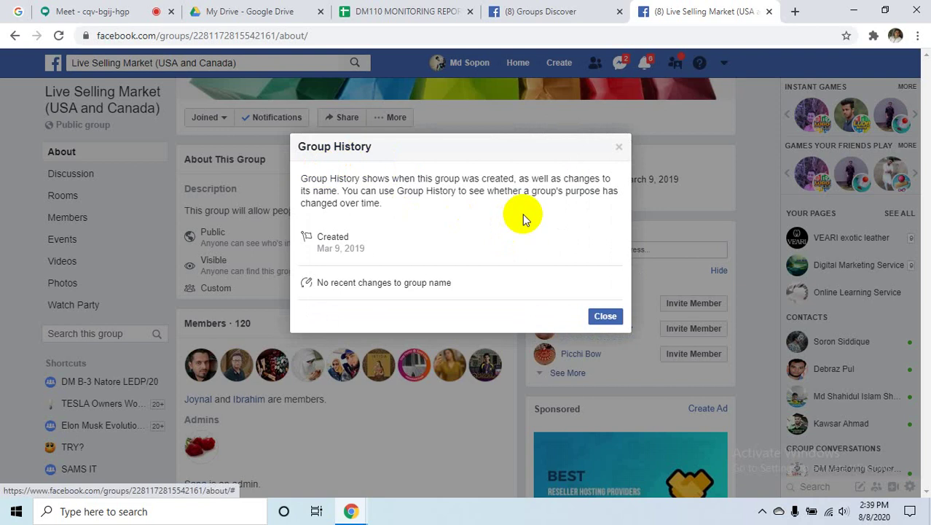
- Dismiss the Group History notice and scroll through the Facebook group feed
{"action": "left_click", "coordinate": [618, 147]}
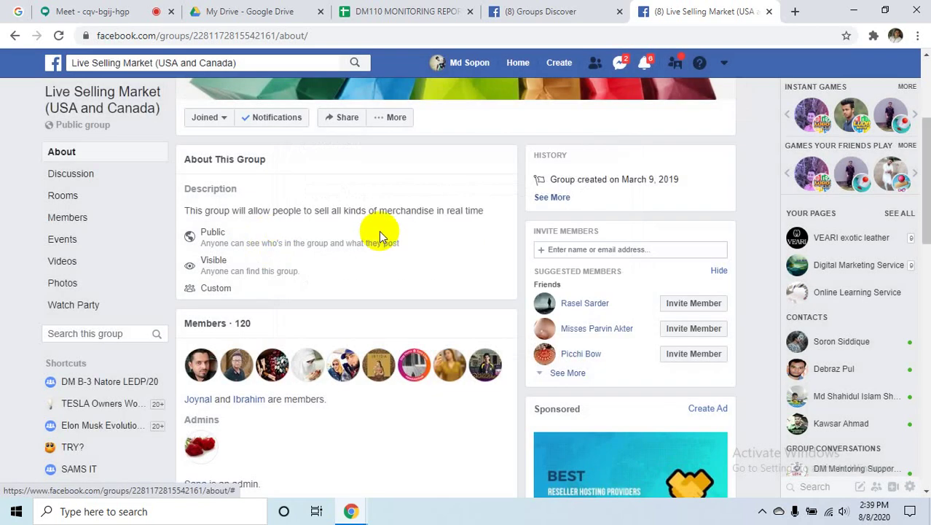
{"action": "scroll", "coordinate": [379, 233], "scroll_direction": "down", "scroll_amount": 1}
{"action": "scroll", "coordinate": [380, 233], "scroll_direction": "down", "scroll_amount": 3}
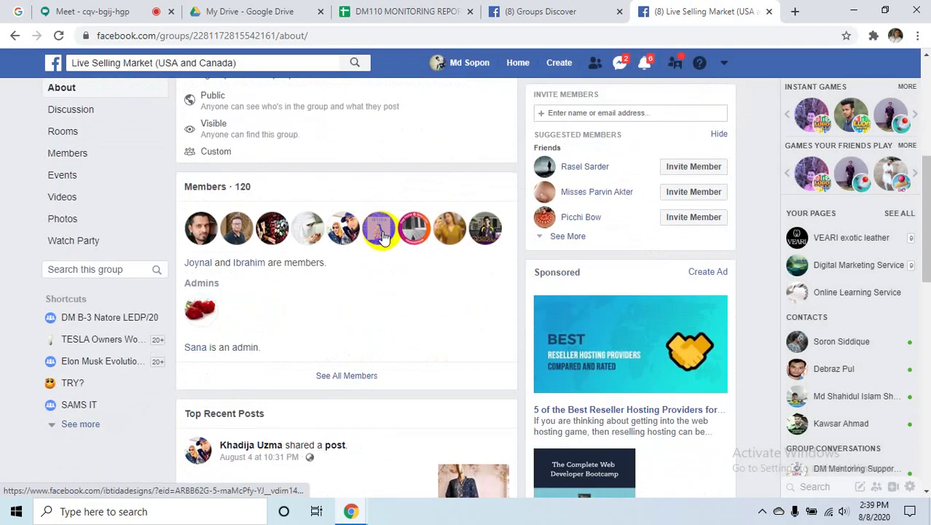
{"action": "scroll", "coordinate": [383, 234], "scroll_direction": "down", "scroll_amount": 3}
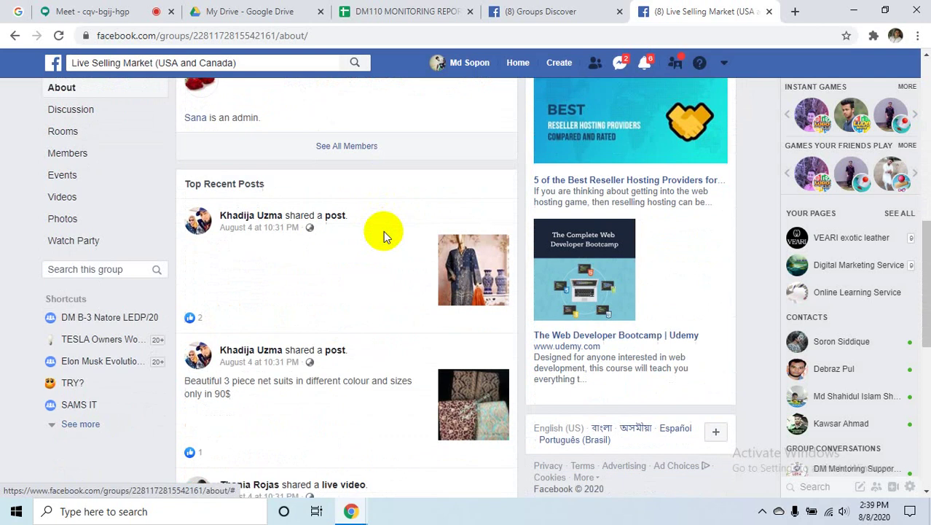
{"action": "scroll", "coordinate": [385, 235], "scroll_direction": "down", "scroll_amount": 5}
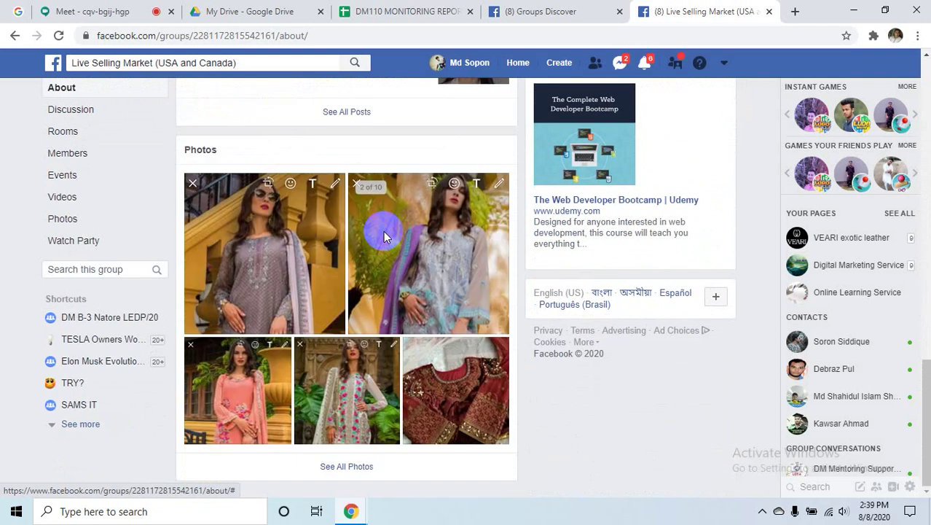
{"action": "scroll", "coordinate": [383, 235], "scroll_direction": "up", "scroll_amount": 10}
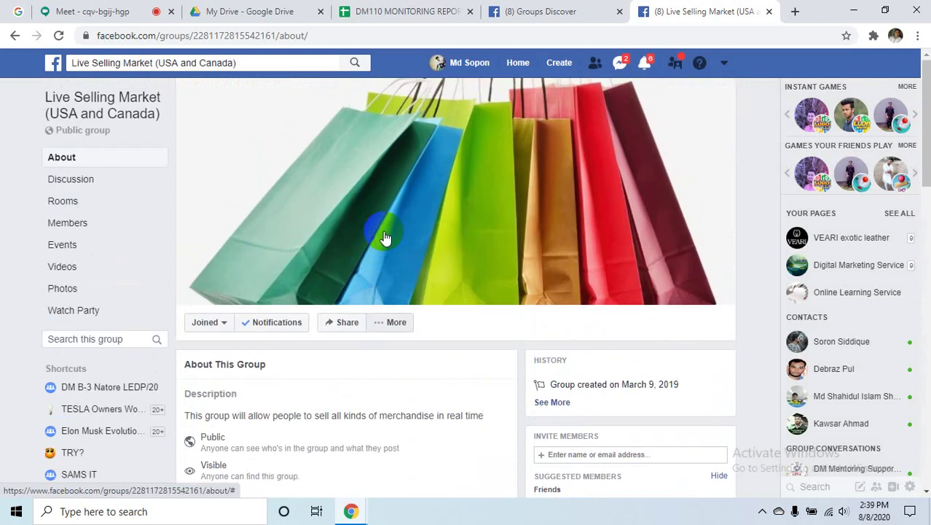
{"action": "scroll", "coordinate": [342, 240], "scroll_direction": "down", "scroll_amount": 2}
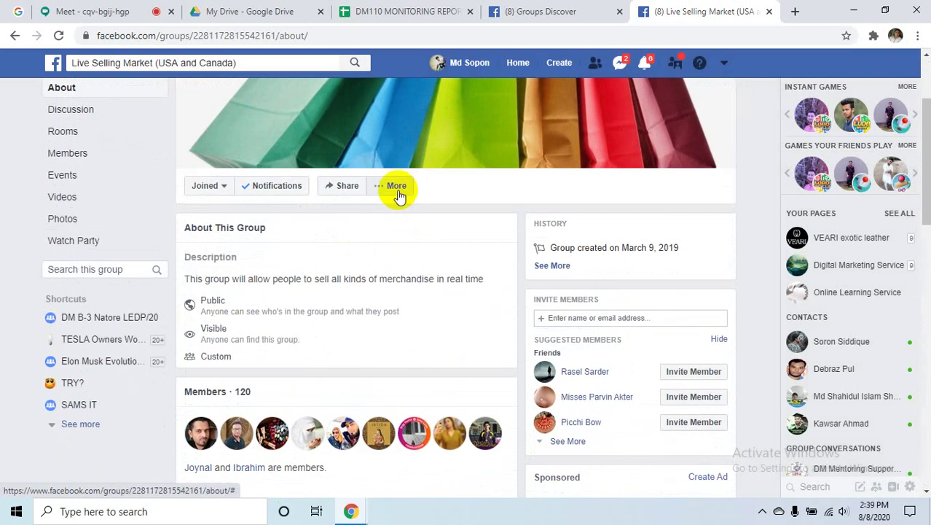
- Look at the group's extra options menu, close it, and keep scrolling the feed
{"action": "left_click", "coordinate": [397, 191]}
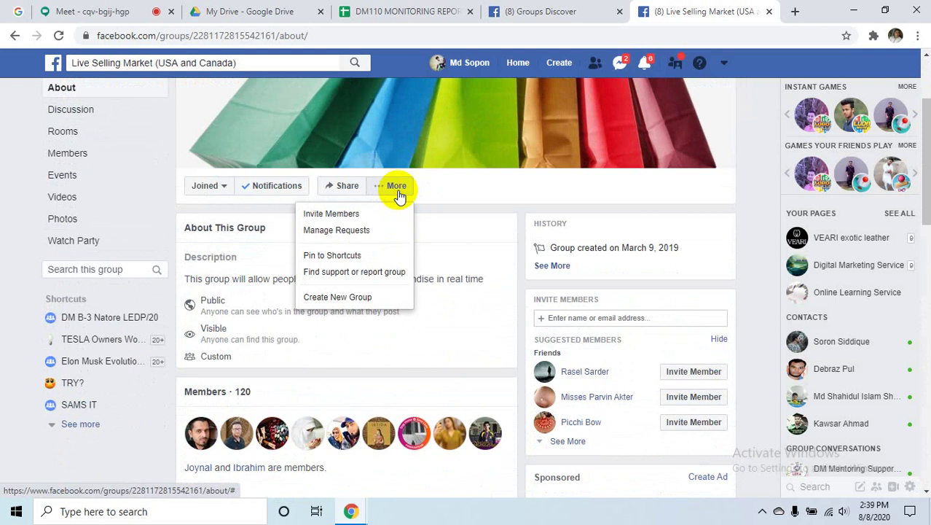
{"action": "left_click", "coordinate": [472, 217]}
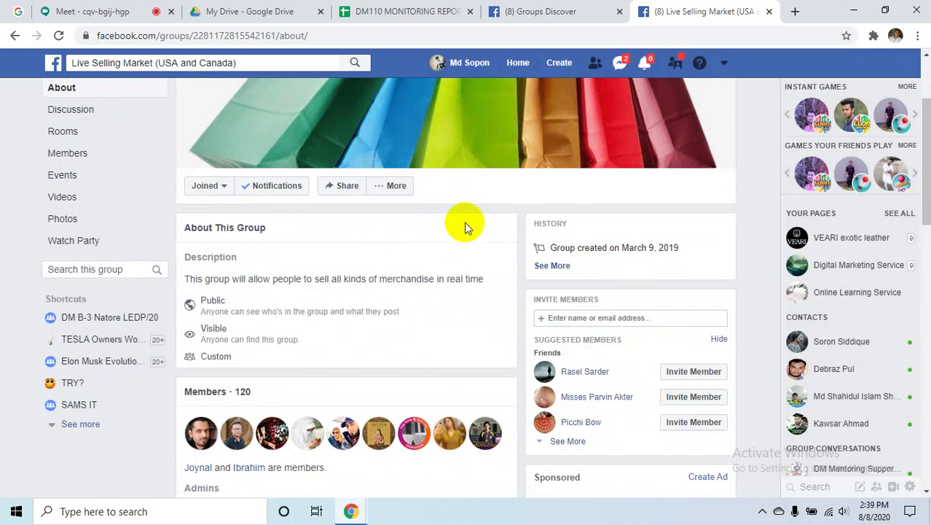
{"action": "scroll", "coordinate": [466, 228], "scroll_direction": "down", "scroll_amount": 2}
{"action": "scroll", "coordinate": [466, 228], "scroll_direction": "up", "scroll_amount": 3}
{"action": "scroll", "coordinate": [466, 227], "scroll_direction": "down", "scroll_amount": 2}
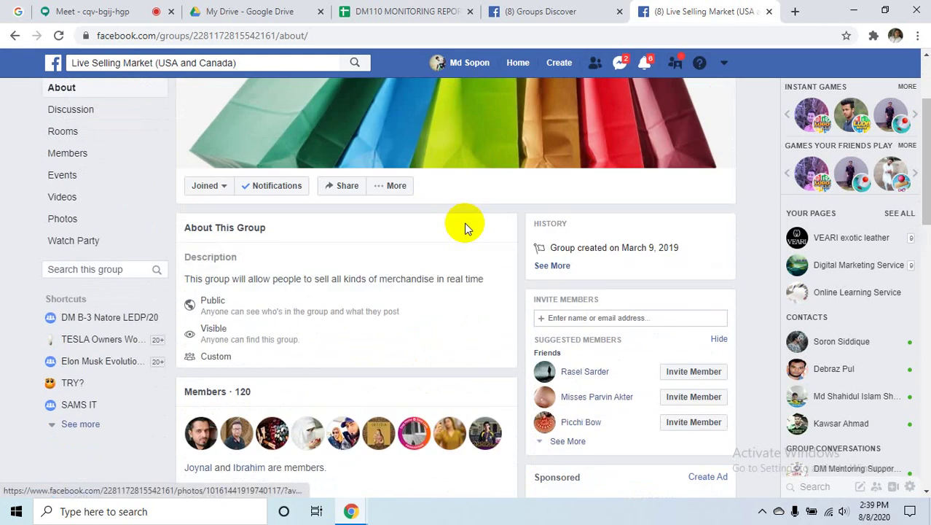
{"action": "scroll", "coordinate": [467, 228], "scroll_direction": "down", "scroll_amount": 2}
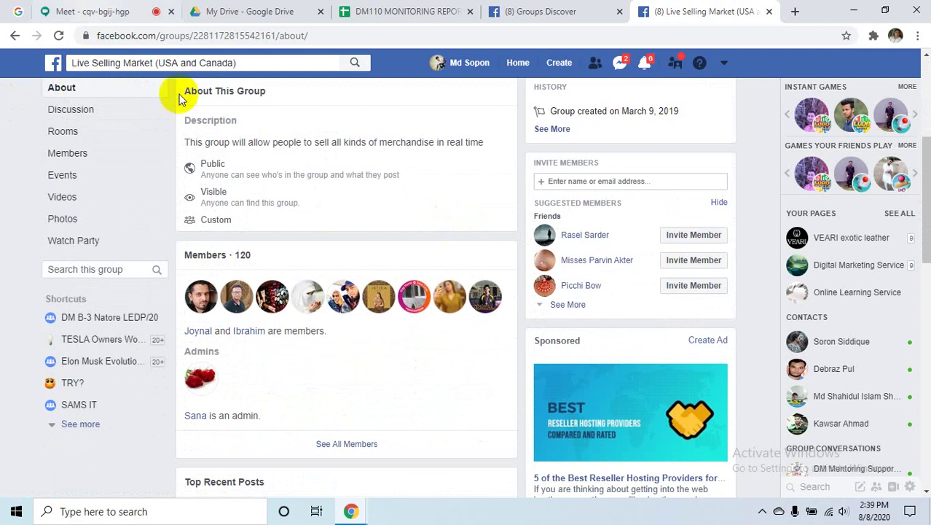
- Glance at the Meet call, then return to browsing the Facebook group page
{"action": "key", "text": "ctrl+1"}
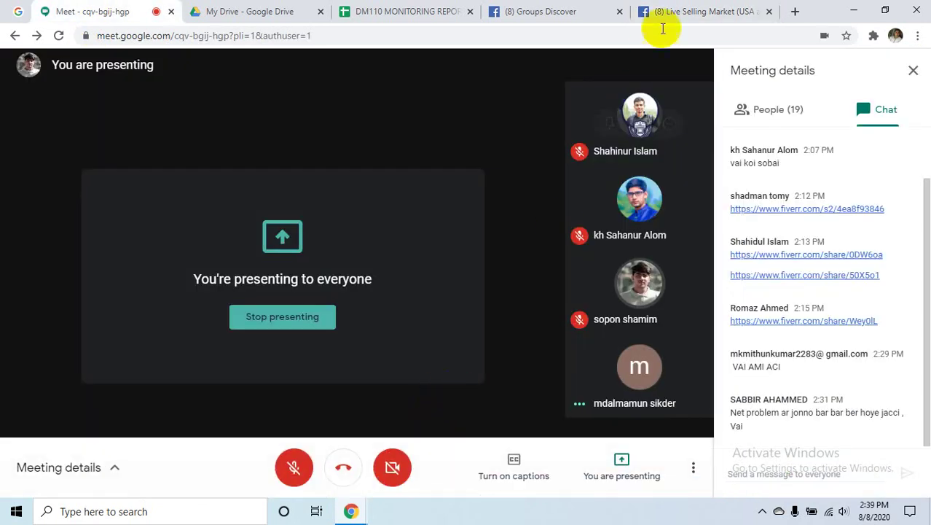
{"action": "left_click", "coordinate": [670, 13]}
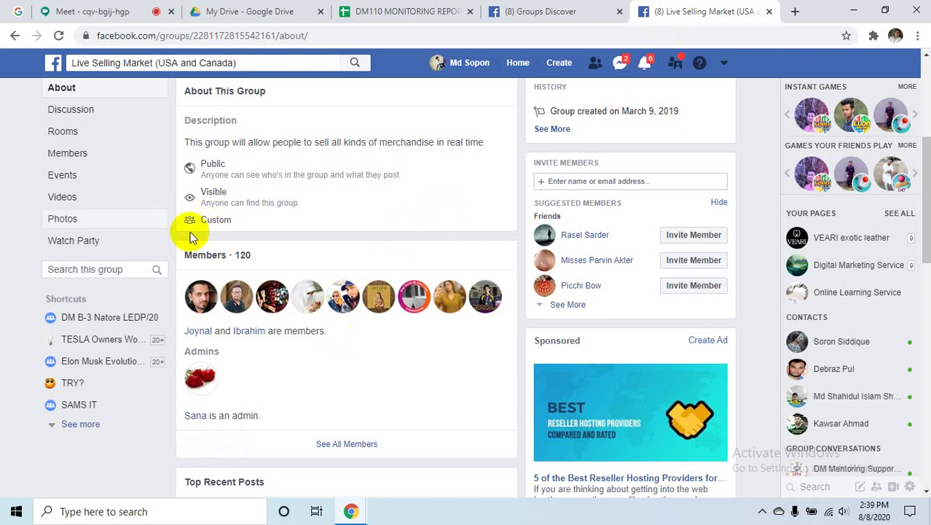
{"action": "scroll", "coordinate": [257, 272], "scroll_direction": "down", "scroll_amount": 2}
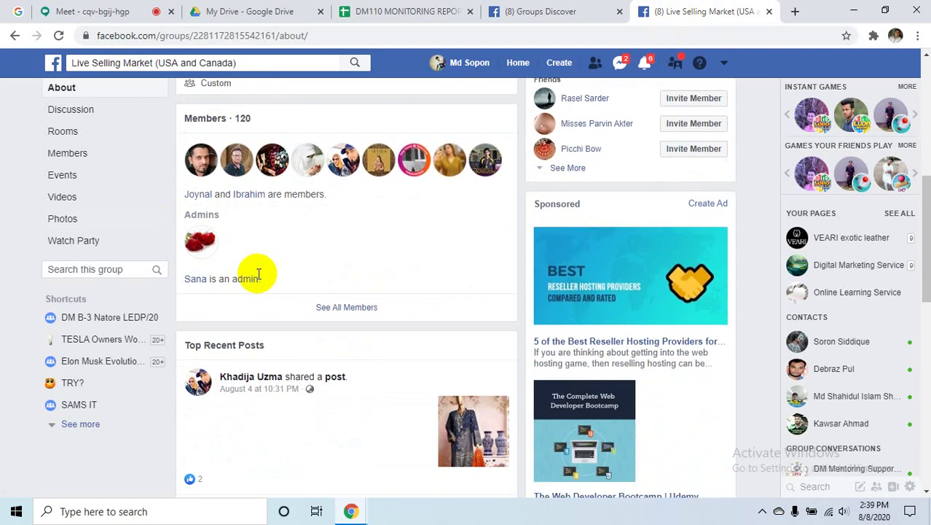
{"action": "scroll", "coordinate": [256, 273], "scroll_direction": "down", "scroll_amount": 8}
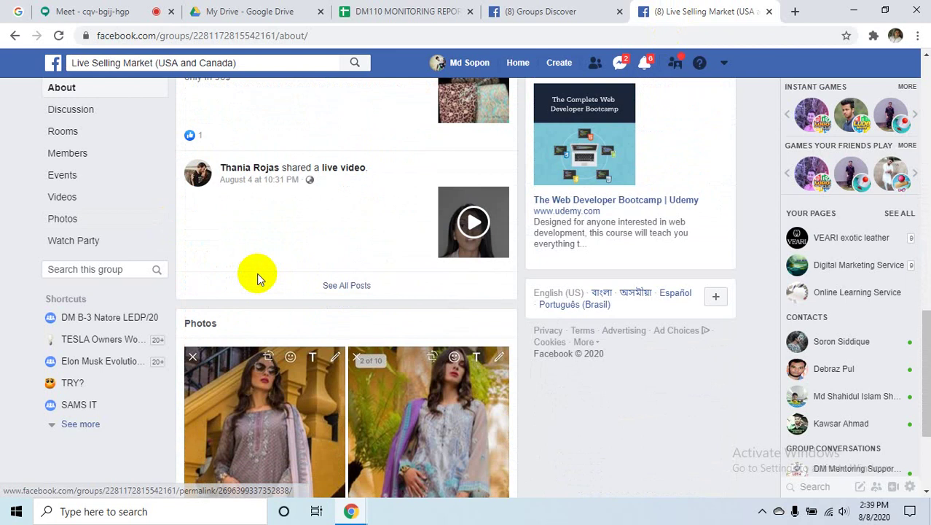
{"action": "scroll", "coordinate": [257, 273], "scroll_direction": "down", "scroll_amount": 1}
{"action": "scroll", "coordinate": [256, 272], "scroll_direction": "up", "scroll_amount": 10}
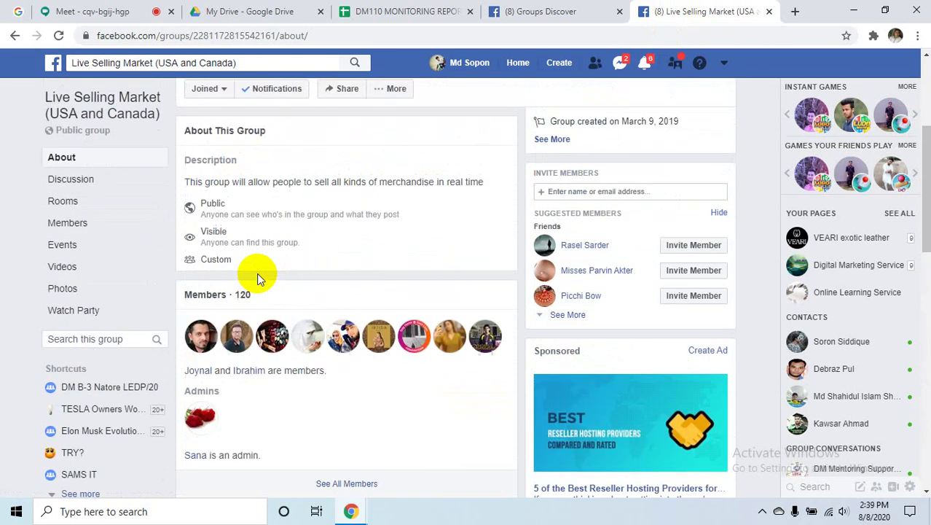
{"action": "scroll", "coordinate": [256, 273], "scroll_direction": "up", "scroll_amount": 3}
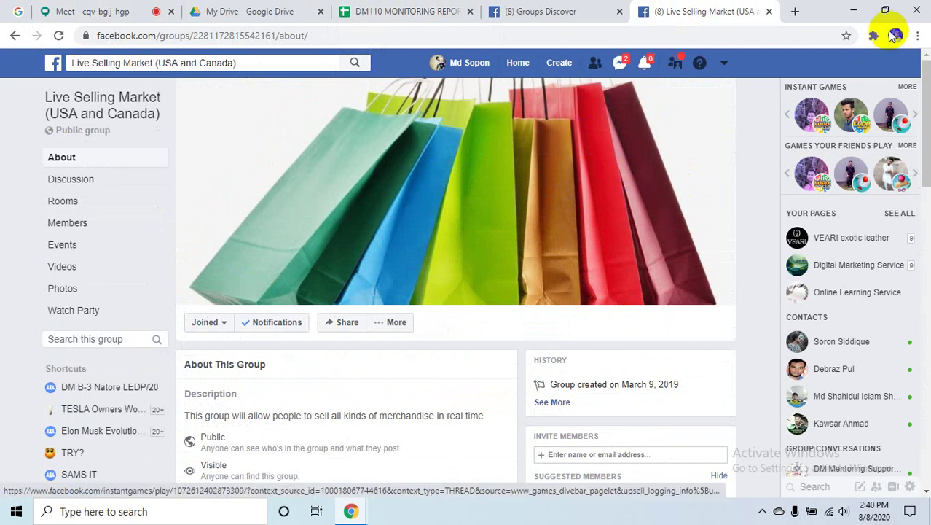
- Stop presenting in the Meet call and minimize Chrome to reveal the desktop
{"action": "left_click", "coordinate": [90, 10]}
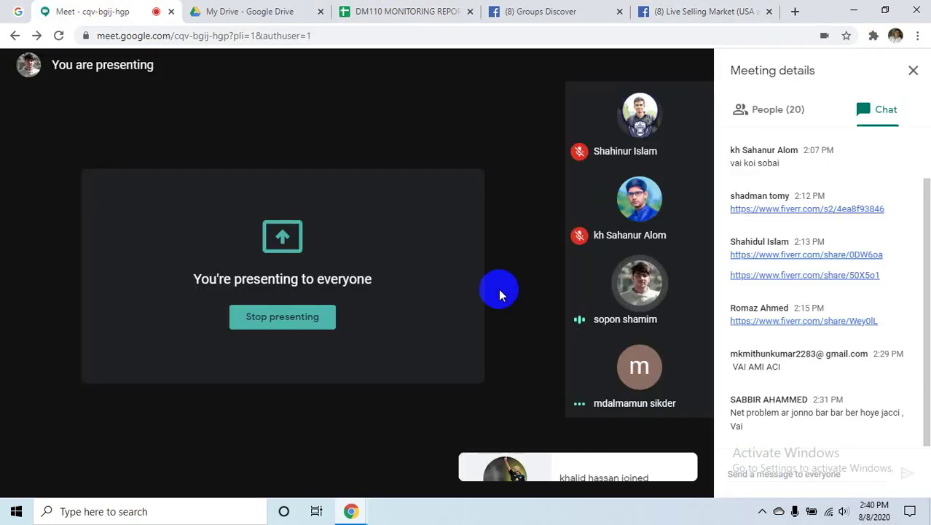
{"action": "left_click", "coordinate": [323, 327]}
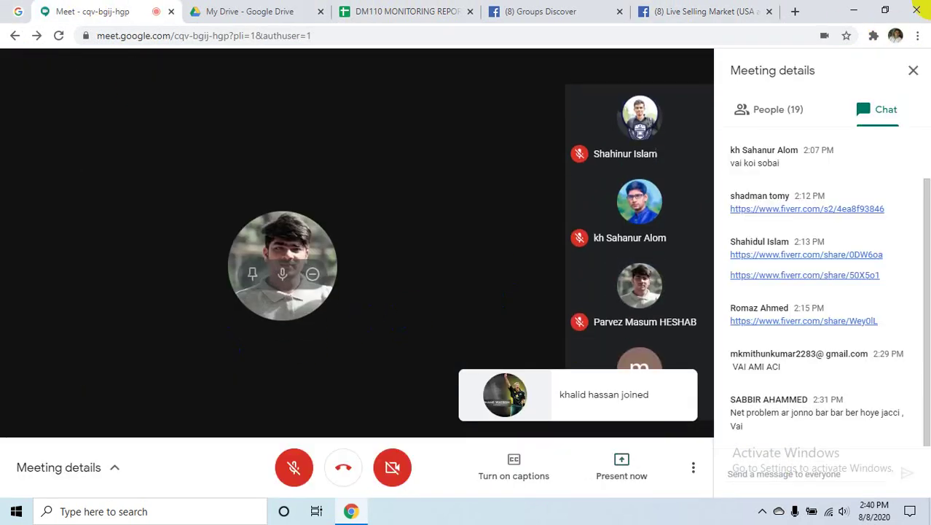
{"action": "left_click", "coordinate": [853, 10]}
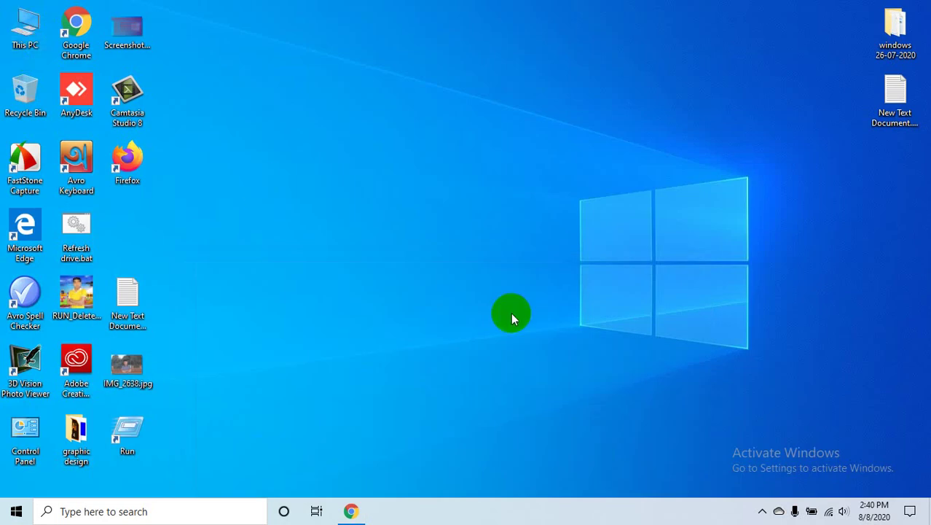
- Open 'People who like any page.....txt' from I:\ECT.Method text in Notepad
{"action": "key", "text": "super+e"}
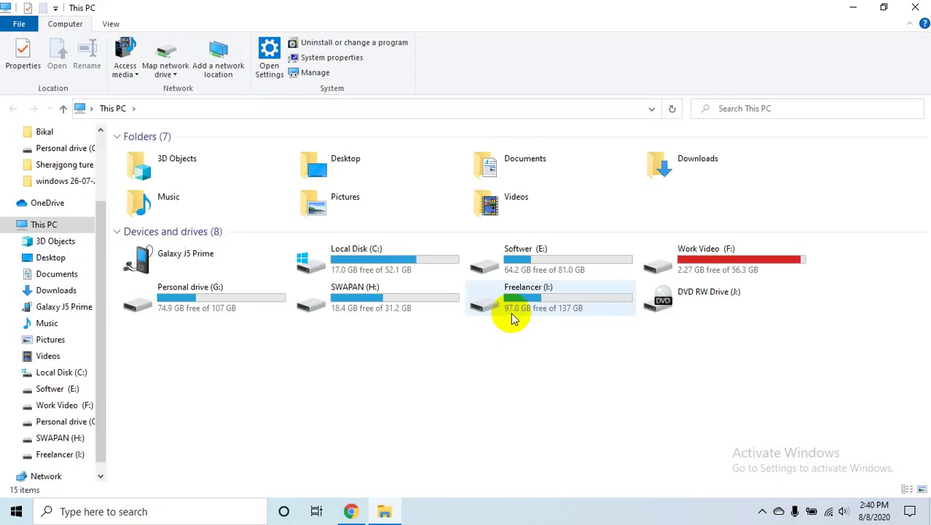
{"action": "mouse_move", "coordinate": [511, 314]}
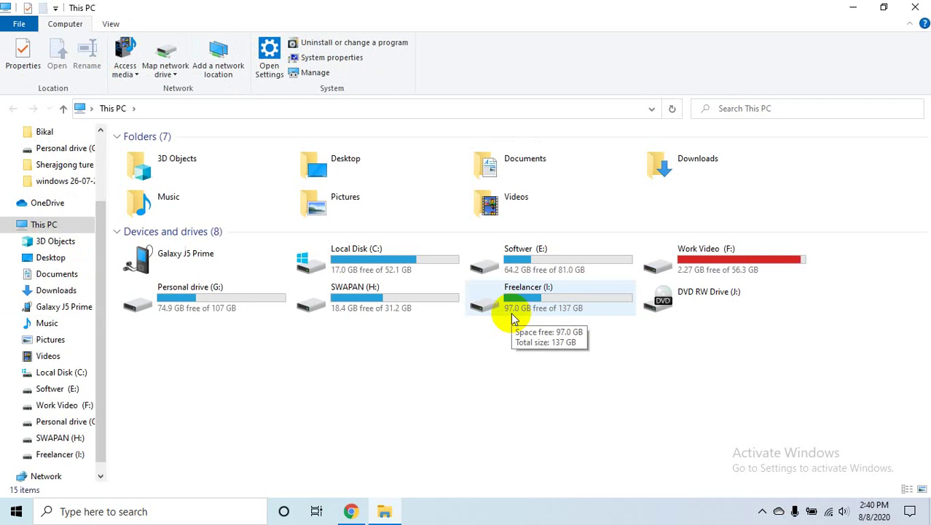
{"action": "left_click", "coordinate": [515, 325]}
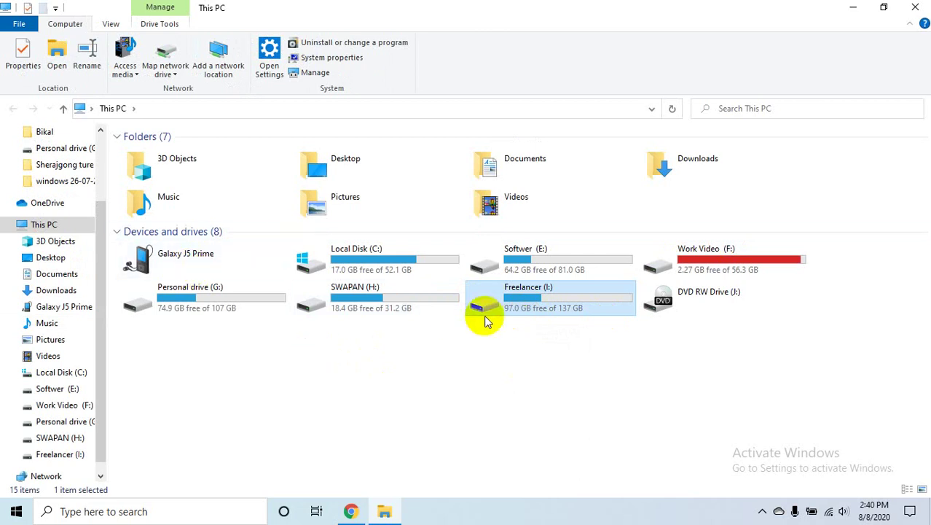
{"action": "double_click", "coordinate": [485, 306]}
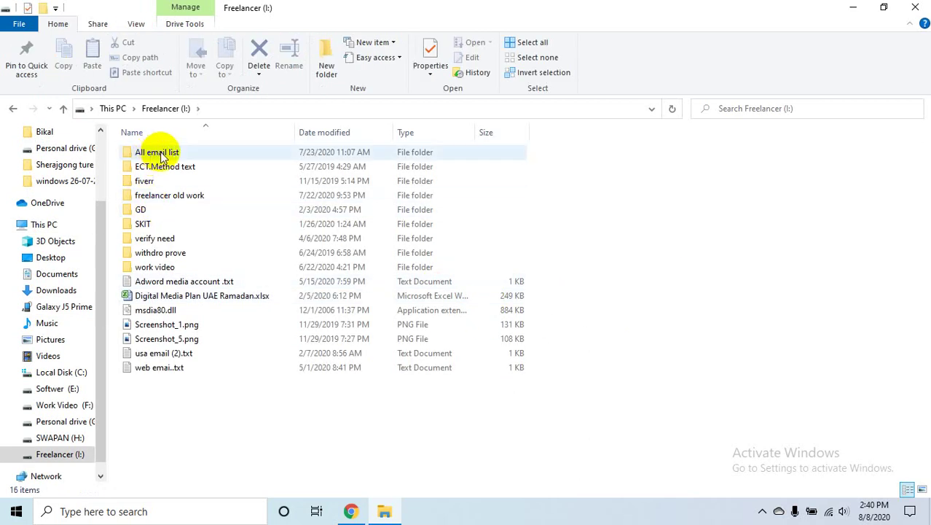
{"action": "double_click", "coordinate": [200, 167]}
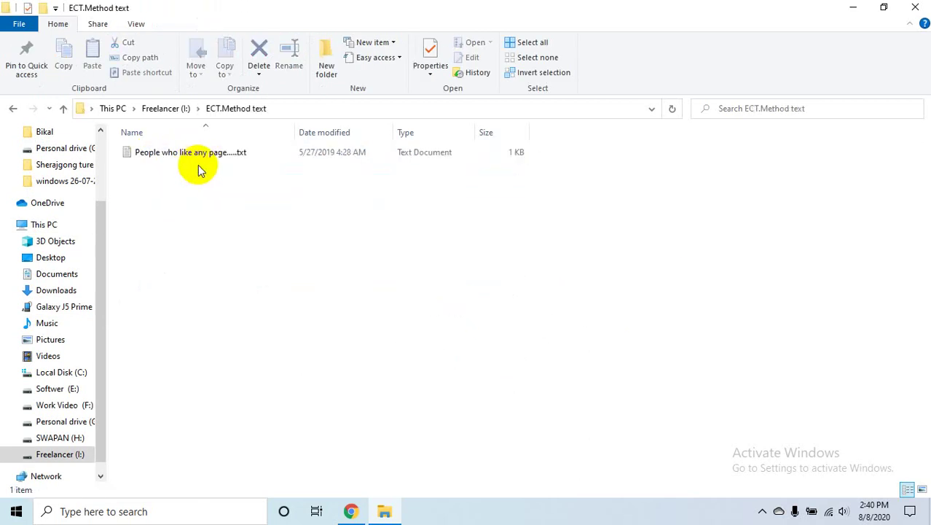
{"action": "left_click", "coordinate": [338, 154]}
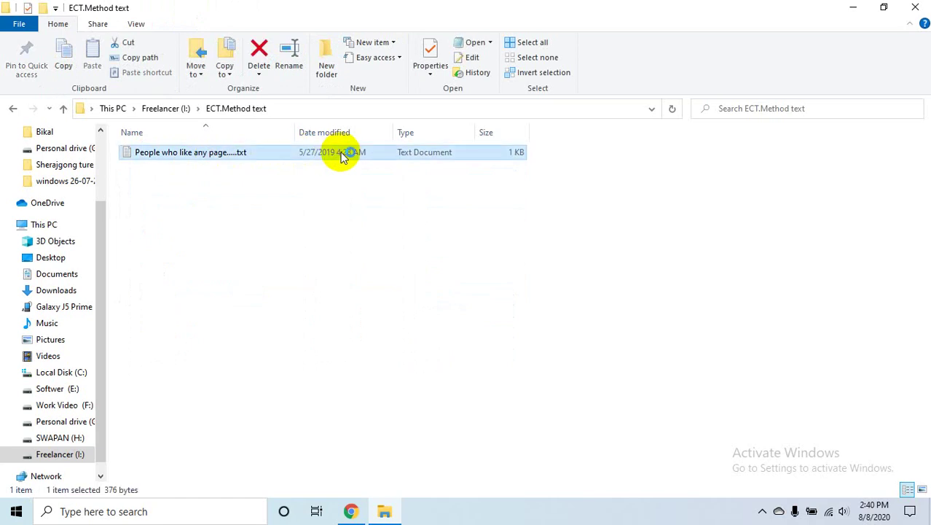
{"action": "double_click", "coordinate": [343, 156]}
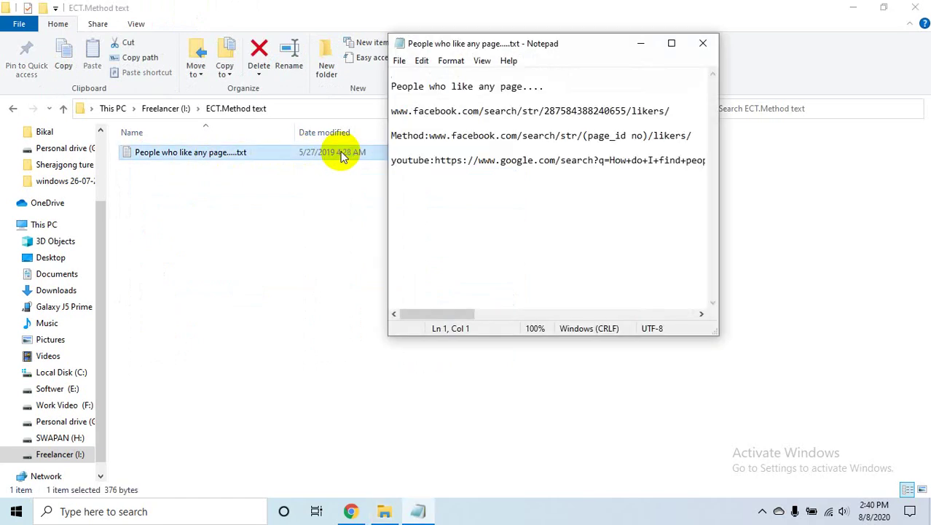
- Maximize the Notepad window showing the page-likers method notes, then close it
{"action": "left_click", "coordinate": [671, 43]}
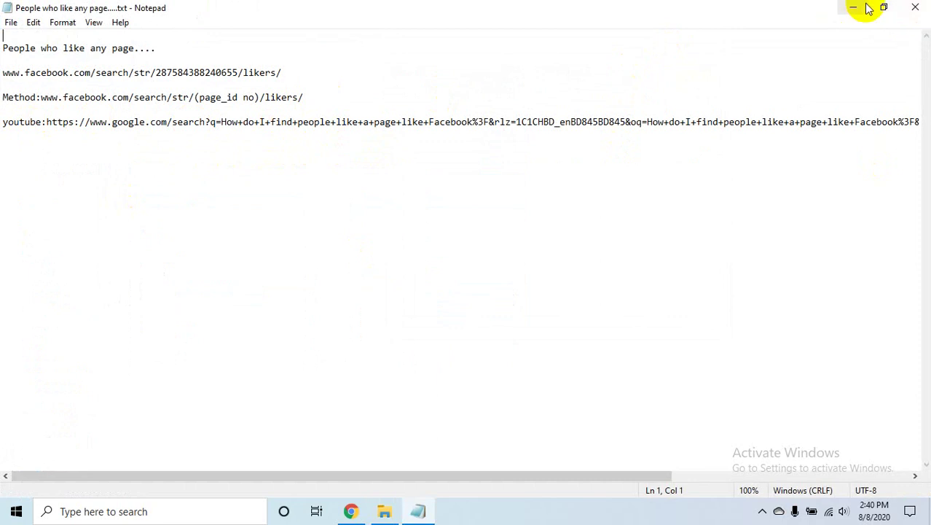
{"action": "left_click", "coordinate": [915, 7]}
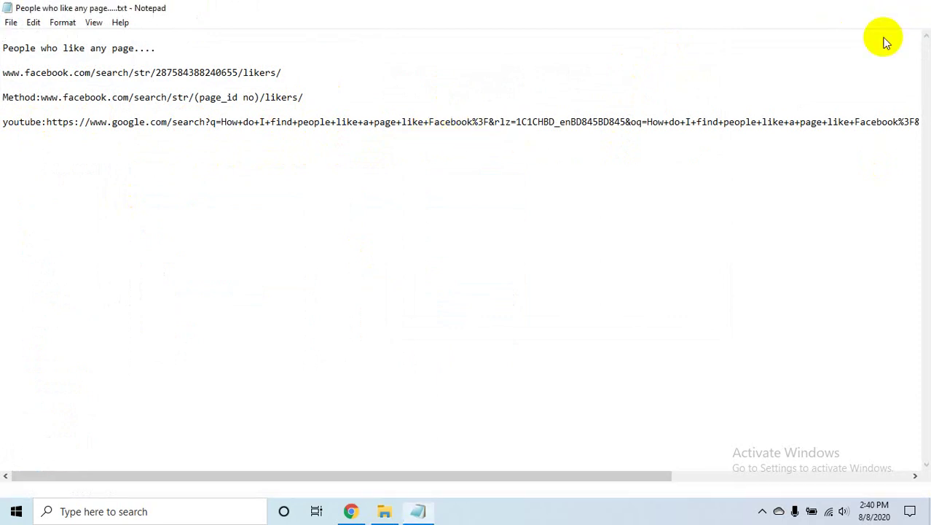
- Close File Explorer, restore the Meet call in Chrome, and switch to the Fiverr tab
{"action": "left_click", "coordinate": [915, 7]}
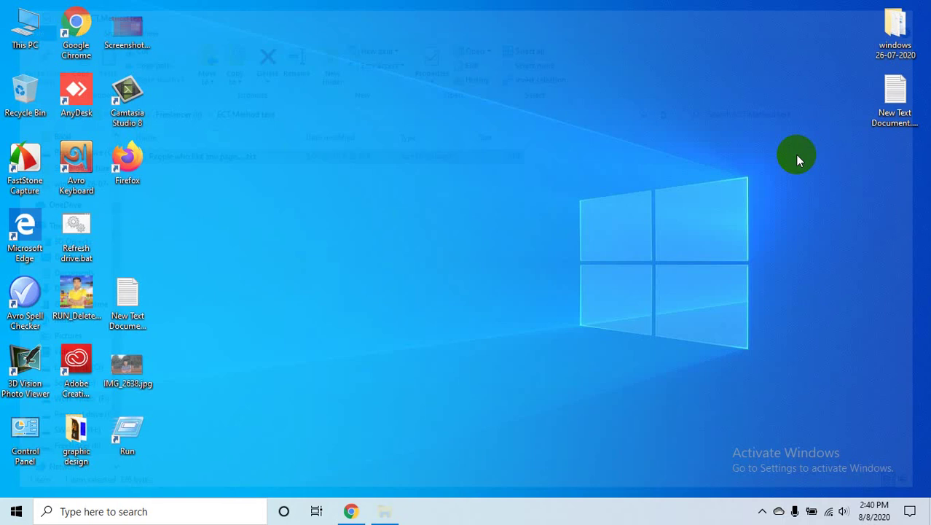
{"action": "left_click", "coordinate": [351, 510]}
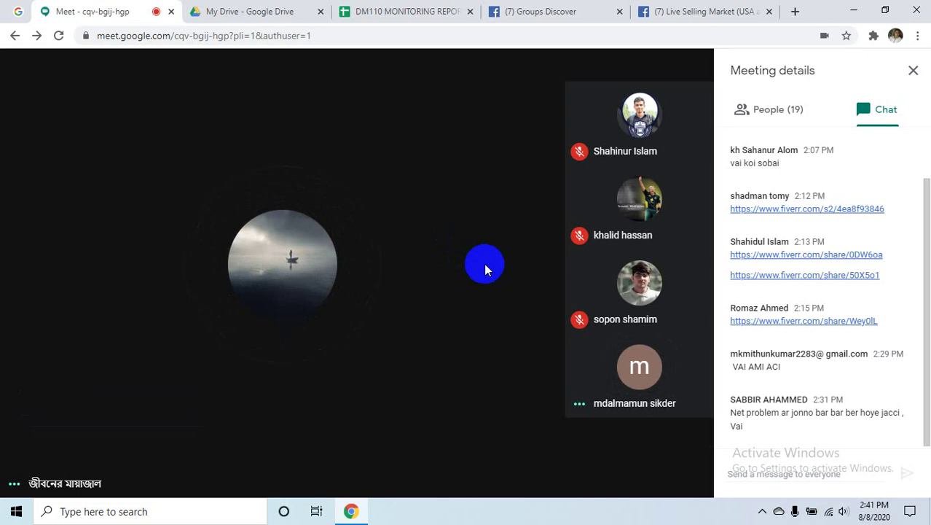
{"action": "left_click", "coordinate": [759, 513]}
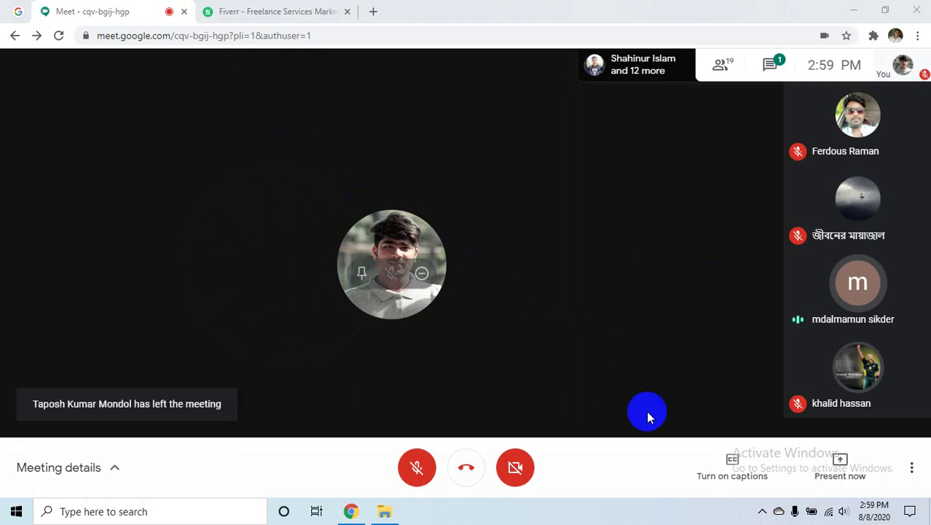
{"action": "left_click", "coordinate": [306, 8]}
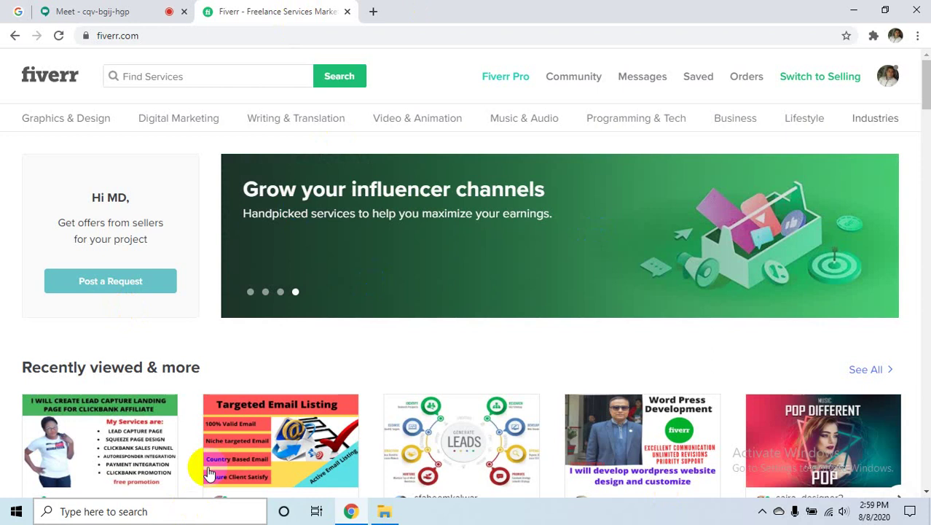
- Switch from the Fiverr homepage back to the Google Meet tab
{"action": "left_click", "coordinate": [116, 10]}
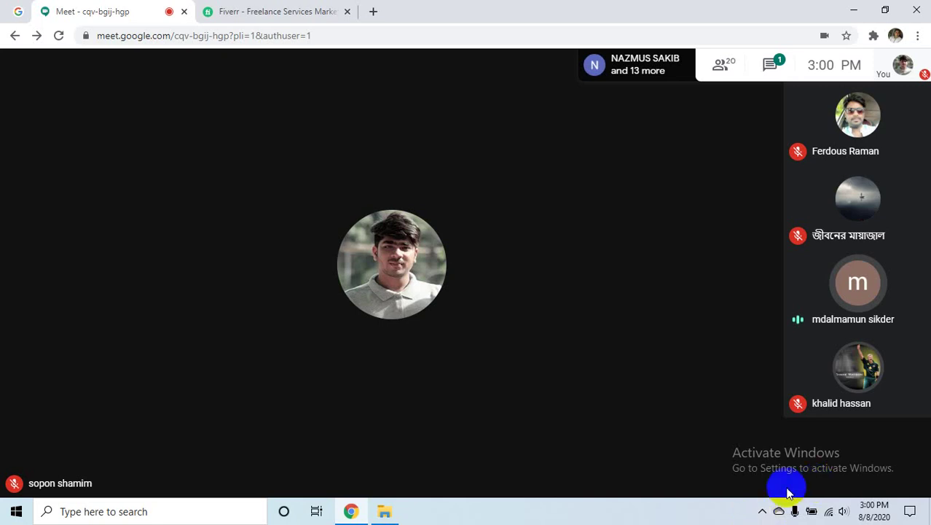
- Check the hidden tray icons, then briefly visit the Fiverr tab and return to Meet
{"action": "left_click", "coordinate": [761, 513]}
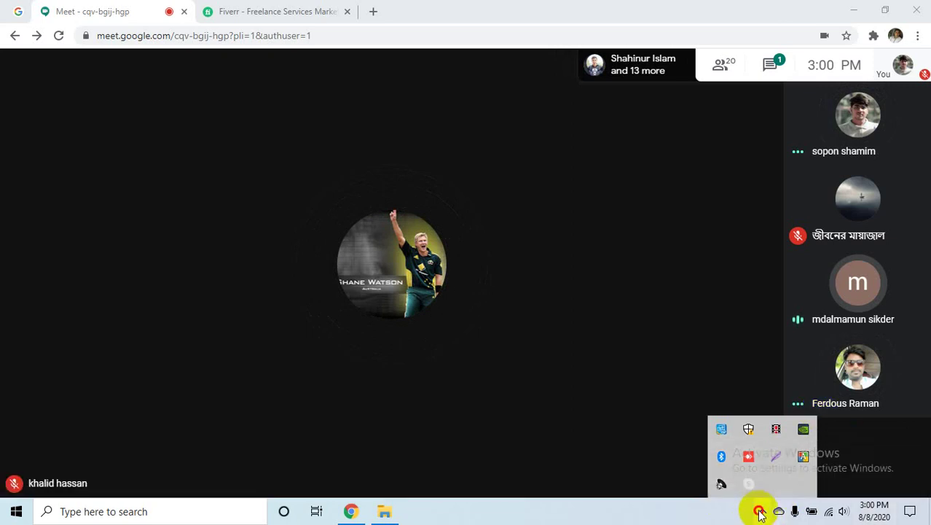
{"action": "left_click", "coordinate": [762, 511]}
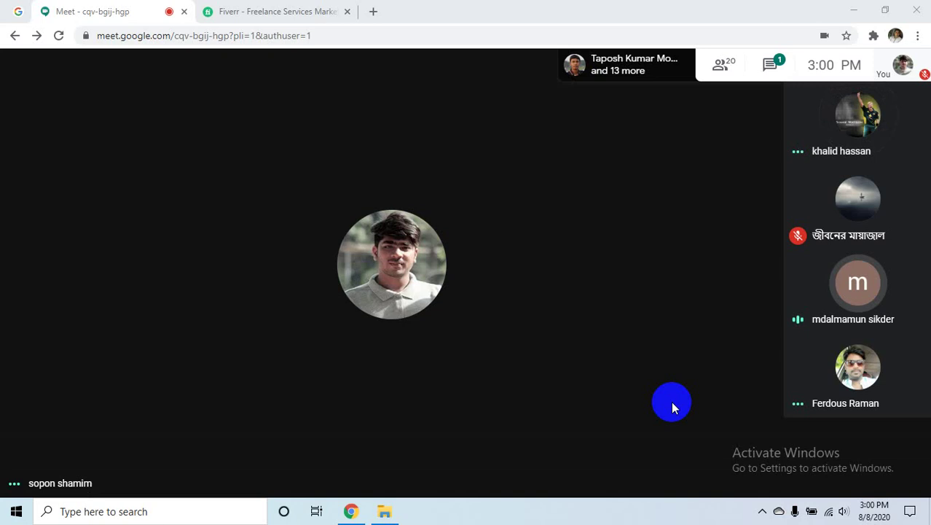
{"action": "mouse_move", "coordinate": [660, 448]}
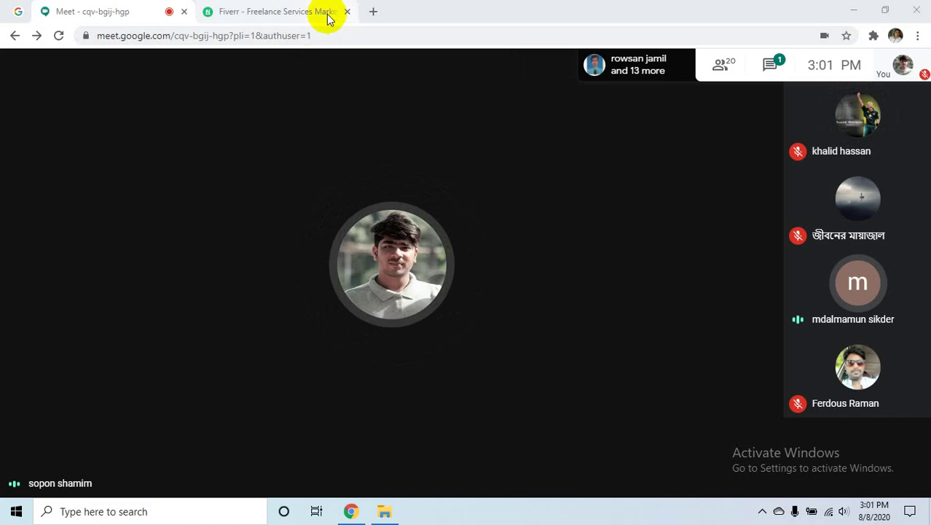
{"action": "left_click", "coordinate": [310, 10]}
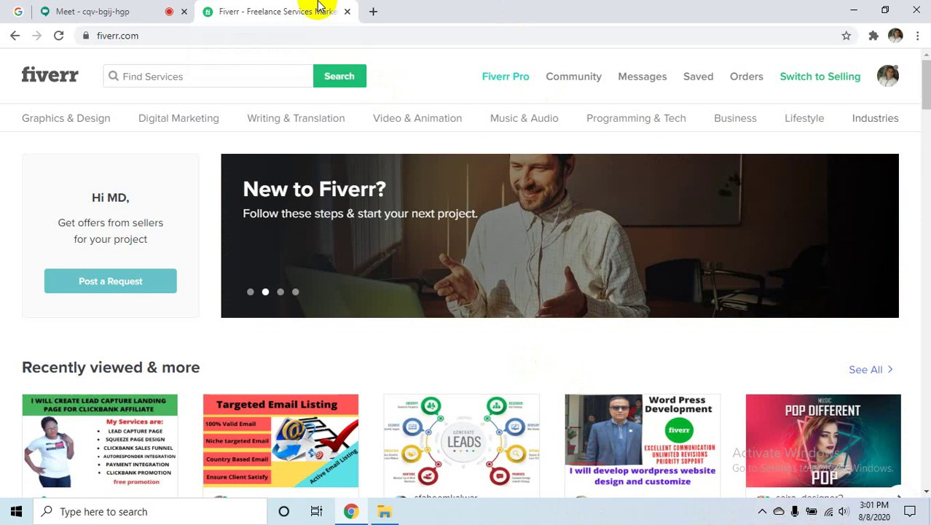
{"action": "left_click", "coordinate": [125, 10]}
- Present the entire screen to the Meet call with the Fiverr homepage showing
{"action": "mouse_move", "coordinate": [654, 332]}
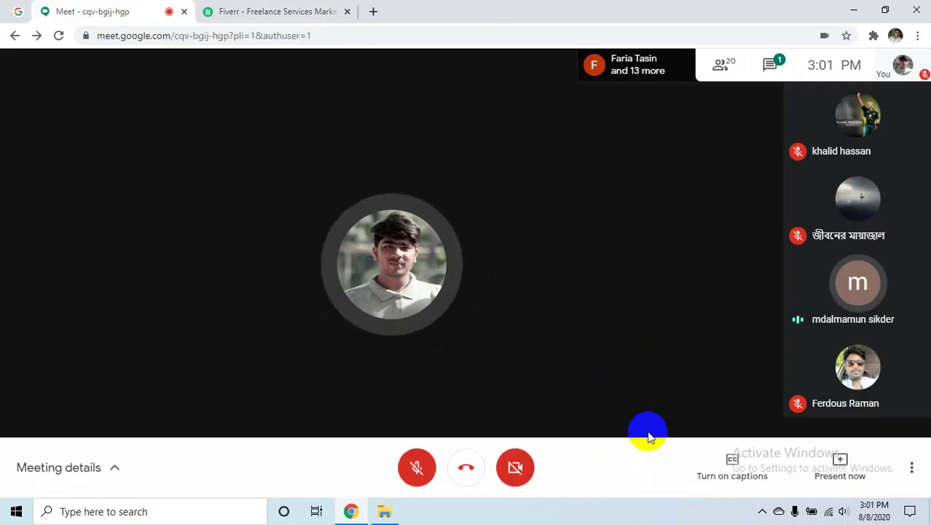
{"action": "left_click", "coordinate": [836, 463]}
{"action": "left_click", "coordinate": [802, 357]}
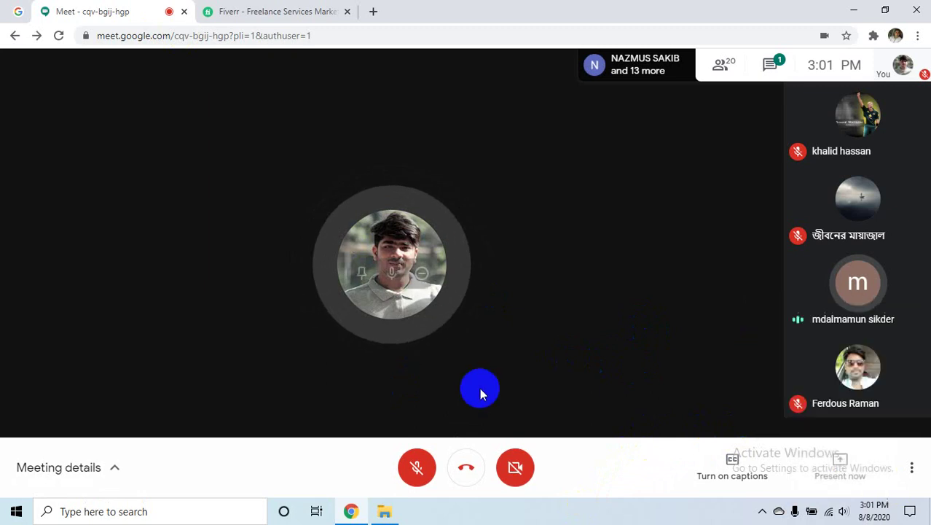
{"action": "left_click", "coordinate": [407, 193]}
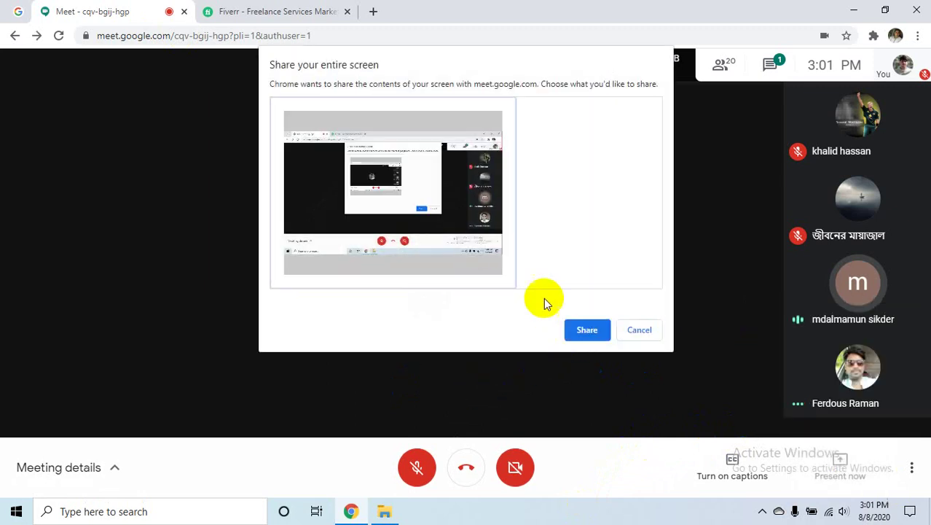
{"action": "left_click", "coordinate": [592, 329]}
{"action": "left_click", "coordinate": [243, 16]}
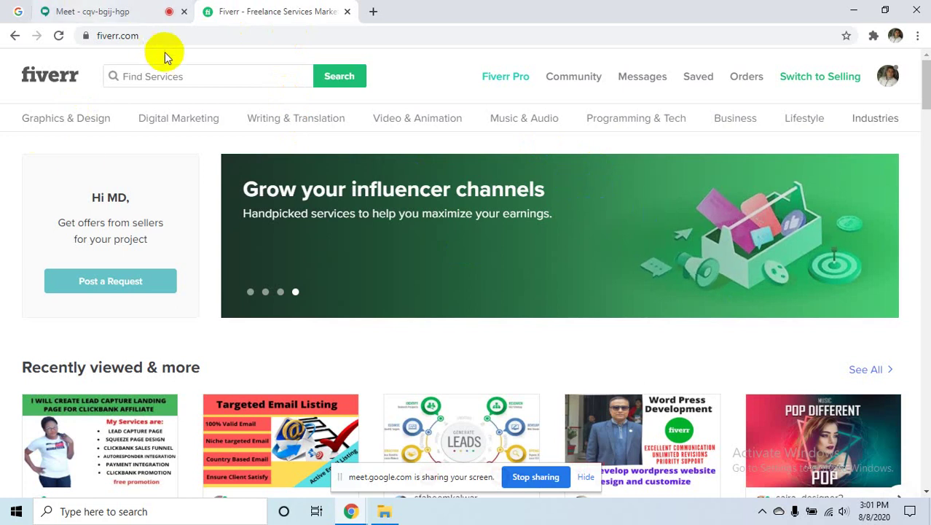
- Search Fiverr for 'insta' and pick the 'instagram marketing' suggestion
{"action": "left_click", "coordinate": [172, 76]}
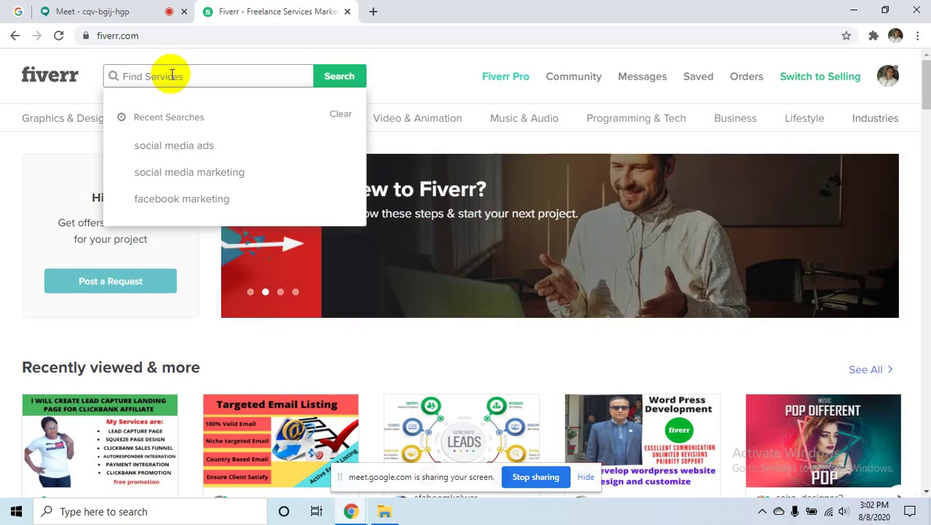
{"action": "type", "text": "in"}
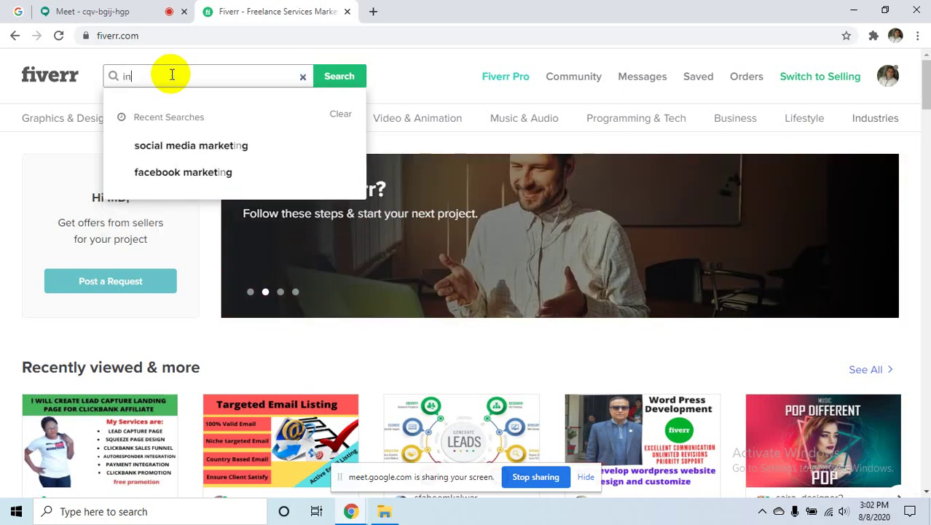
{"action": "type", "text": "sta"}
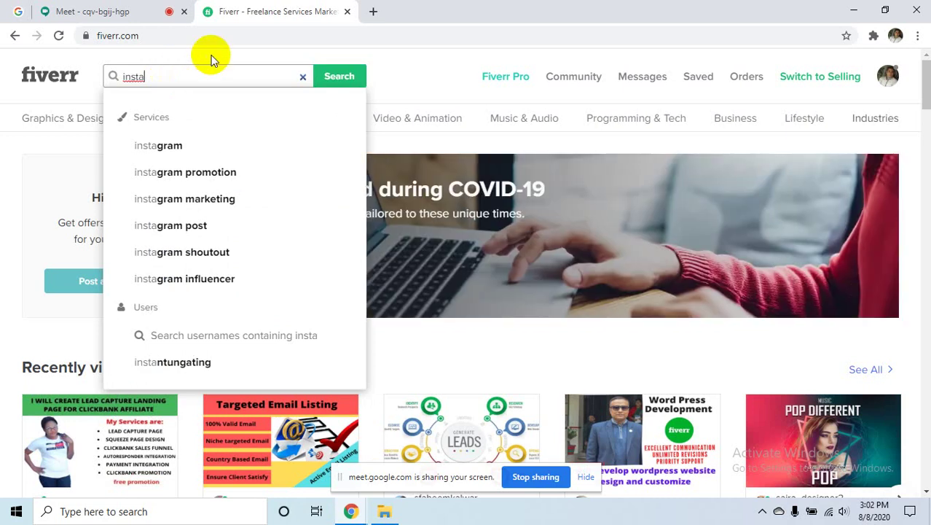
{"action": "left_click", "coordinate": [246, 210]}
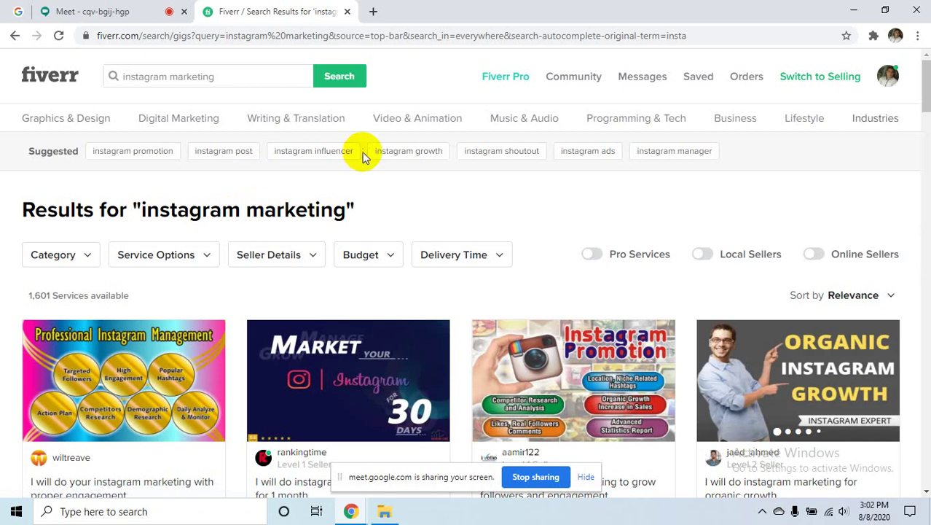
{"action": "left_click", "coordinate": [710, 260]}
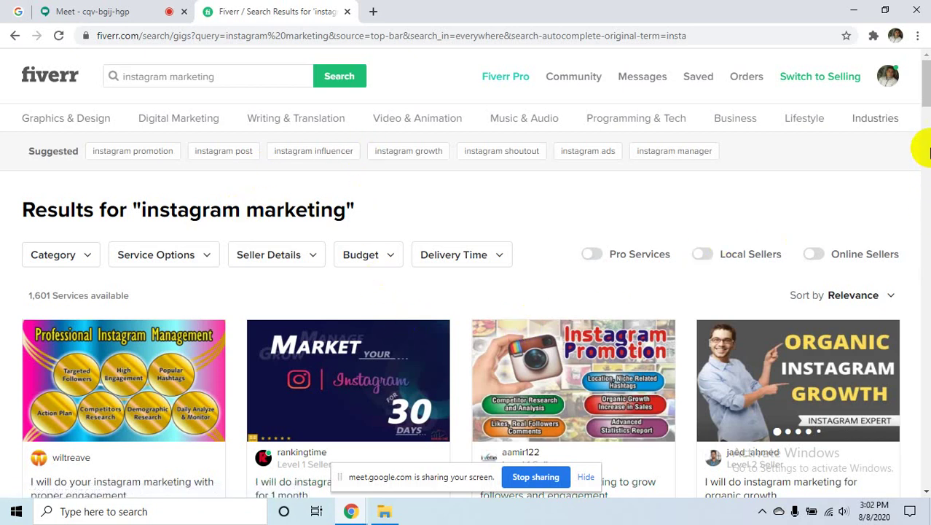
{"action": "mouse_move", "coordinate": [851, 262]}
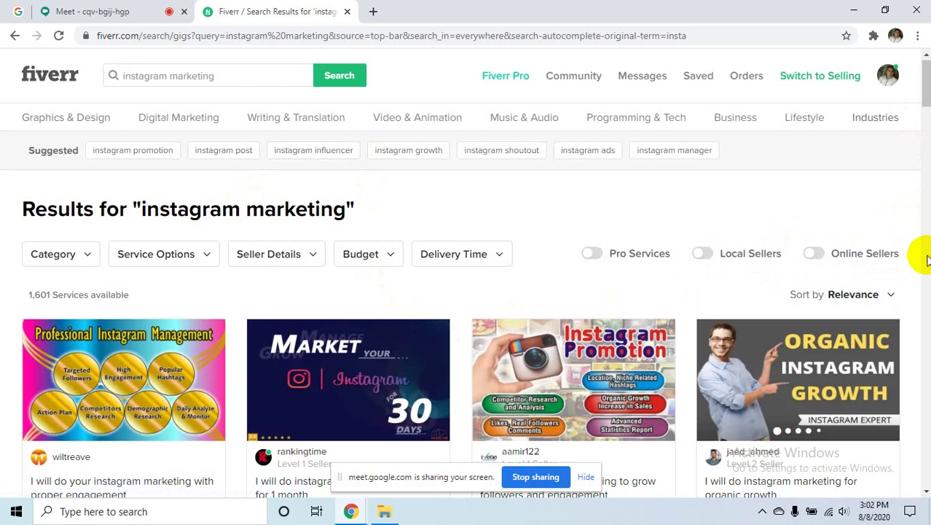
{"action": "scroll", "coordinate": [927, 258], "scroll_direction": "down", "scroll_amount": 8}
{"action": "scroll", "coordinate": [927, 259], "scroll_direction": "down", "scroll_amount": 15}
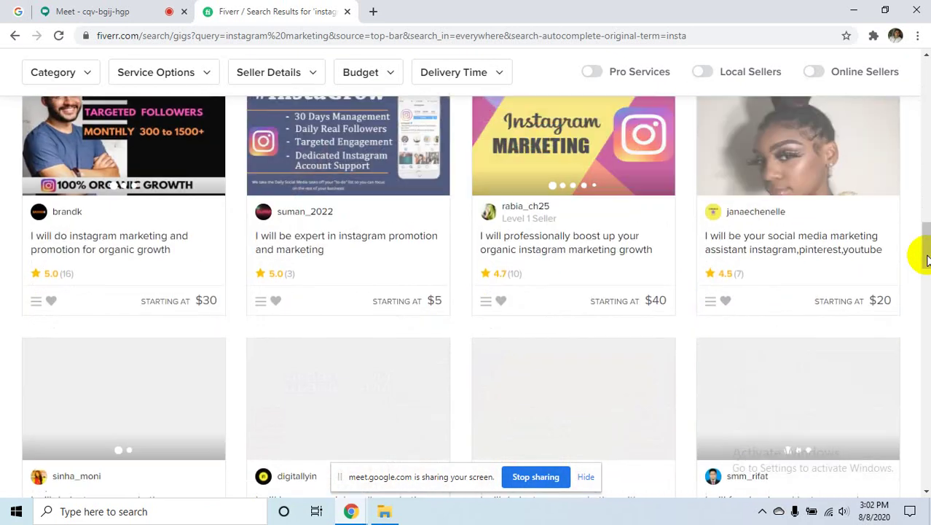
{"action": "scroll", "coordinate": [926, 258], "scroll_direction": "down", "scroll_amount": 10}
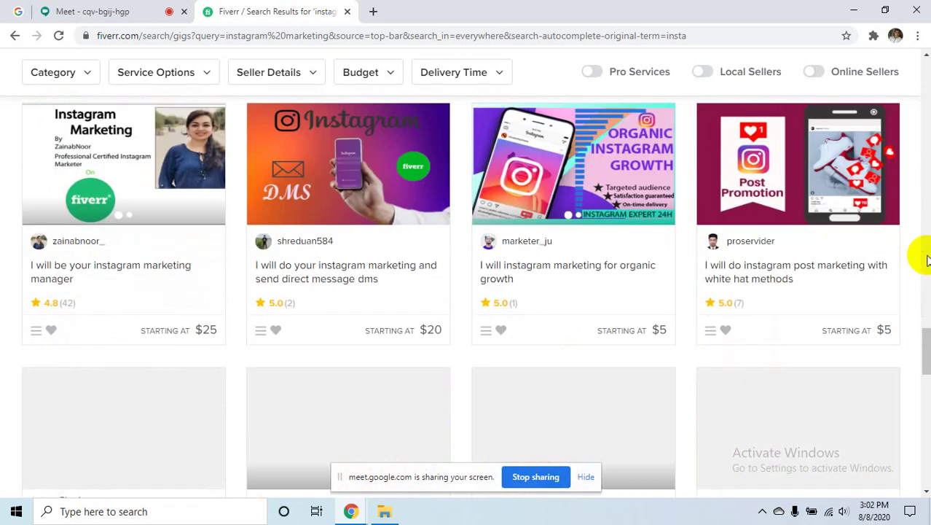
{"action": "scroll", "coordinate": [927, 259], "scroll_direction": "down", "scroll_amount": 15}
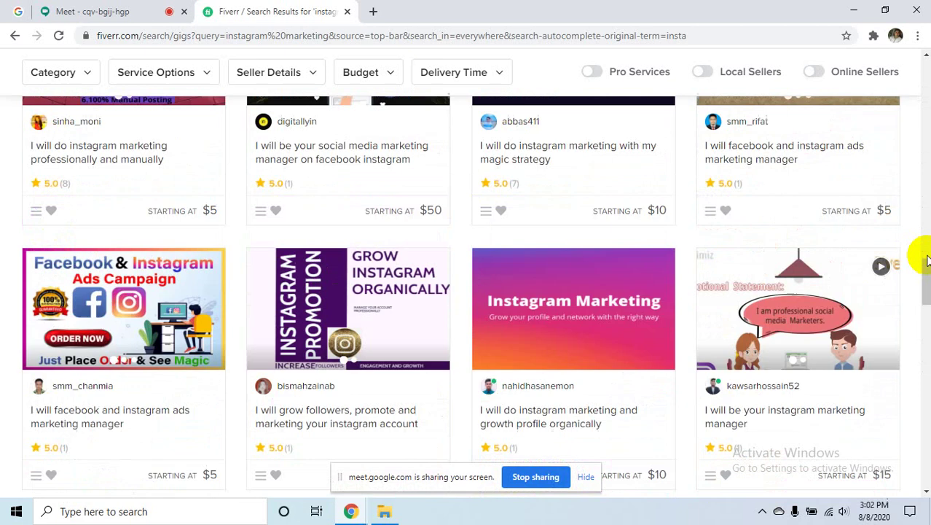
{"action": "scroll", "coordinate": [927, 259], "scroll_direction": "up", "scroll_amount": 15}
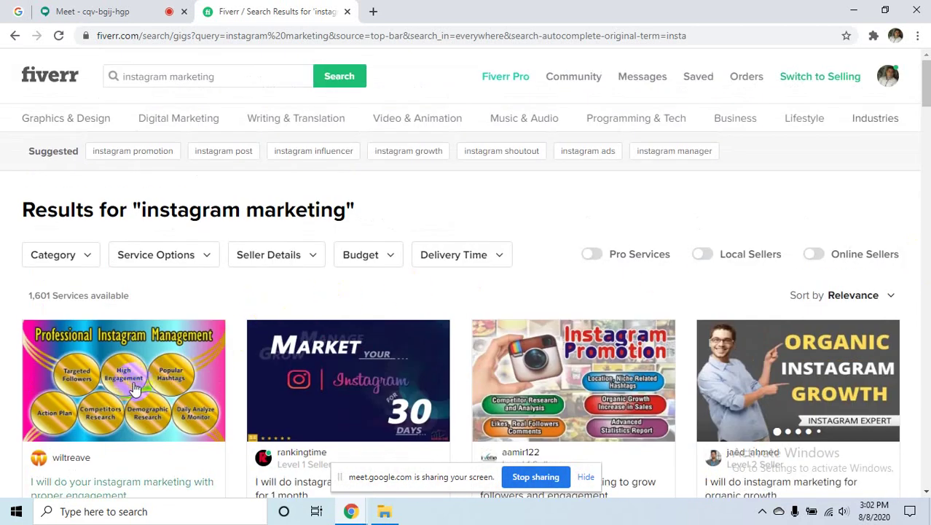
{"action": "scroll", "coordinate": [313, 364], "scroll_direction": "down", "scroll_amount": 5}
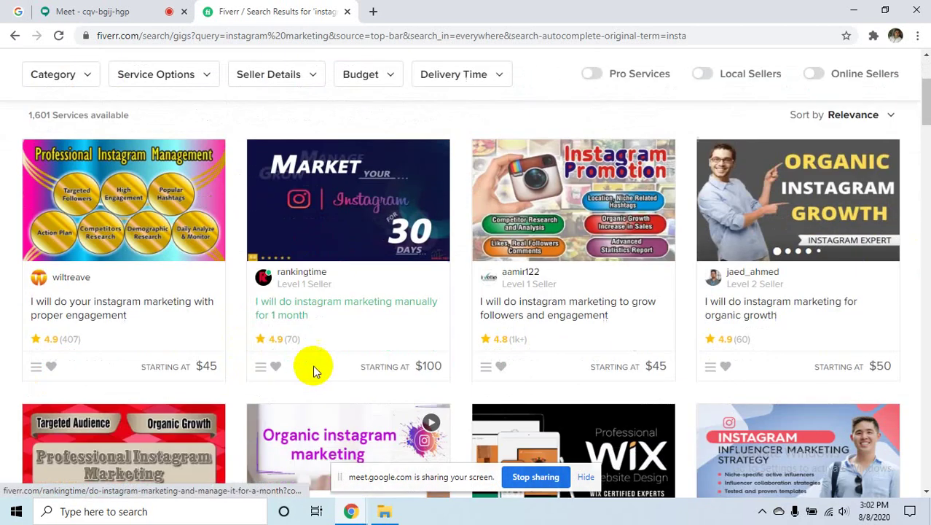
- Open each of the first three instagram marketing gigs in a new tab, then scroll further down
{"action": "right_click", "coordinate": [79, 154]}
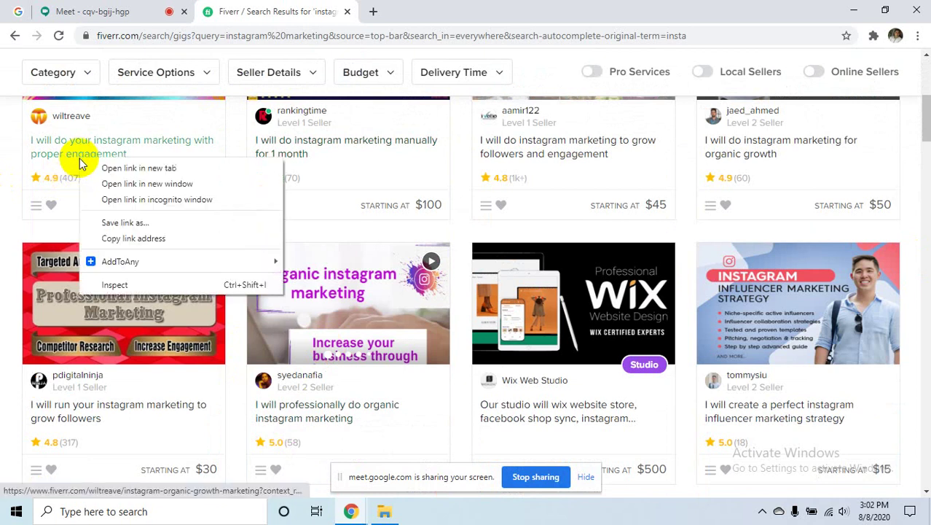
{"action": "left_click", "coordinate": [131, 168]}
{"action": "right_click", "coordinate": [275, 147]}
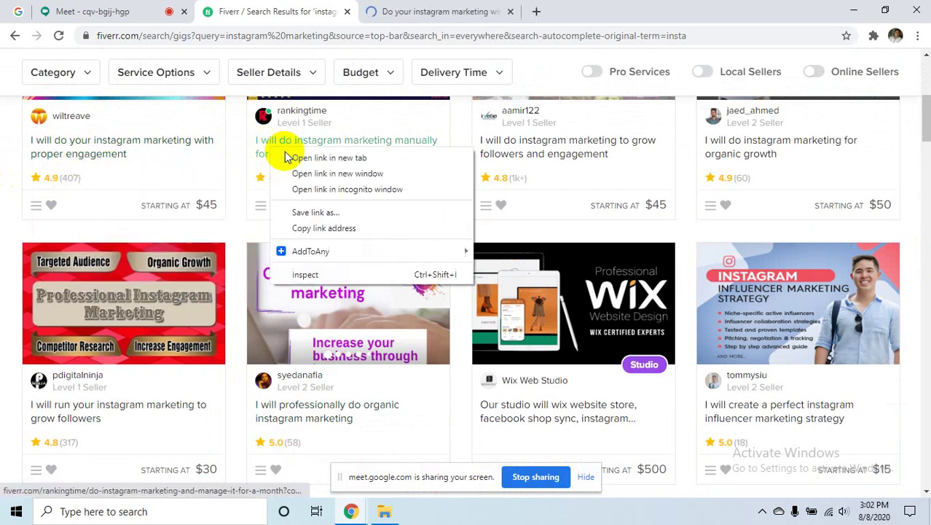
{"action": "left_click", "coordinate": [321, 158]}
{"action": "right_click", "coordinate": [567, 151]}
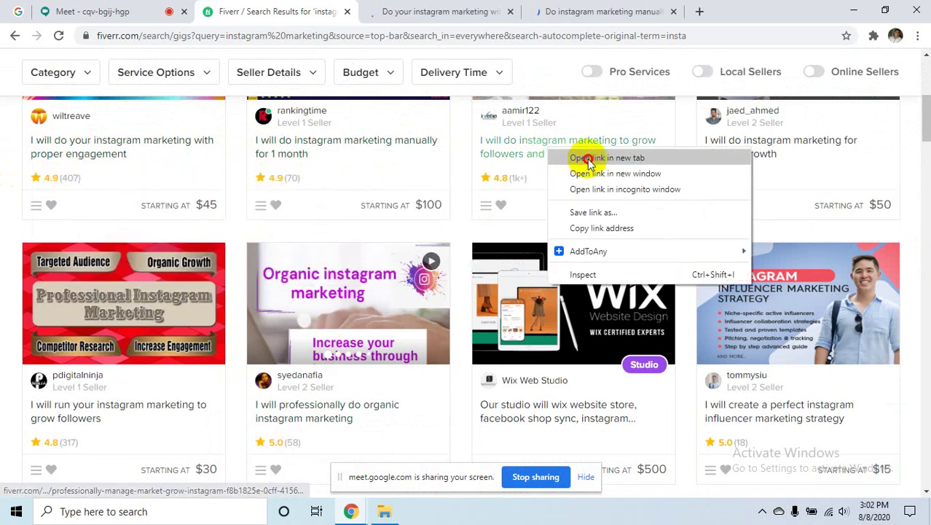
{"action": "left_click", "coordinate": [590, 159]}
{"action": "scroll", "coordinate": [452, 322], "scroll_direction": "down", "scroll_amount": 7}
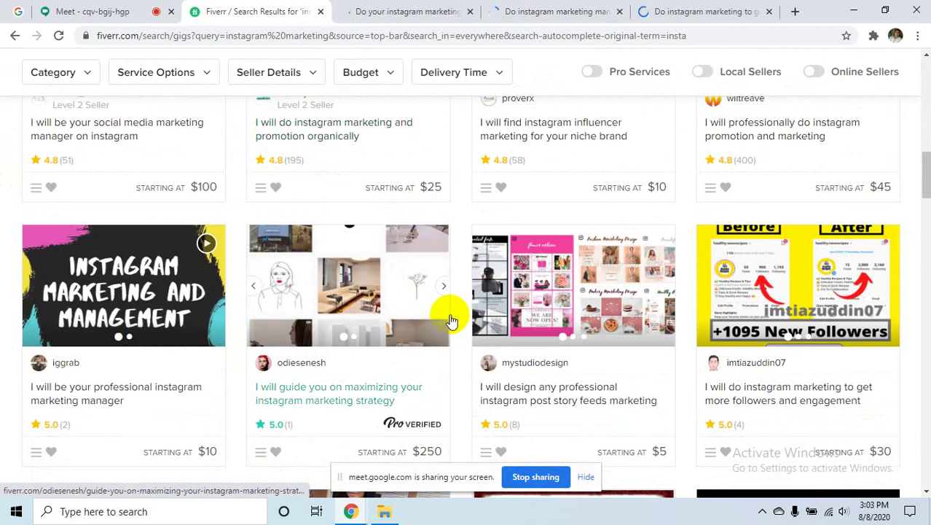
{"action": "scroll", "coordinate": [450, 321], "scroll_direction": "down", "scroll_amount": 3}
- Scroll the results, view the search suggestions, then switch to the 'Do your instagram marketing' gig tab
{"action": "scroll", "coordinate": [452, 317], "scroll_direction": "down", "scroll_amount": 4}
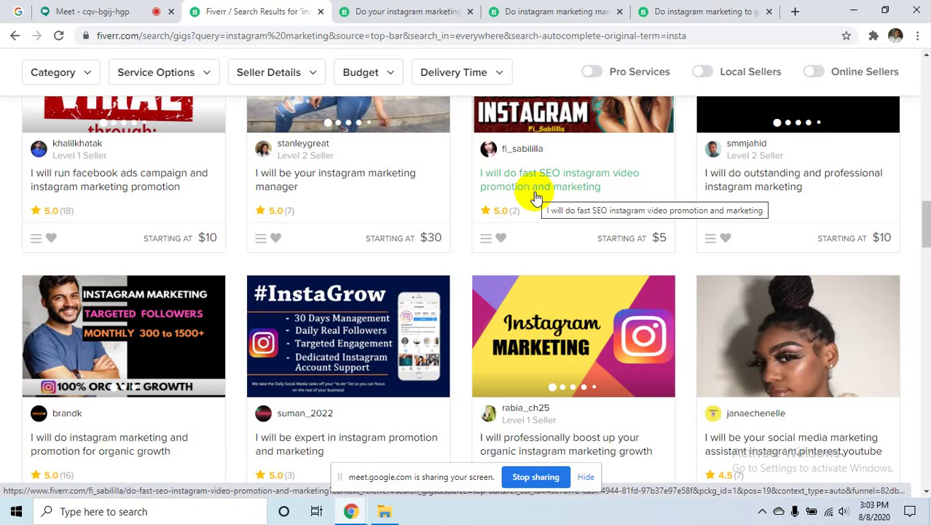
{"action": "scroll", "coordinate": [498, 259], "scroll_direction": "up", "scroll_amount": 8}
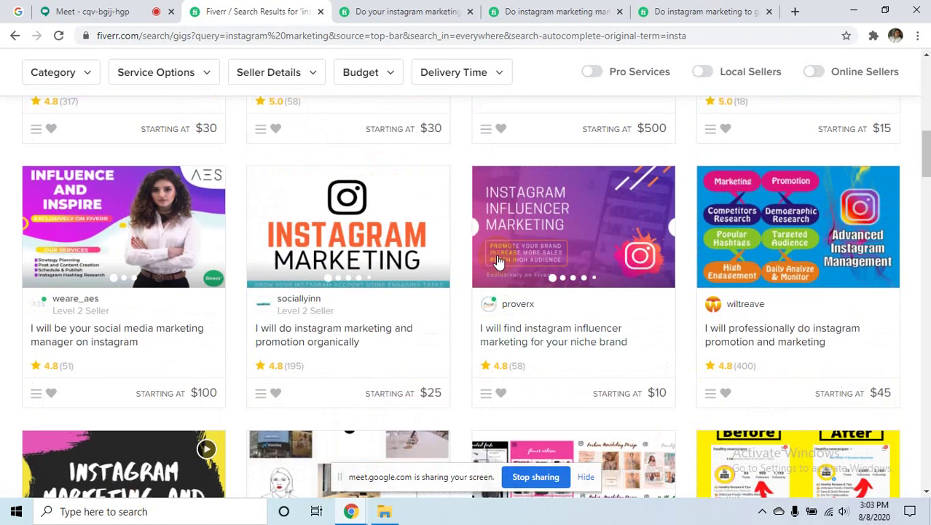
{"action": "scroll", "coordinate": [499, 261], "scroll_direction": "up", "scroll_amount": 10}
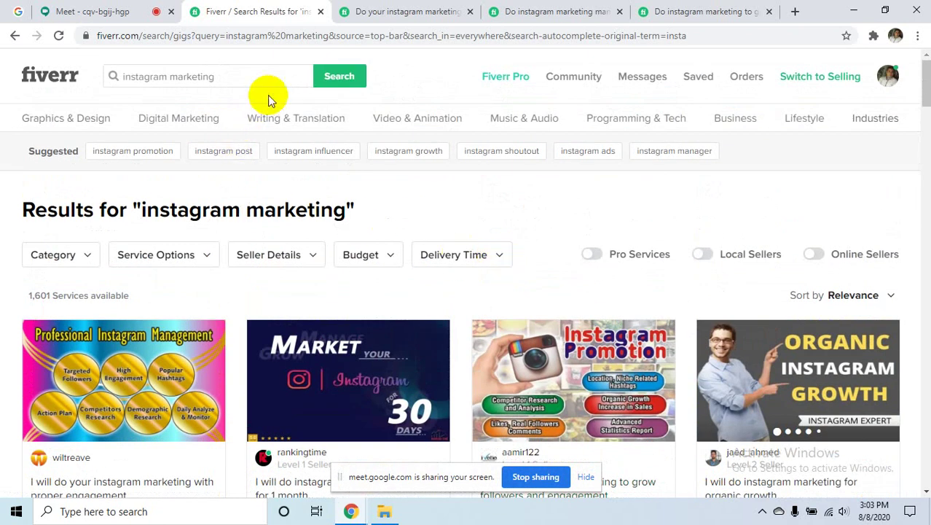
{"action": "left_click", "coordinate": [267, 68]}
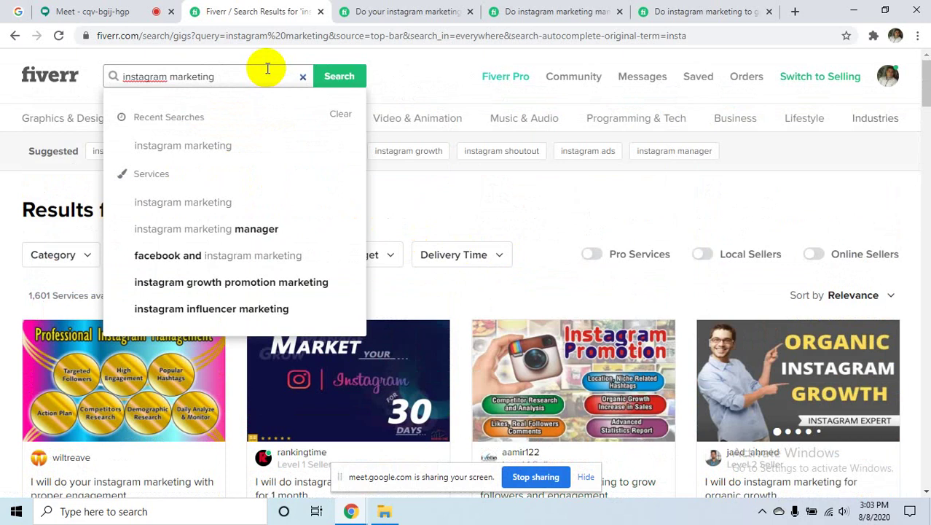
{"action": "scroll", "coordinate": [772, 370], "scroll_direction": "down", "scroll_amount": 12}
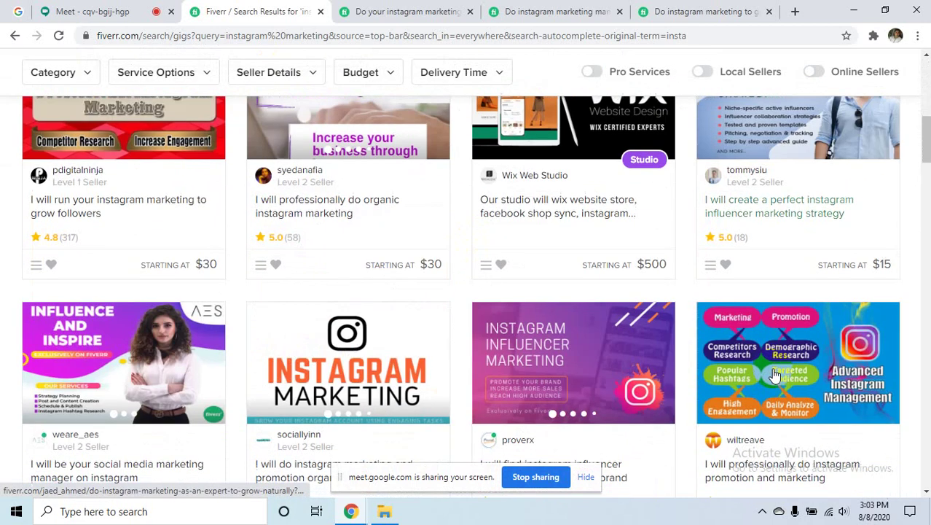
{"action": "scroll", "coordinate": [774, 373], "scroll_direction": "down", "scroll_amount": 8}
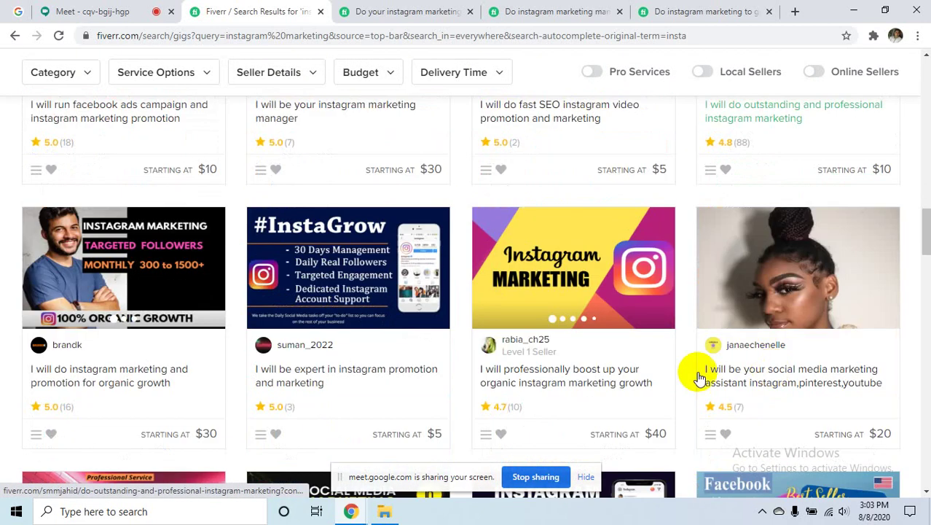
{"action": "scroll", "coordinate": [689, 370], "scroll_direction": "down", "scroll_amount": 8}
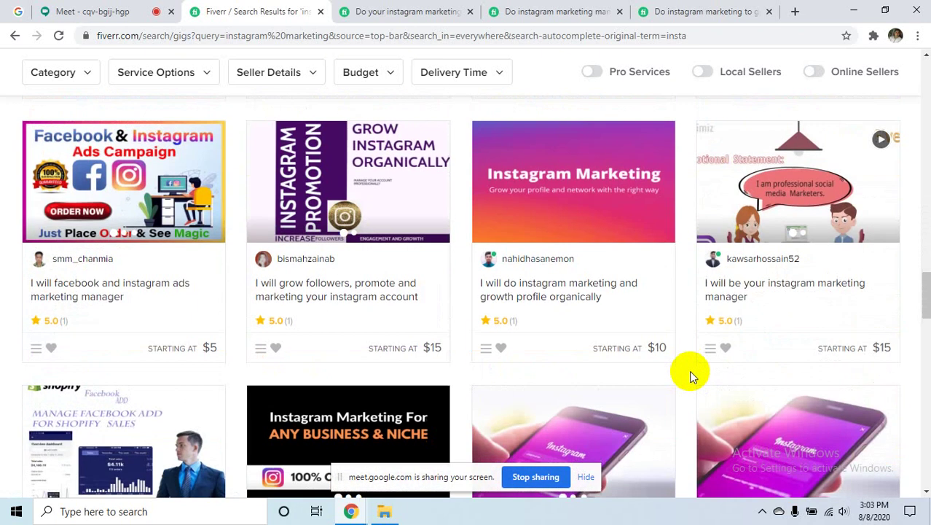
{"action": "scroll", "coordinate": [610, 323], "scroll_direction": "down", "scroll_amount": 6}
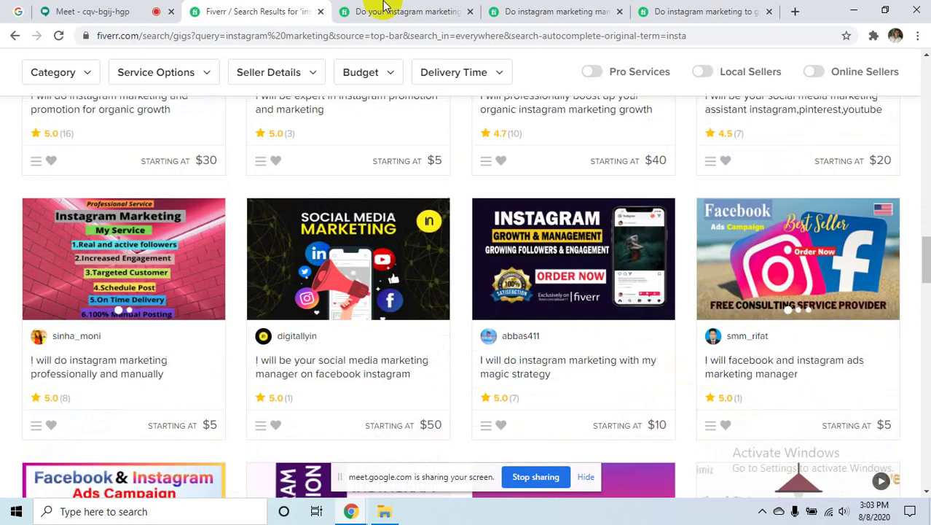
{"action": "left_click", "coordinate": [422, 11]}
{"action": "scroll", "coordinate": [563, 301], "scroll_direction": "down", "scroll_amount": 6}
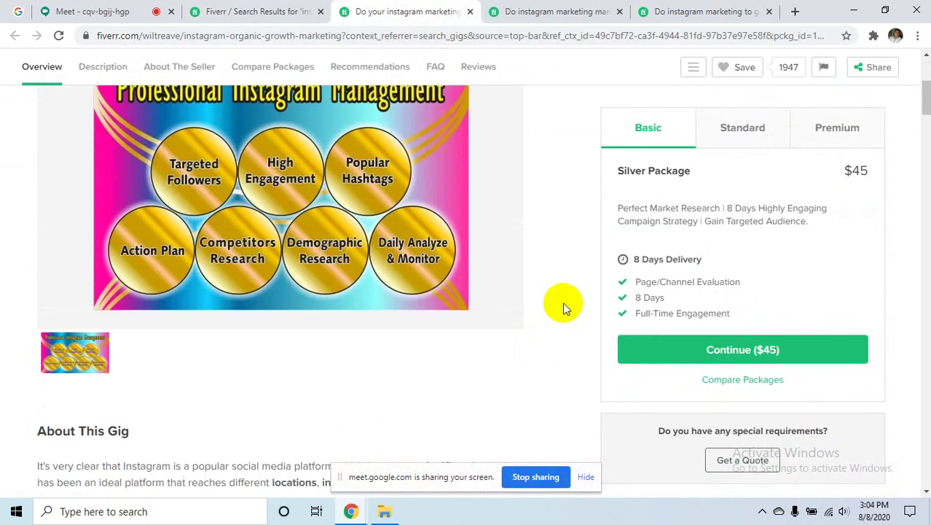
{"action": "scroll", "coordinate": [561, 300], "scroll_direction": "up", "scroll_amount": 7}
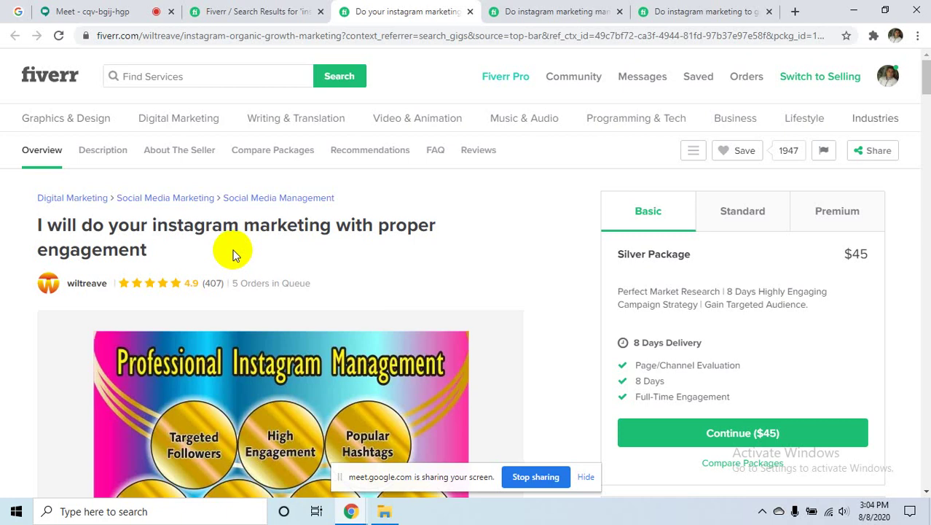
{"action": "scroll", "coordinate": [302, 263], "scroll_direction": "down", "scroll_amount": 10}
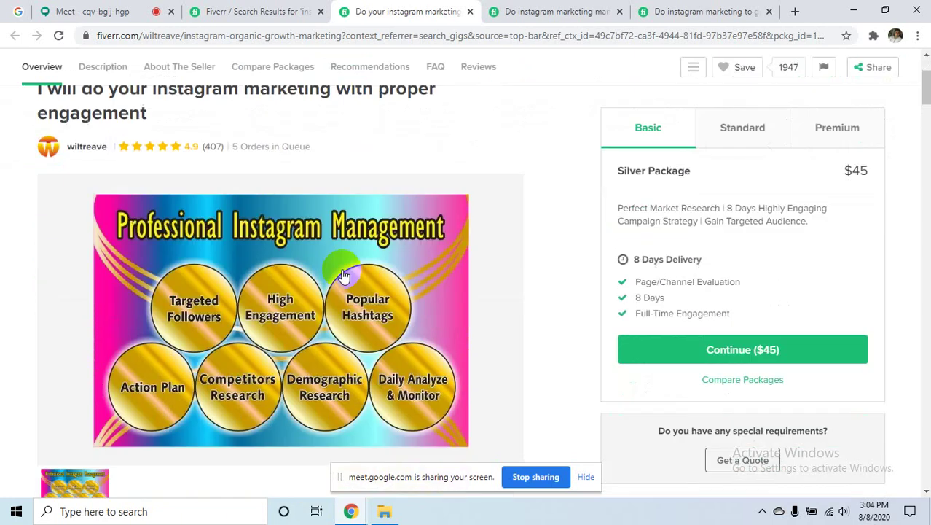
{"action": "scroll", "coordinate": [347, 276], "scroll_direction": "down", "scroll_amount": 3}
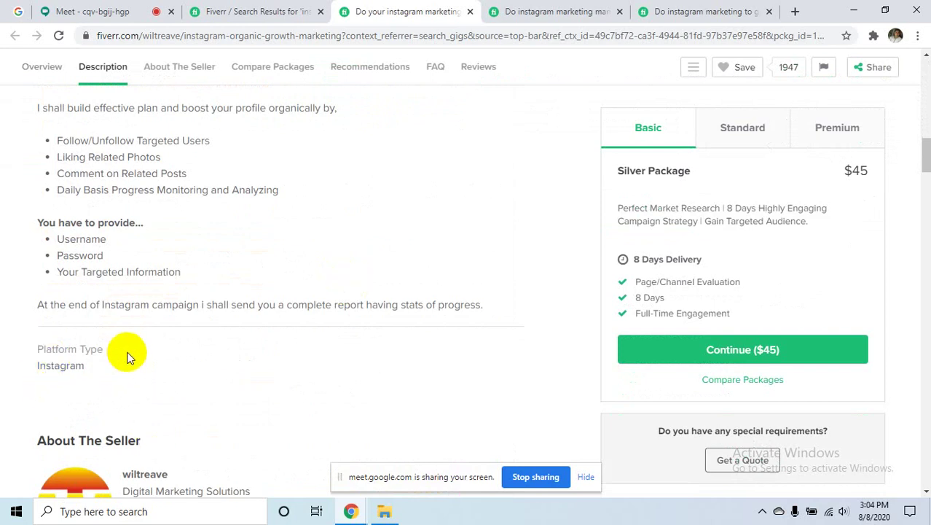
{"action": "scroll", "coordinate": [336, 339], "scroll_direction": "up", "scroll_amount": 4}
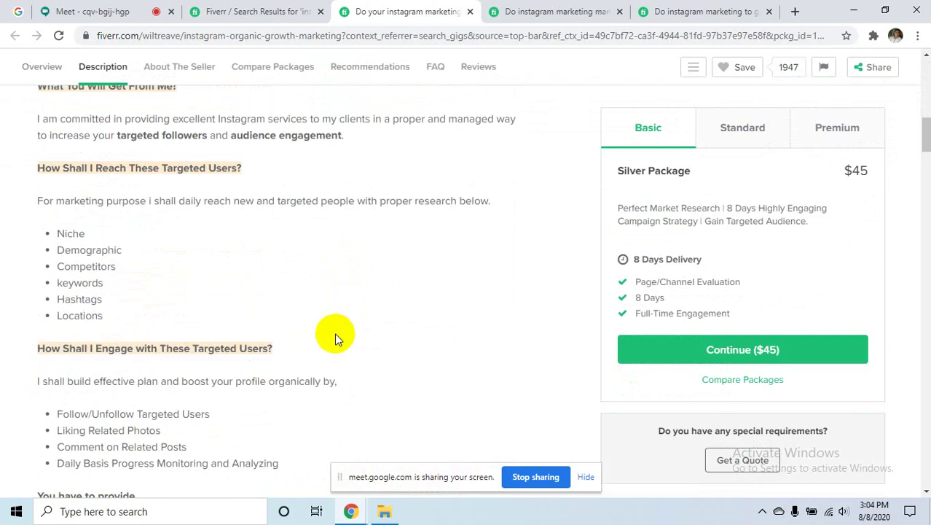
{"action": "scroll", "coordinate": [334, 332], "scroll_direction": "down", "scroll_amount": 3}
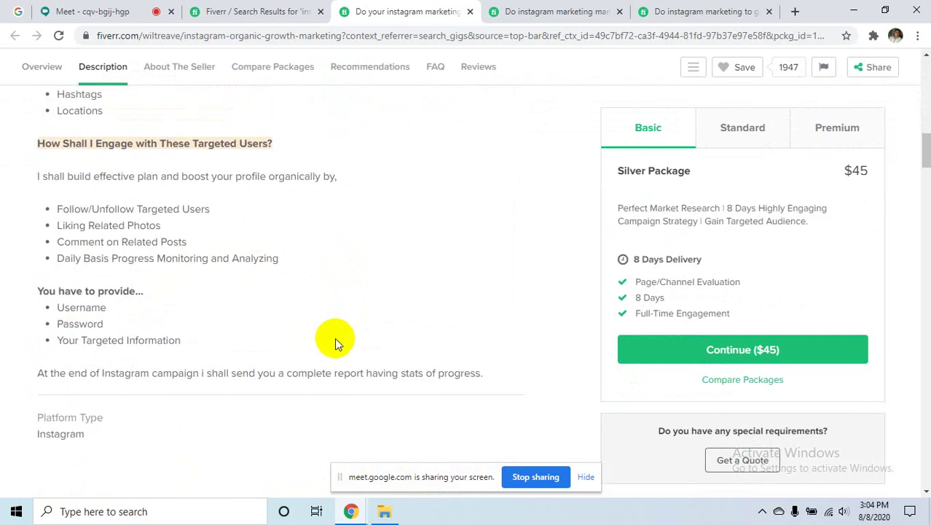
{"action": "scroll", "coordinate": [335, 339], "scroll_direction": "down", "scroll_amount": 5}
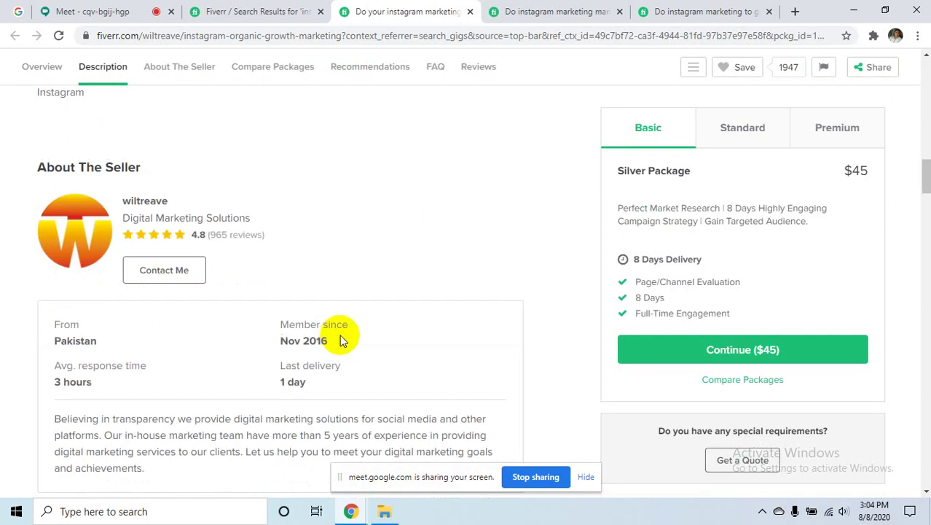
{"action": "scroll", "coordinate": [358, 325], "scroll_direction": "down", "scroll_amount": 3}
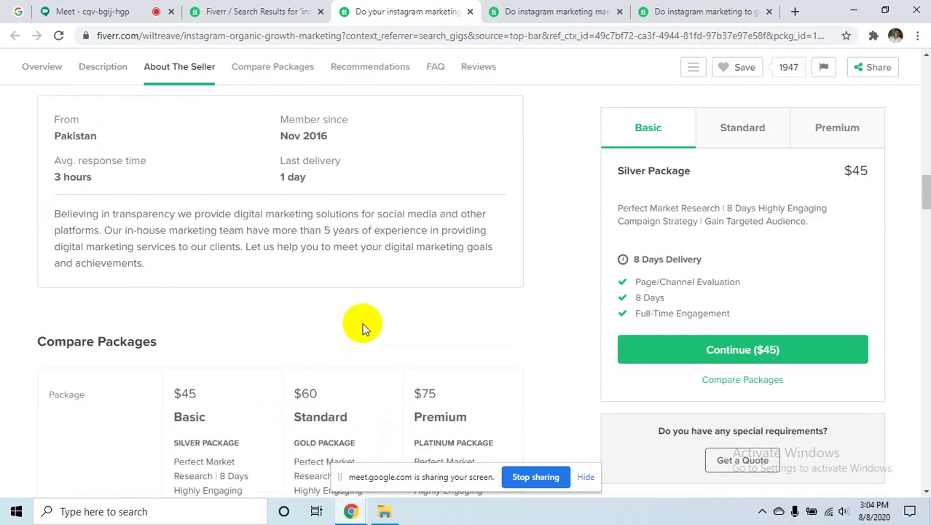
{"action": "scroll", "coordinate": [477, 277], "scroll_direction": "down", "scroll_amount": 5}
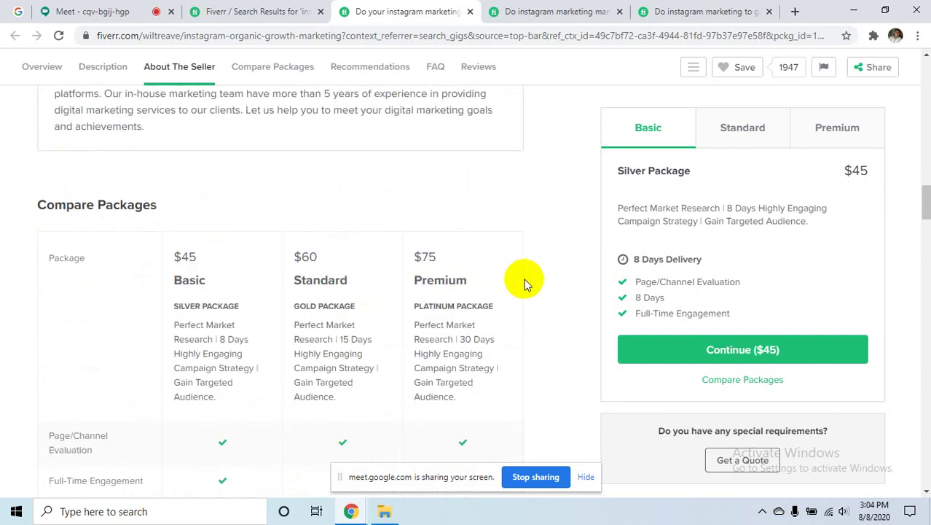
{"action": "scroll", "coordinate": [499, 335], "scroll_direction": "down", "scroll_amount": 2}
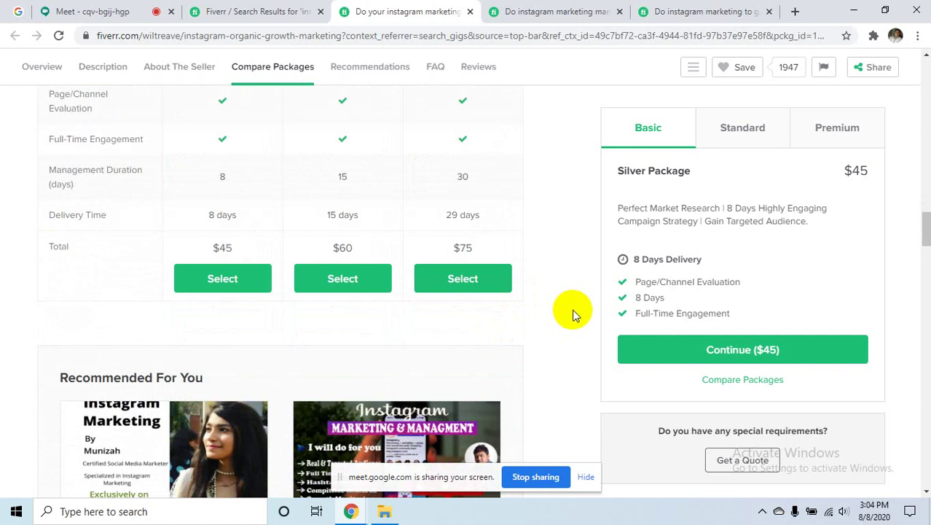
{"action": "scroll", "coordinate": [571, 313], "scroll_direction": "up", "scroll_amount": 4}
{"action": "left_click", "coordinate": [218, 11]}
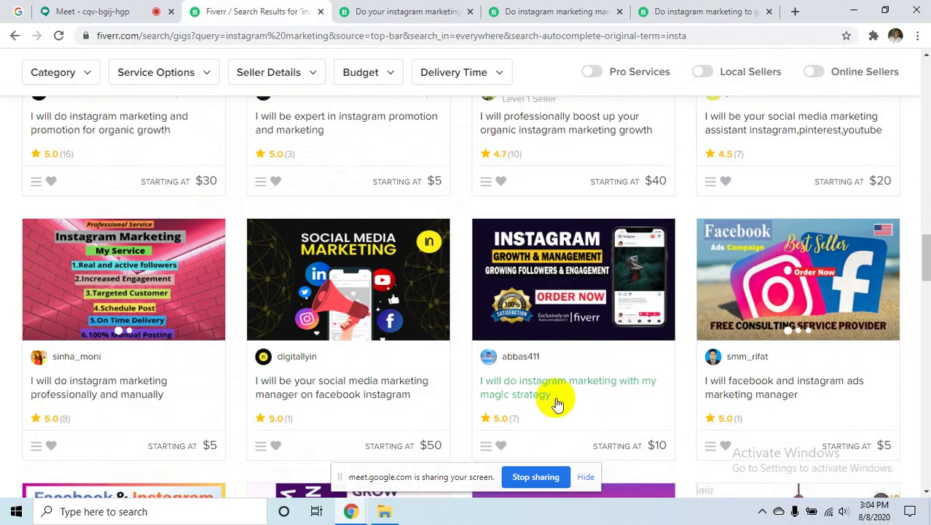
{"action": "scroll", "coordinate": [557, 404], "scroll_direction": "up", "scroll_amount": 10}
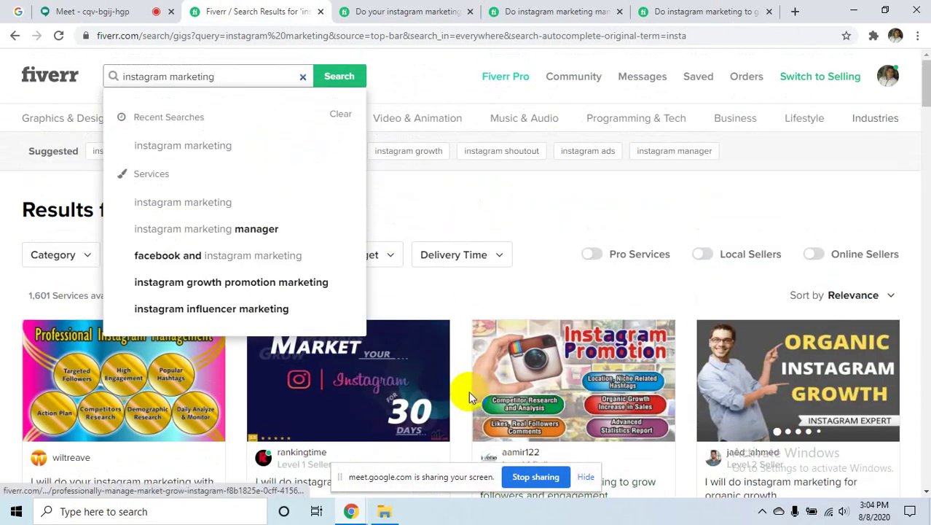
{"action": "scroll", "coordinate": [468, 391], "scroll_direction": "down", "scroll_amount": 10}
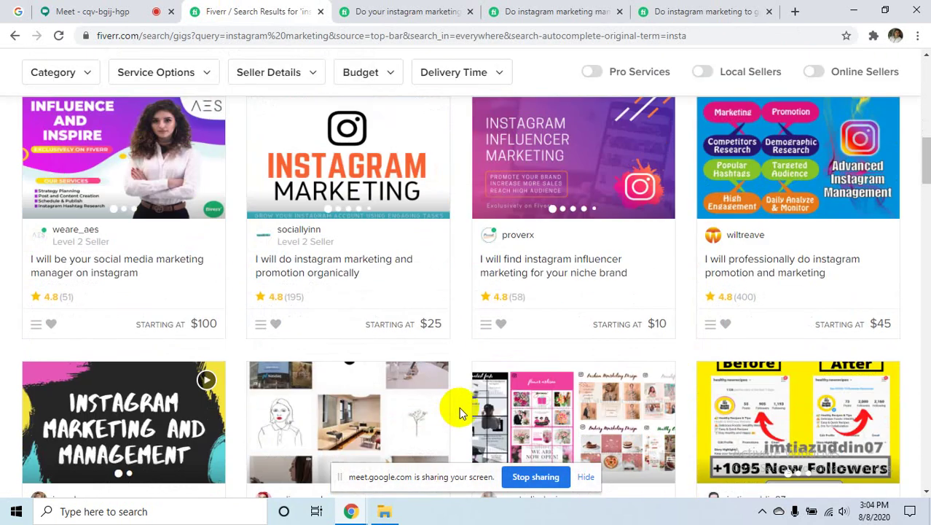
{"action": "scroll", "coordinate": [458, 412], "scroll_direction": "down", "scroll_amount": 6}
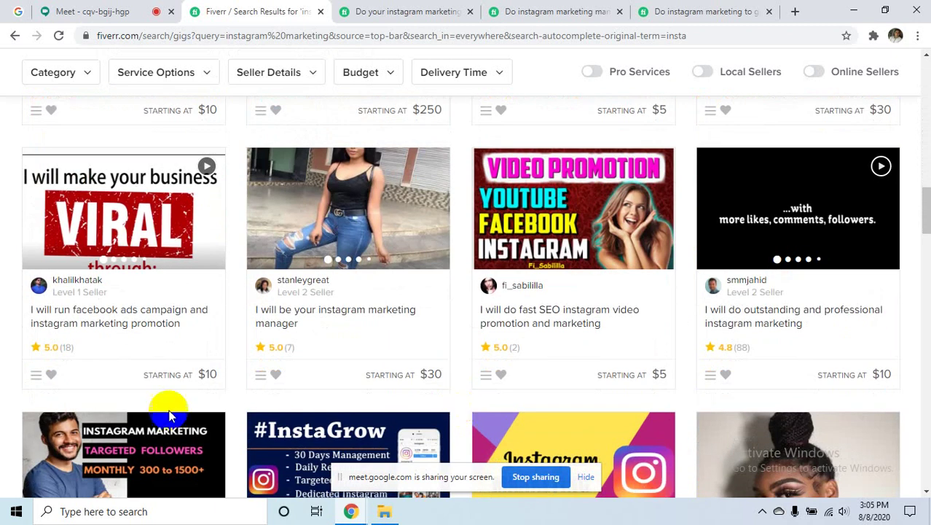
{"action": "scroll", "coordinate": [352, 392], "scroll_direction": "down", "scroll_amount": 5}
{"action": "scroll", "coordinate": [350, 401], "scroll_direction": "down", "scroll_amount": 3}
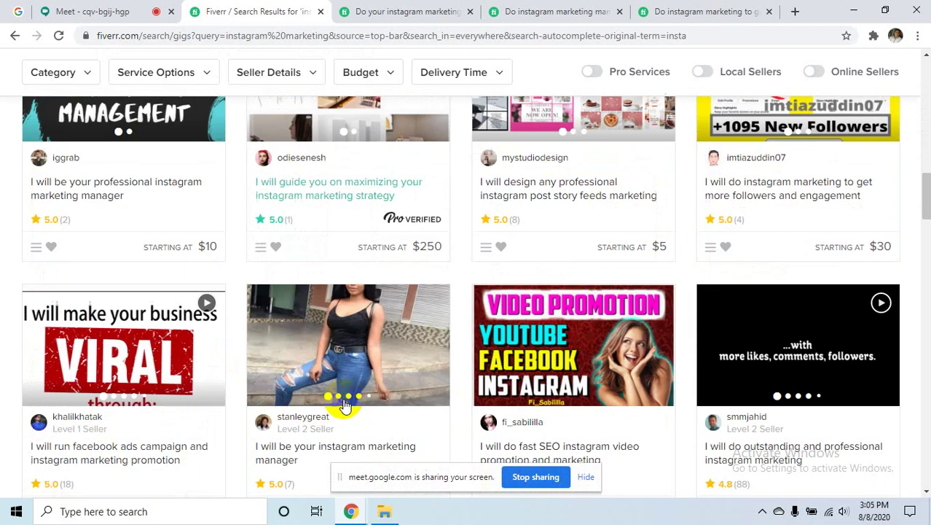
{"action": "scroll", "coordinate": [539, 430], "scroll_direction": "down", "scroll_amount": 4}
{"action": "scroll", "coordinate": [539, 291], "scroll_direction": "up", "scroll_amount": 12}
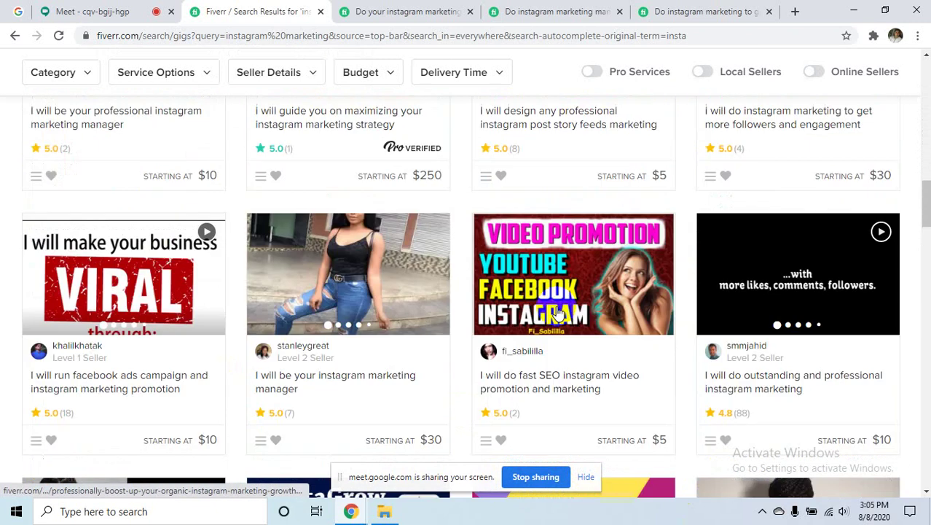
{"action": "scroll", "coordinate": [557, 308], "scroll_direction": "down", "scroll_amount": 4}
{"action": "scroll", "coordinate": [558, 328], "scroll_direction": "down", "scroll_amount": 5}
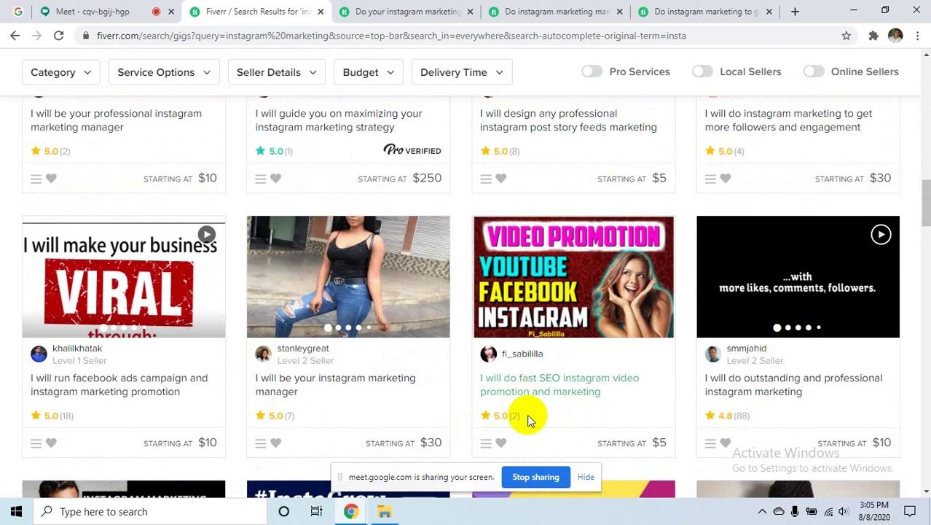
{"action": "scroll", "coordinate": [528, 421], "scroll_direction": "up", "scroll_amount": 12}
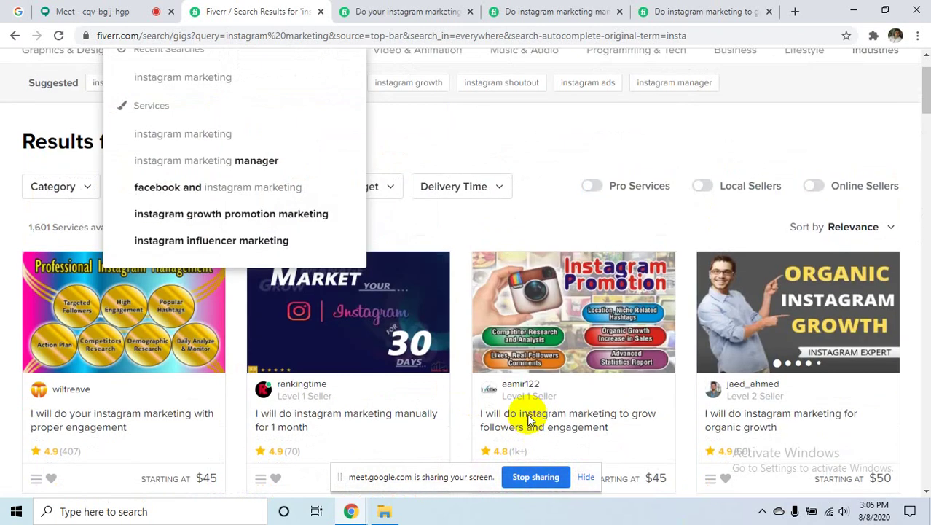
{"action": "scroll", "coordinate": [376, 345], "scroll_direction": "down", "scroll_amount": 3}
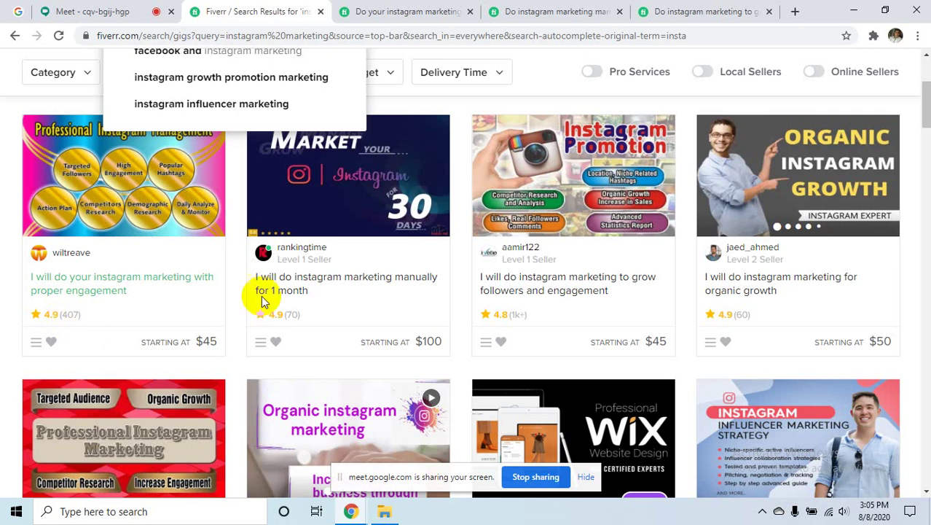
{"action": "scroll", "coordinate": [458, 291], "scroll_direction": "down", "scroll_amount": 4}
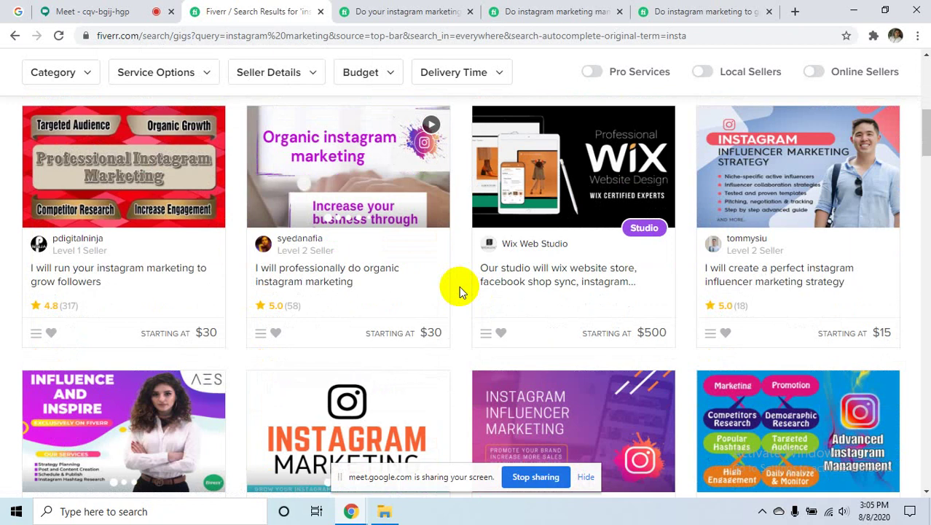
{"action": "left_click", "coordinate": [373, 7]}
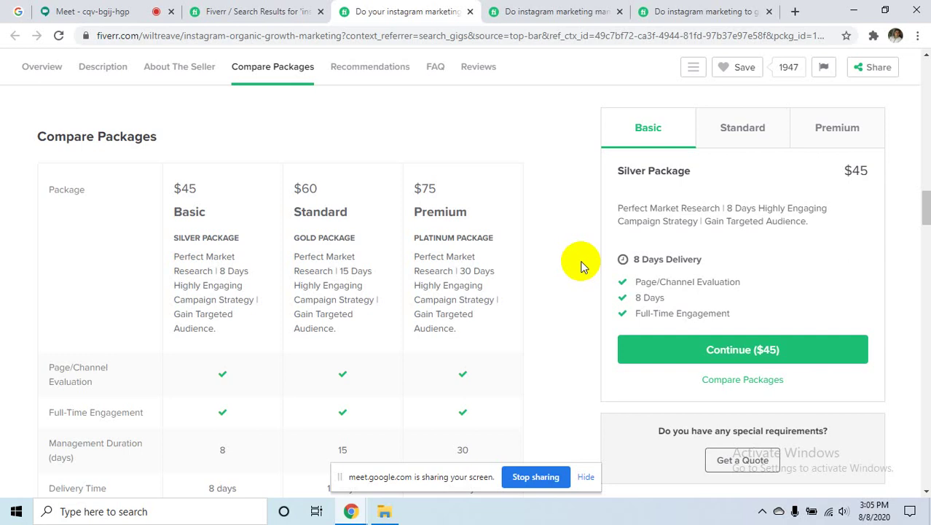
- Scroll through the gig's Compare Packages and FAQ, then return to the search results tab
{"action": "scroll", "coordinate": [572, 323], "scroll_direction": "down", "scroll_amount": 4}
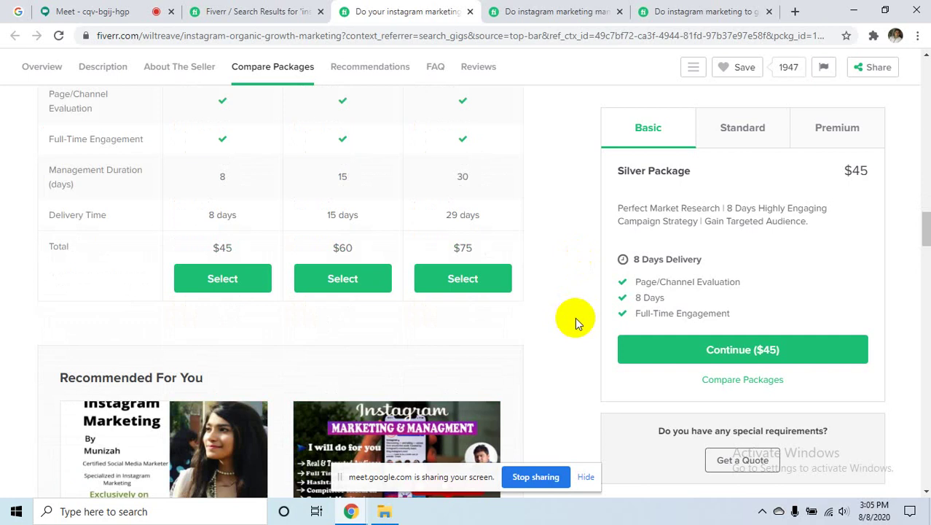
{"action": "scroll", "coordinate": [577, 319], "scroll_direction": "down", "scroll_amount": 15}
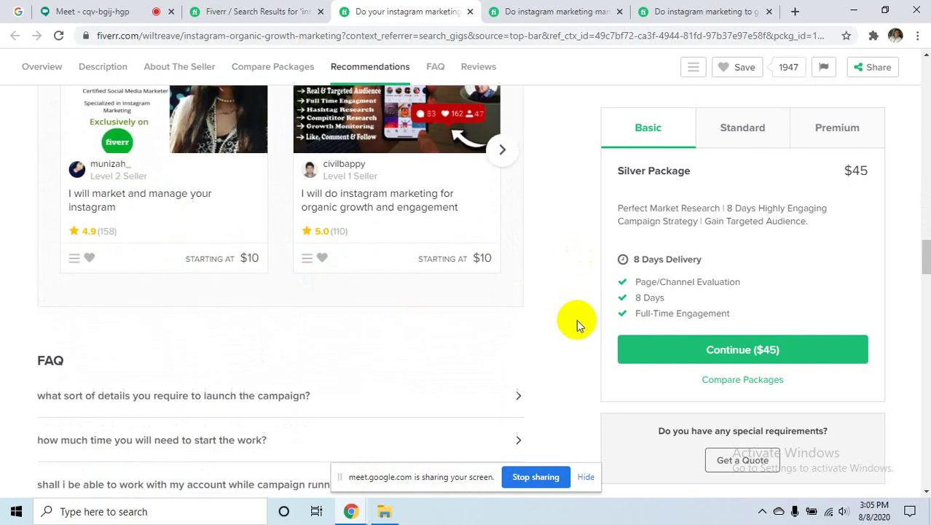
{"action": "scroll", "coordinate": [576, 319], "scroll_direction": "up", "scroll_amount": 6}
{"action": "scroll", "coordinate": [576, 319], "scroll_direction": "up", "scroll_amount": 12}
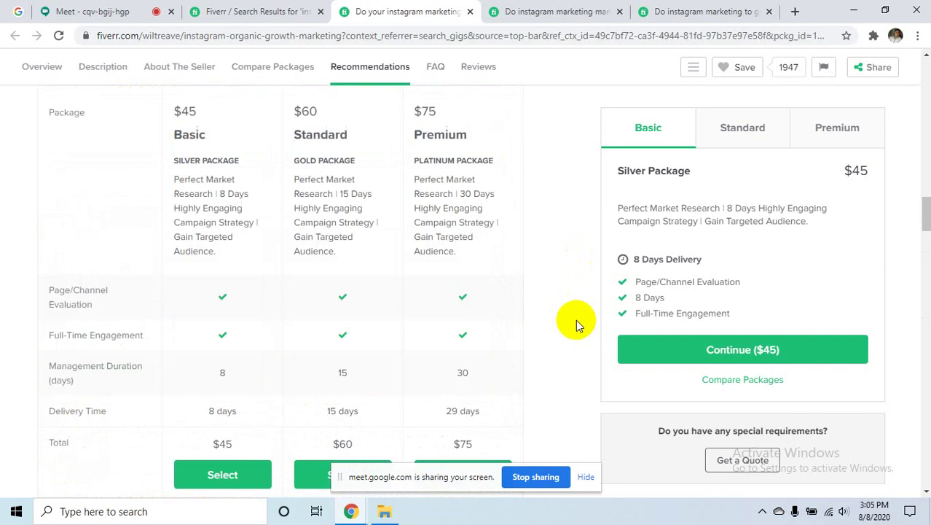
{"action": "scroll", "coordinate": [575, 318], "scroll_direction": "up", "scroll_amount": 8}
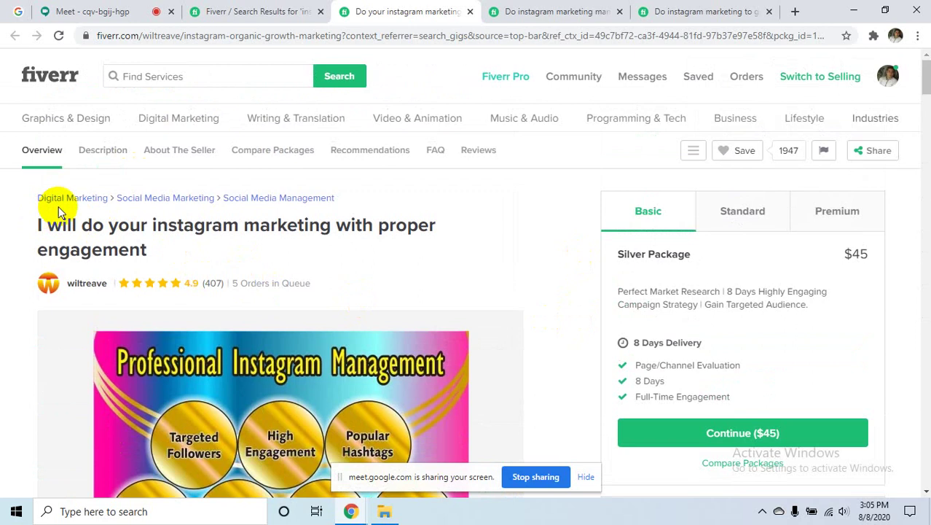
{"action": "left_click", "coordinate": [269, 11]}
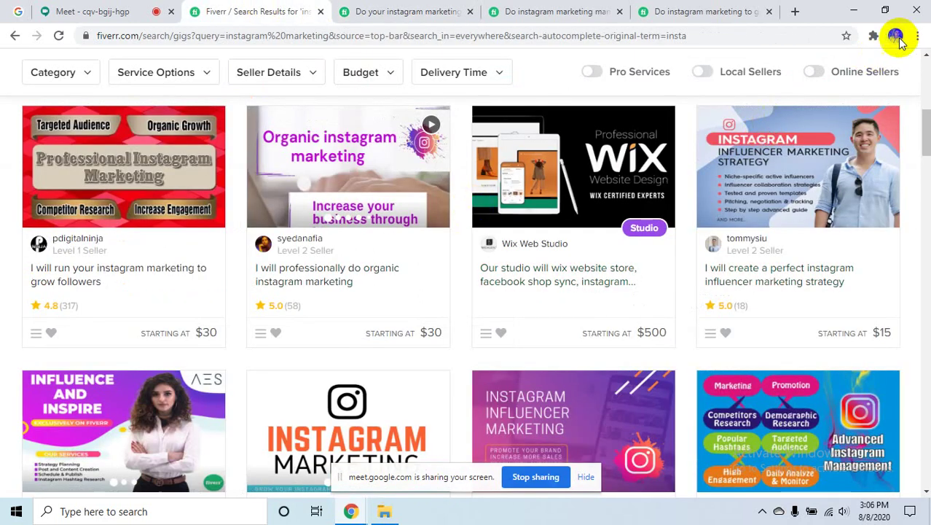
- Open your Fiverr Profile from the avatar menu in a new tab placed beside Search Results
{"action": "left_click", "coordinate": [895, 36]}
{"action": "left_click", "coordinate": [912, 79]}
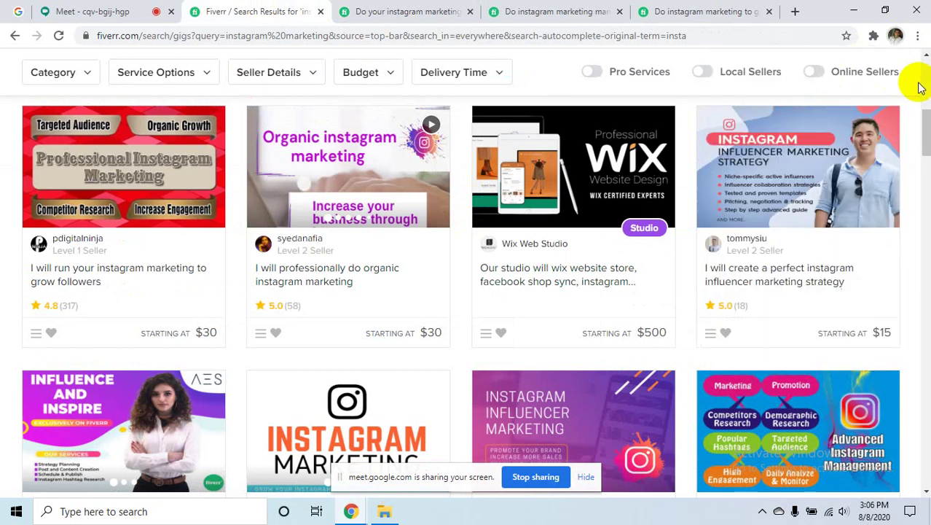
{"action": "scroll", "coordinate": [872, 120], "scroll_direction": "up", "scroll_amount": 10}
{"action": "left_click", "coordinate": [888, 75]}
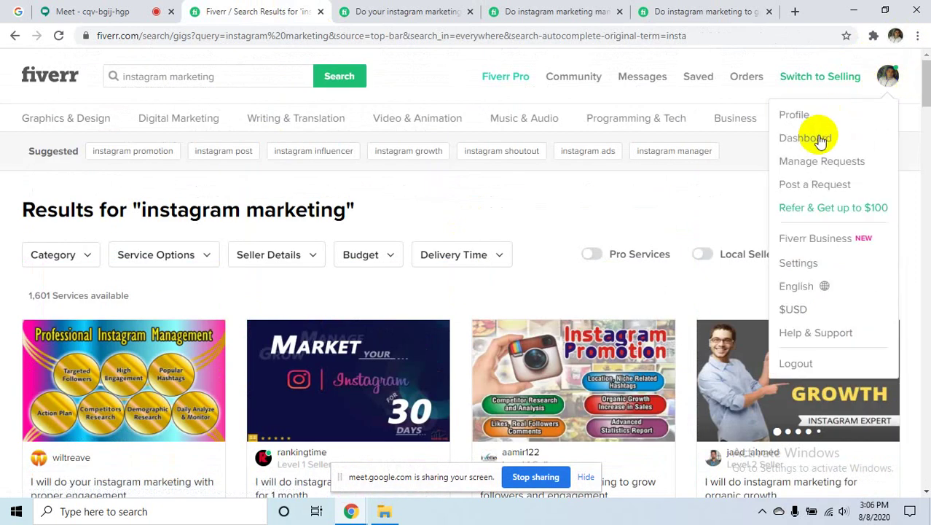
{"action": "right_click", "coordinate": [807, 124]}
{"action": "left_click", "coordinate": [810, 129]}
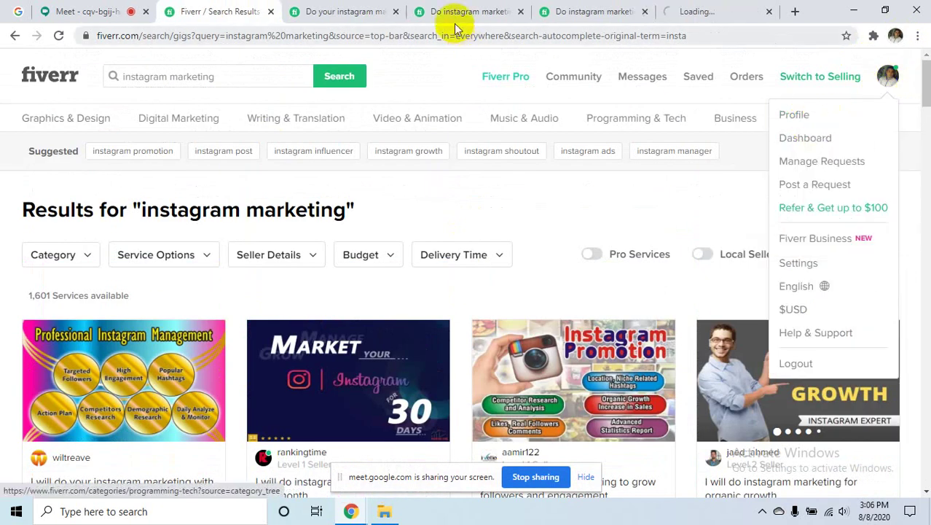
{"action": "left_click_drag", "start_coordinate": [707, 6], "coordinate": [308, 10]}
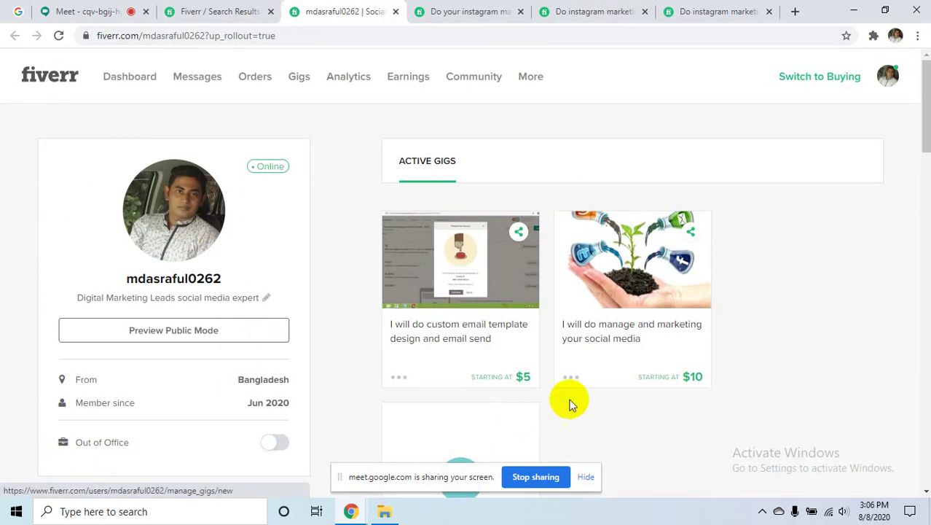
- Start a new gig from the 'Create A New Gig' card on your profile page
{"action": "scroll", "coordinate": [601, 365], "scroll_direction": "down", "scroll_amount": 3}
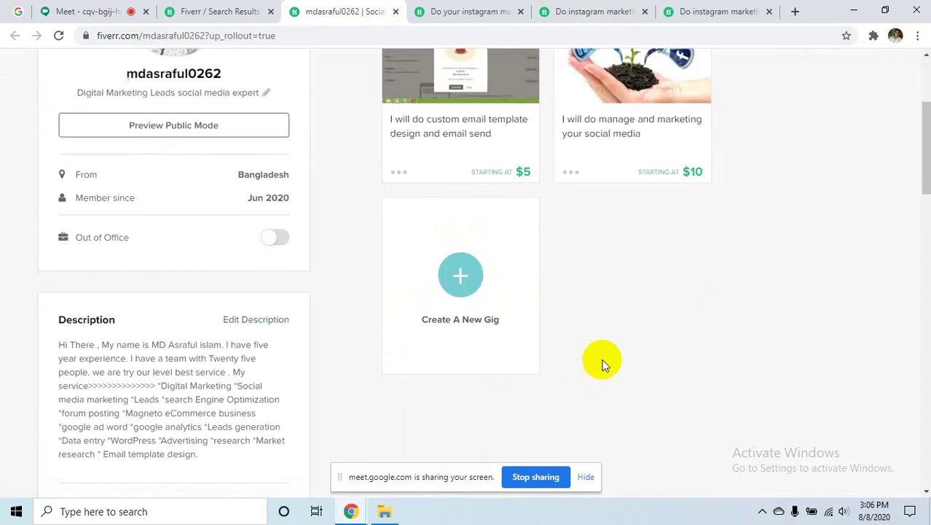
{"action": "left_click", "coordinate": [466, 276]}
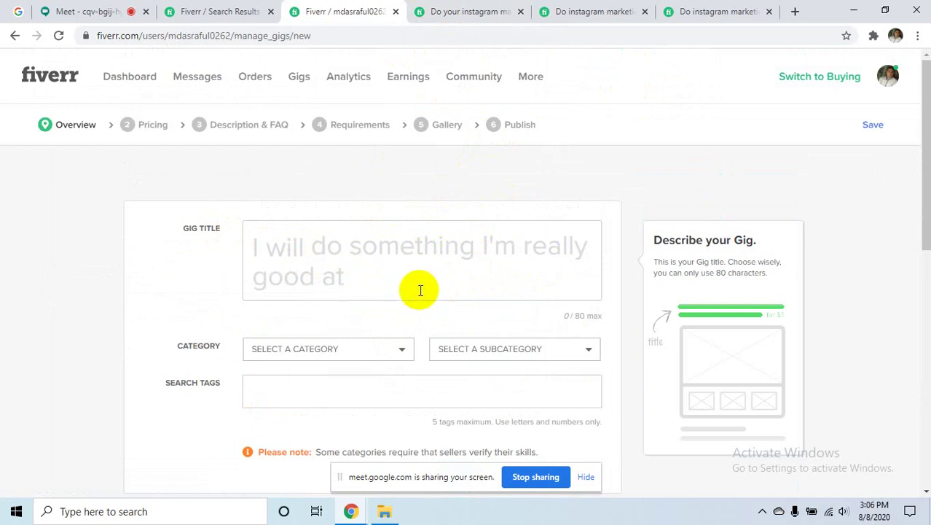
- View each of the three open competitor Instagram marketing gig tabs
{"action": "left_click", "coordinate": [445, 13]}
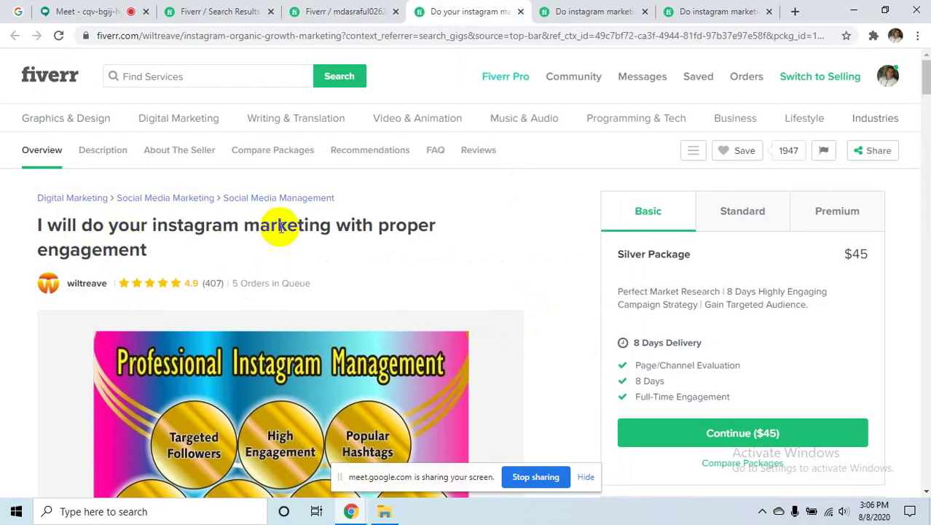
{"action": "left_click", "coordinate": [579, 11]}
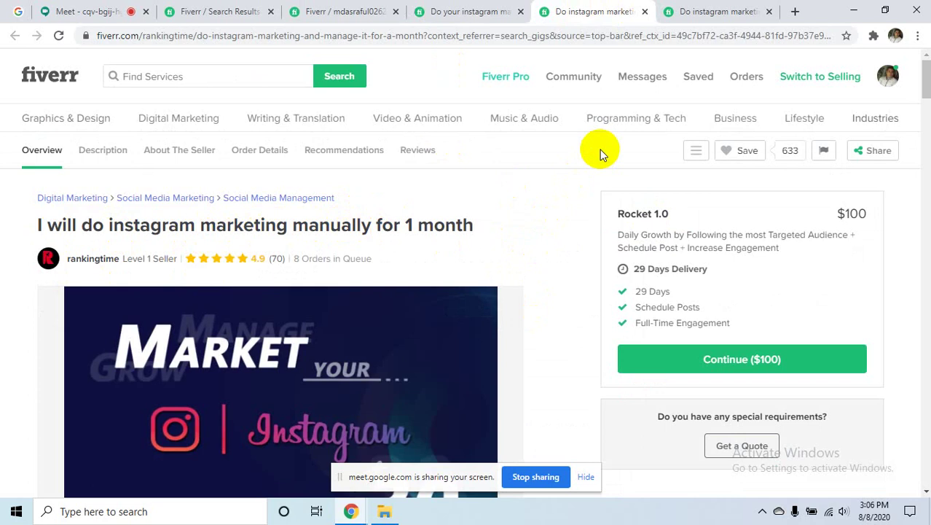
{"action": "left_click", "coordinate": [696, 10]}
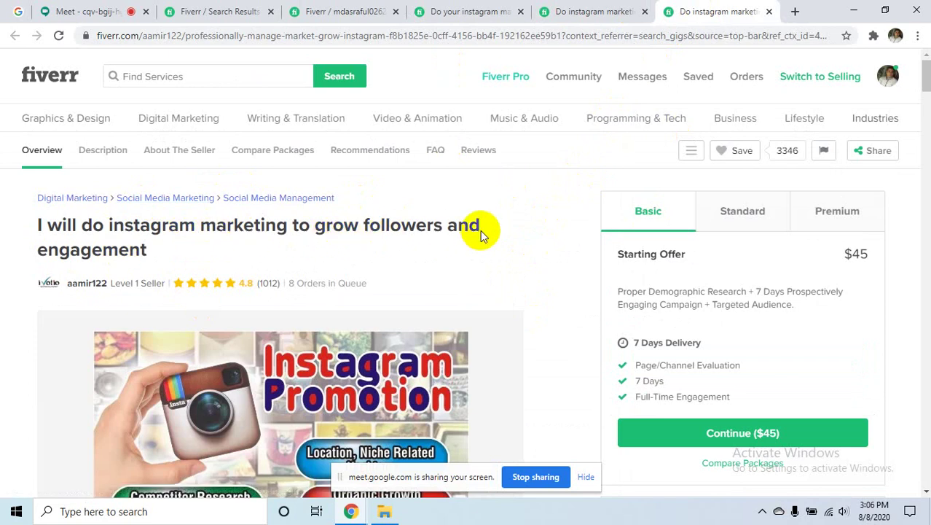
- Go back to the 'instagram marketing' search results tab
{"action": "mouse_move", "coordinate": [132, 279]}
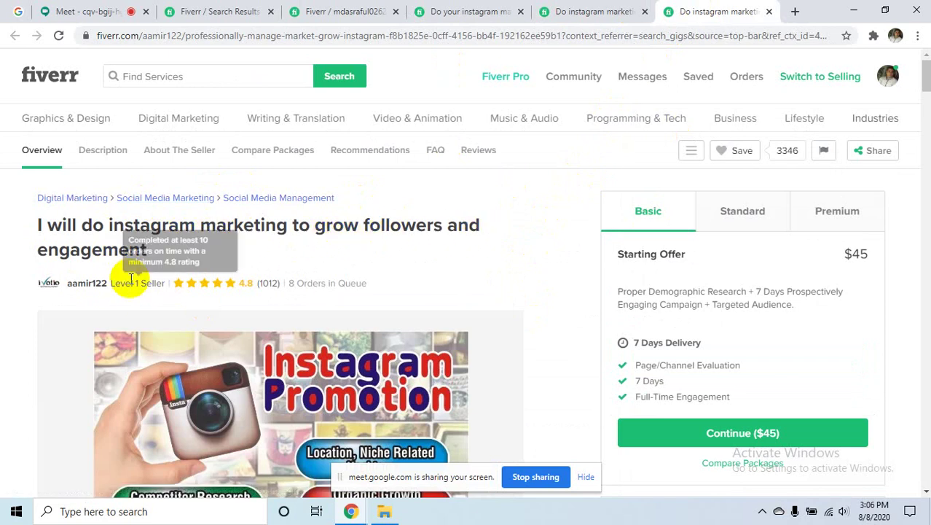
{"action": "left_click", "coordinate": [219, 11]}
{"action": "scroll", "coordinate": [590, 444], "scroll_direction": "down", "scroll_amount": 12}
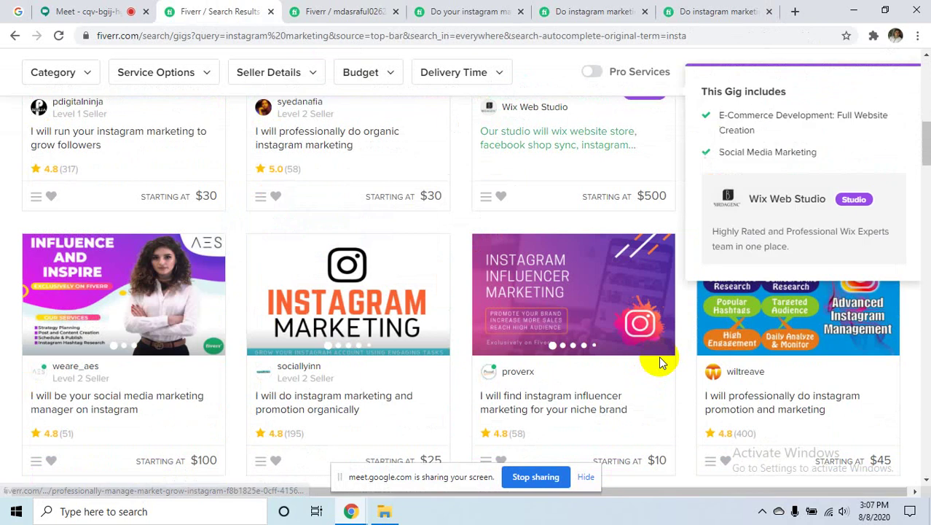
- Open the $5 'do instagram marketing professionally and manually' gig in a new tab, then return to the form
{"action": "scroll", "coordinate": [658, 362], "scroll_direction": "down", "scroll_amount": 12}
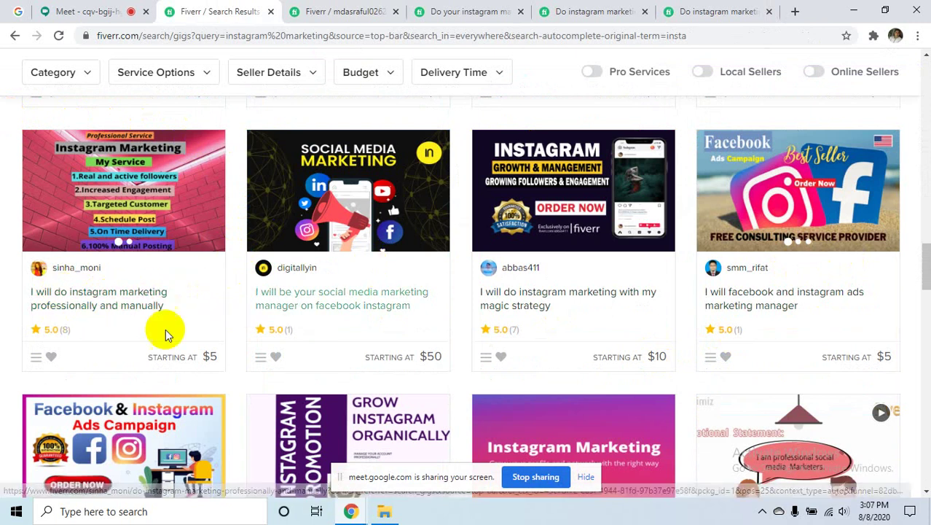
{"action": "scroll", "coordinate": [237, 299], "scroll_direction": "up", "scroll_amount": 2}
{"action": "scroll", "coordinate": [238, 296], "scroll_direction": "down", "scroll_amount": 5}
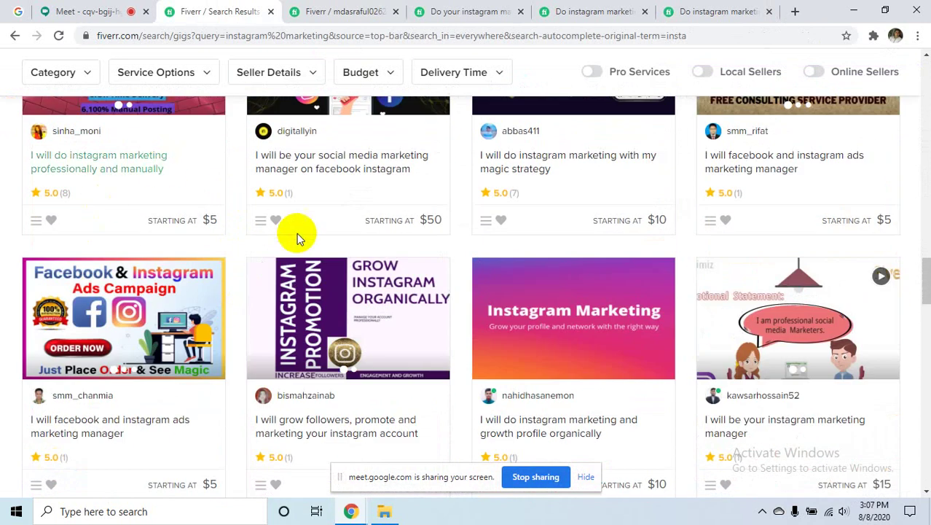
{"action": "scroll", "coordinate": [284, 244], "scroll_direction": "up", "scroll_amount": 2}
{"action": "scroll", "coordinate": [267, 255], "scroll_direction": "up", "scroll_amount": 6}
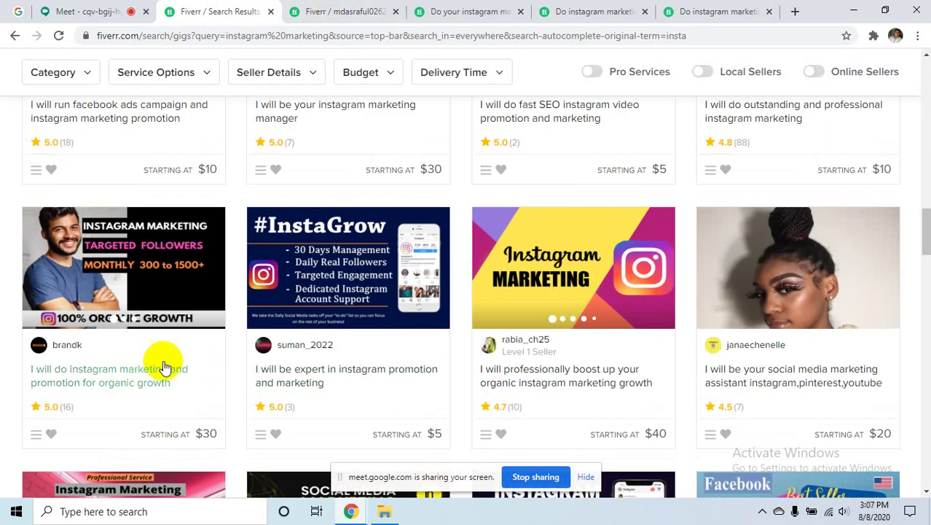
{"action": "scroll", "coordinate": [175, 368], "scroll_direction": "down", "scroll_amount": 4}
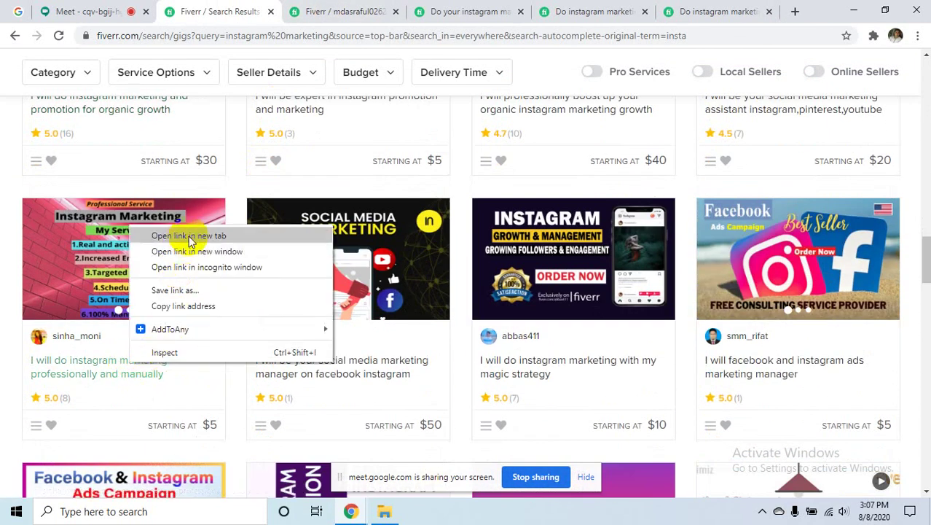
{"action": "left_click", "coordinate": [187, 235]}
{"action": "left_click", "coordinate": [703, 9]}
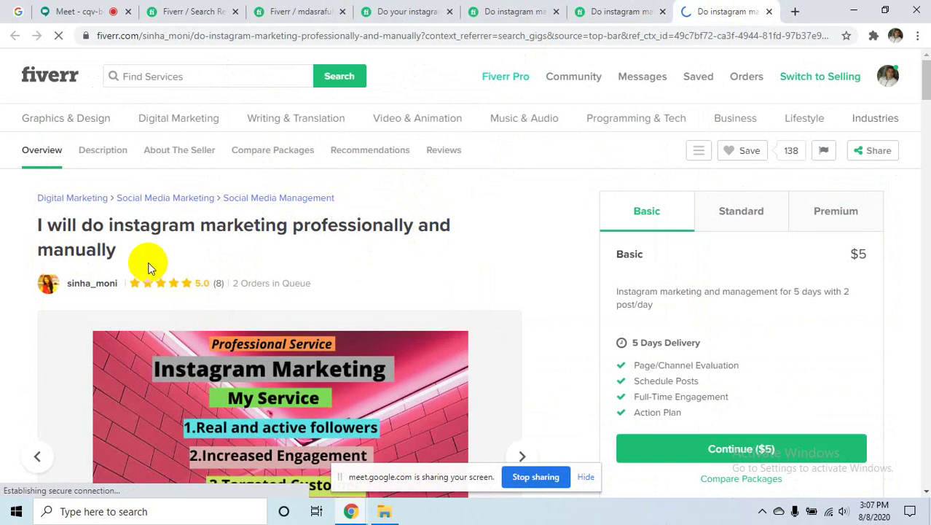
{"action": "left_click", "coordinate": [309, 14]}
- Begin the gig title with 'do Instagram marketing'
{"action": "left_click", "coordinate": [361, 265]}
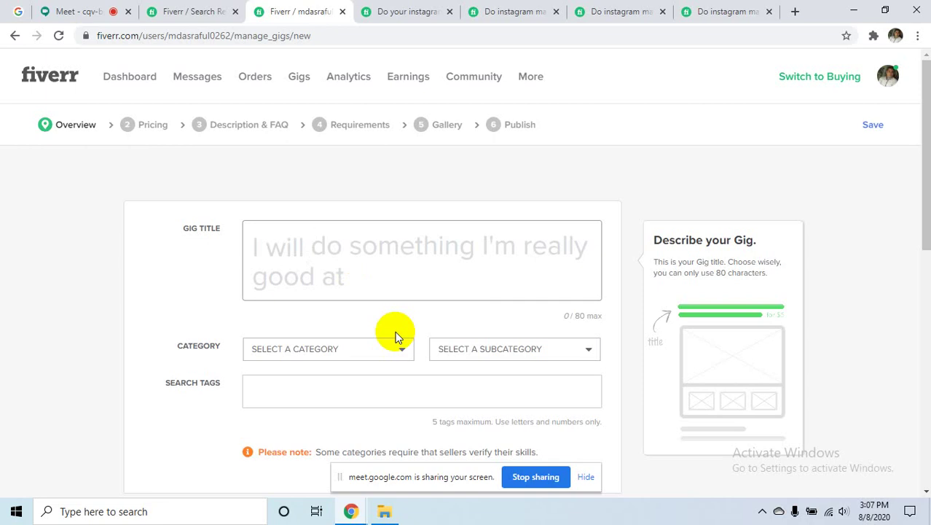
{"action": "type", "text": "do"}
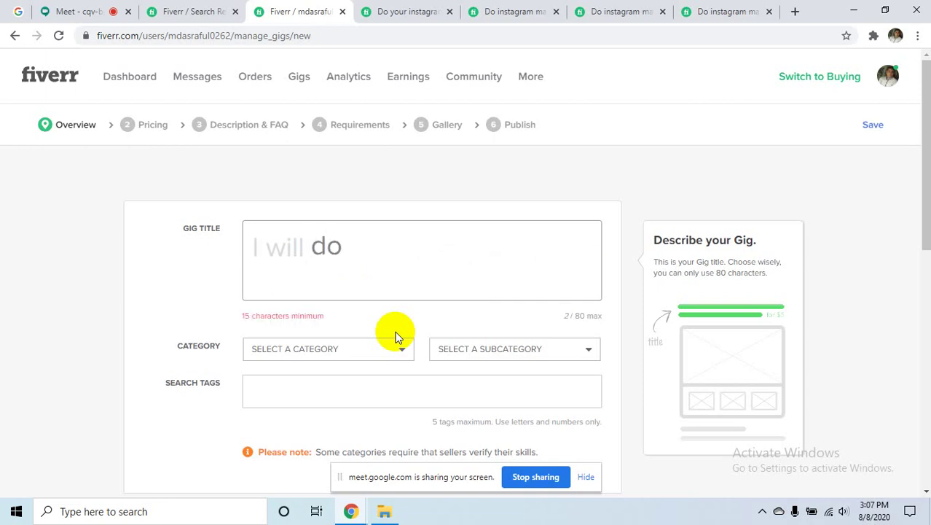
{"action": "type", "text": " instagram"}
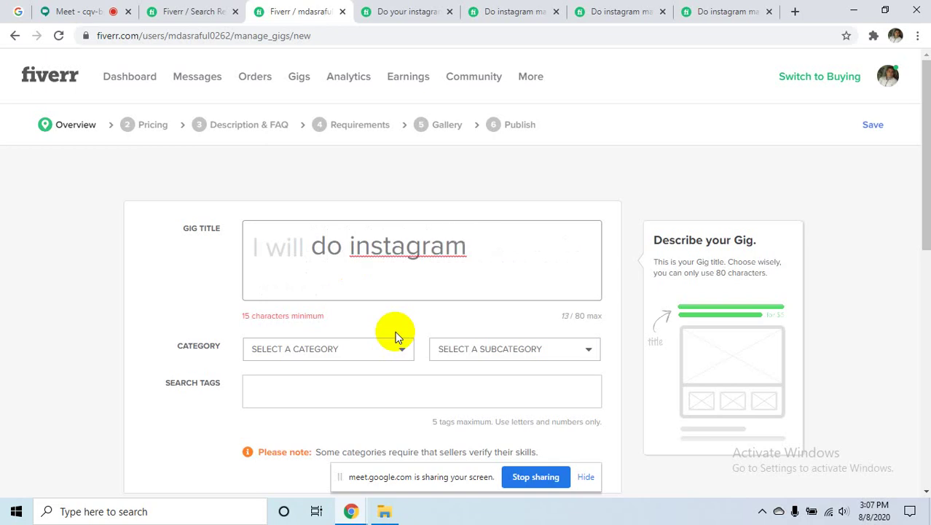
{"action": "right_click", "coordinate": [427, 235]}
{"action": "key", "text": "Escape"}
{"action": "type", "text": "Instagram "}
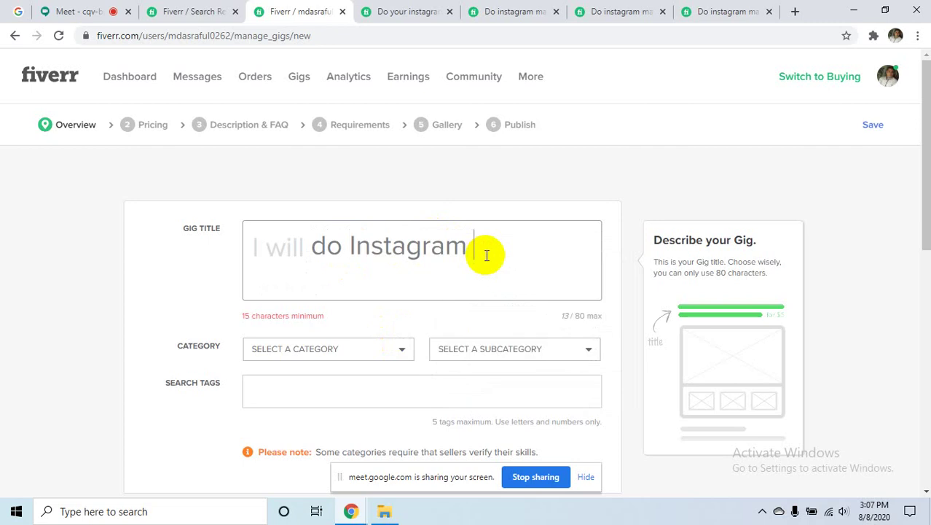
{"action": "type", "text": "mar"}
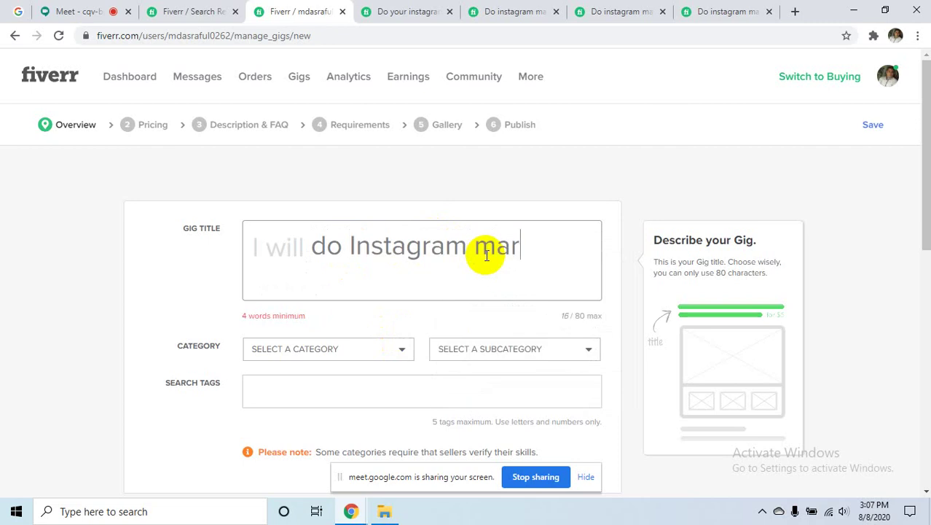
{"action": "type", "text": "keting"}
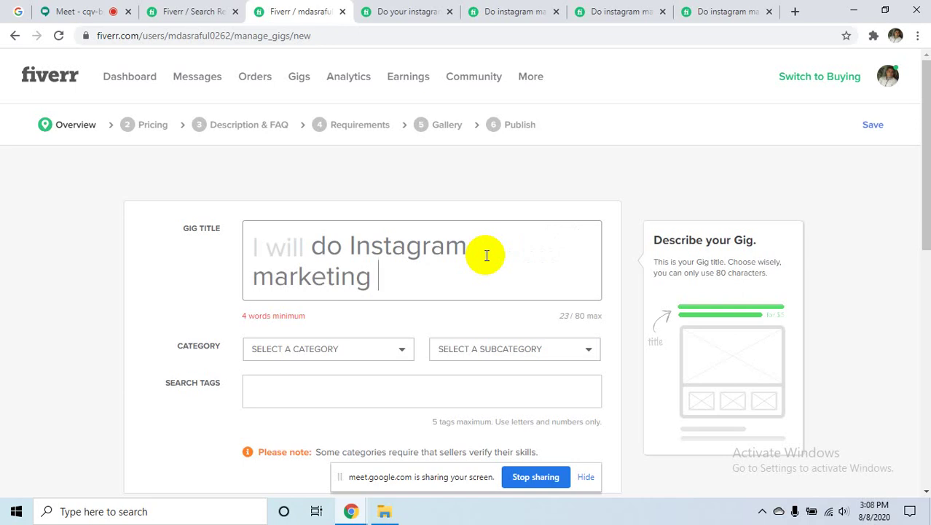
{"action": "type", "text": "ma"}
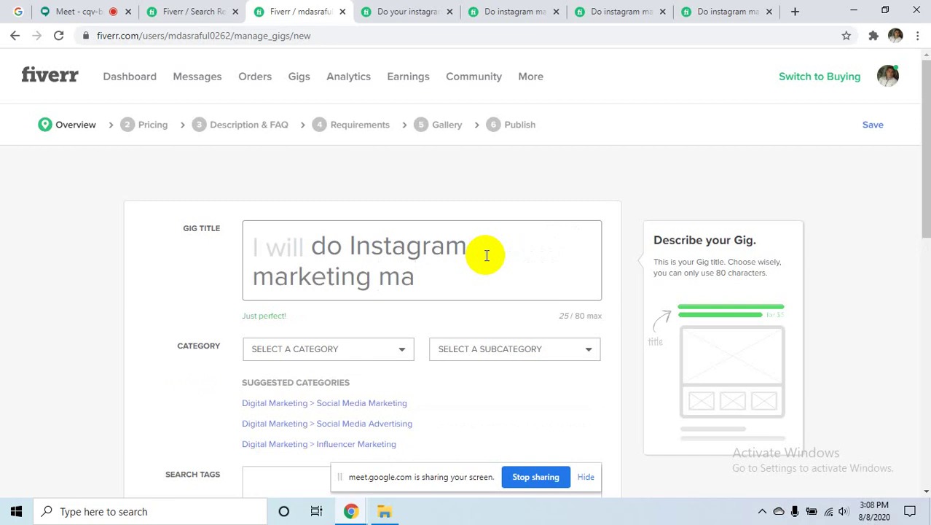
{"action": "key", "text": "BackSpace"}
{"action": "key", "text": "BackSpace"}
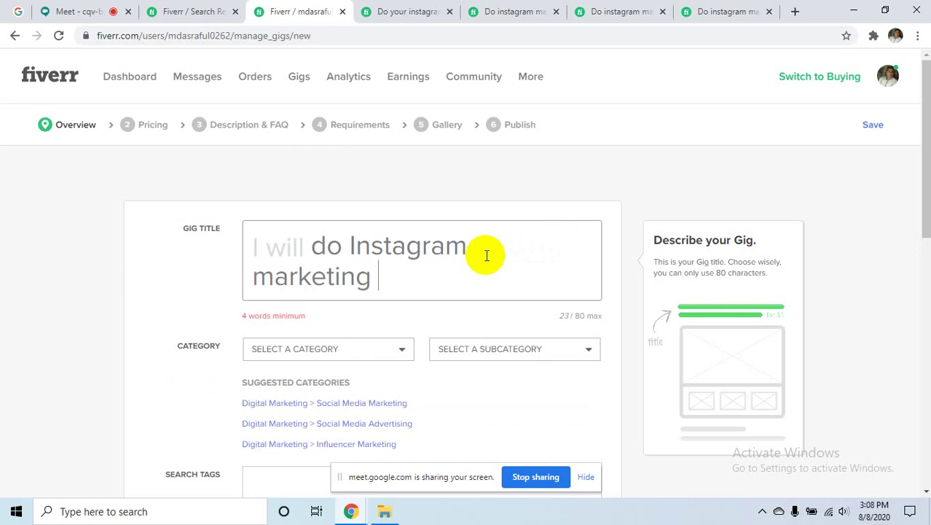
- Add 'professionally', correcting its spelling, and finish the title with 'and organically'
{"action": "type", "text": "pr"}
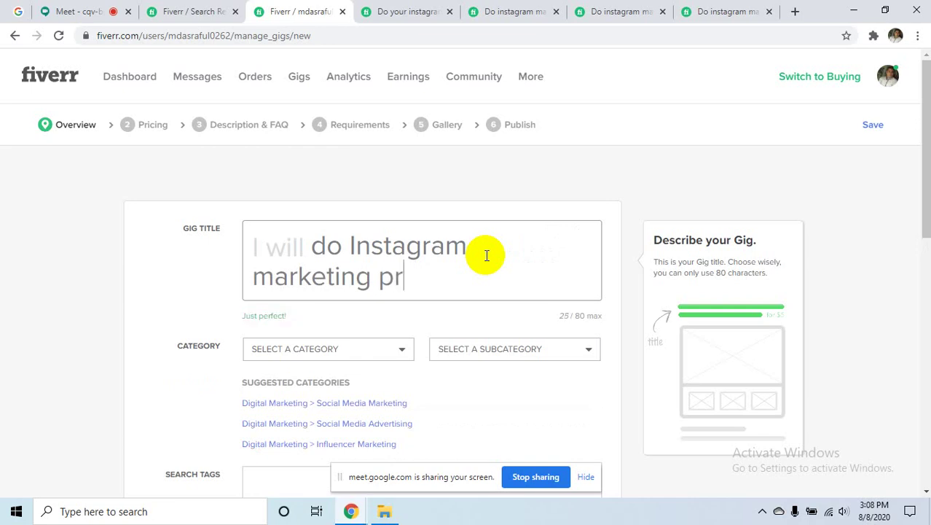
{"action": "type", "text": "ofessi"}
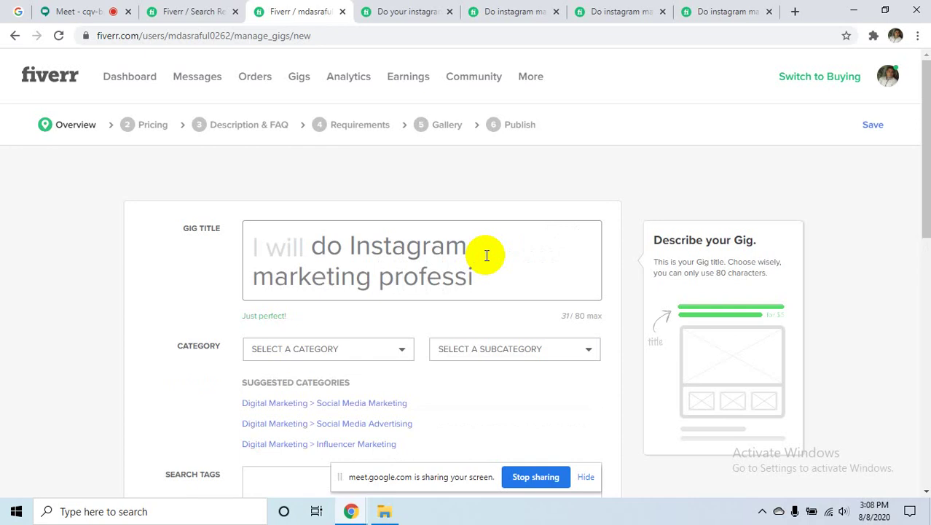
{"action": "type", "text": "onaly"}
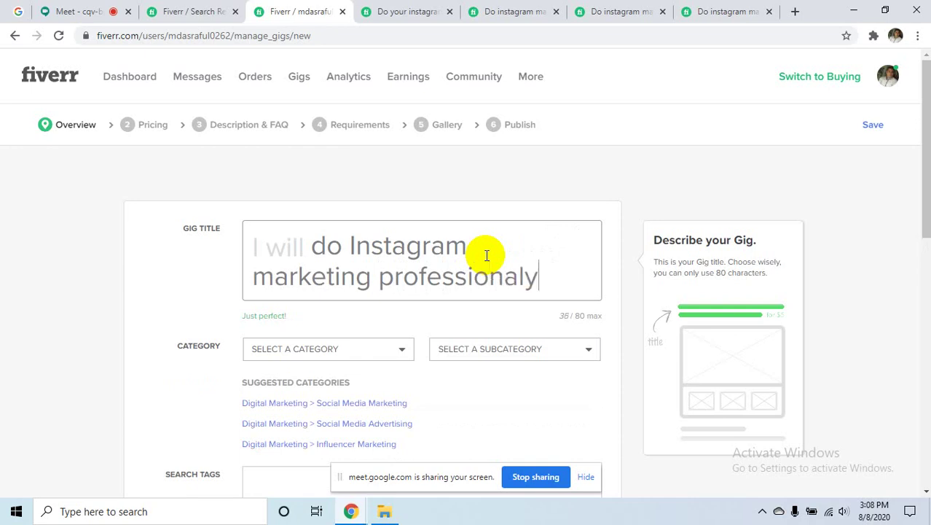
{"action": "right_click", "coordinate": [468, 280]}
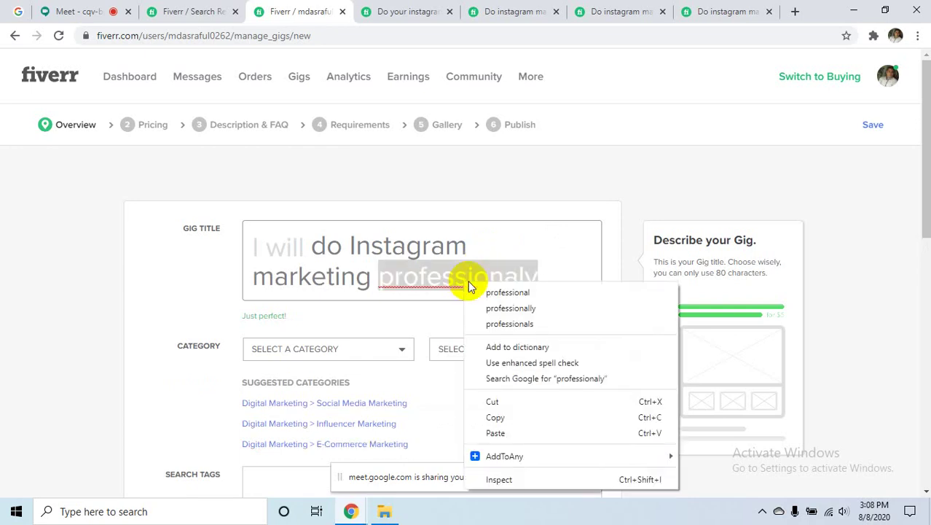
{"action": "left_click", "coordinate": [509, 306]}
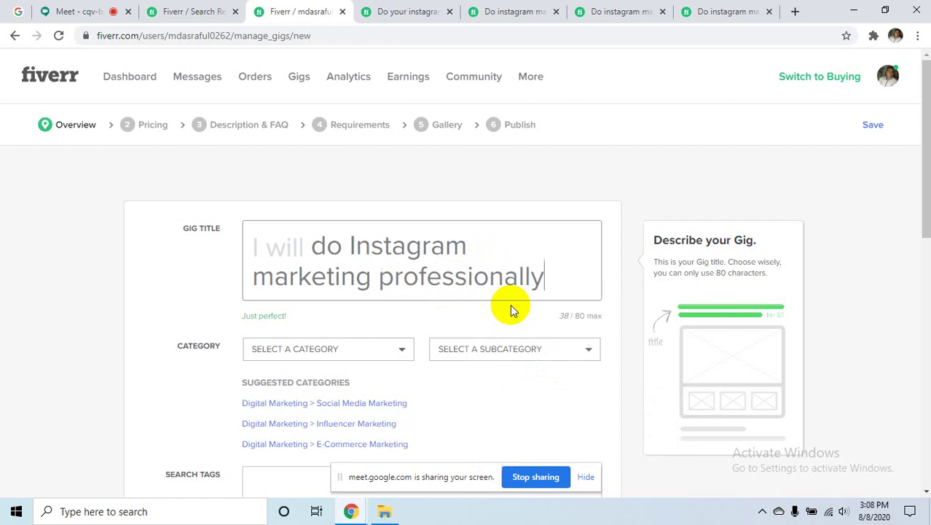
{"action": "left_click", "coordinate": [546, 283]}
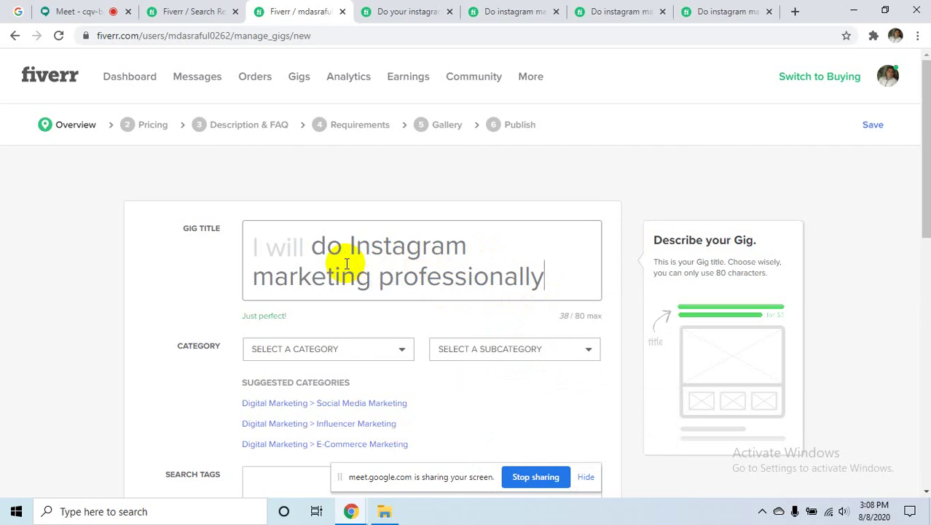
{"action": "type", "text": "and "}
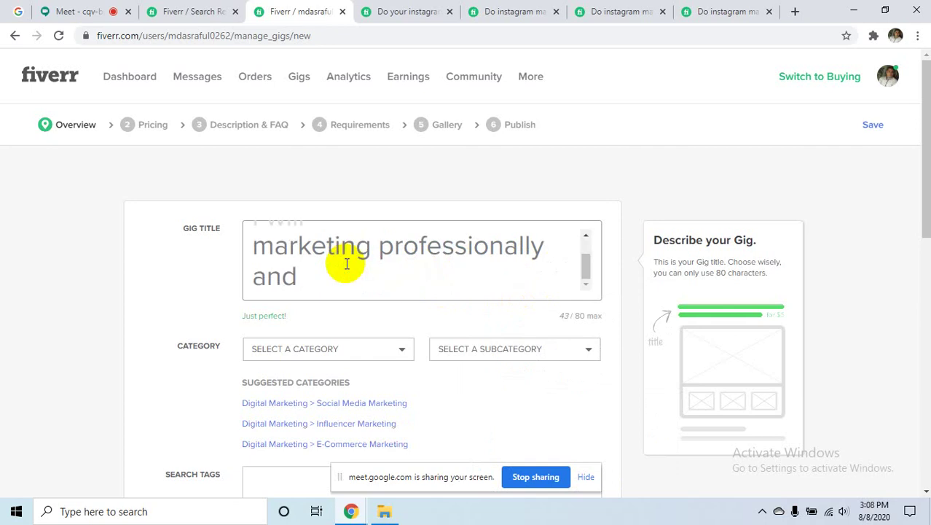
{"action": "type", "text": "organ"}
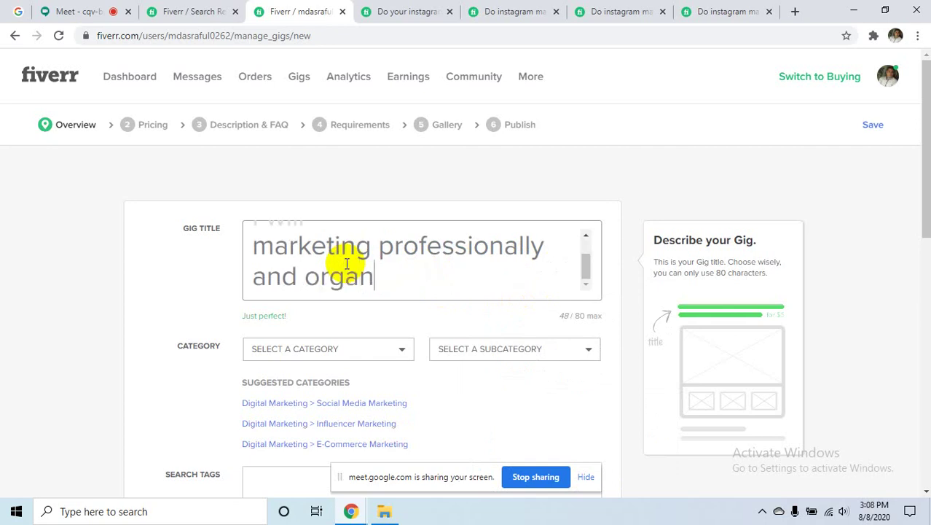
{"action": "type", "text": "ically"}
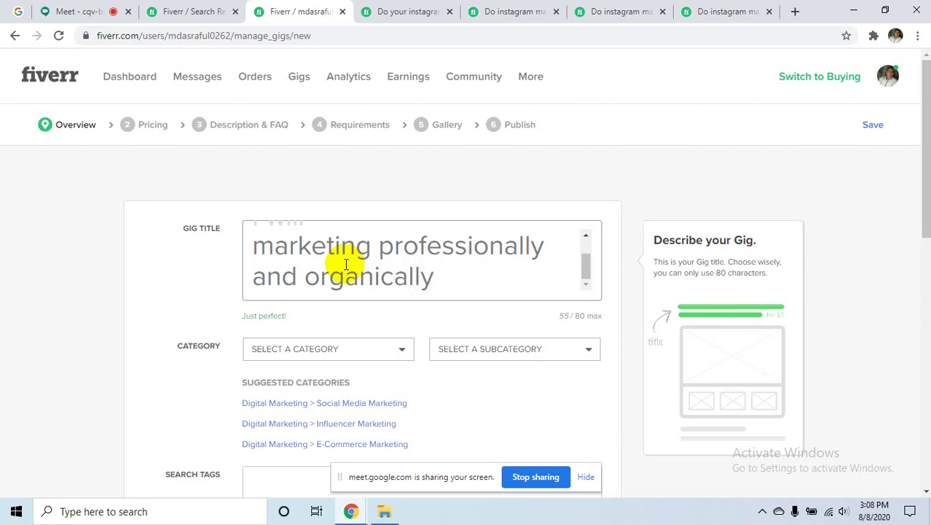
{"action": "scroll", "coordinate": [352, 263], "scroll_direction": "down", "scroll_amount": 2}
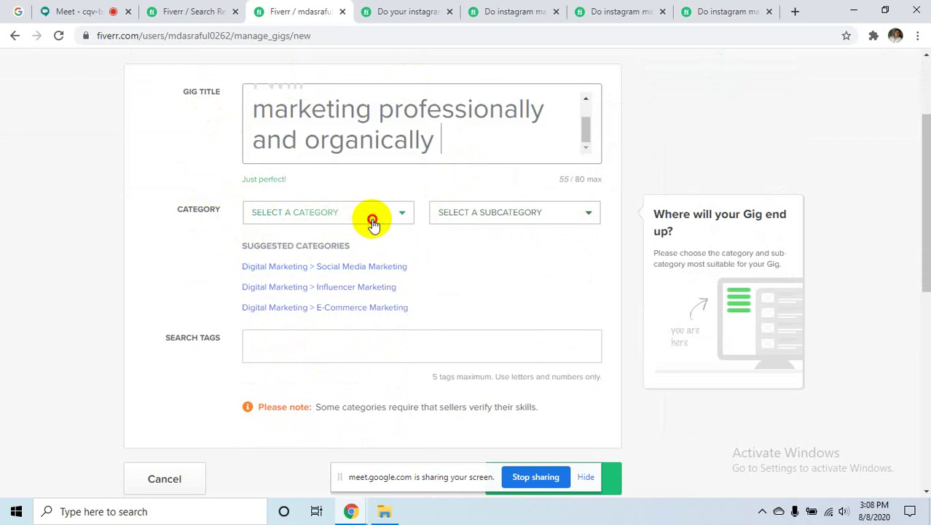
- Choose Digital Marketing as category and Social Media Marketing as subcategory
{"action": "left_click", "coordinate": [372, 225]}
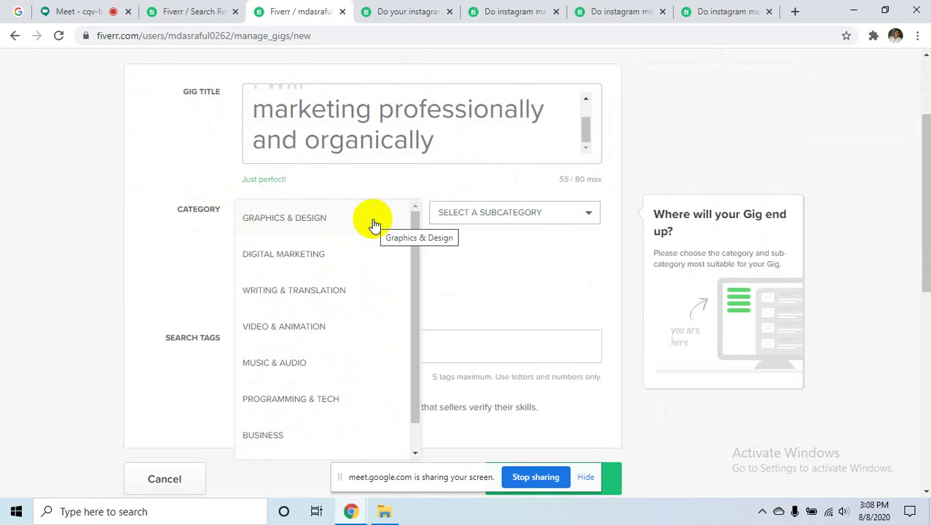
{"action": "left_click", "coordinate": [323, 253]}
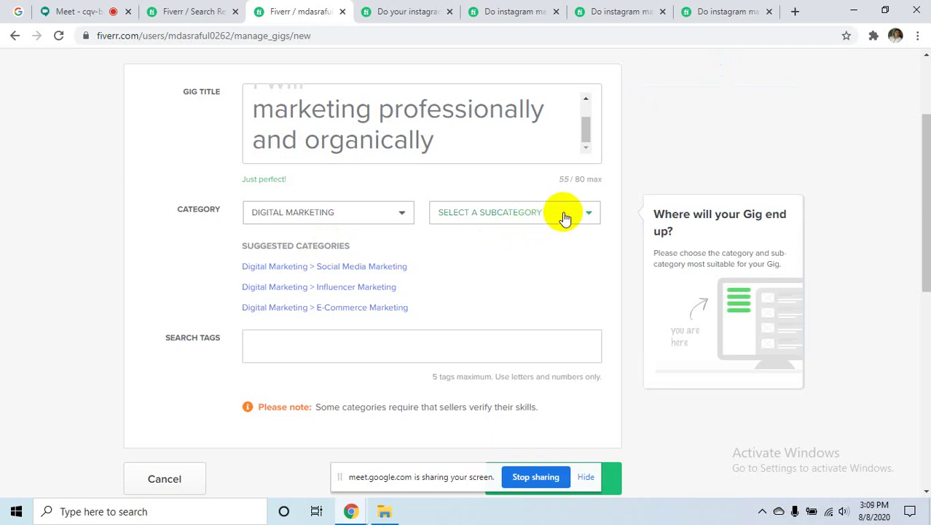
{"action": "left_click", "coordinate": [562, 216]}
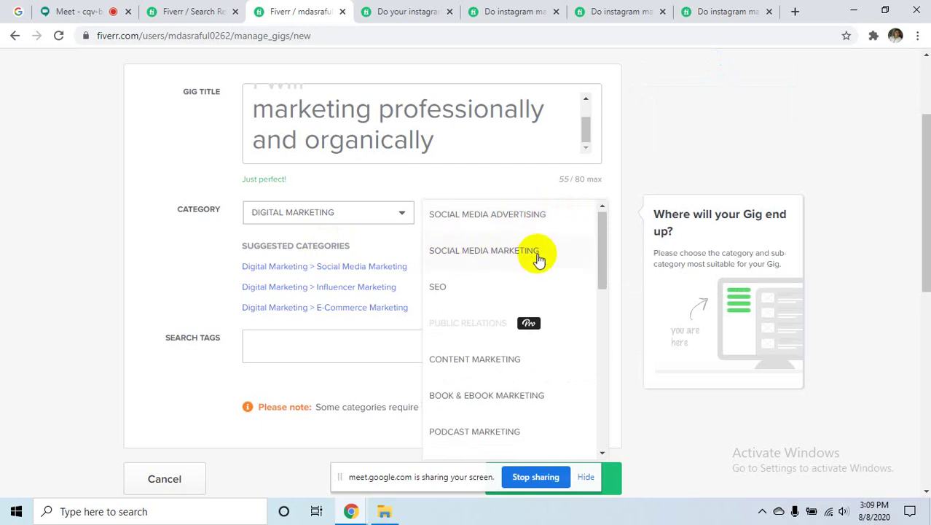
{"action": "scroll", "coordinate": [538, 260], "scroll_direction": "down", "scroll_amount": 8}
{"action": "scroll", "coordinate": [539, 260], "scroll_direction": "down", "scroll_amount": 4}
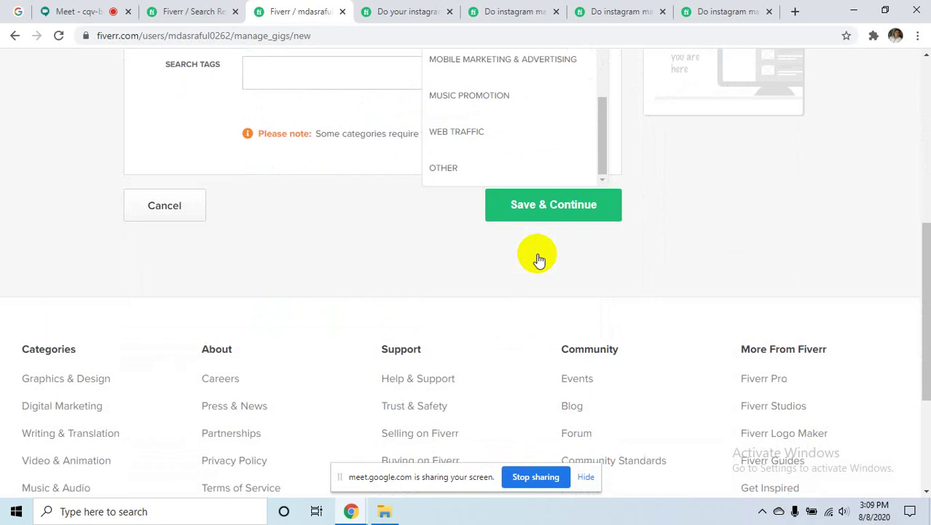
{"action": "scroll", "coordinate": [538, 260], "scroll_direction": "up", "scroll_amount": 5}
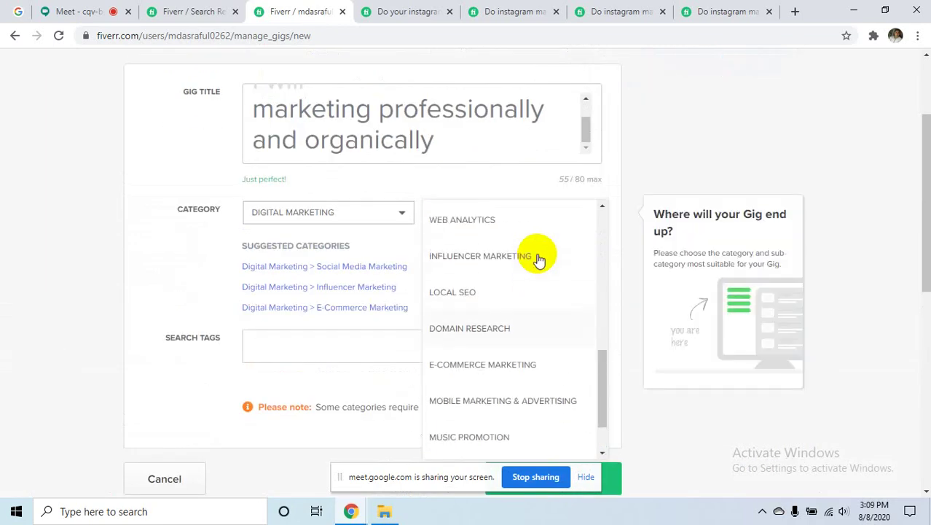
{"action": "scroll", "coordinate": [538, 260], "scroll_direction": "up", "scroll_amount": 3}
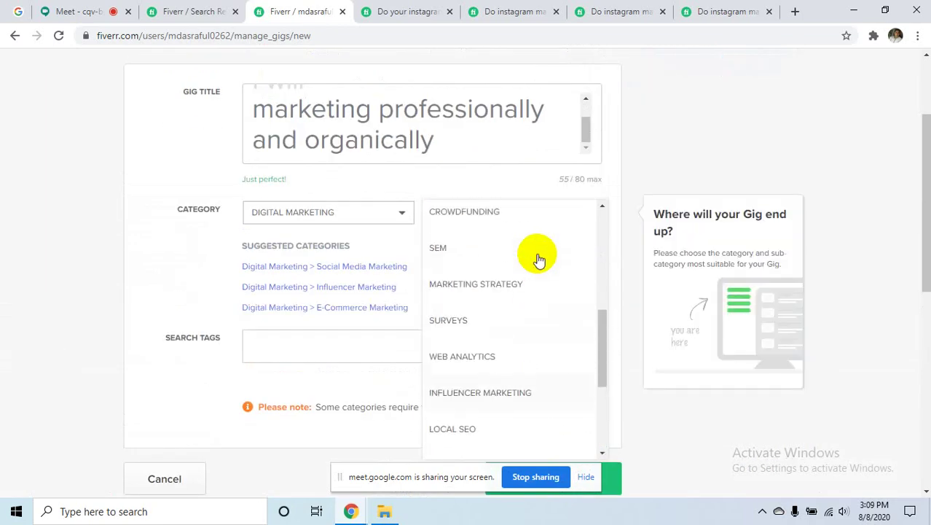
{"action": "scroll", "coordinate": [537, 258], "scroll_direction": "up", "scroll_amount": 2}
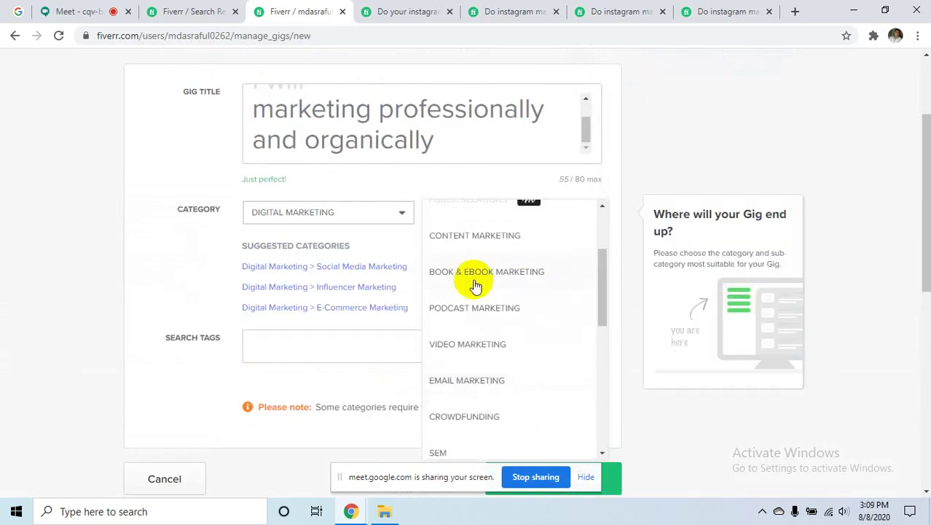
{"action": "scroll", "coordinate": [557, 314], "scroll_direction": "up", "scroll_amount": 3}
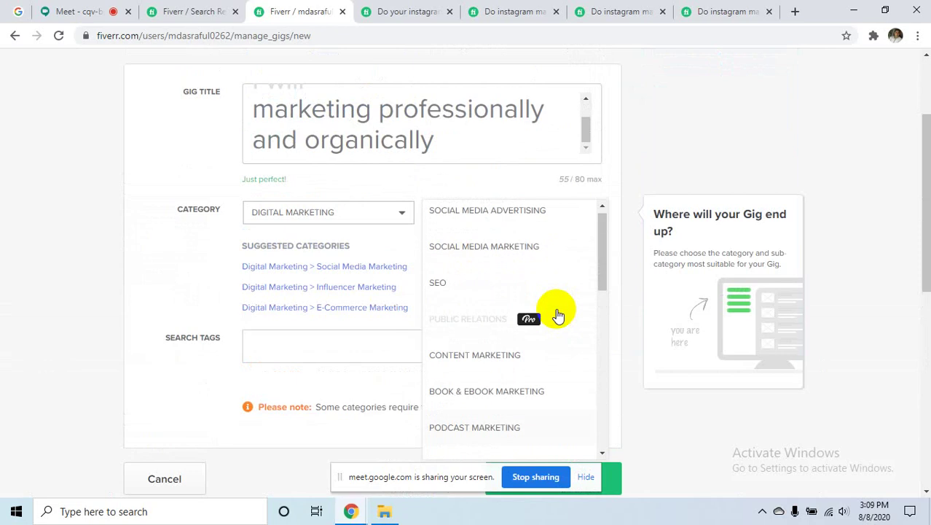
{"action": "left_click", "coordinate": [523, 258]}
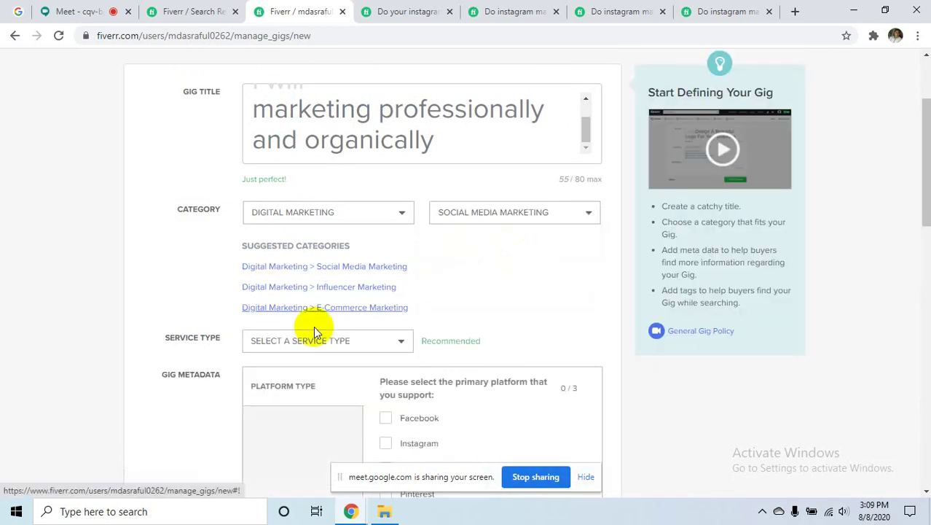
- Expand the Service Type dropdown
{"action": "mouse_move", "coordinate": [353, 343]}
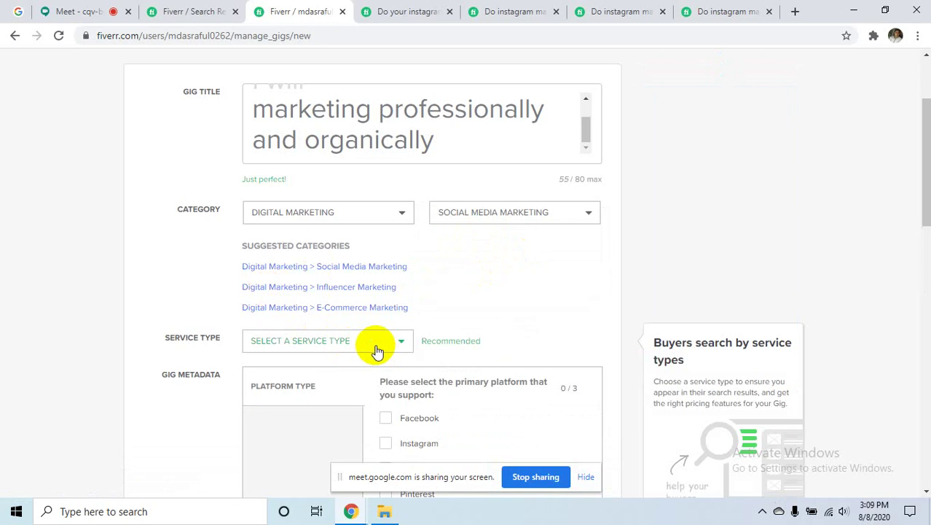
{"action": "left_click", "coordinate": [376, 349]}
{"action": "scroll", "coordinate": [375, 359], "scroll_direction": "down", "scroll_amount": 2}
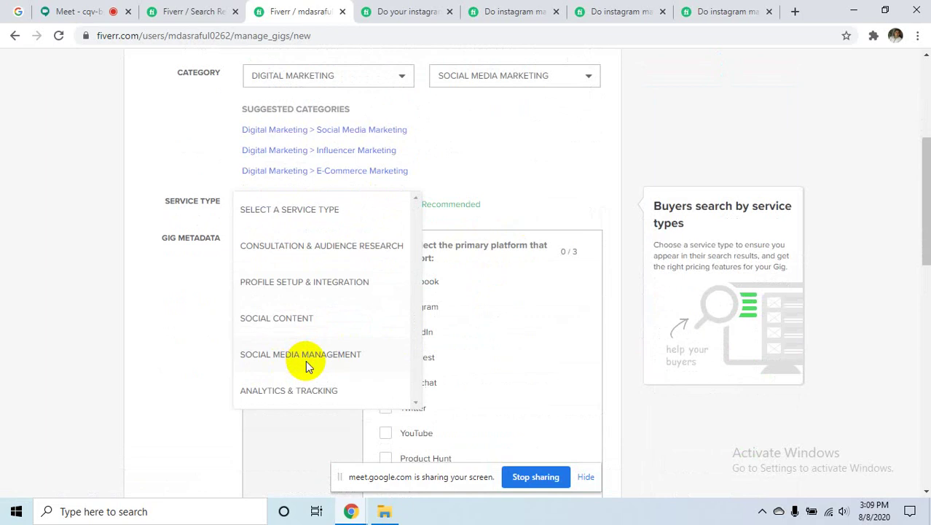
- Set service type to Social Media Management with Instagram platform, then view the search results tab
{"action": "left_click", "coordinate": [306, 360]}
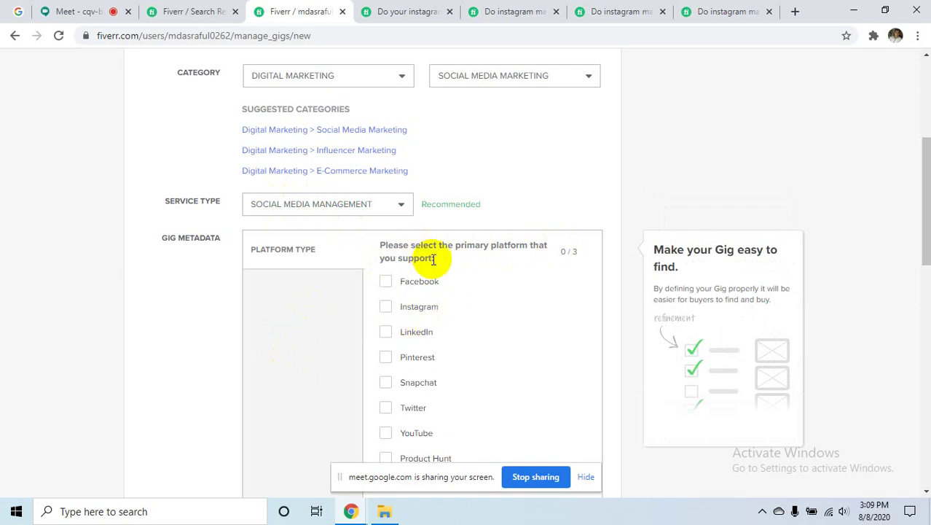
{"action": "left_click", "coordinate": [422, 311]}
{"action": "scroll", "coordinate": [426, 301], "scroll_direction": "down", "scroll_amount": 5}
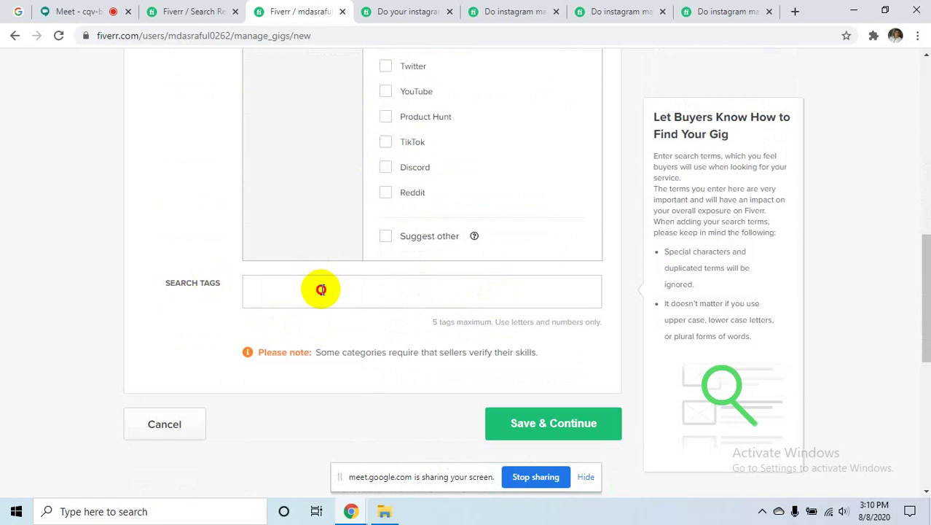
{"action": "left_click", "coordinate": [319, 289]}
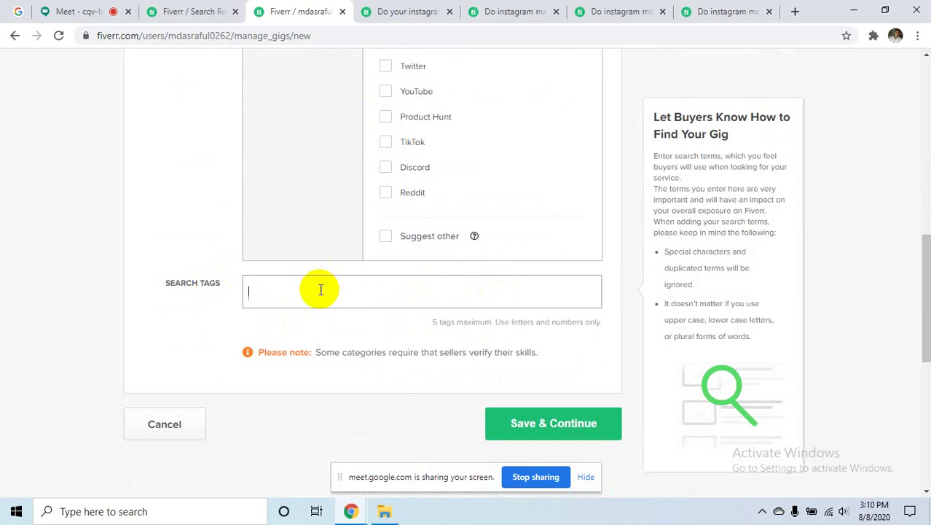
{"action": "left_click", "coordinate": [211, 10]}
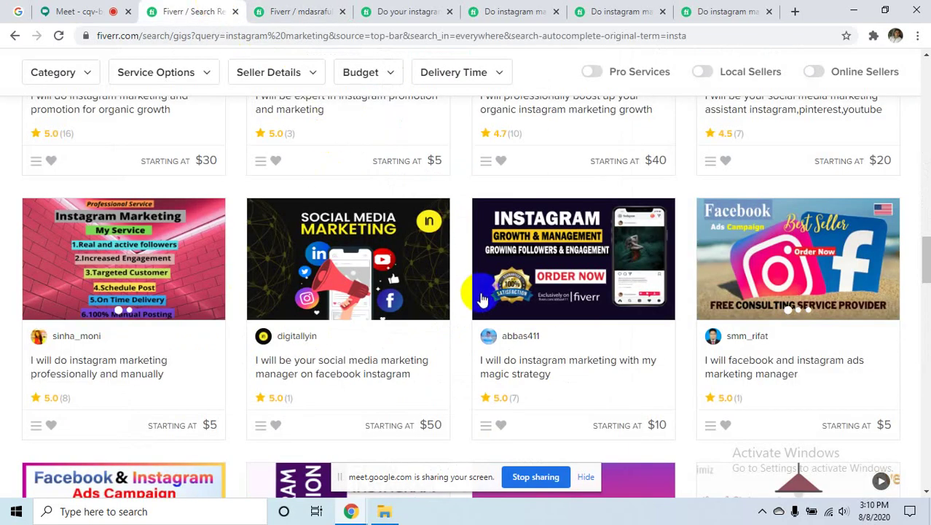
- Return to the 'manage gigs' tab at the Search Tags field, limited to 5 tags
{"action": "scroll", "coordinate": [481, 298], "scroll_direction": "up", "scroll_amount": 15}
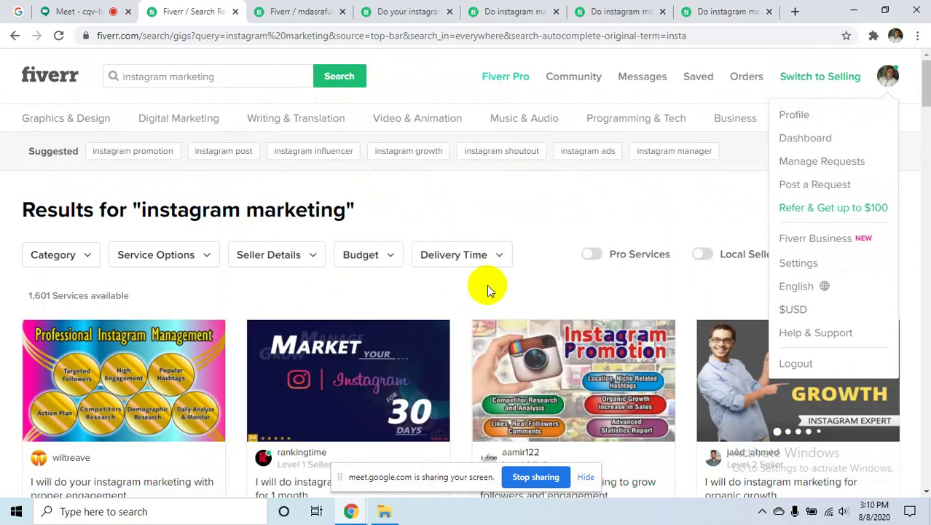
{"action": "scroll", "coordinate": [461, 348], "scroll_direction": "down", "scroll_amount": 7}
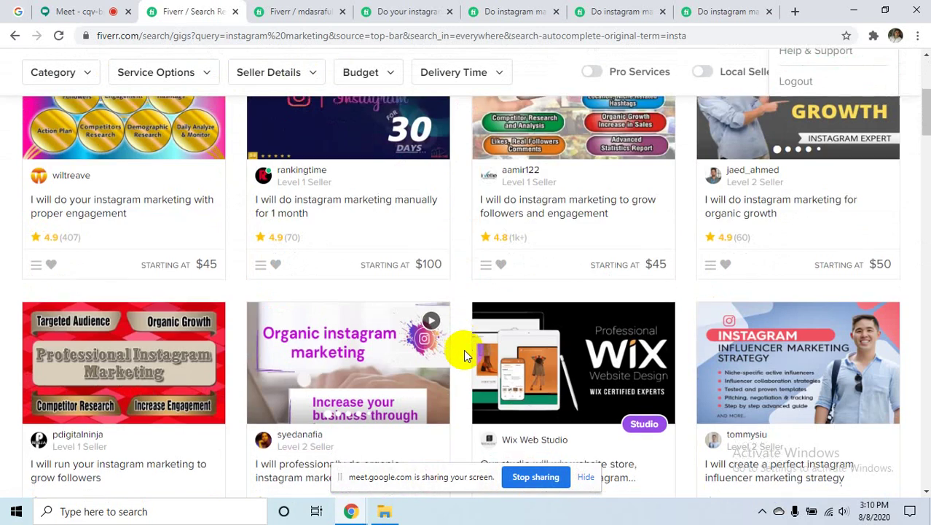
{"action": "scroll", "coordinate": [466, 348], "scroll_direction": "down", "scroll_amount": 4}
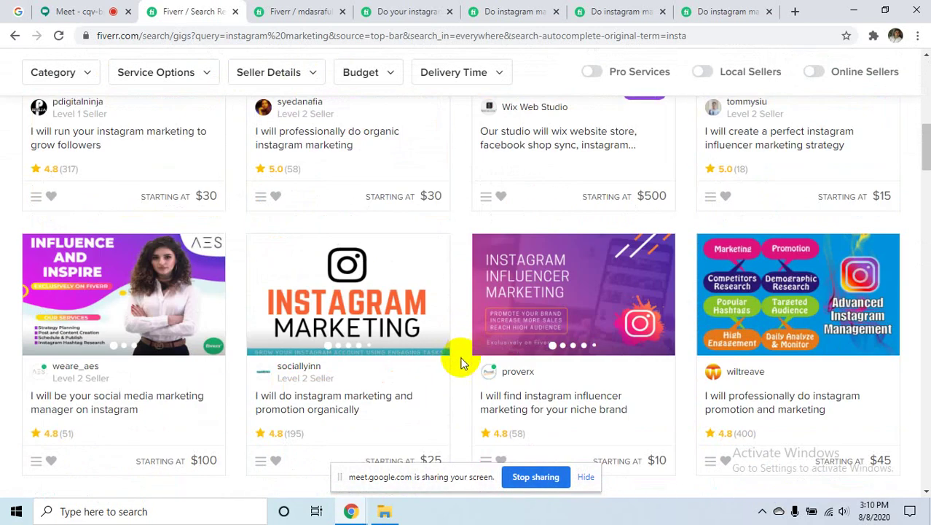
{"action": "scroll", "coordinate": [463, 364], "scroll_direction": "down", "scroll_amount": 8}
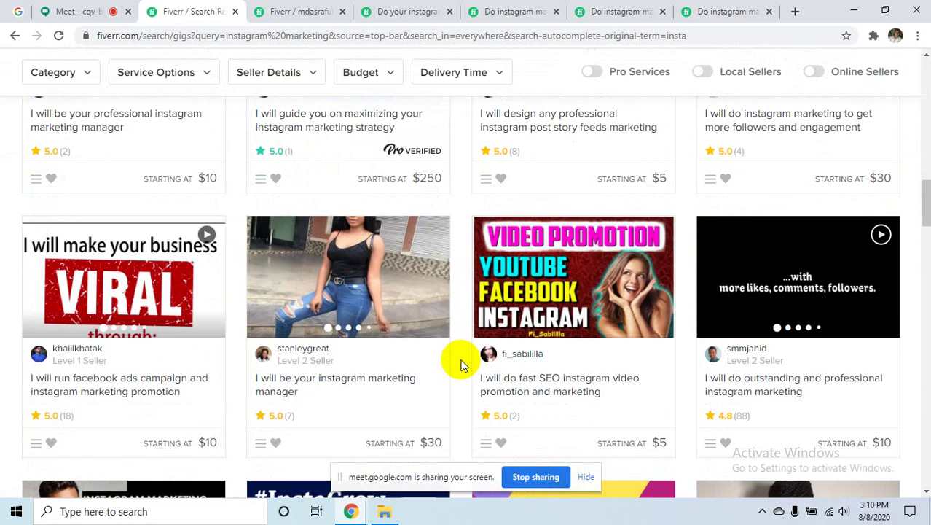
{"action": "scroll", "coordinate": [464, 361], "scroll_direction": "up", "scroll_amount": 8}
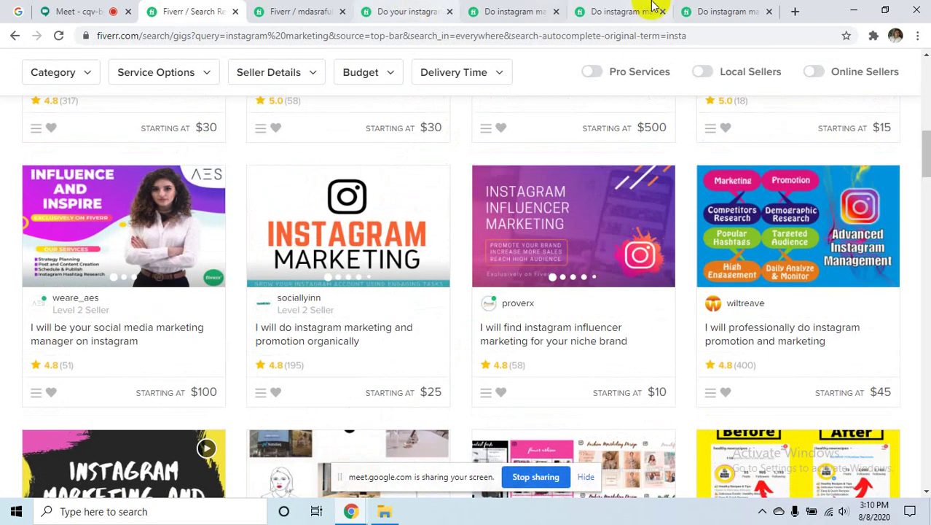
{"action": "left_click", "coordinate": [298, 11]}
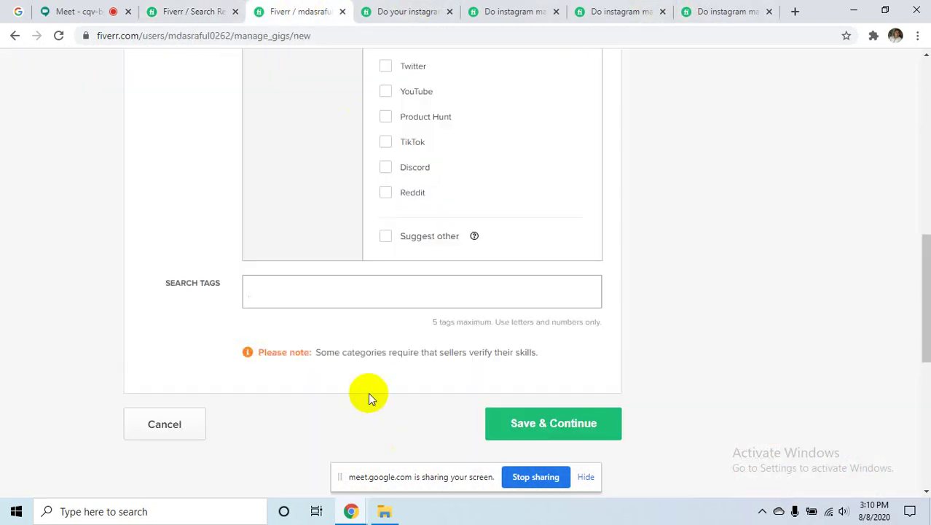
- Read the 'proper engagement' gig through to its related tags: management, instagram, social media, promotion, marketing
{"action": "left_click", "coordinate": [387, 11]}
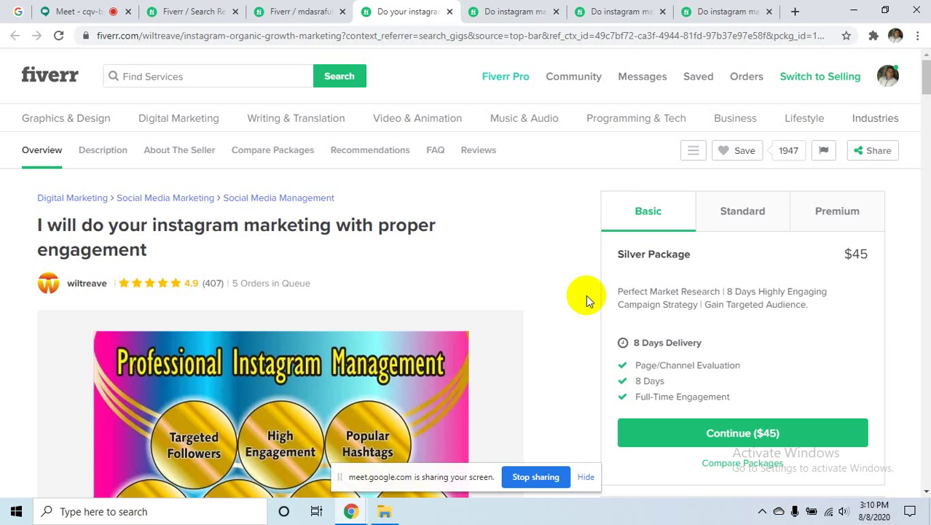
{"action": "scroll", "coordinate": [579, 286], "scroll_direction": "down", "scroll_amount": 3}
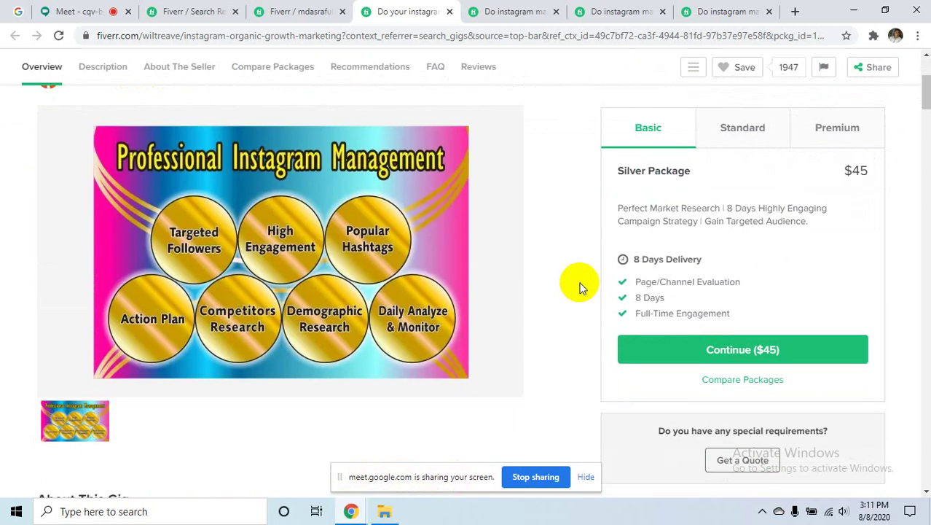
{"action": "scroll", "coordinate": [579, 286], "scroll_direction": "down", "scroll_amount": 7}
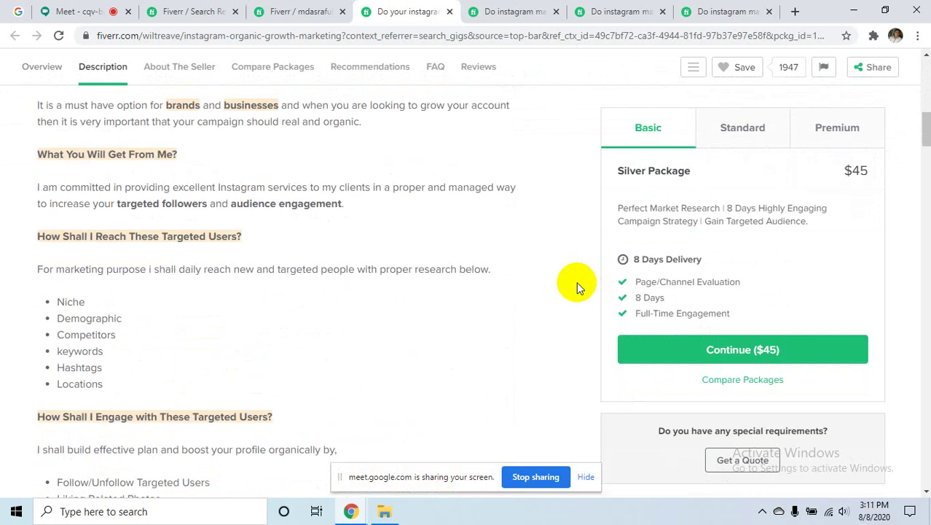
{"action": "scroll", "coordinate": [576, 286], "scroll_direction": "up", "scroll_amount": 2}
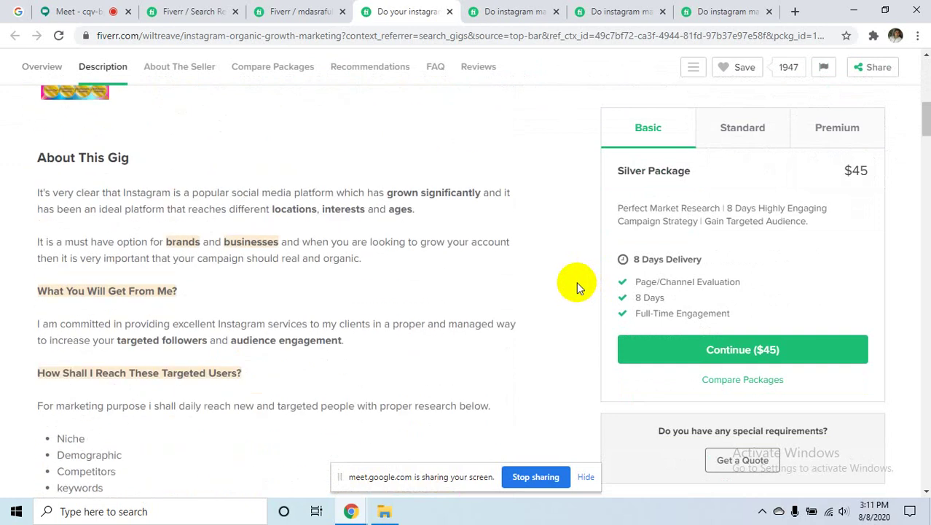
{"action": "scroll", "coordinate": [576, 281], "scroll_direction": "down", "scroll_amount": 5}
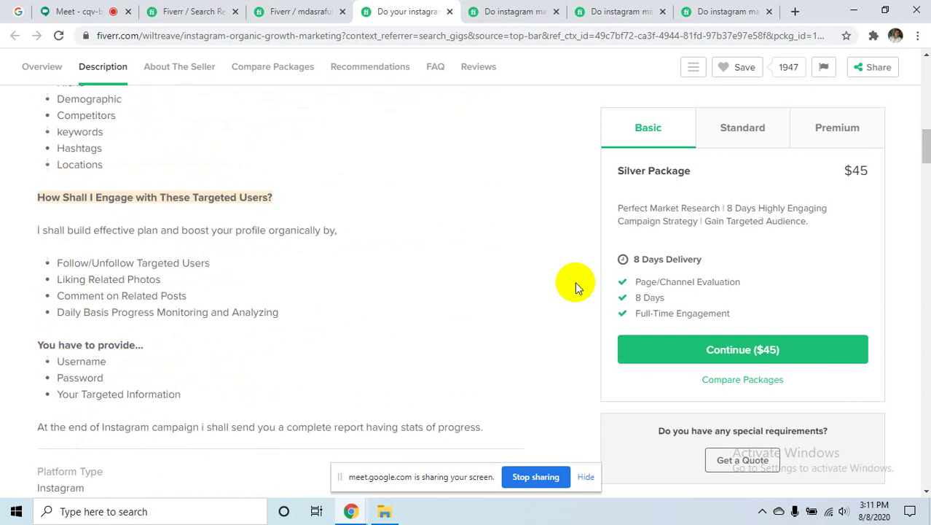
{"action": "scroll", "coordinate": [575, 281], "scroll_direction": "up", "scroll_amount": 1}
{"action": "scroll", "coordinate": [574, 281], "scroll_direction": "down", "scroll_amount": 8}
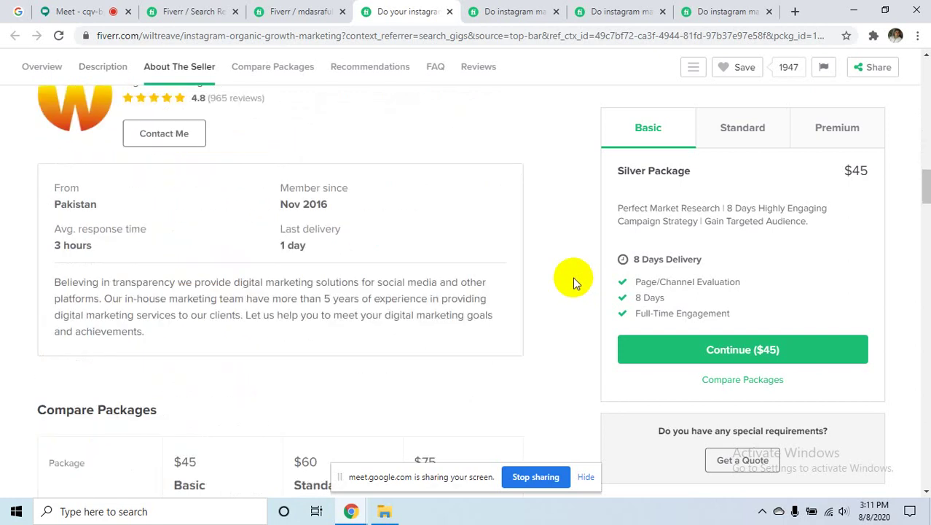
{"action": "scroll", "coordinate": [571, 275], "scroll_direction": "down", "scroll_amount": 8}
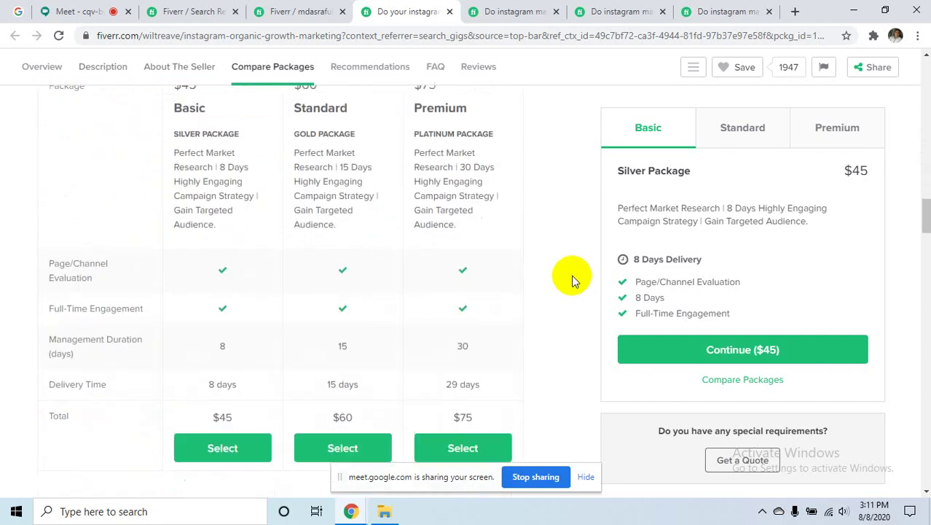
{"action": "scroll", "coordinate": [571, 275], "scroll_direction": "down", "scroll_amount": 12}
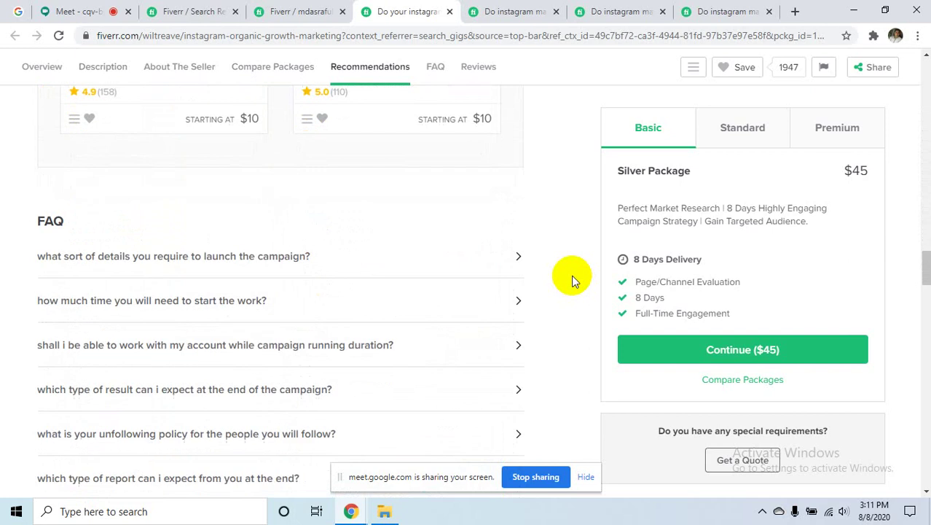
{"action": "scroll", "coordinate": [571, 275], "scroll_direction": "down", "scroll_amount": 11}
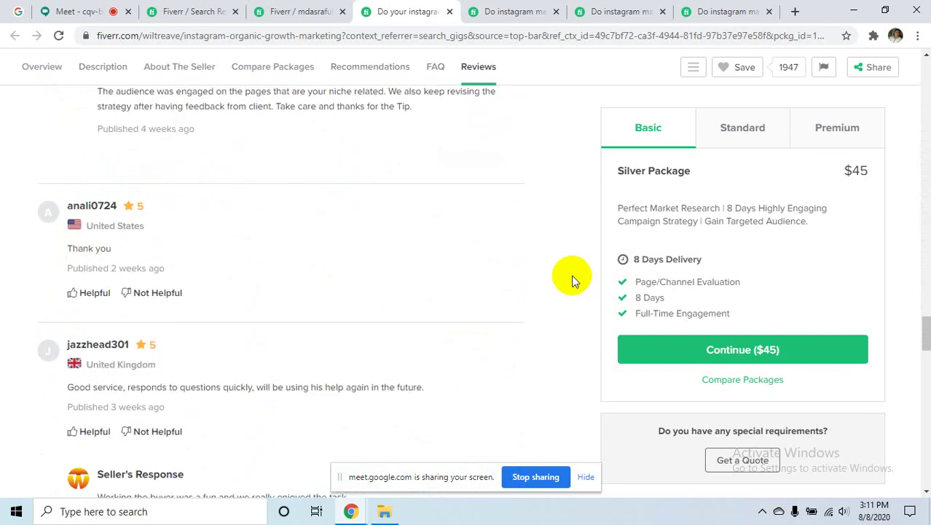
{"action": "scroll", "coordinate": [571, 273], "scroll_direction": "up", "scroll_amount": 4}
{"action": "scroll", "coordinate": [571, 277], "scroll_direction": "down", "scroll_amount": 6}
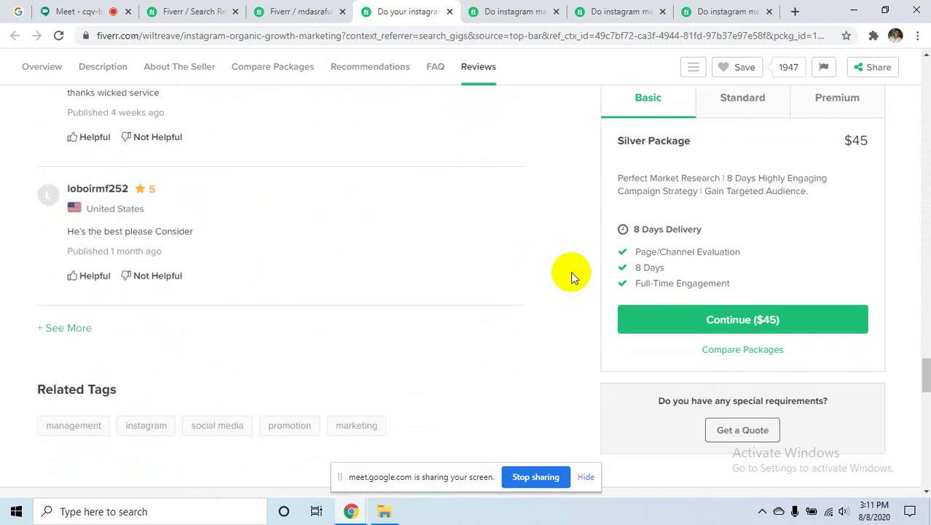
{"action": "scroll", "coordinate": [565, 277], "scroll_direction": "down", "scroll_amount": 2}
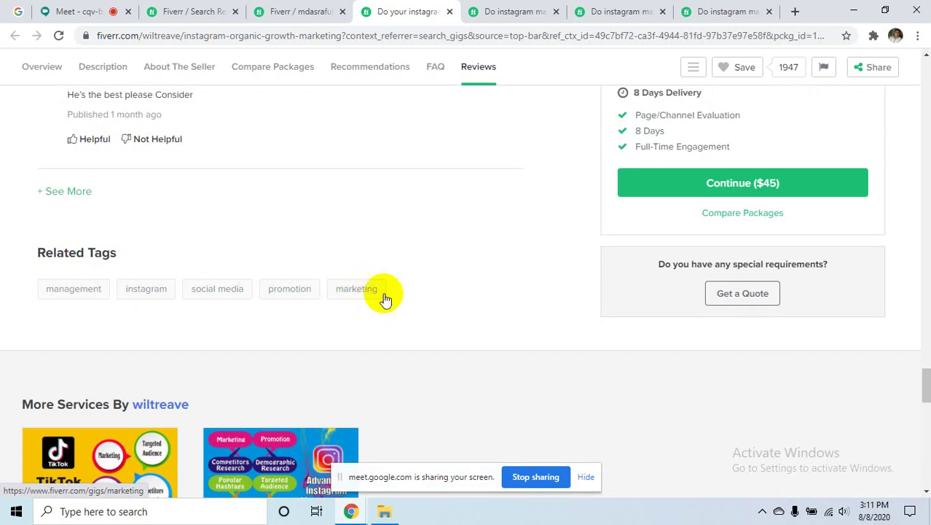
- Review the one-month manual Instagram gig, its $100 Rocket 1.0 package and About The Seller
{"action": "left_click", "coordinate": [545, 7]}
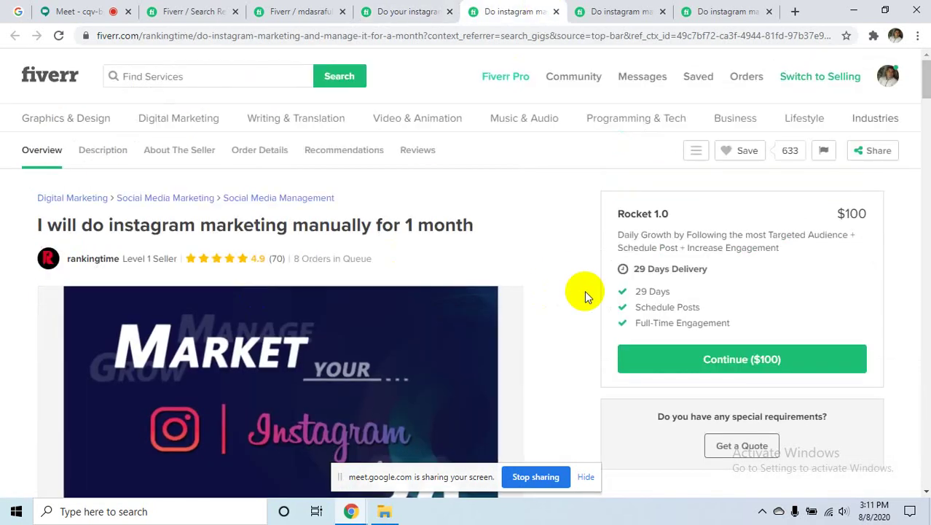
{"action": "scroll", "coordinate": [582, 292], "scroll_direction": "down", "scroll_amount": 3}
{"action": "scroll", "coordinate": [579, 299], "scroll_direction": "up", "scroll_amount": 3}
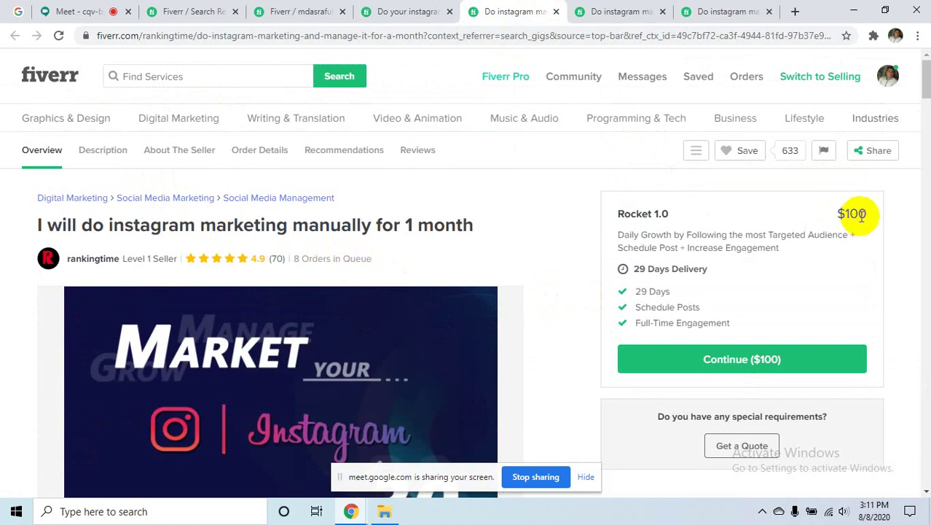
{"action": "scroll", "coordinate": [590, 314], "scroll_direction": "down", "scroll_amount": 5}
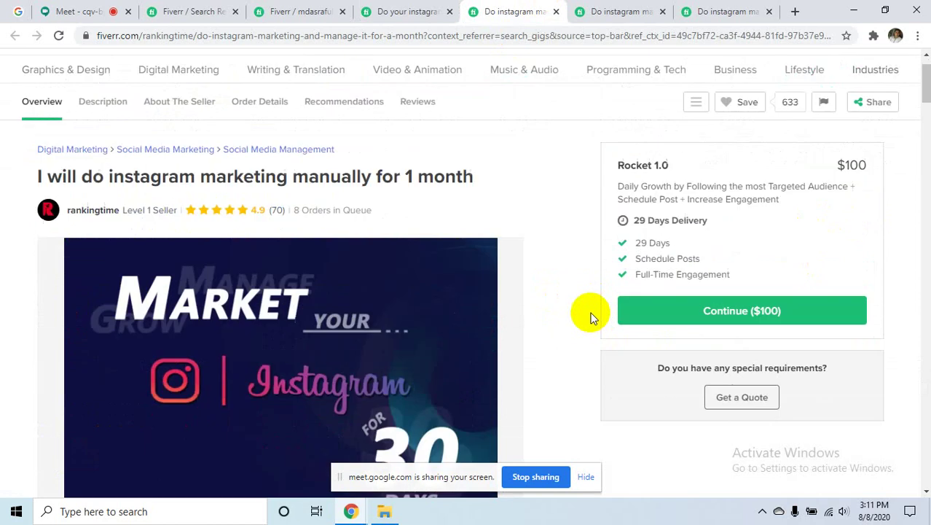
{"action": "scroll", "coordinate": [589, 302], "scroll_direction": "down", "scroll_amount": 3}
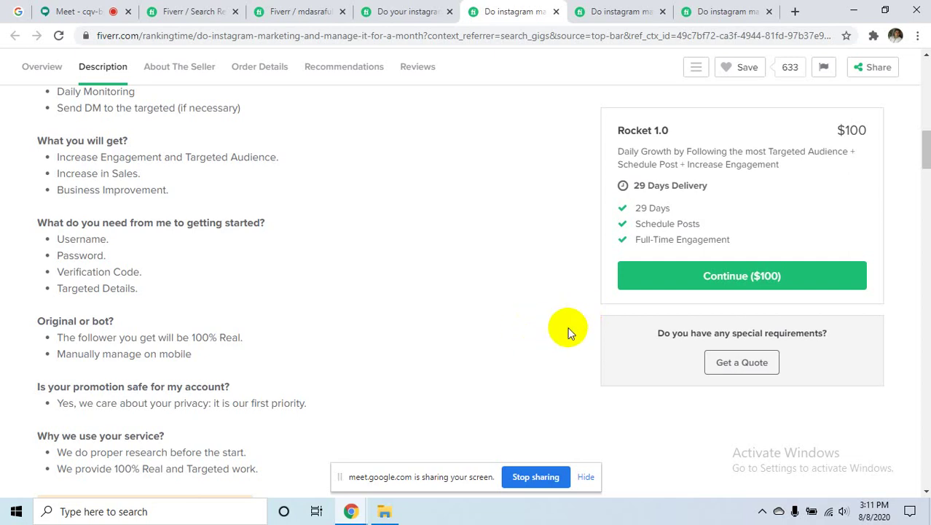
{"action": "scroll", "coordinate": [570, 332], "scroll_direction": "down", "scroll_amount": 2}
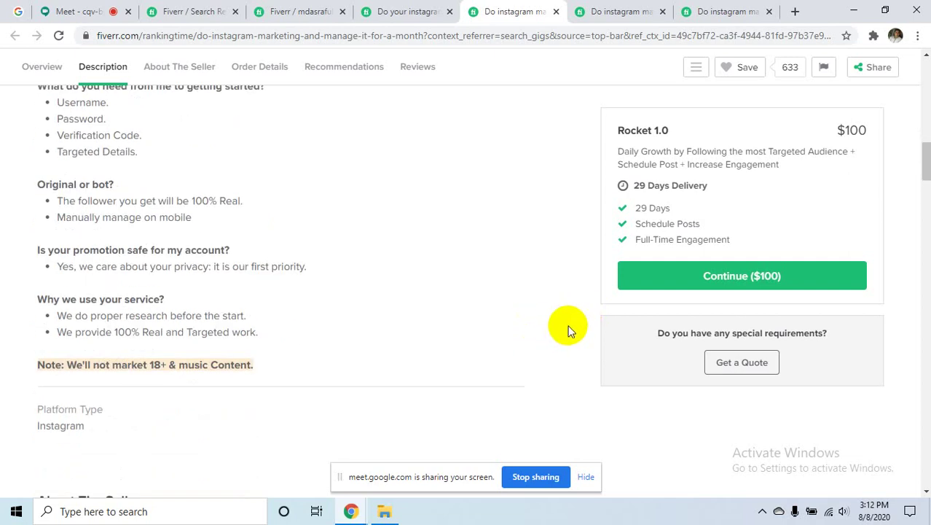
{"action": "scroll", "coordinate": [570, 330], "scroll_direction": "down", "scroll_amount": 10}
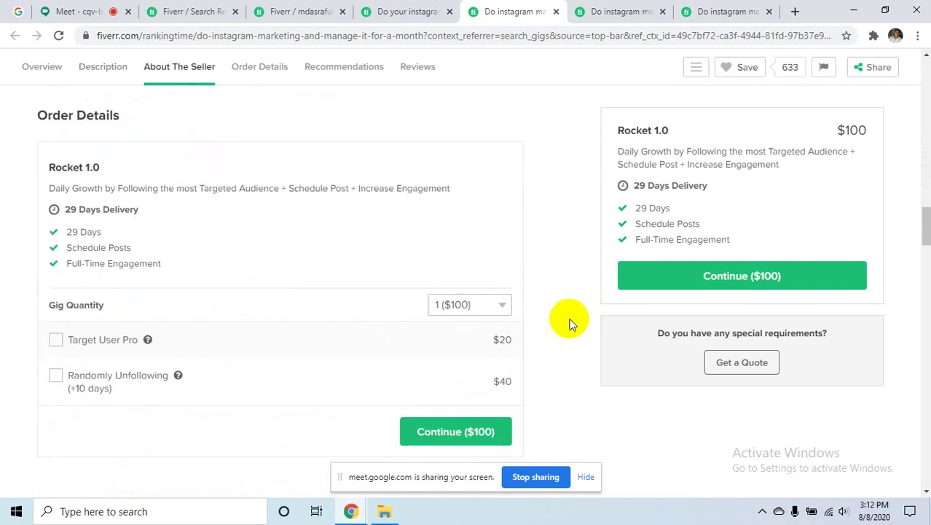
{"action": "scroll", "coordinate": [570, 324], "scroll_direction": "up", "scroll_amount": 8}
{"action": "scroll", "coordinate": [571, 320], "scroll_direction": "up", "scroll_amount": 6}
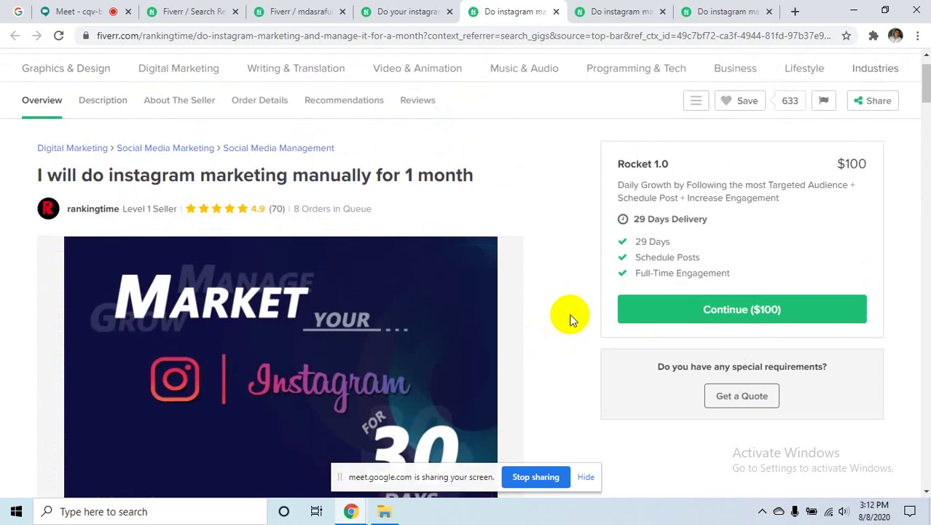
{"action": "scroll", "coordinate": [556, 316], "scroll_direction": "down", "scroll_amount": 8}
{"action": "scroll", "coordinate": [536, 322], "scroll_direction": "down", "scroll_amount": 5}
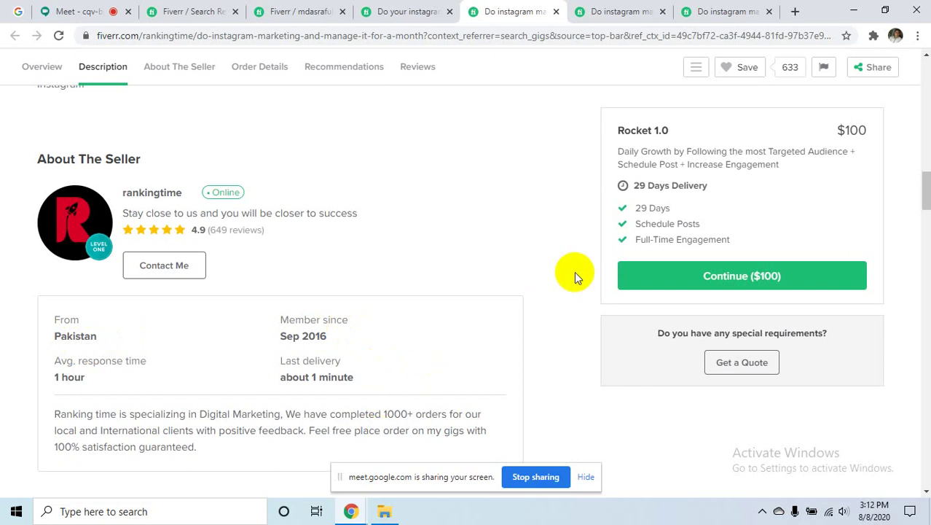
- Review the manual gig's Order Details, recommendations and reviews, then open the next 'Do instagram ma…' gig
{"action": "scroll", "coordinate": [574, 271], "scroll_direction": "down", "scroll_amount": 1}
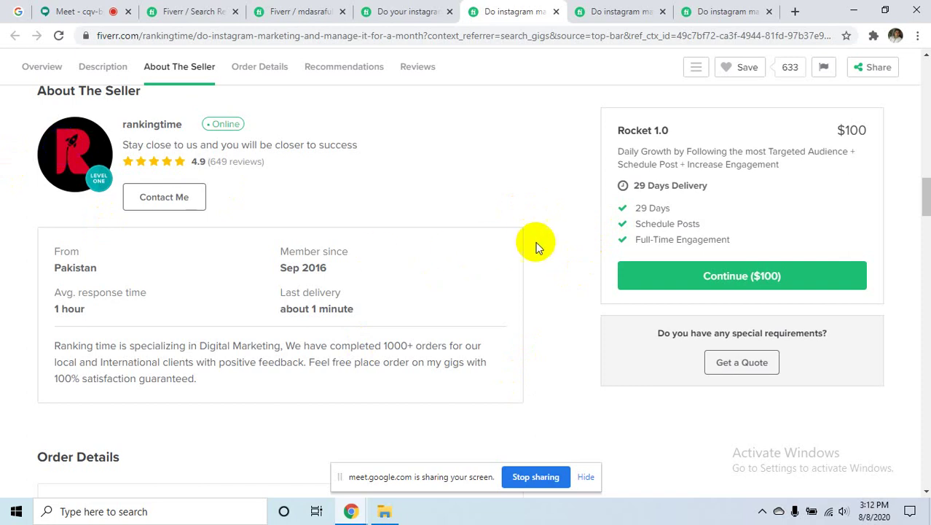
{"action": "scroll", "coordinate": [574, 272], "scroll_direction": "down", "scroll_amount": 3}
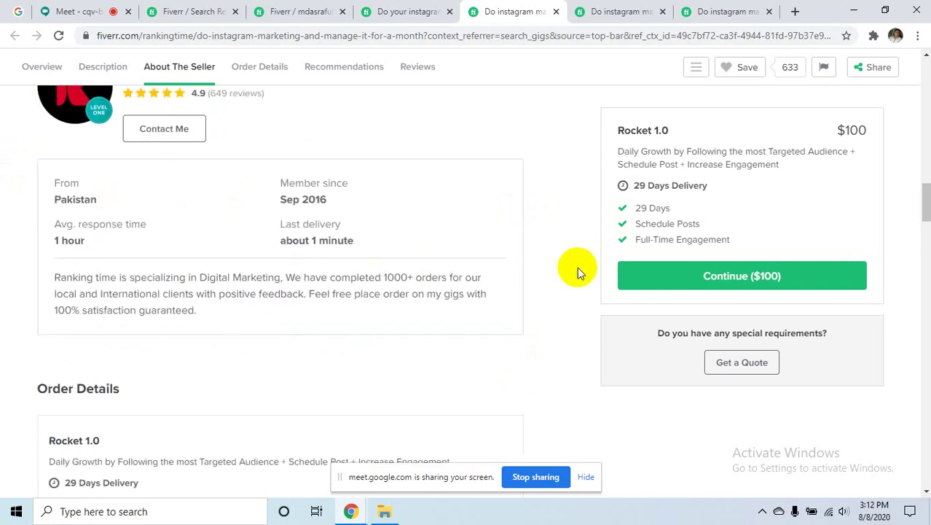
{"action": "scroll", "coordinate": [580, 264], "scroll_direction": "down", "scroll_amount": 2}
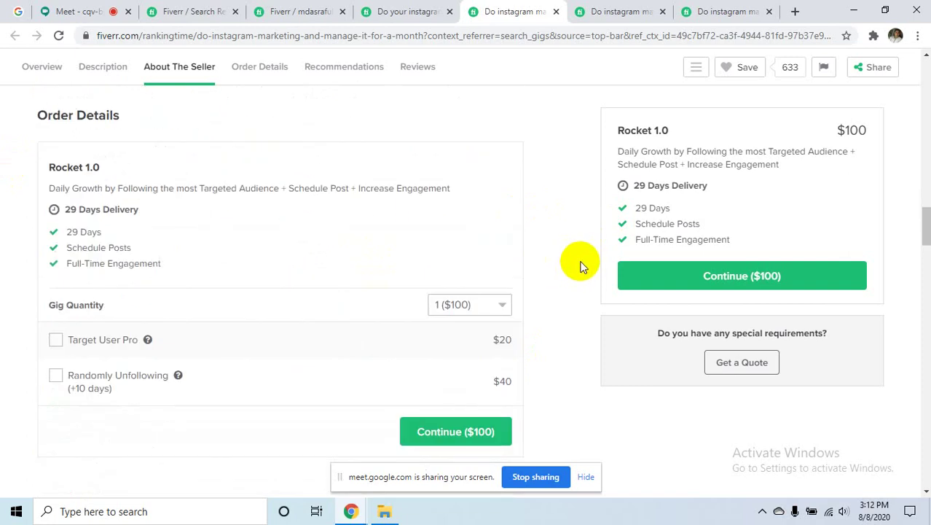
{"action": "scroll", "coordinate": [584, 257], "scroll_direction": "down", "scroll_amount": 2}
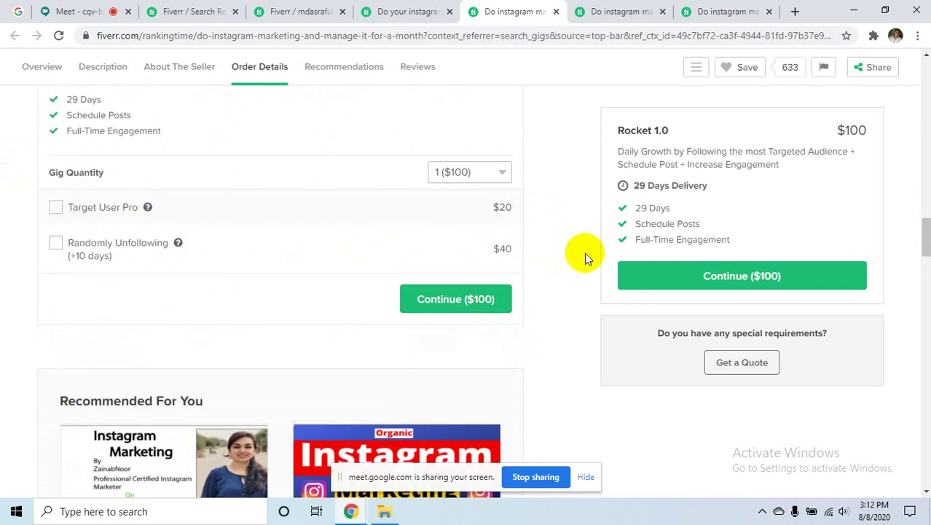
{"action": "scroll", "coordinate": [584, 257], "scroll_direction": "down", "scroll_amount": 2}
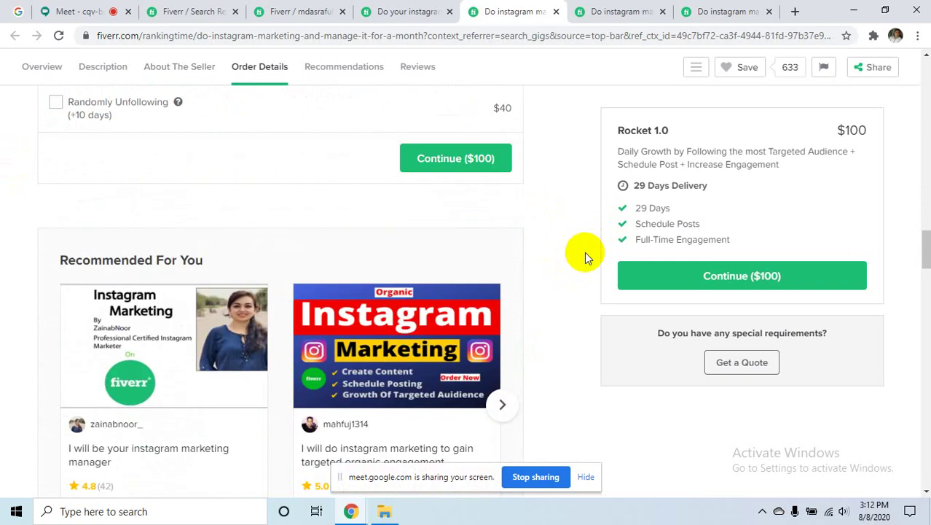
{"action": "scroll", "coordinate": [585, 252], "scroll_direction": "down", "scroll_amount": 8}
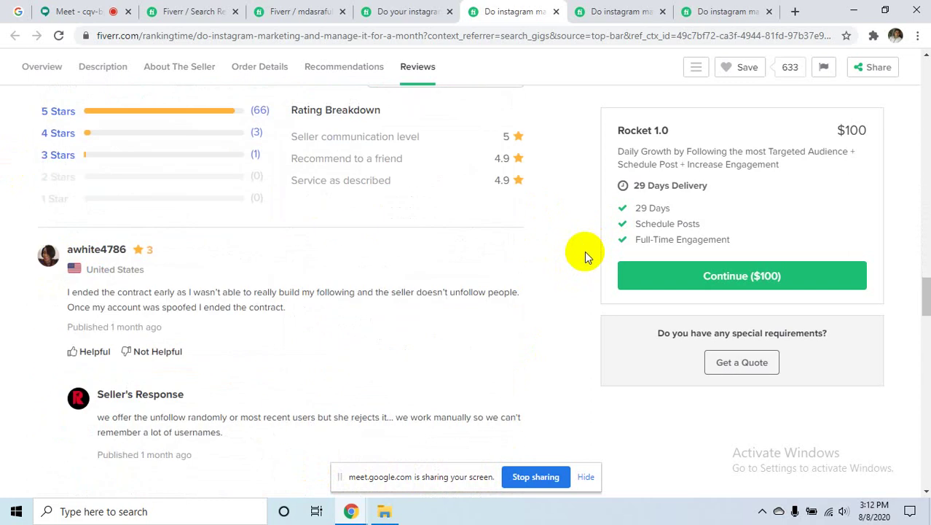
{"action": "scroll", "coordinate": [584, 251], "scroll_direction": "down", "scroll_amount": 11}
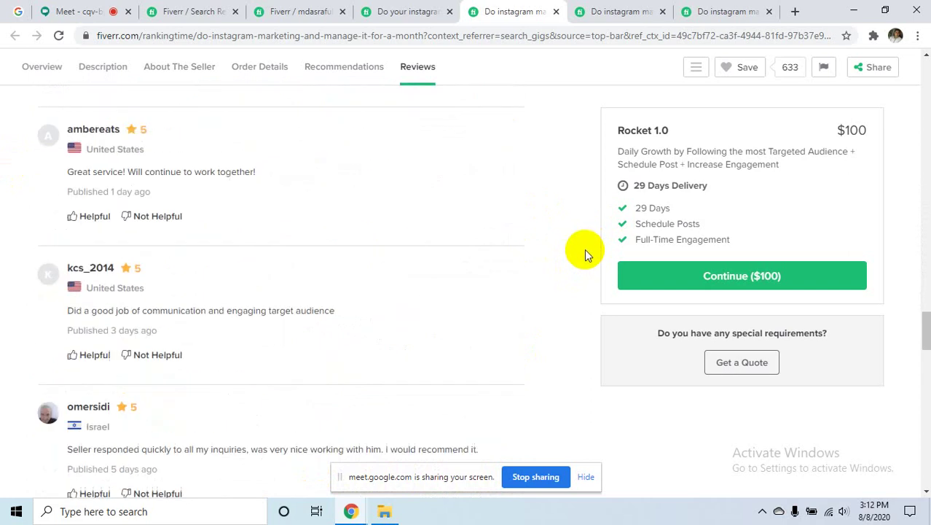
{"action": "scroll", "coordinate": [584, 254], "scroll_direction": "down", "scroll_amount": 3}
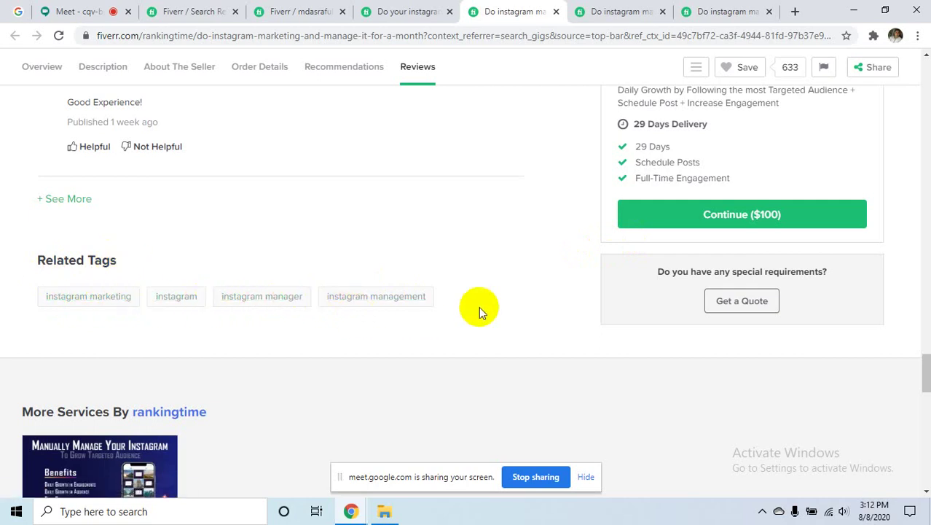
{"action": "left_click", "coordinate": [649, 14]}
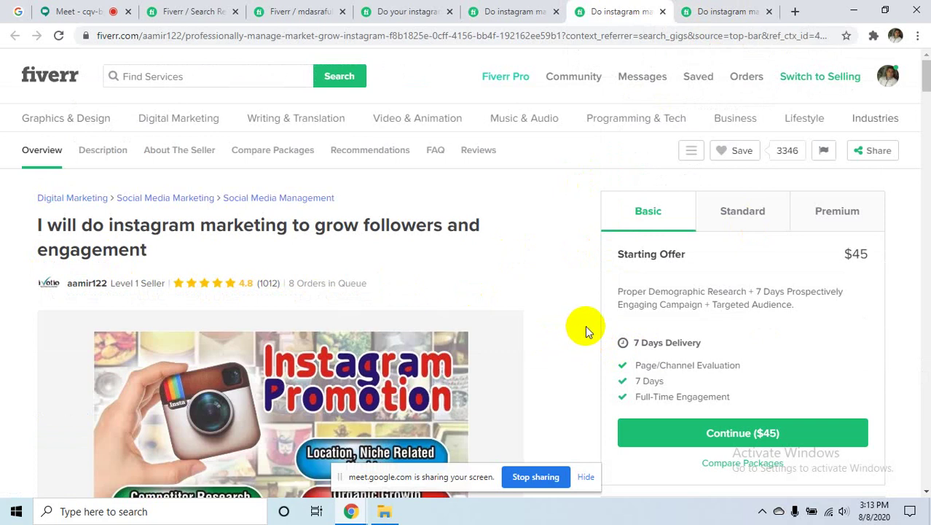
{"action": "scroll", "coordinate": [585, 324], "scroll_direction": "down", "scroll_amount": 5}
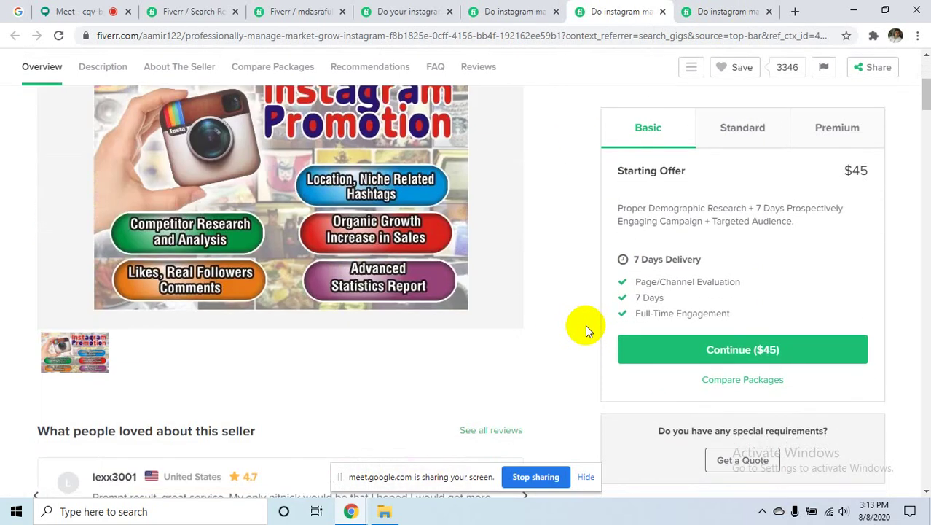
{"action": "scroll", "coordinate": [585, 324], "scroll_direction": "down", "scroll_amount": 1}
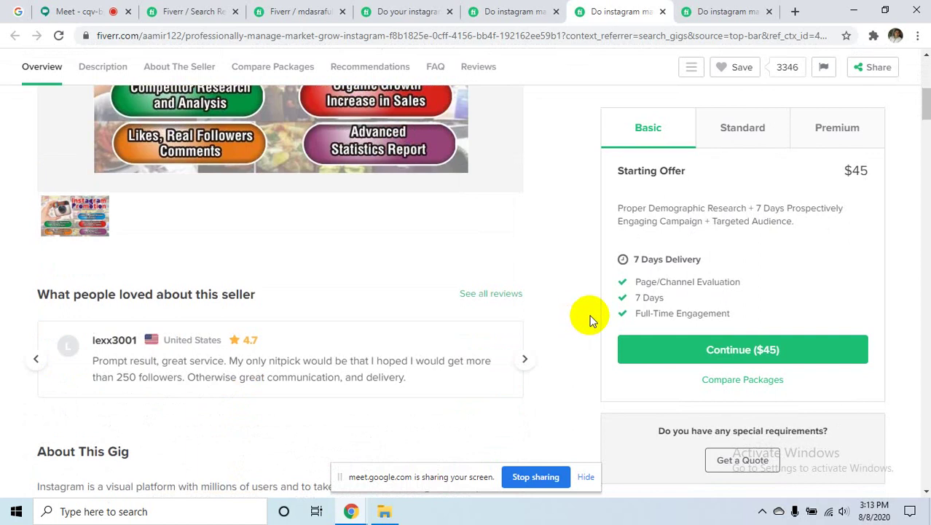
{"action": "scroll", "coordinate": [590, 320], "scroll_direction": "down", "scroll_amount": 7}
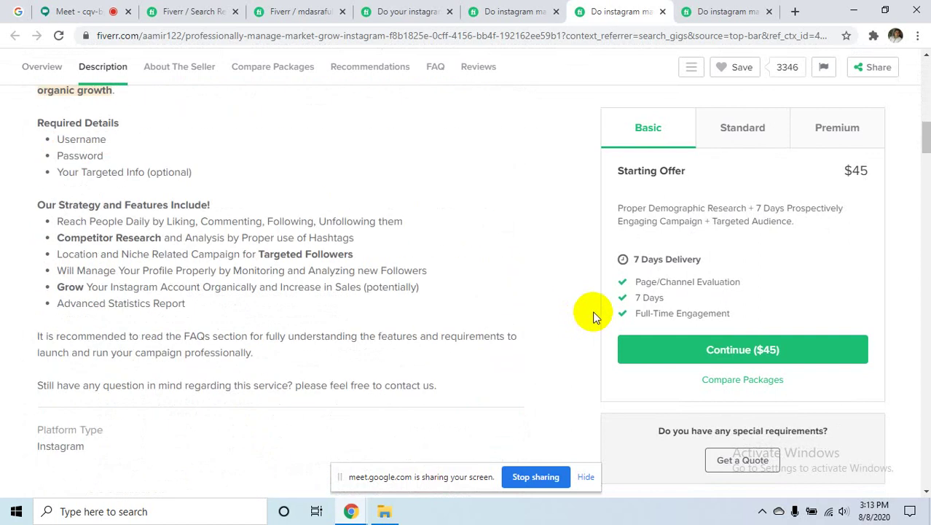
{"action": "scroll", "coordinate": [593, 311], "scroll_direction": "down", "scroll_amount": 7}
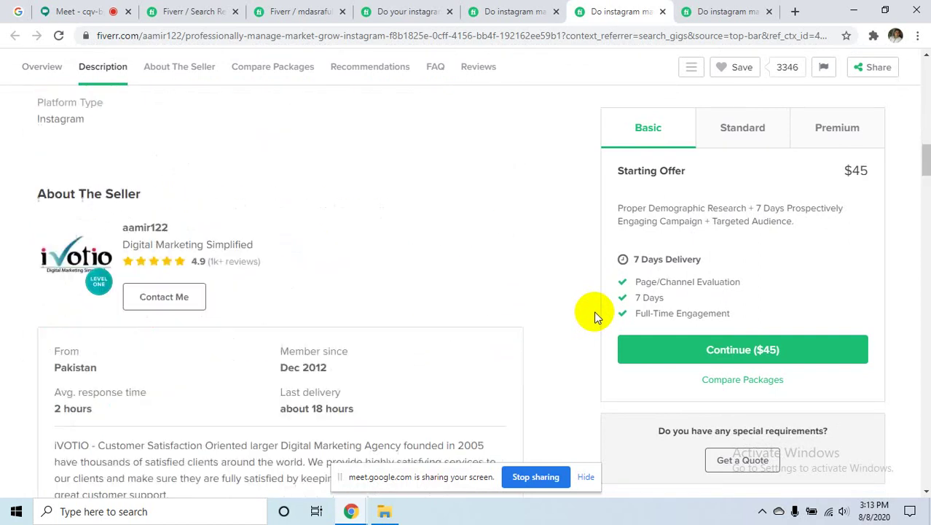
{"action": "scroll", "coordinate": [594, 311], "scroll_direction": "up", "scroll_amount": 4}
{"action": "scroll", "coordinate": [598, 311], "scroll_direction": "up", "scroll_amount": 4}
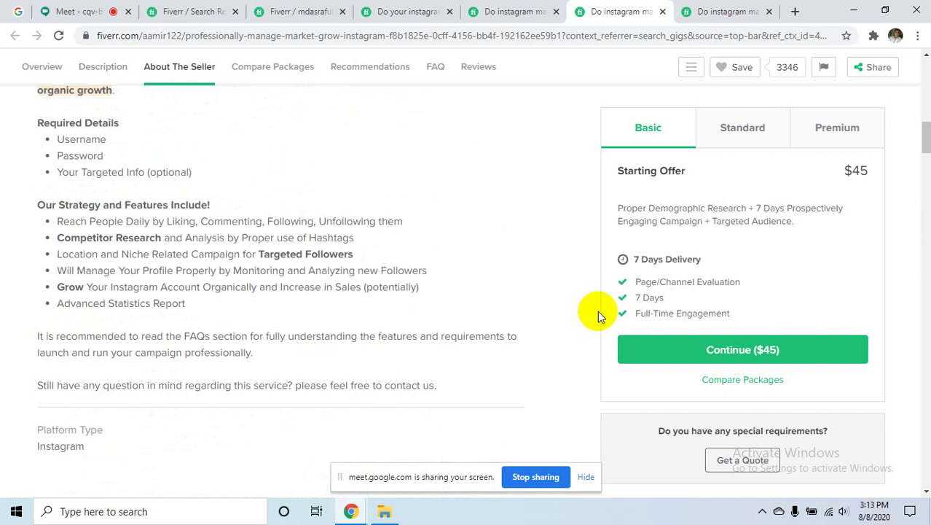
{"action": "scroll", "coordinate": [576, 307], "scroll_direction": "down", "scroll_amount": 10}
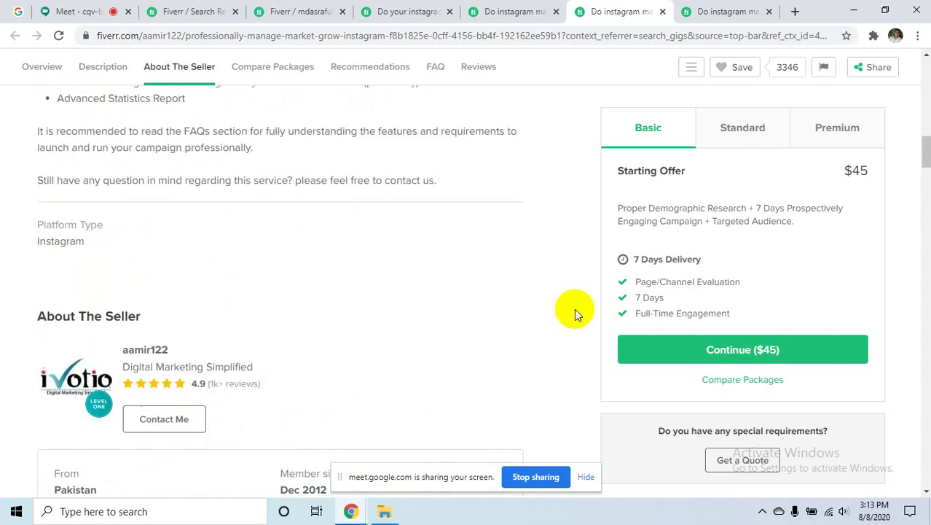
{"action": "scroll", "coordinate": [579, 309], "scroll_direction": "down", "scroll_amount": 5}
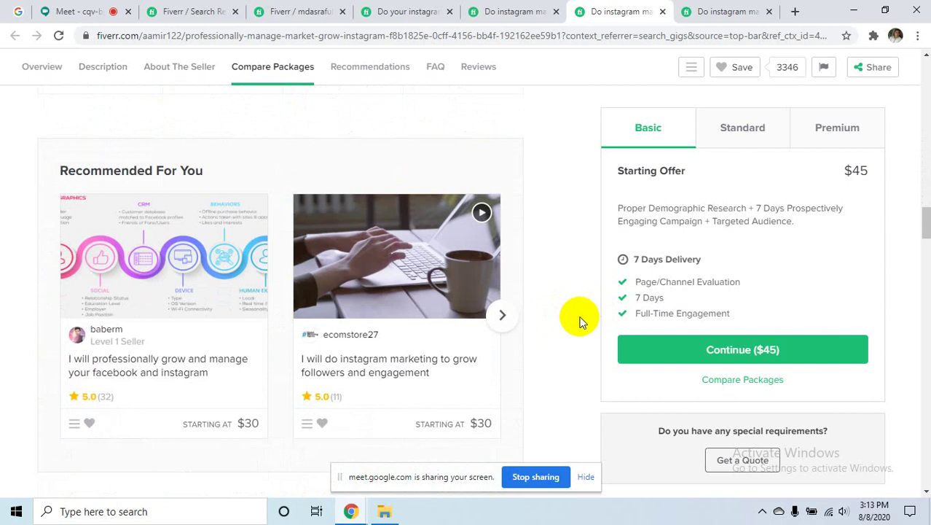
{"action": "scroll", "coordinate": [581, 319], "scroll_direction": "up", "scroll_amount": 12}
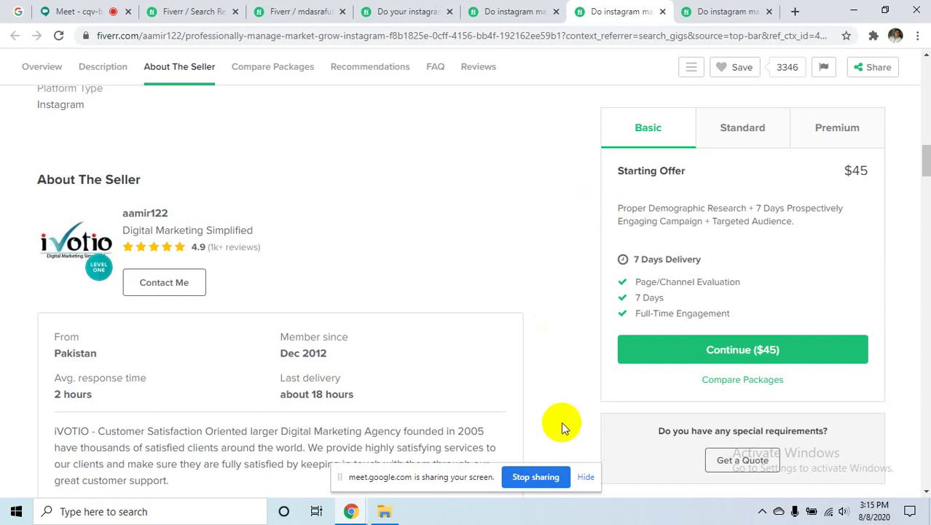
- Skim the competitor's Compare Packages, FAQ and Reviews sections, then leave its page for another tab
{"action": "scroll", "coordinate": [578, 387], "scroll_direction": "down", "scroll_amount": 3}
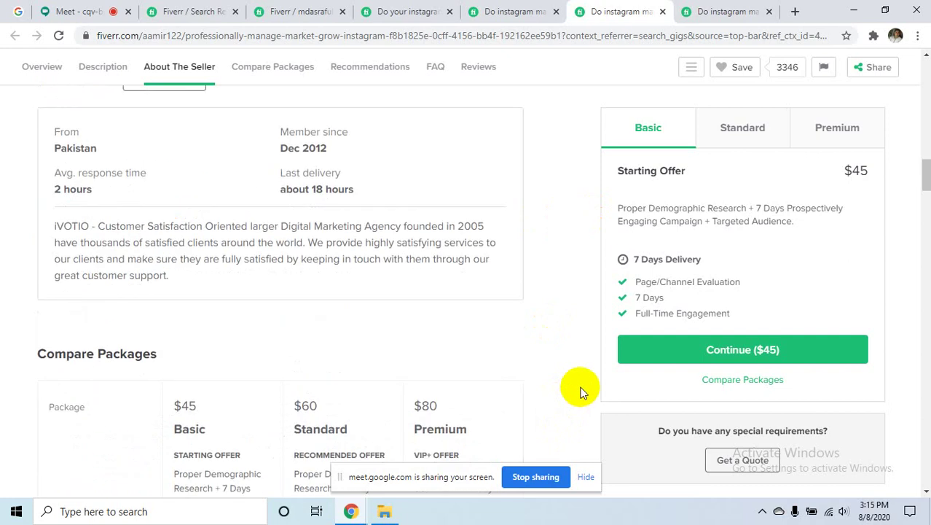
{"action": "scroll", "coordinate": [581, 392], "scroll_direction": "down", "scroll_amount": 2}
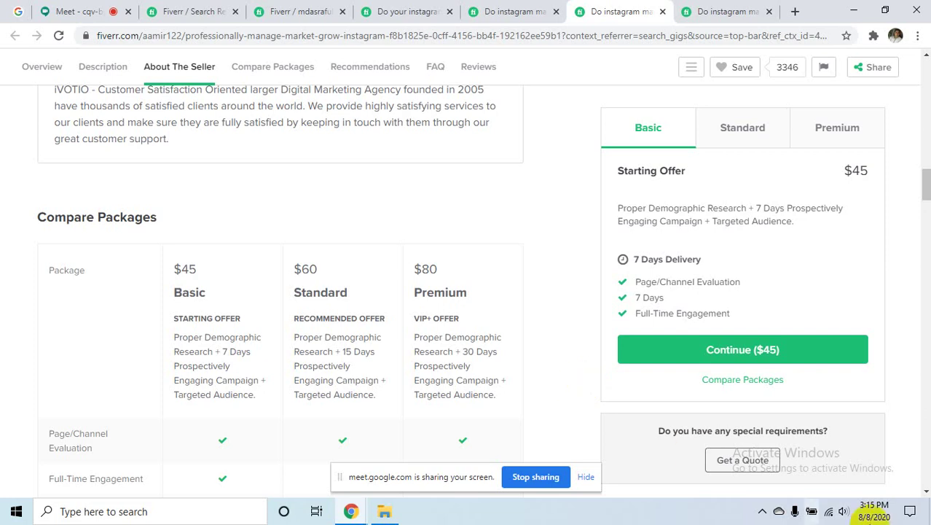
{"action": "left_click", "coordinate": [761, 512]}
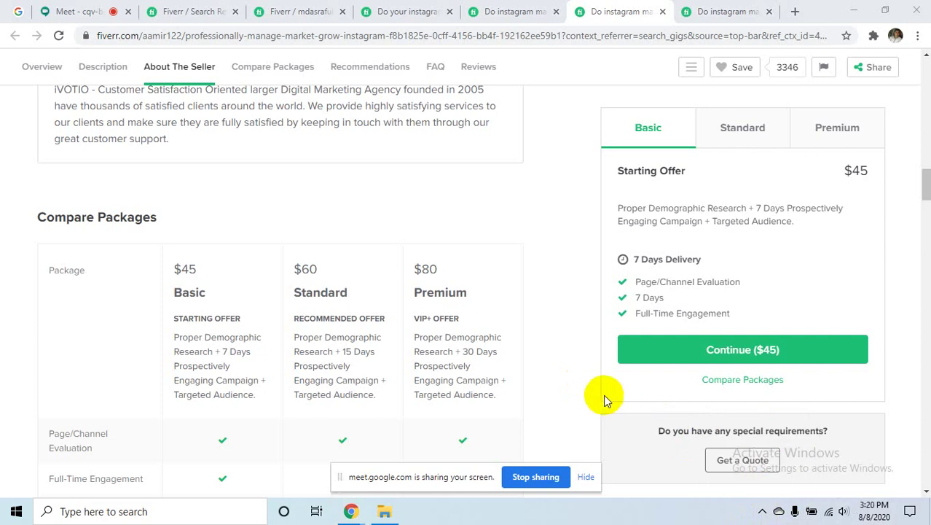
{"action": "scroll", "coordinate": [605, 393], "scroll_direction": "down", "scroll_amount": 8}
{"action": "scroll", "coordinate": [557, 375], "scroll_direction": "down", "scroll_amount": 15}
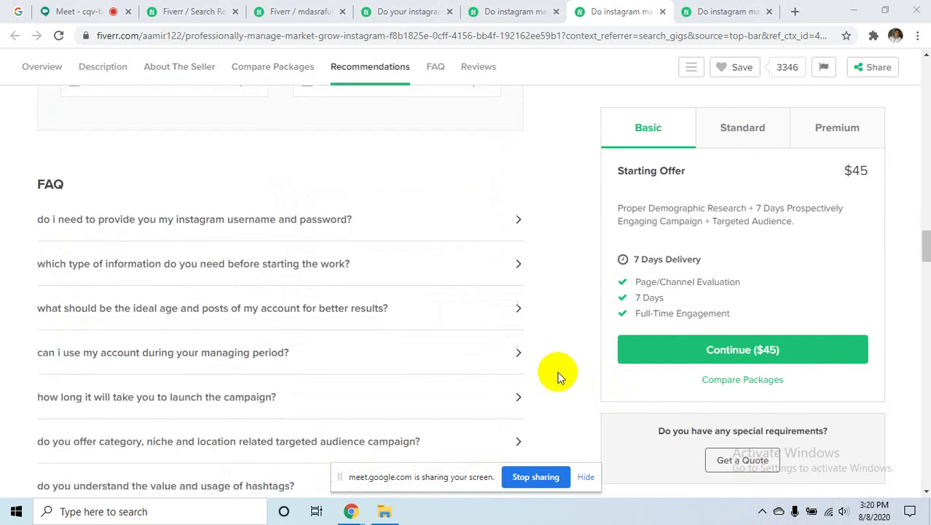
{"action": "scroll", "coordinate": [557, 375], "scroll_direction": "down", "scroll_amount": 10}
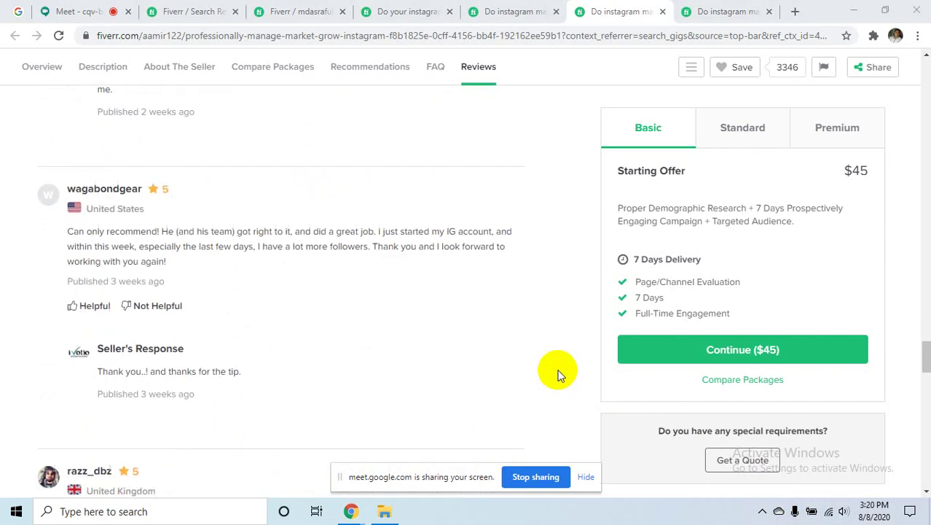
{"action": "scroll", "coordinate": [592, 337], "scroll_direction": "up", "scroll_amount": 6}
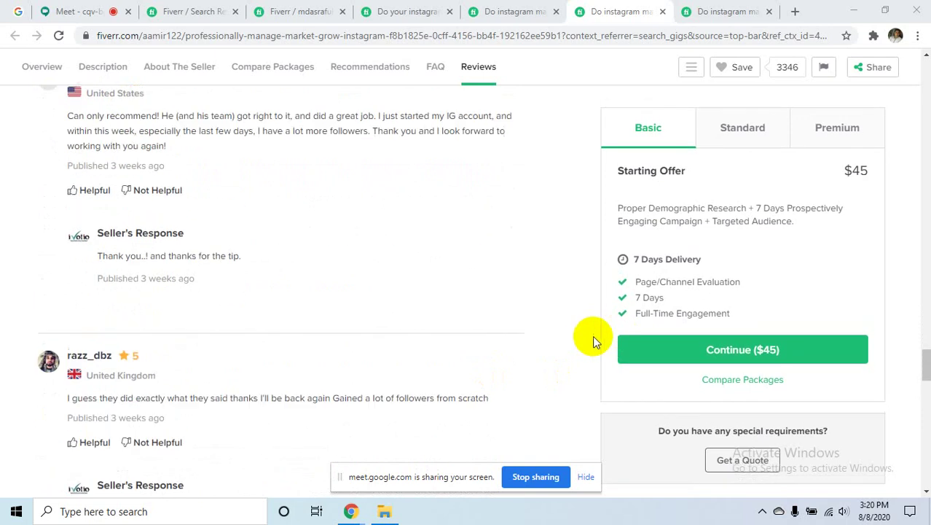
{"action": "left_click", "coordinate": [206, 10]}
- Back on the gig form, add search tags instagram marketing, management and social media manager
{"action": "left_click", "coordinate": [291, 16]}
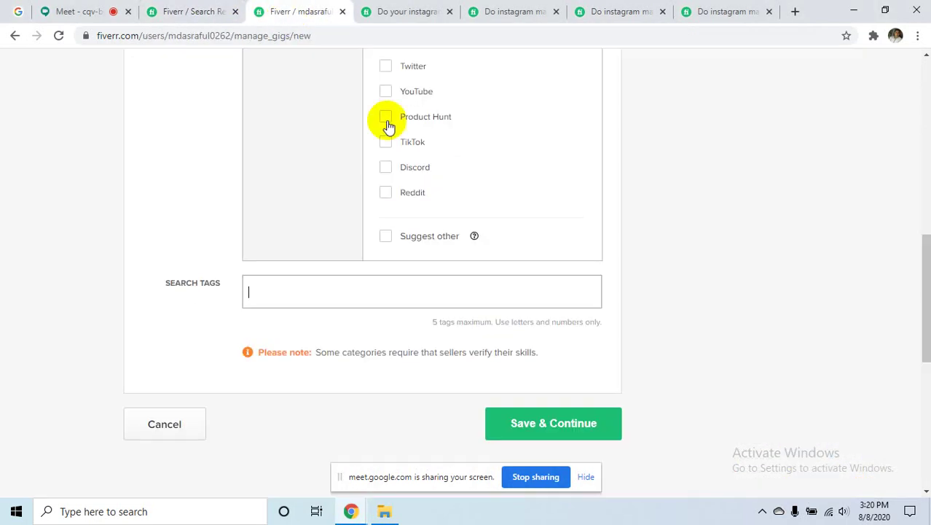
{"action": "left_click", "coordinate": [367, 290]}
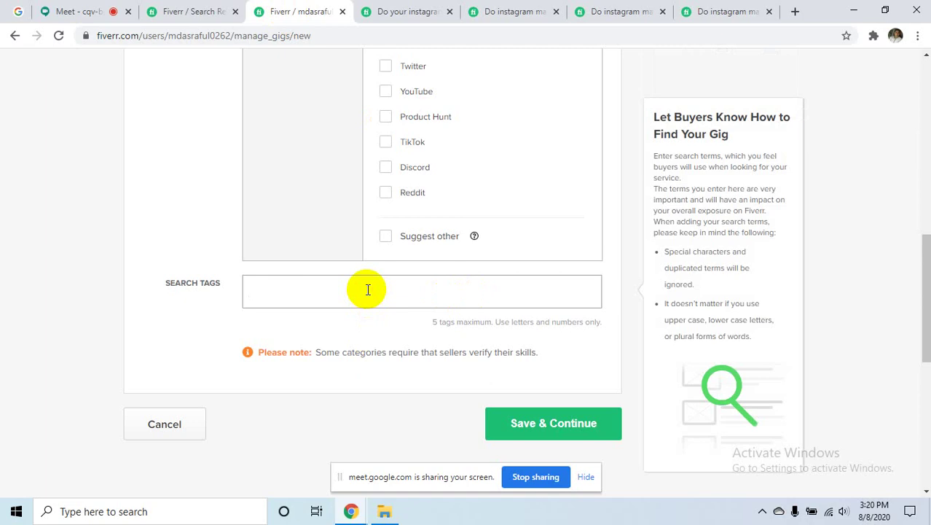
{"action": "type", "text": "in"}
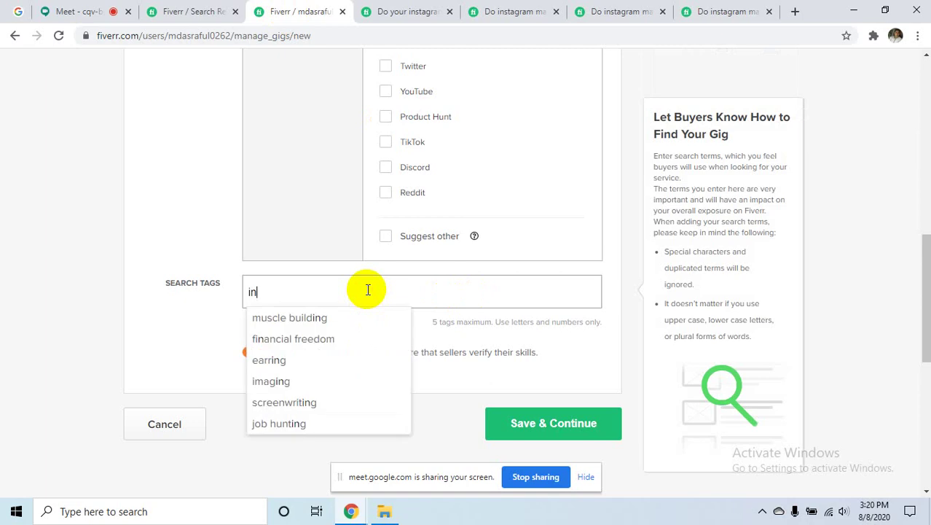
{"action": "type", "text": "s"}
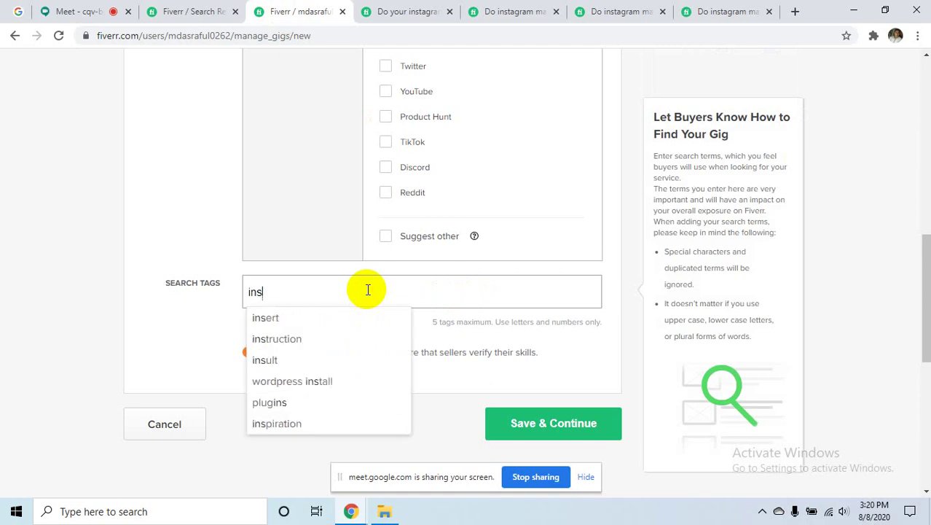
{"action": "type", "text": "tagra"}
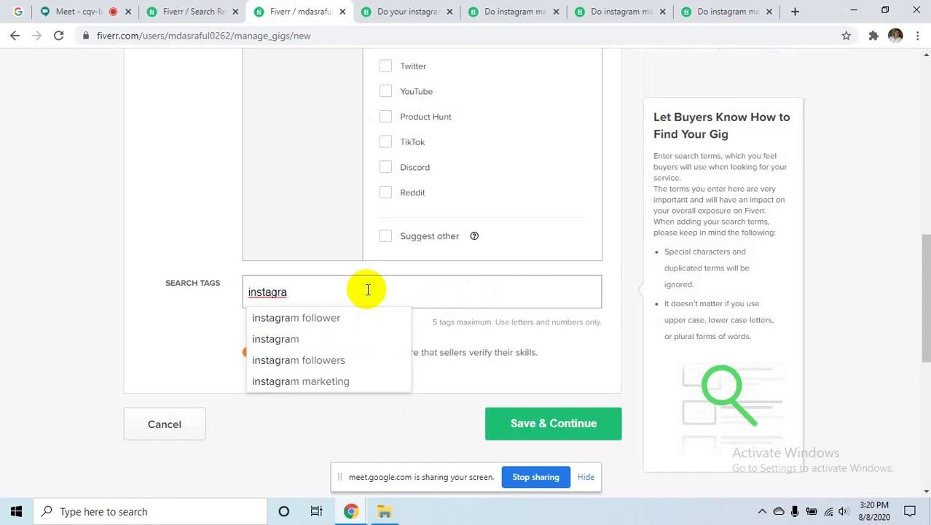
{"action": "left_click", "coordinate": [385, 377]}
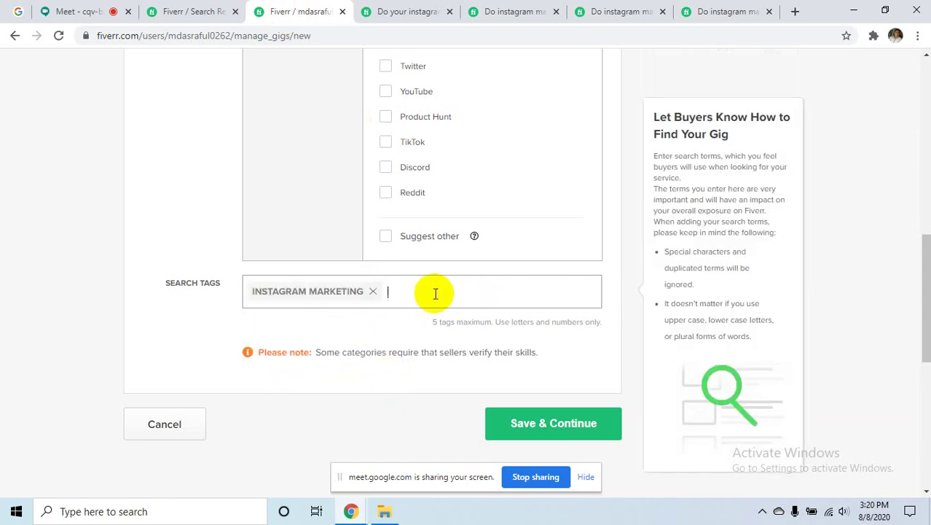
{"action": "type", "text": "mana"}
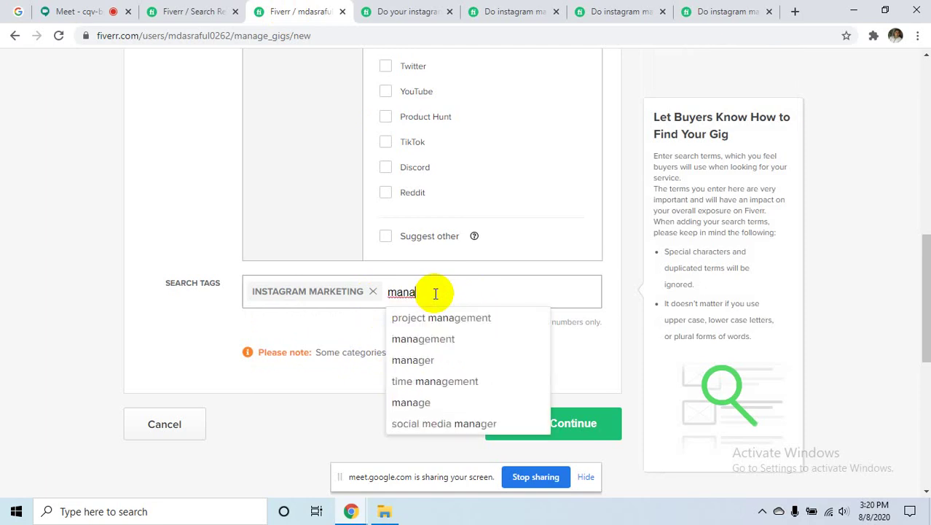
{"action": "left_click", "coordinate": [442, 339]}
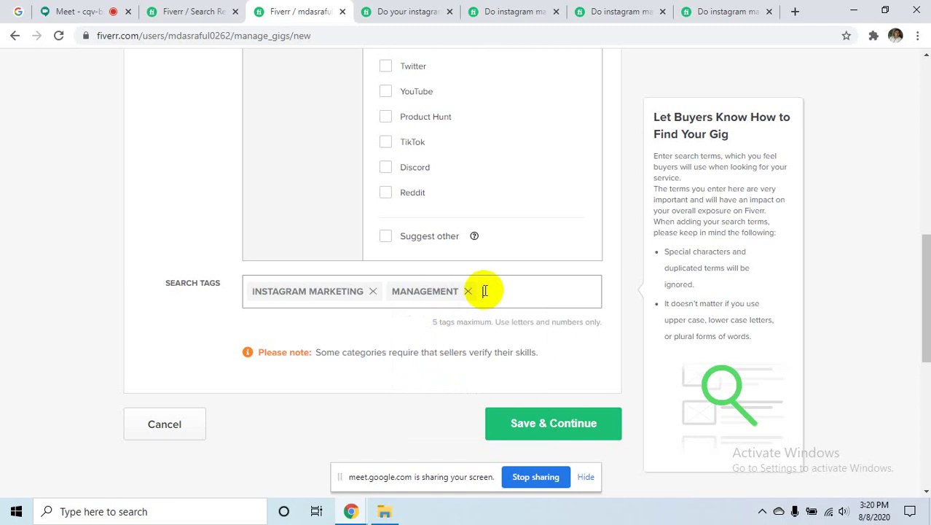
{"action": "type", "text": "soci"}
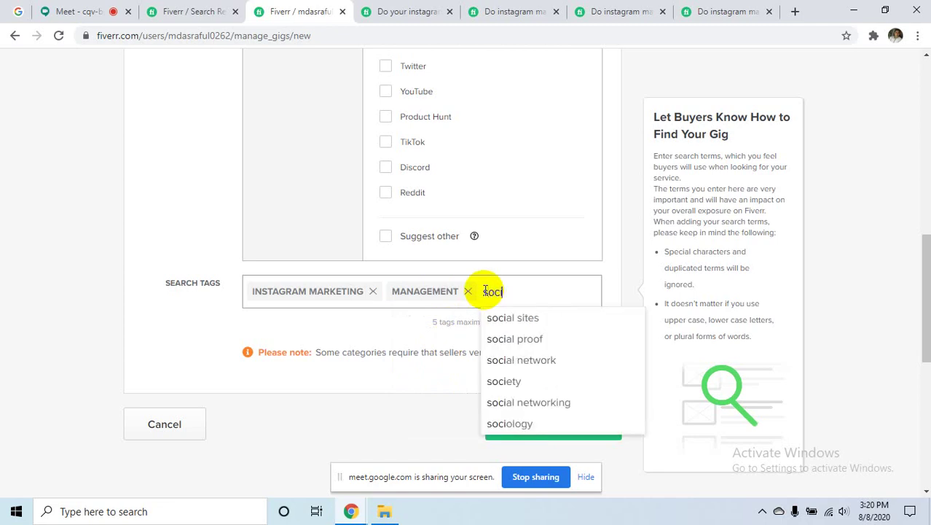
{"action": "type", "text": "al medi"}
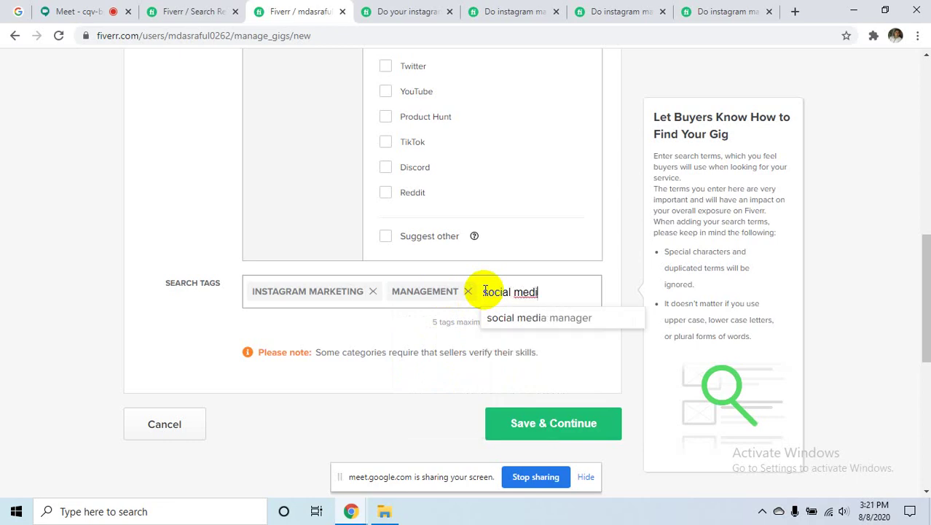
{"action": "left_click", "coordinate": [590, 319]}
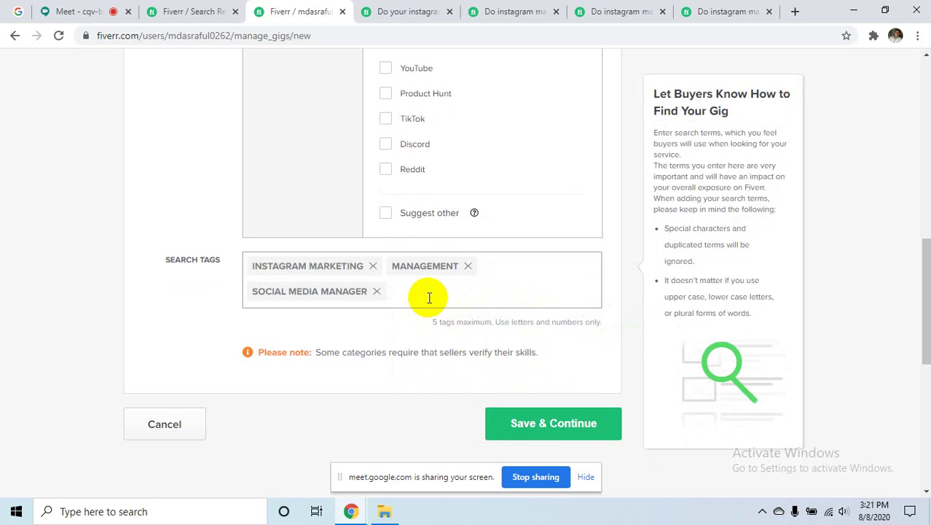
- Add 'instagram follower' and 'instagram' as the fourth and fifth search tags
{"action": "type", "text": "insta"}
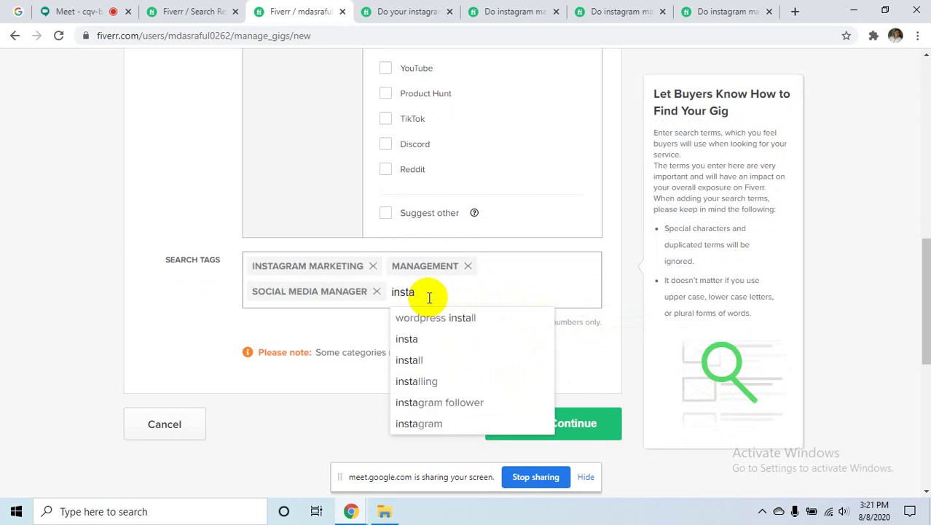
{"action": "type", "text": "l"}
{"action": "type", "text": "ta"}
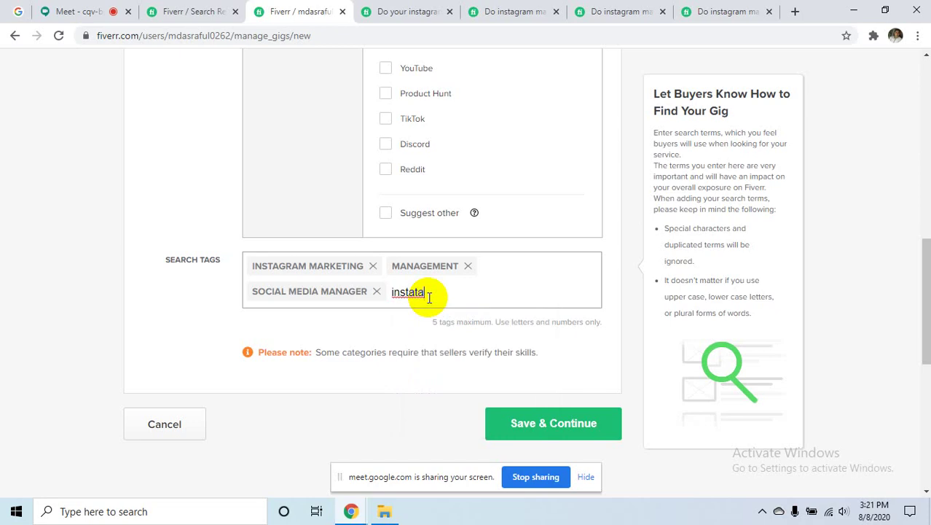
{"action": "key", "text": "BackSpace"}
{"action": "key", "text": "BackSpace"}
{"action": "type", "text": "ll"}
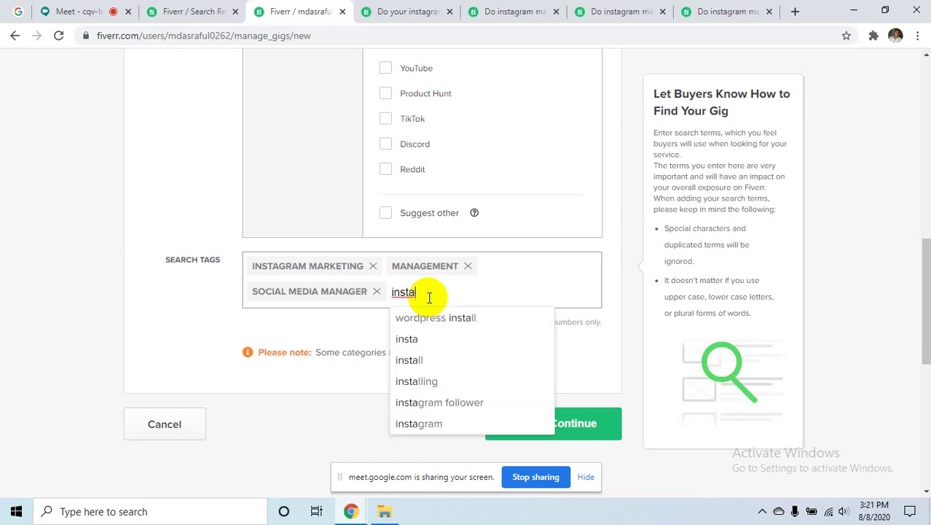
{"action": "key", "text": "BackSpace"}
{"action": "type", "text": "gra"}
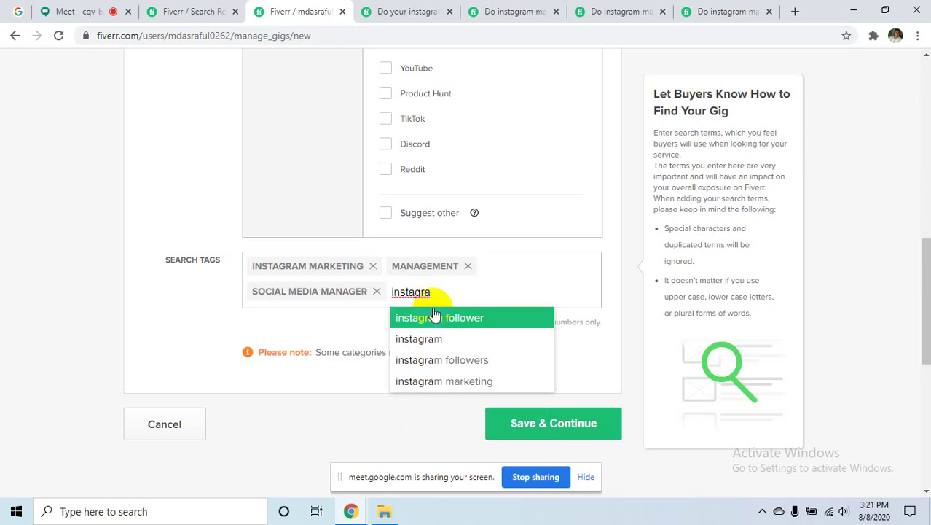
{"action": "left_click", "coordinate": [435, 317]}
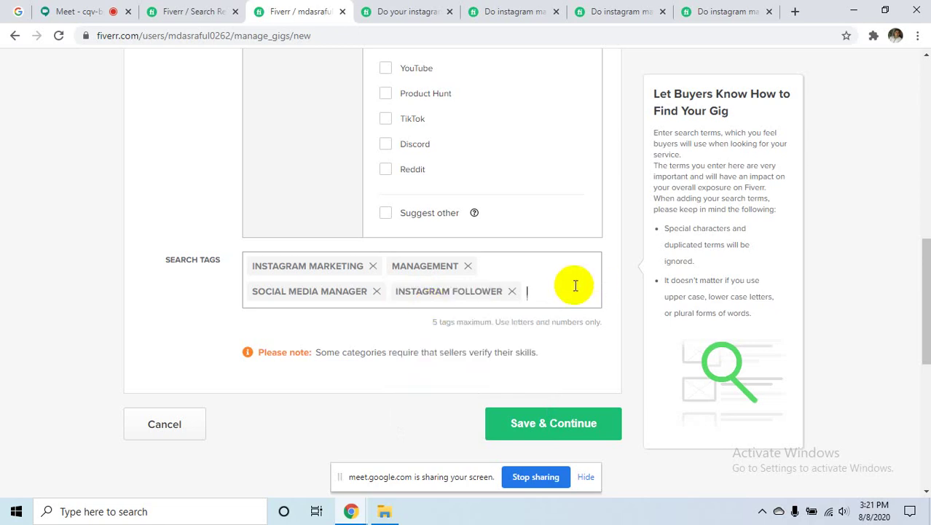
{"action": "type", "text": "in"}
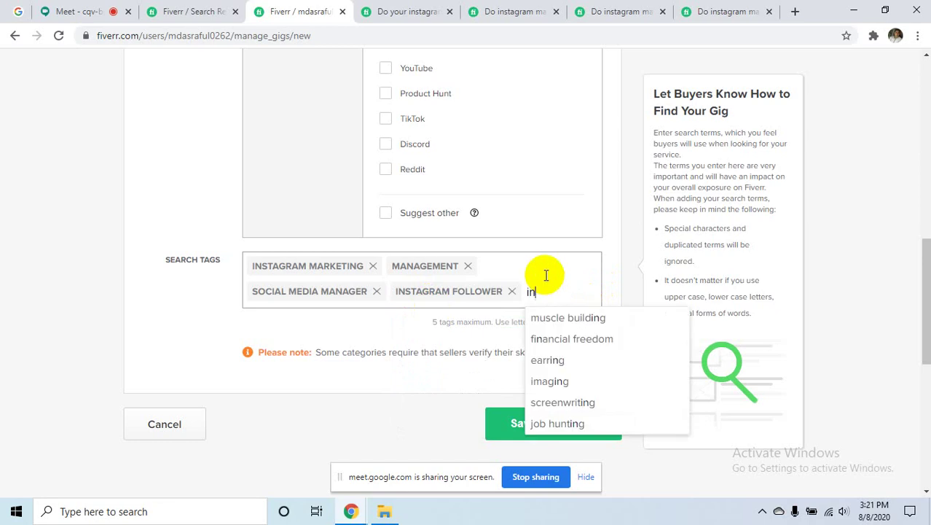
{"action": "type", "text": "sta"}
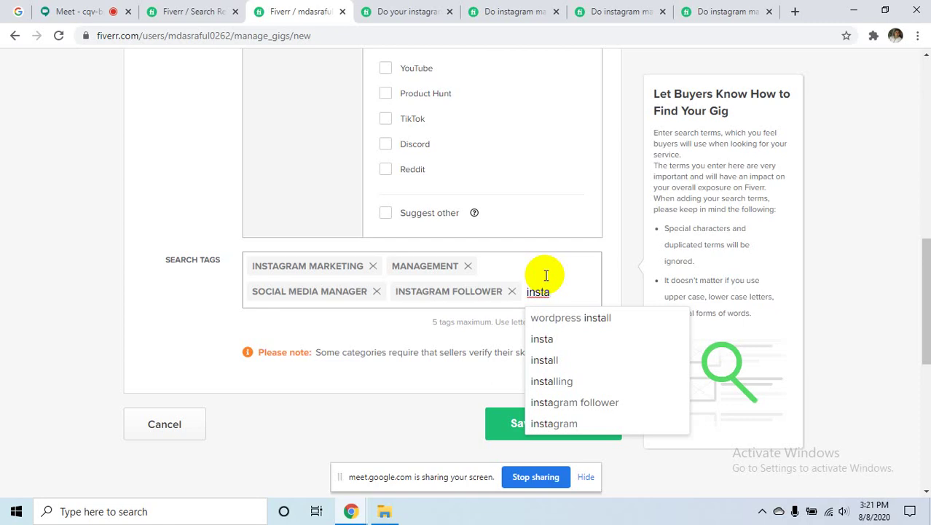
{"action": "left_click", "coordinate": [574, 422]}
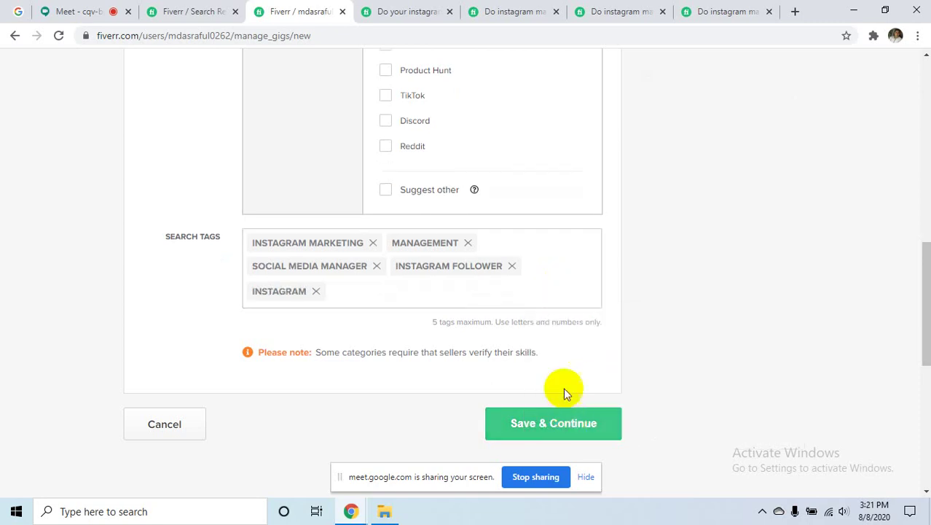
{"action": "left_click", "coordinate": [555, 273]}
- Check the Overview fields, then Save & Continue to the Basic/Standard/Premium pricing step
{"action": "scroll", "coordinate": [555, 275], "scroll_direction": "up", "scroll_amount": 3}
{"action": "scroll", "coordinate": [555, 277], "scroll_direction": "up", "scroll_amount": 5}
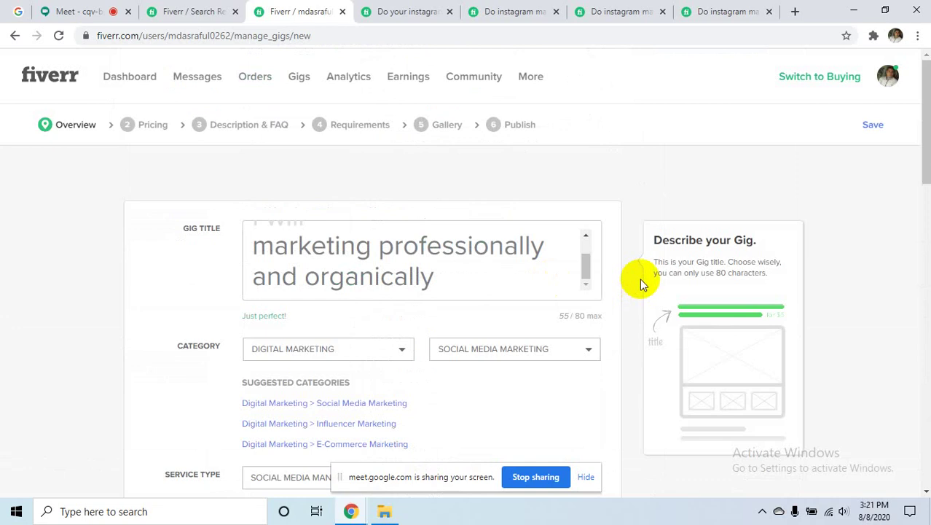
{"action": "scroll", "coordinate": [639, 282], "scroll_direction": "down", "scroll_amount": 2}
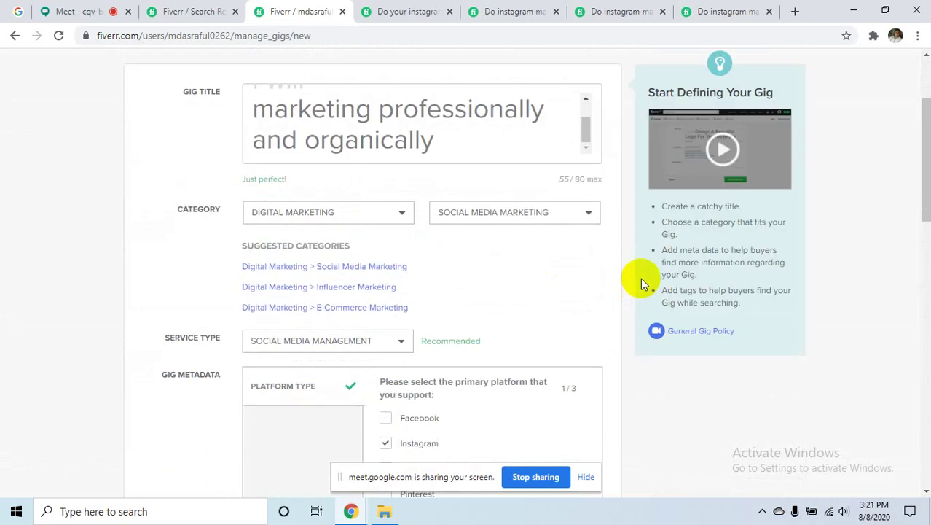
{"action": "scroll", "coordinate": [640, 278], "scroll_direction": "down", "scroll_amount": 12}
{"action": "left_click", "coordinate": [552, 197]}
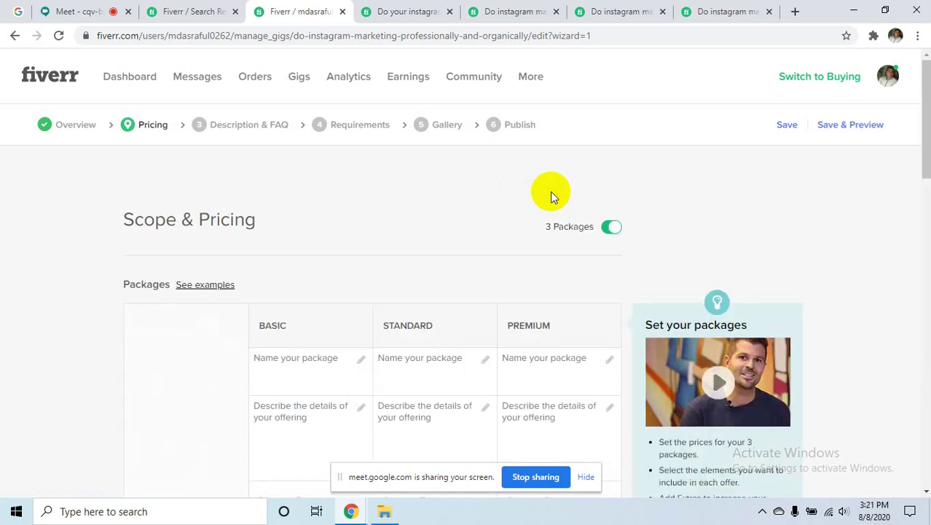
{"action": "scroll", "coordinate": [502, 237], "scroll_direction": "down", "scroll_amount": 4}
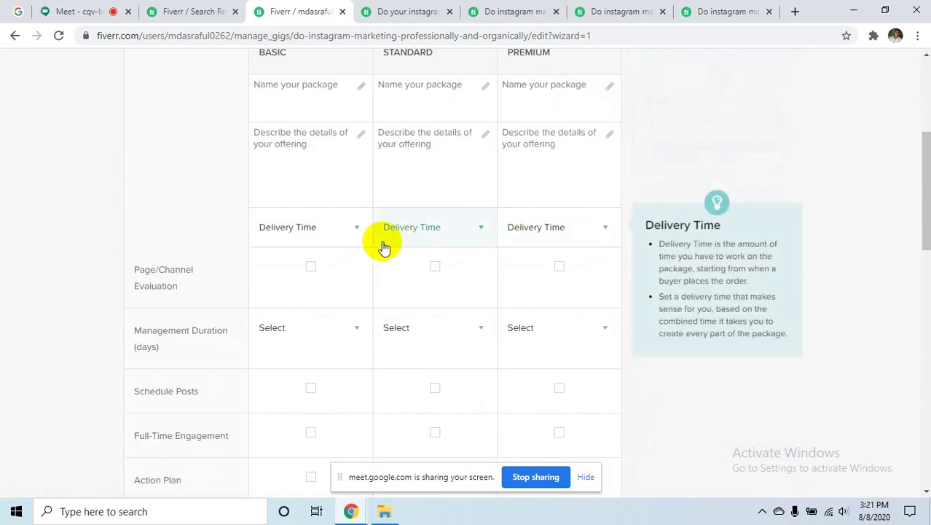
{"action": "scroll", "coordinate": [384, 248], "scroll_direction": "up", "scroll_amount": 3}
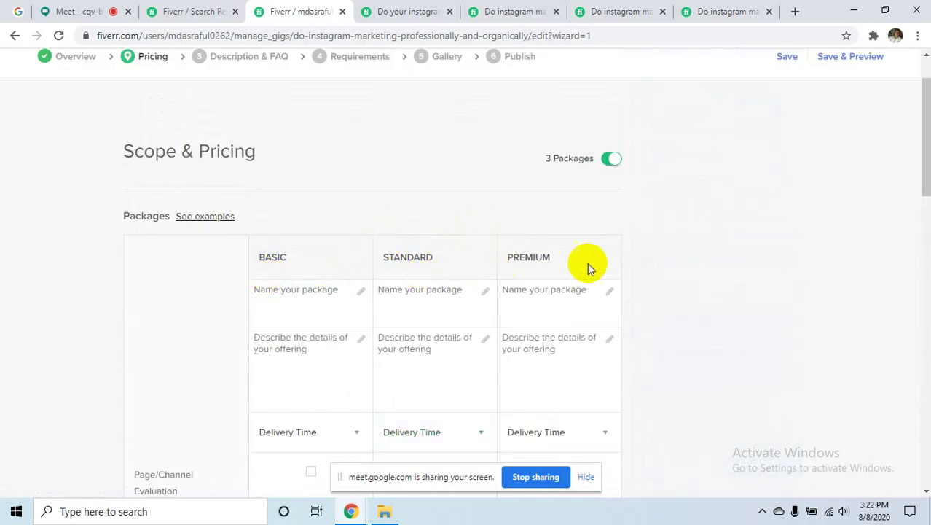
{"action": "left_click", "coordinate": [317, 305]}
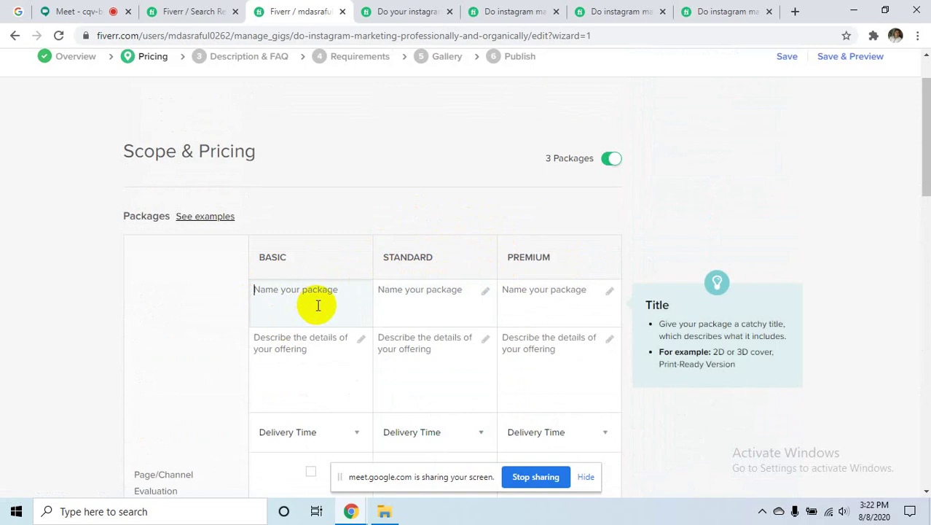
{"action": "left_click", "coordinate": [557, 292]}
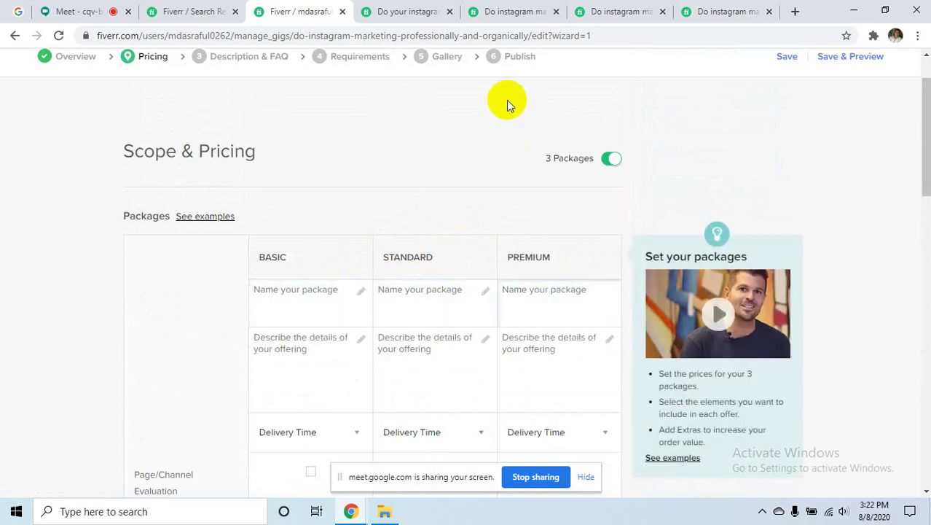
{"action": "left_click", "coordinate": [413, 11]}
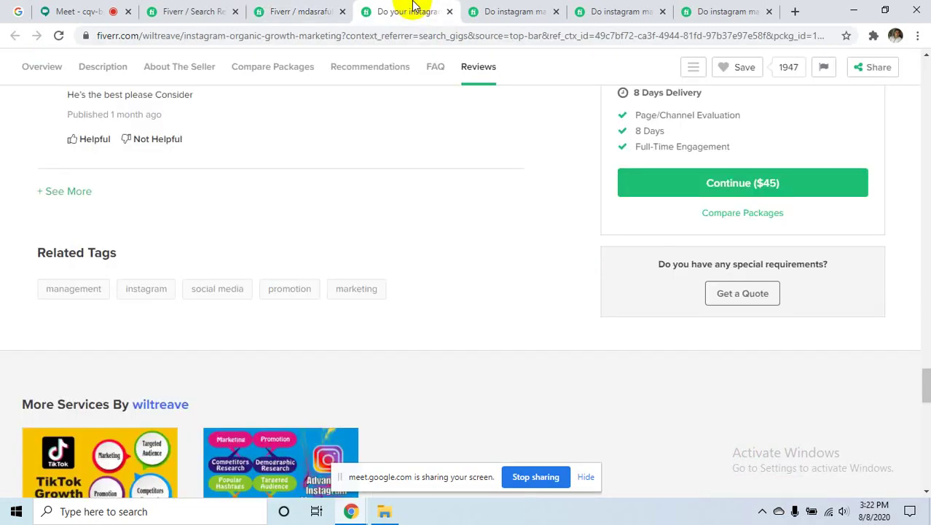
{"action": "left_click", "coordinate": [512, 11]}
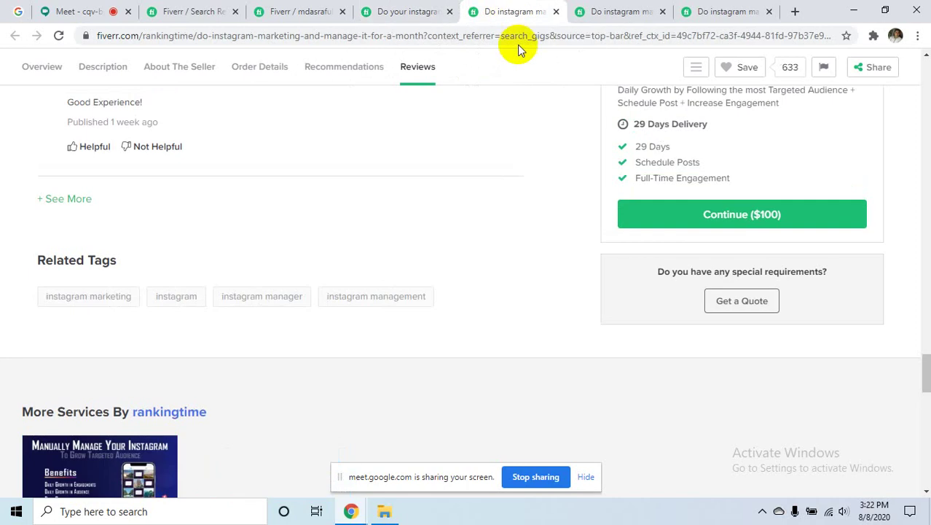
{"action": "scroll", "coordinate": [649, 256], "scroll_direction": "up", "scroll_amount": 4}
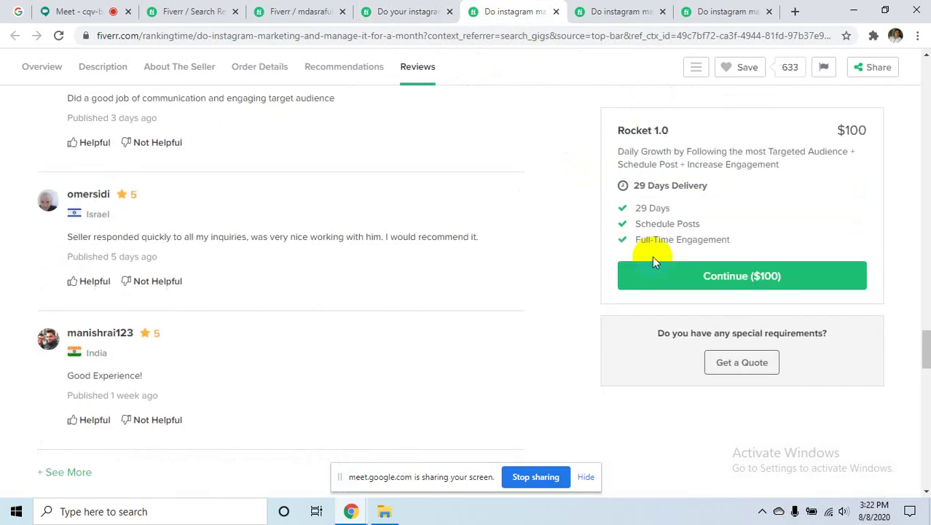
{"action": "left_click", "coordinate": [337, 12]}
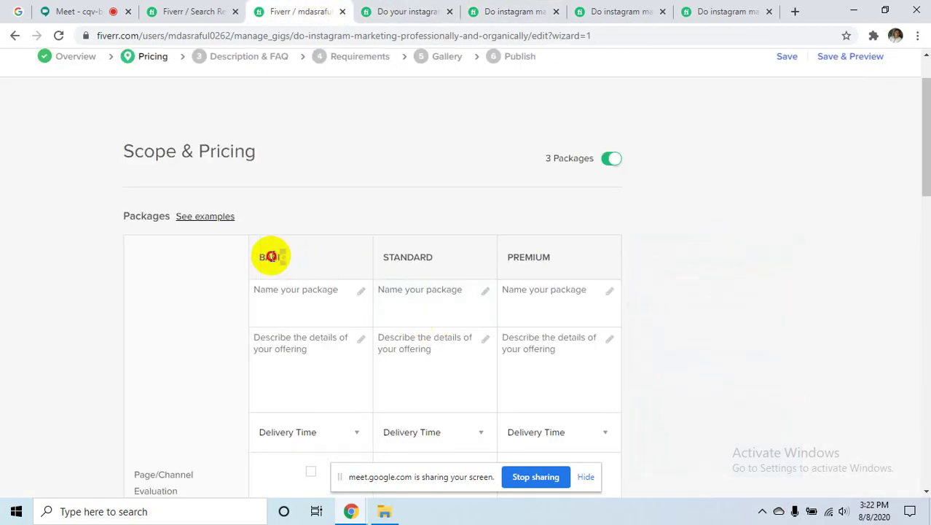
- Name the Basic package BASIC by copying the column heading into its name field
{"action": "left_click_drag", "start_coordinate": [271, 256], "coordinate": [258, 261]}
{"action": "key", "text": "ctrl+c"}
{"action": "left_click", "coordinate": [286, 300]}
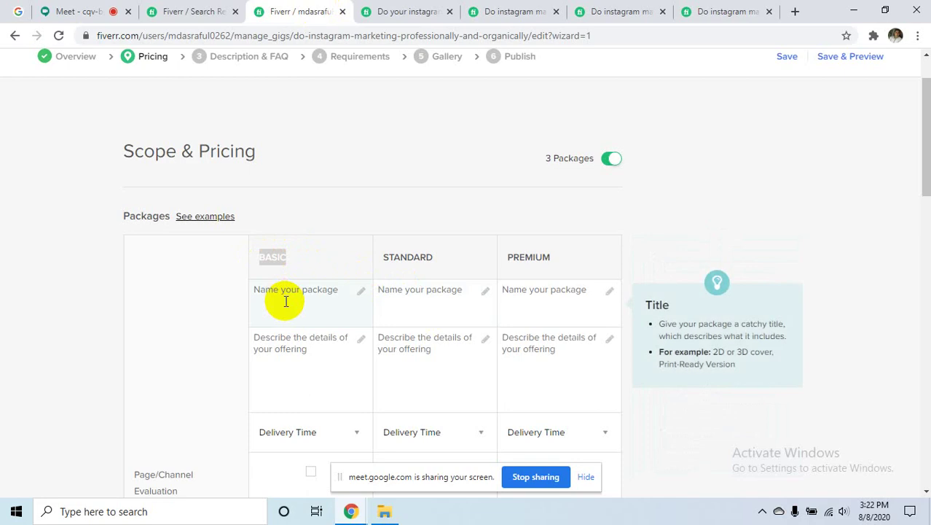
{"action": "type", "text": "dsjhxnjks"}
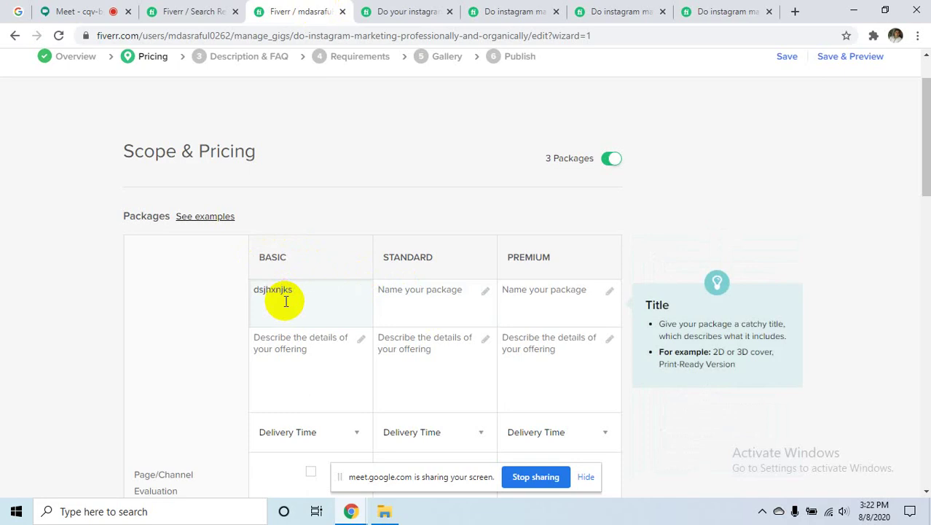
{"action": "key", "text": "ctrl+a"}
{"action": "key", "text": "BackSpace"}
{"action": "key", "text": "ctrl+v"}
- Begin entering the Standard package name, then lock Windows with Win+L
{"action": "left_click_drag", "start_coordinate": [437, 257], "coordinate": [354, 261]}
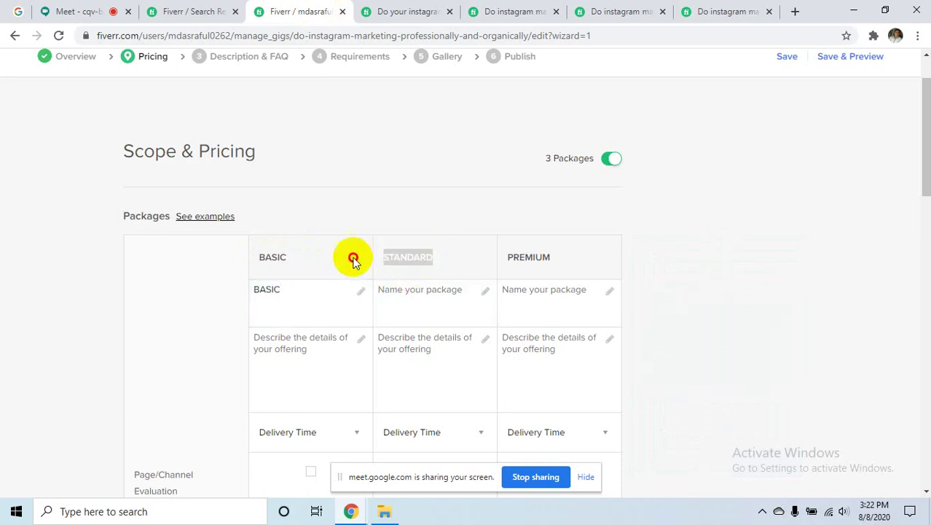
{"action": "left_click", "coordinate": [416, 289]}
{"action": "type", "text": "sZ"}
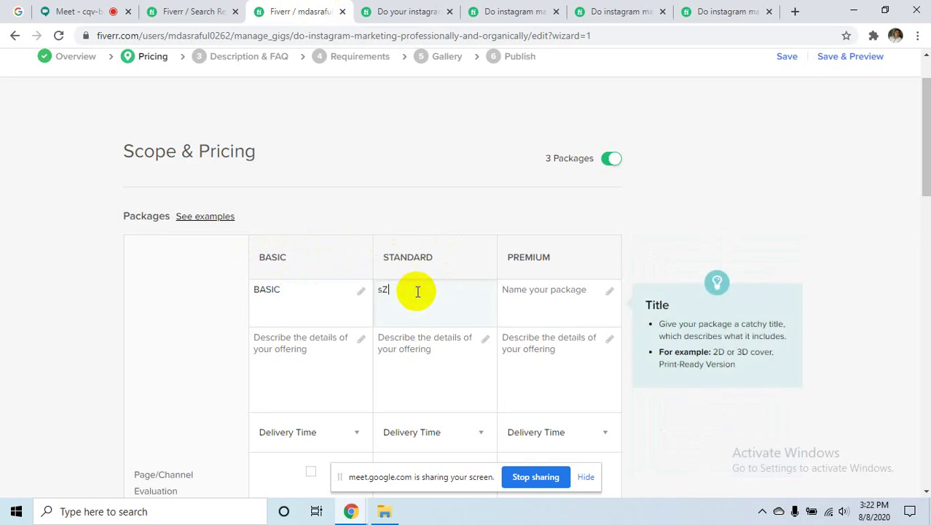
{"action": "type", "text": "LXhnZm<"}
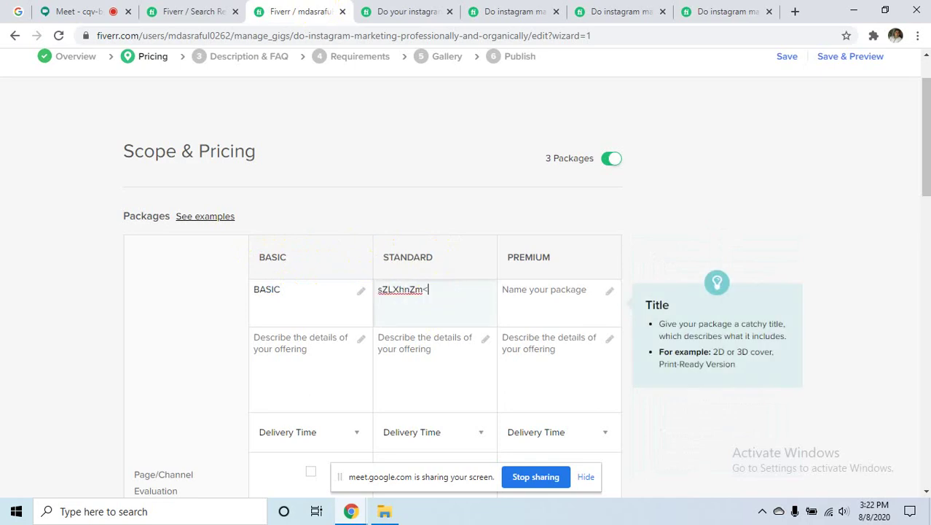
{"action": "key", "text": "super+l"}
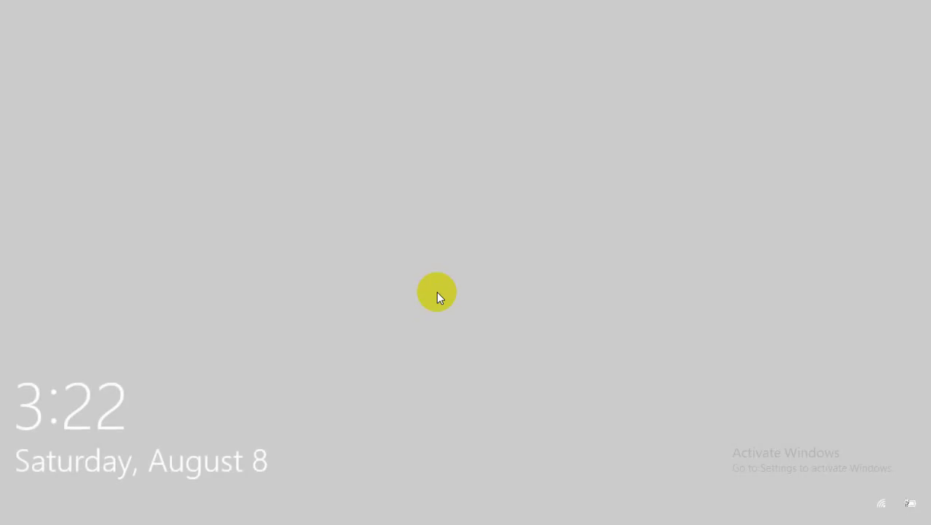
{"action": "left_click", "coordinate": [437, 293]}
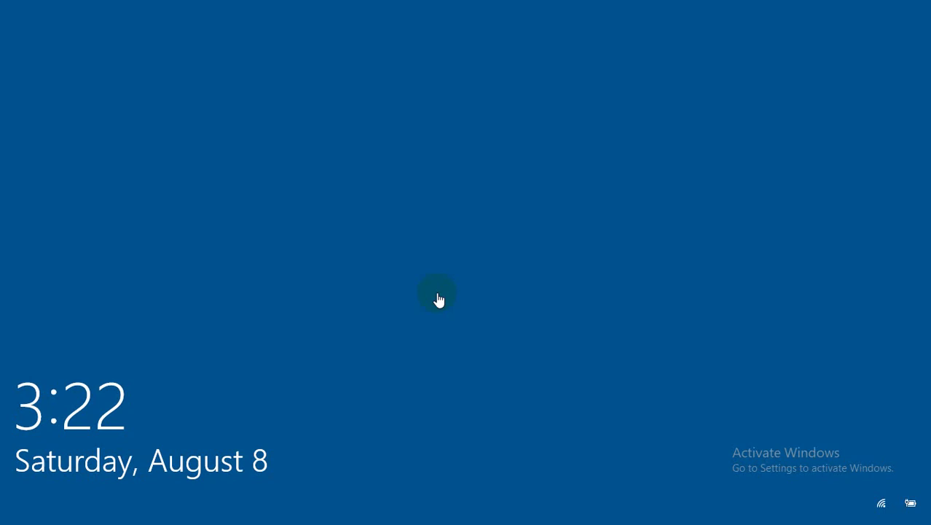
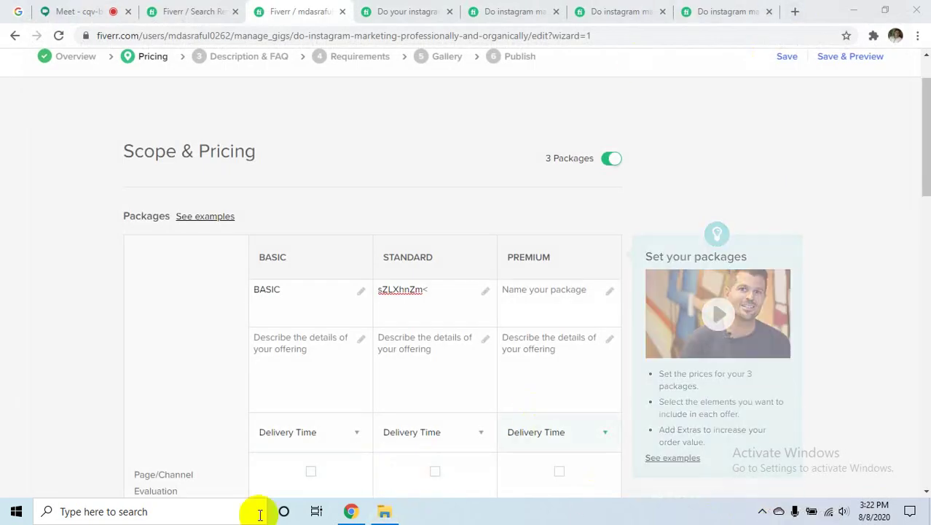
- Close the File Explorer window from the taskbar and bring up the Google Meet call
{"action": "right_click", "coordinate": [384, 513]}
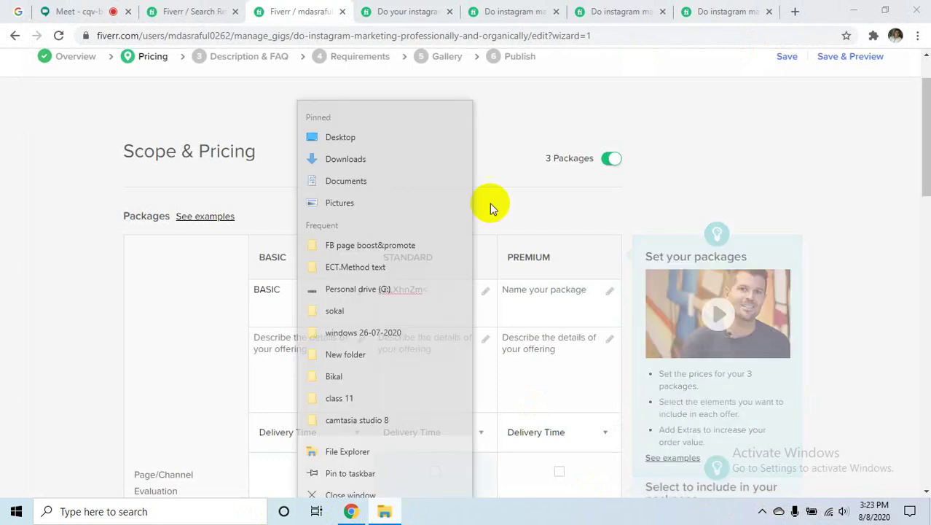
{"action": "left_click", "coordinate": [358, 482]}
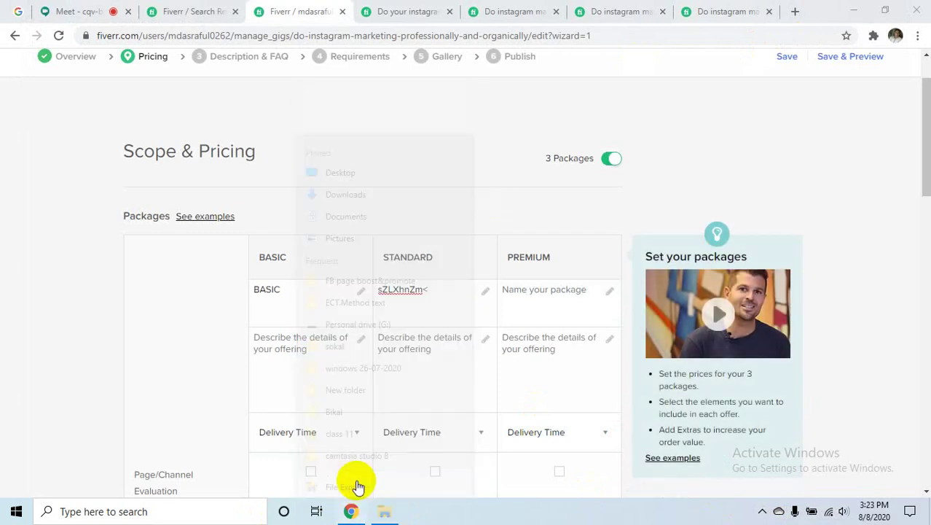
{"action": "left_click", "coordinate": [102, 7]}
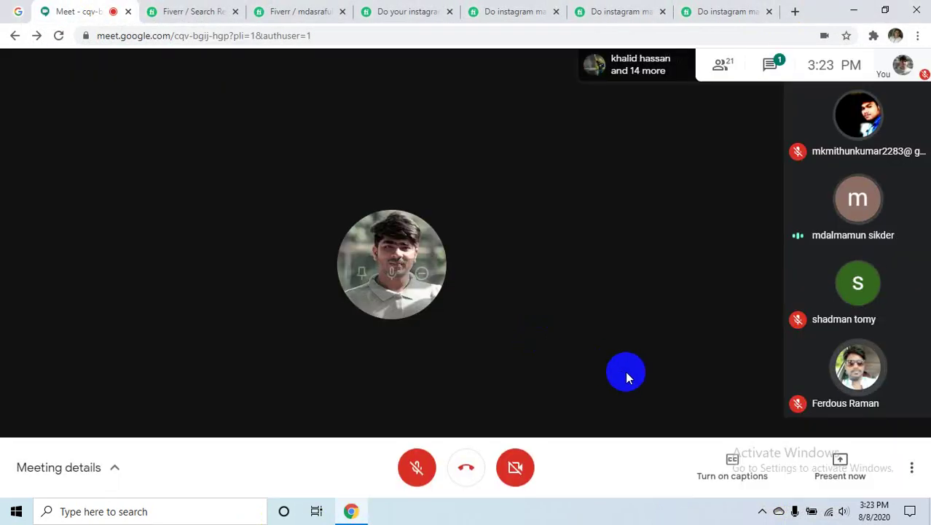
- Share the entire screen in Google Meet, then go back to the Fiverr Edit Gig page
{"action": "left_click", "coordinate": [853, 470]}
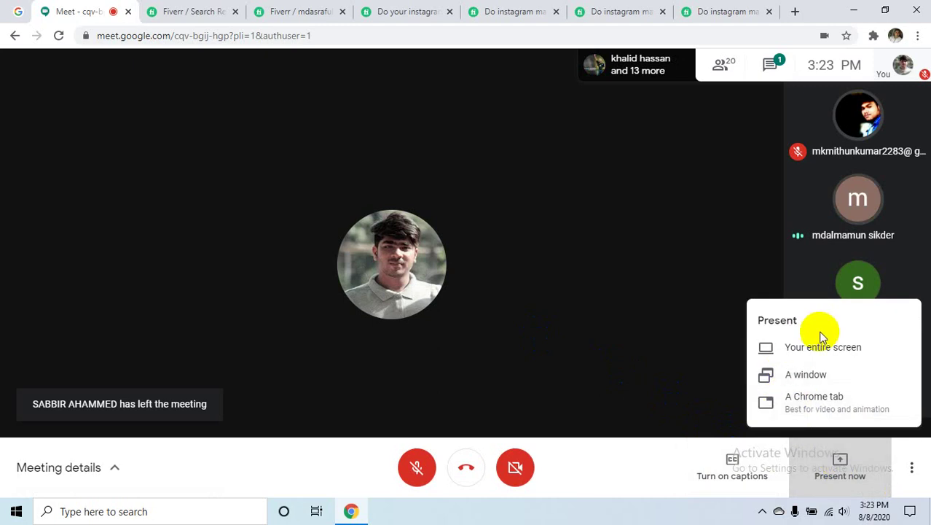
{"action": "left_click", "coordinate": [515, 312]}
{"action": "left_click", "coordinate": [388, 197]}
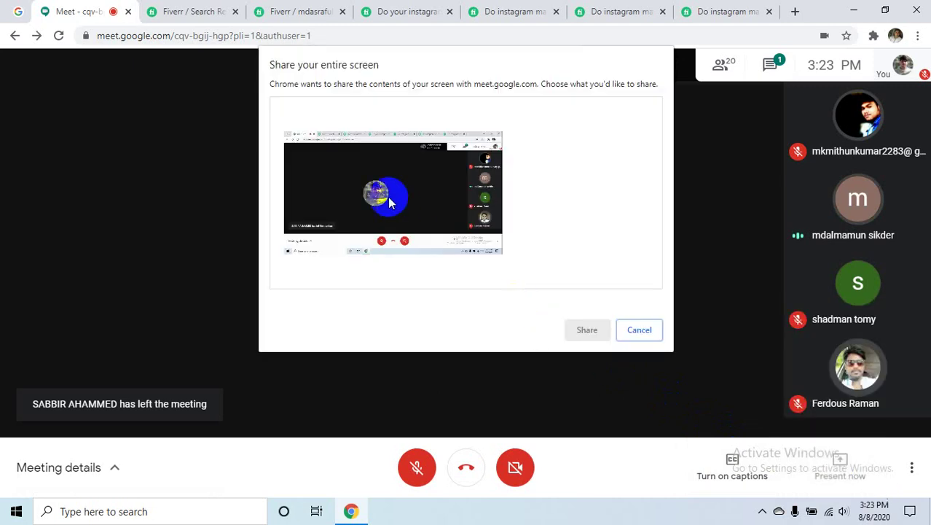
{"action": "left_click", "coordinate": [587, 330]}
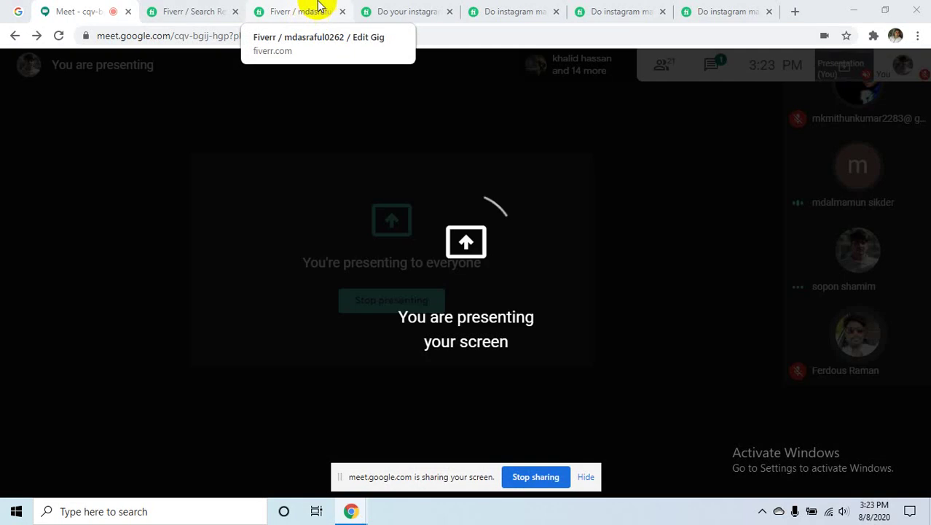
{"action": "left_click", "coordinate": [310, 12]}
{"action": "left_click", "coordinate": [434, 299]}
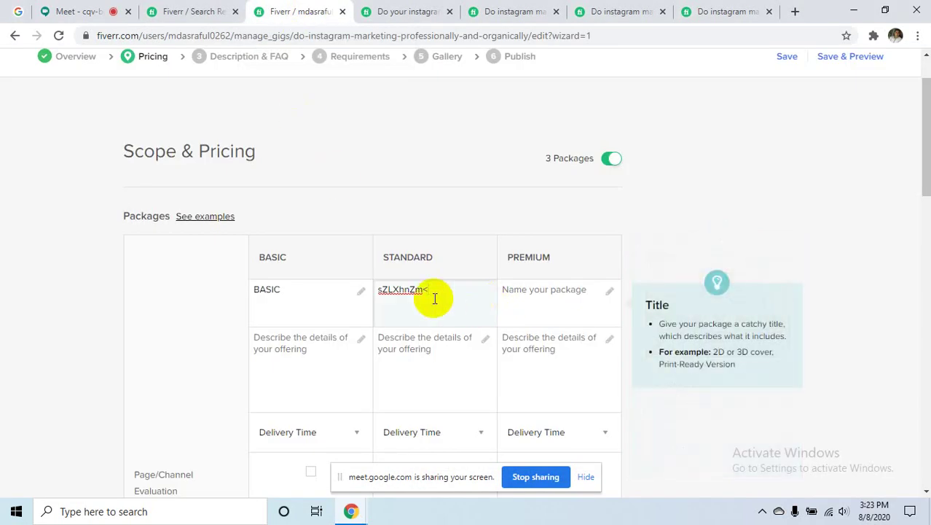
- Rename the Standard package to STANDARD and the Premium package to PREMIUM
{"action": "key", "text": "BackSpace"}
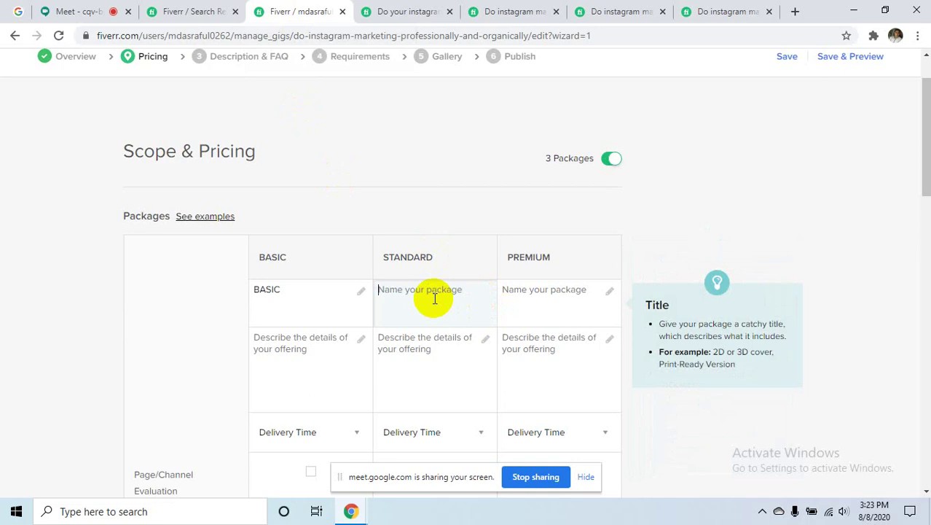
{"action": "type", "text": "STANDARD"}
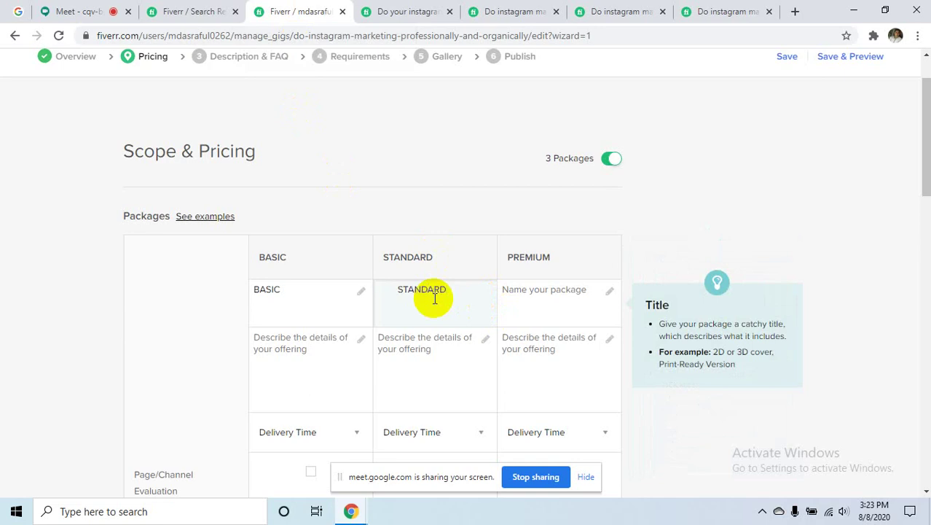
{"action": "left_click_drag", "start_coordinate": [552, 259], "coordinate": [508, 267]}
{"action": "key", "text": "ctrl+c"}
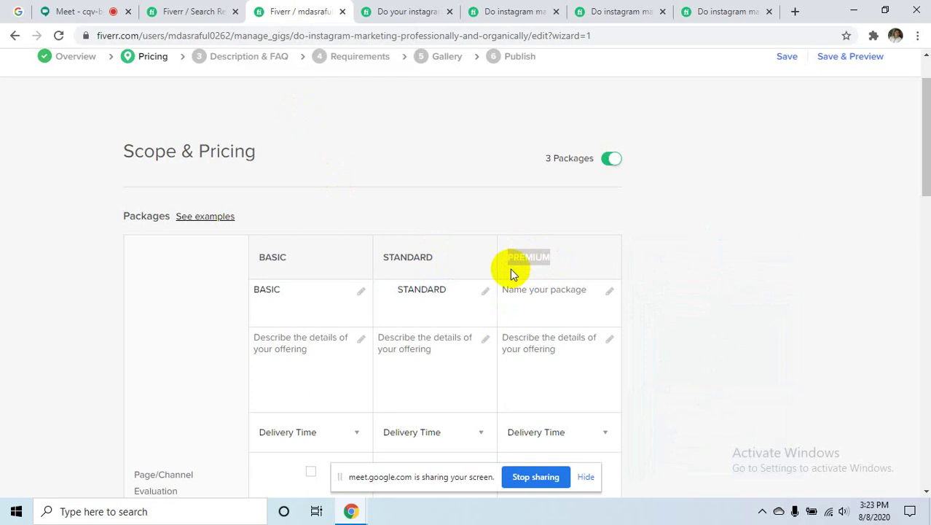
{"action": "left_click", "coordinate": [526, 297]}
{"action": "type", "text": "hhhjkk"}
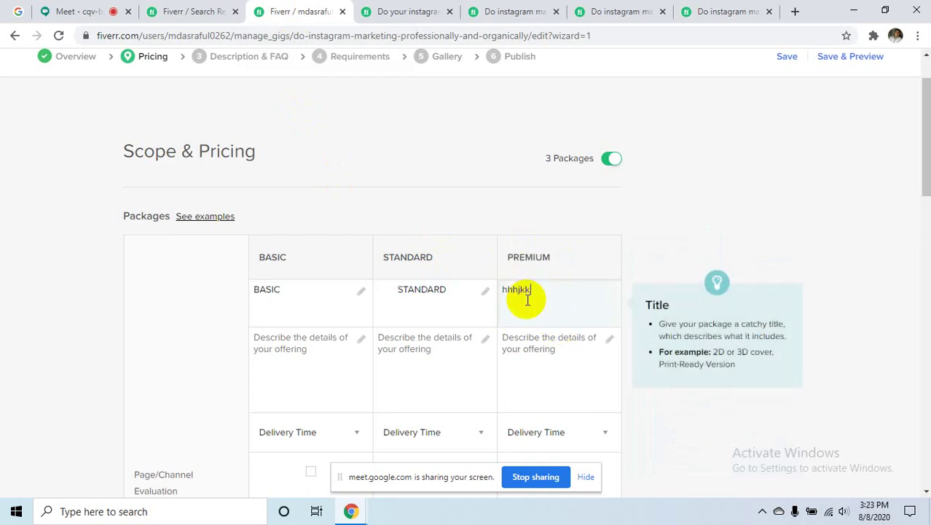
{"action": "key", "text": "BackSpace"}
{"action": "key", "text": "BackSpace"}
{"action": "key", "text": "BackSpace"}
{"action": "key", "text": "BackSpace"}
{"action": "key", "text": "BackSpace"}
{"action": "key", "text": "BackSpace"}
{"action": "key", "text": "ctrl+v"}
{"action": "left_click", "coordinate": [324, 380]}
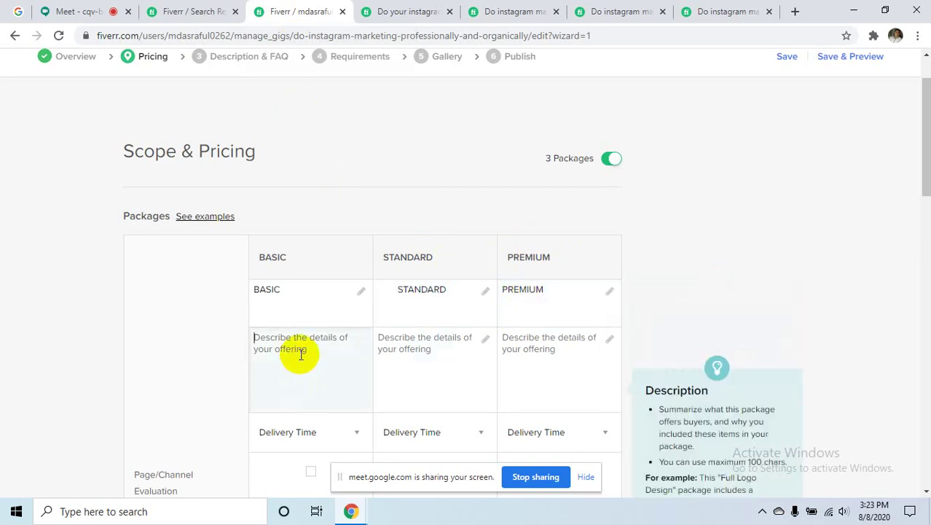
- Copy the Basic description from another seller's Instagram gig Compare Packages table
{"action": "left_click", "coordinate": [418, 8]}
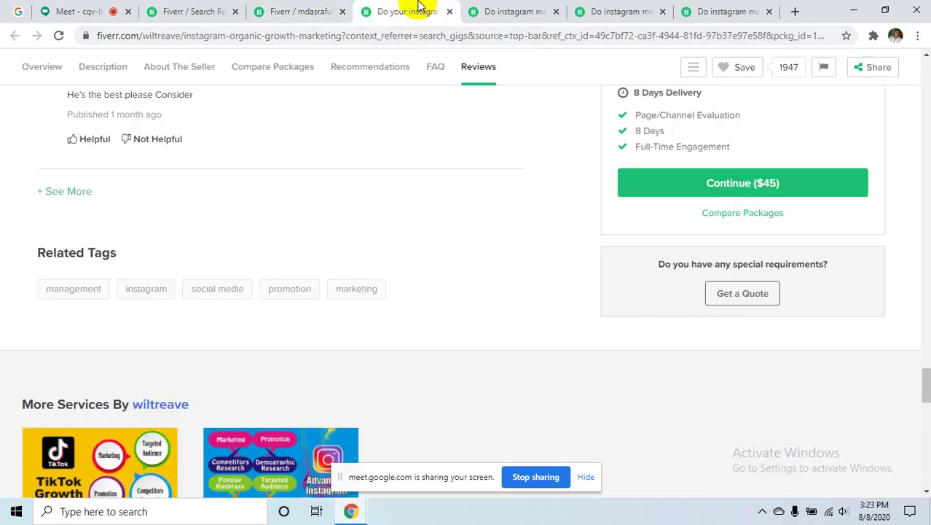
{"action": "left_click", "coordinate": [717, 11]}
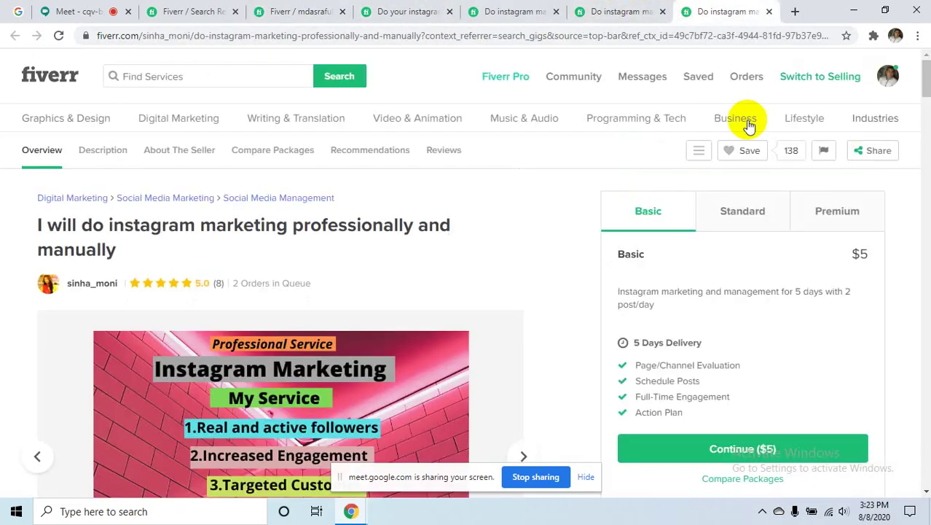
{"action": "scroll", "coordinate": [454, 208], "scroll_direction": "down", "scroll_amount": 4}
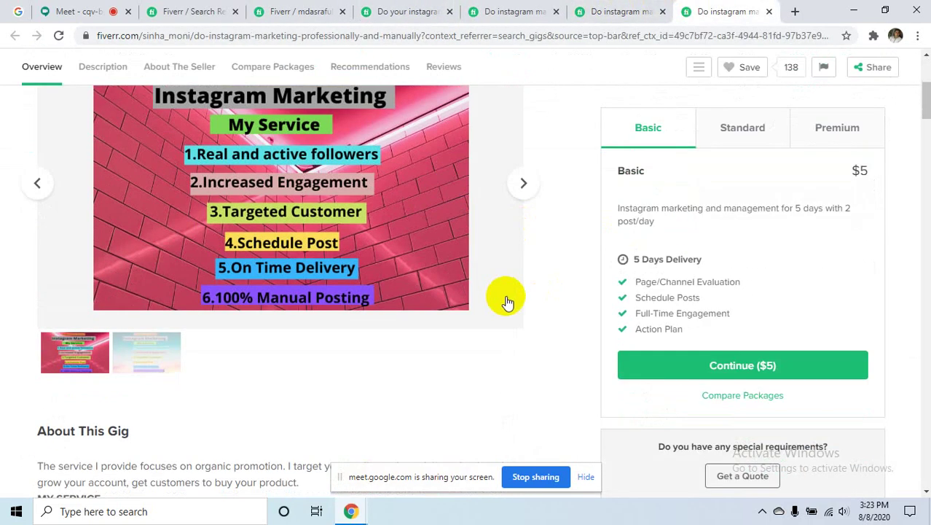
{"action": "scroll", "coordinate": [506, 301], "scroll_direction": "down", "scroll_amount": 3}
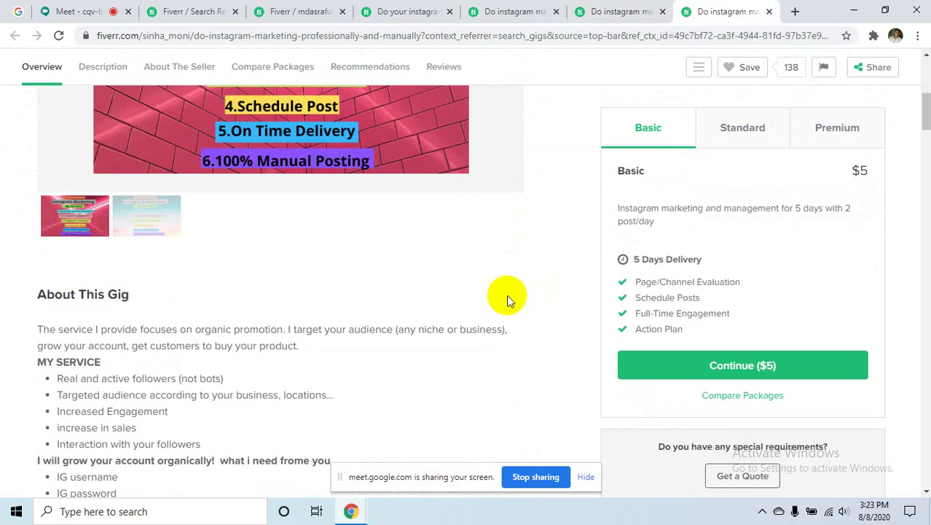
{"action": "scroll", "coordinate": [583, 286], "scroll_direction": "up", "scroll_amount": 6}
{"action": "scroll", "coordinate": [584, 283], "scroll_direction": "down", "scroll_amount": 12}
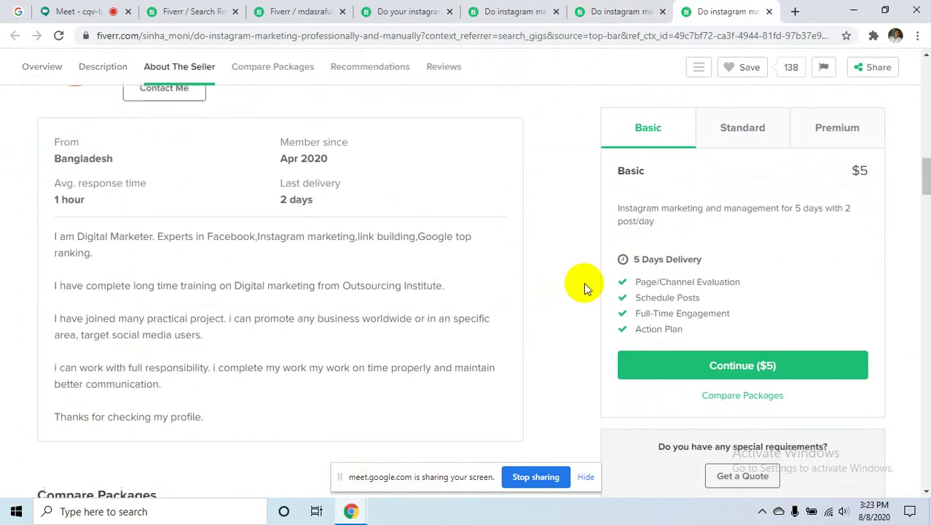
{"action": "scroll", "coordinate": [584, 282], "scroll_direction": "up", "scroll_amount": 7}
{"action": "scroll", "coordinate": [586, 279], "scroll_direction": "up", "scroll_amount": 5}
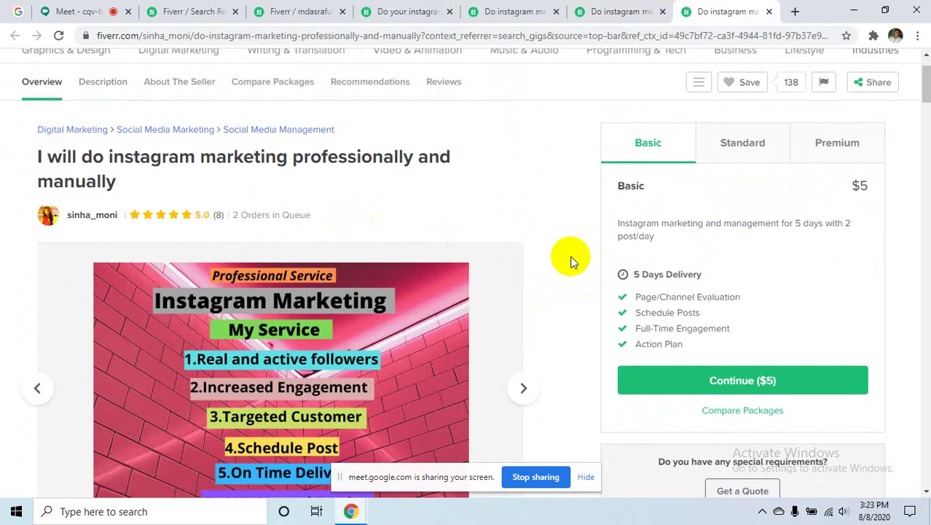
{"action": "scroll", "coordinate": [575, 277], "scroll_direction": "down", "scroll_amount": 10}
{"action": "scroll", "coordinate": [516, 309], "scroll_direction": "down", "scroll_amount": 8}
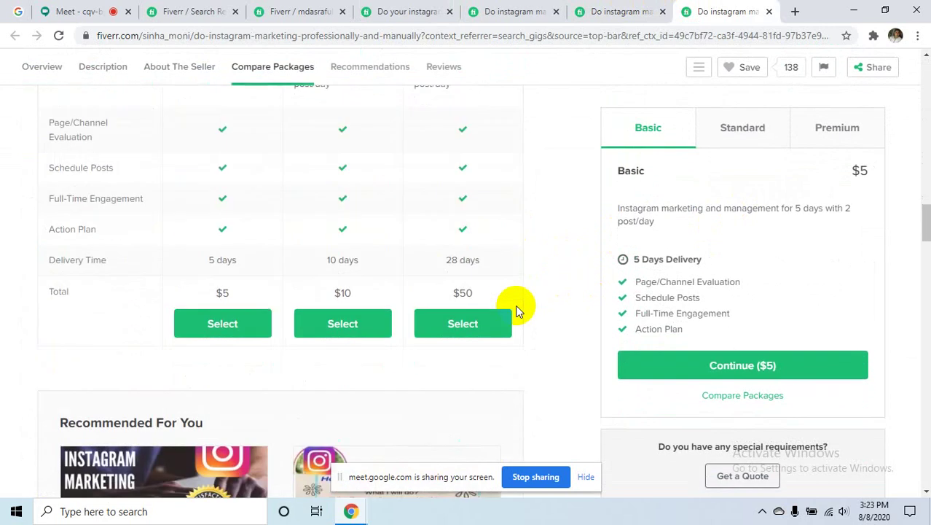
{"action": "scroll", "coordinate": [518, 311], "scroll_direction": "up", "scroll_amount": 5}
{"action": "scroll", "coordinate": [518, 311], "scroll_direction": "down", "scroll_amount": 1}
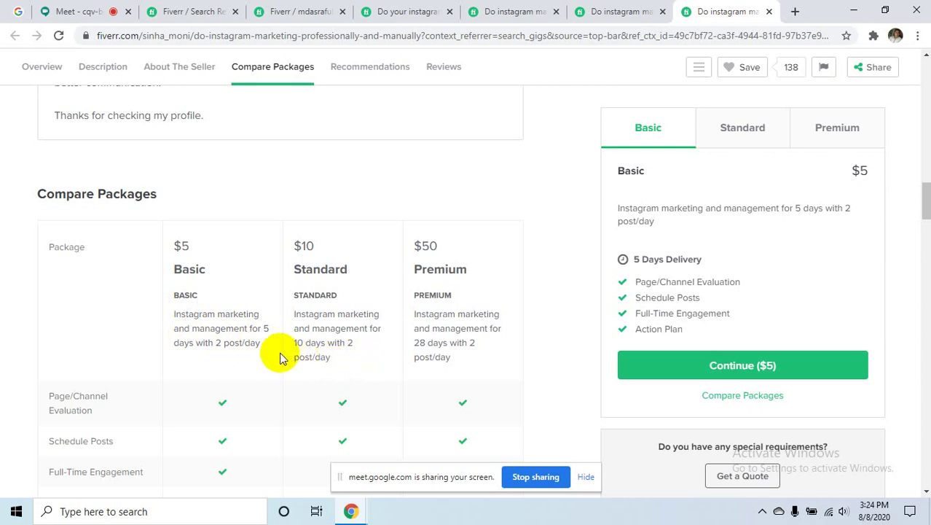
{"action": "left_click_drag", "start_coordinate": [262, 344], "coordinate": [166, 312]}
{"action": "key", "text": "ctrl+c"}
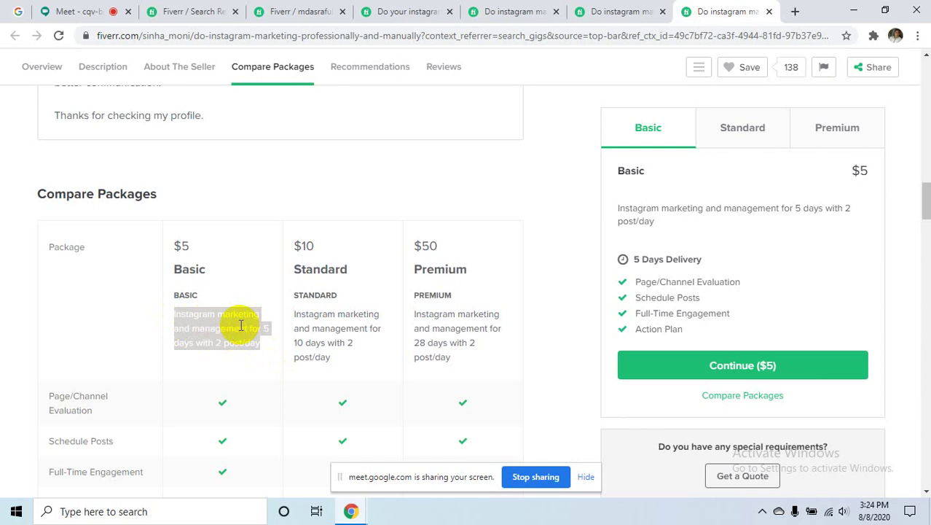
{"action": "left_click", "coordinate": [292, 11]}
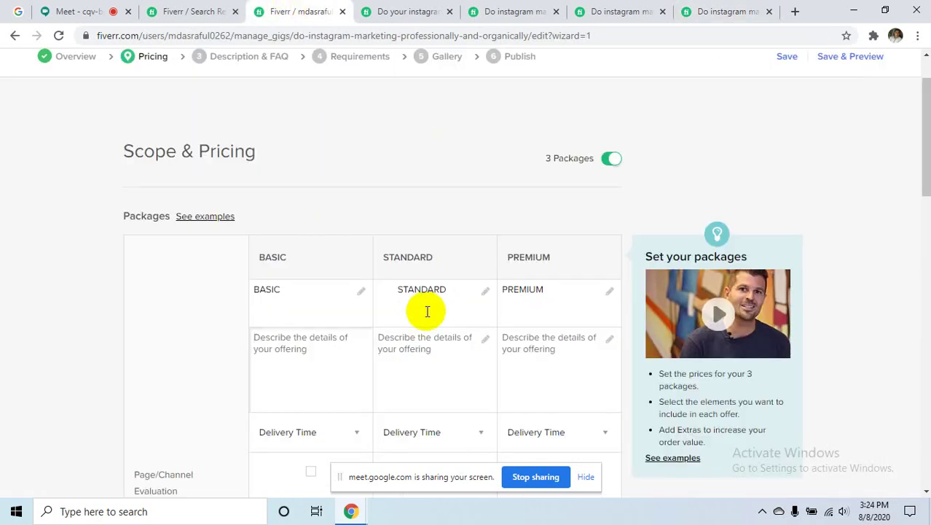
- Paste the copied 5-day Instagram marketing text as the Basic package description
{"action": "left_click", "coordinate": [326, 343]}
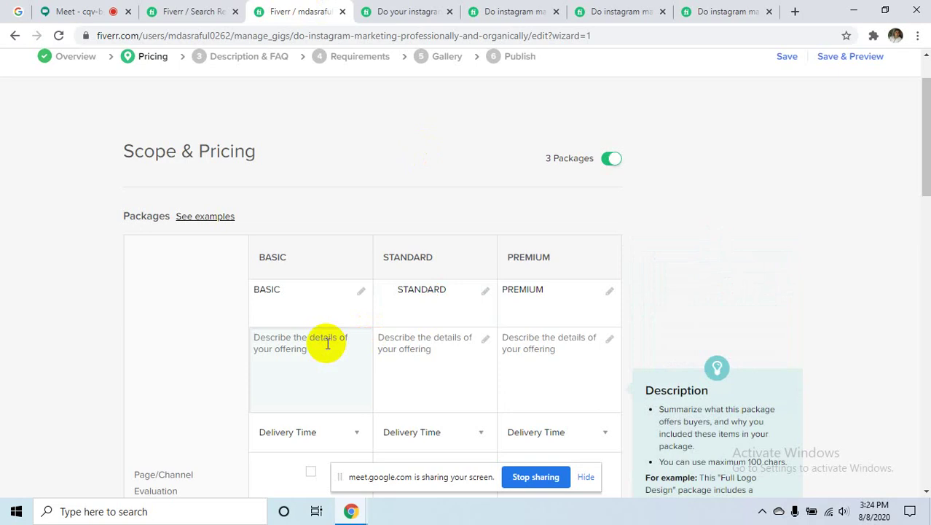
{"action": "type", "text": "I"}
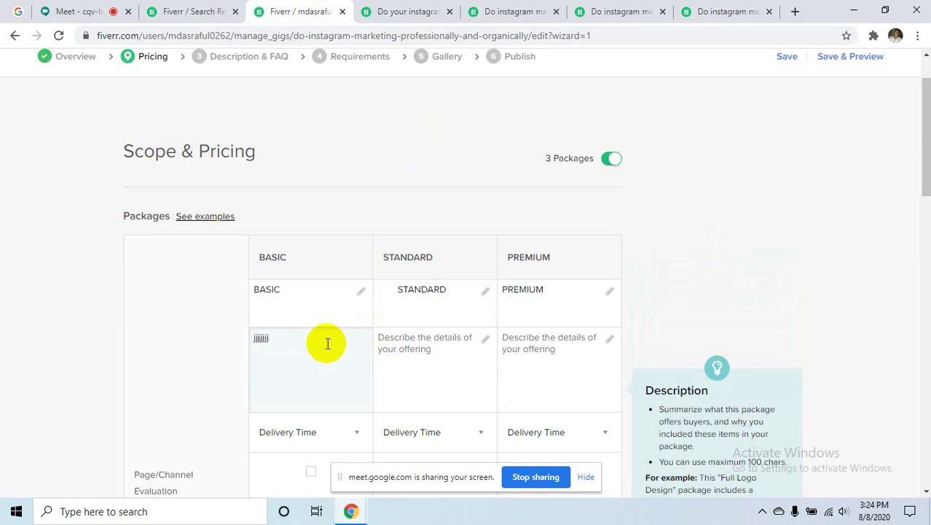
{"action": "key", "text": "BackSpace"}
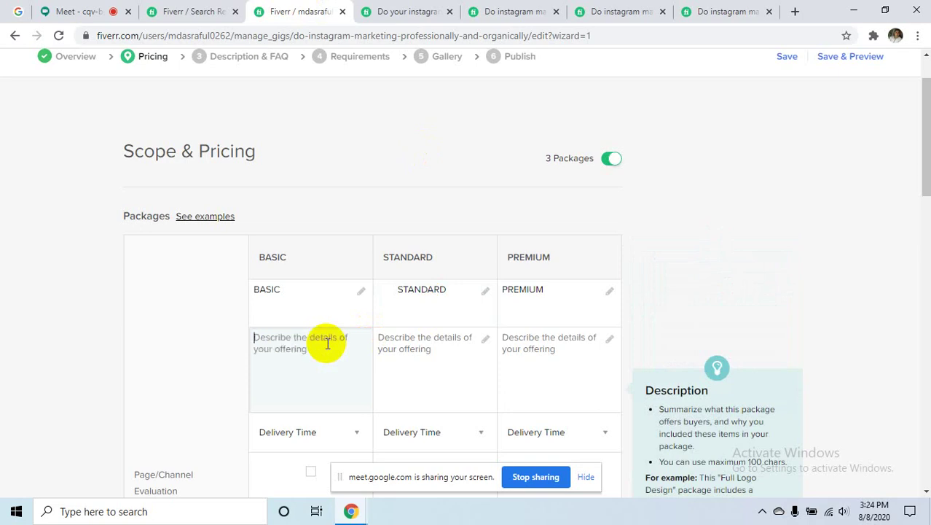
{"action": "key", "text": "ctrl+v"}
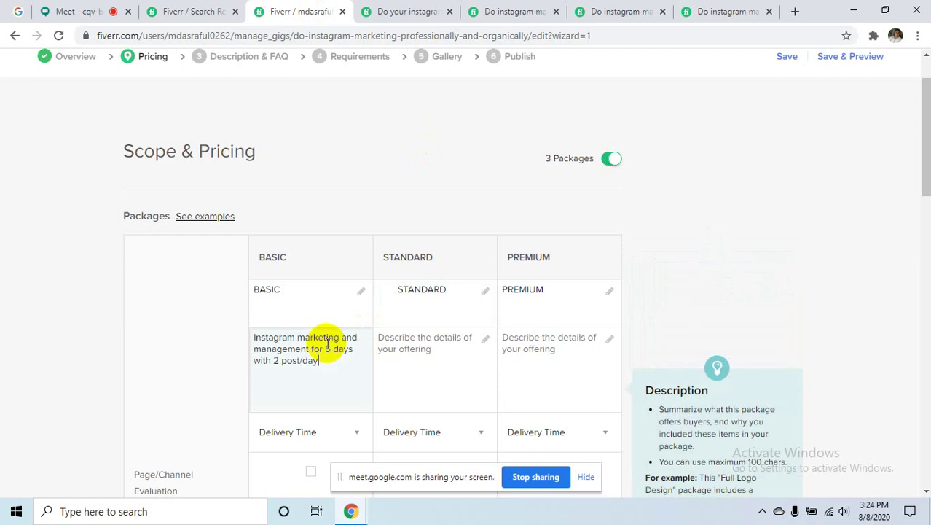
- Copy the reference gig's Standard text and paste it as the 10-day Standard description
{"action": "left_click", "coordinate": [732, 11]}
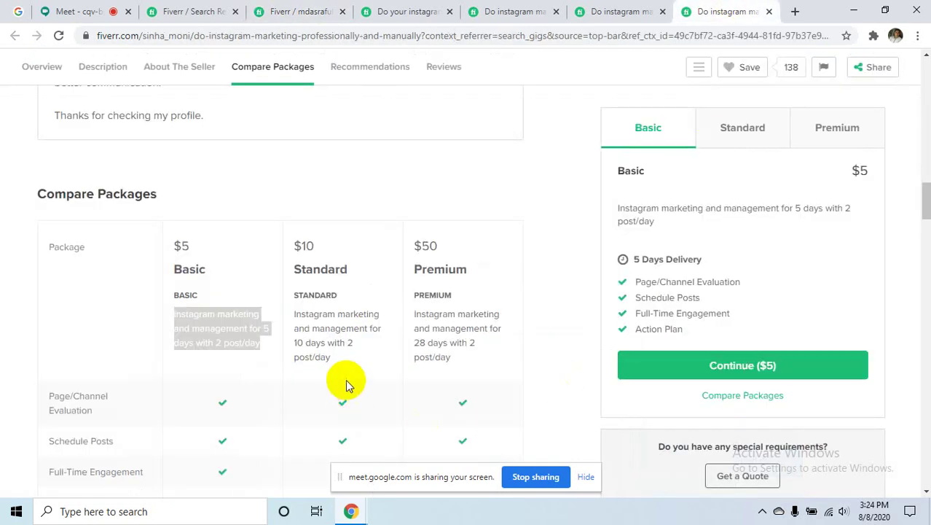
{"action": "left_click_drag", "start_coordinate": [332, 362], "coordinate": [297, 319]}
{"action": "key", "text": "ctrl+c"}
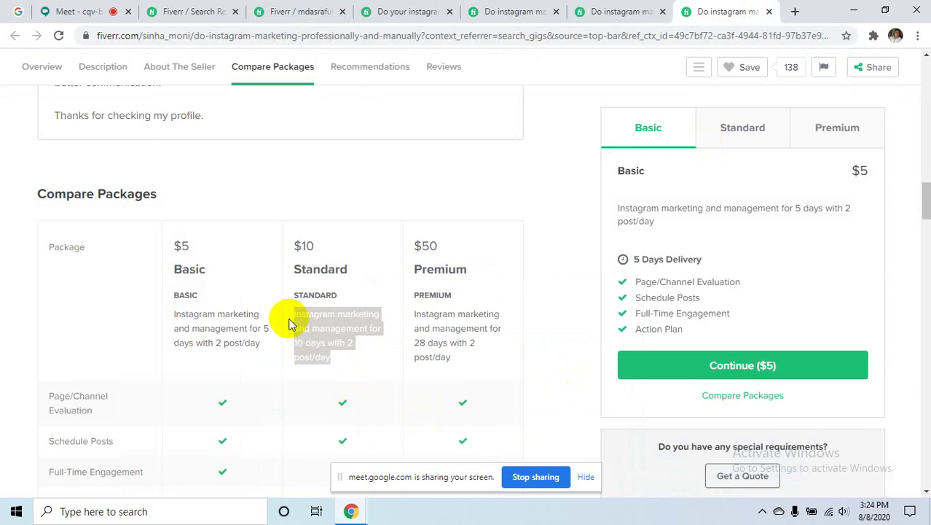
{"action": "left_click", "coordinate": [397, 10]}
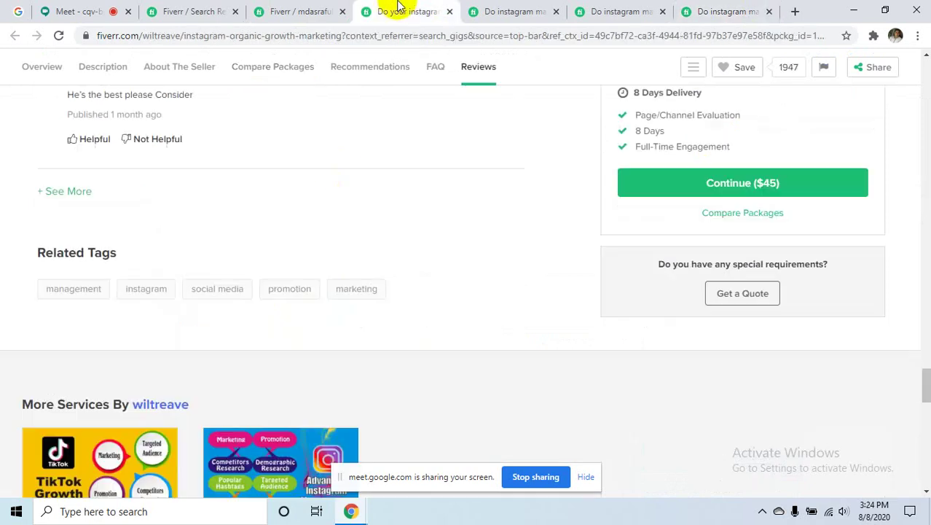
{"action": "left_click", "coordinate": [274, 11]}
{"action": "left_click", "coordinate": [421, 362]}
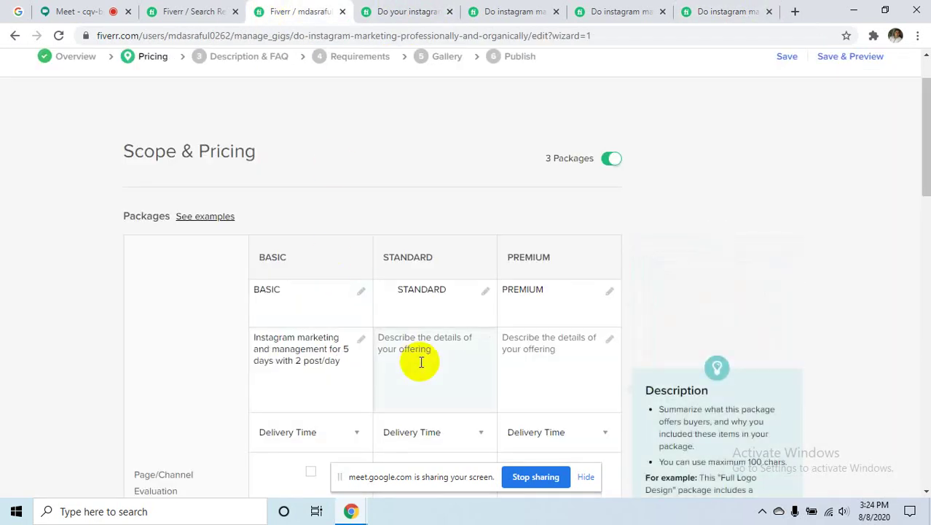
{"action": "type", "text": "jjjjj"}
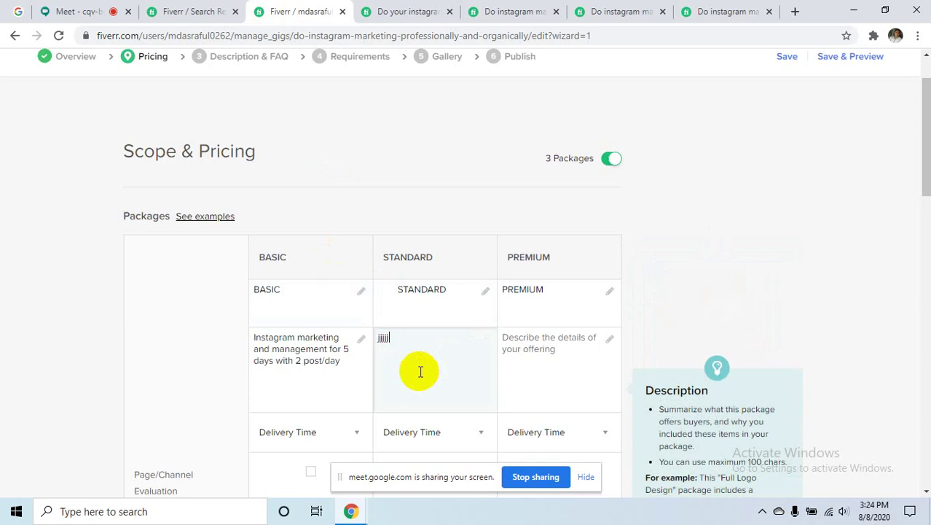
{"action": "key", "text": "BackSpace"}
{"action": "key", "text": "BackSpace"}
{"action": "key", "text": "BackSpace"}
{"action": "key", "text": "BackSpace"}
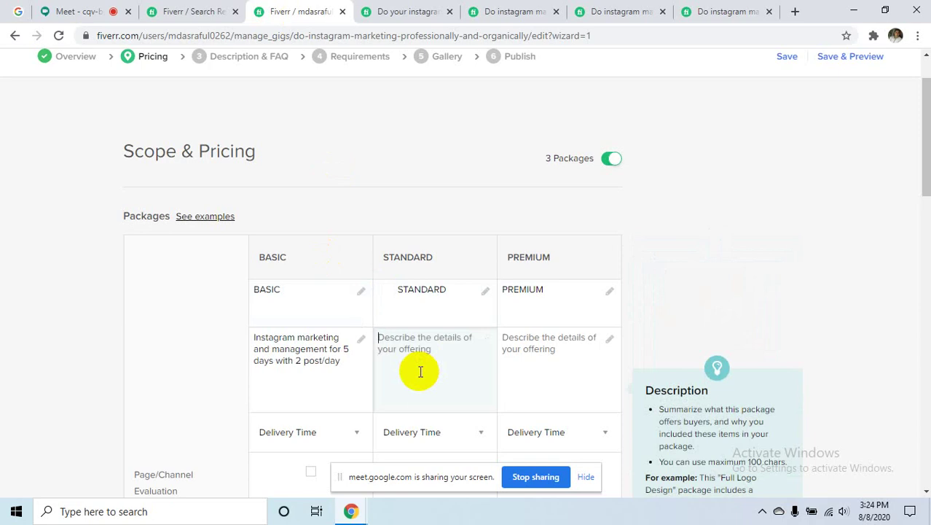
{"action": "key", "text": "ctrl+v"}
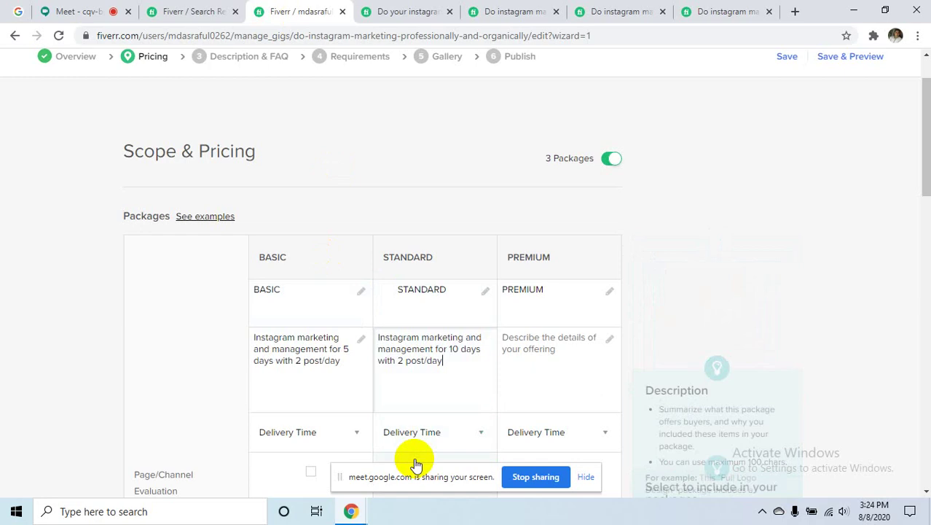
- Copy the reference gig's Premium text and paste it as the 28-day Premium description
{"action": "left_click", "coordinate": [732, 10]}
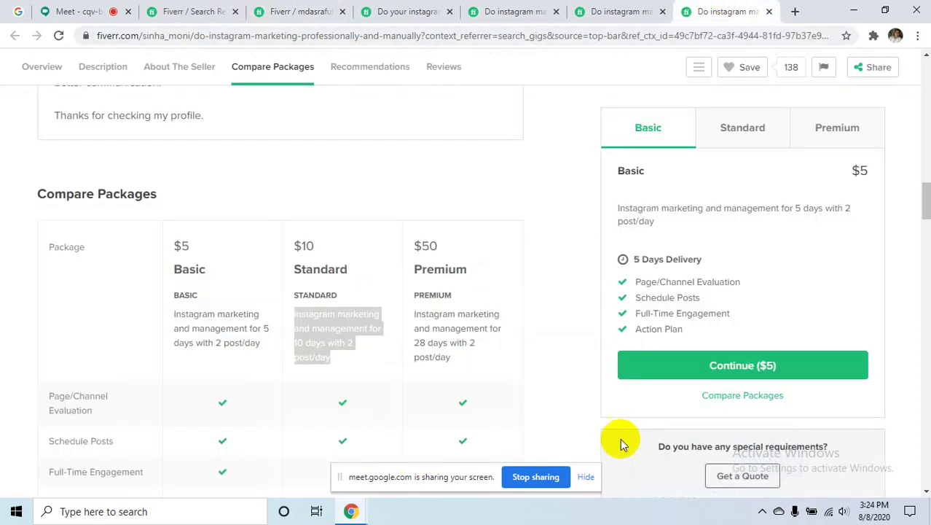
{"action": "left_click_drag", "start_coordinate": [457, 373], "coordinate": [413, 324]}
{"action": "key", "text": "ctrl+c"}
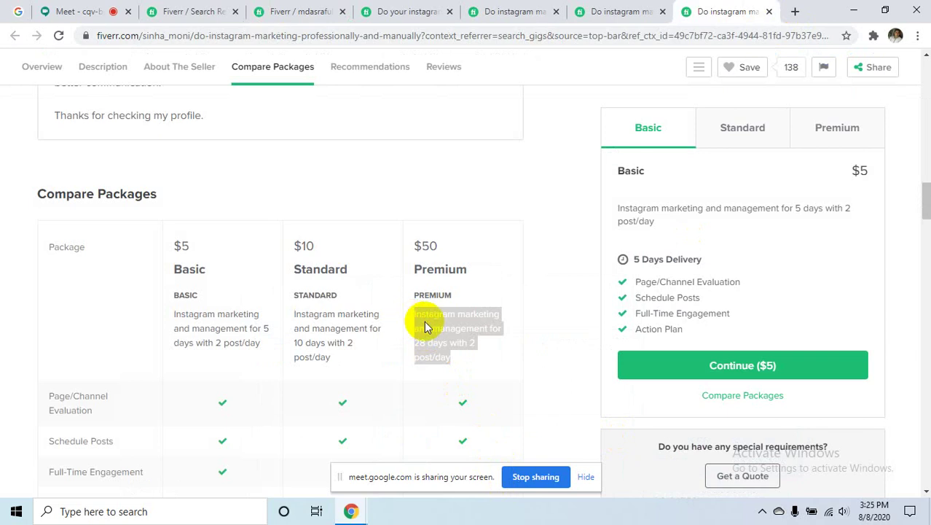
{"action": "left_click", "coordinate": [328, 18]}
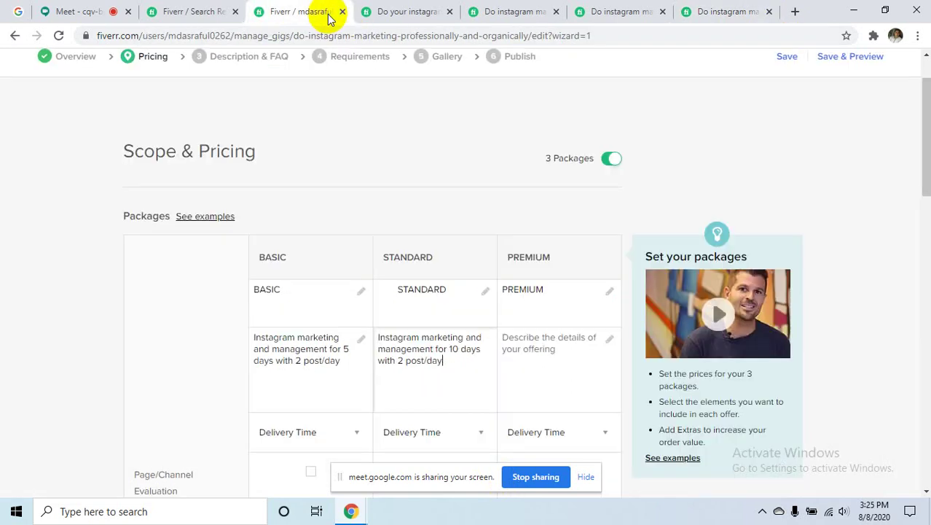
{"action": "left_click", "coordinate": [548, 365]}
{"action": "key", "text": "ctrl+v"}
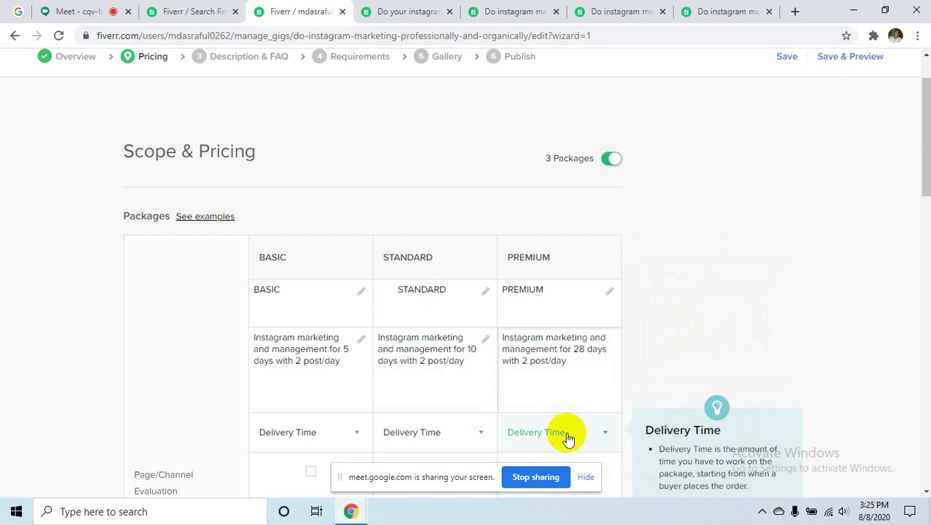
- Choose 5 Days Delivery for Basic, 10 Days for Standard and 28 Days for Premium
{"action": "scroll", "coordinate": [378, 357], "scroll_direction": "down", "scroll_amount": 3}
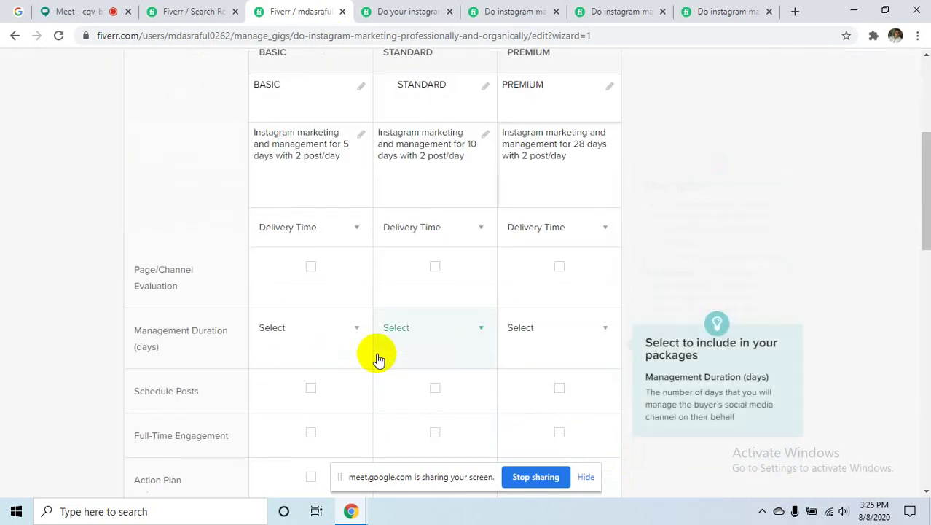
{"action": "left_click", "coordinate": [355, 237]}
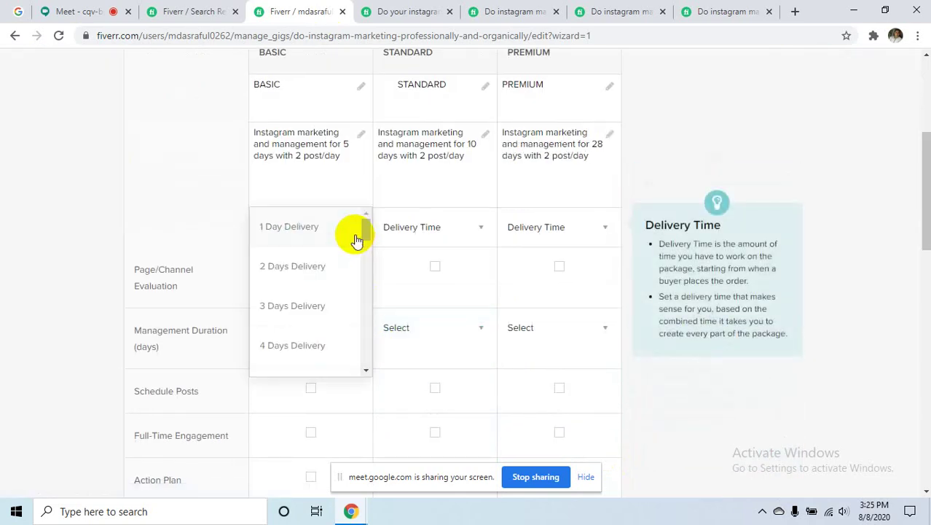
{"action": "scroll", "coordinate": [310, 300], "scroll_direction": "down", "scroll_amount": 1}
{"action": "left_click", "coordinate": [308, 318]}
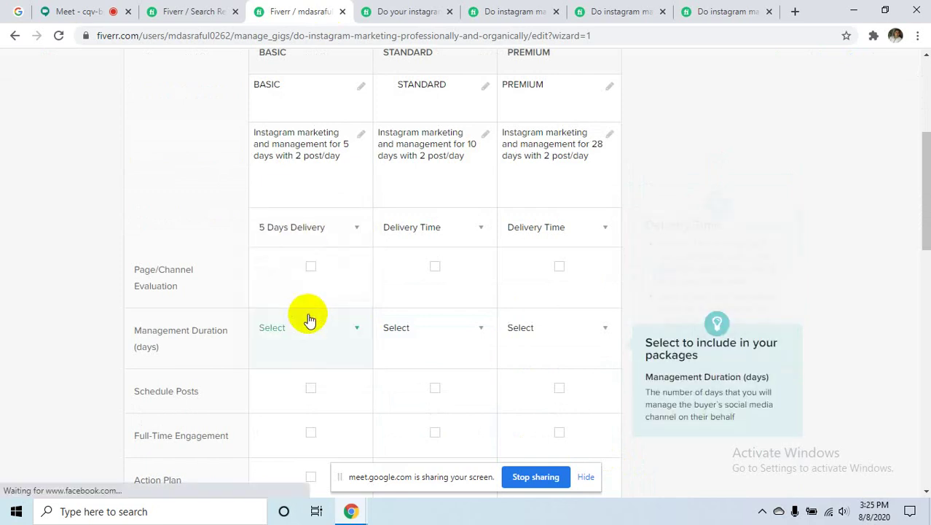
{"action": "left_click", "coordinate": [430, 231]}
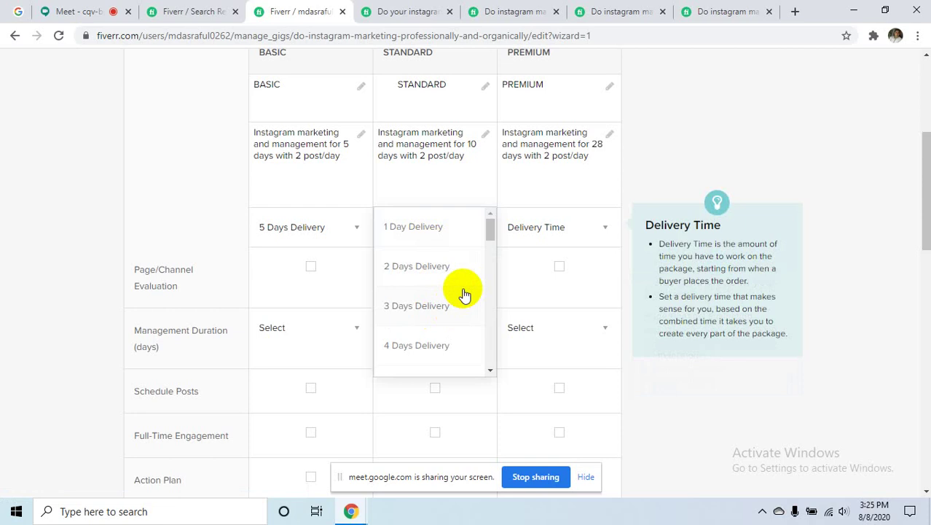
{"action": "scroll", "coordinate": [464, 294], "scroll_direction": "down", "scroll_amount": 1}
{"action": "scroll", "coordinate": [461, 306], "scroll_direction": "down", "scroll_amount": 1}
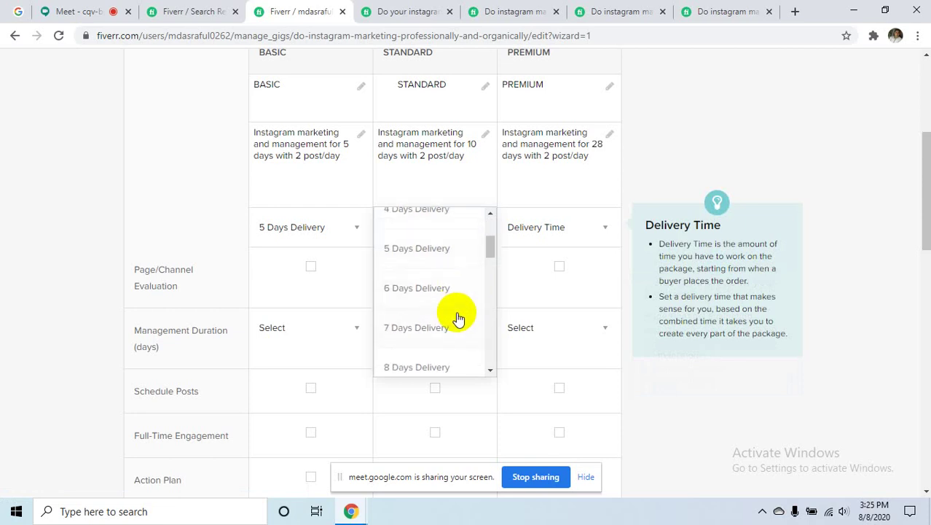
{"action": "scroll", "coordinate": [458, 318], "scroll_direction": "down", "scroll_amount": 4}
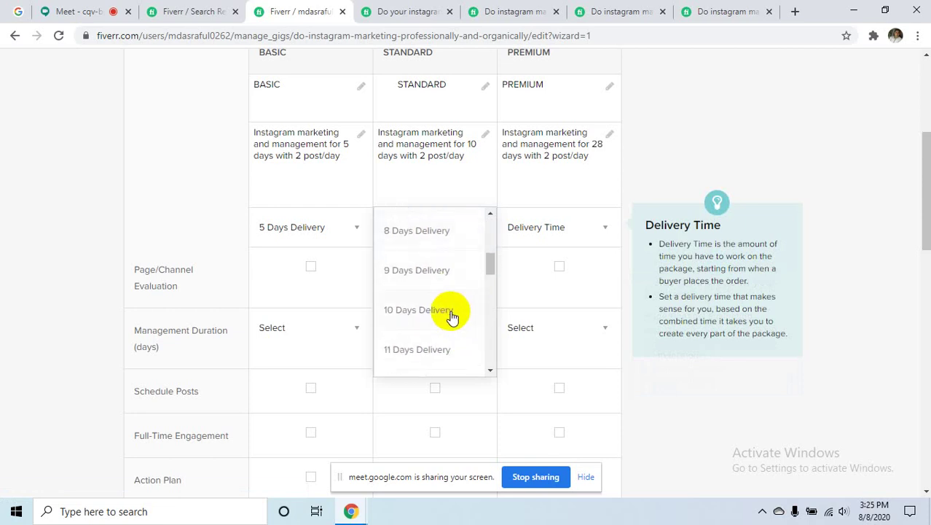
{"action": "left_click", "coordinate": [419, 310]}
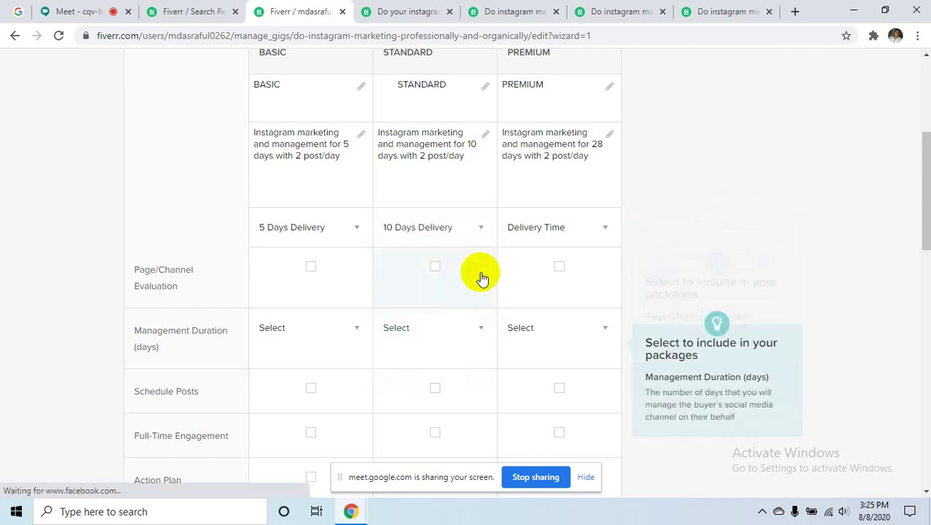
{"action": "left_click", "coordinate": [551, 230]}
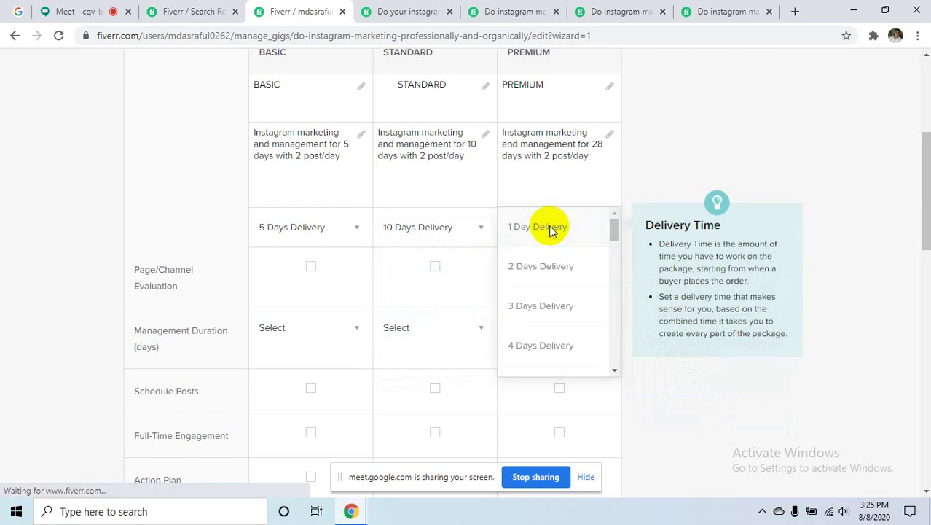
{"action": "scroll", "coordinate": [561, 298], "scroll_direction": "down", "scroll_amount": 6}
{"action": "scroll", "coordinate": [563, 300], "scroll_direction": "down", "scroll_amount": 6}
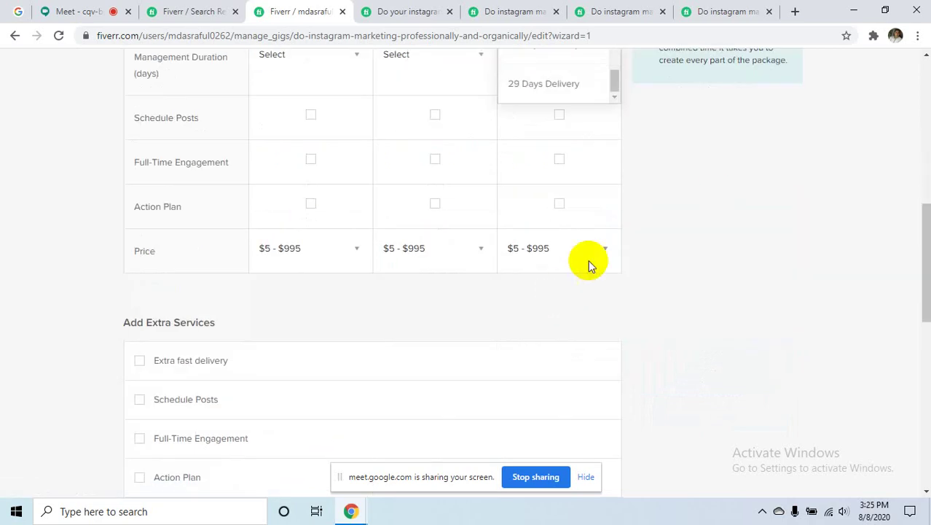
{"action": "scroll", "coordinate": [598, 222], "scroll_direction": "up", "scroll_amount": 2}
{"action": "left_click", "coordinate": [556, 200]}
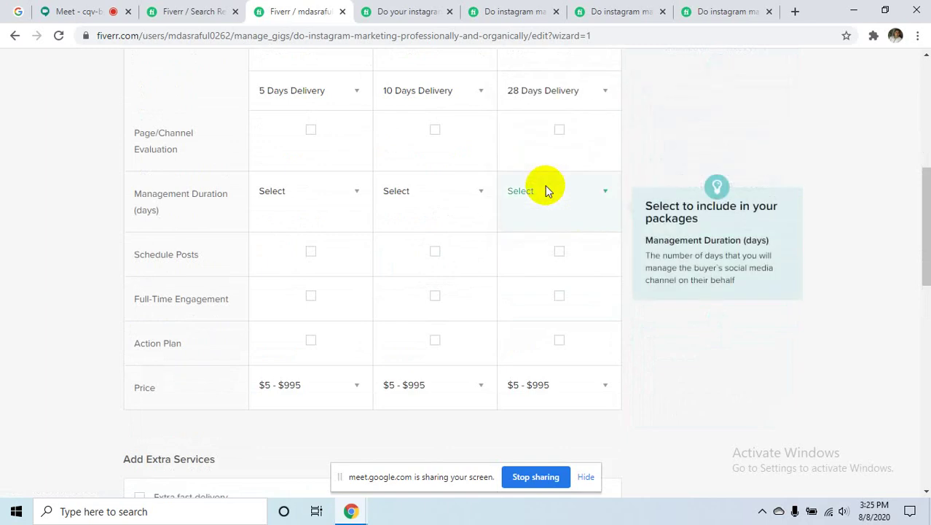
{"action": "scroll", "coordinate": [574, 226], "scroll_direction": "up", "scroll_amount": 2}
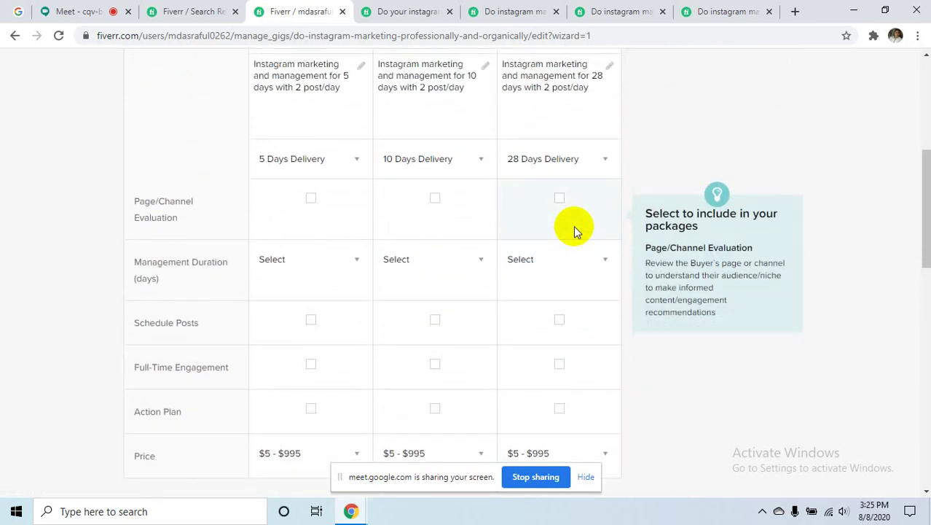
- Tick Page/Channel Evaluation and Schedule Posts for the Basic, Standard and Premium packages
{"action": "left_click", "coordinate": [326, 207]}
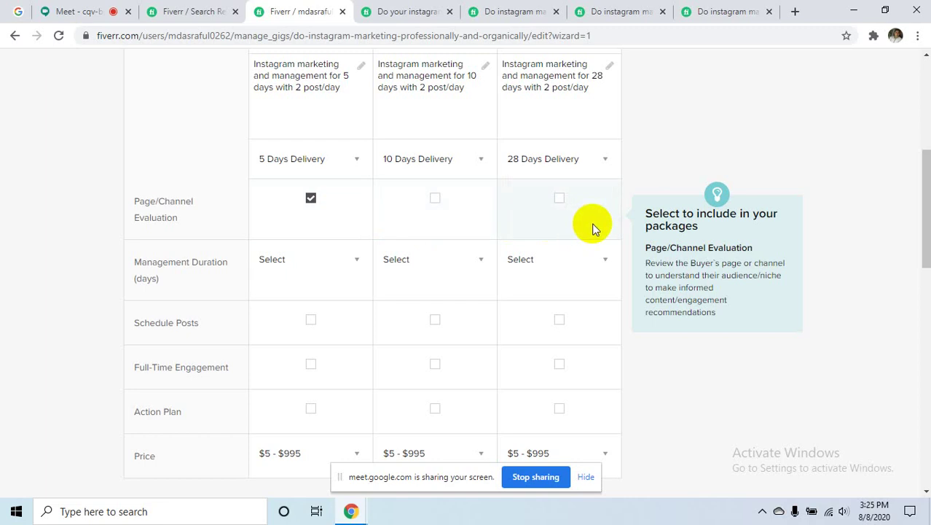
{"action": "scroll", "coordinate": [378, 200], "scroll_direction": "up", "scroll_amount": 2}
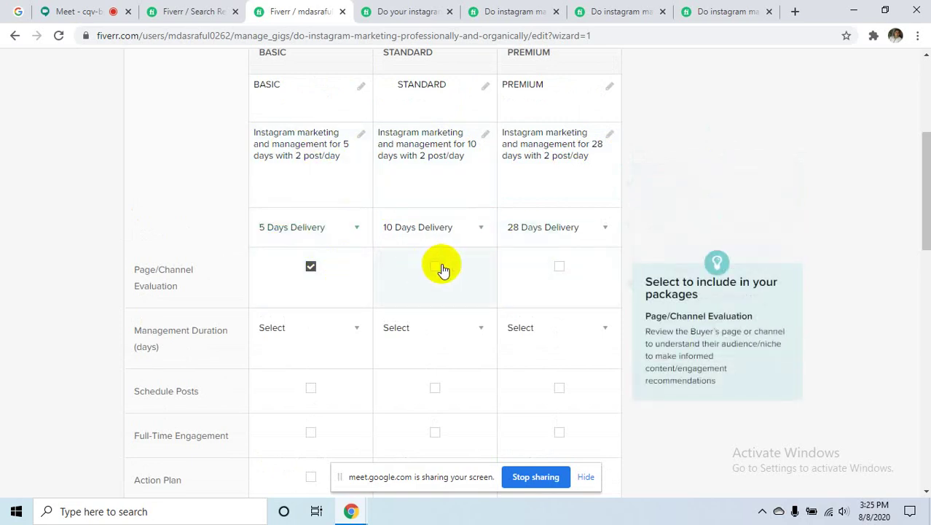
{"action": "left_click", "coordinate": [470, 269]}
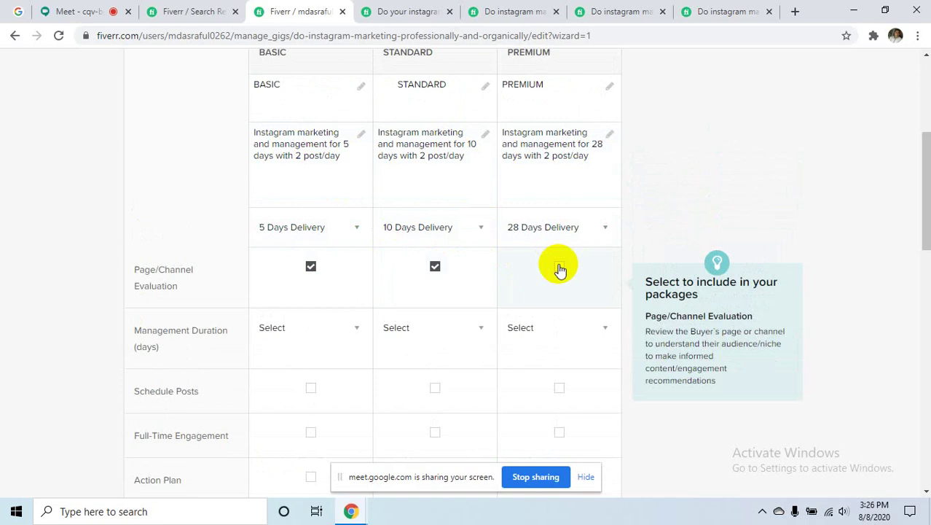
{"action": "left_click", "coordinate": [559, 268]}
{"action": "scroll", "coordinate": [306, 281], "scroll_direction": "down", "scroll_amount": 1}
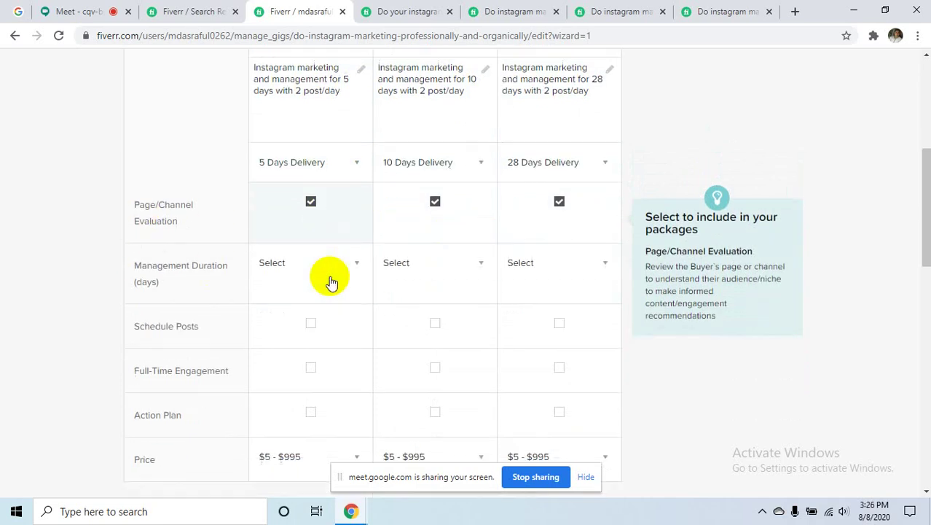
{"action": "left_click", "coordinate": [310, 319]}
{"action": "left_click", "coordinate": [435, 321]}
{"action": "left_click", "coordinate": [559, 320]}
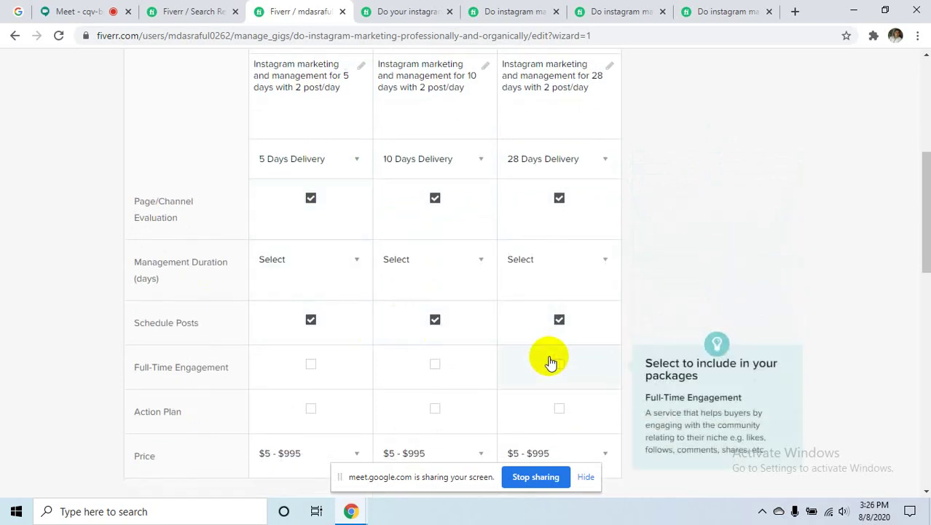
- Tick Full-Time Engagement and Action Plan for all three packages
{"action": "left_click", "coordinate": [555, 362]}
{"action": "left_click", "coordinate": [434, 364]}
{"action": "left_click", "coordinate": [312, 364]}
{"action": "scroll", "coordinate": [306, 314], "scroll_direction": "down", "scroll_amount": 3}
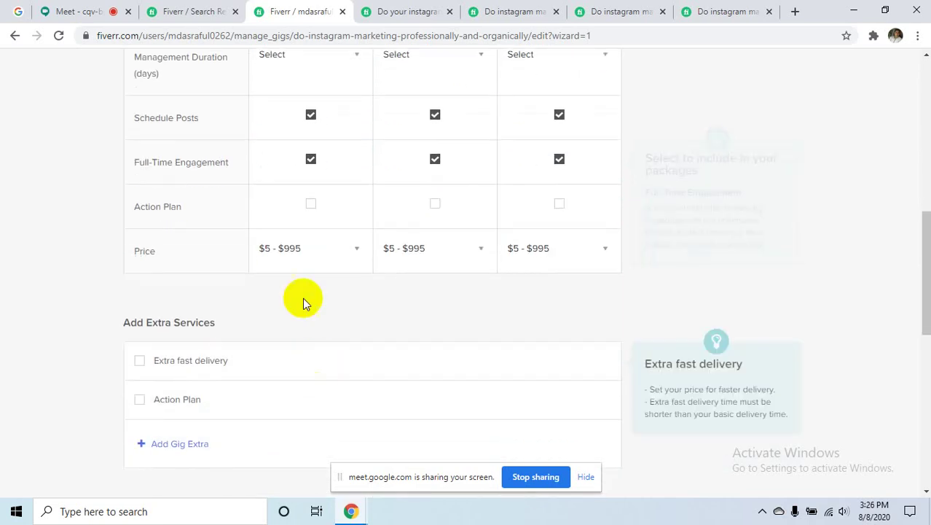
{"action": "left_click", "coordinate": [311, 203]}
{"action": "left_click", "coordinate": [435, 203]}
{"action": "left_click", "coordinate": [559, 203]}
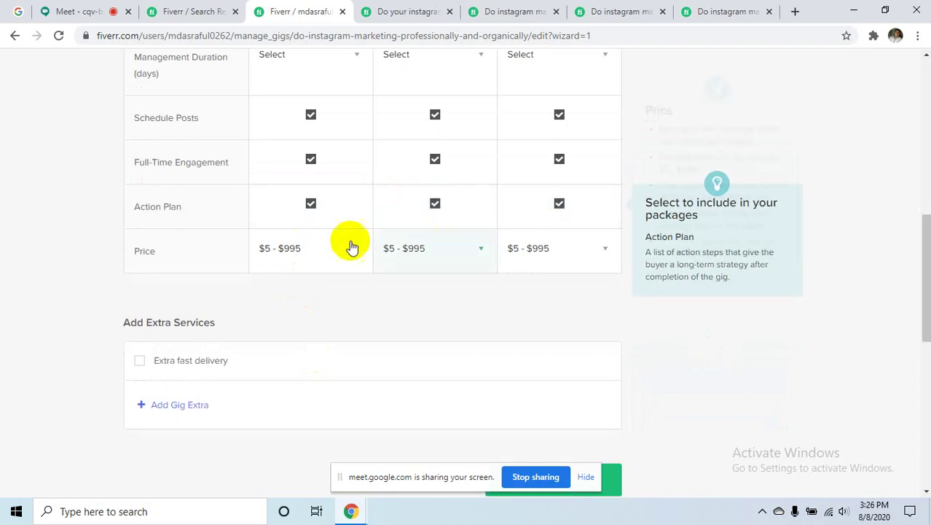
{"action": "scroll", "coordinate": [319, 270], "scroll_direction": "up", "scroll_amount": 3}
{"action": "scroll", "coordinate": [332, 270], "scroll_direction": "down", "scroll_amount": 1}
{"action": "scroll", "coordinate": [333, 270], "scroll_direction": "up", "scroll_amount": 1}
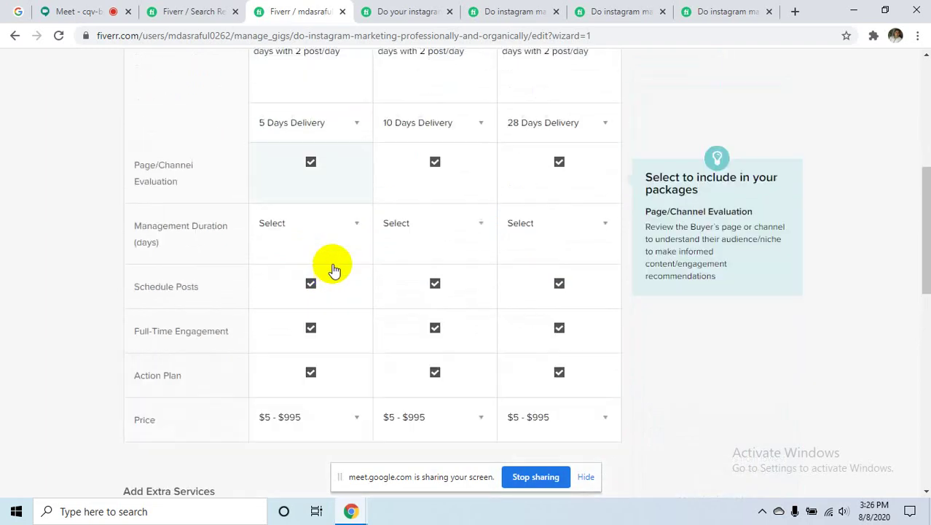
{"action": "scroll", "coordinate": [295, 178], "scroll_direction": "up", "scroll_amount": 1}
{"action": "scroll", "coordinate": [360, 255], "scroll_direction": "down", "scroll_amount": 2}
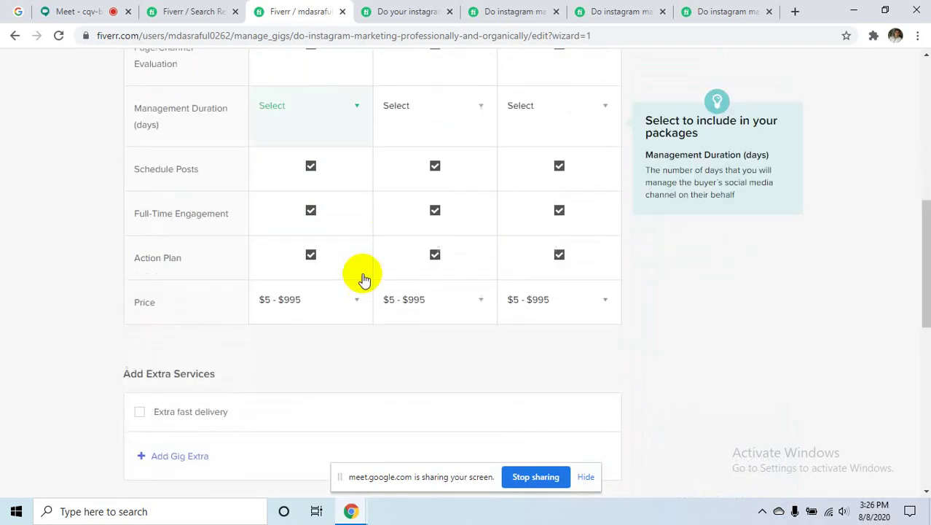
{"action": "scroll", "coordinate": [364, 279], "scroll_direction": "down", "scroll_amount": 1}
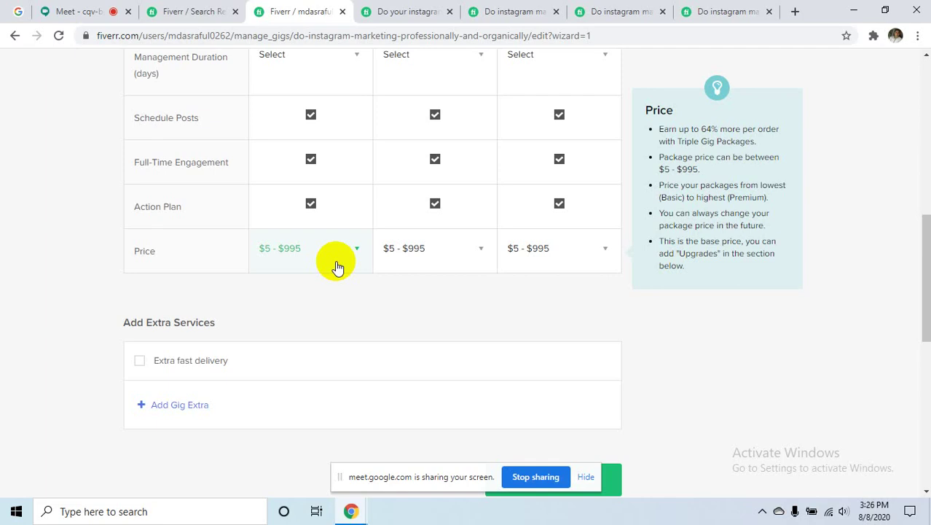
- Price the Basic package at $5 and the Standard package at $15
{"action": "left_click", "coordinate": [336, 267]}
{"action": "left_click", "coordinate": [325, 255]}
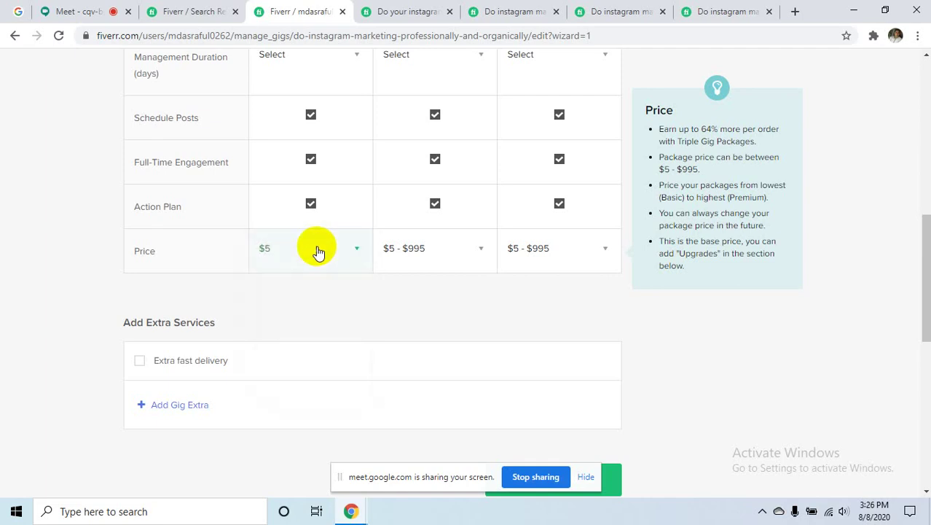
{"action": "left_click", "coordinate": [412, 251]}
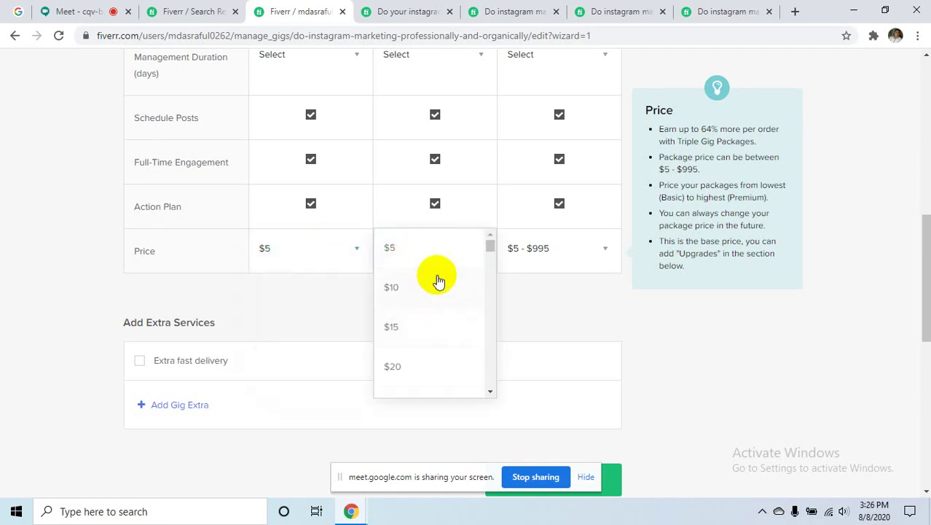
{"action": "scroll", "coordinate": [448, 182], "scroll_direction": "up", "scroll_amount": 1}
{"action": "scroll", "coordinate": [455, 175], "scroll_direction": "up", "scroll_amount": 3}
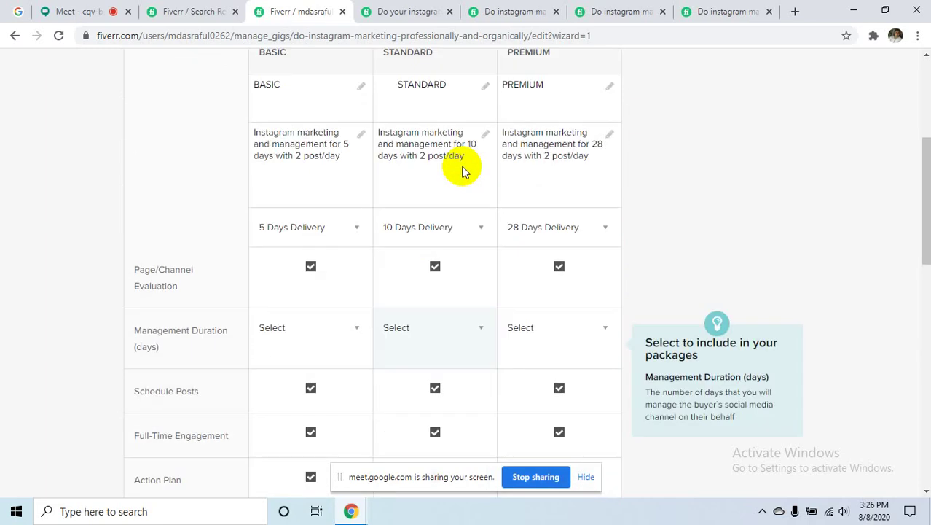
{"action": "scroll", "coordinate": [461, 169], "scroll_direction": "down", "scroll_amount": 4}
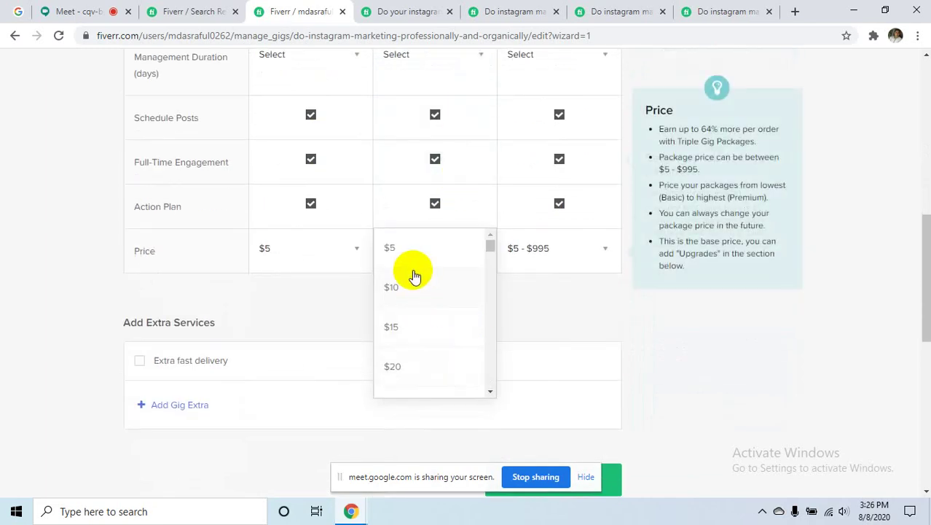
{"action": "left_click", "coordinate": [421, 333]}
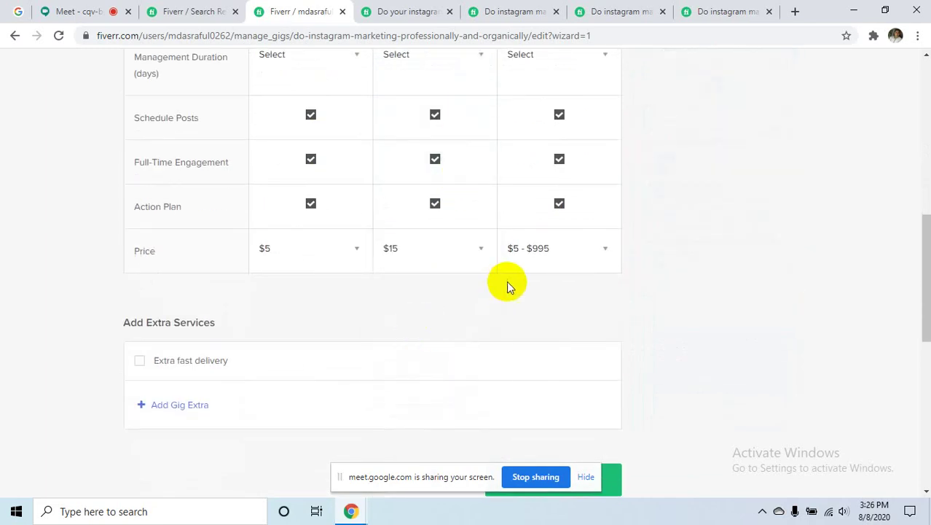
{"action": "scroll", "coordinate": [510, 276], "scroll_direction": "up", "scroll_amount": 4}
{"action": "scroll", "coordinate": [571, 191], "scroll_direction": "down", "scroll_amount": 4}
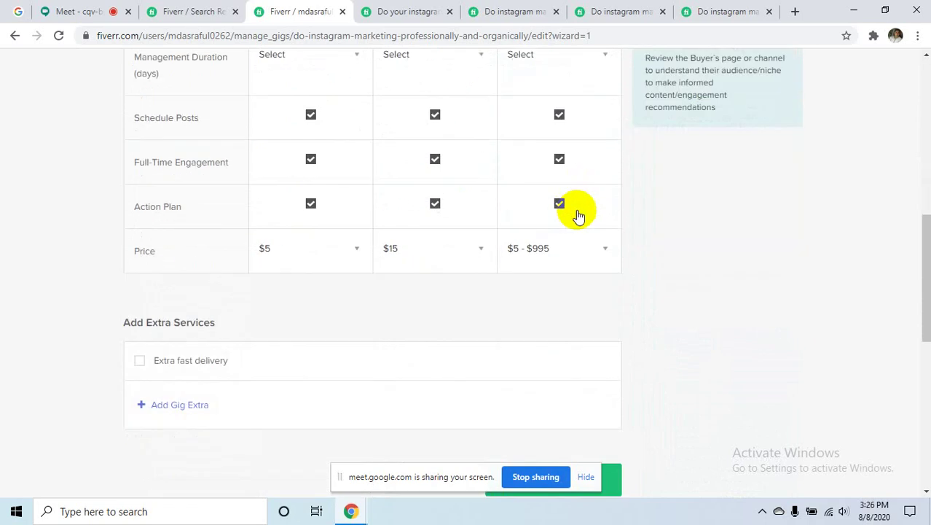
- Price the Premium package at $100
{"action": "left_click", "coordinate": [591, 267]}
{"action": "scroll", "coordinate": [564, 284], "scroll_direction": "down", "scroll_amount": 12}
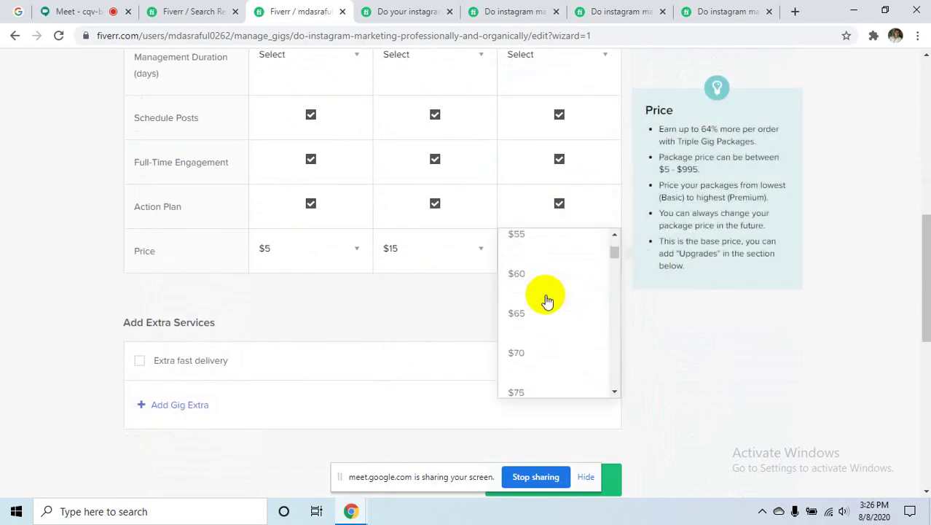
{"action": "scroll", "coordinate": [549, 303], "scroll_direction": "up", "scroll_amount": 3}
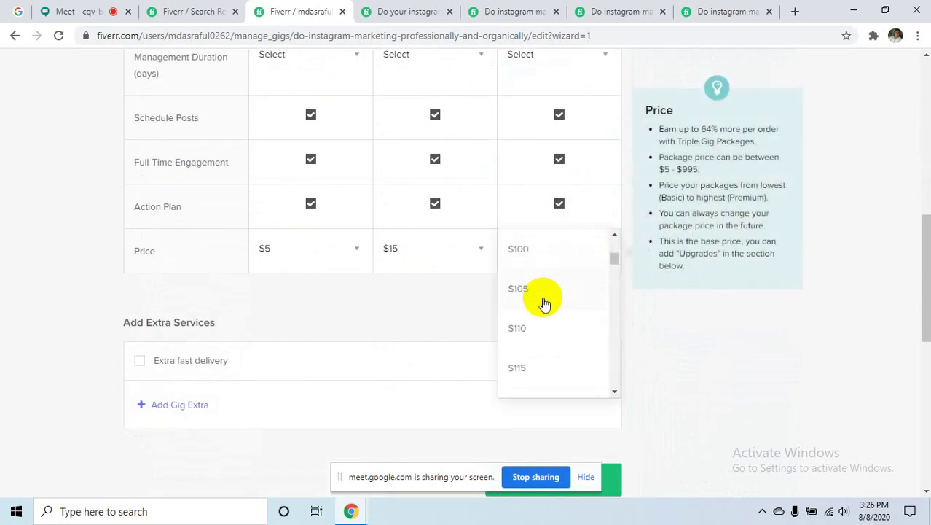
{"action": "left_click", "coordinate": [522, 330]}
{"action": "scroll", "coordinate": [582, 264], "scroll_direction": "down", "scroll_amount": 2}
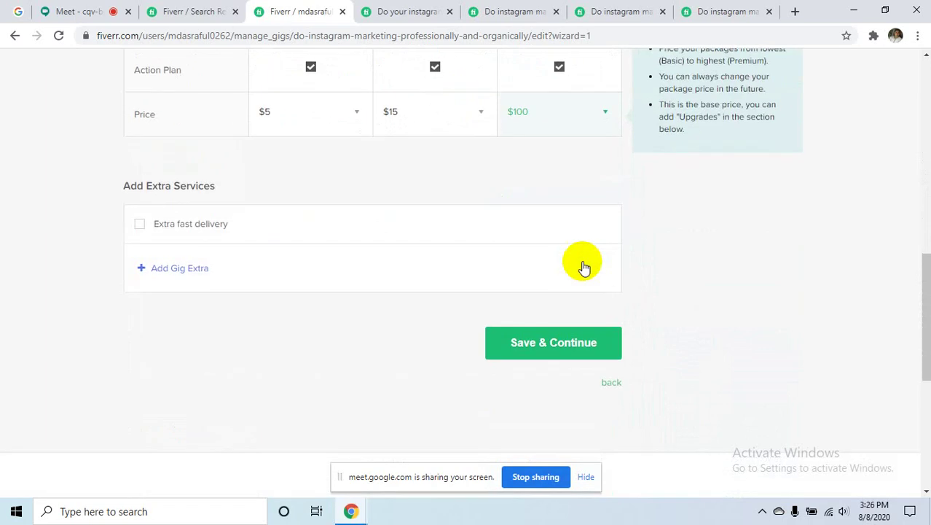
{"action": "scroll", "coordinate": [273, 299], "scroll_direction": "up", "scroll_amount": 4}
{"action": "scroll", "coordinate": [436, 254], "scroll_direction": "up", "scroll_amount": 3}
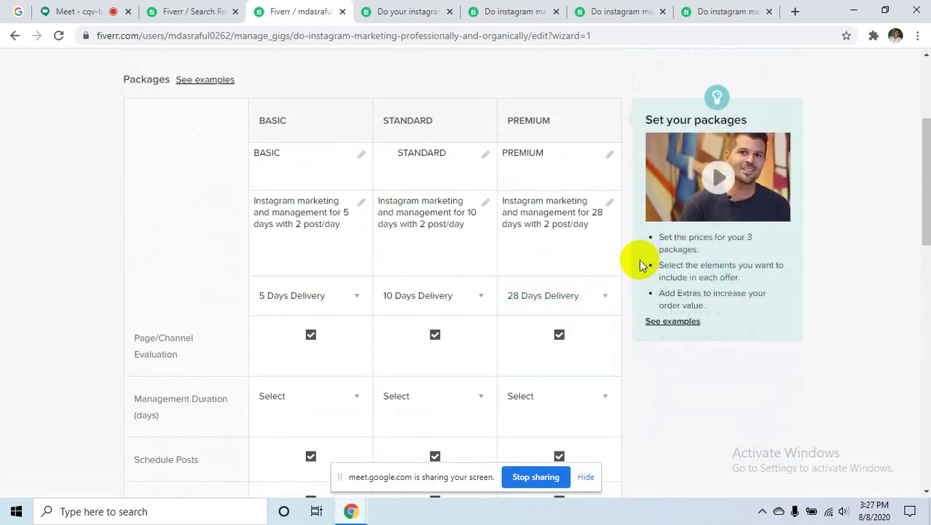
- Look over the completed packages table and Save & Continue to the Description & FAQ step
{"action": "scroll", "coordinate": [627, 328], "scroll_direction": "down", "scroll_amount": 2}
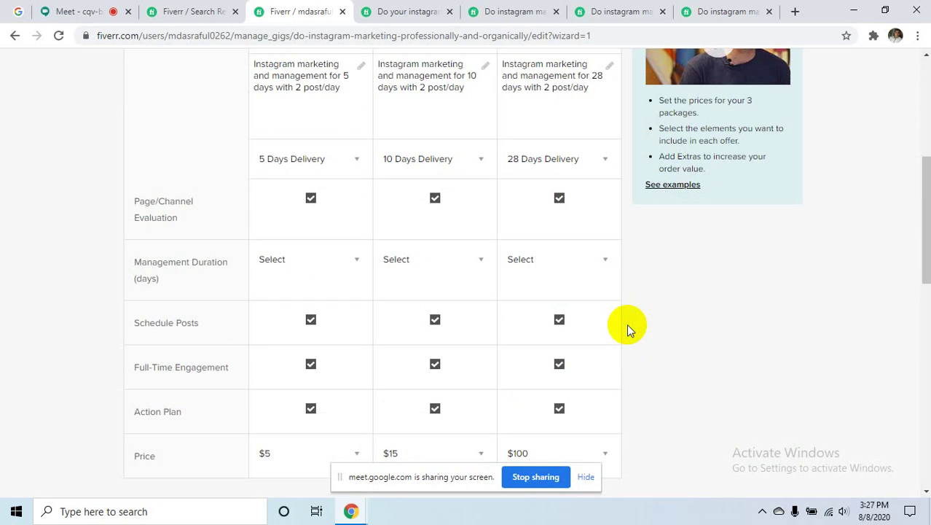
{"action": "scroll", "coordinate": [628, 330], "scroll_direction": "down", "scroll_amount": 1}
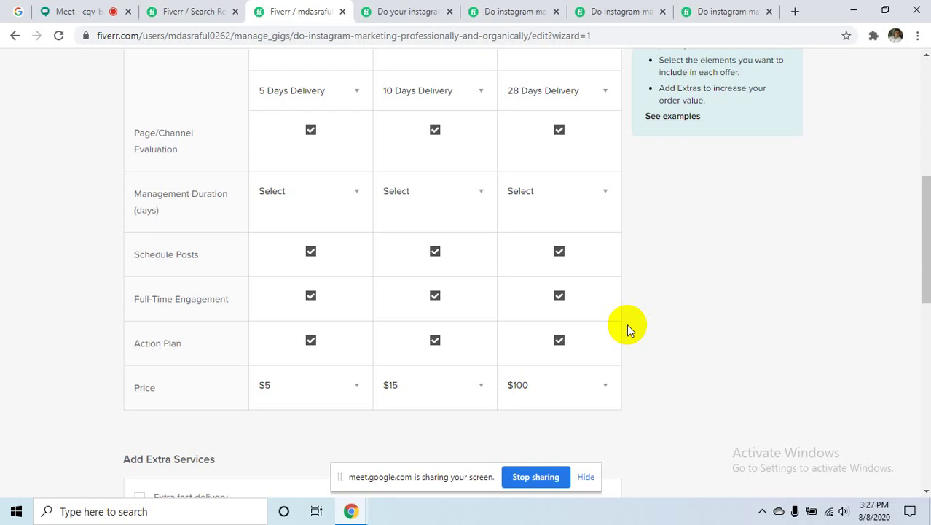
{"action": "scroll", "coordinate": [626, 324], "scroll_direction": "up", "scroll_amount": 3}
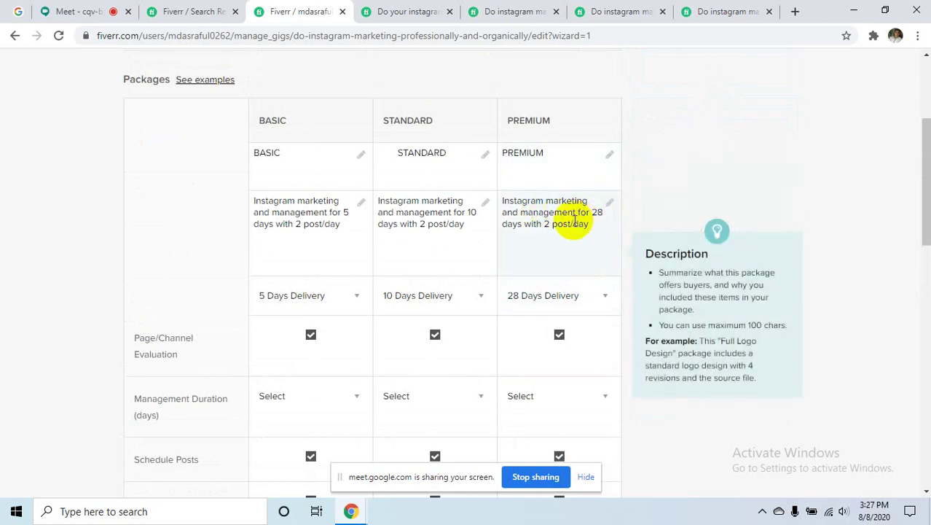
{"action": "scroll", "coordinate": [574, 223], "scroll_direction": "down", "scroll_amount": 1}
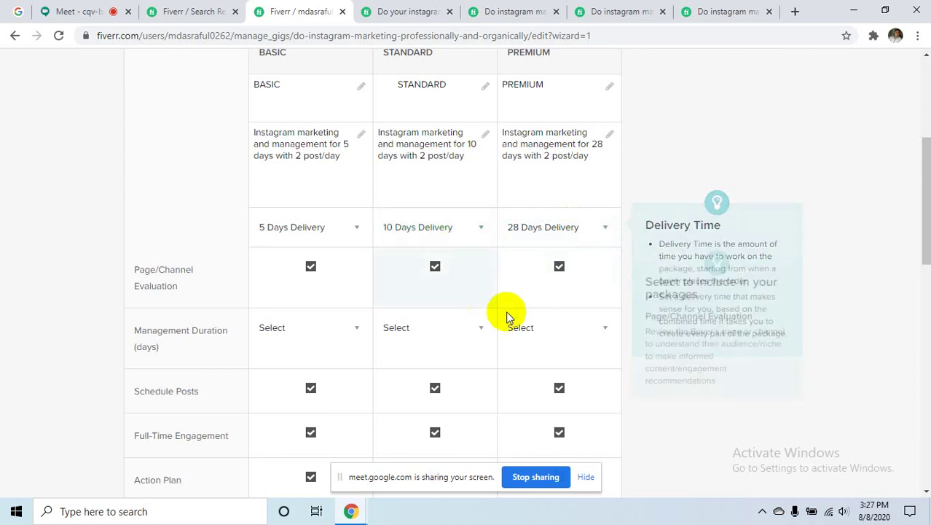
{"action": "scroll", "coordinate": [510, 315], "scroll_direction": "down", "scroll_amount": 1}
{"action": "scroll", "coordinate": [585, 298], "scroll_direction": "down", "scroll_amount": 3}
{"action": "scroll", "coordinate": [595, 285], "scroll_direction": "down", "scroll_amount": 2}
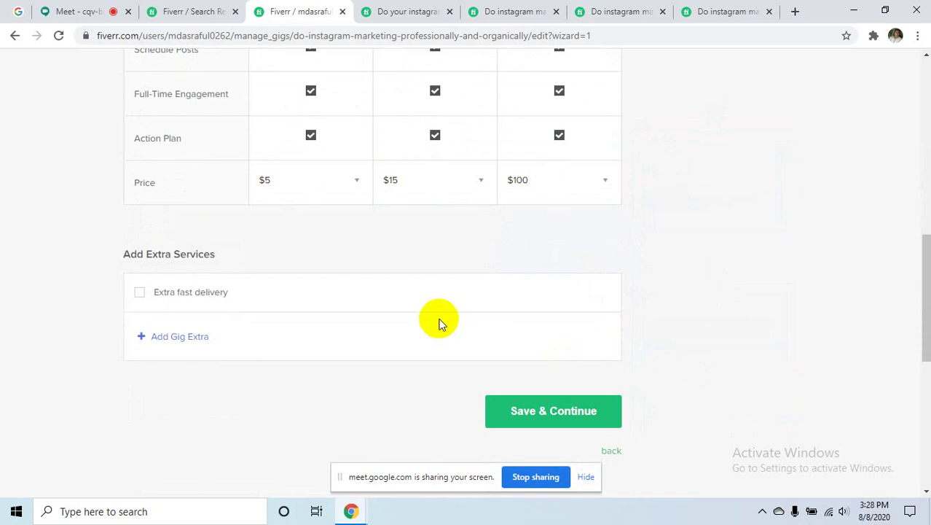
{"action": "left_click", "coordinate": [579, 412]}
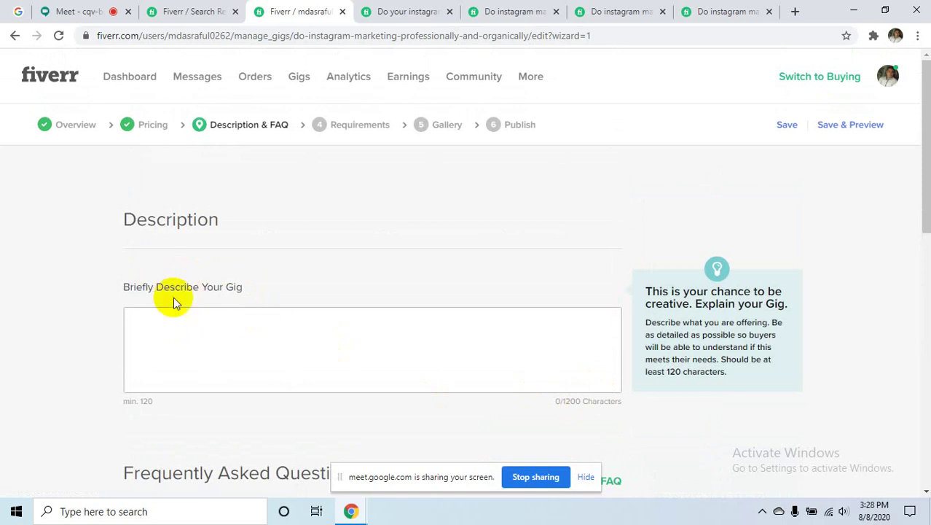
- Put the cursor in the empty 'Briefly Describe Your Gig' box, then bring up the other seller's Instagram gig for reference
{"action": "left_click", "coordinate": [257, 317]}
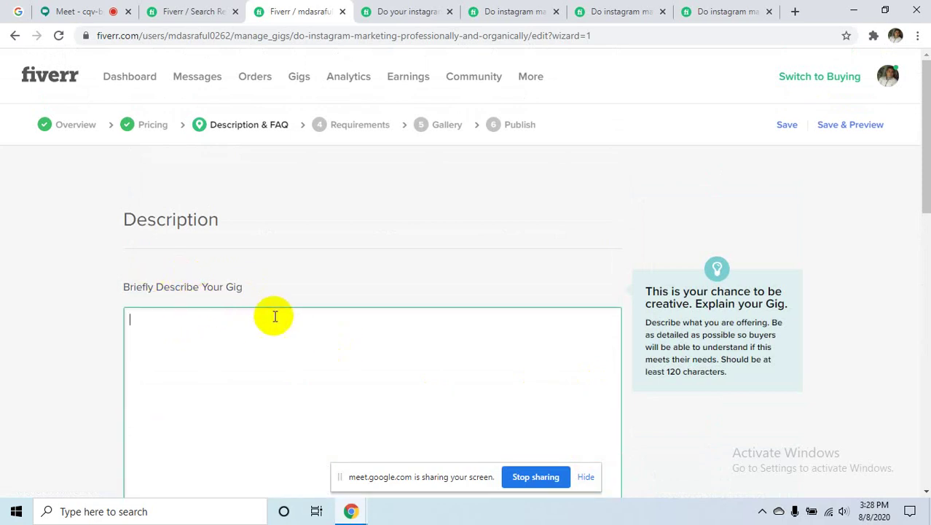
{"action": "scroll", "coordinate": [354, 332], "scroll_direction": "down", "scroll_amount": 3}
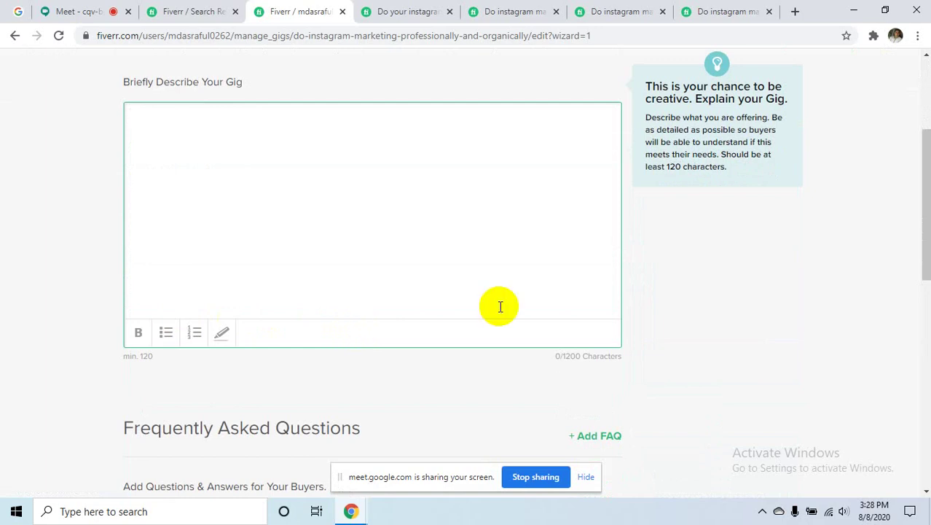
{"action": "left_click", "coordinate": [714, 10]}
- Select the full About This Gig text, from 'The service I provide…' down to 'Thank you', and copy it
{"action": "scroll", "coordinate": [371, 324], "scroll_direction": "up", "scroll_amount": 4}
{"action": "scroll", "coordinate": [379, 335], "scroll_direction": "up", "scroll_amount": 8}
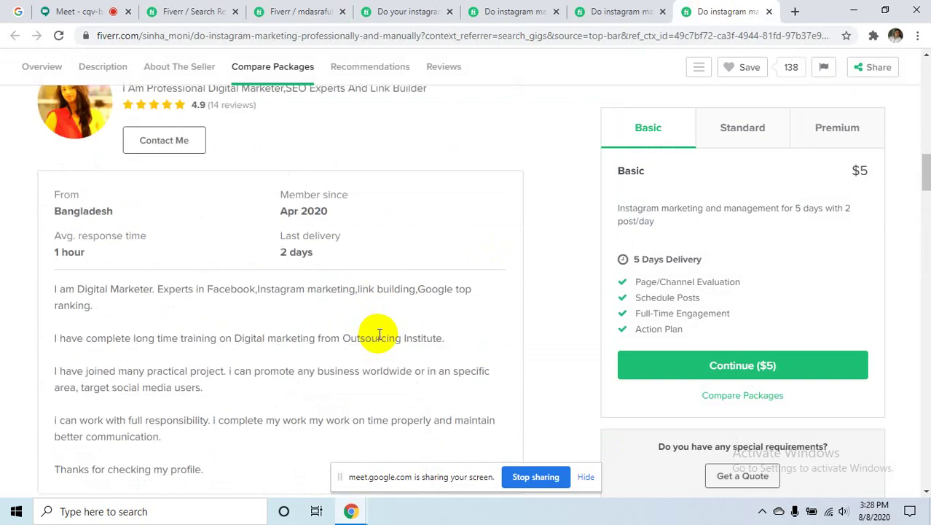
{"action": "scroll", "coordinate": [378, 333], "scroll_direction": "up", "scroll_amount": 1}
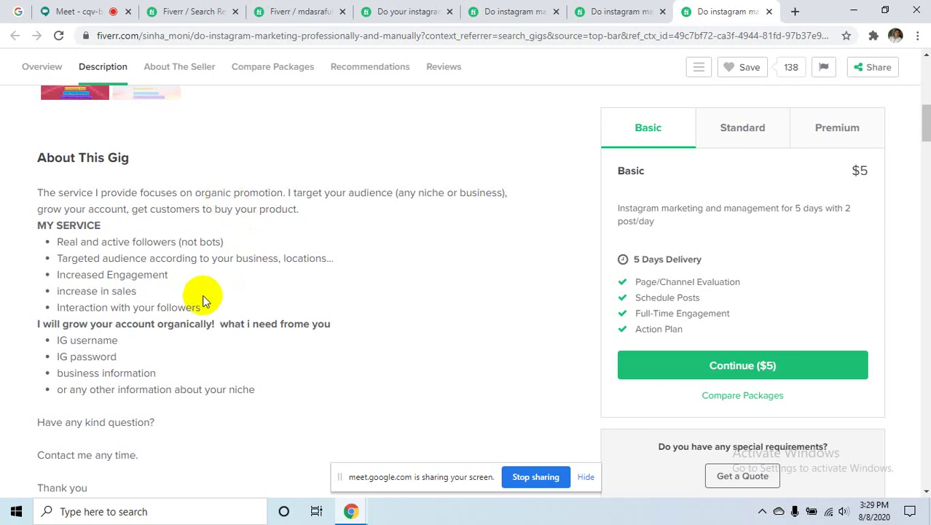
{"action": "scroll", "coordinate": [211, 297], "scroll_direction": "down", "scroll_amount": 2}
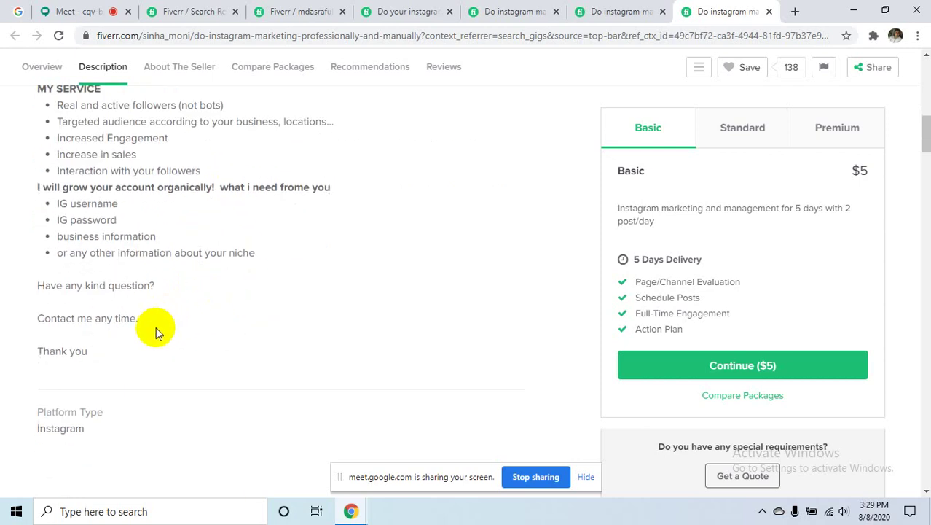
{"action": "left_click_drag", "start_coordinate": [113, 349], "coordinate": [69, 156]}
{"action": "scroll", "coordinate": [69, 174], "scroll_direction": "up", "scroll_amount": 2}
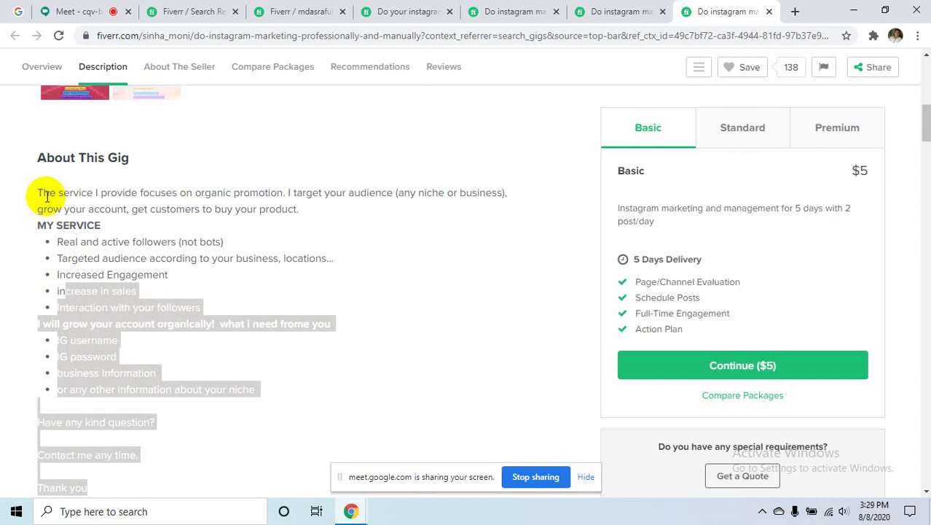
{"action": "left_click_drag", "start_coordinate": [38, 192], "coordinate": [50, 193]}
{"action": "left_click_drag", "start_coordinate": [101, 293], "coordinate": [134, 486]}
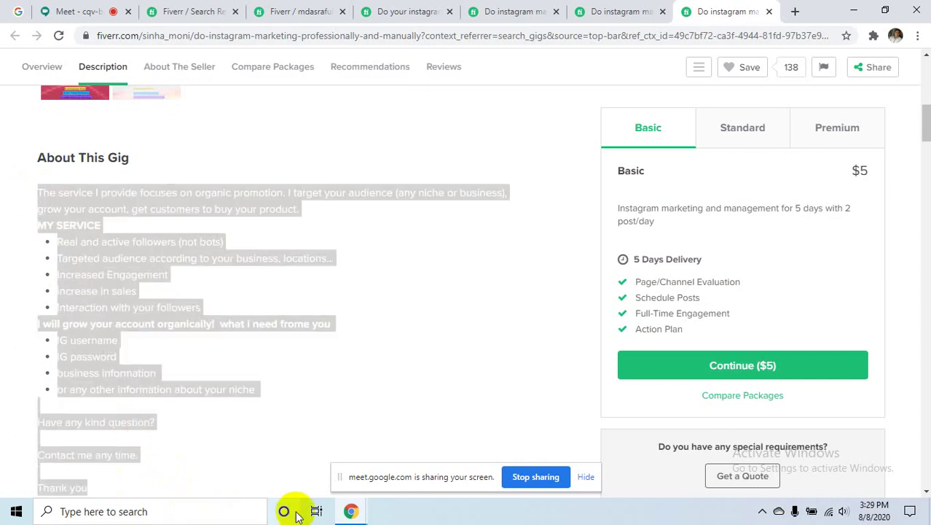
- Paste the copied text into the gig description editor and correct 'frome' to 'from'
{"action": "left_click", "coordinate": [313, 11]}
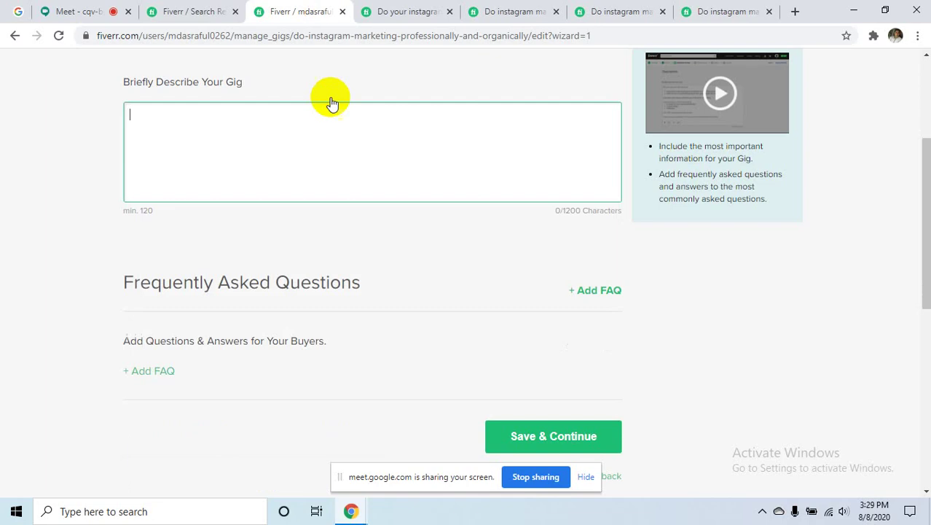
{"action": "type", "text": "dhsada"}
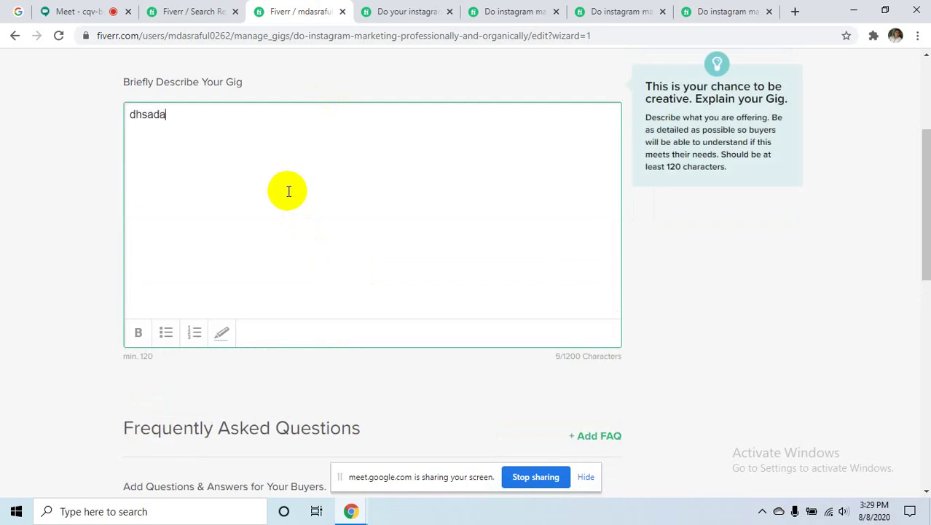
{"action": "type", "text": "sjhdksdjhskdjhsdjh"}
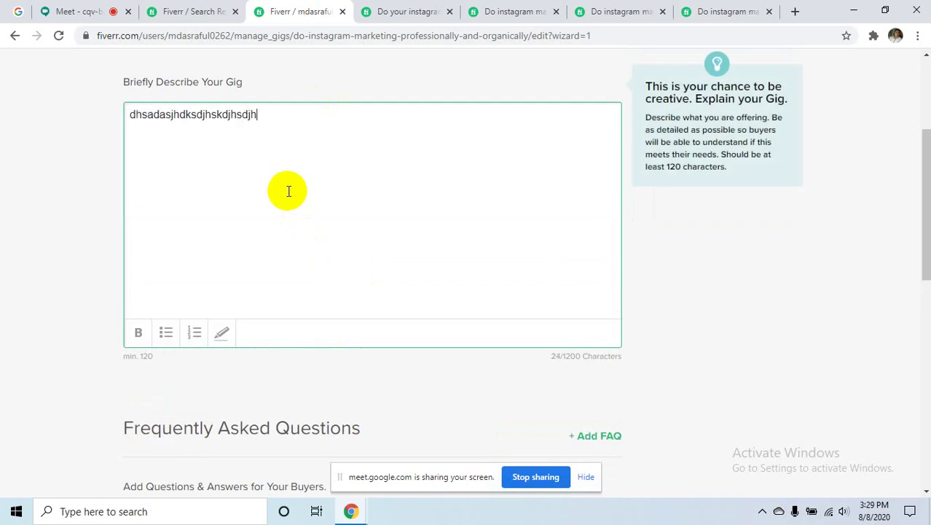
{"action": "key", "text": "BackSpace"}
{"action": "key", "text": "BackSpace"}
{"action": "key", "text": "BackSpace"}
{"action": "key", "text": "BackSpace"}
{"action": "key", "text": "BackSpace"}
{"action": "key", "text": "BackSpace"}
{"action": "key", "text": "BackSpace"}
{"action": "key", "text": "BackSpace"}
{"action": "key", "text": "BackSpace"}
{"action": "key", "text": "BackSpace"}
{"action": "key", "text": "BackSpace"}
{"action": "key", "text": "BackSpace"}
{"action": "key", "text": "BackSpace"}
{"action": "key", "text": "BackSpace"}
{"action": "key", "text": "BackSpace"}
{"action": "key", "text": "BackSpace"}
{"action": "key", "text": "BackSpace"}
{"action": "key", "text": "BackSpace"}
{"action": "key", "text": "BackSpace"}
{"action": "key", "text": "BackSpace"}
{"action": "key", "text": "BackSpace"}
{"action": "key", "text": "BackSpace"}
{"action": "key", "text": "BackSpace"}
{"action": "key", "text": "BackSpace"}
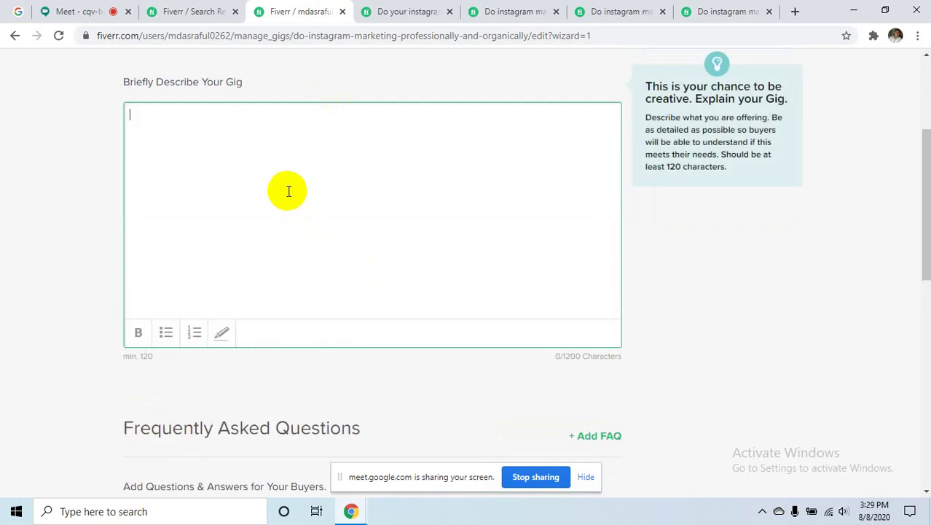
{"action": "key", "text": "ctrl+v"}
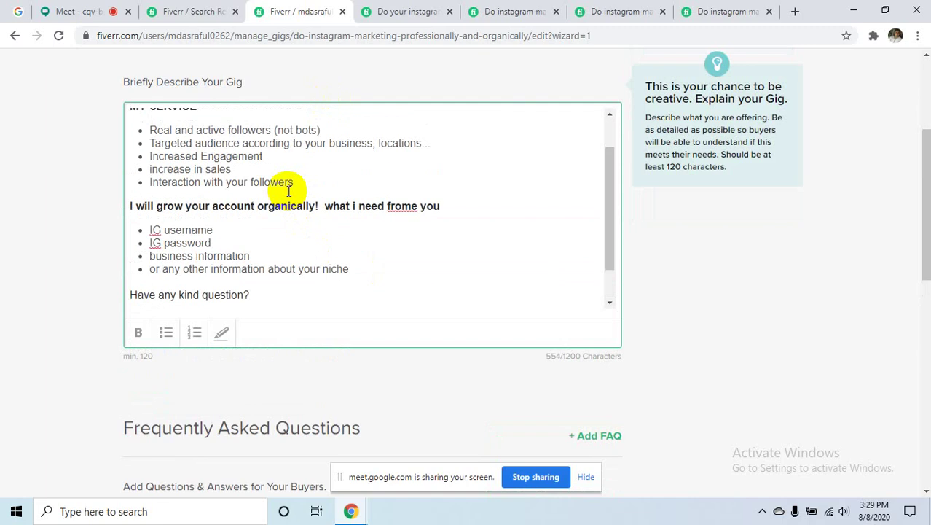
{"action": "scroll", "coordinate": [289, 191], "scroll_direction": "up", "scroll_amount": 2}
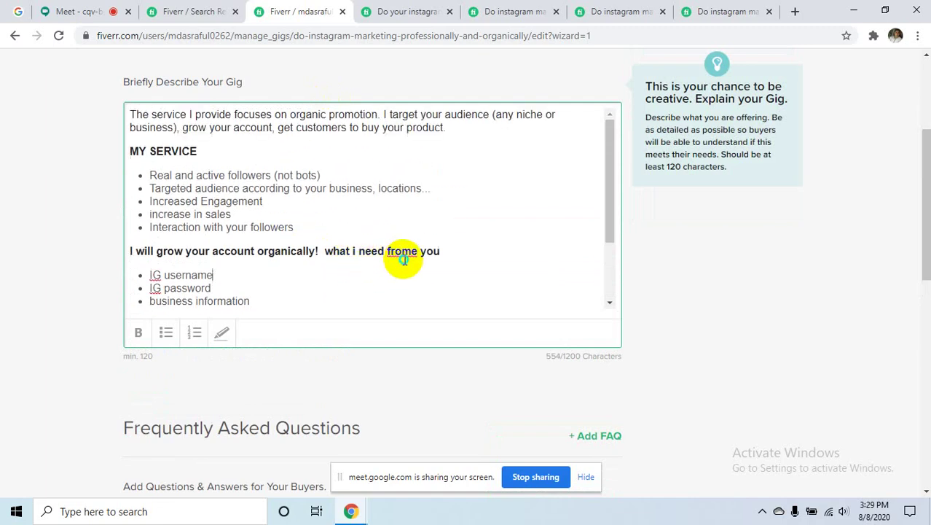
{"action": "right_click", "coordinate": [403, 260]}
{"action": "right_click", "coordinate": [393, 240]}
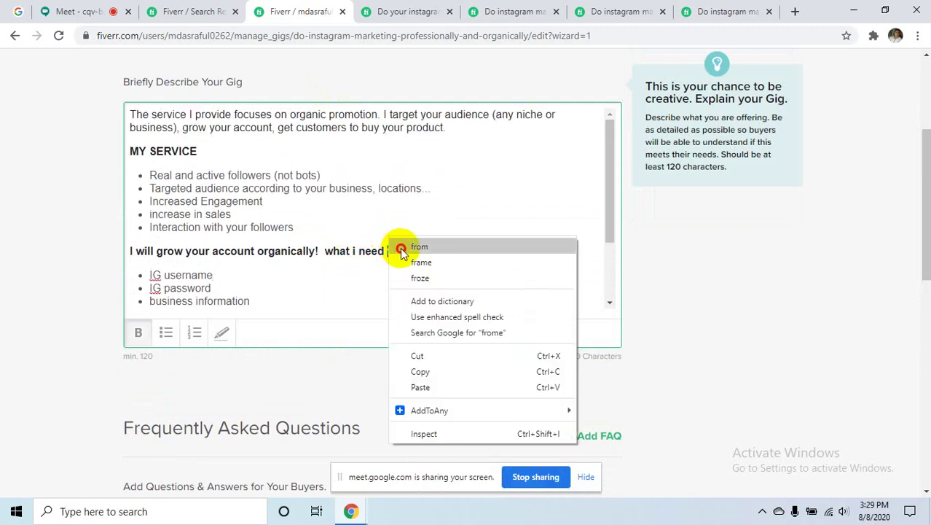
{"action": "left_click", "coordinate": [401, 248]}
- Make the closing 'Thank you' line bold and highlighted
{"action": "scroll", "coordinate": [277, 260], "scroll_direction": "up", "scroll_amount": 1}
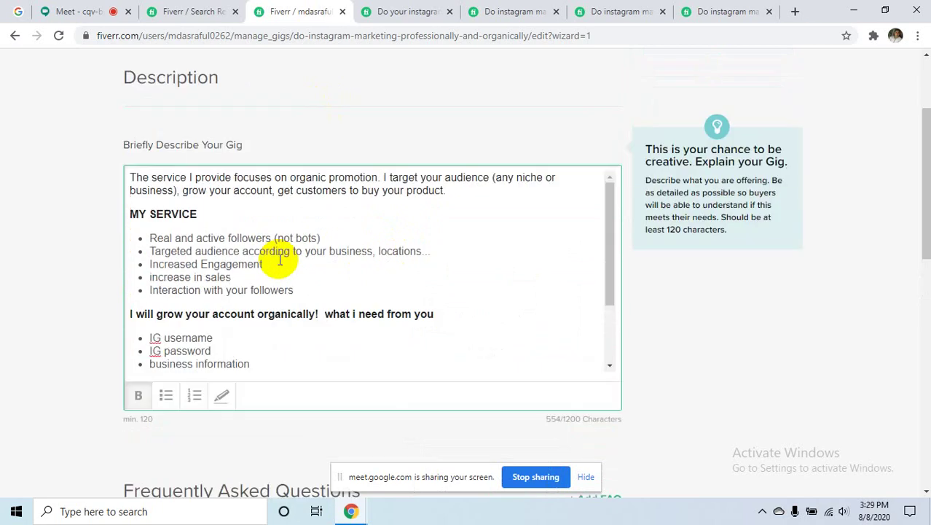
{"action": "scroll", "coordinate": [279, 261], "scroll_direction": "up", "scroll_amount": 2}
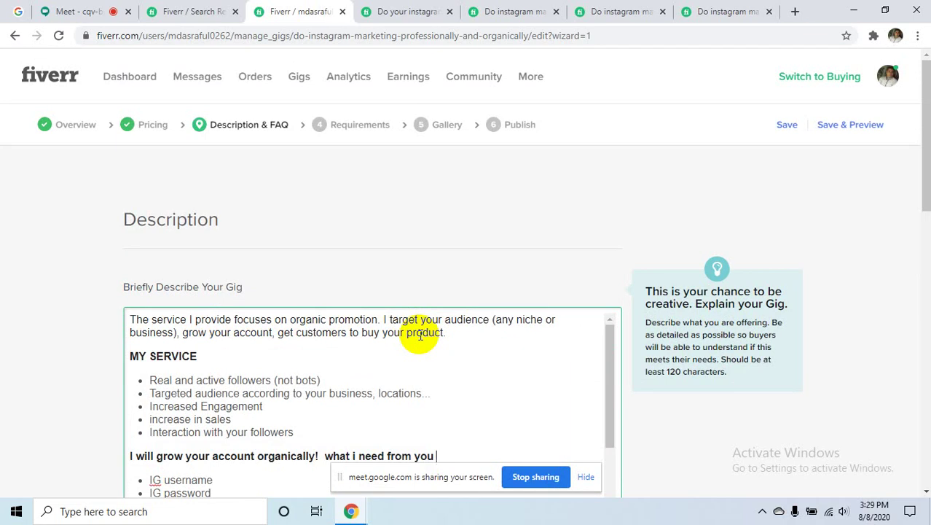
{"action": "scroll", "coordinate": [482, 347], "scroll_direction": "down", "scroll_amount": 3}
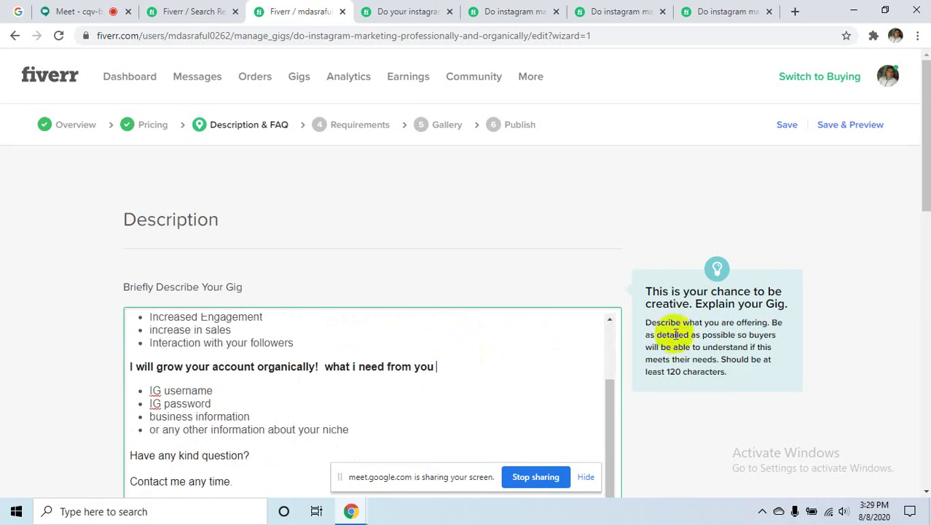
{"action": "scroll", "coordinate": [507, 321], "scroll_direction": "down", "scroll_amount": 5}
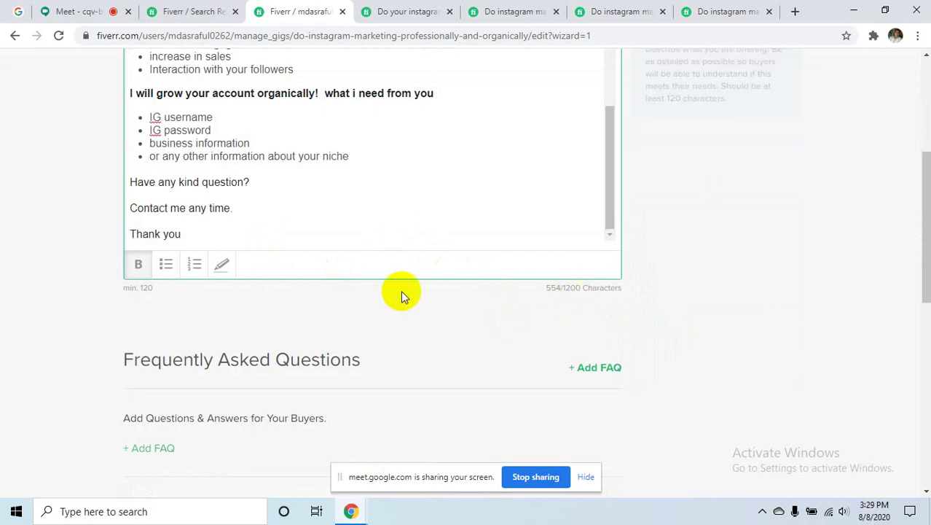
{"action": "scroll", "coordinate": [400, 321], "scroll_direction": "up", "scroll_amount": 1}
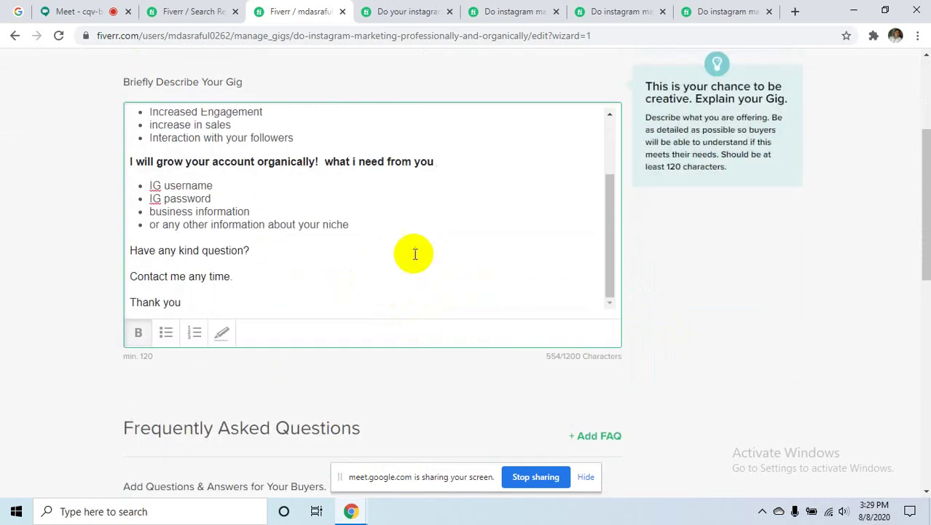
{"action": "left_click_drag", "start_coordinate": [191, 301], "coordinate": [128, 303]}
{"action": "left_click", "coordinate": [137, 332]}
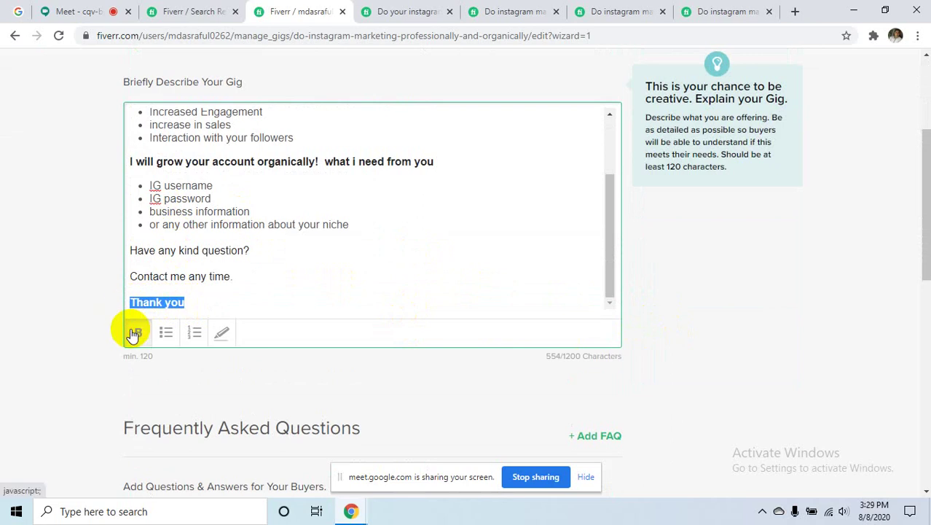
{"action": "left_click", "coordinate": [222, 334]}
{"action": "left_click", "coordinate": [263, 300]}
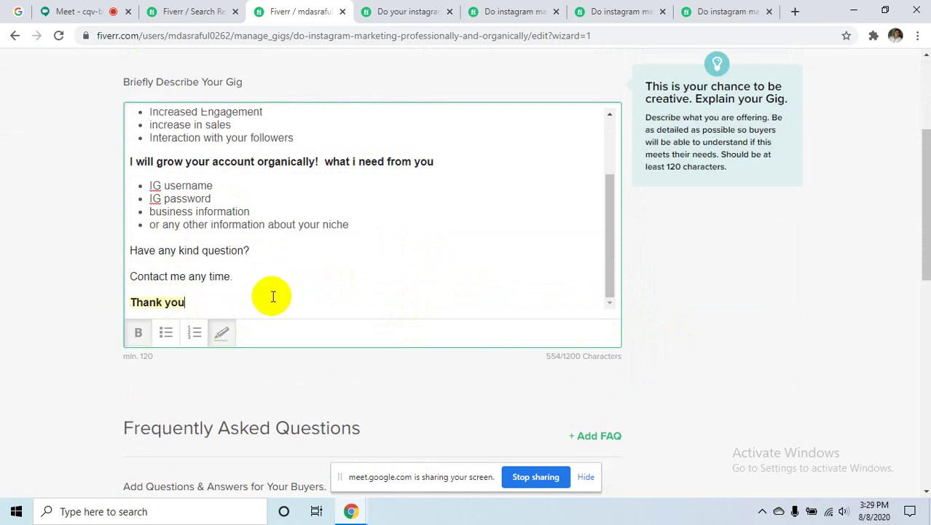
- Scroll through the description box to review it, now at 554 of 1200 characters
{"action": "scroll", "coordinate": [310, 276], "scroll_direction": "up", "scroll_amount": 3}
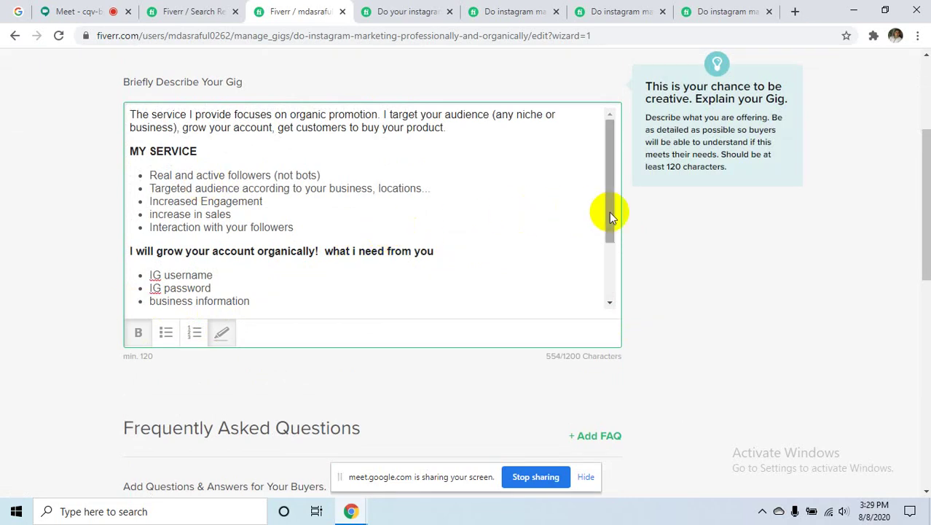
{"action": "left_click_drag", "start_coordinate": [609, 211], "coordinate": [625, 281]}
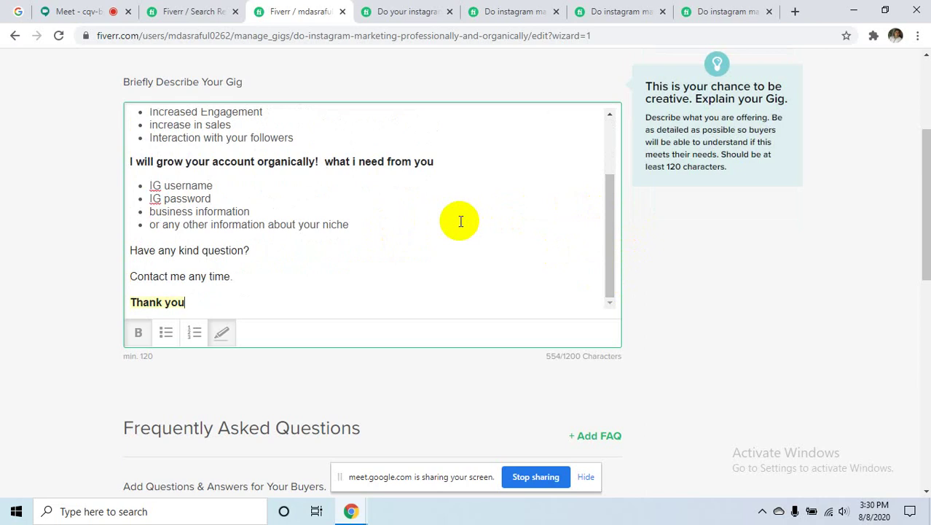
{"action": "scroll", "coordinate": [461, 221], "scroll_direction": "up", "scroll_amount": 5}
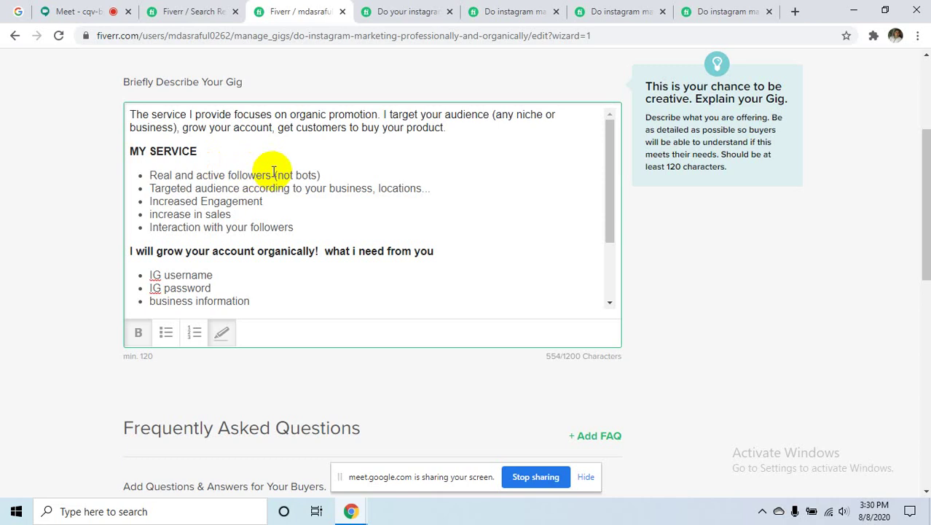
{"action": "scroll", "coordinate": [485, 210], "scroll_direction": "down", "scroll_amount": 2}
{"action": "scroll", "coordinate": [598, 365], "scroll_direction": "down", "scroll_amount": 3}
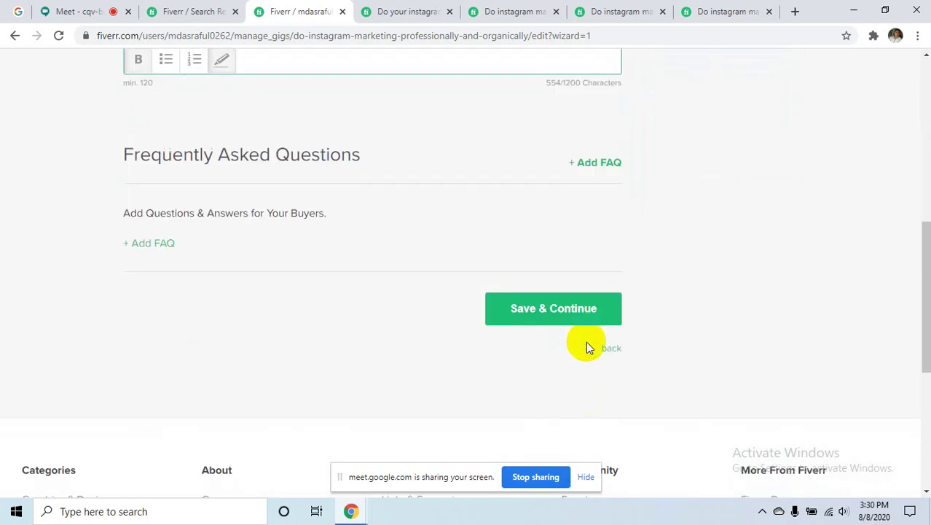
- On the Requirements step, write Requirement #1: 'i need your ig login information ... Users And Password'
{"action": "left_click", "coordinate": [560, 311]}
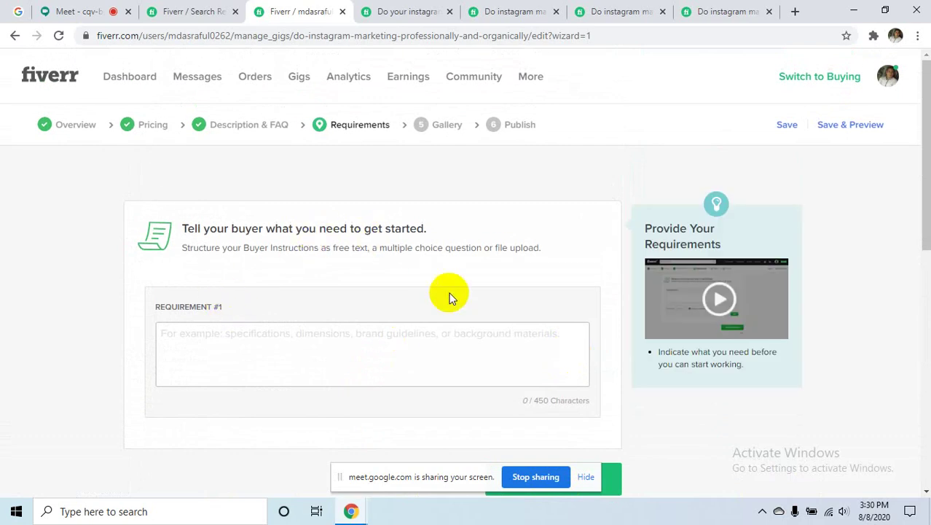
{"action": "left_click", "coordinate": [215, 339]}
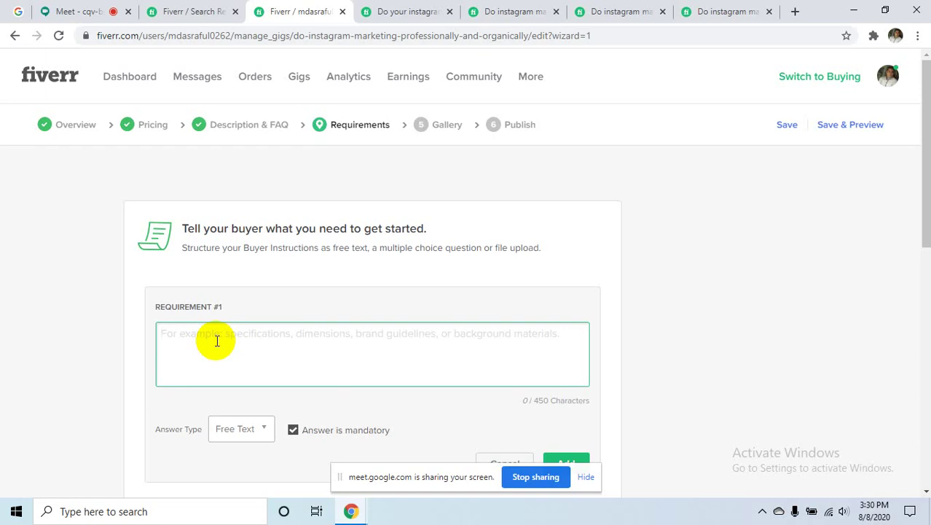
{"action": "type", "text": "i need "}
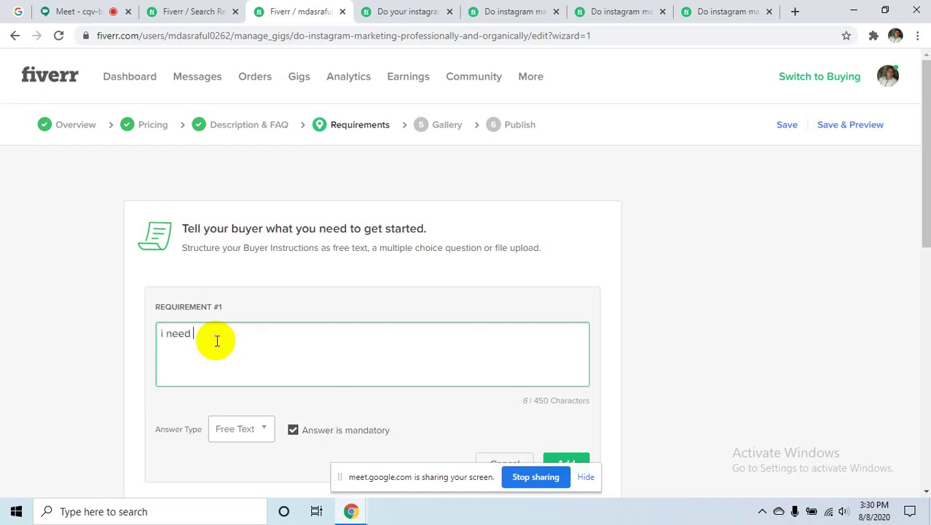
{"action": "type", "text": "you"}
{"action": "type", "text": "r"}
{"action": "type", "text": " i"}
{"action": "type", "text": "g"}
{"action": "type", "text": " pas"}
{"action": "key", "text": "BackSpace"}
{"action": "key", "text": "BackSpace"}
{"action": "key", "text": "BackSpace"}
{"action": "key", "text": "BackSpace"}
{"action": "type", "text": "login"}
{"action": "type", "text": " i"}
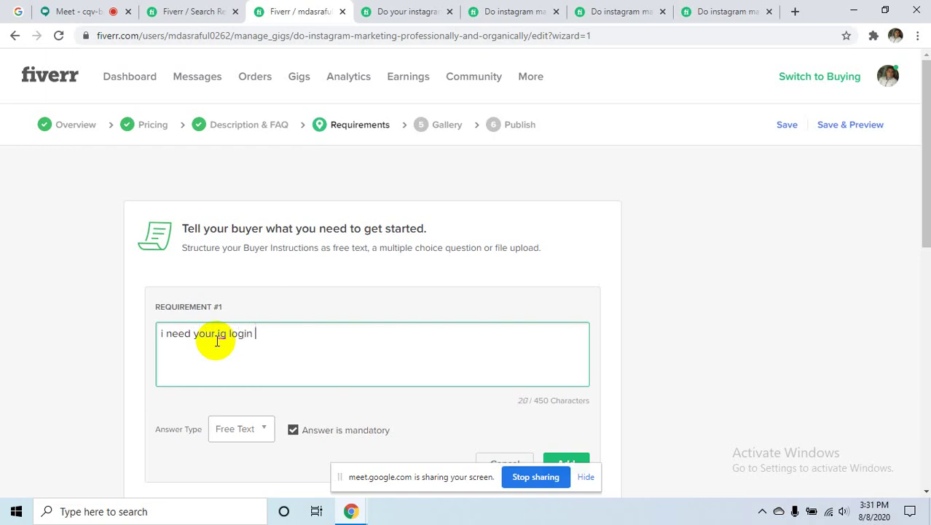
{"action": "type", "text": "nformation ... users "}
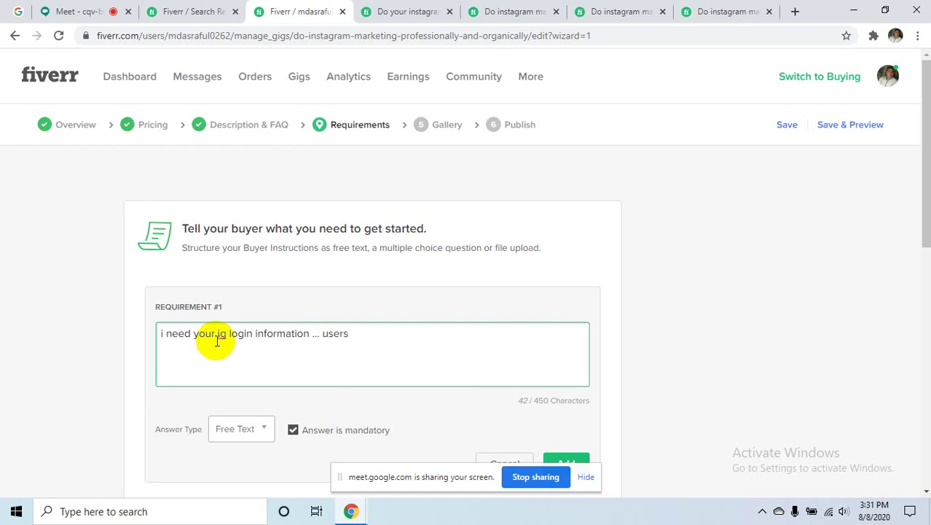
{"action": "type", "text": "And Password"}
{"action": "left_click", "coordinate": [328, 336]}
{"action": "key", "text": "BackSpace"}
{"action": "type", "text": "U"}
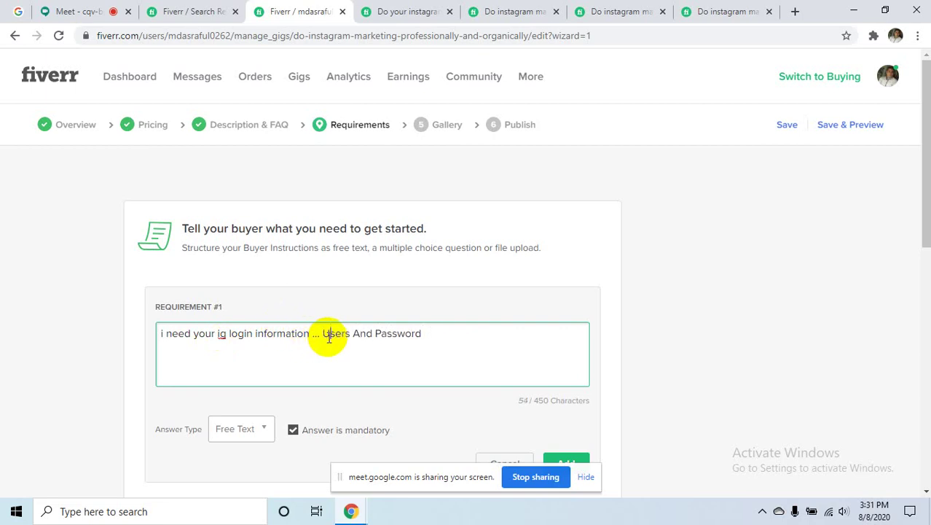
{"action": "left_click", "coordinate": [437, 335]}
- Keep Free Text as the answer type, add the mandatory requirement, and save to continue
{"action": "scroll", "coordinate": [461, 339], "scroll_direction": "down", "scroll_amount": 3}
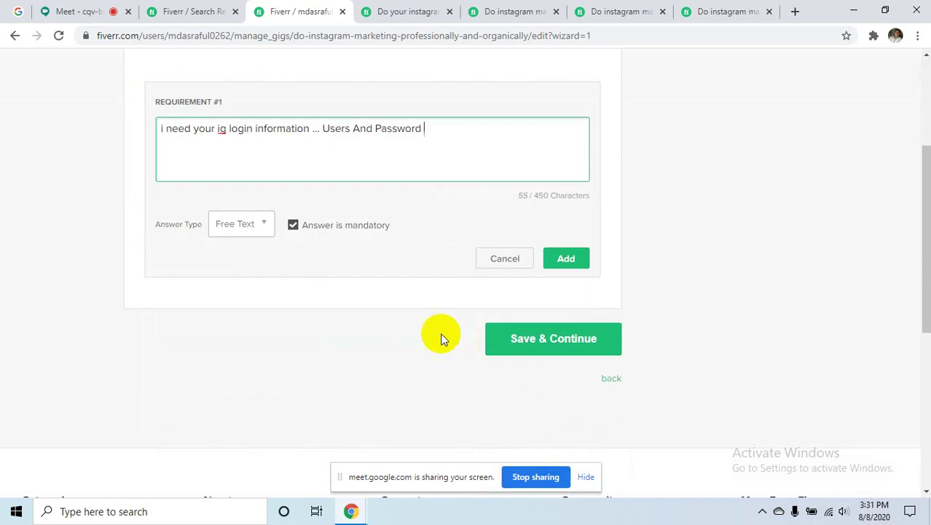
{"action": "left_click", "coordinate": [262, 229]}
{"action": "left_click", "coordinate": [261, 227]}
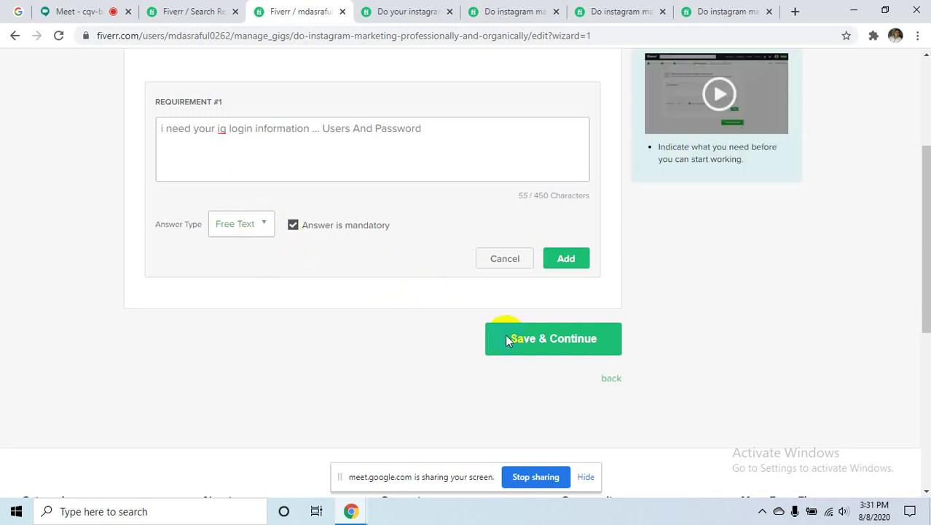
{"action": "left_click", "coordinate": [565, 258]}
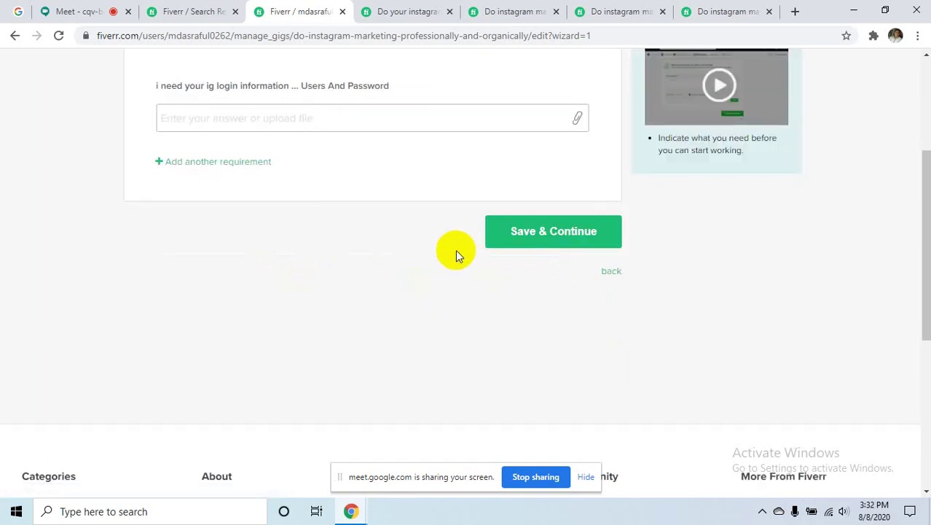
{"action": "scroll", "coordinate": [544, 129], "scroll_direction": "down", "scroll_amount": 3}
{"action": "scroll", "coordinate": [521, 397], "scroll_direction": "up", "scroll_amount": 3}
{"action": "left_click", "coordinate": [525, 233]}
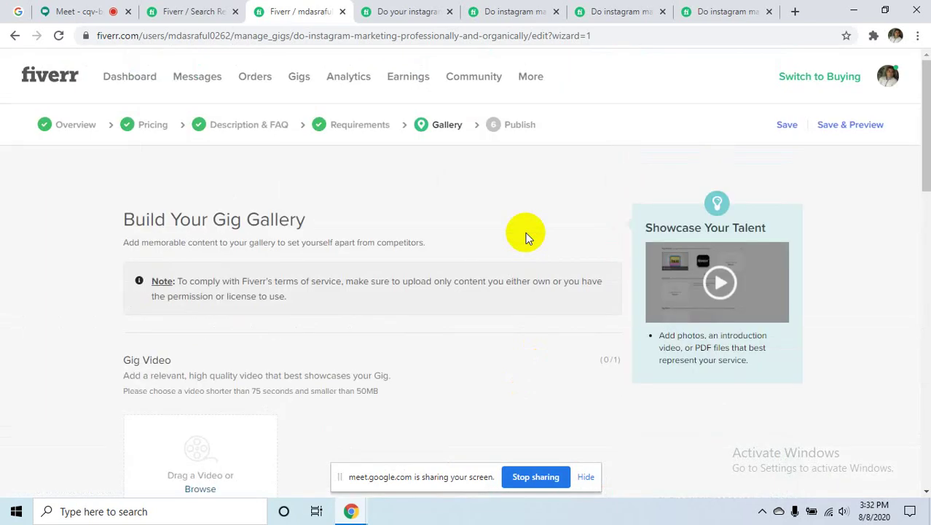
- Scroll through the gig's Gallery step
{"action": "mouse_move", "coordinate": [386, 422]}
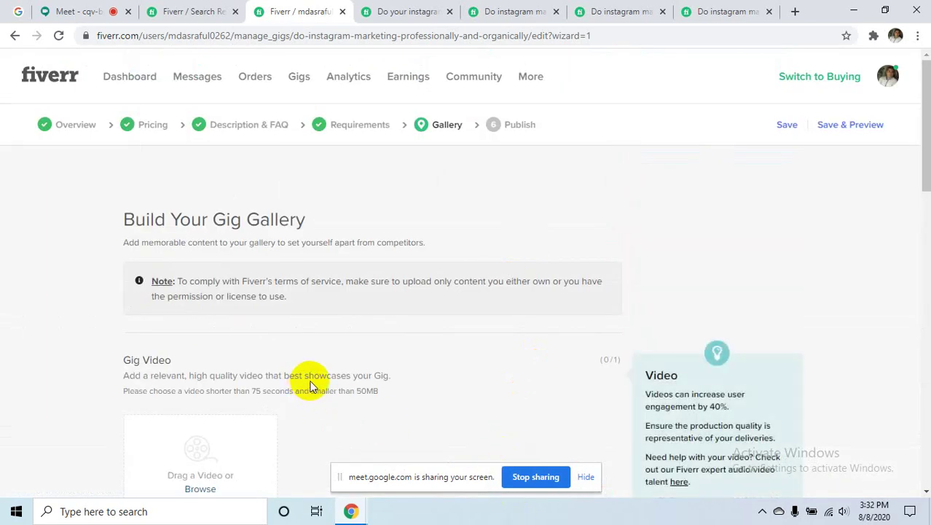
{"action": "scroll", "coordinate": [309, 382], "scroll_direction": "down", "scroll_amount": 3}
{"action": "scroll", "coordinate": [310, 378], "scroll_direction": "down", "scroll_amount": 3}
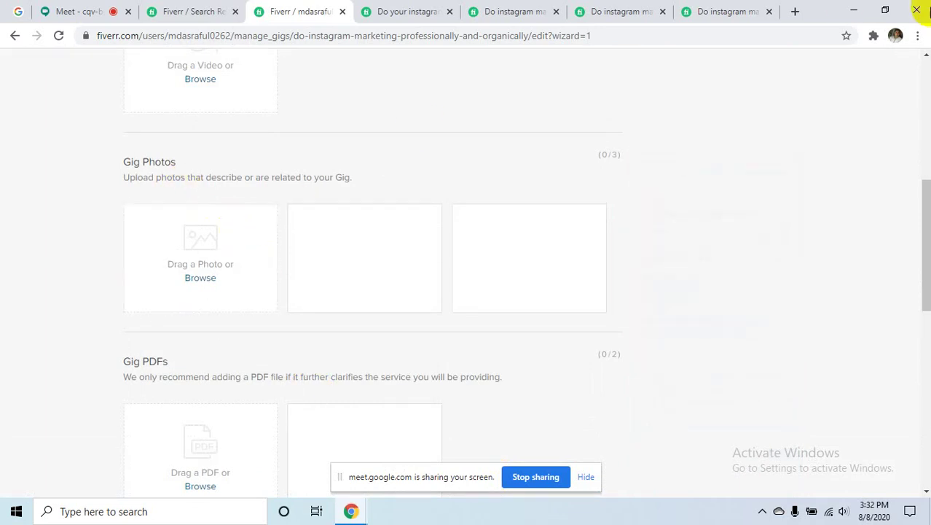
- Look over the open competitor gig pages, then return to the instagram marketing search results
{"action": "left_click", "coordinate": [713, 10]}
{"action": "scroll", "coordinate": [255, 189], "scroll_direction": "up", "scroll_amount": 4}
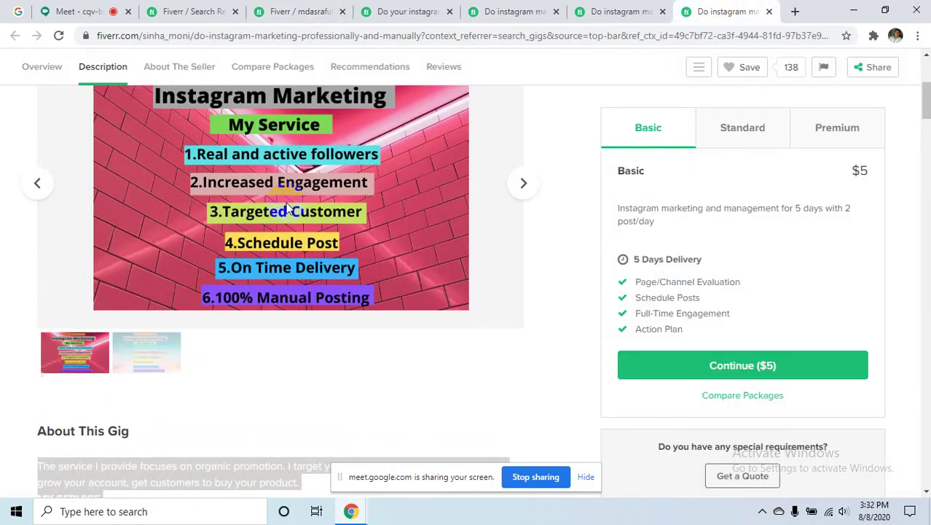
{"action": "scroll", "coordinate": [288, 209], "scroll_direction": "up", "scroll_amount": 3}
{"action": "scroll", "coordinate": [296, 192], "scroll_direction": "down", "scroll_amount": 2}
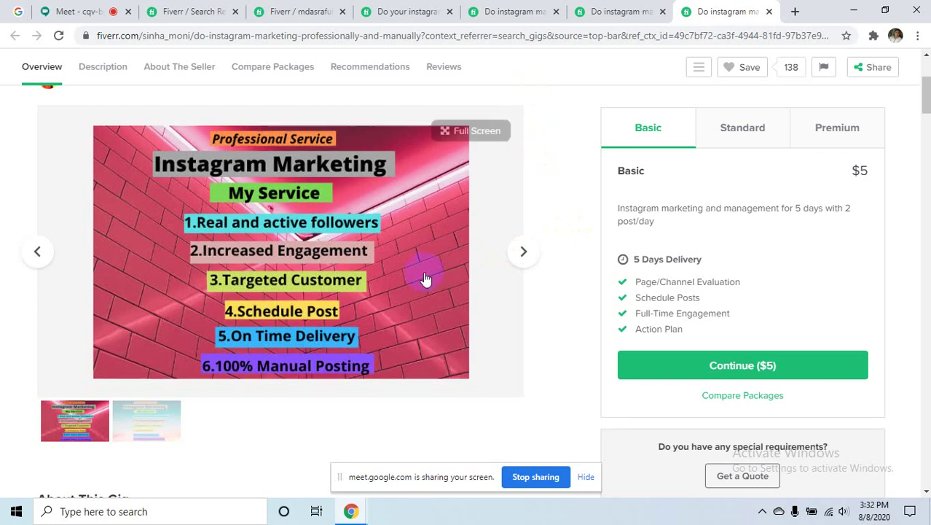
{"action": "left_click", "coordinate": [520, 21]}
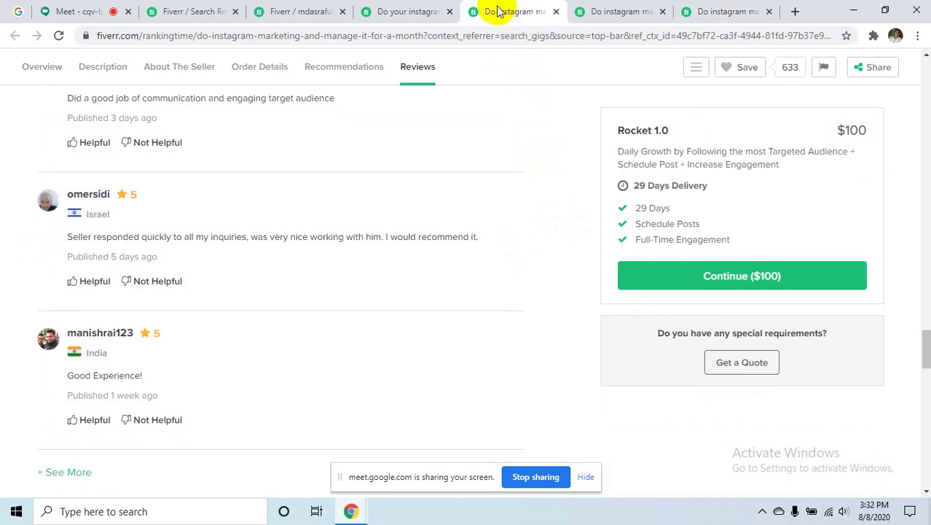
{"action": "left_click", "coordinate": [408, 12]}
{"action": "left_click", "coordinate": [207, 10]}
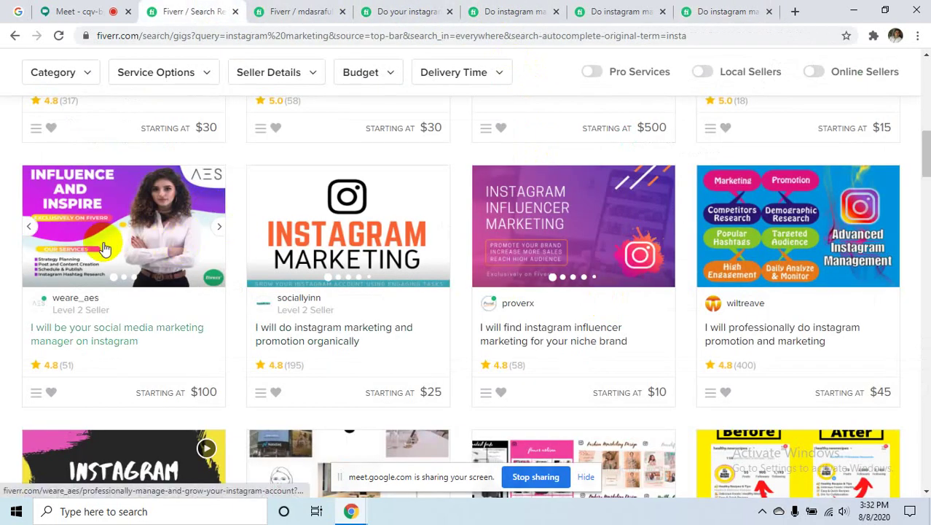
{"action": "scroll", "coordinate": [385, 280], "scroll_direction": "down", "scroll_amount": 4}
{"action": "scroll", "coordinate": [385, 281], "scroll_direction": "down", "scroll_amount": 3}
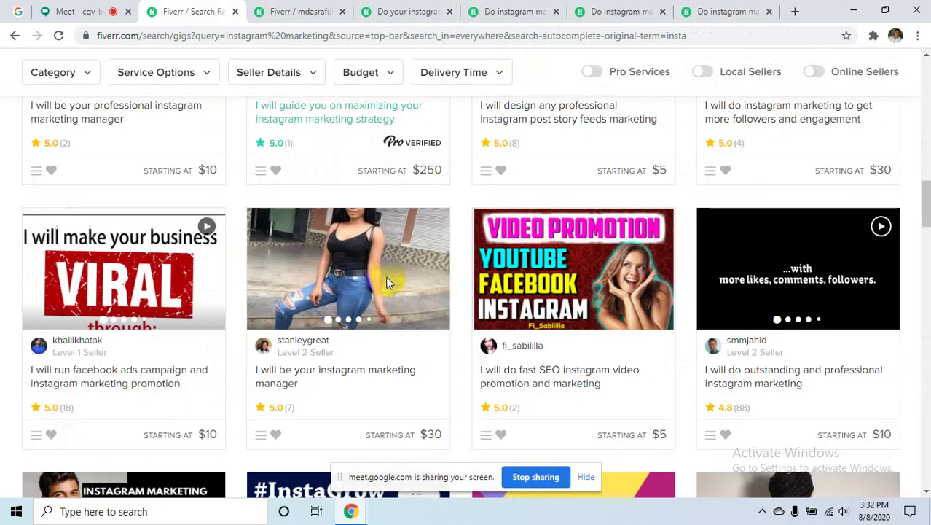
{"action": "scroll", "coordinate": [715, 231], "scroll_direction": "down", "scroll_amount": 4}
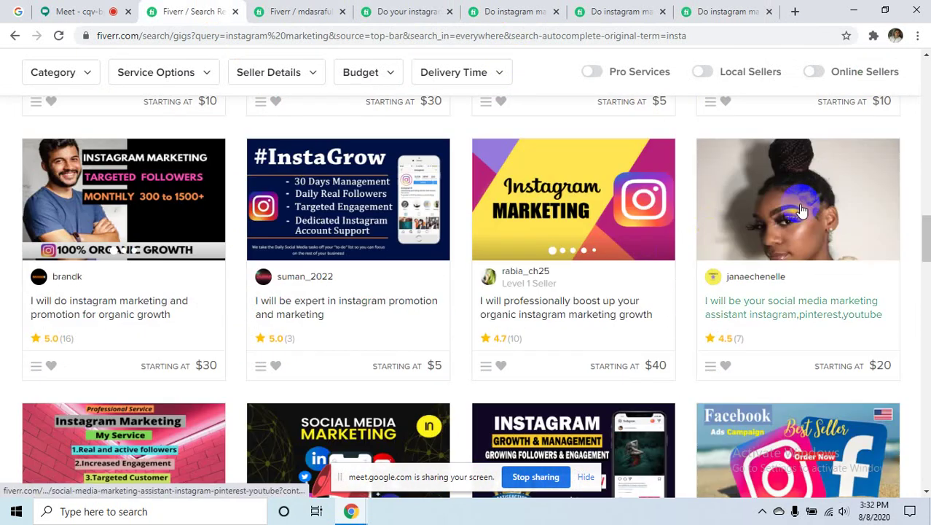
{"action": "scroll", "coordinate": [113, 211], "scroll_direction": "down", "scroll_amount": 2}
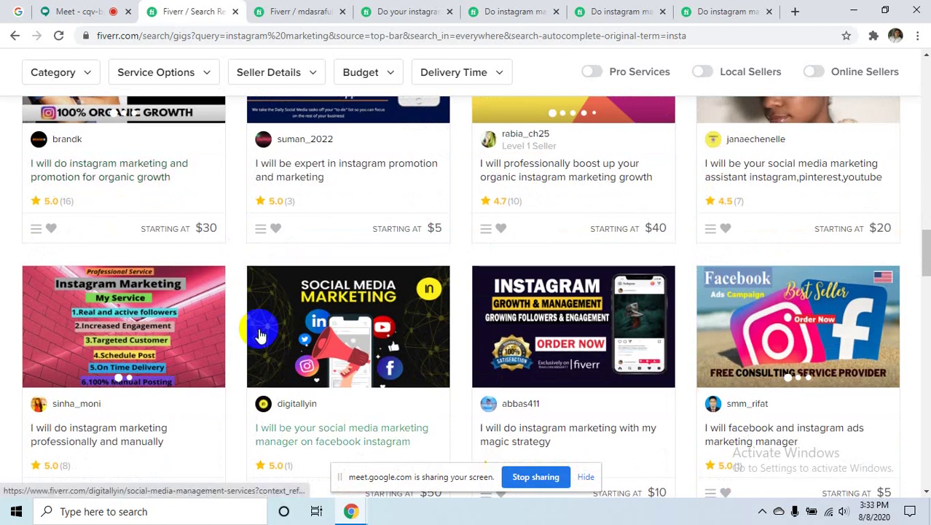
{"action": "scroll", "coordinate": [257, 327], "scroll_direction": "down", "scroll_amount": 4}
{"action": "scroll", "coordinate": [258, 328], "scroll_direction": "down", "scroll_amount": 2}
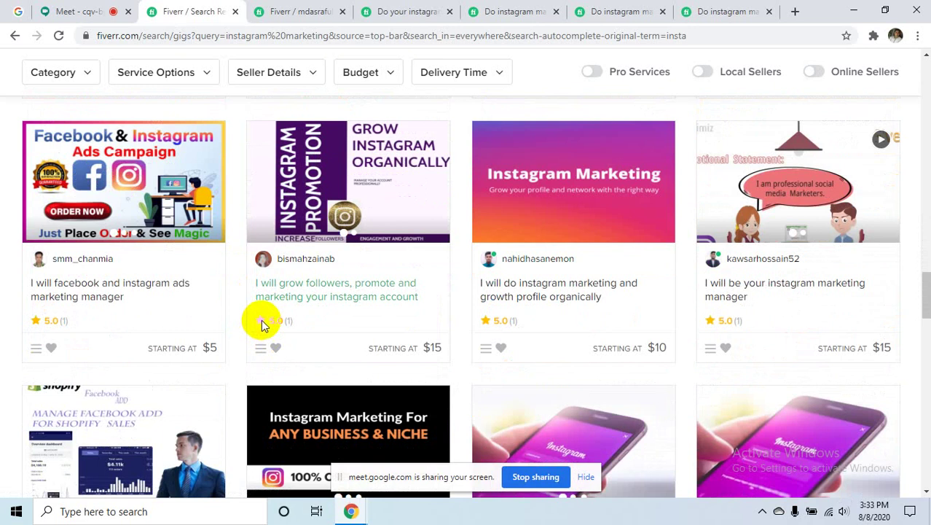
{"action": "scroll", "coordinate": [231, 430], "scroll_direction": "up", "scroll_amount": 6}
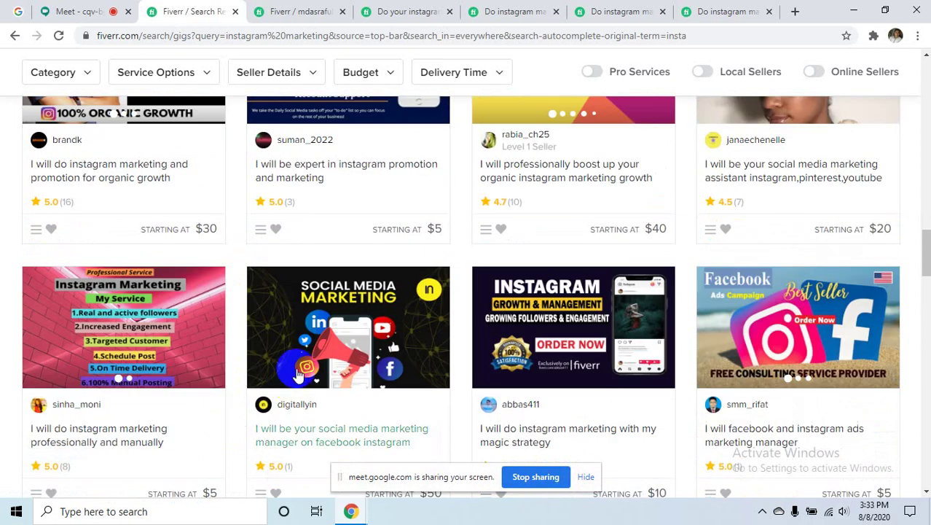
{"action": "scroll", "coordinate": [297, 374], "scroll_direction": "up", "scroll_amount": 2}
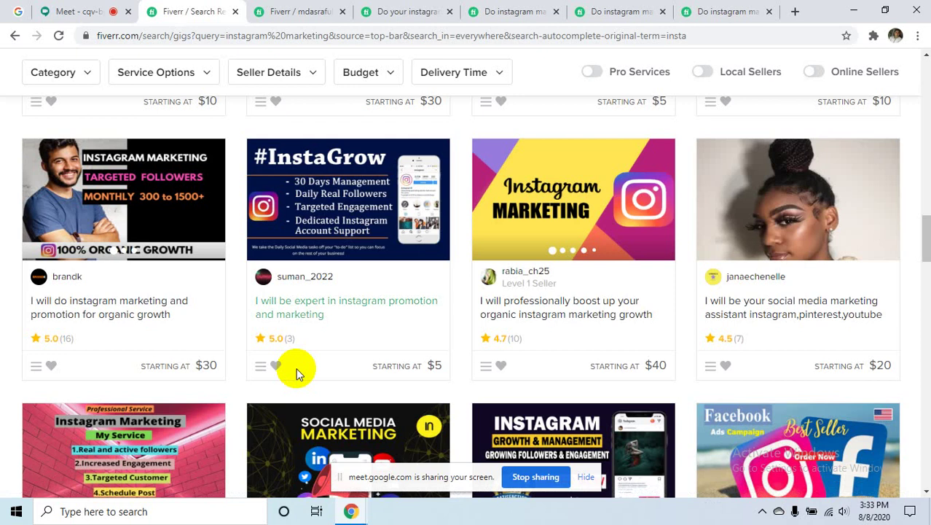
{"action": "scroll", "coordinate": [298, 372], "scroll_direction": "up", "scroll_amount": 10}
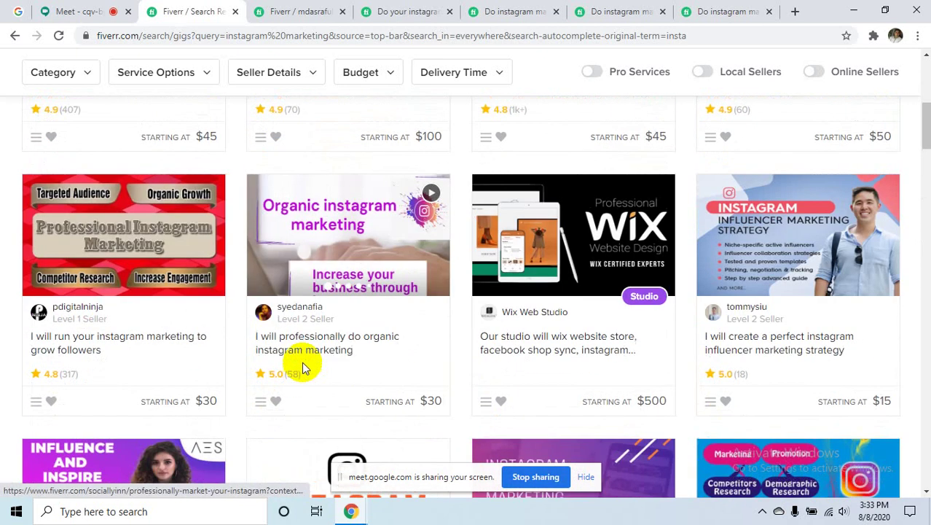
{"action": "scroll", "coordinate": [303, 368], "scroll_direction": "up", "scroll_amount": 5}
{"action": "scroll", "coordinate": [301, 368], "scroll_direction": "down", "scroll_amount": 3}
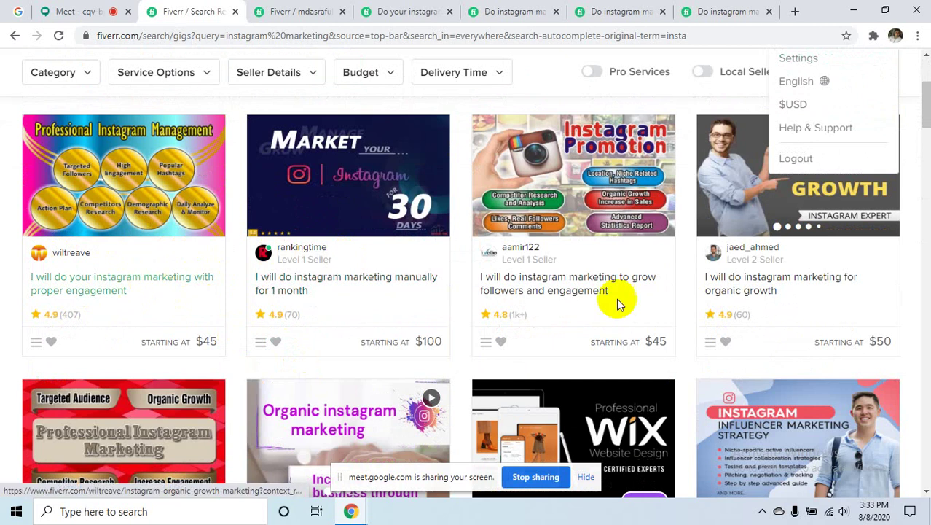
{"action": "scroll", "coordinate": [779, 277], "scroll_direction": "down", "scroll_amount": 3}
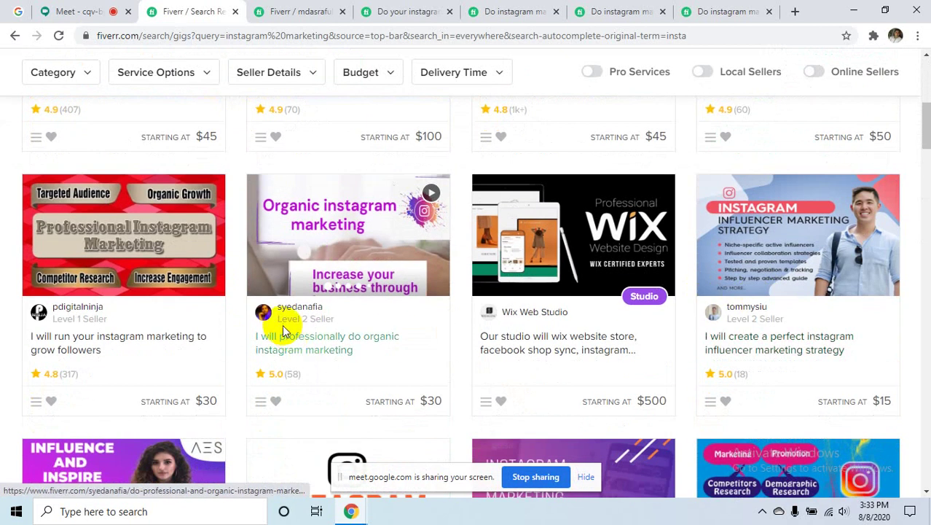
{"action": "scroll", "coordinate": [288, 328], "scroll_direction": "down", "scroll_amount": 1}
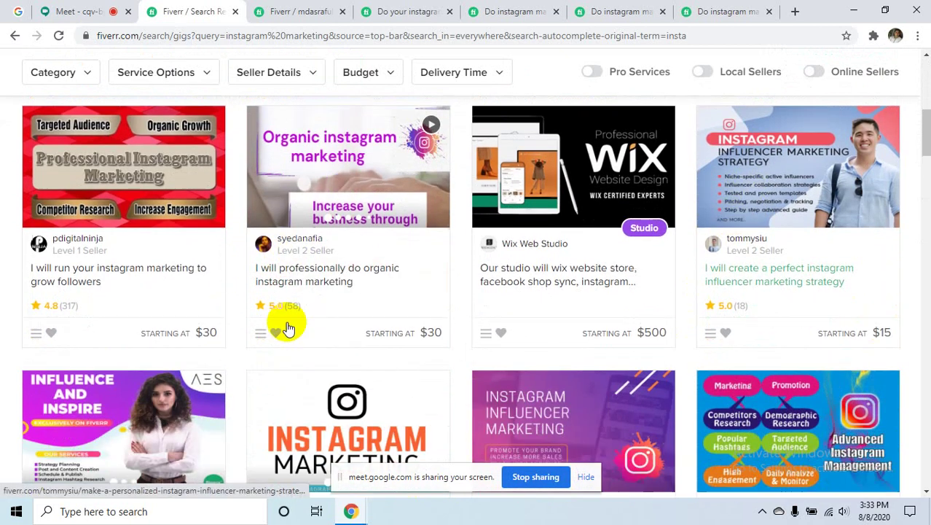
{"action": "scroll", "coordinate": [240, 343], "scroll_direction": "down", "scroll_amount": 2}
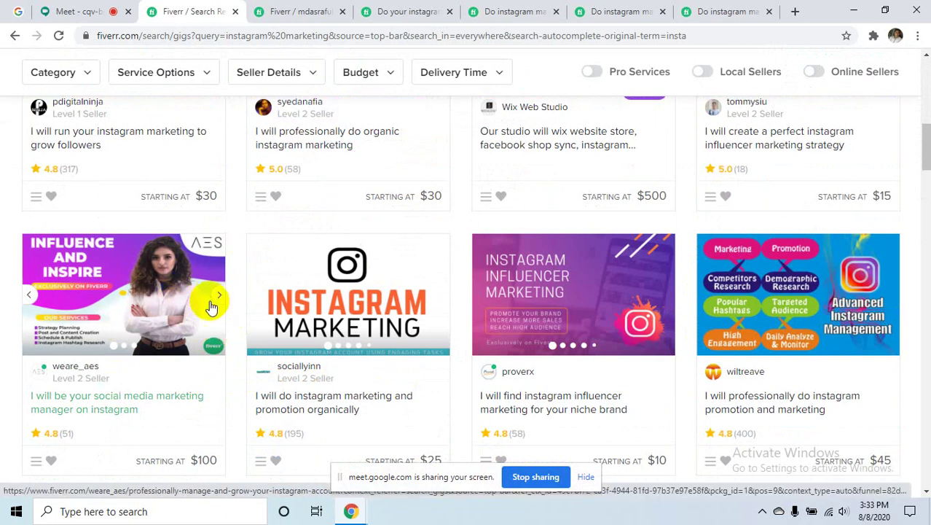
{"action": "scroll", "coordinate": [212, 302], "scroll_direction": "down", "scroll_amount": 4}
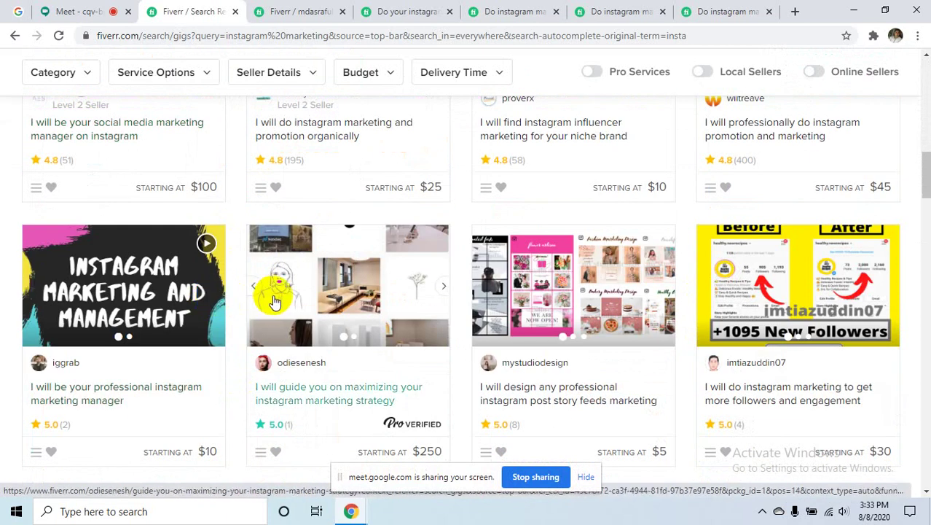
{"action": "scroll", "coordinate": [536, 275], "scroll_direction": "down", "scroll_amount": 3}
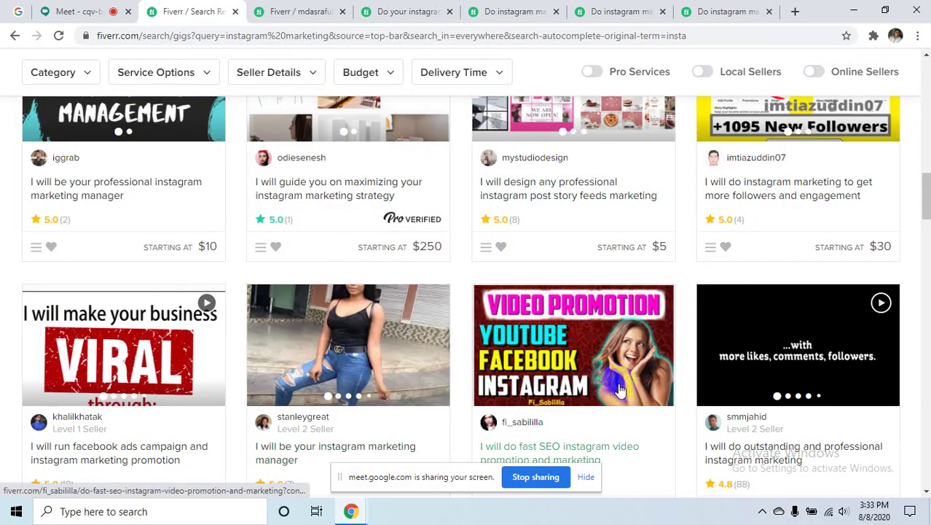
{"action": "scroll", "coordinate": [619, 390], "scroll_direction": "down", "scroll_amount": 3}
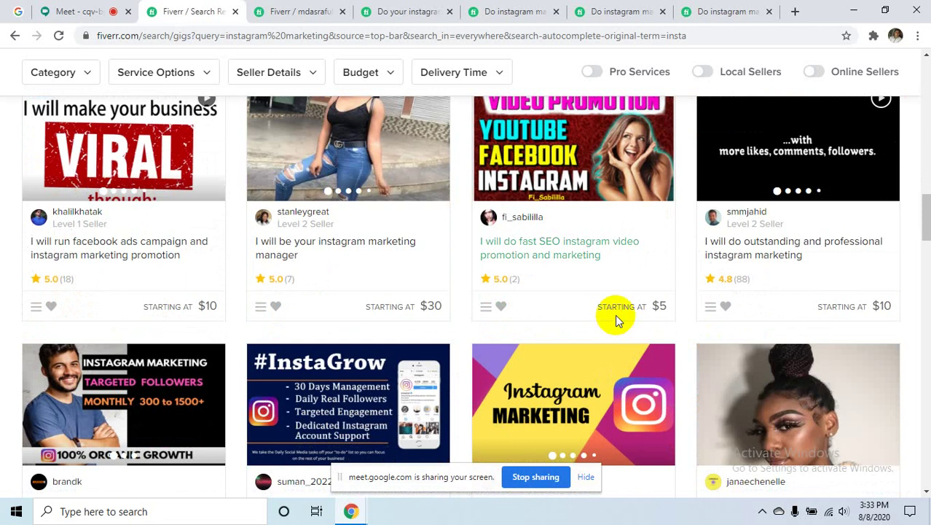
{"action": "scroll", "coordinate": [466, 325], "scroll_direction": "down", "scroll_amount": 2}
{"action": "scroll", "coordinate": [466, 325], "scroll_direction": "down", "scroll_amount": 1}
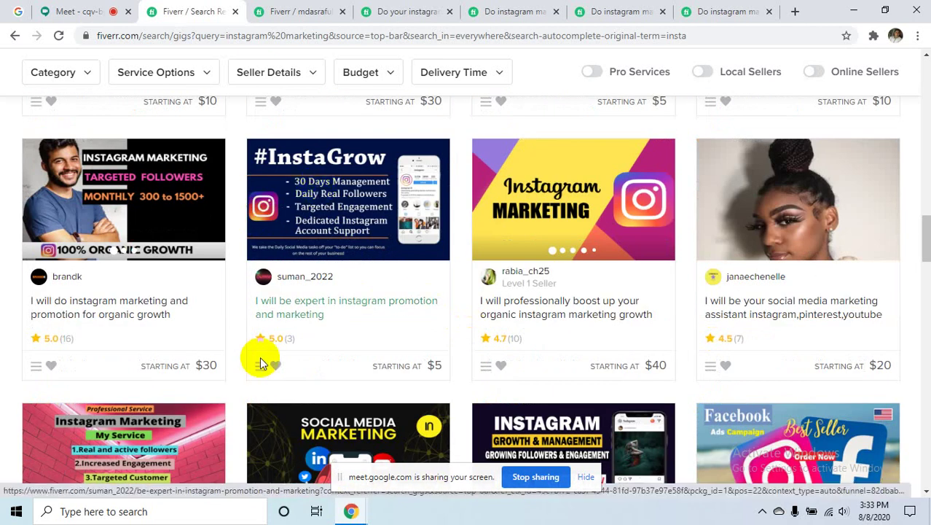
{"action": "scroll", "coordinate": [260, 357], "scroll_direction": "down", "scroll_amount": 2}
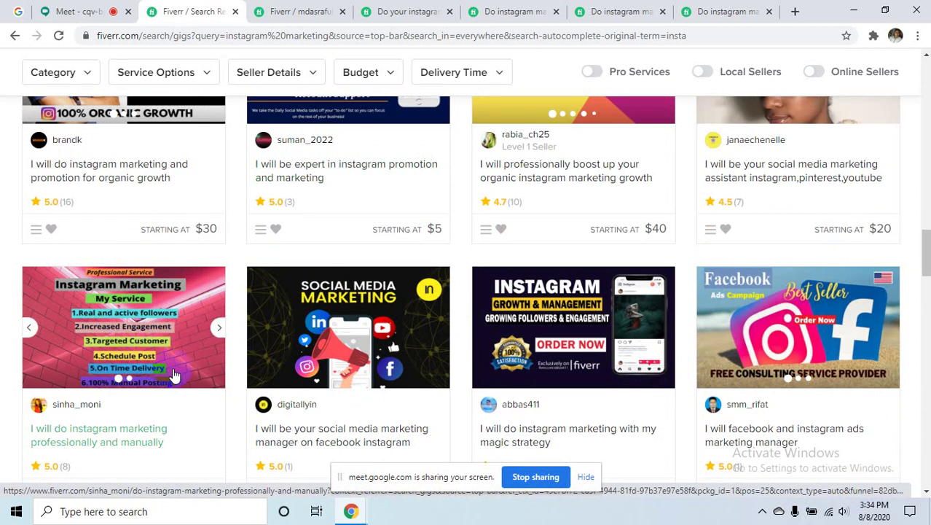
{"action": "left_click", "coordinate": [115, 386]}
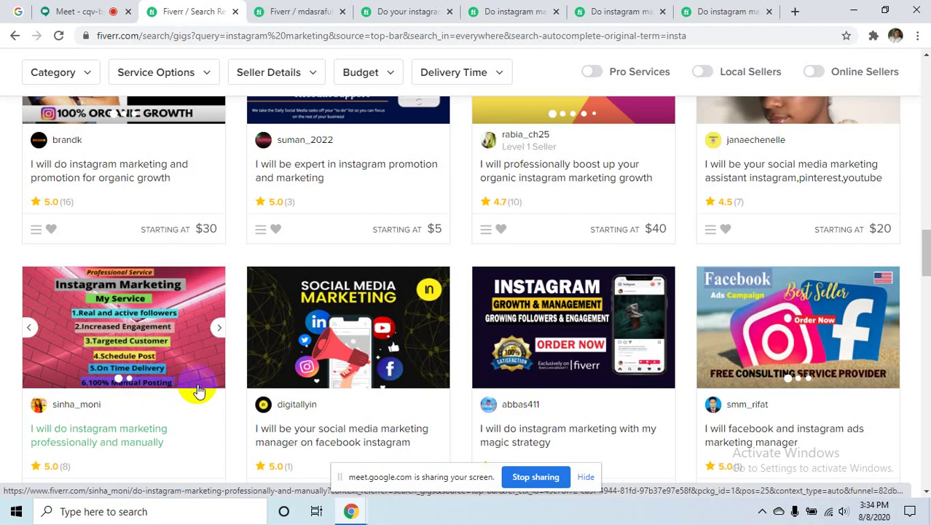
- Browse through the instagram marketing search results
{"action": "scroll", "coordinate": [148, 324], "scroll_direction": "down", "scroll_amount": 1}
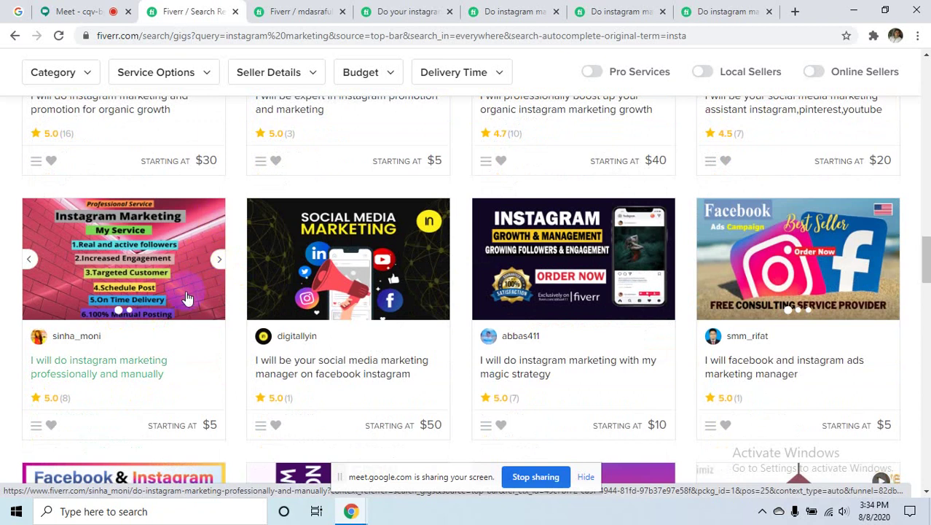
{"action": "left_click", "coordinate": [202, 313]}
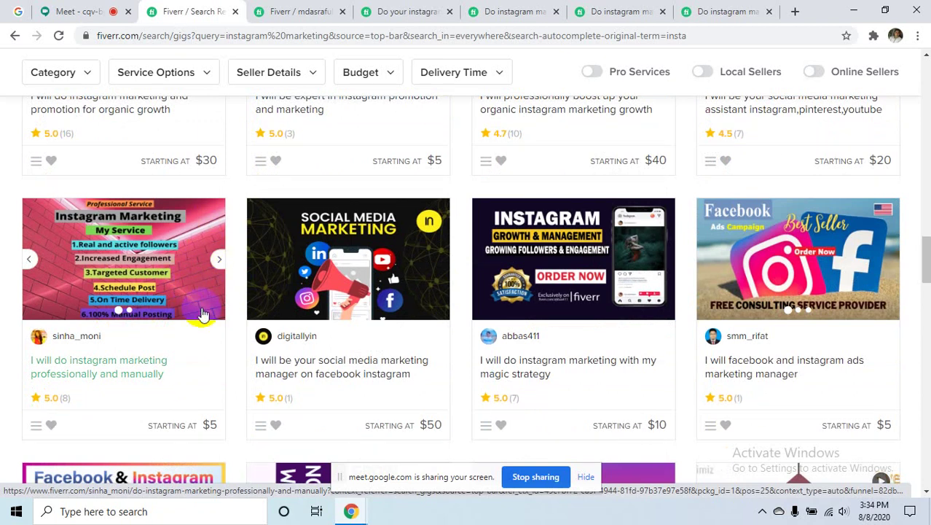
{"action": "scroll", "coordinate": [202, 313], "scroll_direction": "down", "scroll_amount": 10}
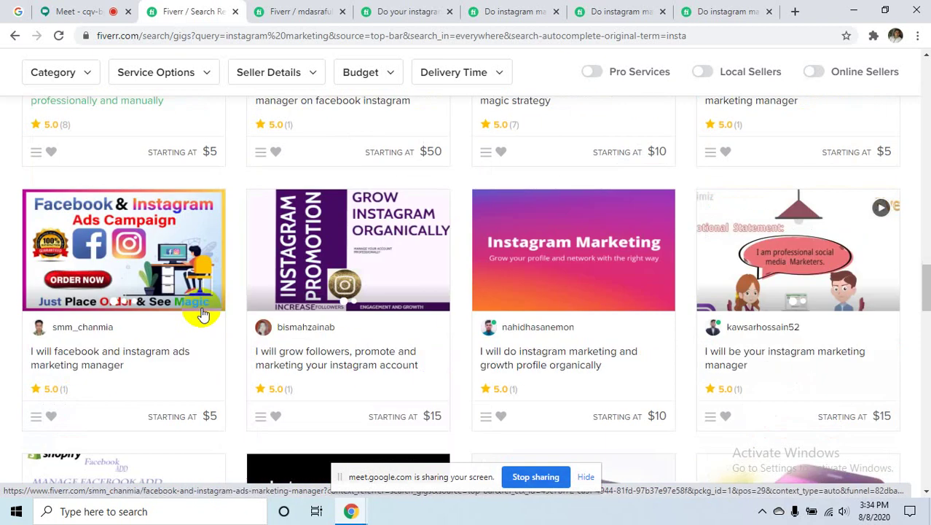
{"action": "scroll", "coordinate": [203, 313], "scroll_direction": "down", "scroll_amount": 10}
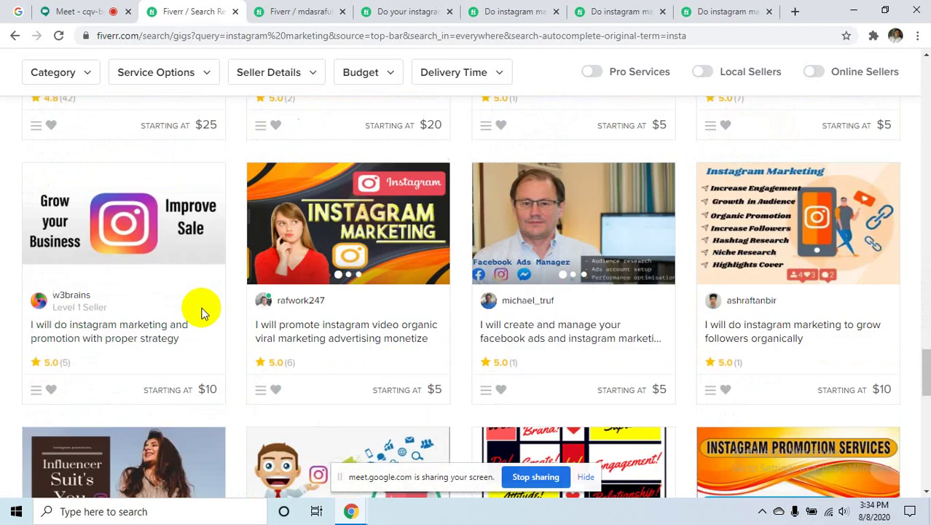
{"action": "scroll", "coordinate": [204, 309], "scroll_direction": "up", "scroll_amount": 10}
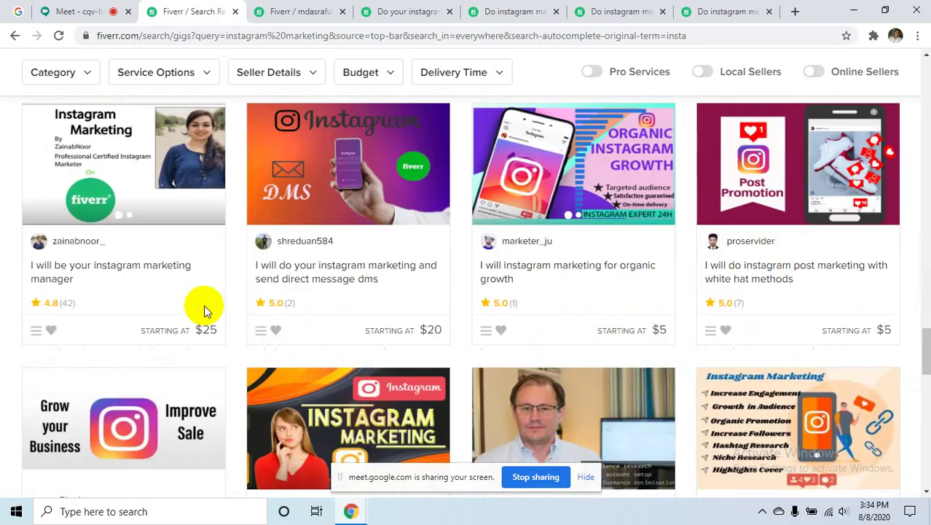
{"action": "scroll", "coordinate": [206, 309], "scroll_direction": "up", "scroll_amount": 8}
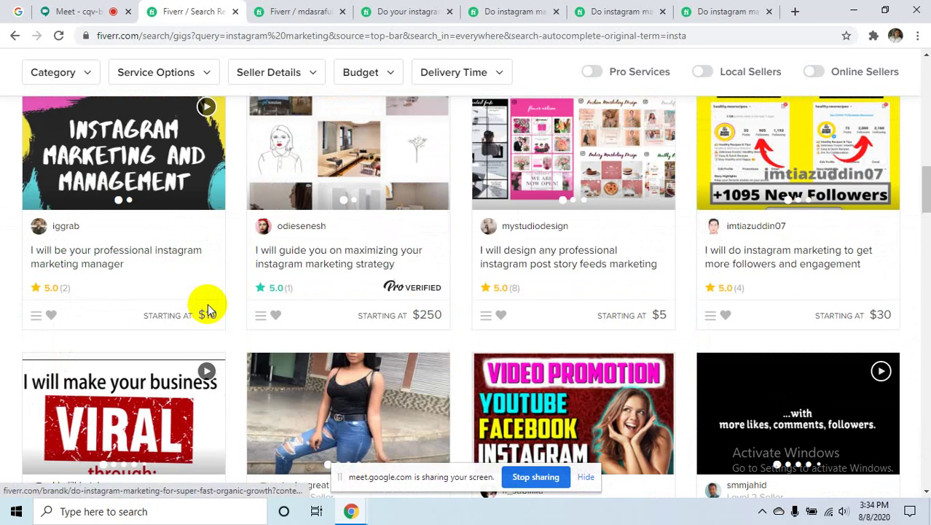
{"action": "scroll", "coordinate": [208, 310], "scroll_direction": "up", "scroll_amount": 4}
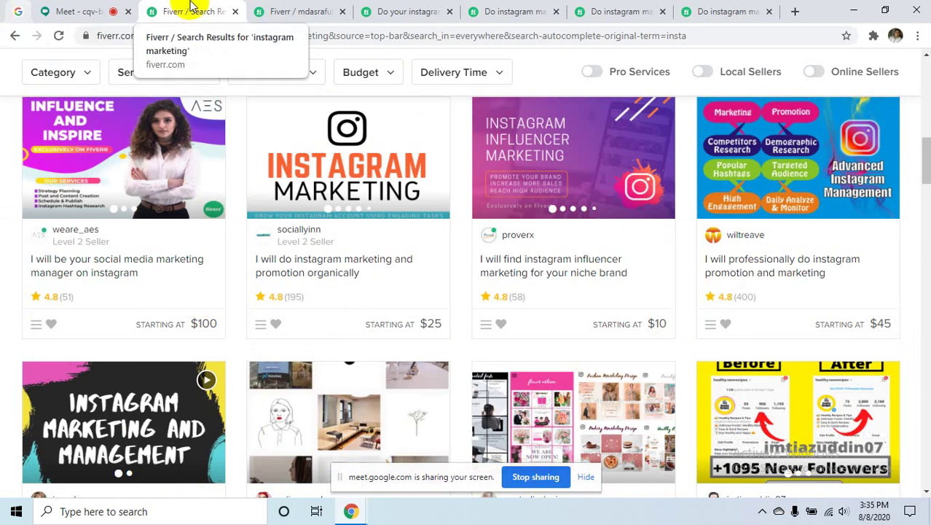
- View the $5 'I will do instagram marketing professionally and manually' gig page, then open a blank tab
{"action": "left_click", "coordinate": [425, 11]}
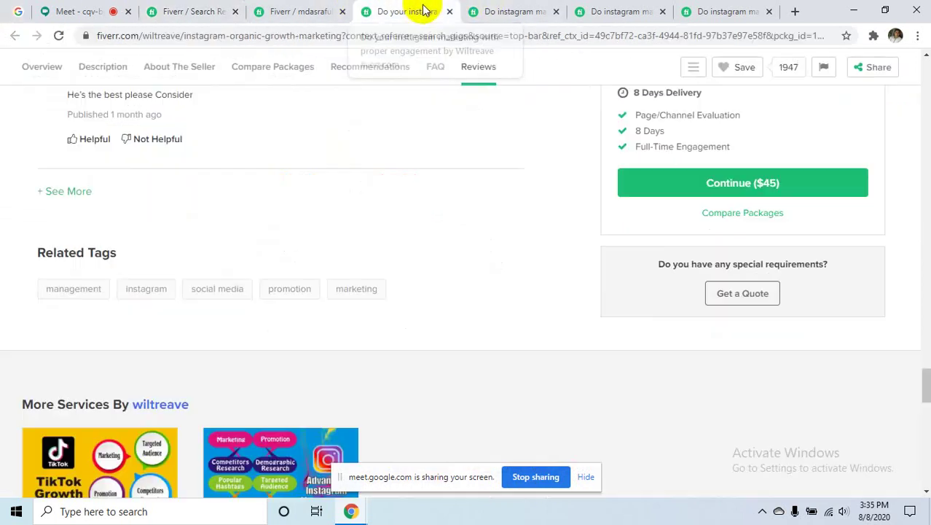
{"action": "left_click", "coordinate": [731, 11]}
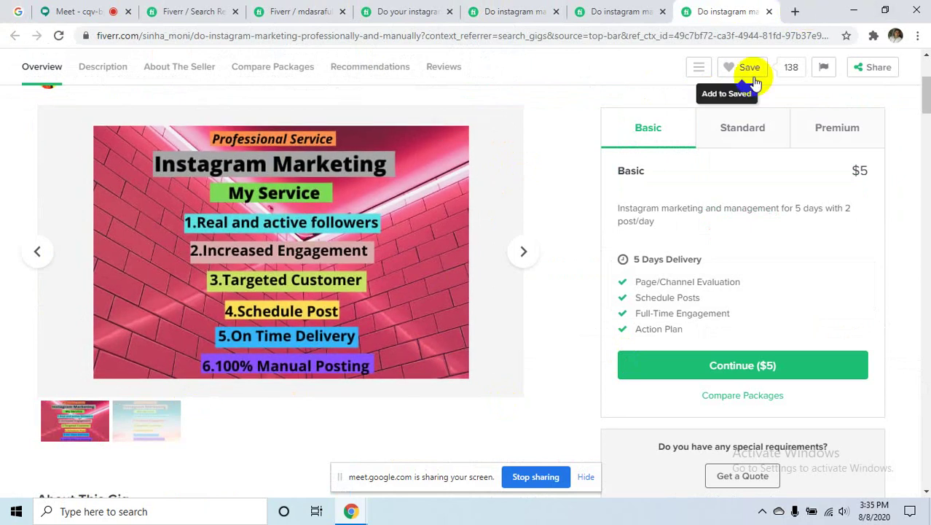
{"action": "left_click", "coordinate": [795, 11]}
- Search Google for 'instagram' and switch to the image results
{"action": "left_click", "coordinate": [660, 39]}
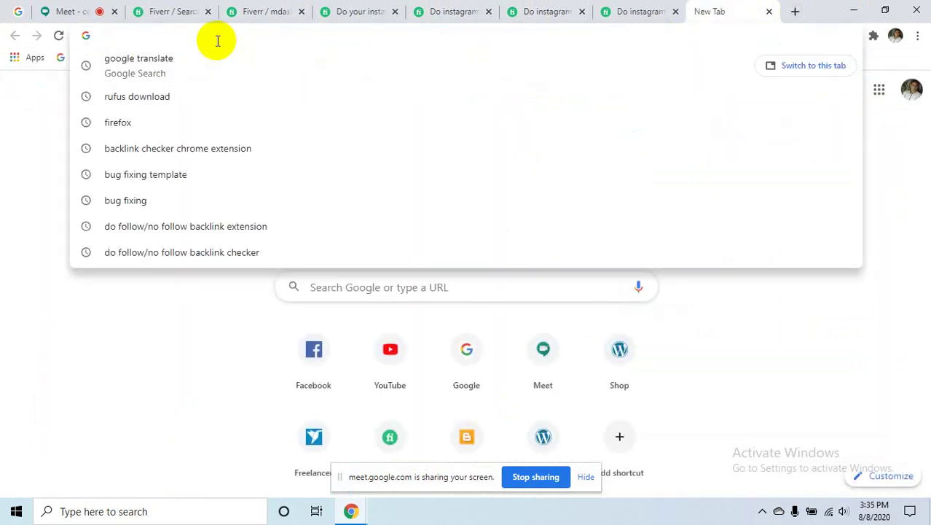
{"action": "type", "text": "in"}
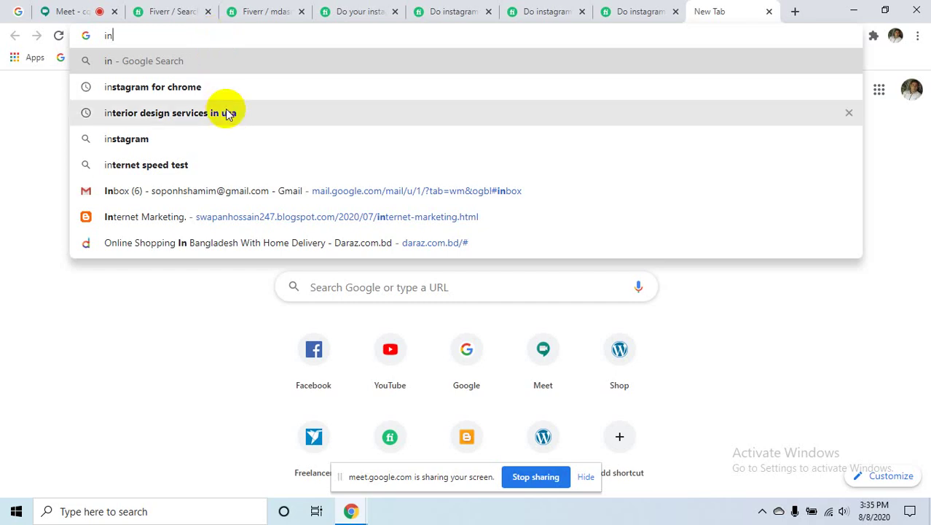
{"action": "type", "text": "sta"}
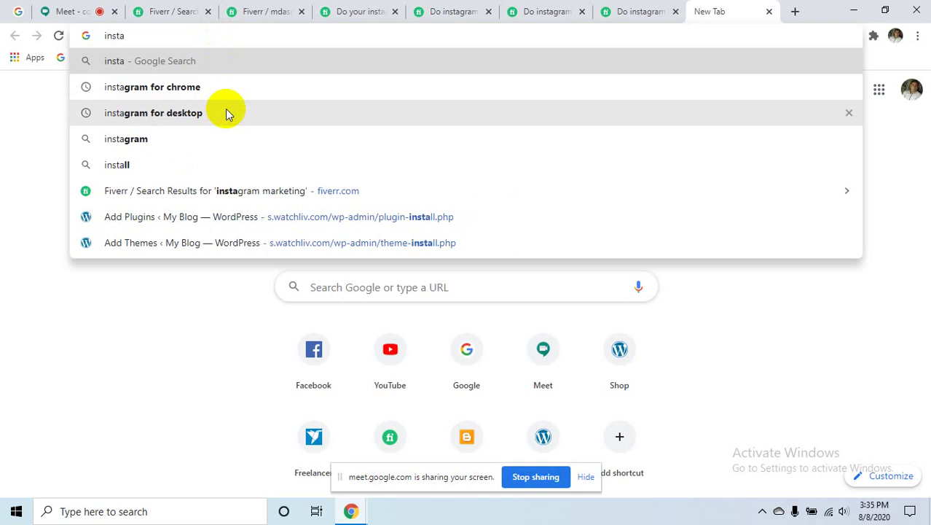
{"action": "type", "text": "gram"}
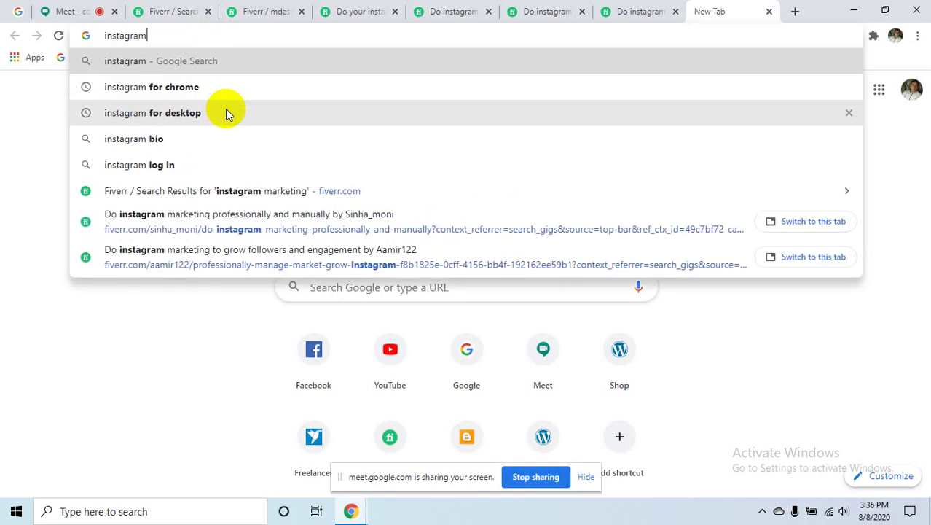
{"action": "key", "text": "Return"}
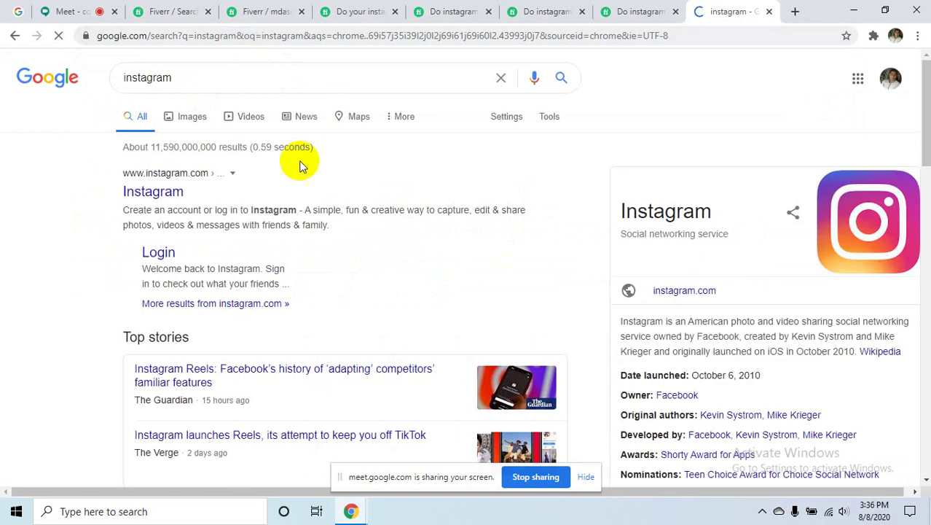
{"action": "left_click", "coordinate": [186, 118]}
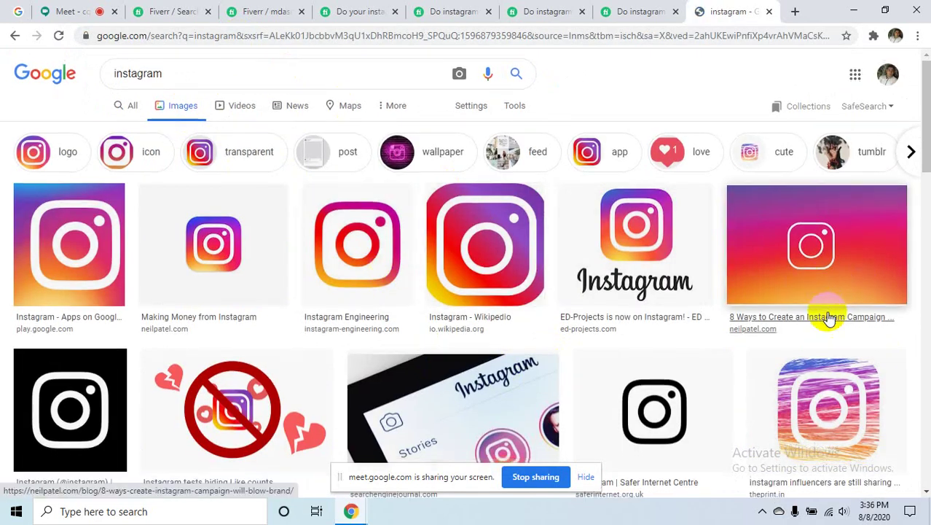
- Find the dark-mode Instagram image and open its TechRadar source article in a new tab
{"action": "scroll", "coordinate": [827, 315], "scroll_direction": "down", "scroll_amount": 6}
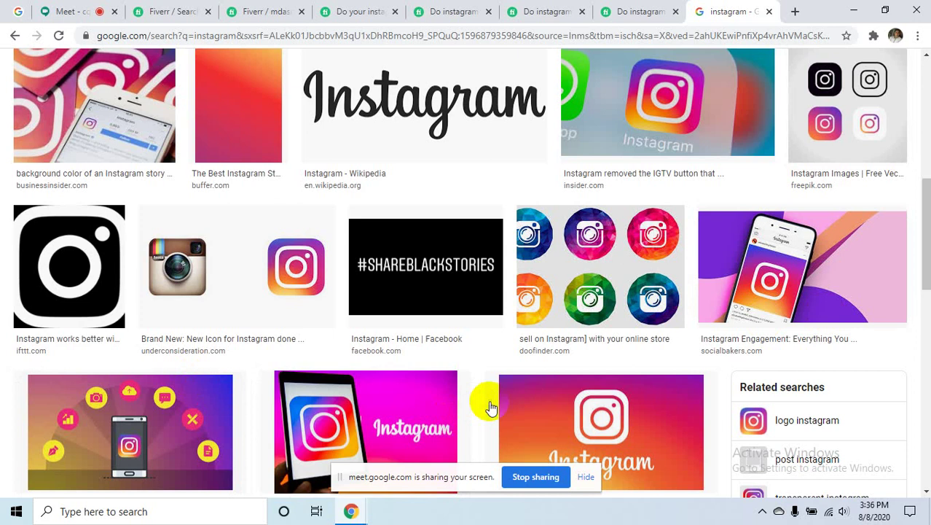
{"action": "scroll", "coordinate": [489, 406], "scroll_direction": "down", "scroll_amount": 2}
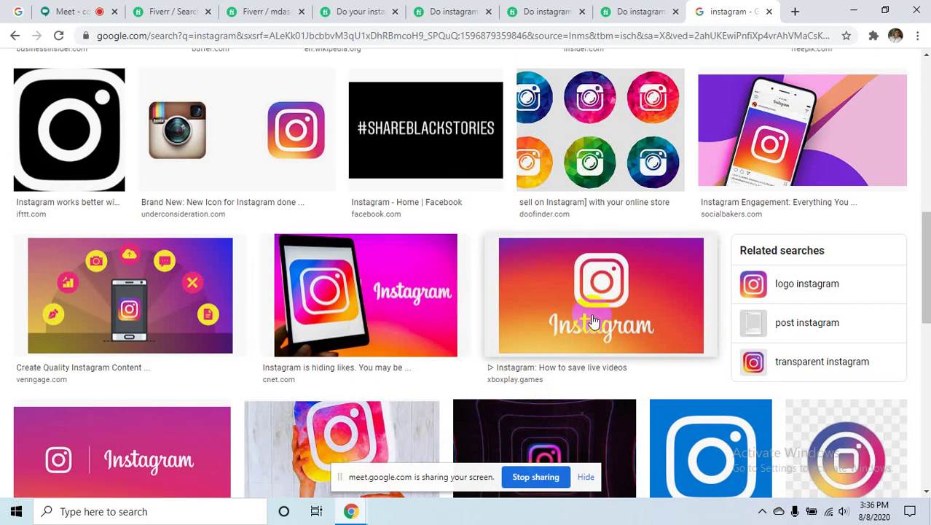
{"action": "scroll", "coordinate": [601, 314], "scroll_direction": "down", "scroll_amount": 1}
{"action": "scroll", "coordinate": [601, 315], "scroll_direction": "down", "scroll_amount": 3}
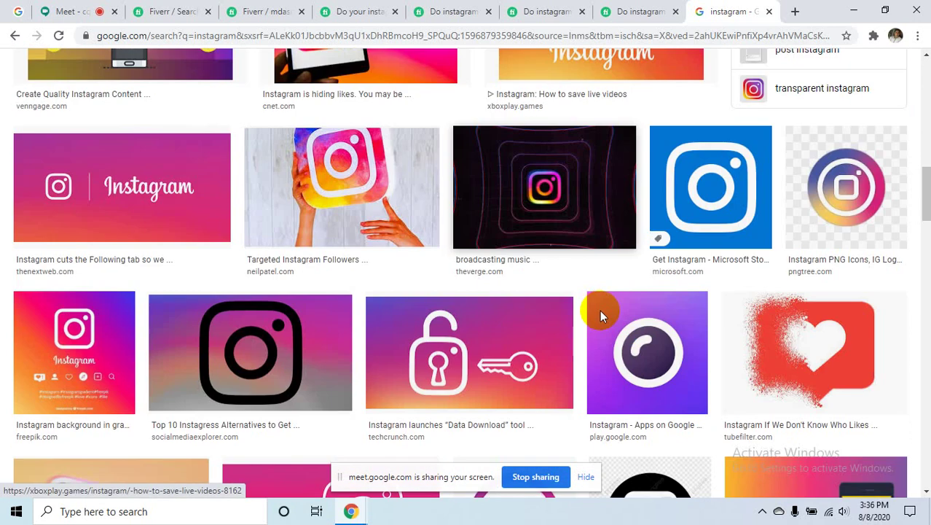
{"action": "scroll", "coordinate": [670, 295], "scroll_direction": "down", "scroll_amount": 4}
{"action": "scroll", "coordinate": [516, 329], "scroll_direction": "down", "scroll_amount": 4}
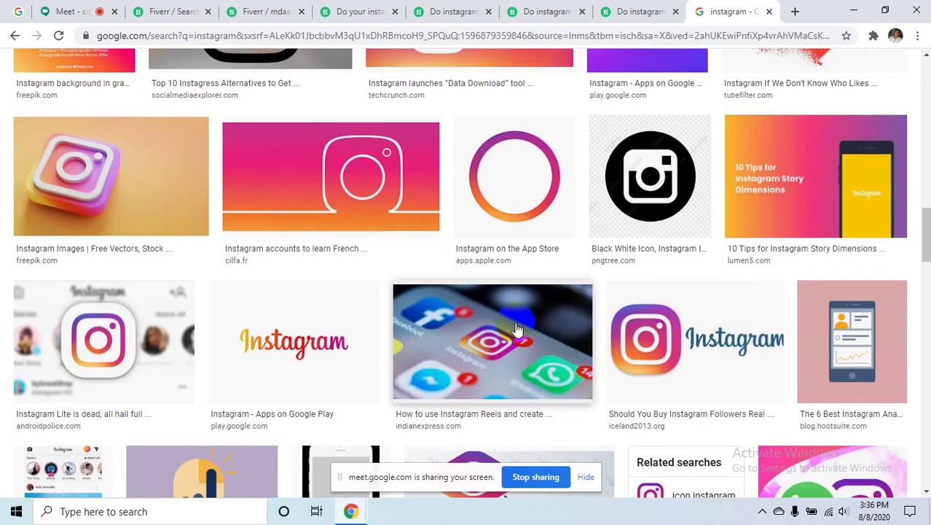
{"action": "scroll", "coordinate": [656, 311], "scroll_direction": "down", "scroll_amount": 2}
{"action": "scroll", "coordinate": [656, 311], "scroll_direction": "down", "scroll_amount": 5}
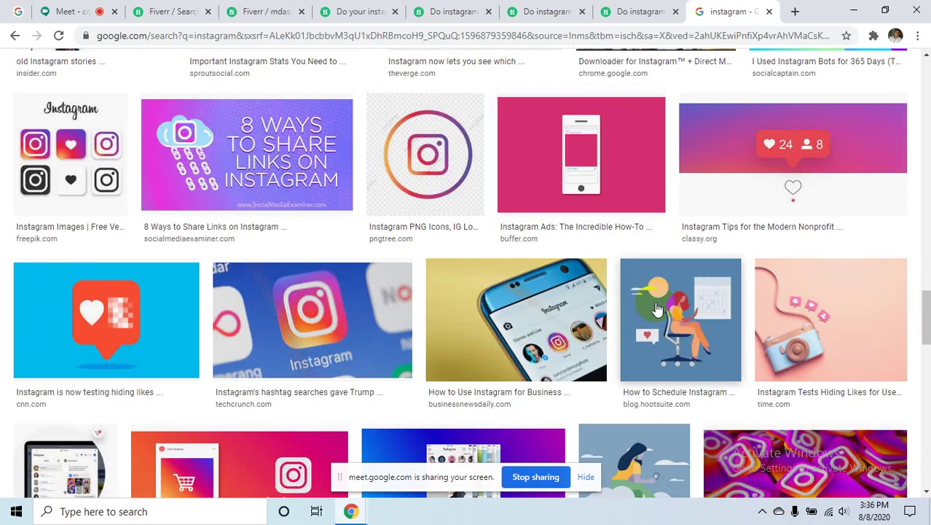
{"action": "scroll", "coordinate": [657, 310], "scroll_direction": "down", "scroll_amount": 7}
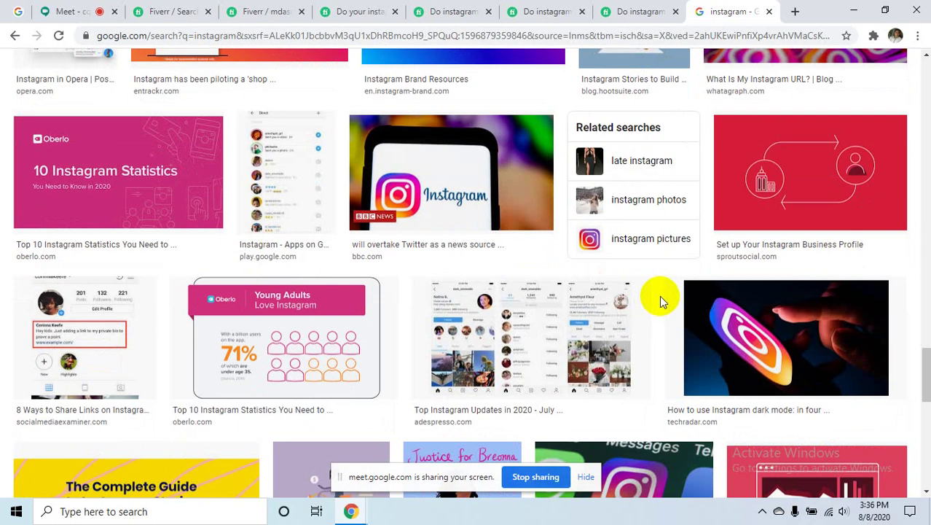
{"action": "left_click", "coordinate": [808, 325]}
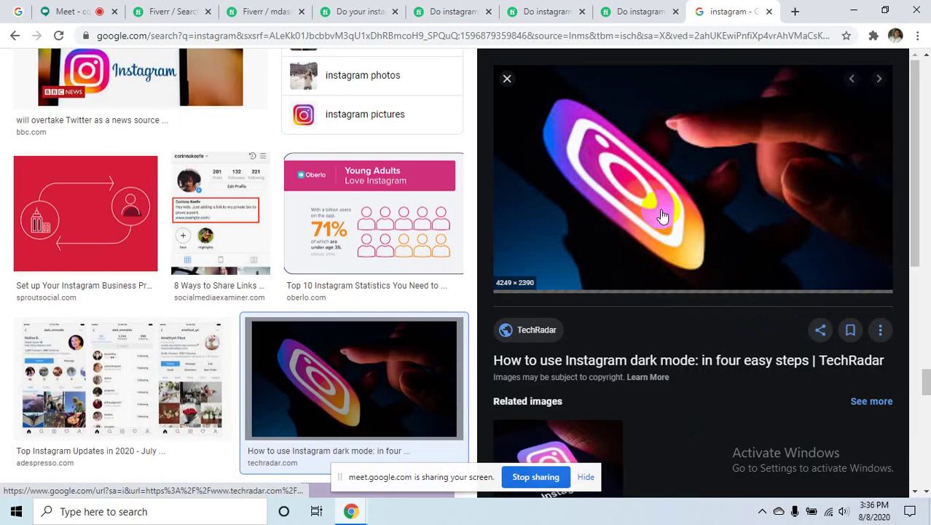
{"action": "left_click", "coordinate": [711, 215]}
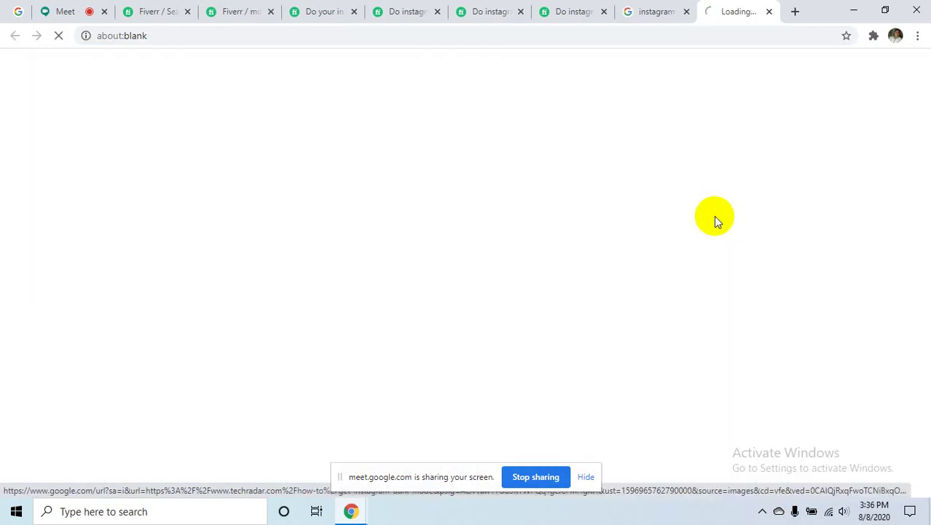
{"action": "left_click", "coordinate": [649, 11]}
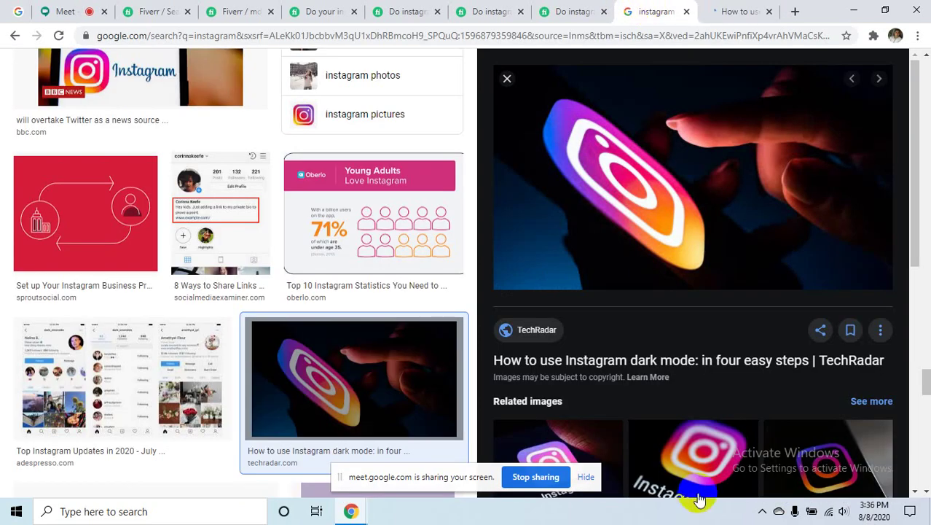
- Switch to the TechRadar article and start a screen capture from the system tray
{"action": "left_click", "coordinate": [739, 9]}
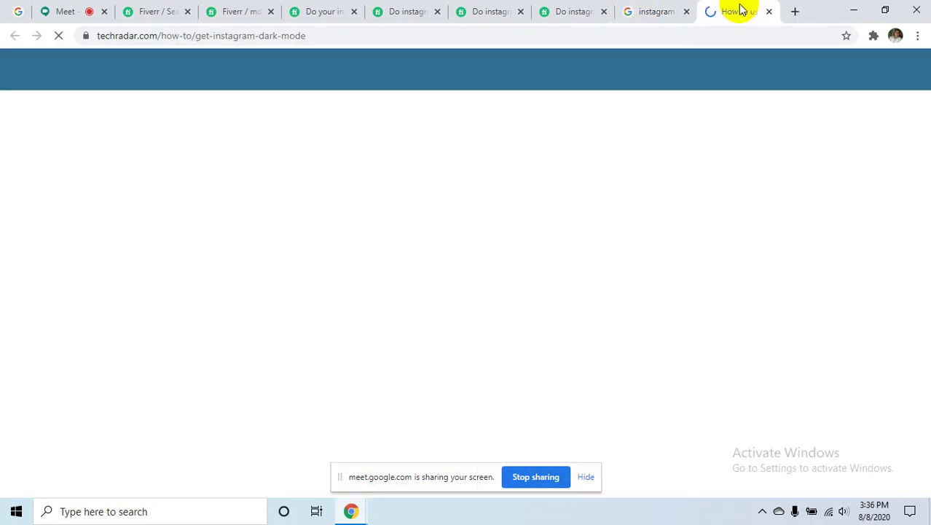
{"action": "scroll", "coordinate": [498, 302], "scroll_direction": "down", "scroll_amount": 3}
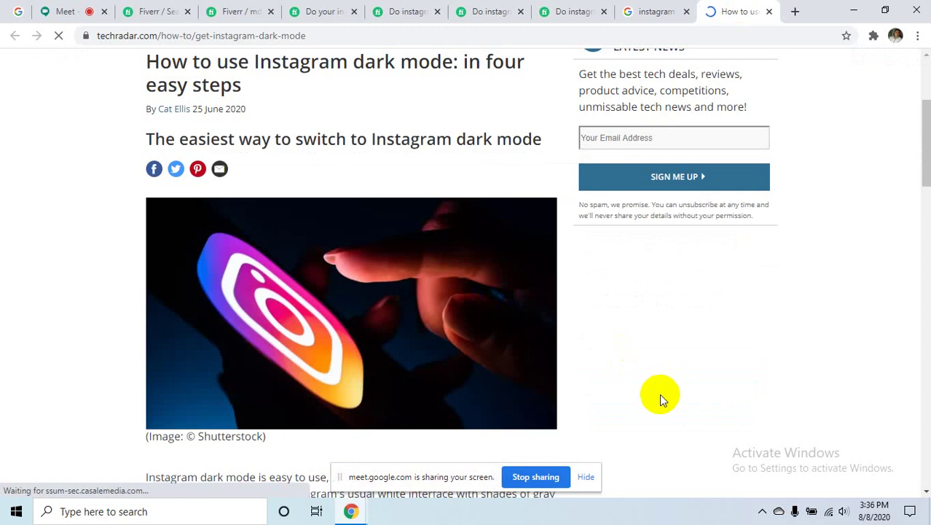
{"action": "left_click", "coordinate": [910, 511]}
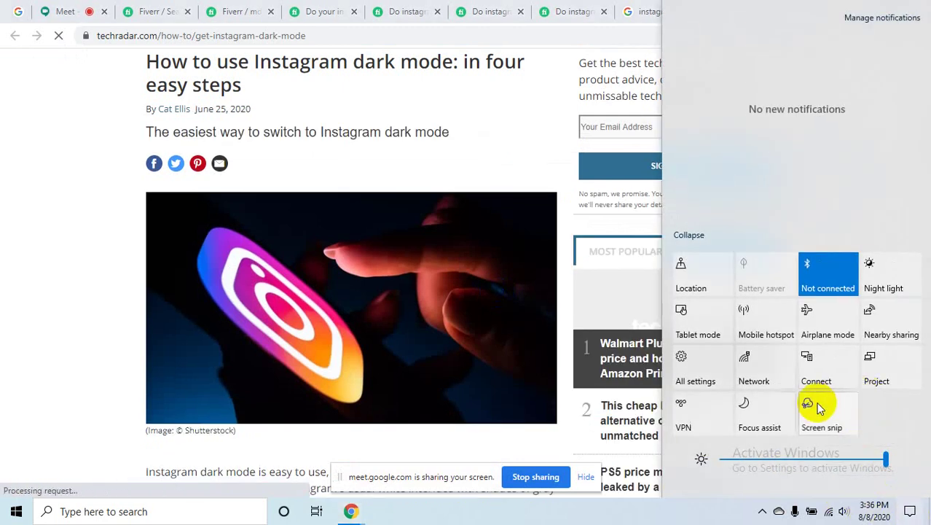
{"action": "left_click", "coordinate": [148, 196]}
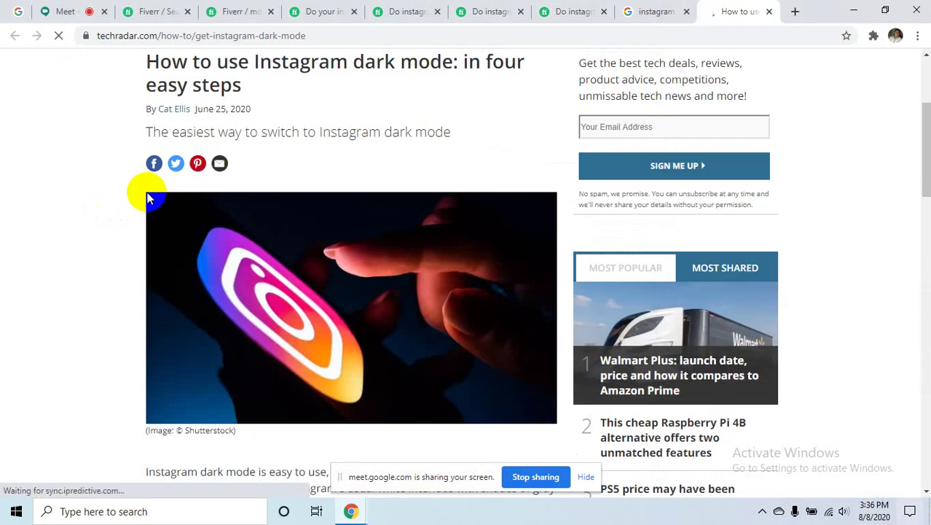
{"action": "left_click", "coordinate": [910, 511]}
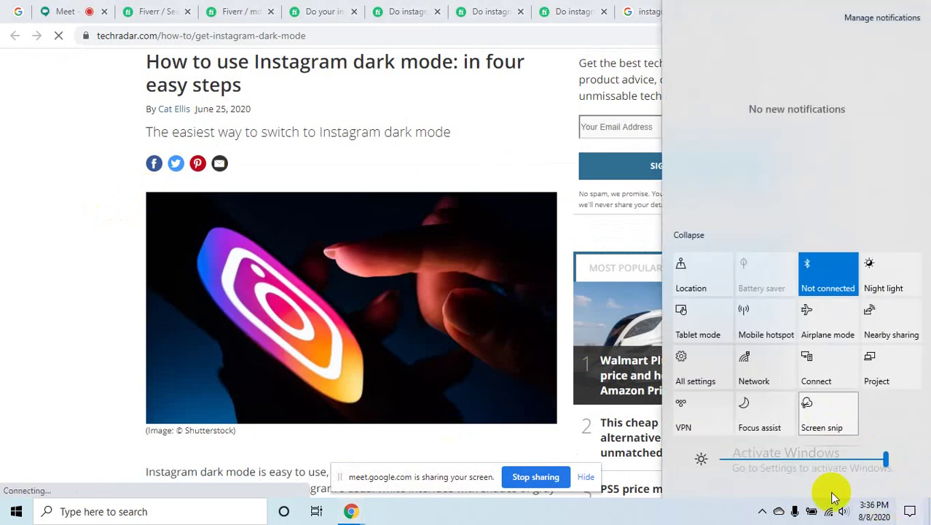
{"action": "left_click", "coordinate": [762, 511]}
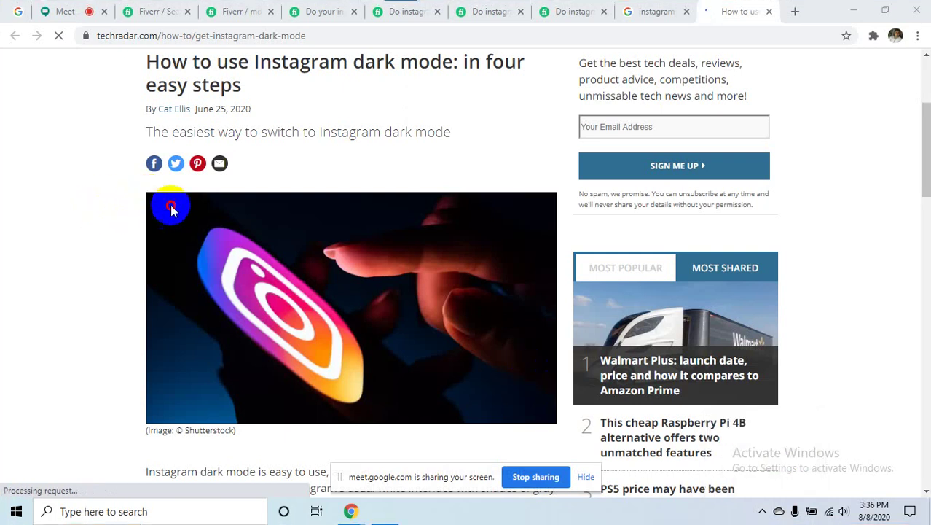
{"action": "left_click", "coordinate": [290, 291]}
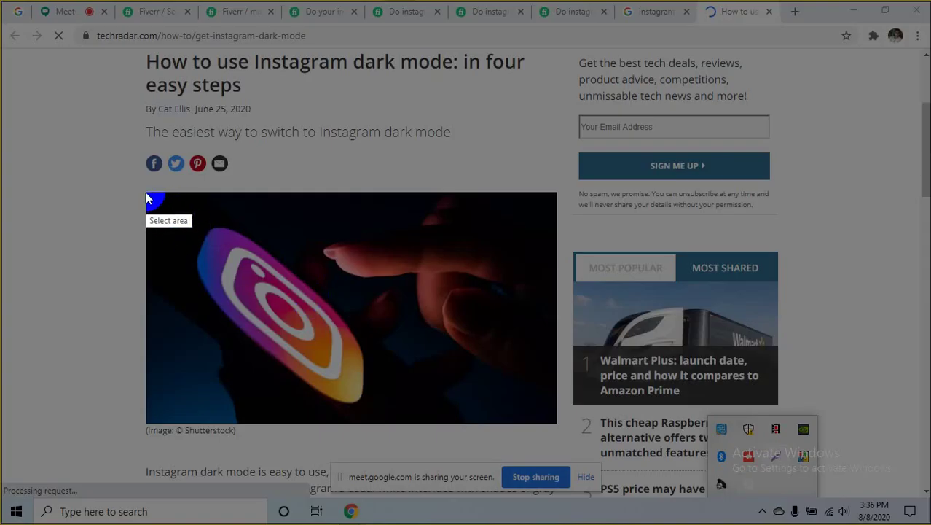
- Cancel the first capture, snip the article's Instagram photo via Screen snip, and open it in Snip & Sketch
{"action": "mouse_move", "coordinate": [145, 193]}
{"action": "left_mouse_down"}
{"action": "mouse_move", "coordinate": [255, 294]}
{"action": "mouse_move", "coordinate": [441, 352]}
{"action": "mouse_move", "coordinate": [558, 423]}
{"action": "mouse_move", "coordinate": [544, 409]}
{"action": "mouse_move", "coordinate": [336, 326]}
{"action": "mouse_move", "coordinate": [147, 195]}
{"action": "left_mouse_up"}
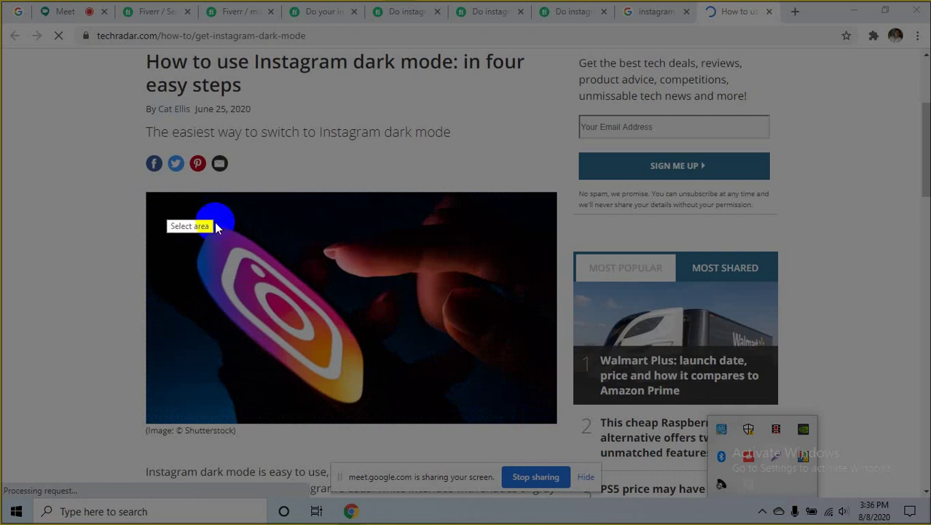
{"action": "right_click", "coordinate": [845, 440]}
{"action": "left_click", "coordinate": [843, 426]}
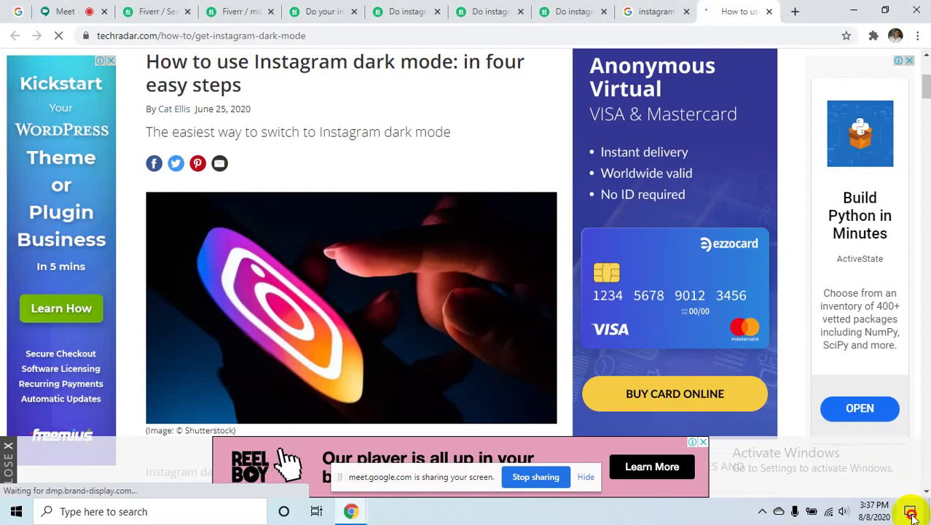
{"action": "left_click", "coordinate": [910, 512]}
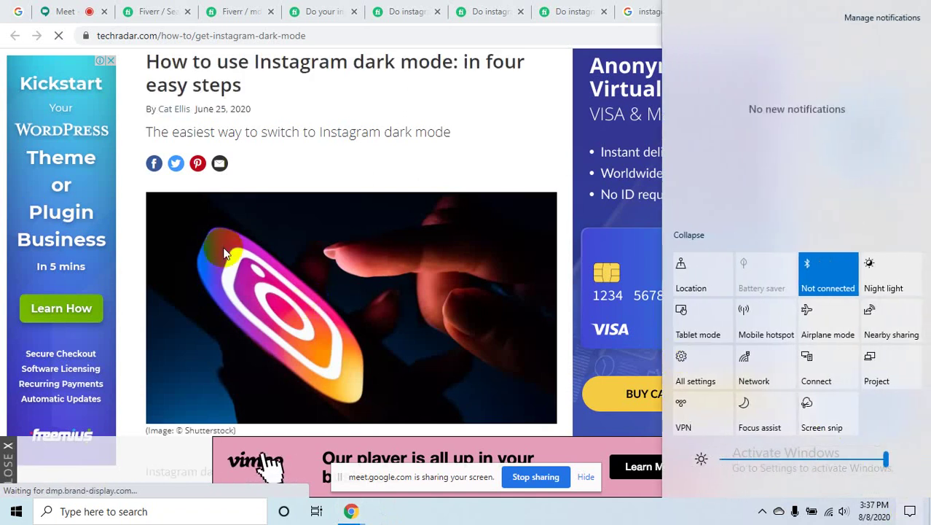
{"action": "left_click", "coordinate": [211, 233]}
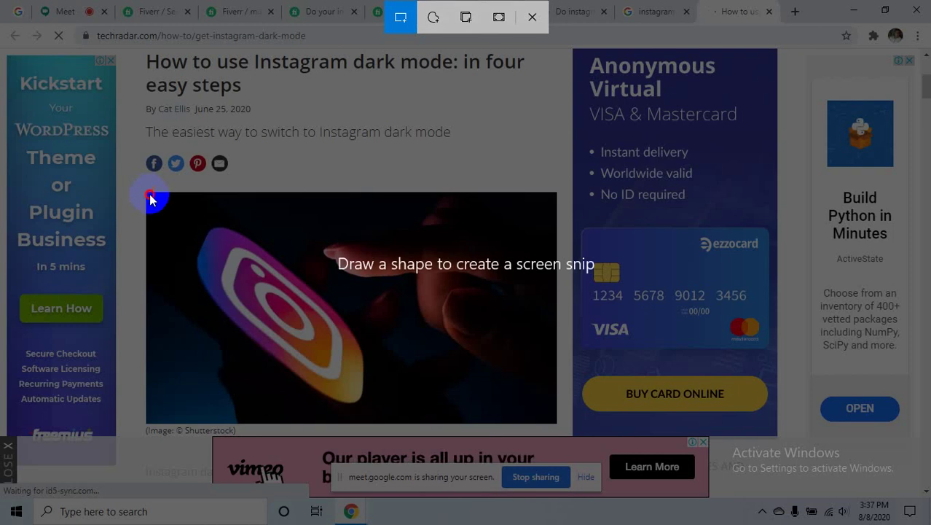
{"action": "left_click_drag", "start_coordinate": [149, 194], "coordinate": [557, 421]}
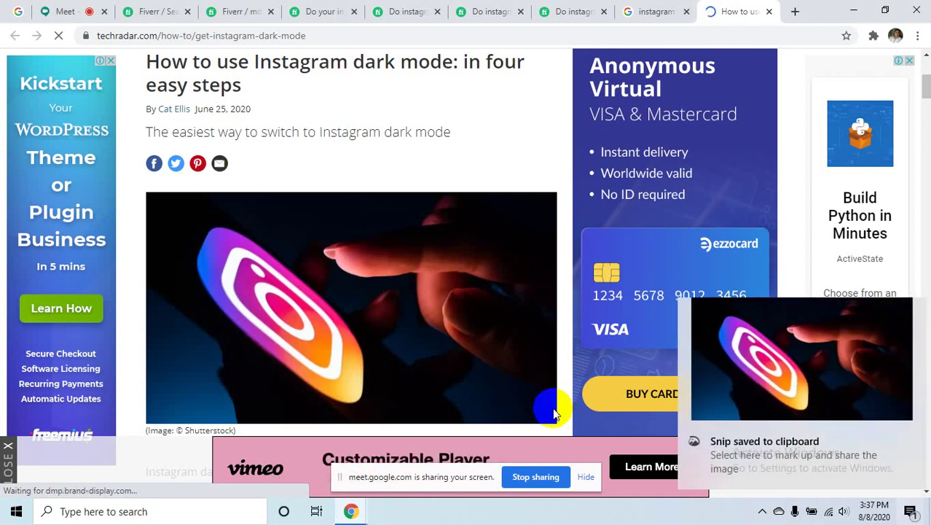
{"action": "left_click", "coordinate": [806, 366]}
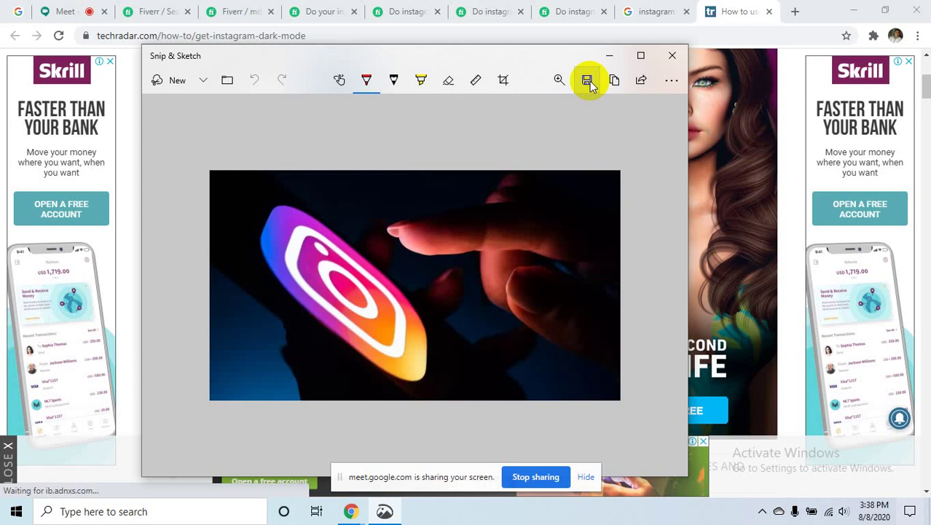
- Save the Instagram snip as a PNG on the Desktop and close Snip & Sketch
{"action": "left_click", "coordinate": [587, 80]}
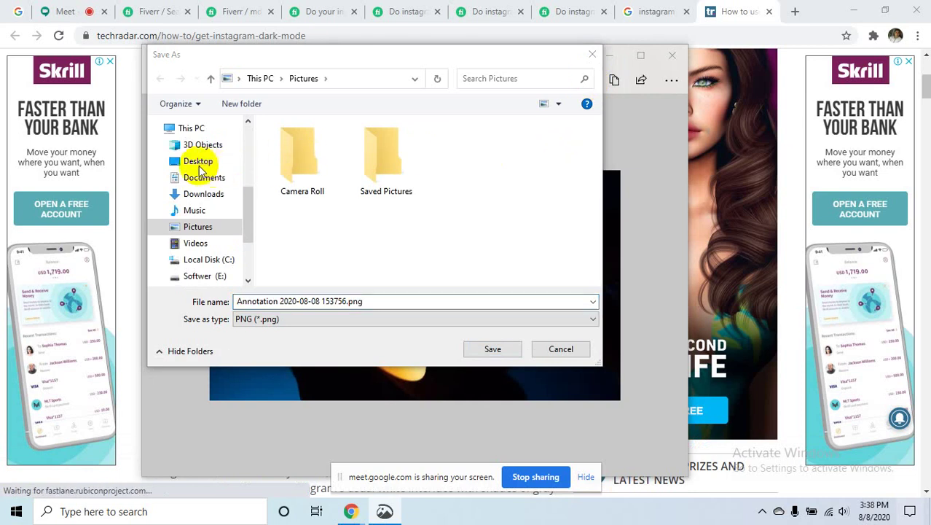
{"action": "left_click", "coordinate": [208, 160]}
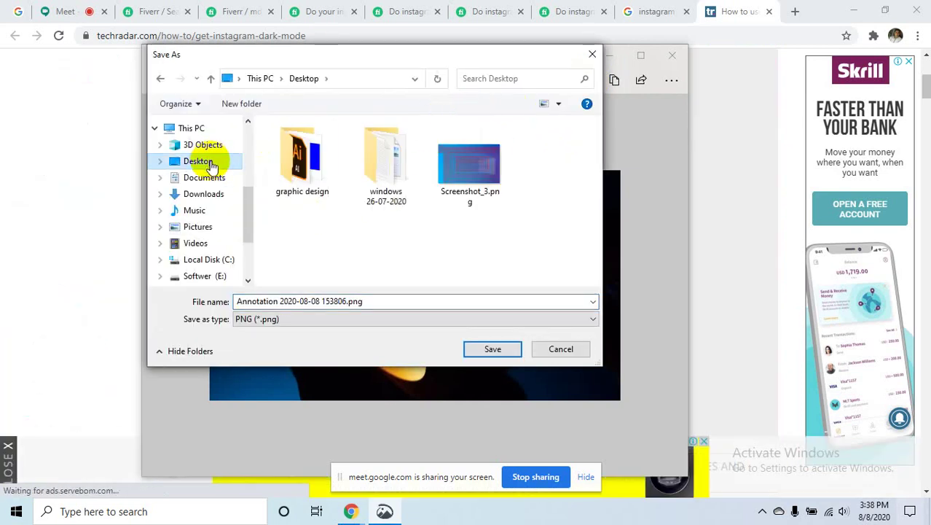
{"action": "left_click", "coordinate": [491, 349]}
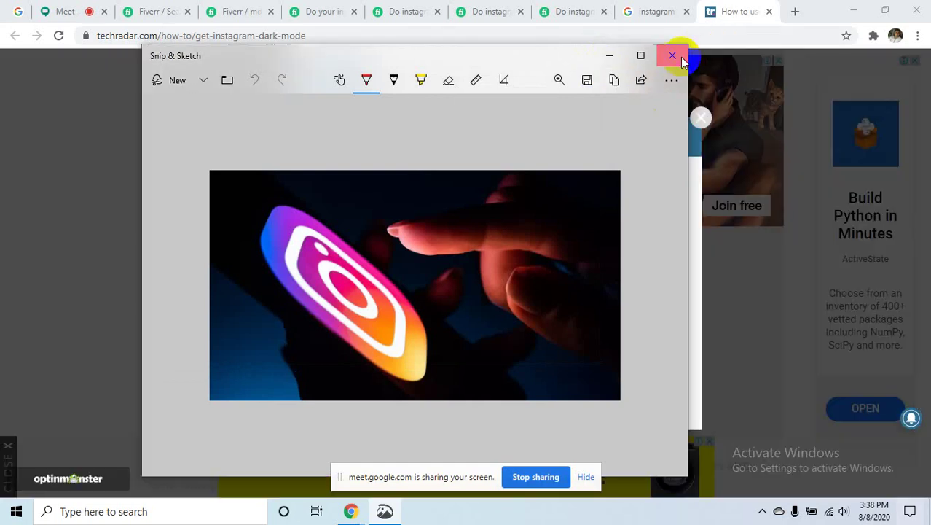
{"action": "left_click", "coordinate": [672, 56]}
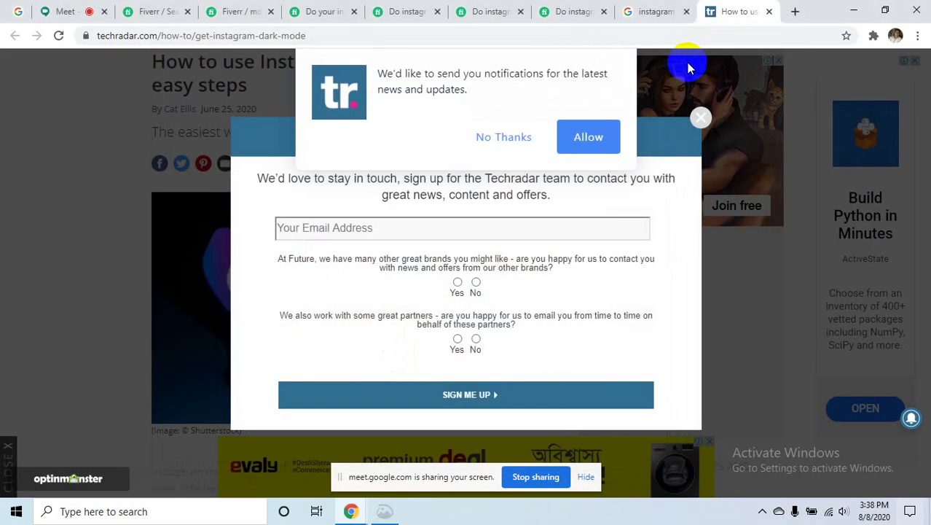
- Try adding 'Annotation 2020-08-08 153806.png' from the Desktop as the first gig photo; Fiverr rejects it as too small
{"action": "left_click", "coordinate": [323, 8]}
{"action": "left_click", "coordinate": [239, 10]}
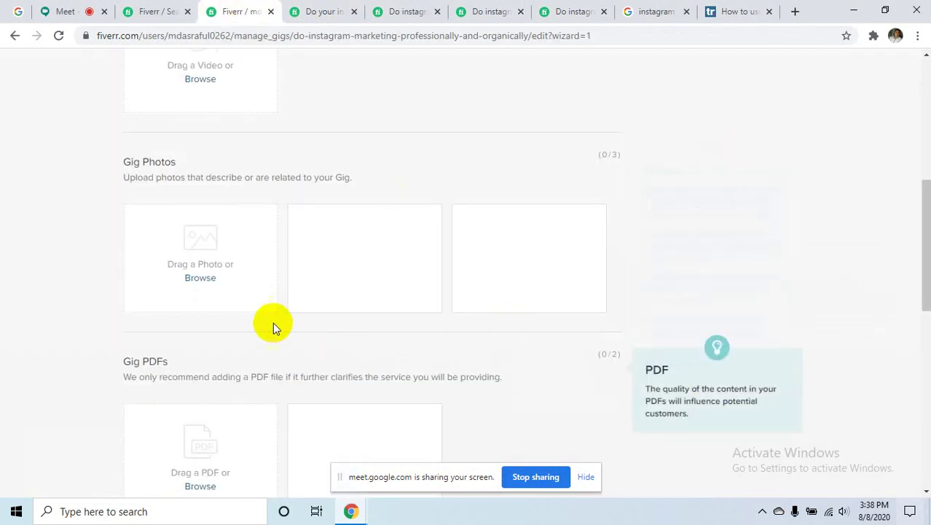
{"action": "left_click", "coordinate": [206, 279]}
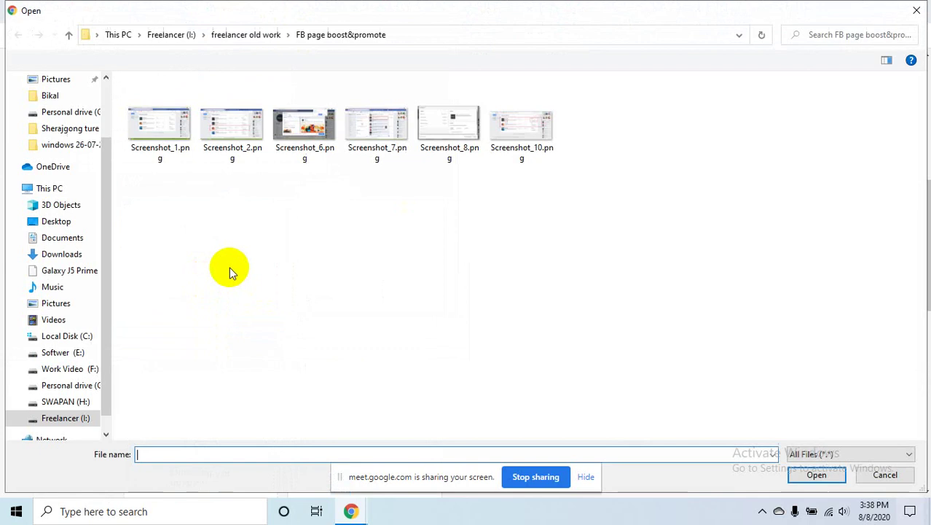
{"action": "left_click", "coordinate": [57, 222]}
{"action": "left_click", "coordinate": [317, 157]}
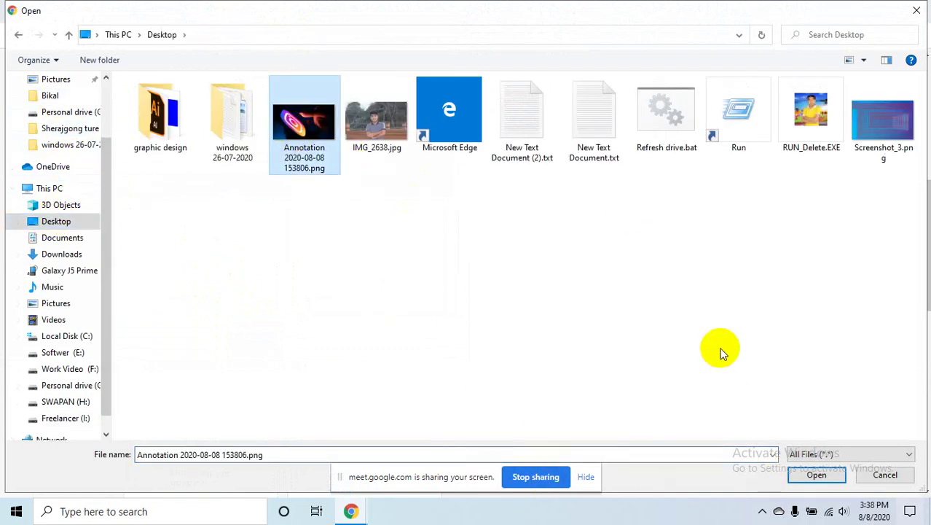
{"action": "left_click", "coordinate": [821, 475]}
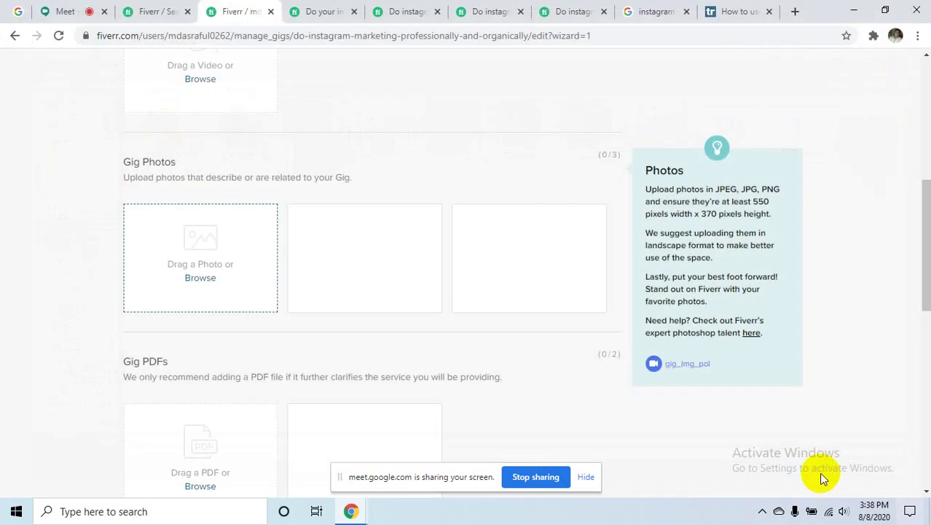
{"action": "mouse_move", "coordinate": [295, 226]}
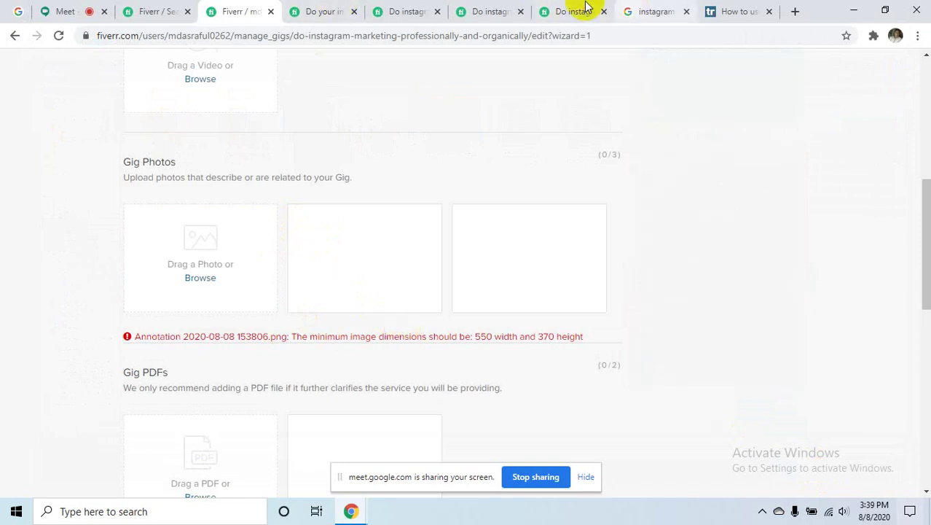
- Start saving the 4249 × 2390 TechRadar Instagram image, cancel the Save As dialog, and minimize Chrome
{"action": "left_click", "coordinate": [648, 10]}
{"action": "right_click", "coordinate": [661, 224]}
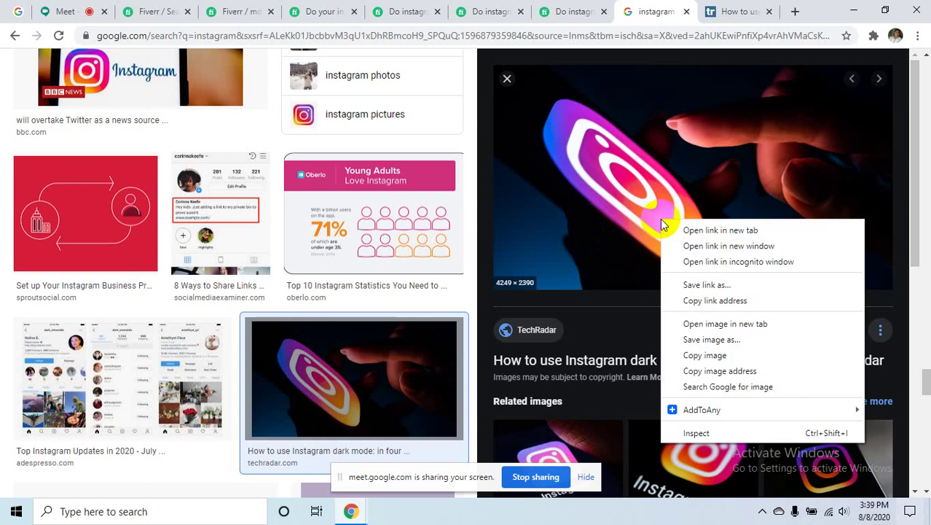
{"action": "left_click", "coordinate": [701, 341]}
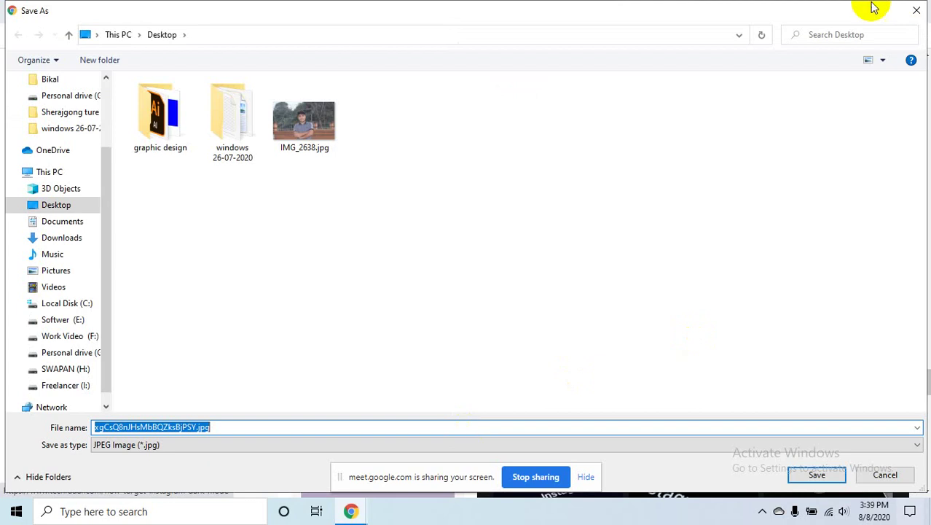
{"action": "left_click", "coordinate": [918, 9]}
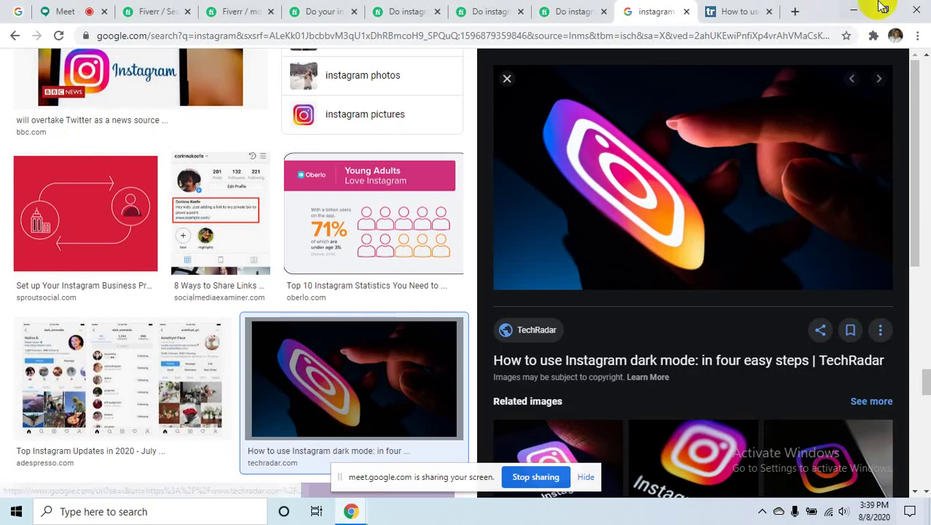
{"action": "left_click", "coordinate": [854, 9]}
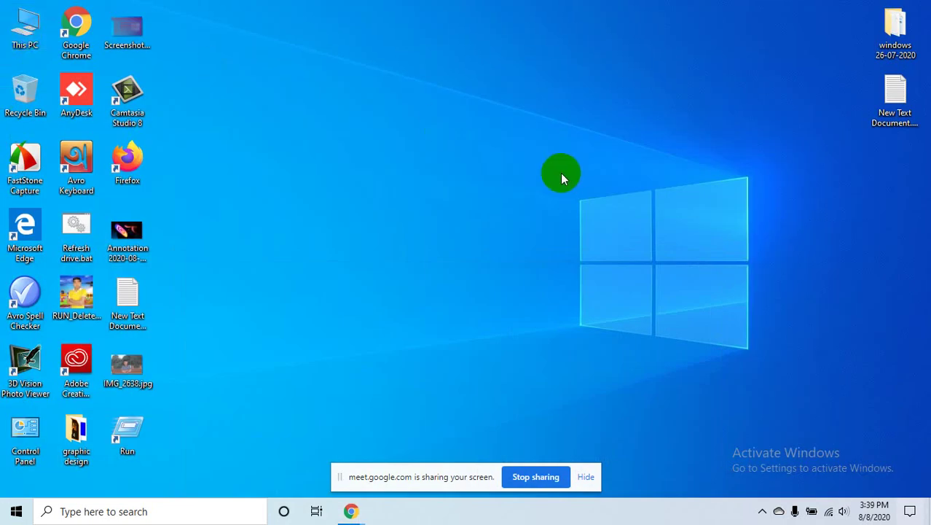
- Look through Downloads in File Explorer, then open 'Annotation 2020-08-08 153806.png' from the desktop in Paint
{"action": "key", "text": "super+e"}
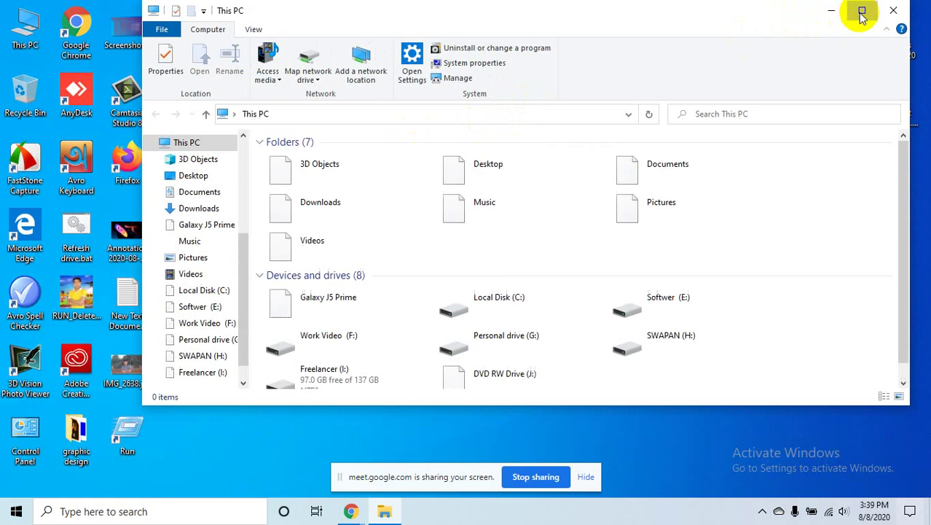
{"action": "left_click", "coordinate": [862, 11]}
{"action": "double_click", "coordinate": [702, 162]}
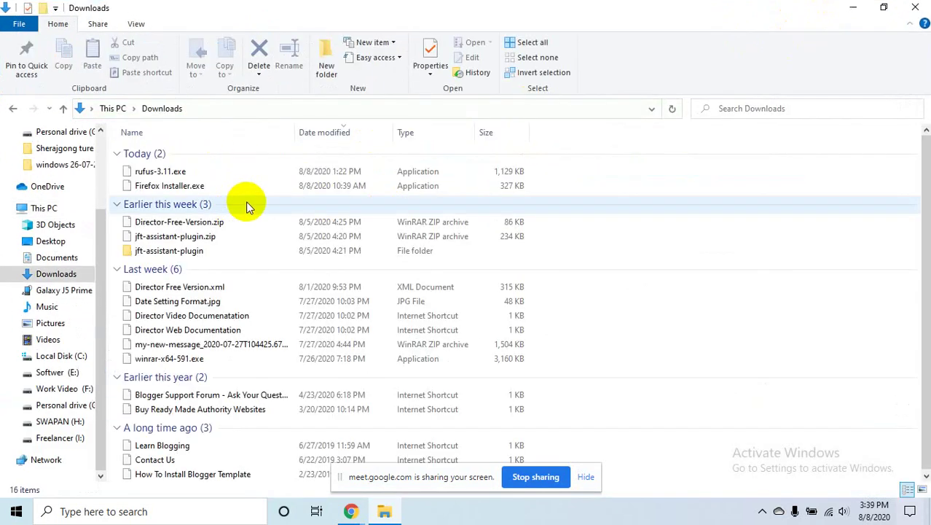
{"action": "scroll", "coordinate": [447, 312], "scroll_direction": "up", "scroll_amount": 3, "text": "ctrl"}
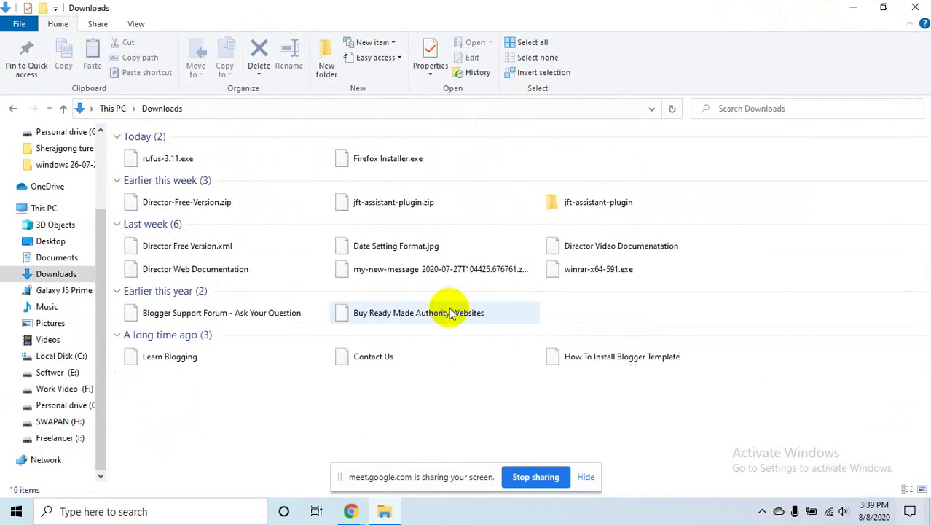
{"action": "scroll", "coordinate": [449, 311], "scroll_direction": "up", "scroll_amount": 2, "text": "ctrl"}
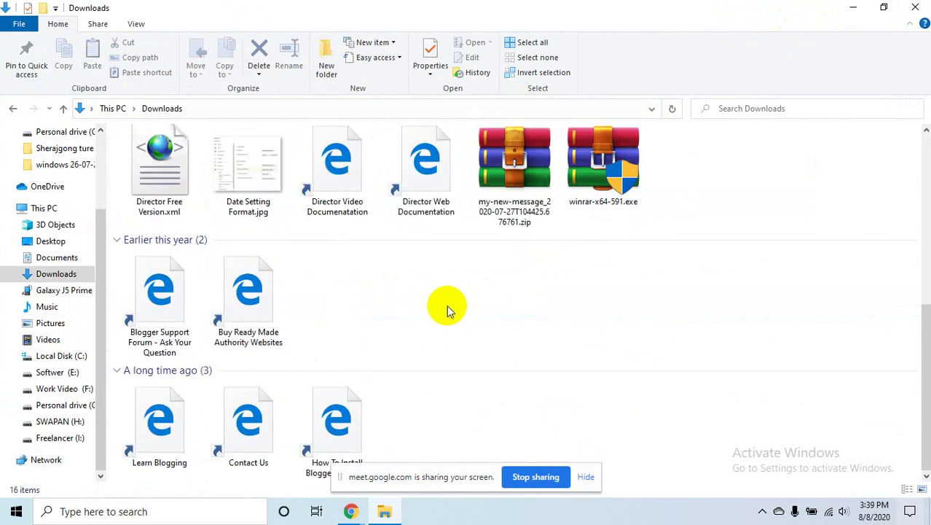
{"action": "scroll", "coordinate": [446, 305], "scroll_direction": "up", "scroll_amount": 3}
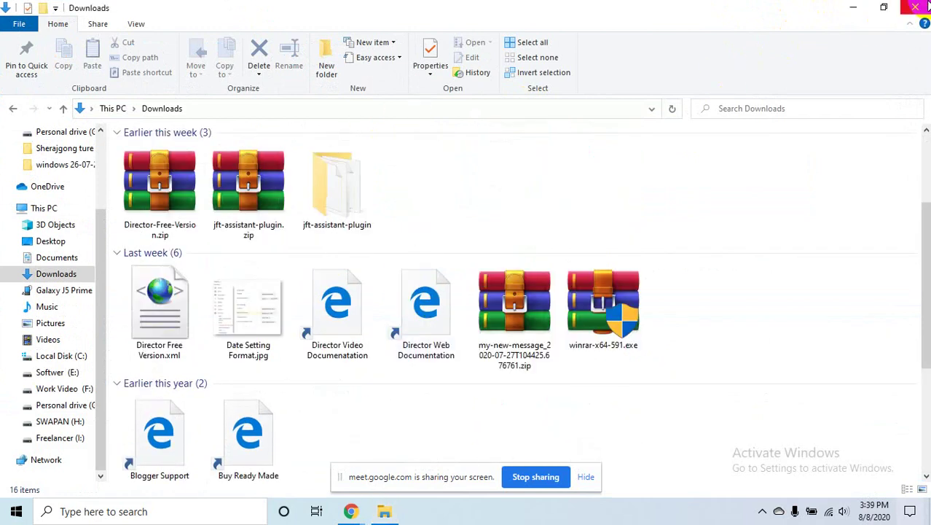
{"action": "left_click", "coordinate": [922, 7]}
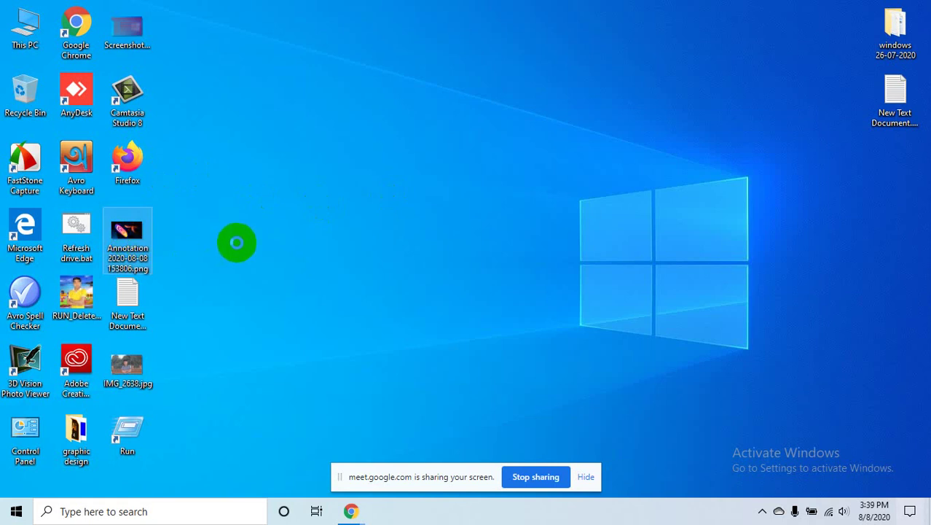
{"action": "key", "text": "shift+F10"}
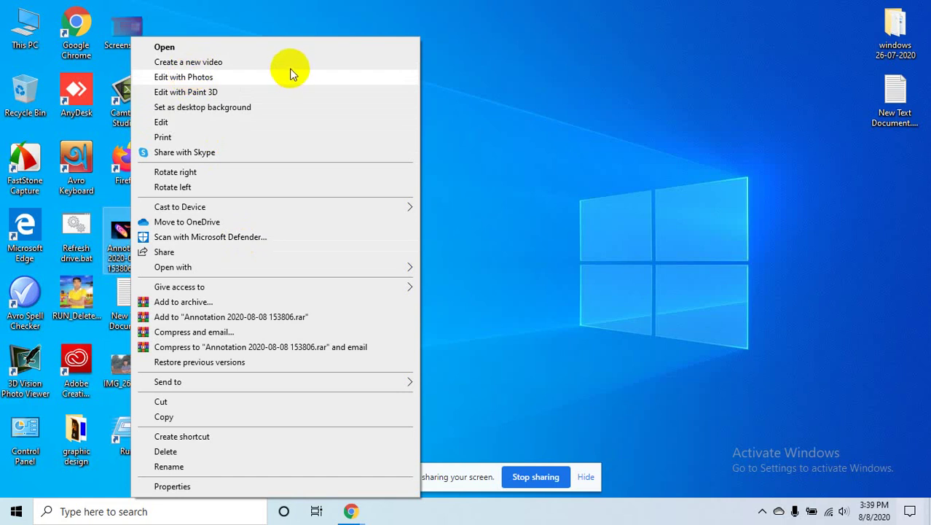
{"action": "left_click", "coordinate": [161, 124]}
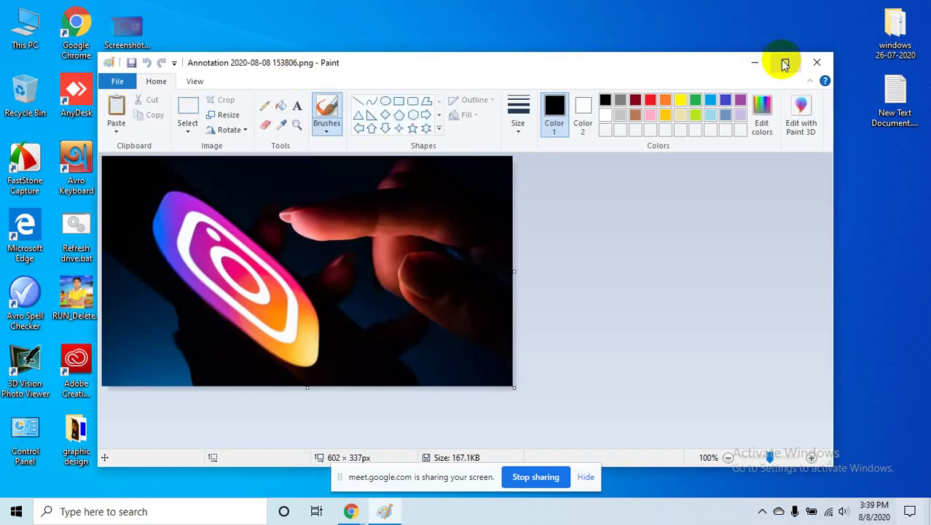
- Resize the Annotation image from 602 × 337 to 550 × 370 pixels without aspect ratio, then minimize Paint
{"action": "left_click", "coordinate": [786, 64]}
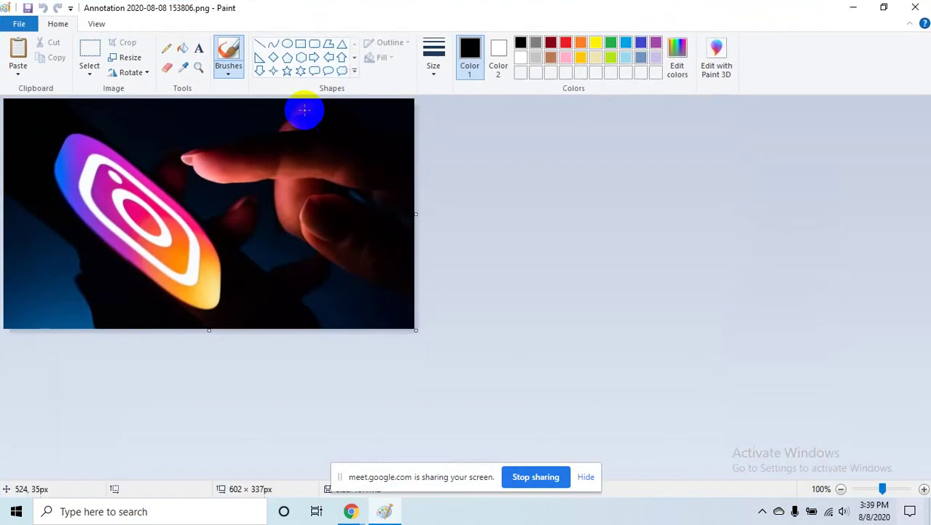
{"action": "left_click", "coordinate": [130, 57]}
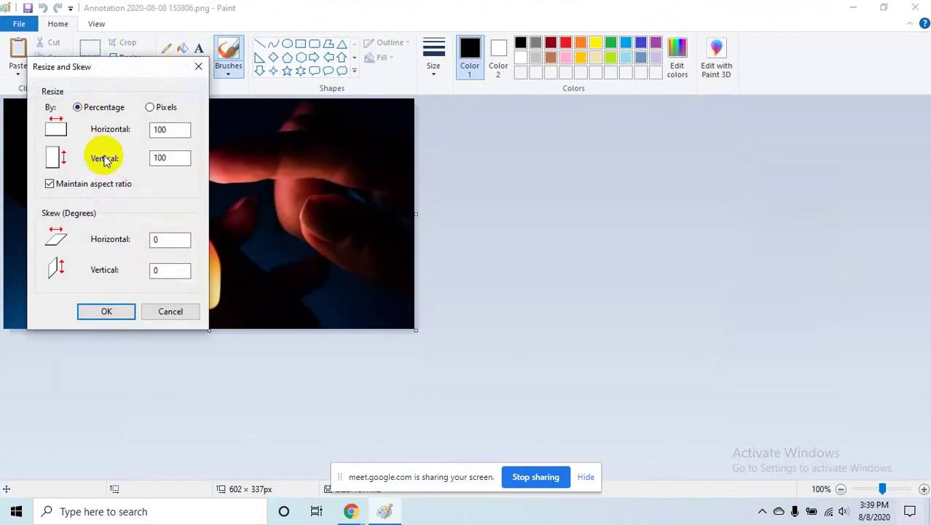
{"action": "left_click", "coordinate": [157, 108]}
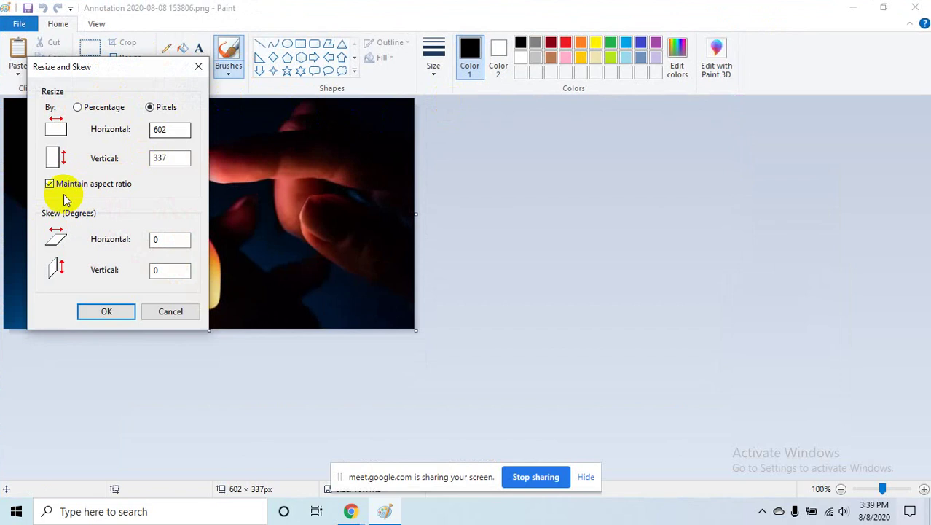
{"action": "left_click", "coordinate": [50, 185]}
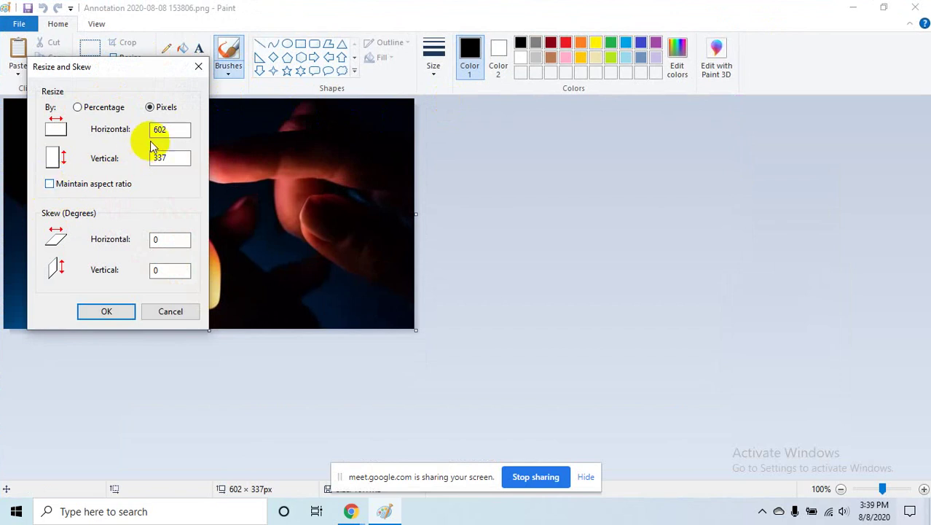
{"action": "left_click_drag", "start_coordinate": [166, 129], "coordinate": [148, 133]}
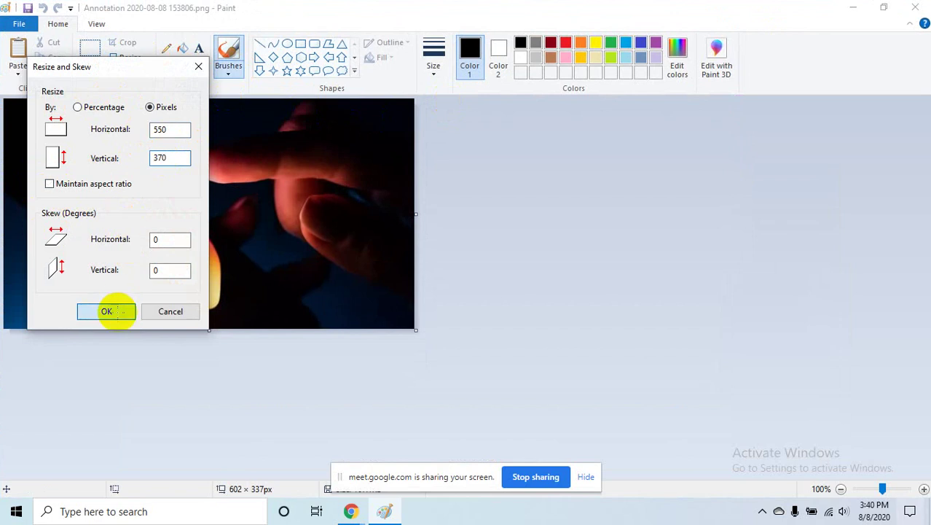
{"action": "left_click", "coordinate": [120, 311]}
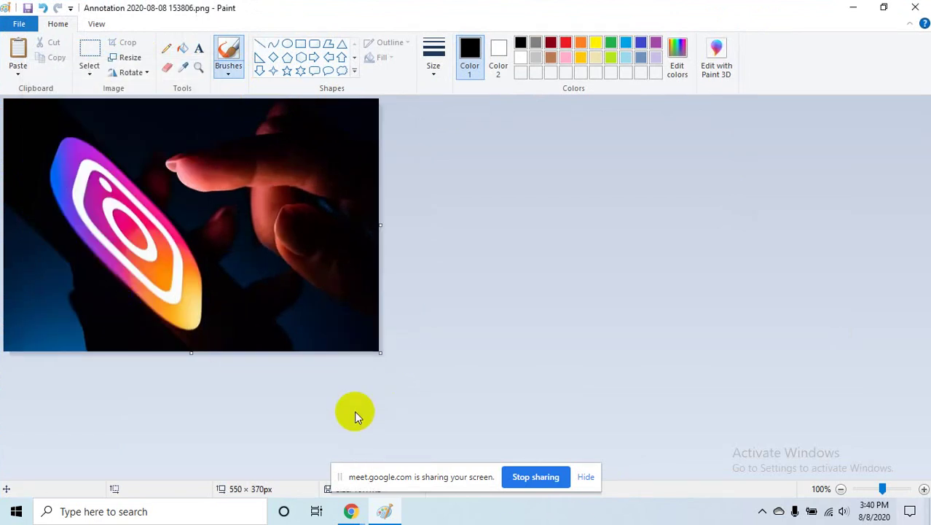
{"action": "left_click", "coordinate": [260, 350]}
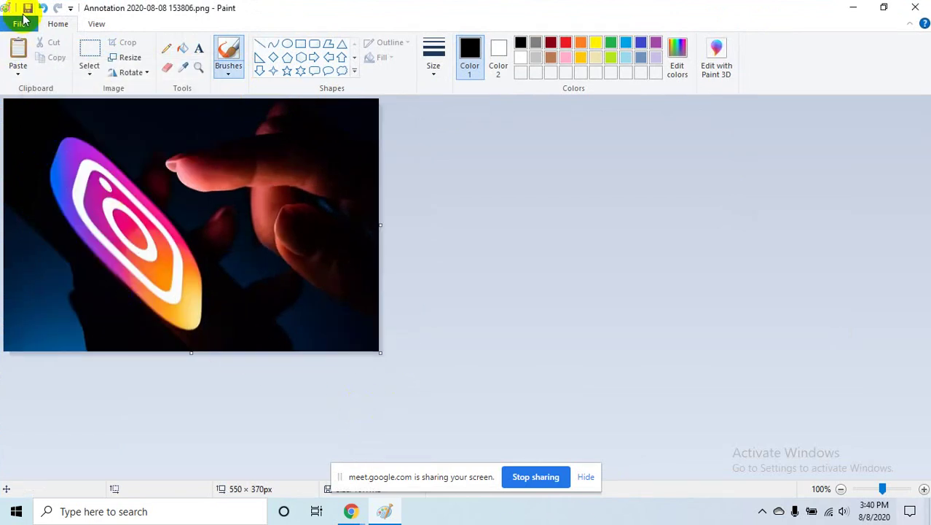
{"action": "left_click", "coordinate": [853, 7]}
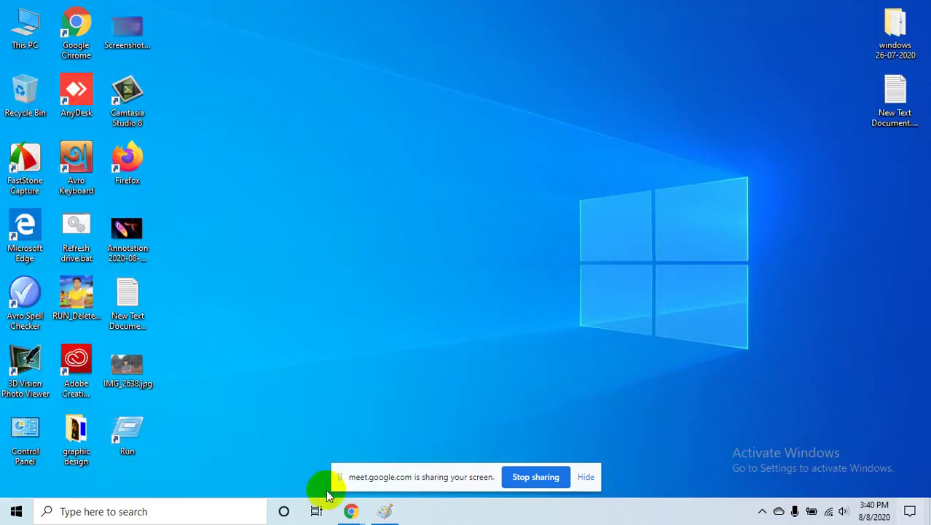
- Retry uploading the Annotation PNG under Gig Photos; it is rejected again as under 550 × 370, then minimize Chrome
{"action": "mouse_move", "coordinate": [349, 514]}
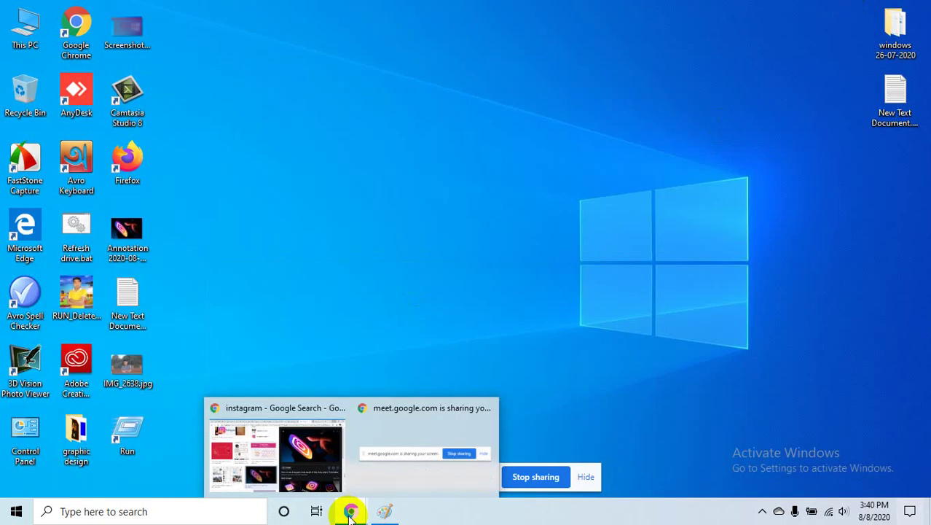
{"action": "left_click", "coordinate": [307, 481]}
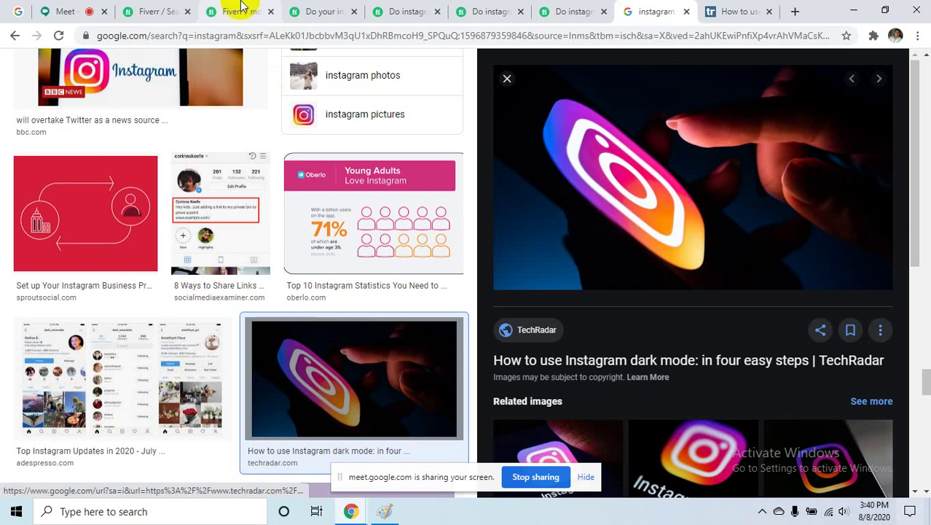
{"action": "left_click", "coordinate": [239, 11]}
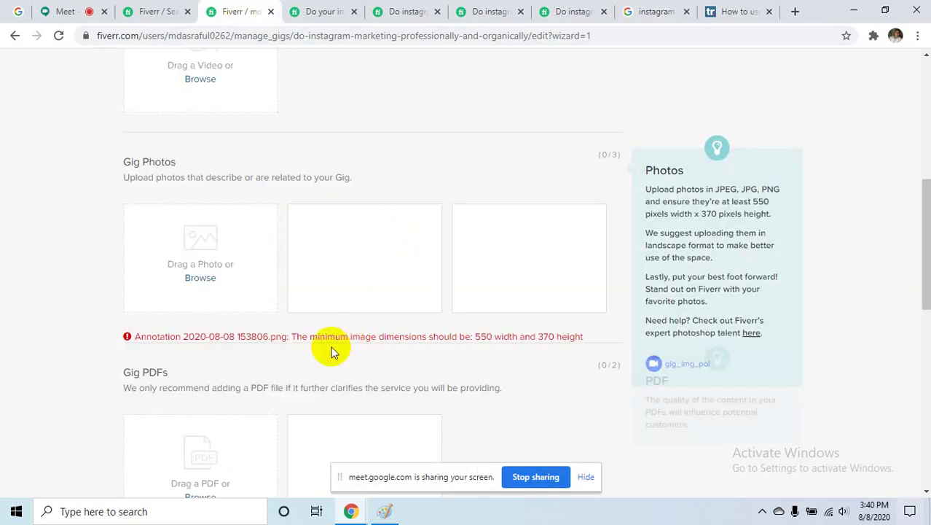
{"action": "left_click", "coordinate": [205, 280]}
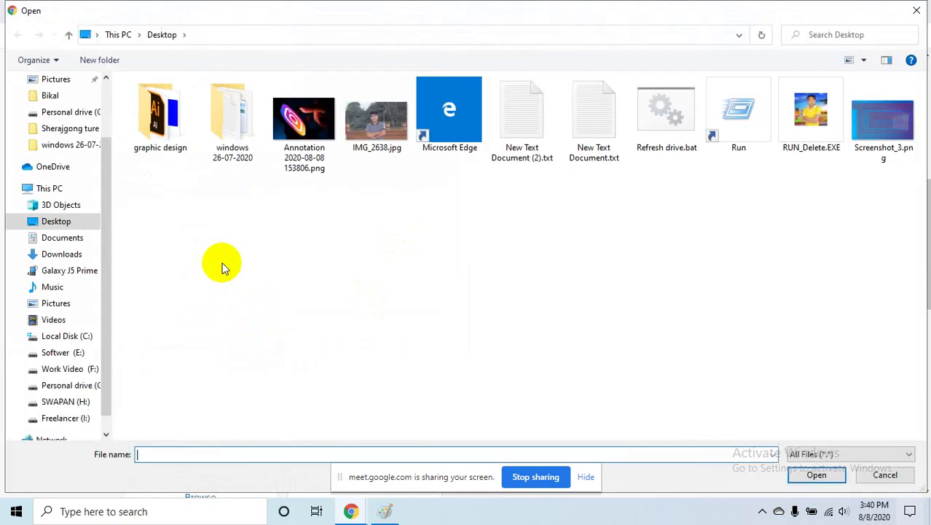
{"action": "left_click", "coordinate": [311, 142]}
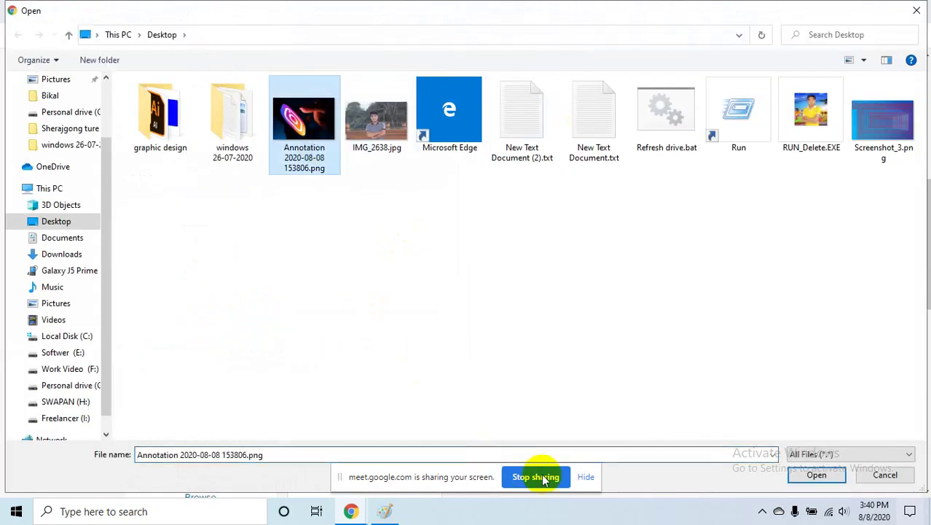
{"action": "left_click", "coordinate": [816, 474]}
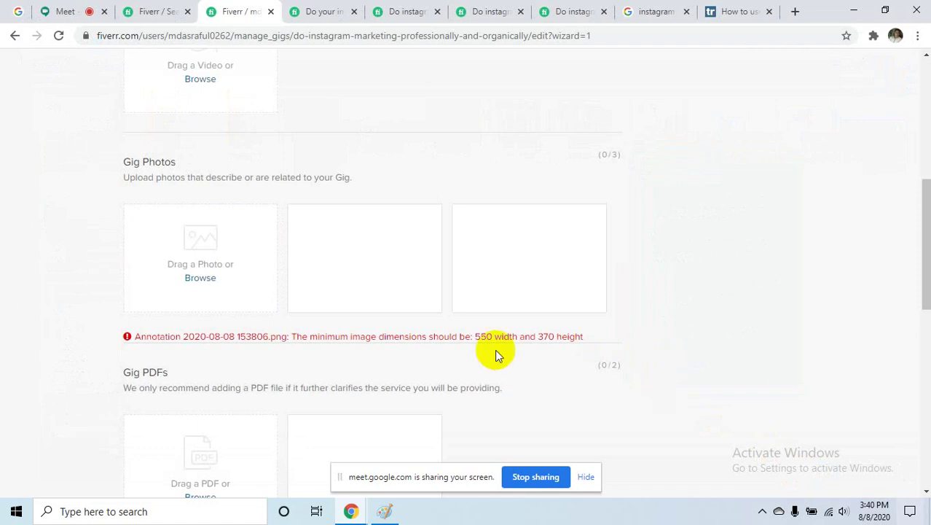
{"action": "mouse_move", "coordinate": [421, 320]}
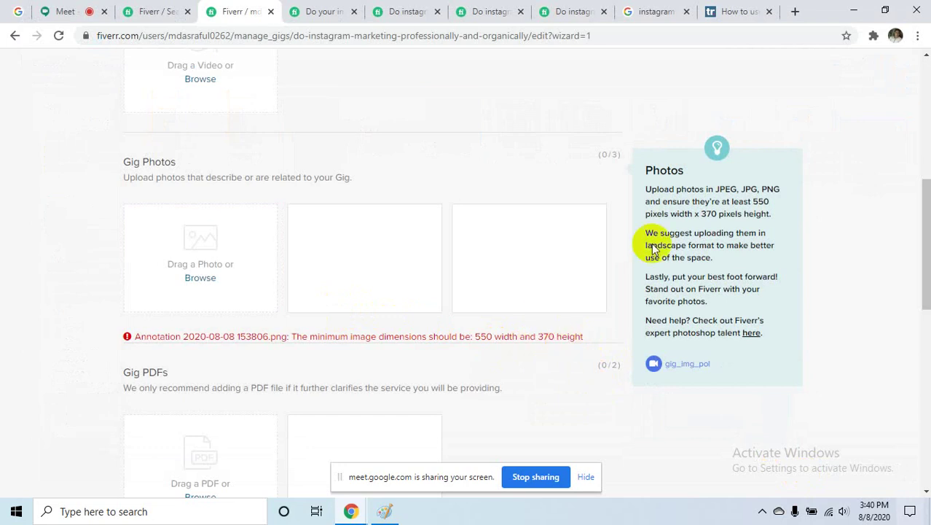
{"action": "left_click", "coordinate": [852, 11]}
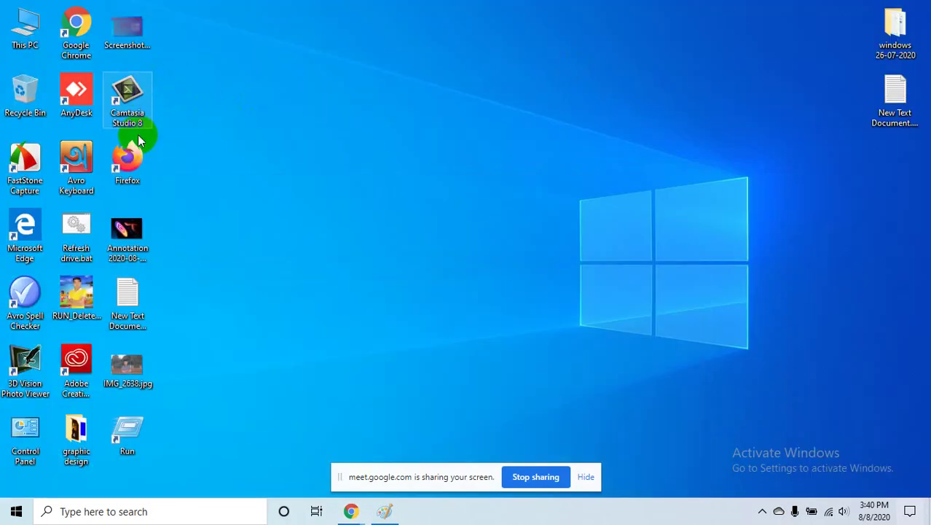
- Reopen Paint's Resize dialog in pixels with the 550 width value selected
{"action": "left_click", "coordinate": [384, 510]}
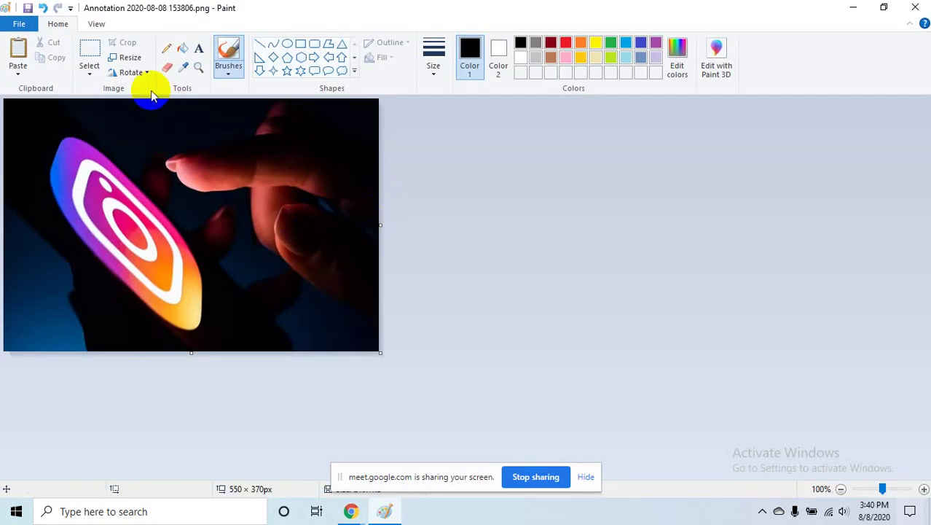
{"action": "left_click", "coordinate": [134, 63]}
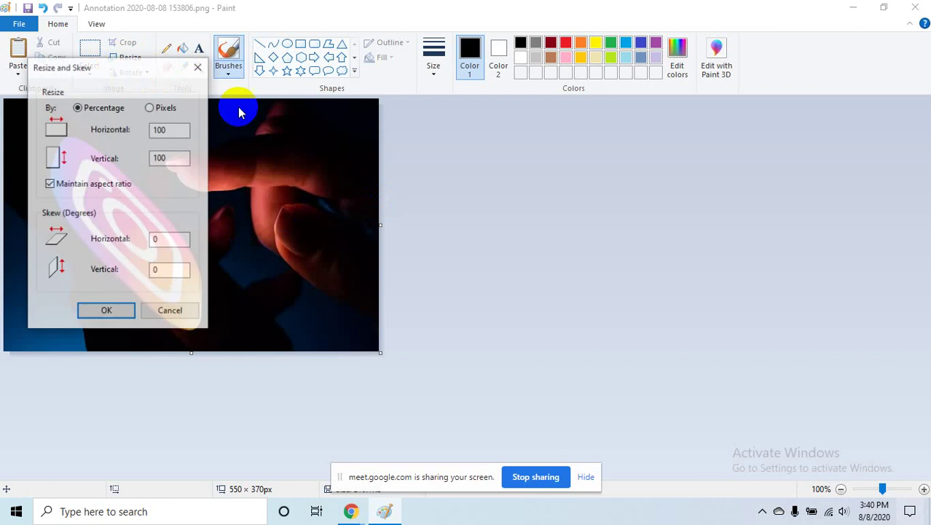
{"action": "left_click", "coordinate": [149, 107]}
{"action": "double_click", "coordinate": [159, 131]}
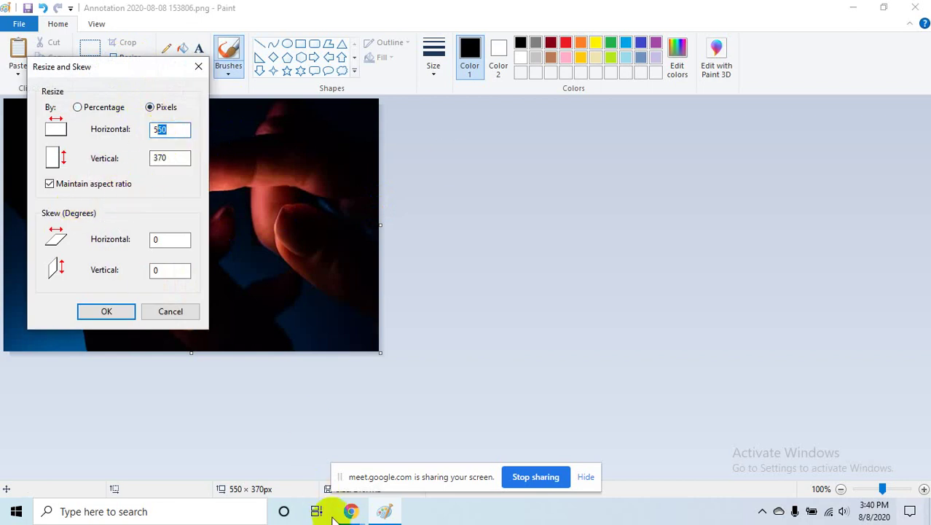
- Check Fiverr's 550 × 370 minimum photo size, then apply the resize in Paint and close it
{"action": "left_click", "coordinate": [350, 503]}
{"action": "left_click", "coordinate": [301, 463]}
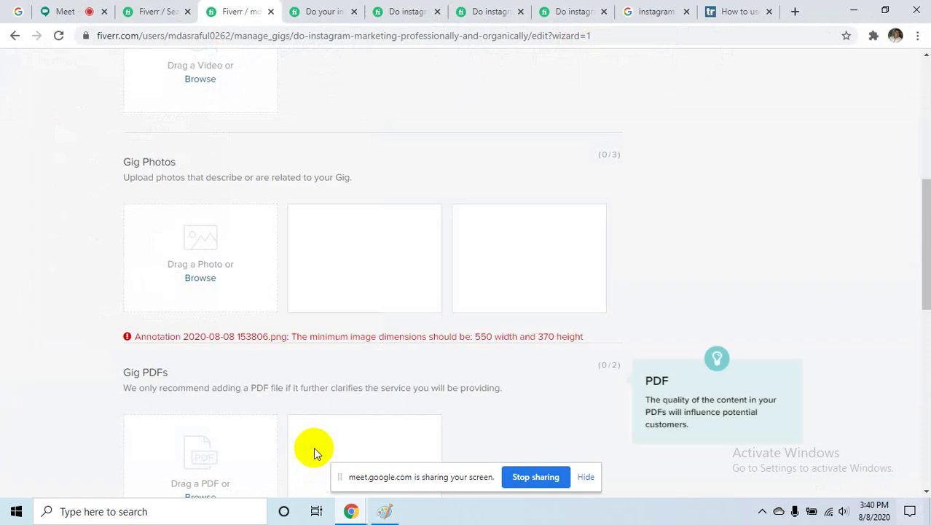
{"action": "left_click_drag", "start_coordinate": [465, 336], "coordinate": [587, 336]}
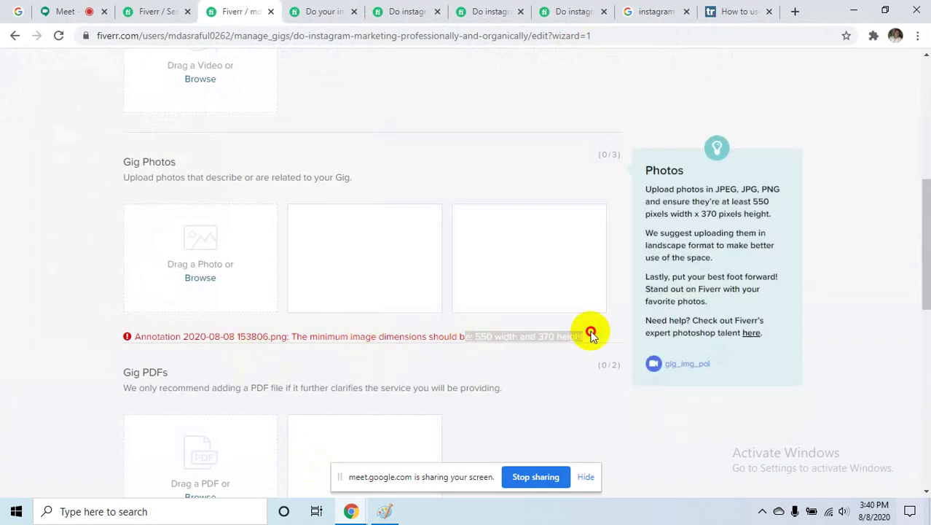
{"action": "left_click", "coordinate": [511, 377]}
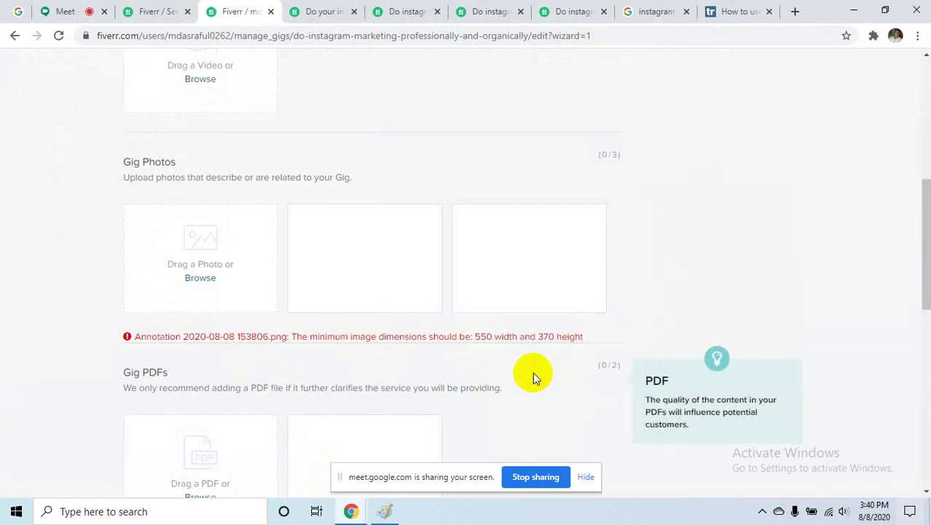
{"action": "left_click", "coordinate": [843, 9]}
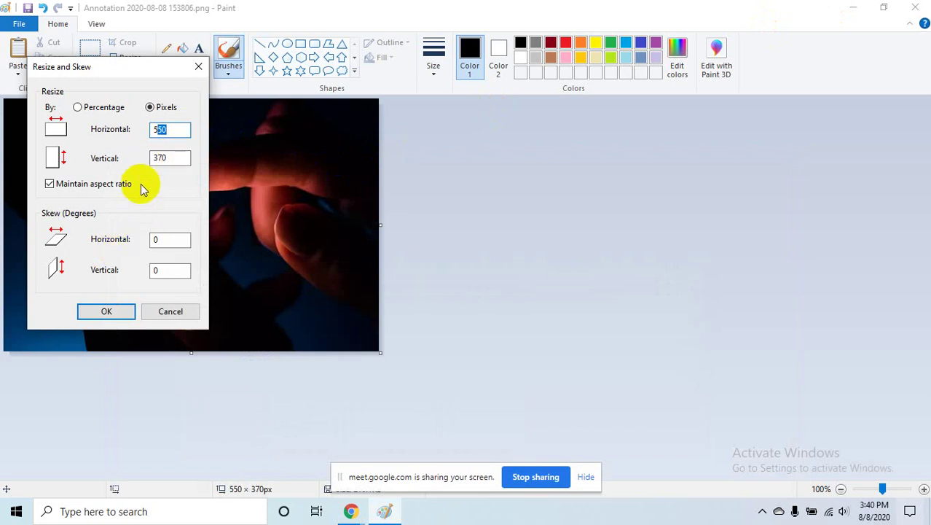
{"action": "left_click", "coordinate": [198, 67]}
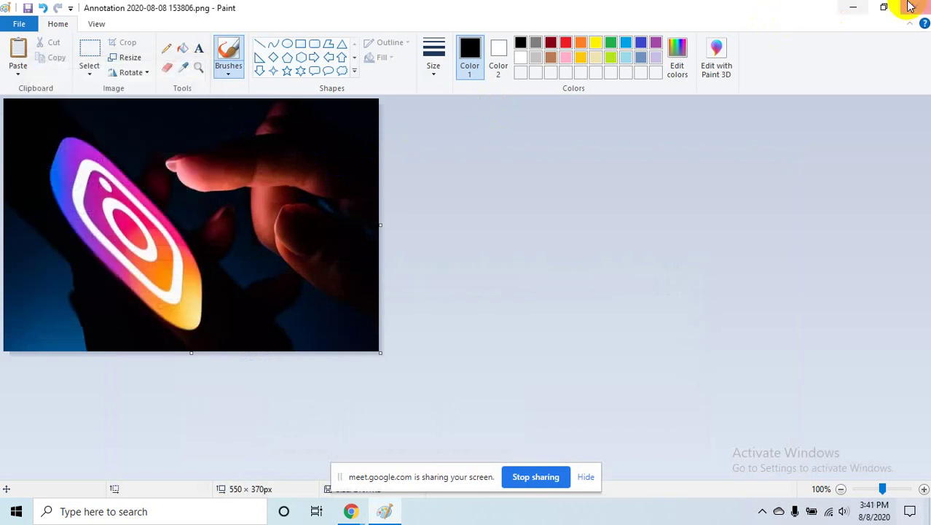
{"action": "left_click", "coordinate": [915, 7]}
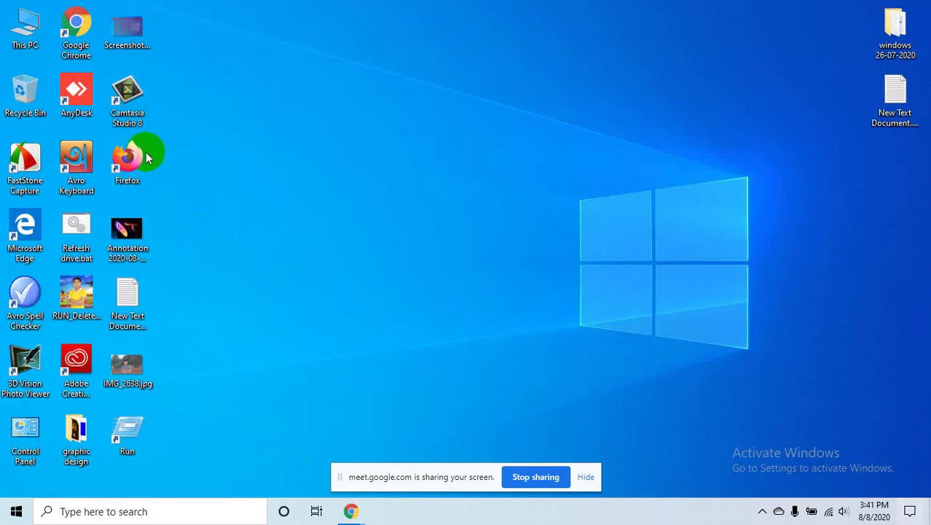
- Rename the desktop snip to 'Annotation 2020-08-08 153806.jpg', confirming the extension change
{"action": "left_click", "coordinate": [127, 251]}
{"action": "right_click", "coordinate": [143, 270]}
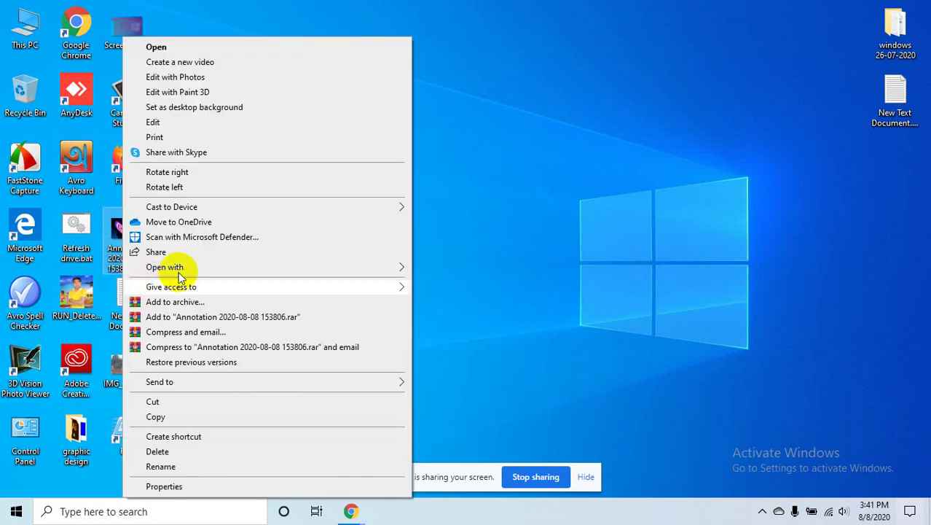
{"action": "left_click", "coordinate": [503, 223]}
{"action": "right_click", "coordinate": [127, 251]}
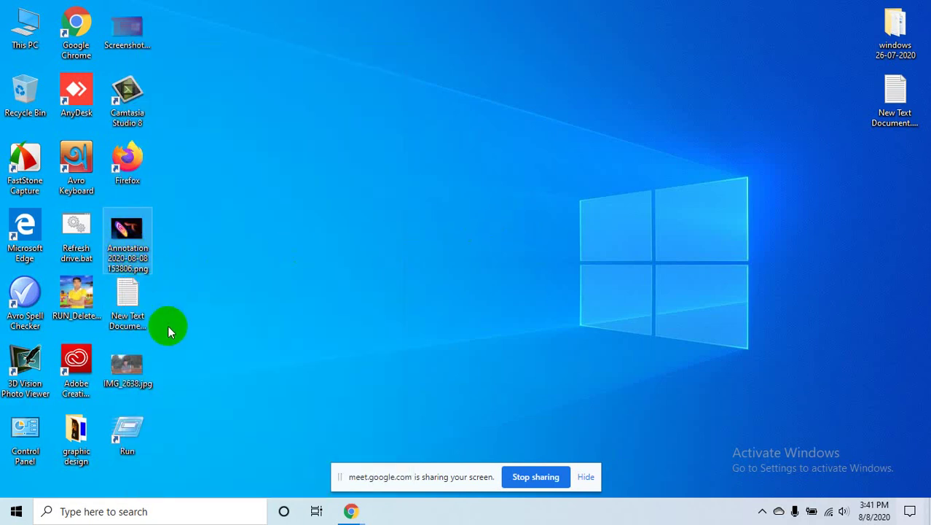
{"action": "left_click", "coordinate": [183, 465]}
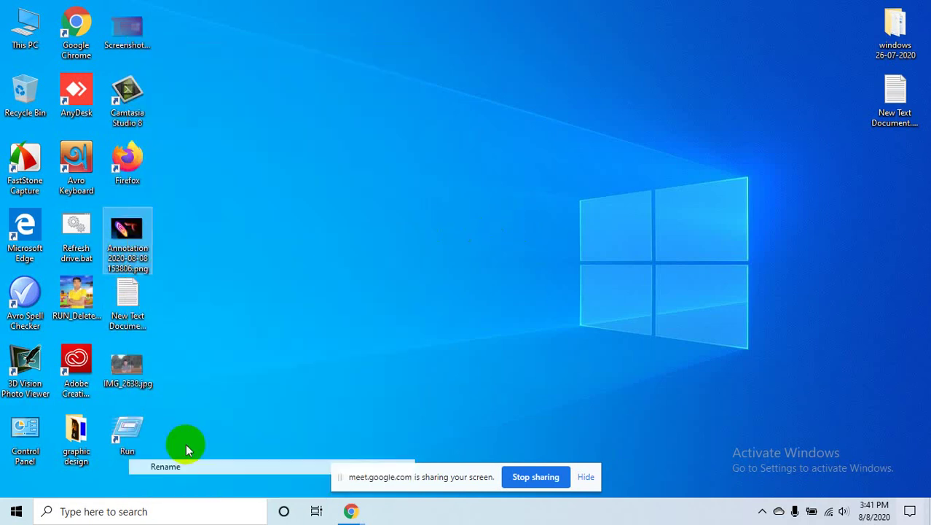
{"action": "double_click", "coordinate": [142, 268]}
{"action": "type", "text": "jp"}
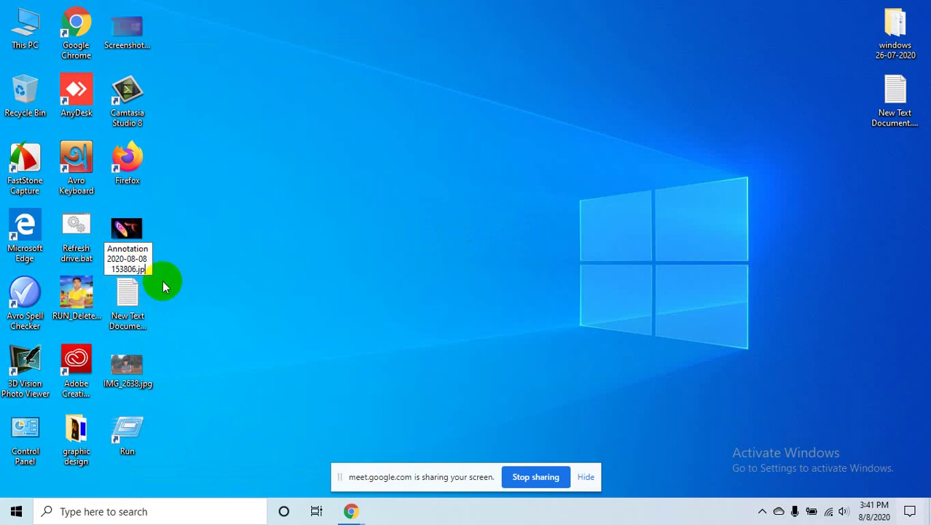
{"action": "type", "text": "g"}
{"action": "key", "text": "Return"}
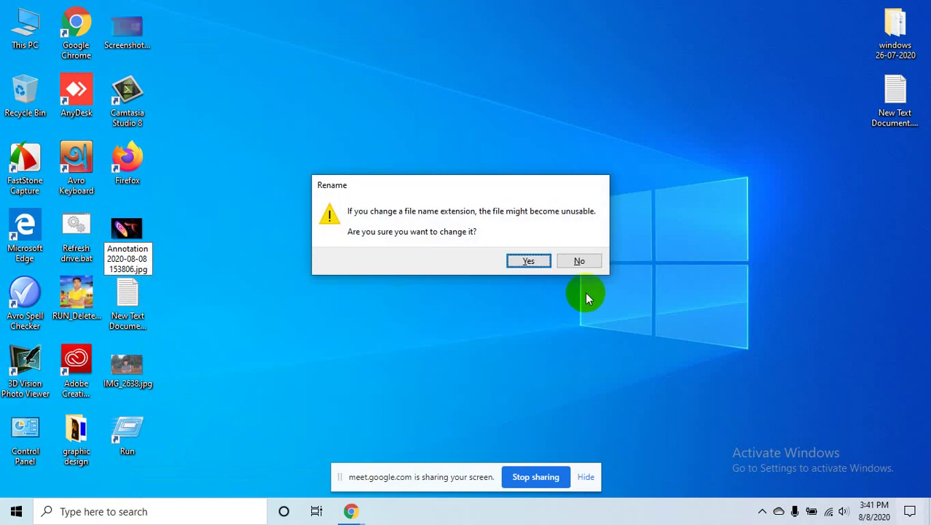
{"action": "left_click", "coordinate": [528, 261]}
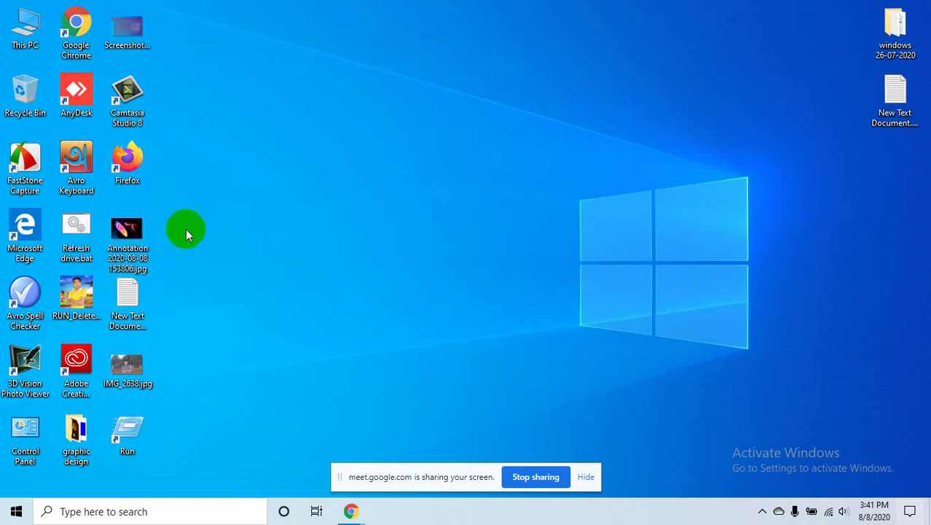
{"action": "mouse_move", "coordinate": [127, 241]}
{"action": "left_mouse_down"}
{"action": "mouse_move", "coordinate": [343, 510]}
{"action": "mouse_move", "coordinate": [430, 243]}
{"action": "mouse_move", "coordinate": [333, 427]}
{"action": "mouse_move", "coordinate": [384, 201]}
{"action": "mouse_move", "coordinate": [195, 245]}
{"action": "mouse_move", "coordinate": [199, 277]}
{"action": "mouse_move", "coordinate": [244, 280]}
{"action": "left_mouse_up"}
- Upload 'Annotation 2020-08-08 153806.jpg' as the gig's primary photo and review the gallery page
{"action": "left_click", "coordinate": [242, 277]}
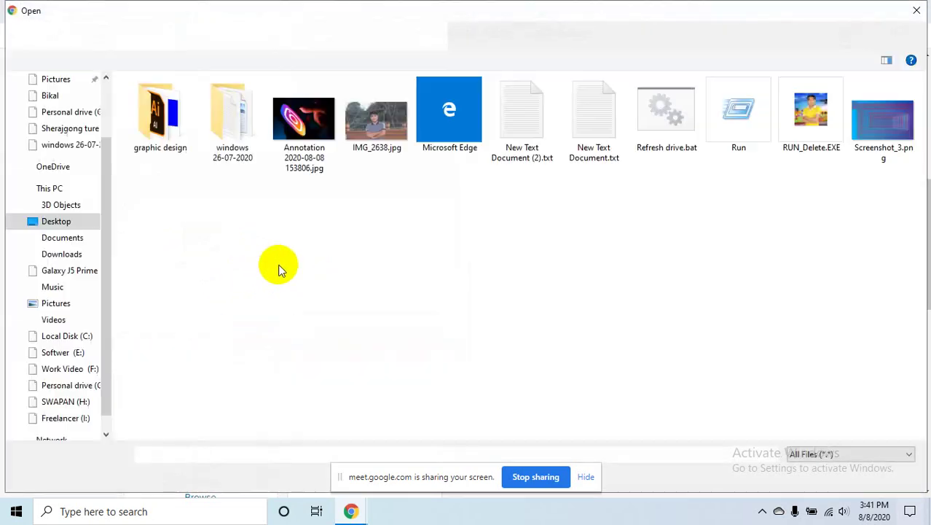
{"action": "left_click", "coordinate": [312, 141]}
{"action": "double_click", "coordinate": [312, 141]}
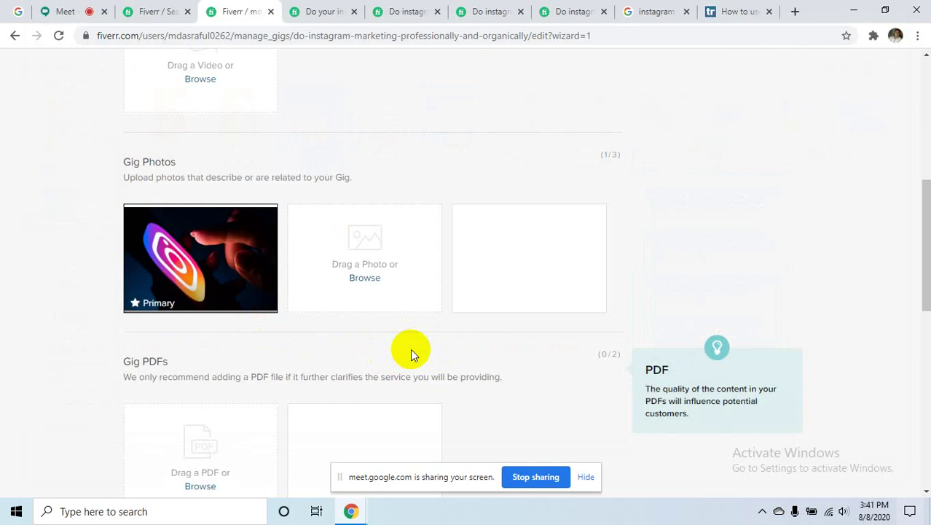
{"action": "scroll", "coordinate": [519, 334], "scroll_direction": "down", "scroll_amount": 3}
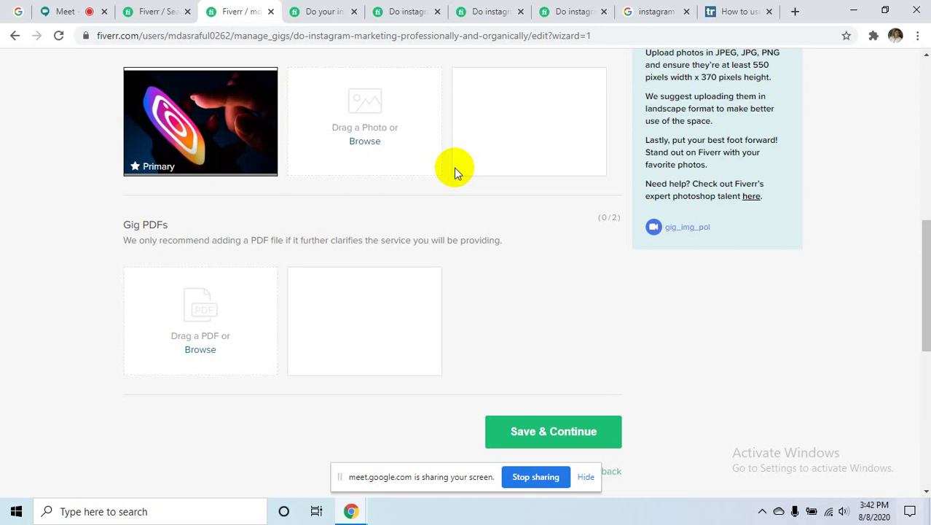
{"action": "scroll", "coordinate": [388, 174], "scroll_direction": "up", "scroll_amount": 1}
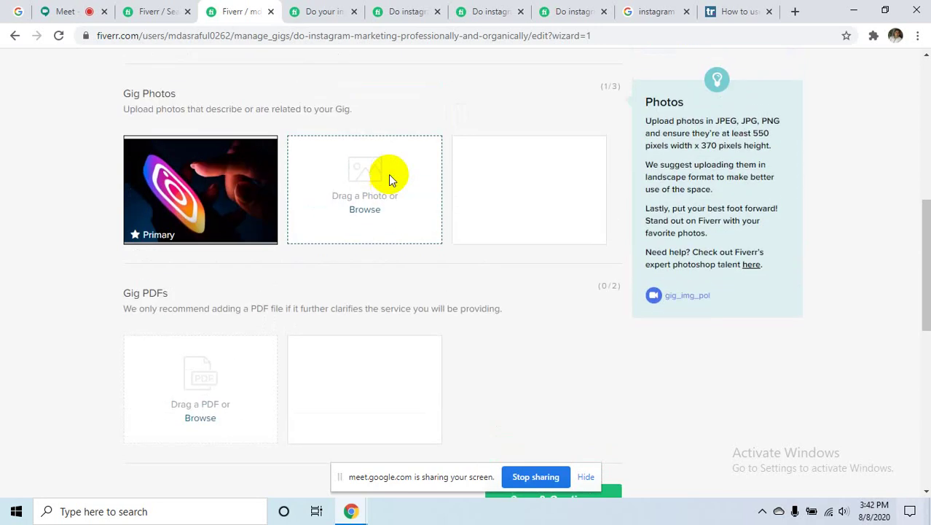
{"action": "mouse_move", "coordinate": [219, 205]}
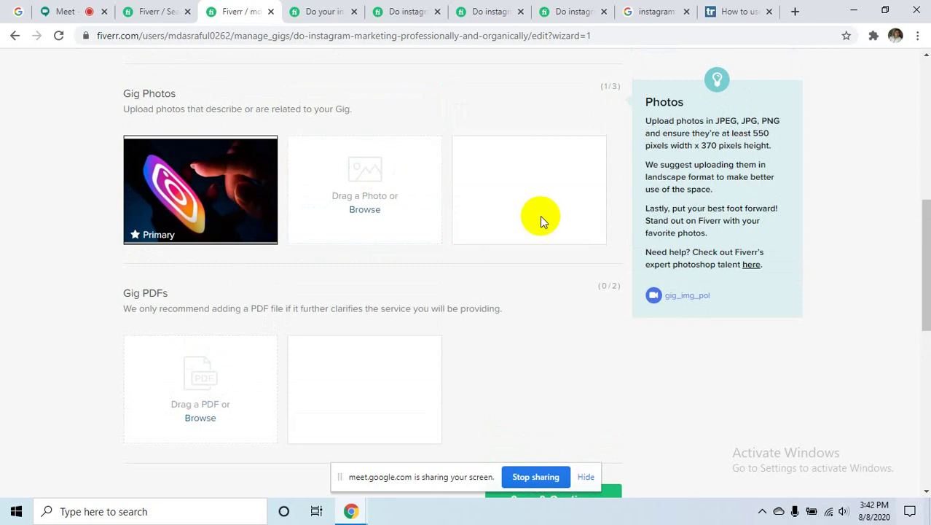
{"action": "scroll", "coordinate": [565, 305], "scroll_direction": "down", "scroll_amount": 5}
- Save the gallery, publish the Instagram marketing gig, and finish the confirmation page
{"action": "left_click", "coordinate": [549, 170]}
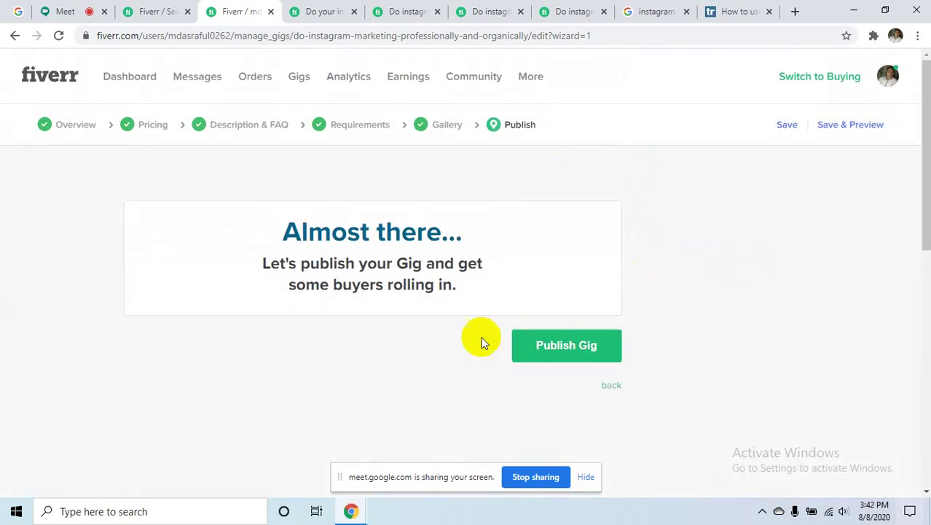
{"action": "left_click", "coordinate": [575, 345]}
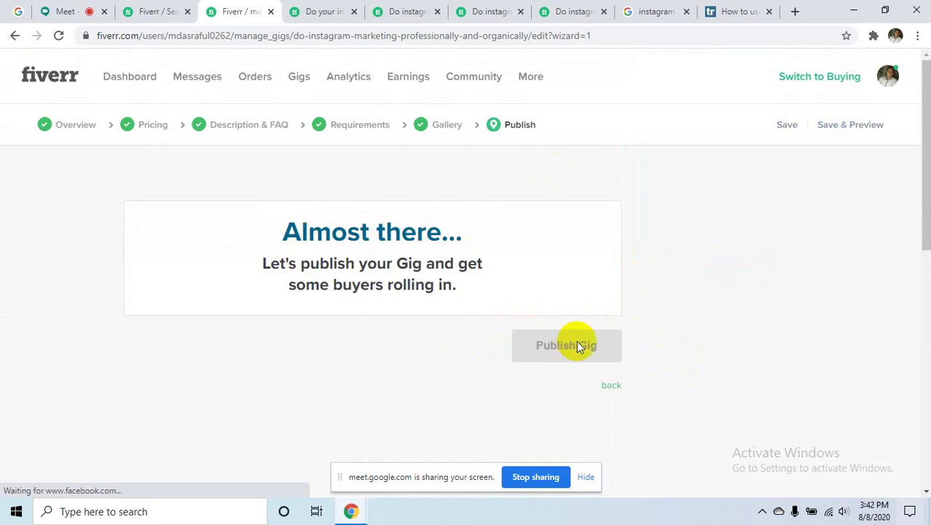
{"action": "scroll", "coordinate": [661, 268], "scroll_direction": "down", "scroll_amount": 6}
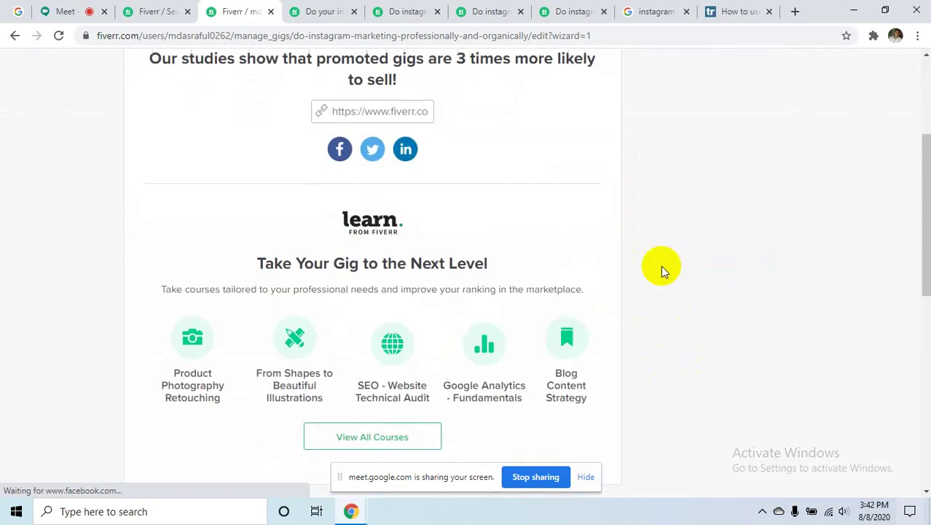
{"action": "scroll", "coordinate": [627, 204], "scroll_direction": "down", "scroll_amount": 3}
{"action": "left_click", "coordinate": [588, 119]}
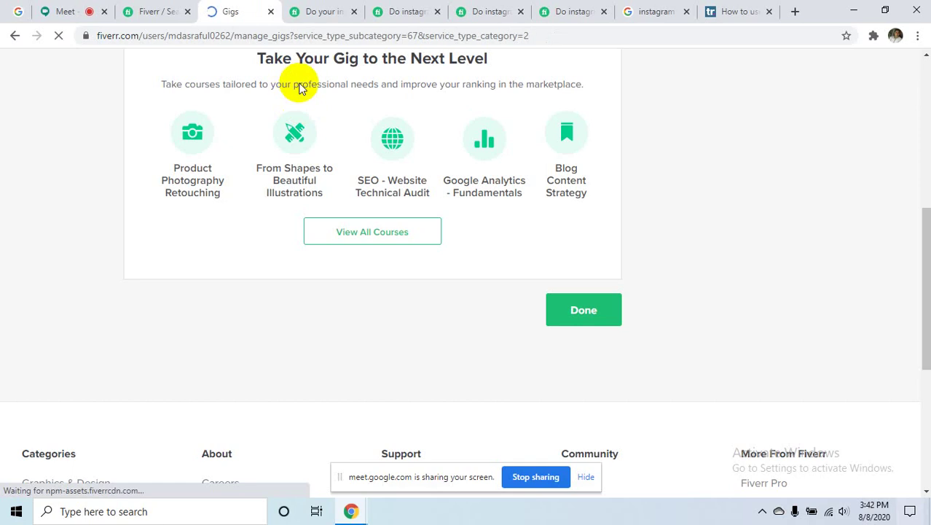
- Go to the seller profile from the account menu to see the $5 gig among active gigs
{"action": "left_click", "coordinate": [147, 11]}
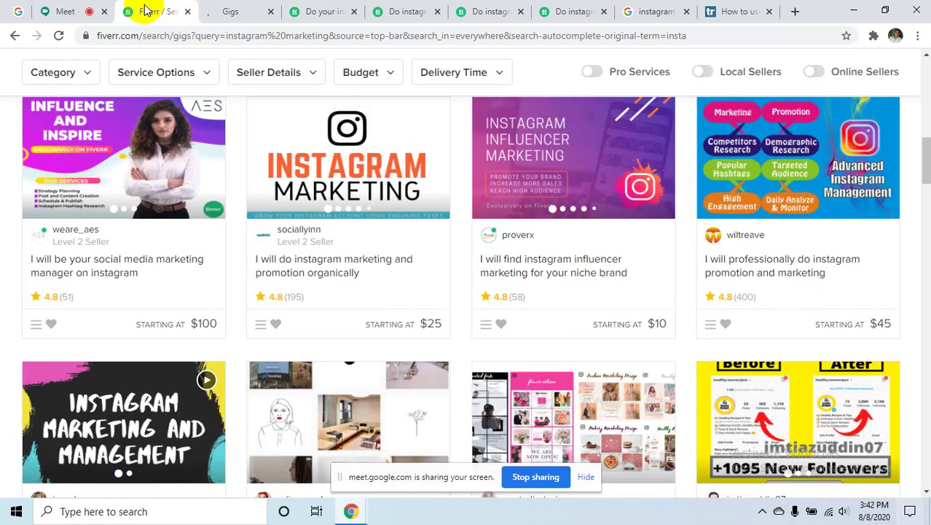
{"action": "scroll", "coordinate": [815, 140], "scroll_direction": "up", "scroll_amount": 7}
{"action": "left_click", "coordinate": [888, 77]}
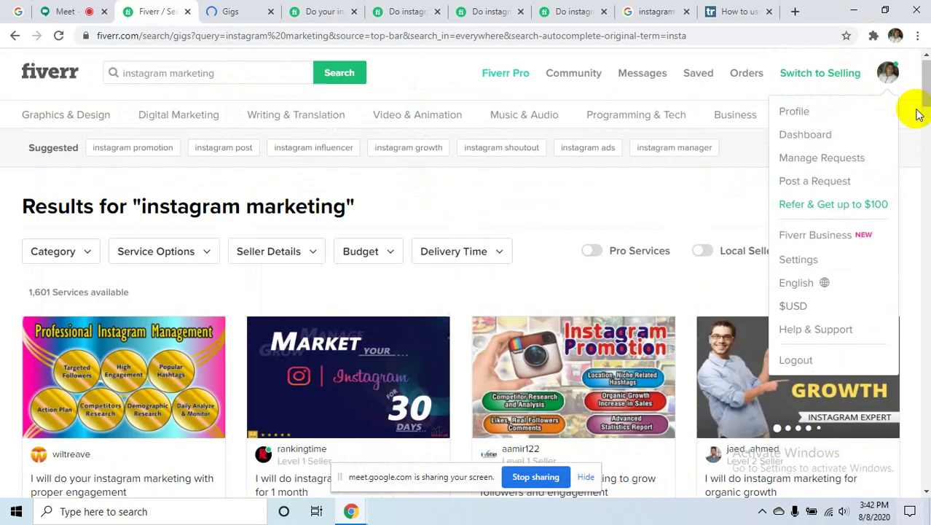
{"action": "left_click", "coordinate": [800, 117]}
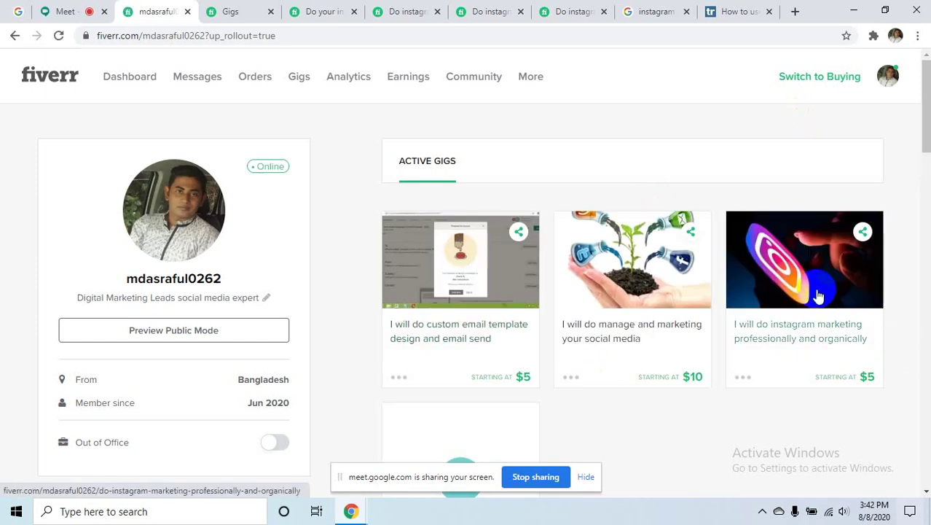
{"action": "left_click", "coordinate": [794, 339]}
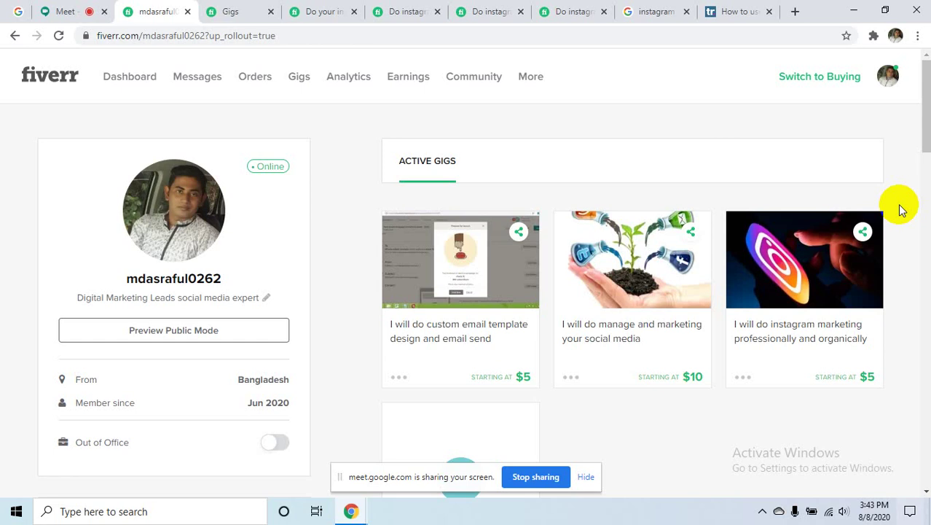
{"action": "key", "text": "XF86AudioMute"}
{"action": "key", "text": "XF86AudioMute"}
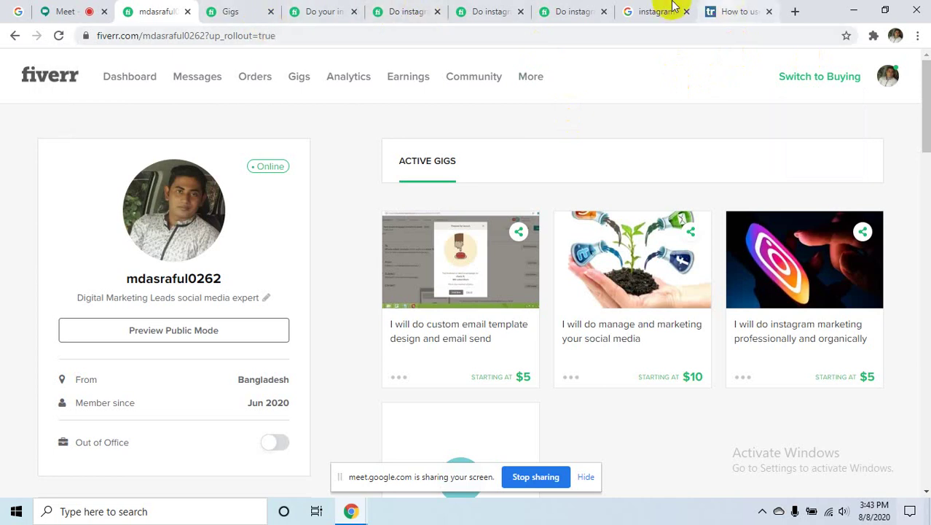
{"action": "scroll", "coordinate": [742, 175], "scroll_direction": "down", "scroll_amount": 10}
{"action": "scroll", "coordinate": [620, 184], "scroll_direction": "up", "scroll_amount": 10}
{"action": "scroll", "coordinate": [620, 184], "scroll_direction": "up", "scroll_amount": 1}
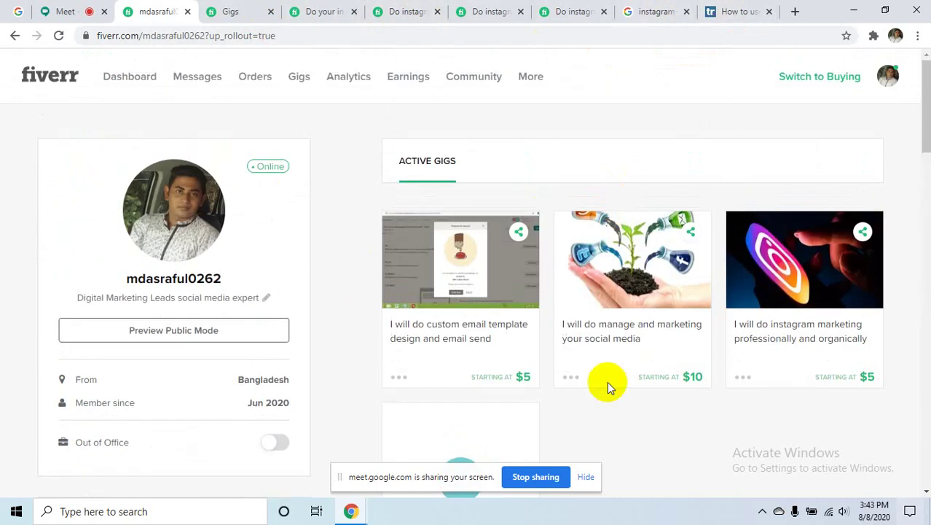
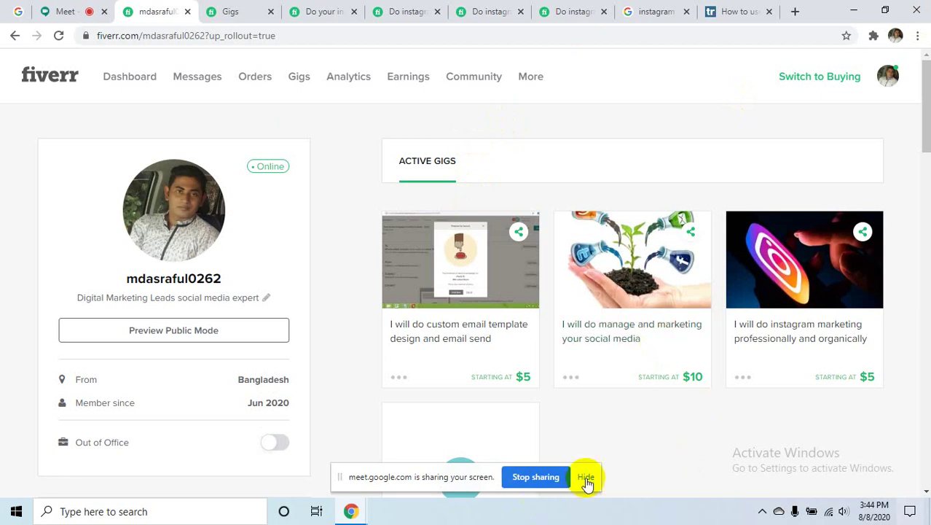
- Dismiss the sharing notice, open the social media marketing gig, skim it, and minimize Chrome
{"action": "left_click", "coordinate": [586, 478]}
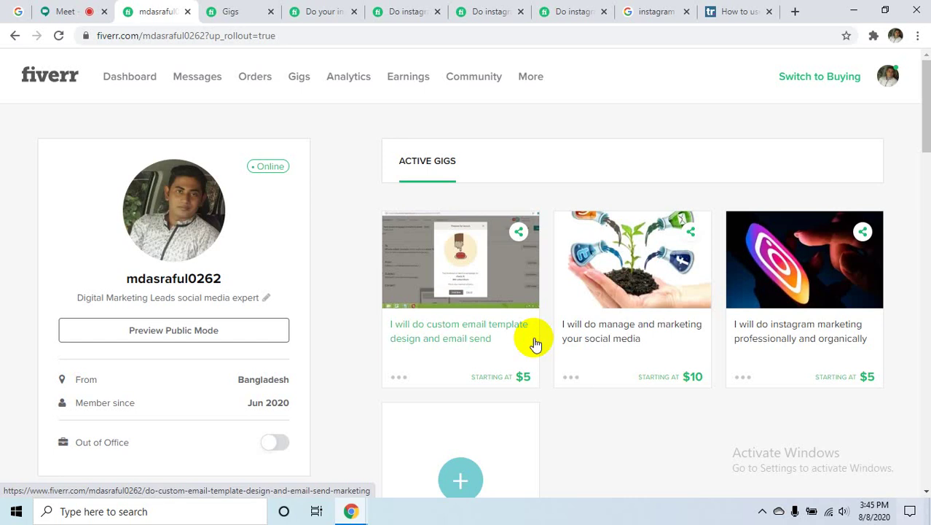
{"action": "left_click", "coordinate": [659, 291]}
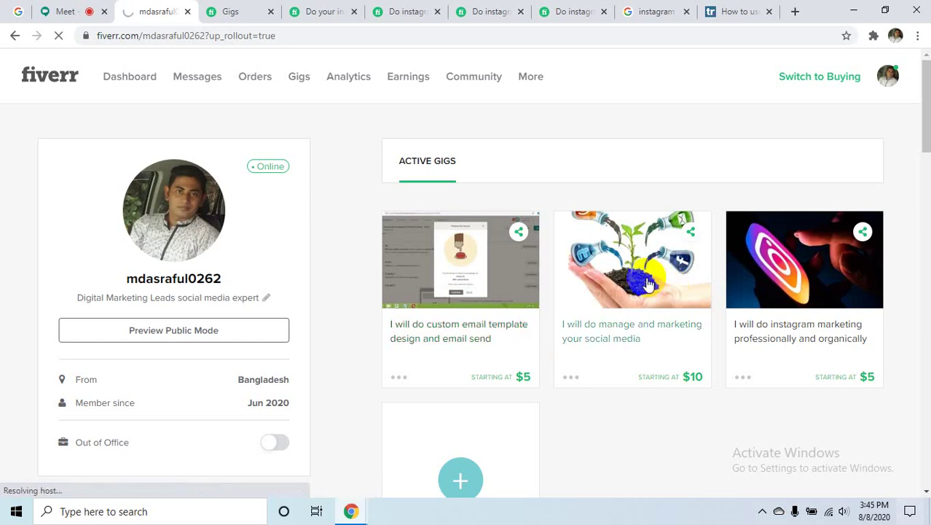
{"action": "scroll", "coordinate": [338, 266], "scroll_direction": "down", "scroll_amount": 4}
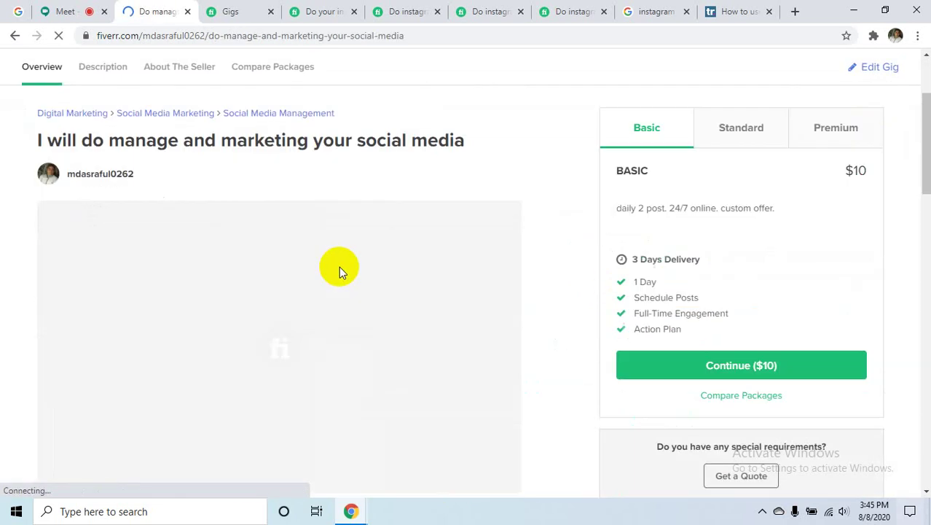
{"action": "scroll", "coordinate": [227, 208], "scroll_direction": "up", "scroll_amount": 3}
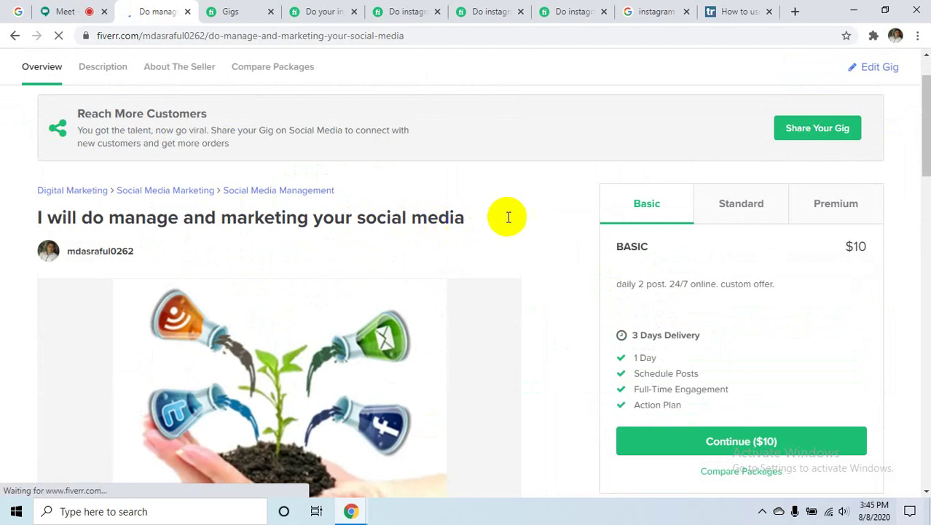
{"action": "left_click", "coordinate": [853, 10]}
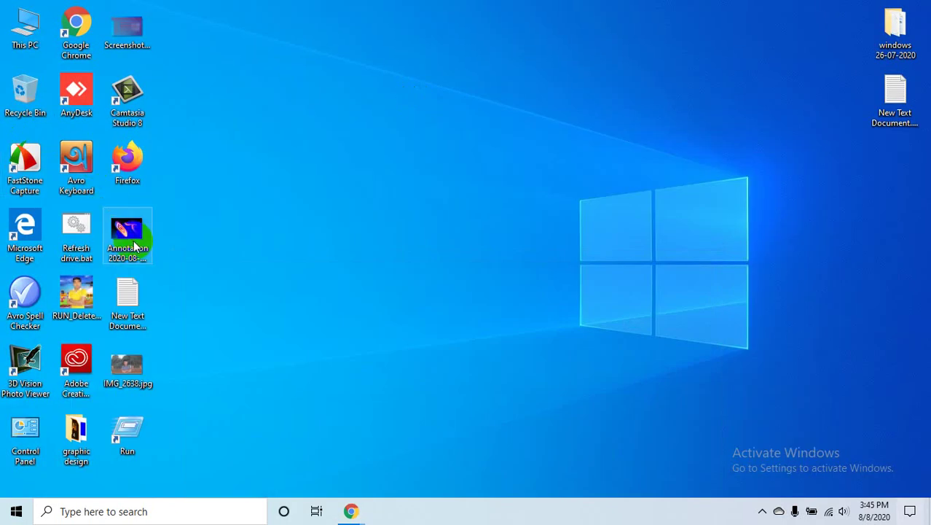
- Open Annotation 2020-08-08 153806.jpg's Properties on the Details tab and select its Title and Subject fields
{"action": "right_click", "coordinate": [135, 236]}
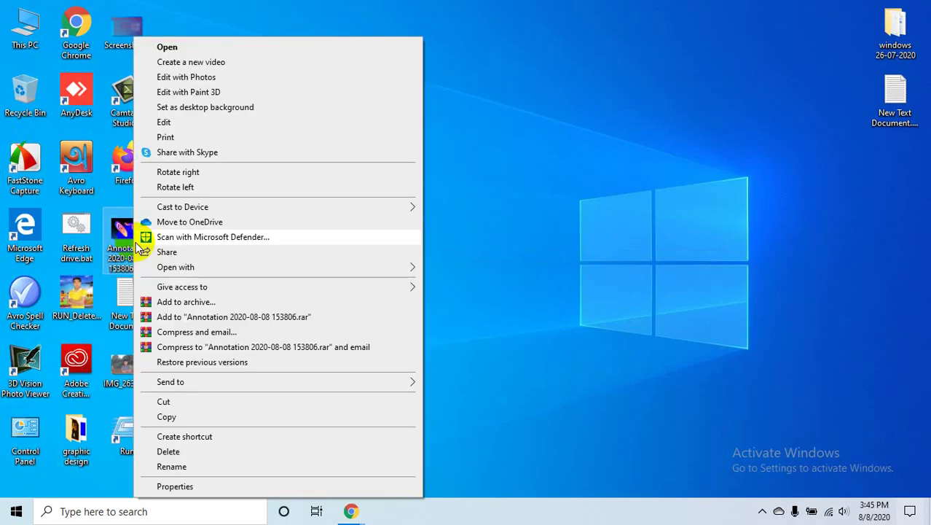
{"action": "left_click", "coordinate": [179, 486]}
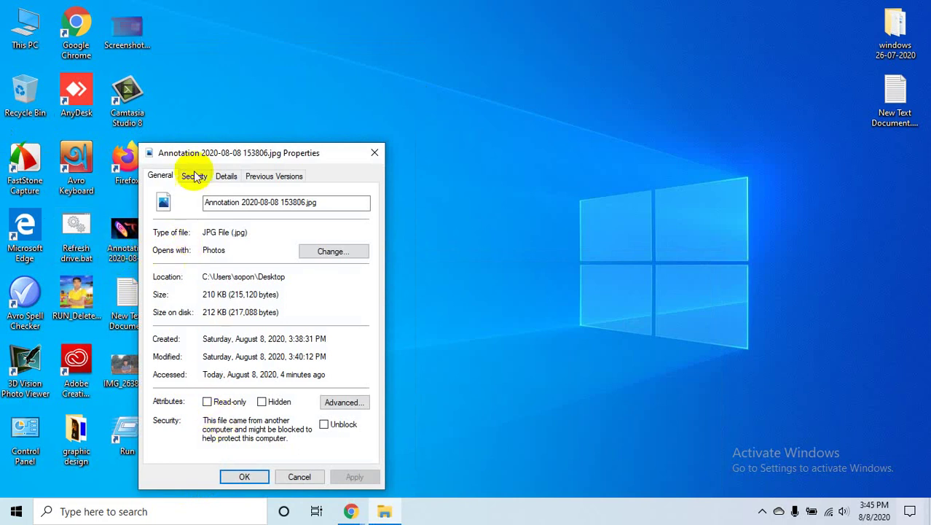
{"action": "left_click", "coordinate": [236, 180]}
{"action": "left_click_drag", "start_coordinate": [316, 152], "coordinate": [484, 38]}
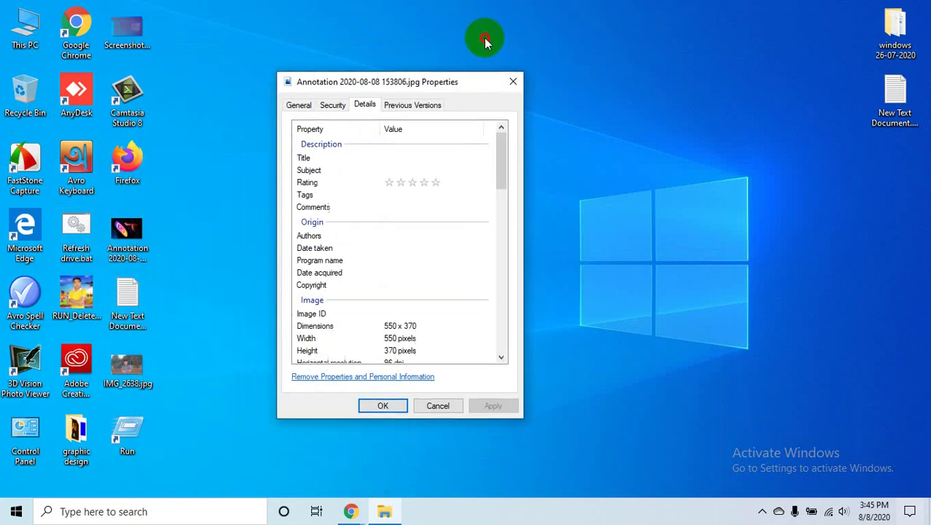
{"action": "left_click", "coordinate": [351, 120]}
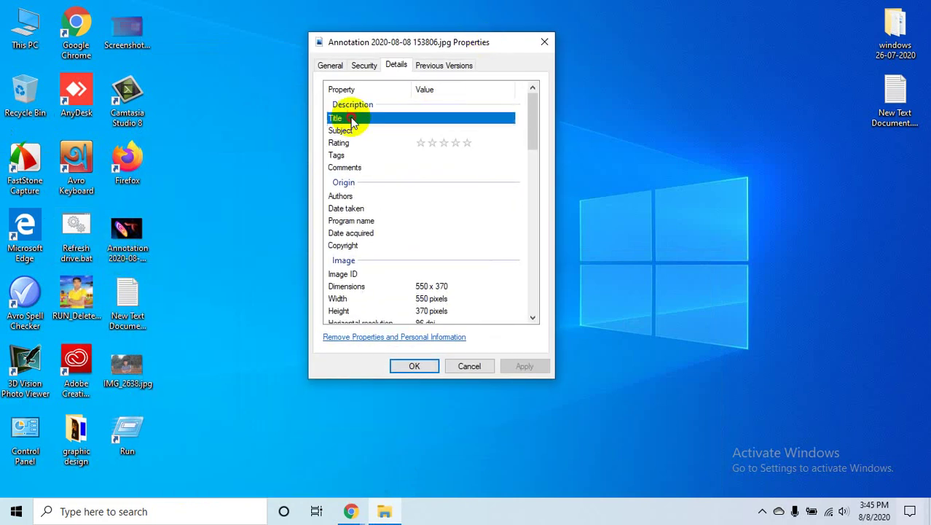
{"action": "left_click", "coordinate": [464, 117]}
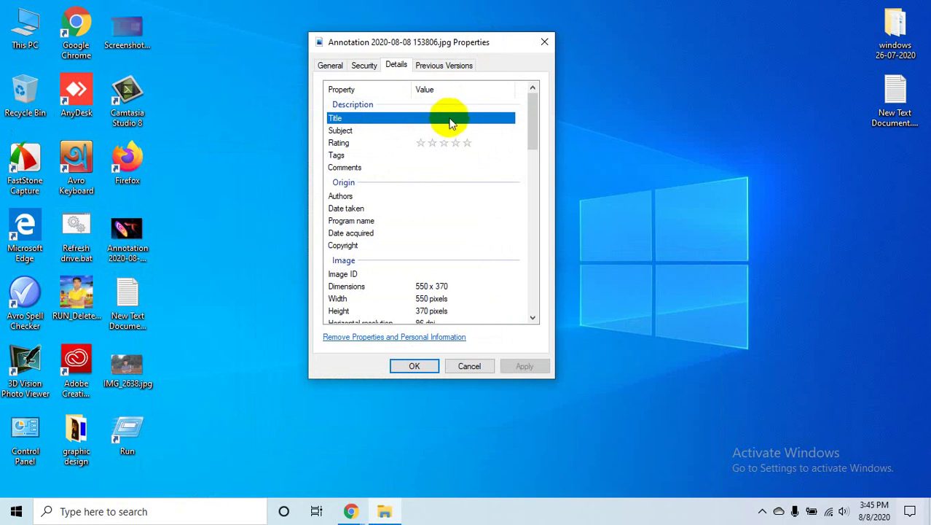
{"action": "left_click", "coordinate": [450, 130]}
{"action": "left_click", "coordinate": [395, 62]}
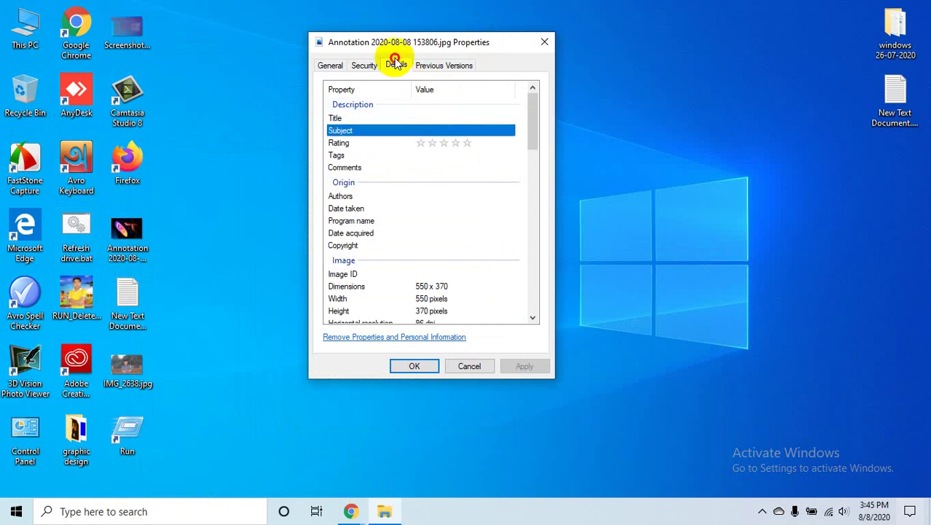
- Create a copy with all properties removed, retrying after the file-in-use error
{"action": "left_click", "coordinate": [398, 339]}
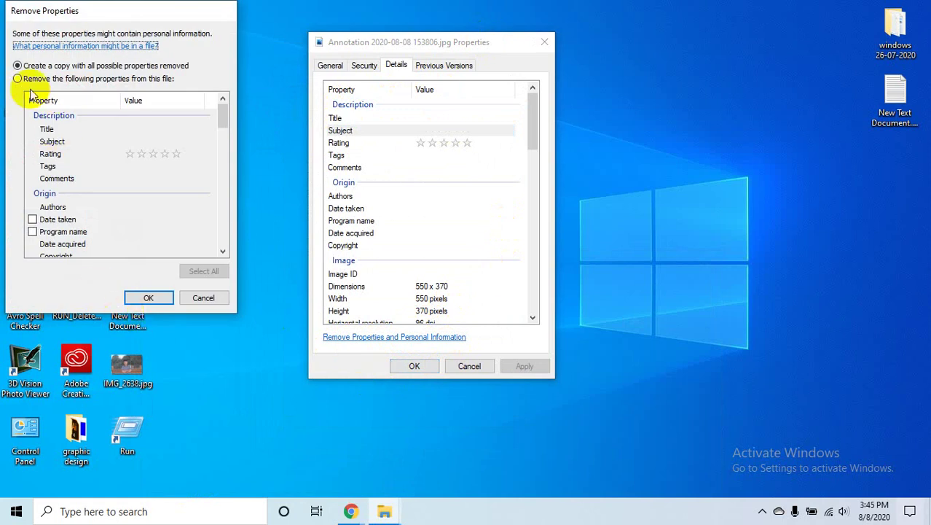
{"action": "left_click", "coordinate": [148, 298]}
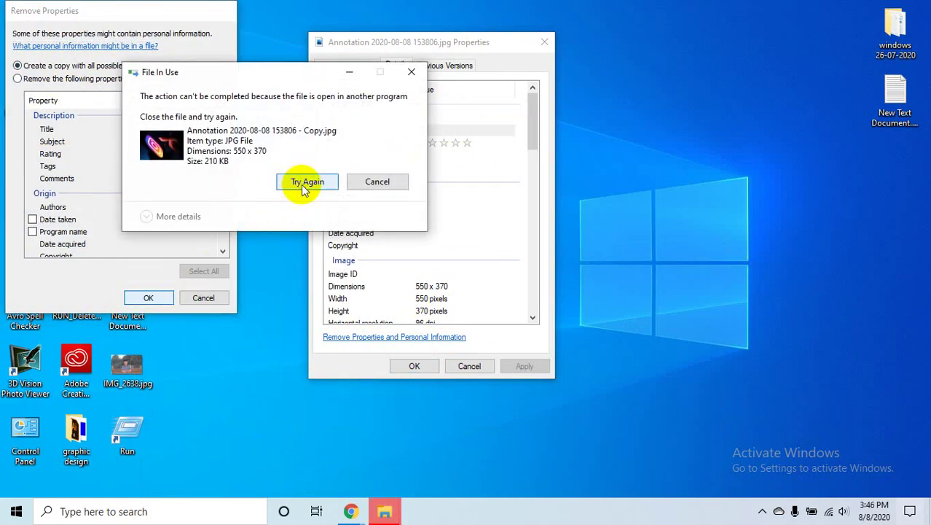
{"action": "left_click", "coordinate": [304, 182]}
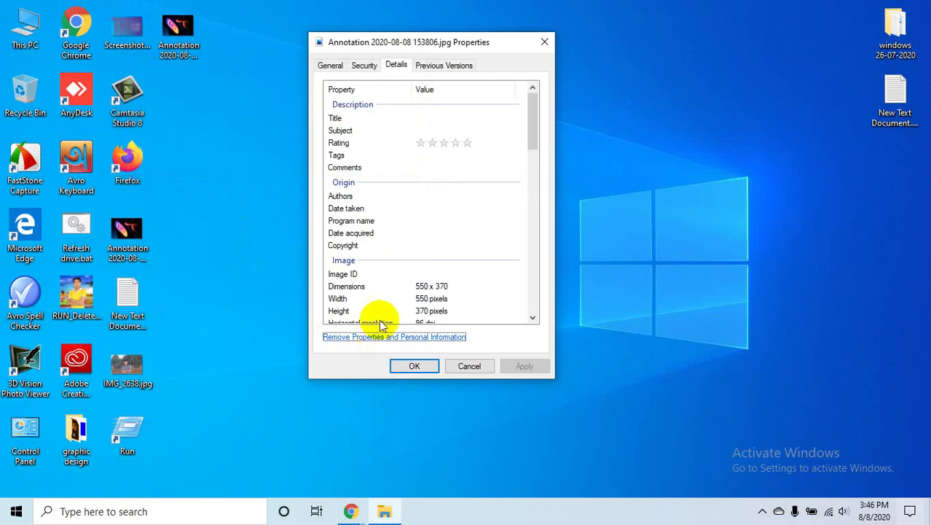
- Give the image a five-star rating and close its Properties
{"action": "left_click", "coordinate": [393, 120]}
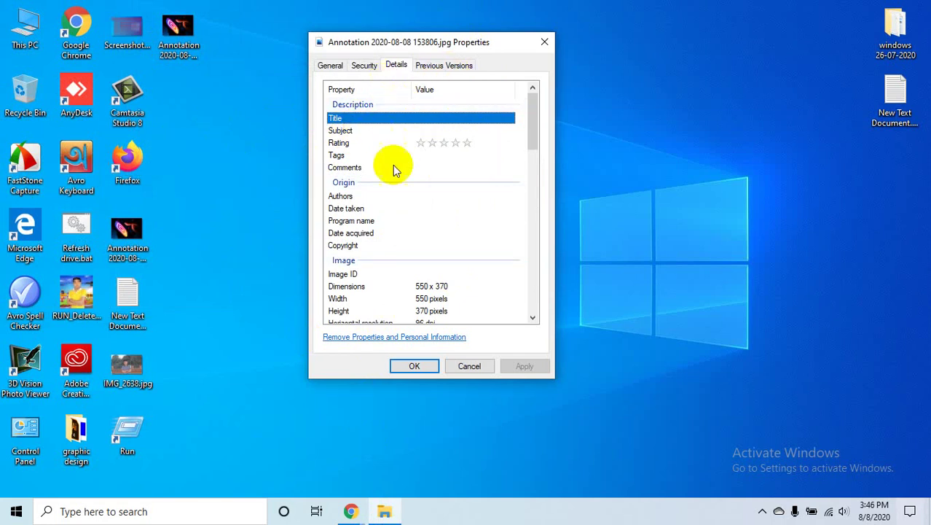
{"action": "scroll", "coordinate": [417, 201], "scroll_direction": "down", "scroll_amount": 14}
{"action": "scroll", "coordinate": [421, 204], "scroll_direction": "down", "scroll_amount": 4}
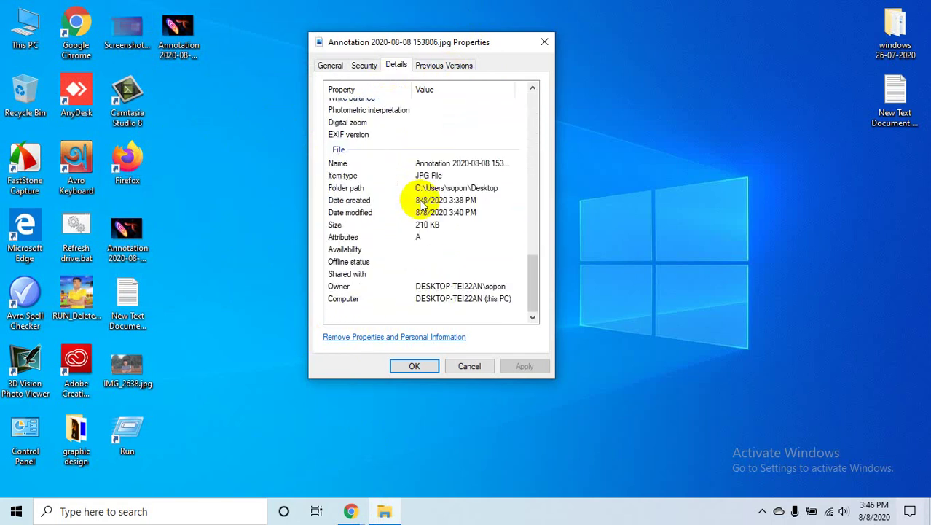
{"action": "scroll", "coordinate": [446, 141], "scroll_direction": "up", "scroll_amount": 18}
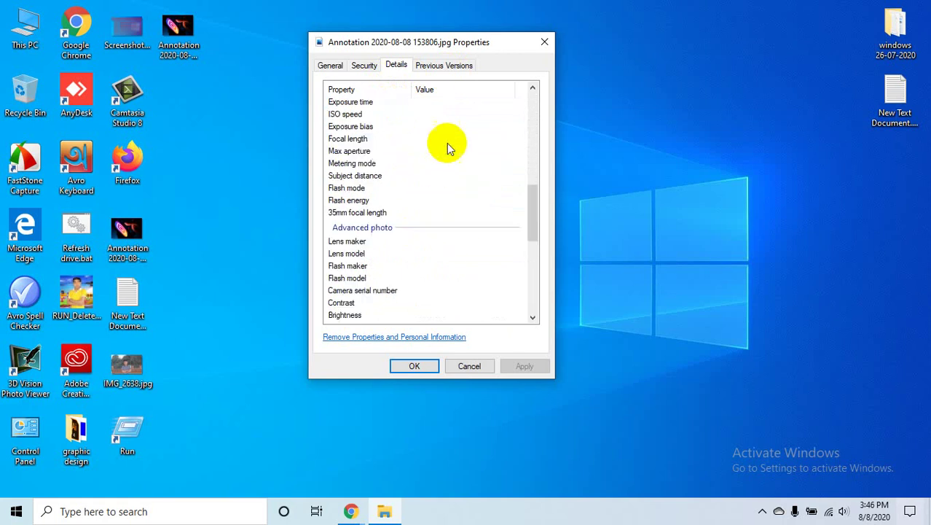
{"action": "left_click", "coordinate": [467, 144]}
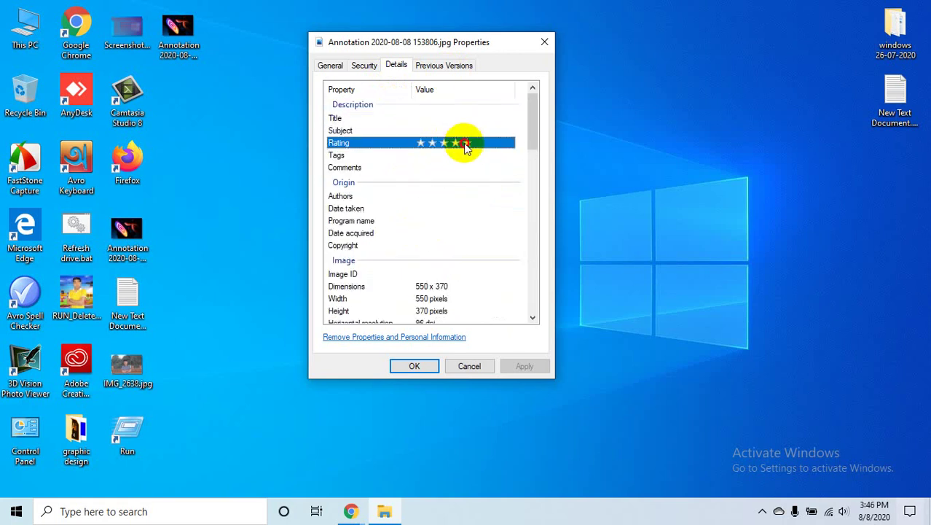
{"action": "left_click", "coordinate": [543, 41]}
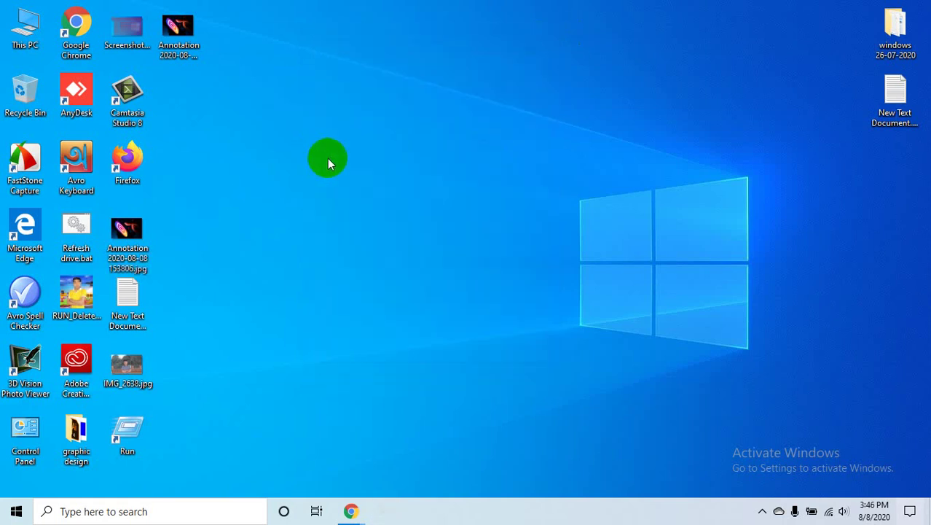
- Refresh the desktop so the stripped copy appears
{"action": "right_click", "coordinate": [349, 186]}
{"action": "left_click", "coordinate": [364, 194]}
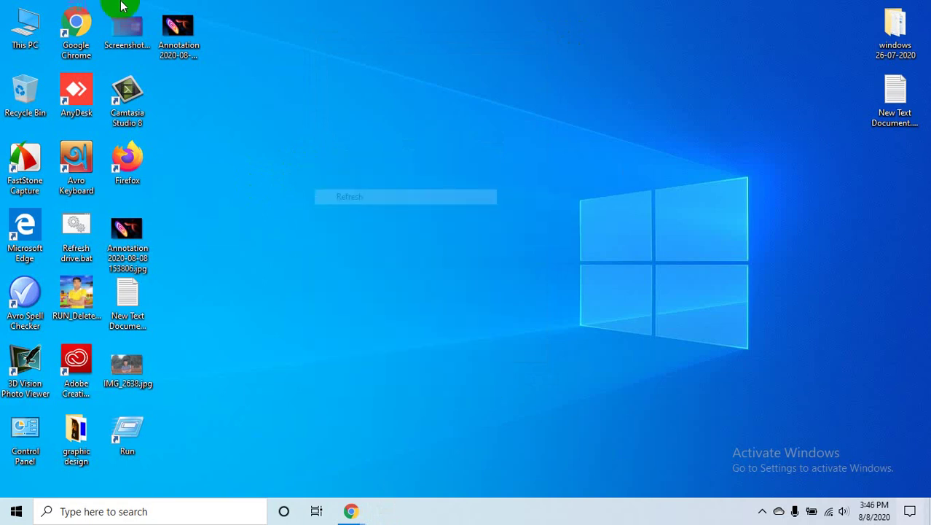
{"action": "left_click", "coordinate": [179, 26]}
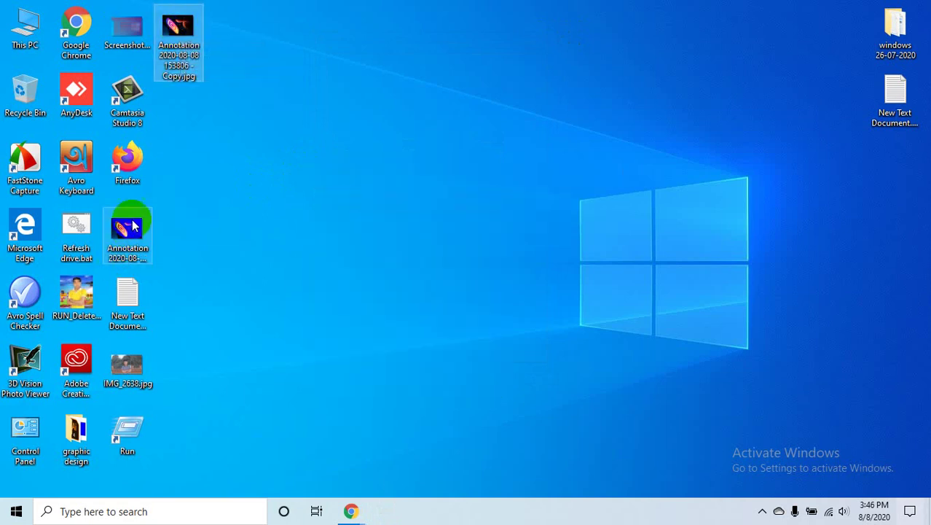
- Open the stripped Annotation copy's Properties on the Details tab and select its Title value
{"action": "left_click", "coordinate": [128, 230]}
{"action": "left_click", "coordinate": [180, 29]}
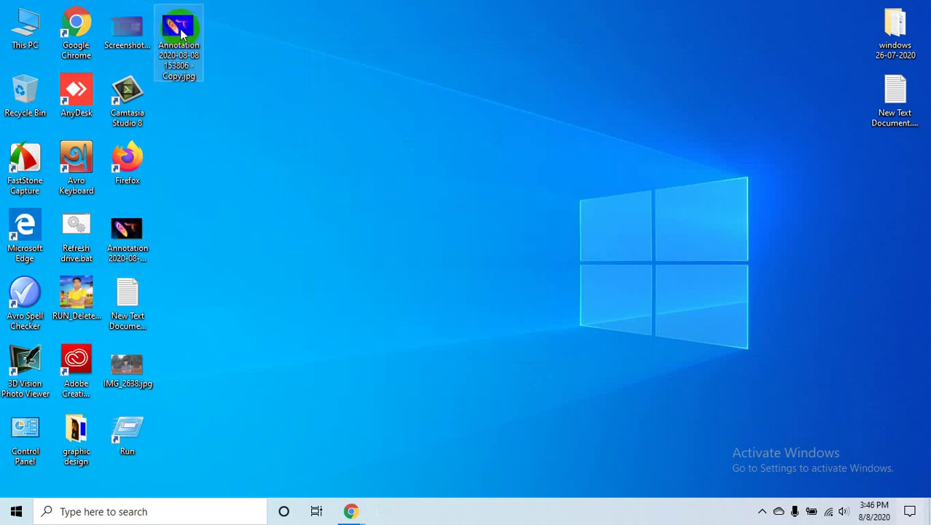
{"action": "right_click", "coordinate": [180, 30]}
{"action": "left_click", "coordinate": [257, 476]}
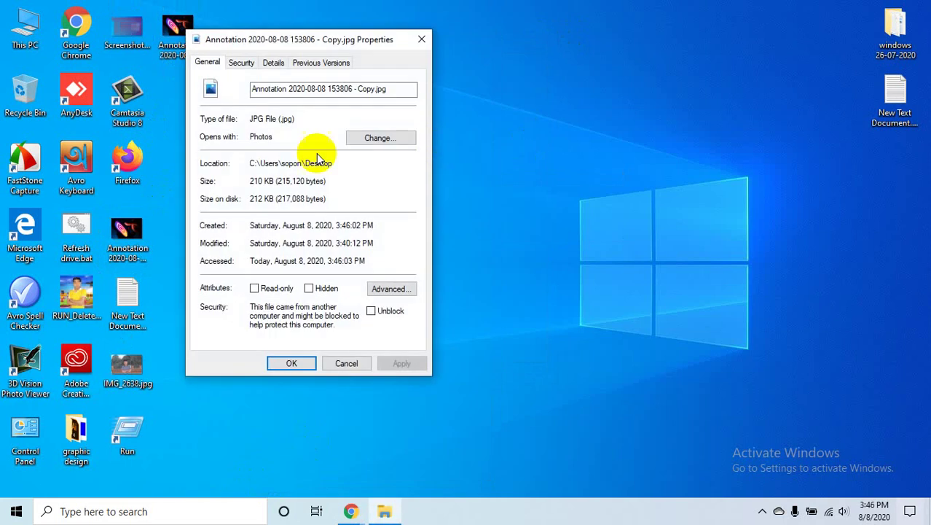
{"action": "left_click", "coordinate": [274, 62]}
{"action": "left_click", "coordinate": [229, 117]}
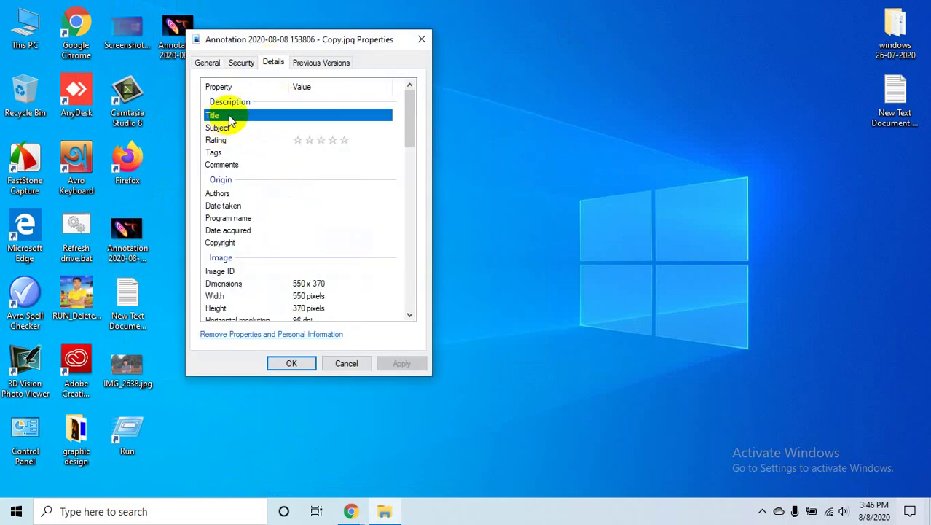
{"action": "left_click", "coordinate": [335, 116]}
- Try removing SYSTEM from the copy's security permissions, dismiss the refusal, and close Permissions
{"action": "left_click", "coordinate": [241, 63]}
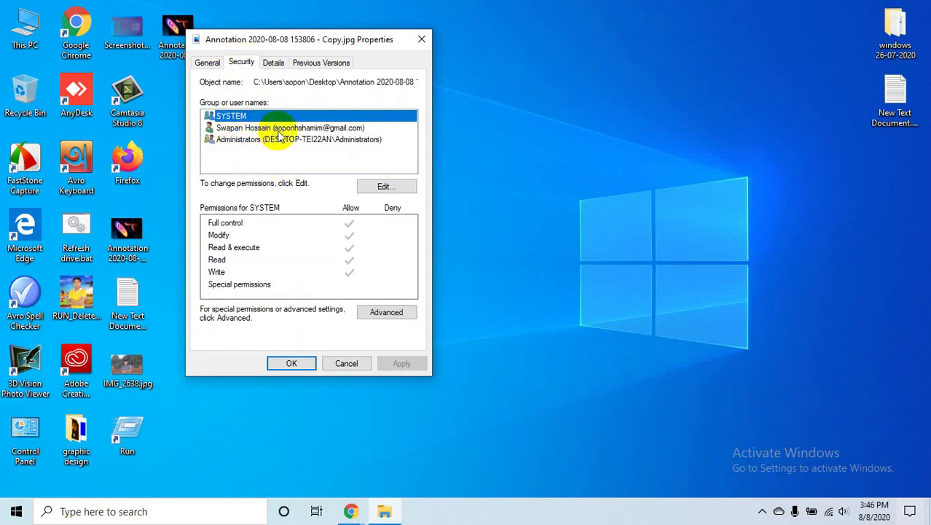
{"action": "left_click", "coordinate": [230, 128]}
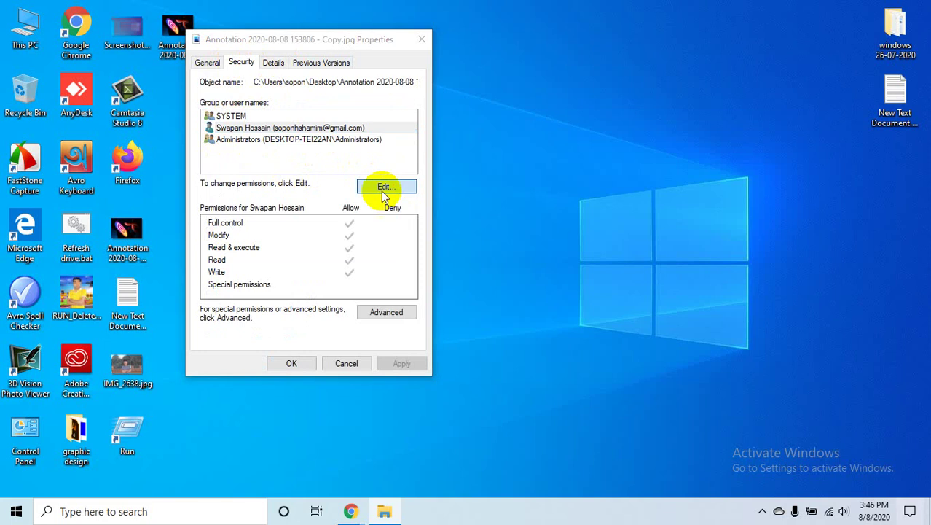
{"action": "left_click", "coordinate": [382, 188]}
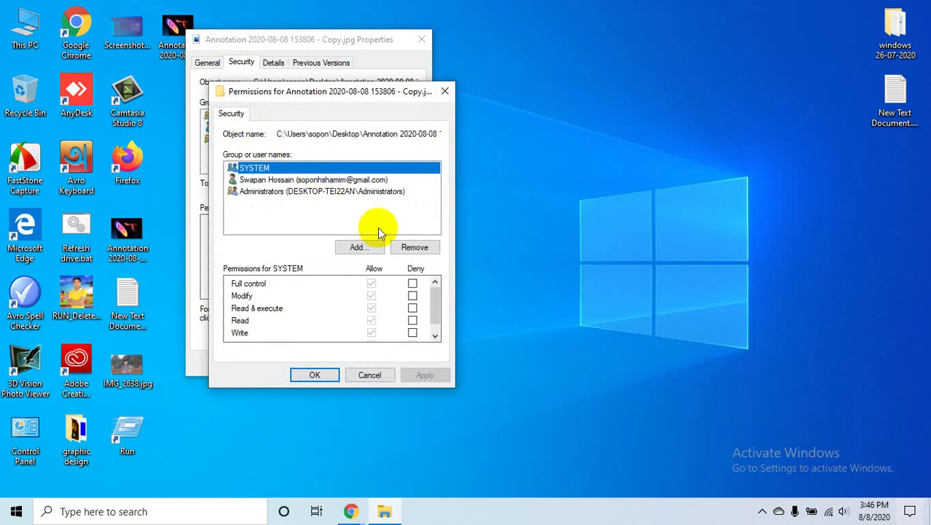
{"action": "scroll", "coordinate": [348, 292], "scroll_direction": "down", "scroll_amount": 1}
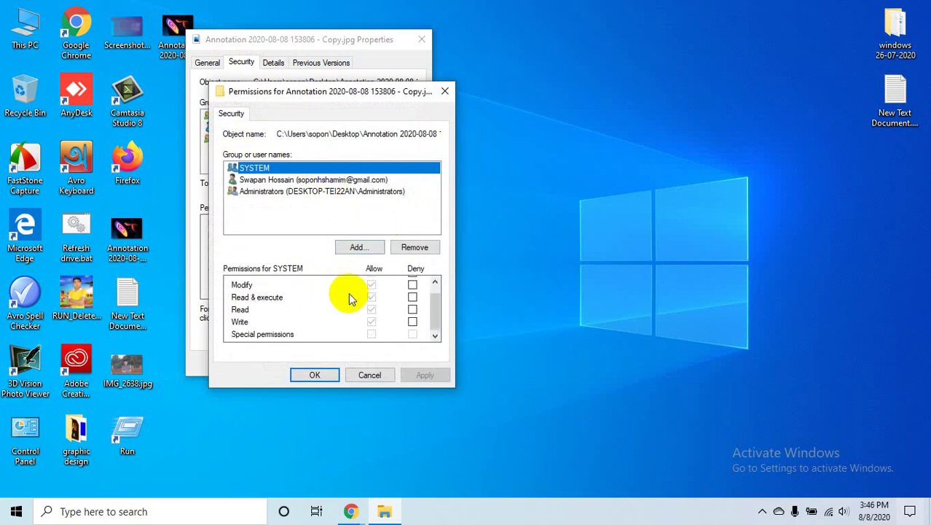
{"action": "scroll", "coordinate": [359, 327], "scroll_direction": "up", "scroll_amount": 1}
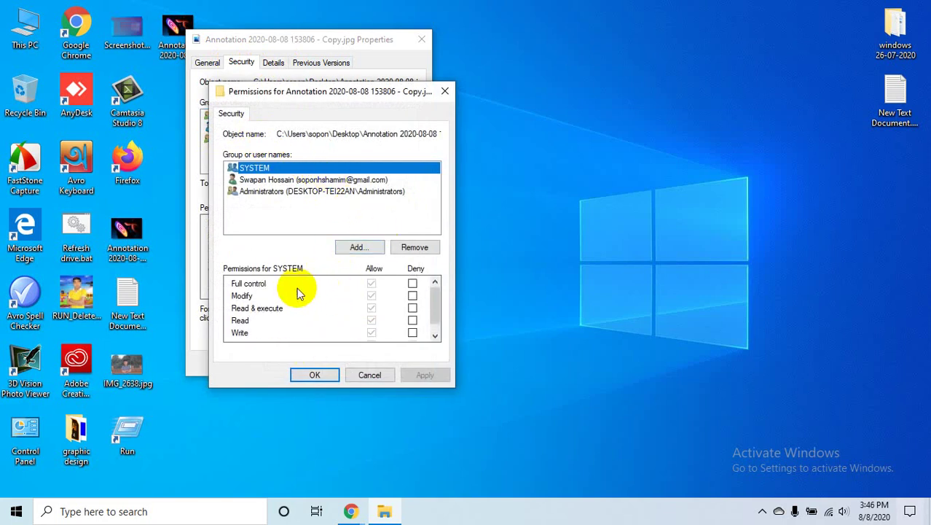
{"action": "left_click", "coordinate": [412, 246]}
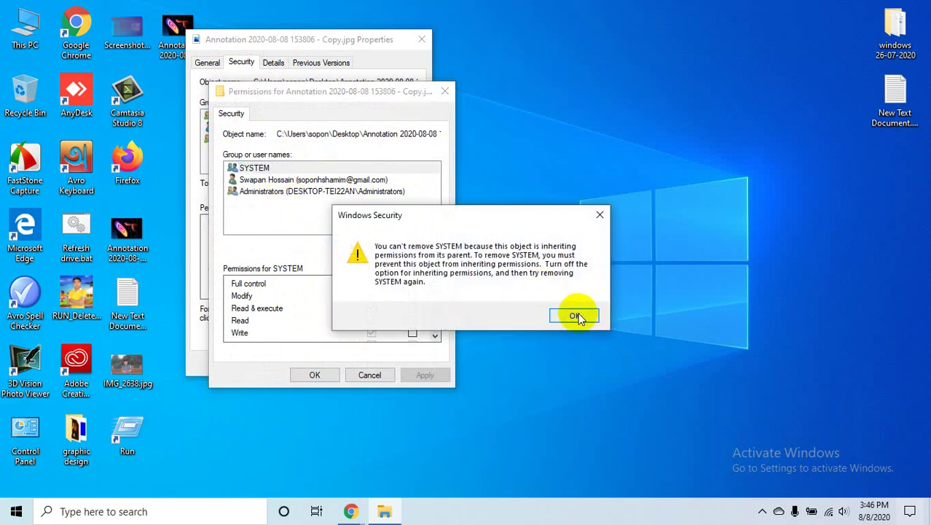
{"action": "left_click", "coordinate": [576, 314]}
{"action": "left_click", "coordinate": [444, 91]}
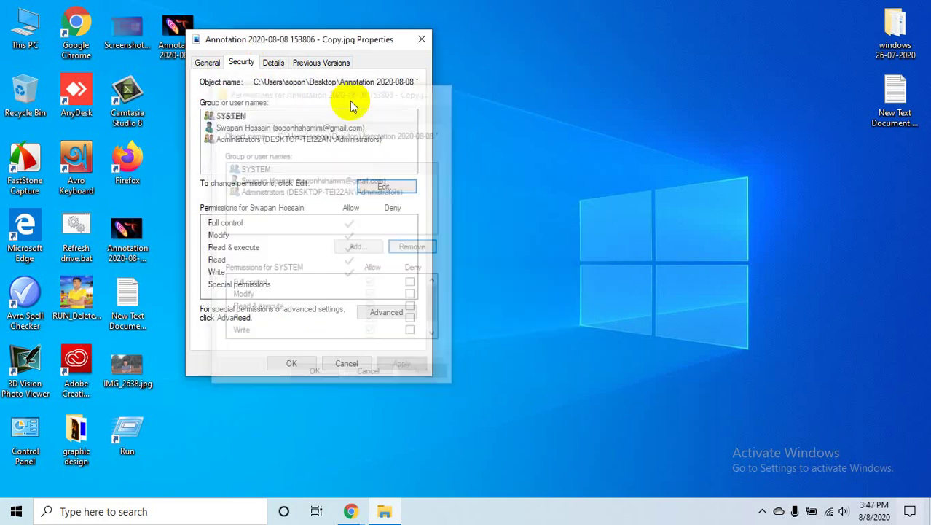
- Return to the Details tab, close the copy's Properties, and refresh the desktop
{"action": "left_click", "coordinate": [273, 63]}
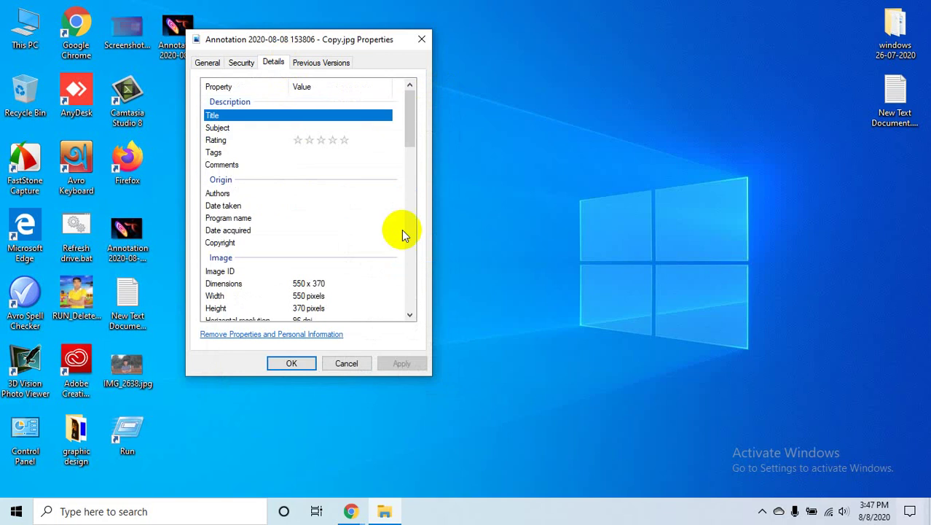
{"action": "left_click", "coordinate": [421, 39]}
{"action": "right_click", "coordinate": [343, 104]}
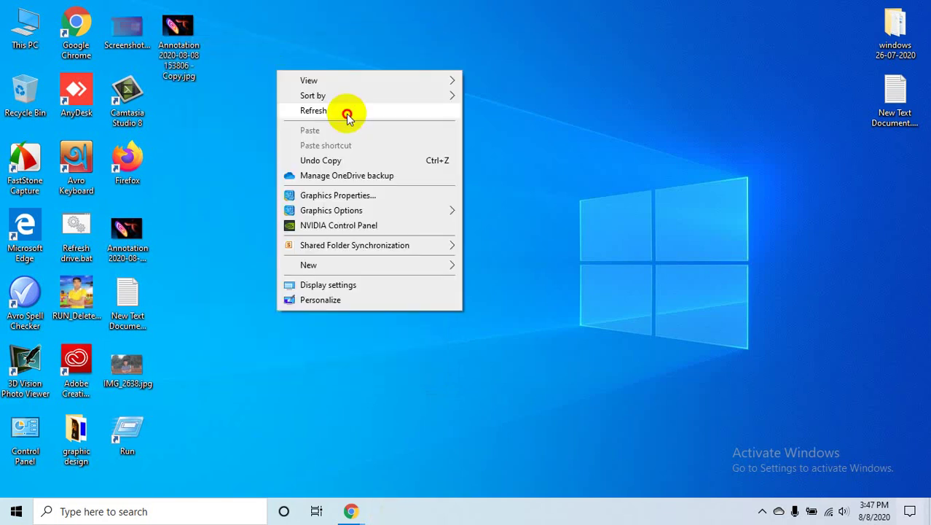
{"action": "left_click", "coordinate": [347, 114]}
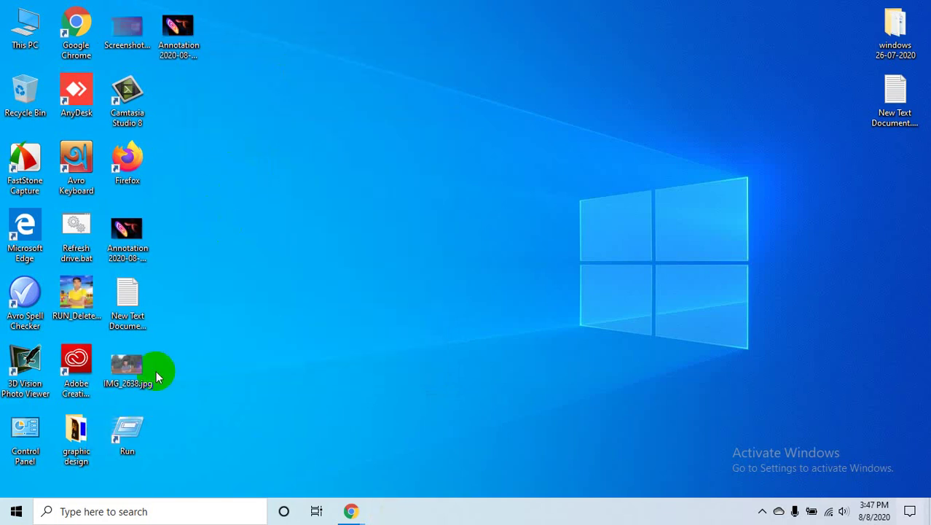
- Open IMG_2638.jpg's Details properties, select the empty Title value, and move the dialog upper right
{"action": "right_click", "coordinate": [116, 364]}
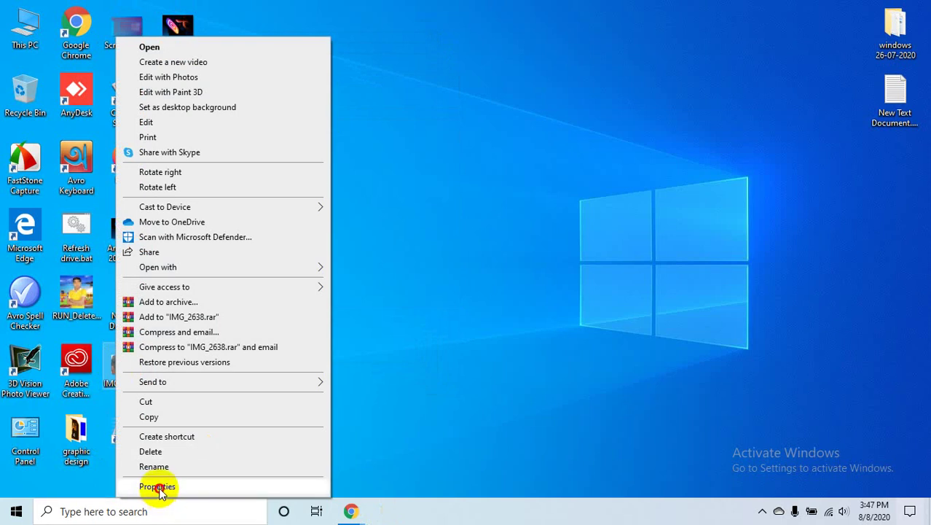
{"action": "left_click", "coordinate": [166, 485]}
{"action": "left_click", "coordinate": [208, 177]}
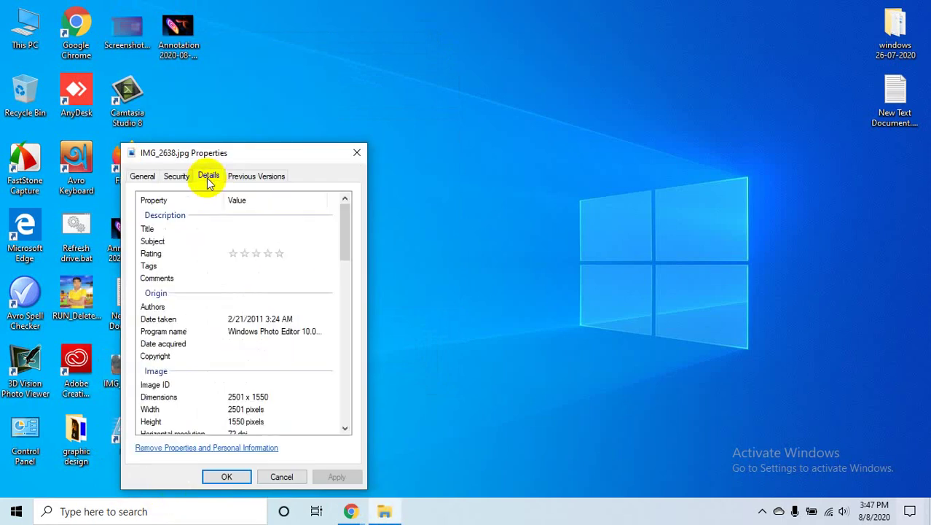
{"action": "left_click", "coordinate": [176, 228]}
{"action": "left_click", "coordinate": [315, 228]}
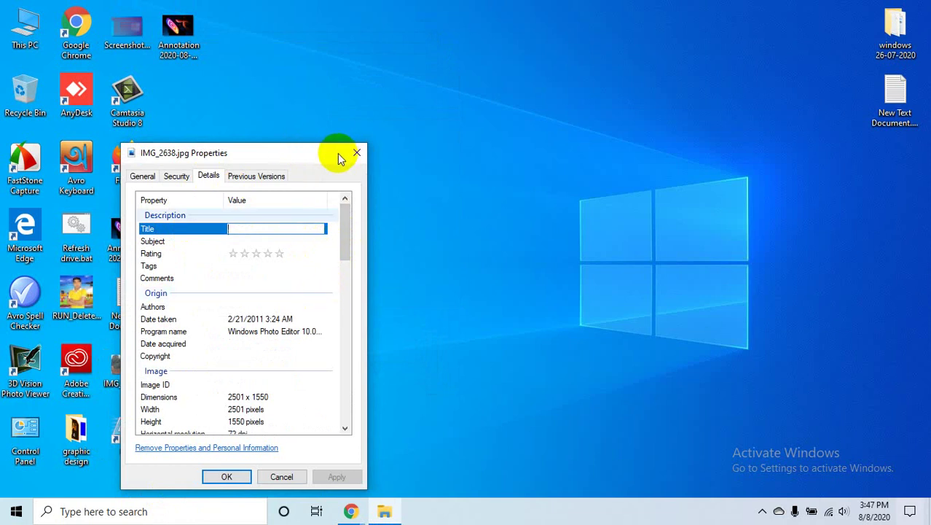
{"action": "left_click", "coordinate": [246, 159]}
{"action": "left_click_drag", "start_coordinate": [247, 159], "coordinate": [583, 97]}
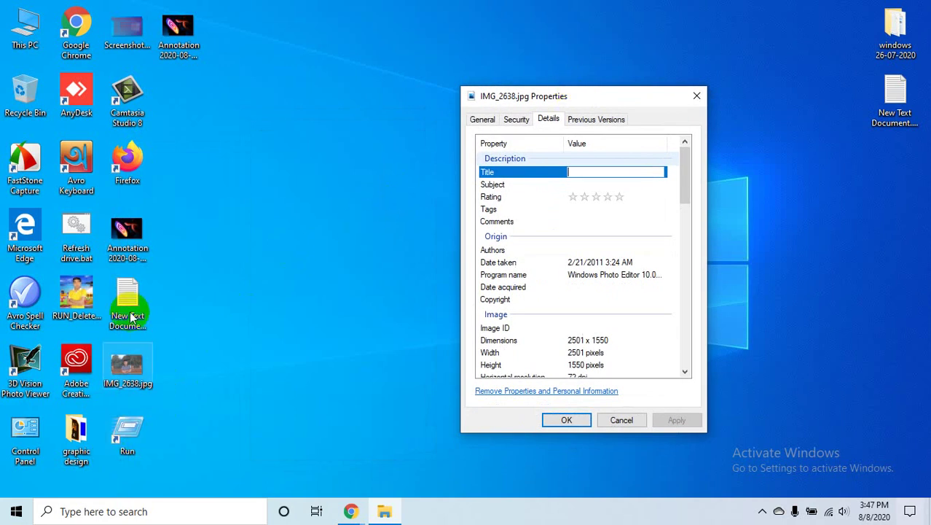
{"action": "left_click", "coordinate": [351, 510]}
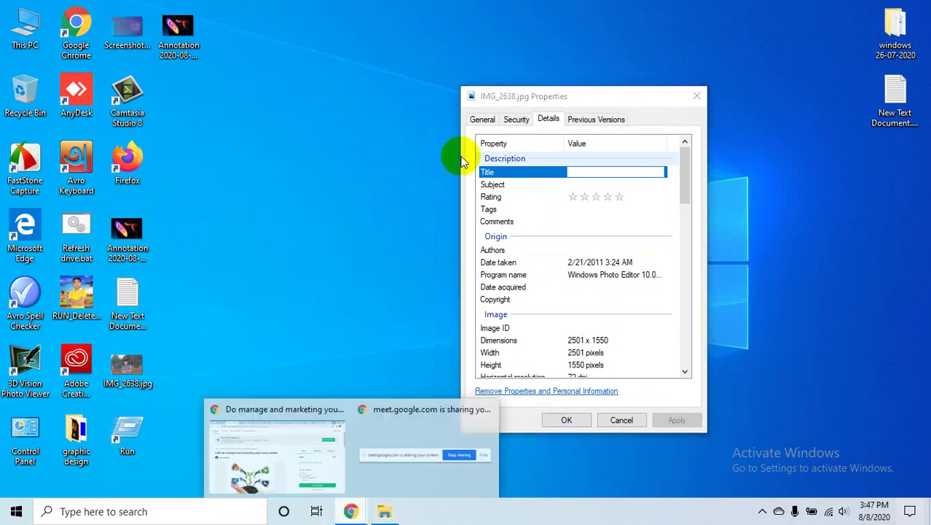
- Go to the instagram Google Images results and open the hand-holding-Instagram-logo image
{"action": "left_click", "coordinate": [293, 450]}
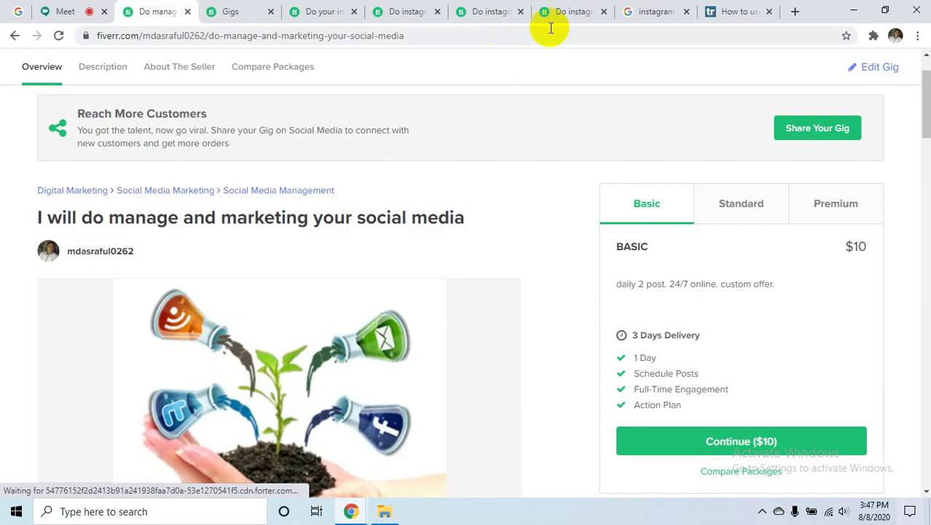
{"action": "left_click", "coordinate": [732, 15]}
{"action": "left_click", "coordinate": [663, 15]}
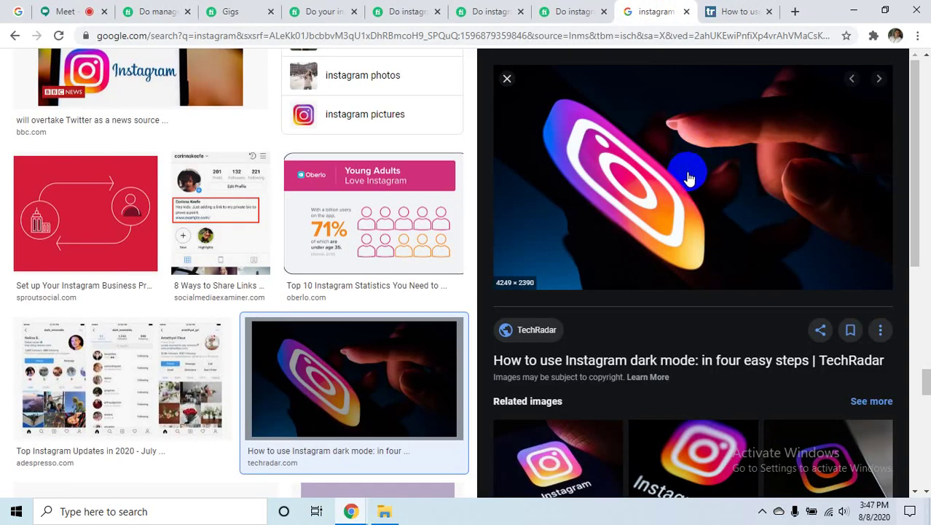
{"action": "scroll", "coordinate": [699, 435], "scroll_direction": "down", "scroll_amount": 5}
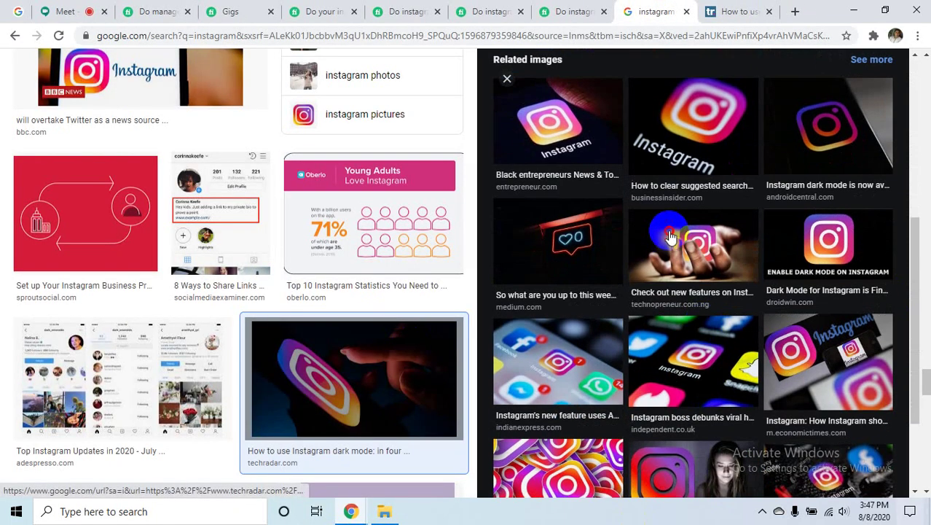
{"action": "left_click", "coordinate": [729, 291]}
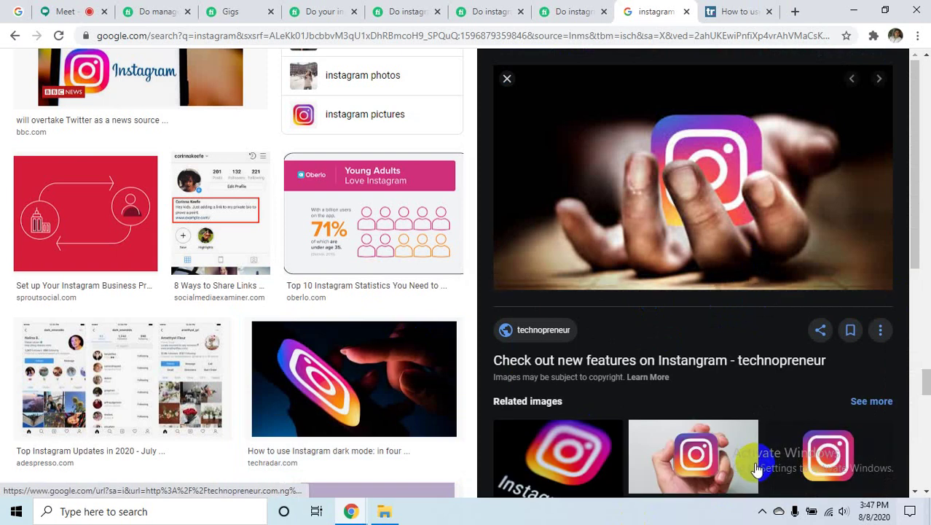
- Capture the Instagram preview with Lightshot and save it to the Desktop as efsehthrt.png
{"action": "left_click", "coordinate": [762, 511]}
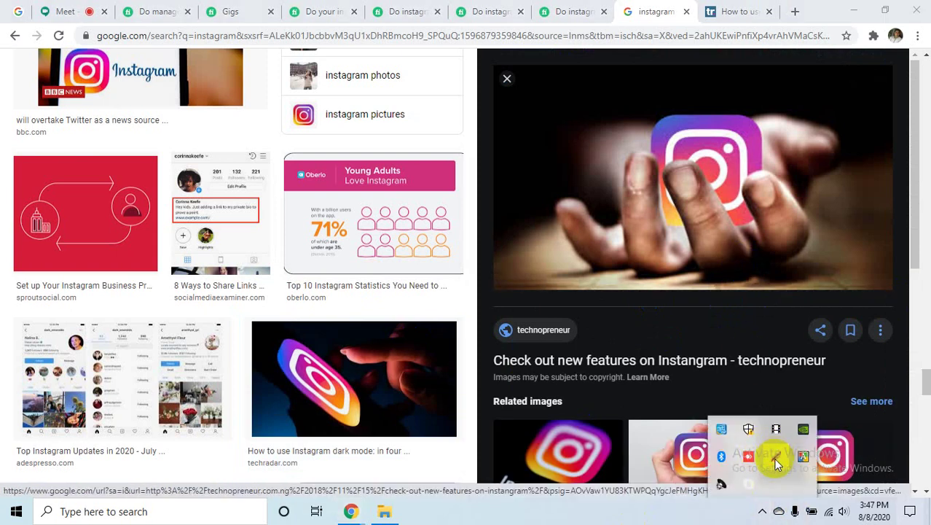
{"action": "left_click", "coordinate": [776, 463]}
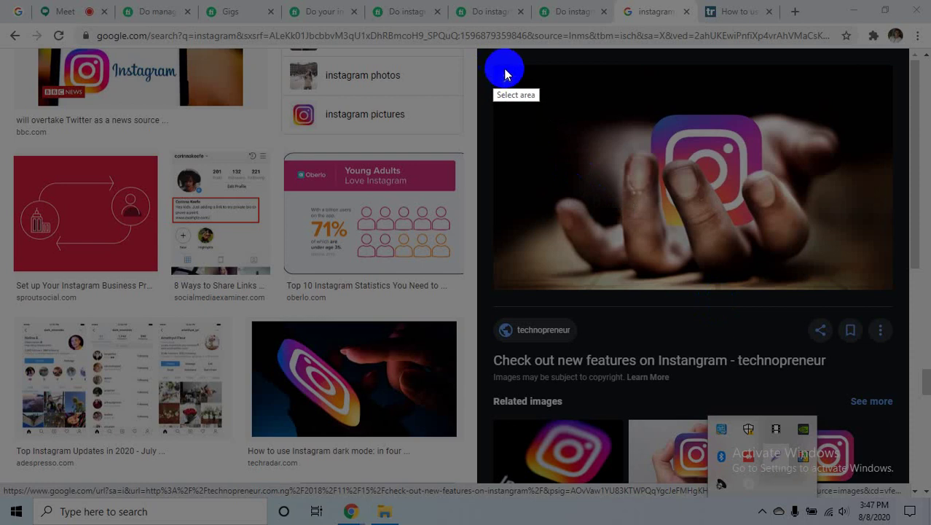
{"action": "mouse_move", "coordinate": [515, 67]}
{"action": "left_mouse_down"}
{"action": "mouse_move", "coordinate": [650, 229]}
{"action": "mouse_move", "coordinate": [890, 287]}
{"action": "left_mouse_up"}
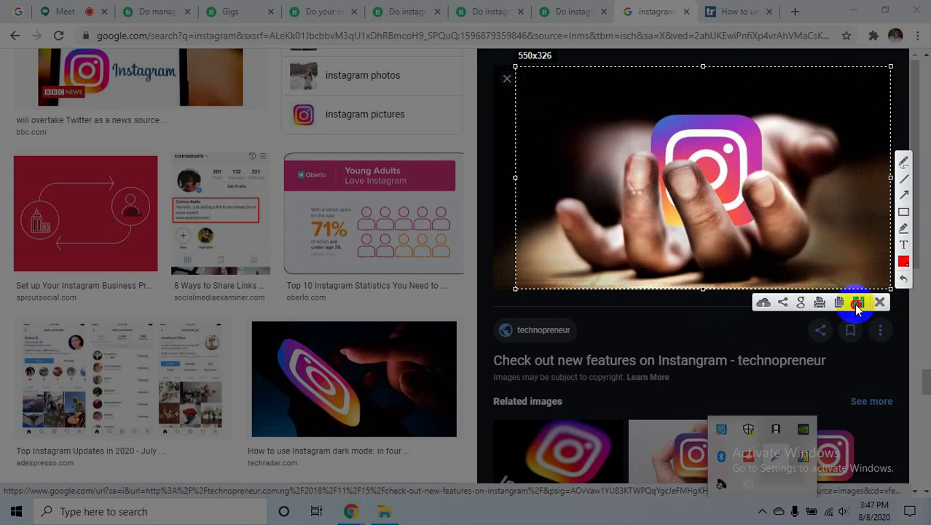
{"action": "left_click", "coordinate": [857, 304]}
{"action": "left_click", "coordinate": [548, 172]}
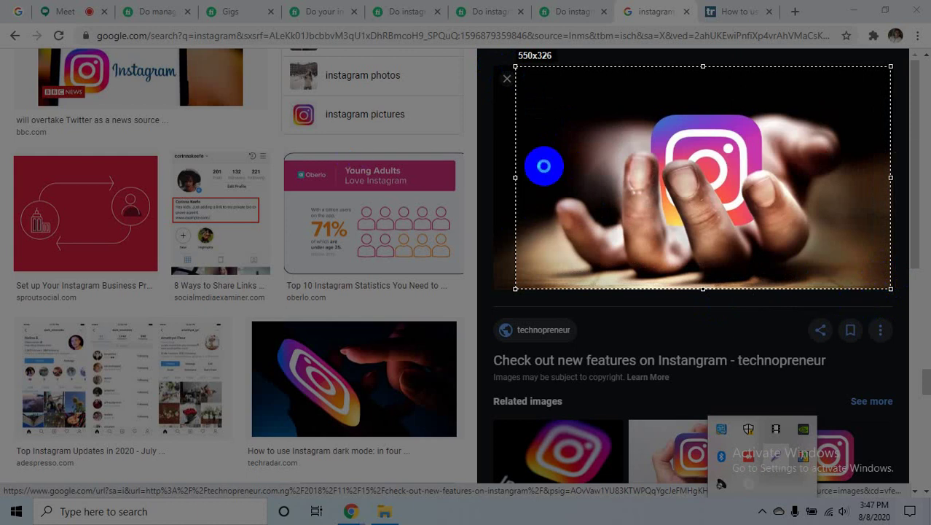
{"action": "left_click", "coordinate": [36, 168]}
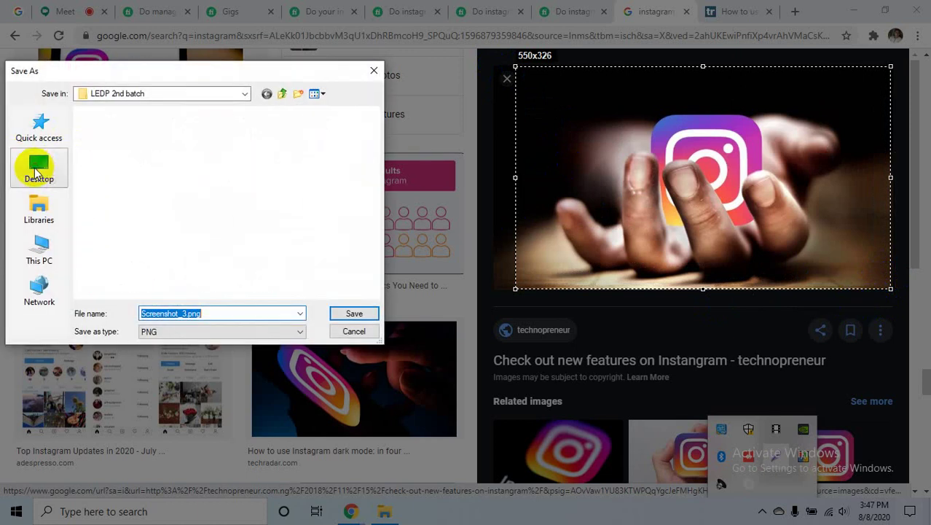
{"action": "left_click_drag", "start_coordinate": [215, 314], "coordinate": [104, 309]}
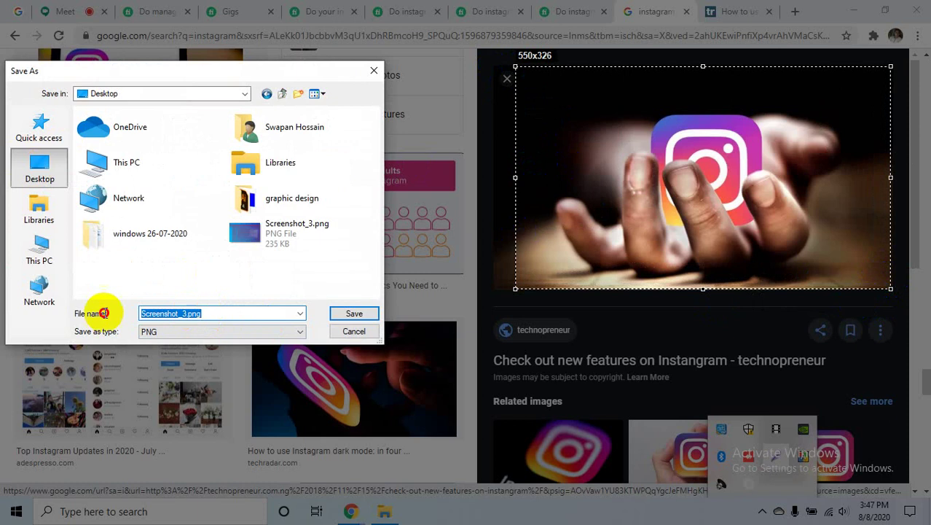
{"action": "type", "text": "efseh"}
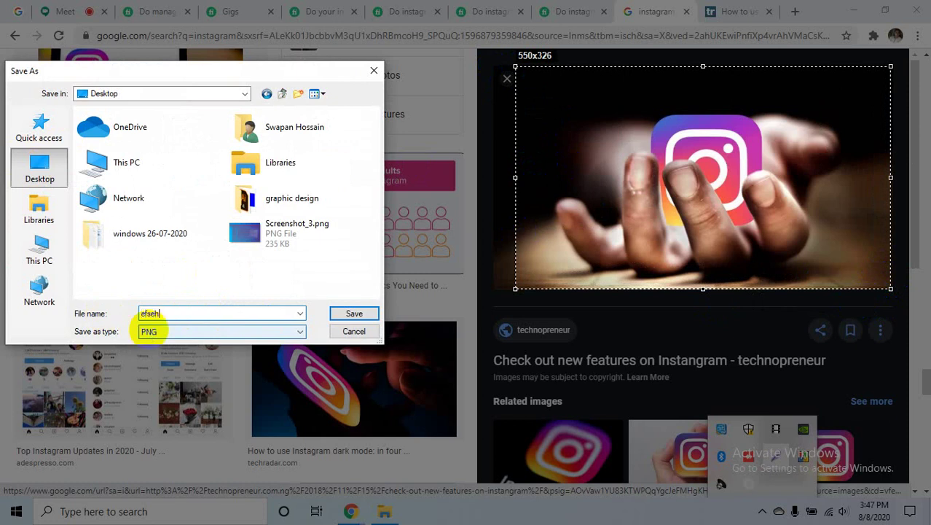
{"action": "type", "text": "rd"}
{"action": "left_click", "coordinate": [354, 313]}
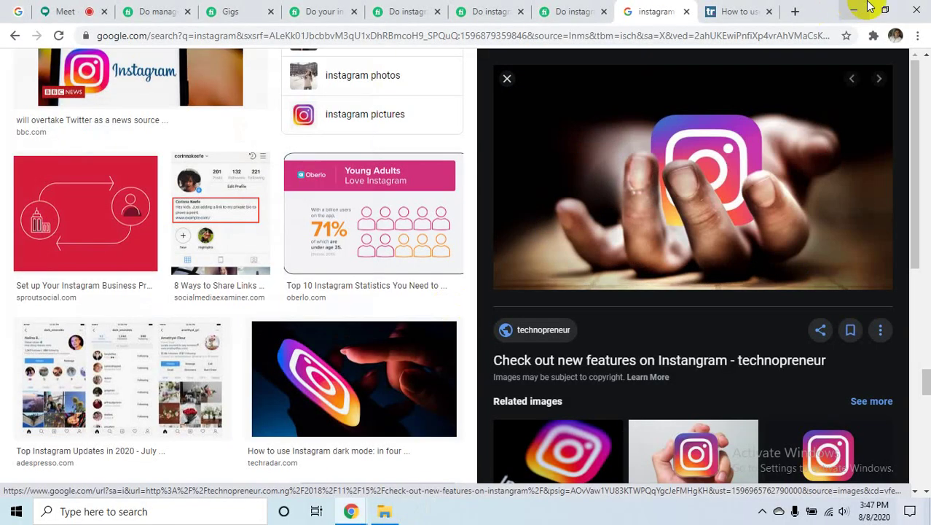
{"action": "left_click", "coordinate": [854, 9]}
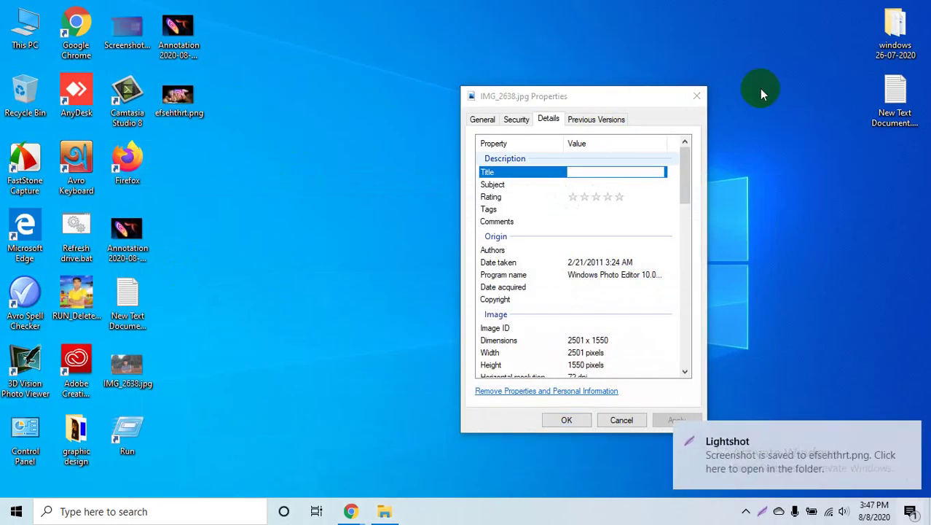
- Close IMG_2638.jpg's Properties and view efsehthrt.png's Details (550 x 326, 291 KB)
{"action": "left_click", "coordinate": [696, 95]}
{"action": "right_click", "coordinate": [186, 93]}
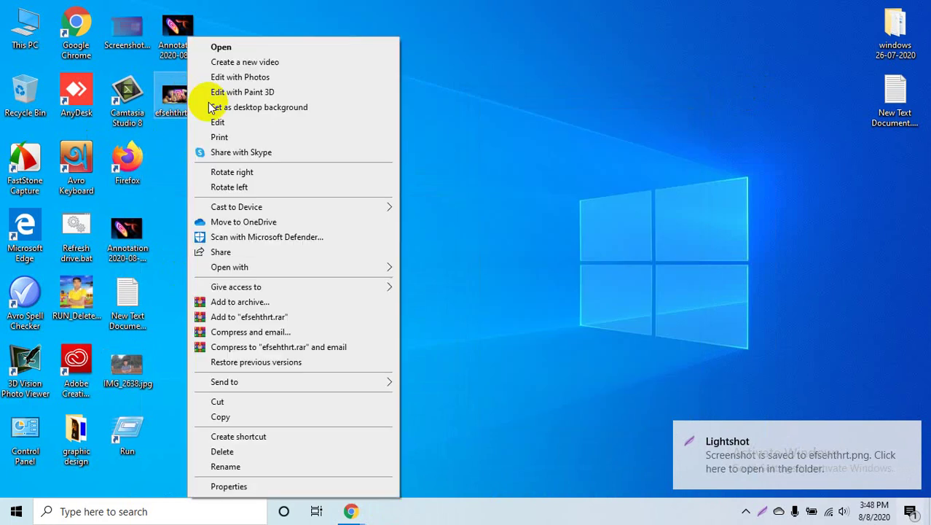
{"action": "left_click", "coordinate": [226, 485]}
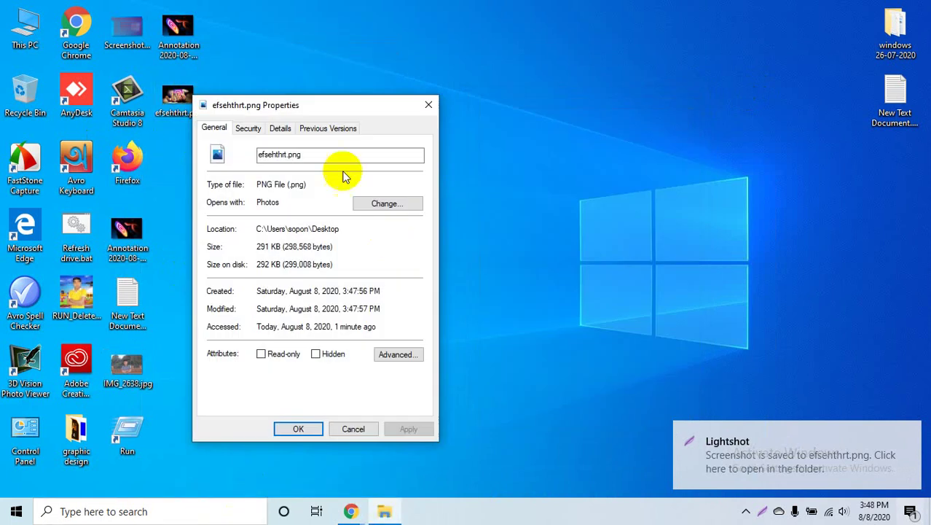
{"action": "left_click", "coordinate": [280, 128]}
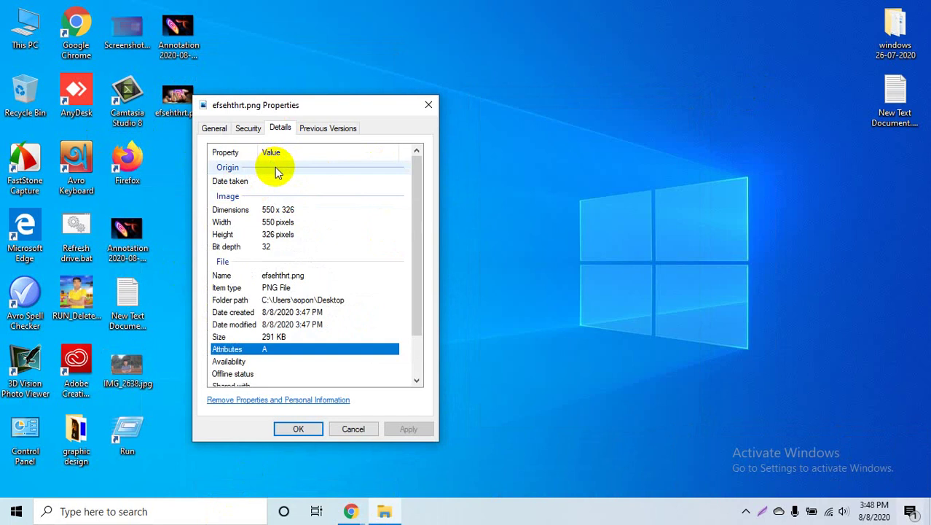
{"action": "key", "text": "Escape"}
- Reopen efsehthrt.png's Details properties for another look, then close the dialog
{"action": "right_click", "coordinate": [188, 104]}
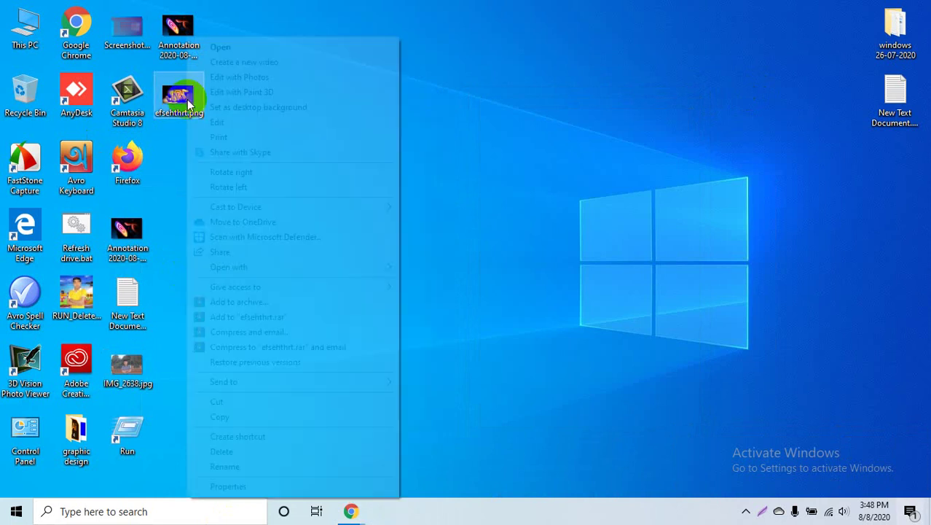
{"action": "left_click", "coordinate": [228, 486]}
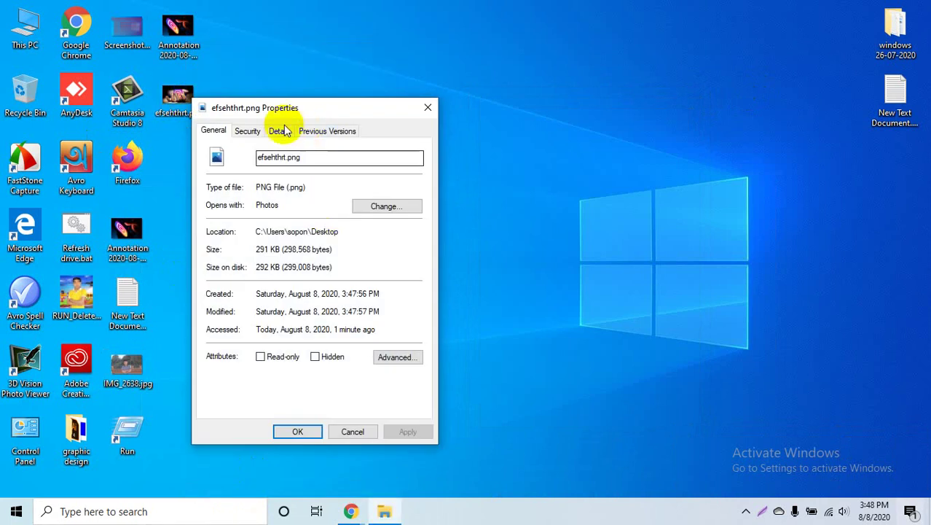
{"action": "left_click", "coordinate": [280, 132]}
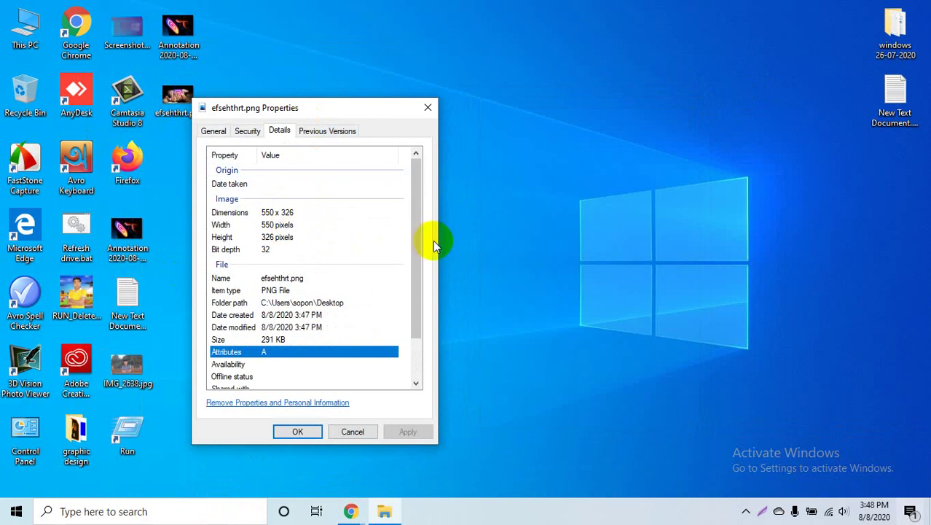
{"action": "left_click_drag", "start_coordinate": [415, 234], "coordinate": [419, 191]}
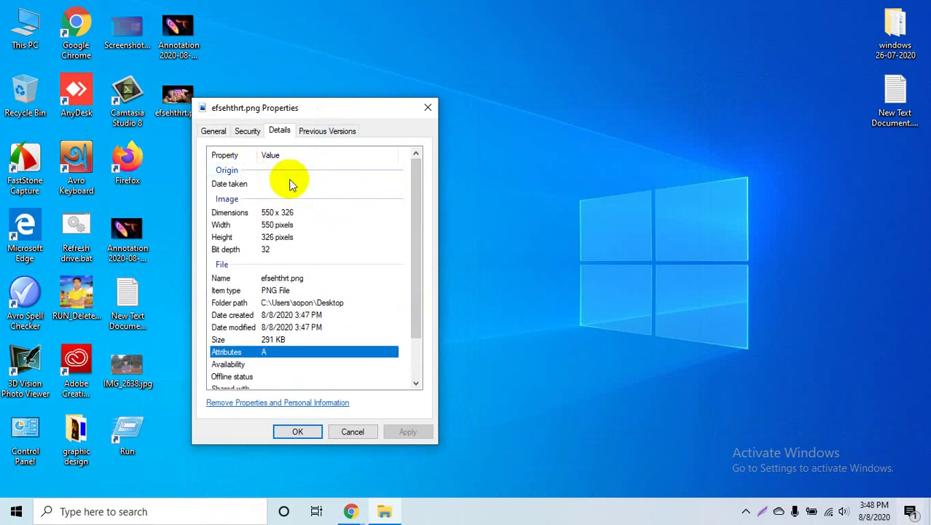
{"action": "left_click", "coordinate": [428, 107]}
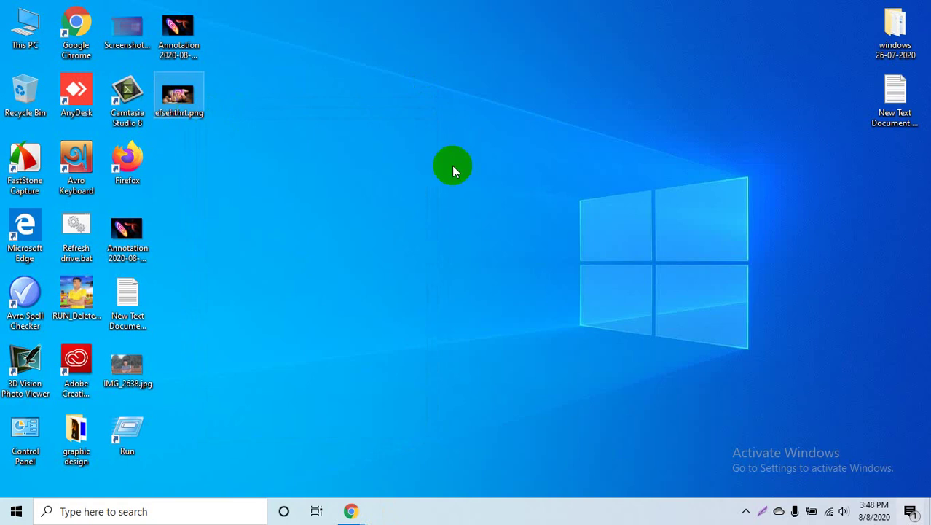
- Bring back the Instagram image search and capture the preview image area with Lightshot
{"action": "left_click", "coordinate": [351, 512]}
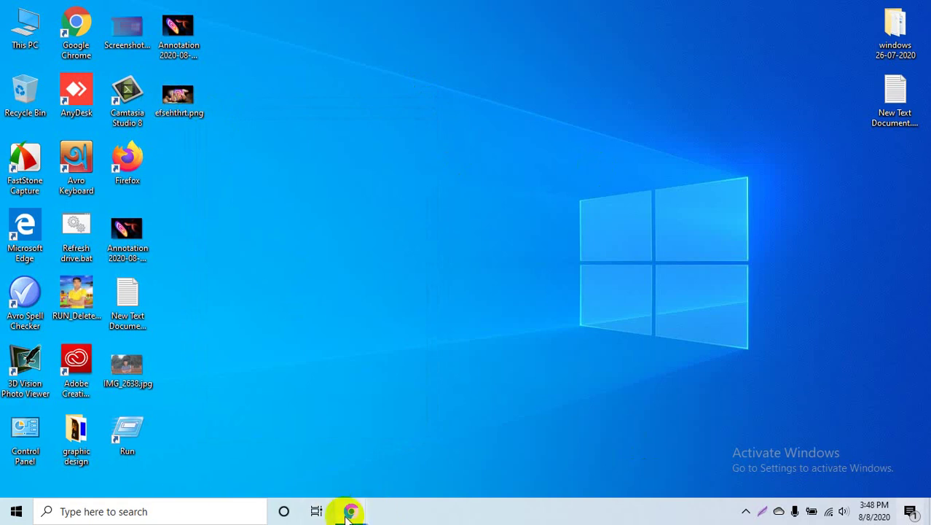
{"action": "left_click", "coordinate": [292, 467]}
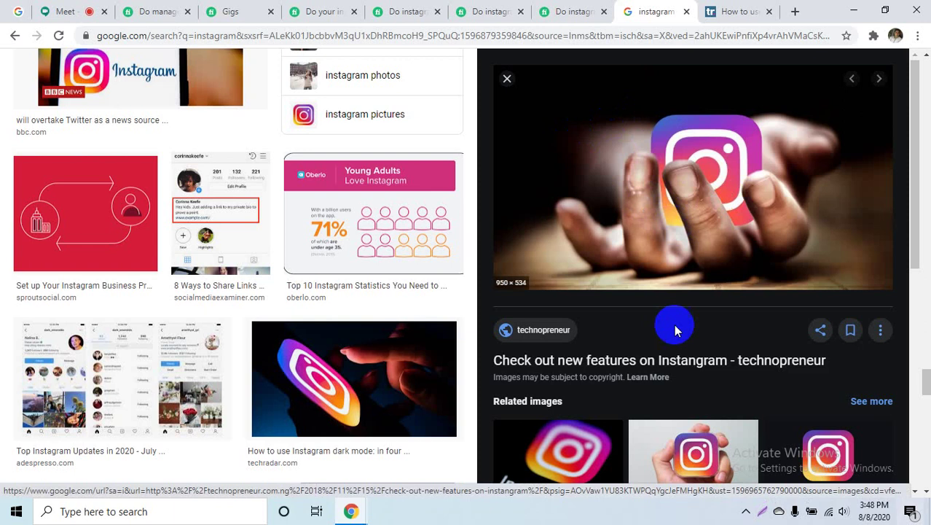
{"action": "left_click", "coordinate": [751, 511]}
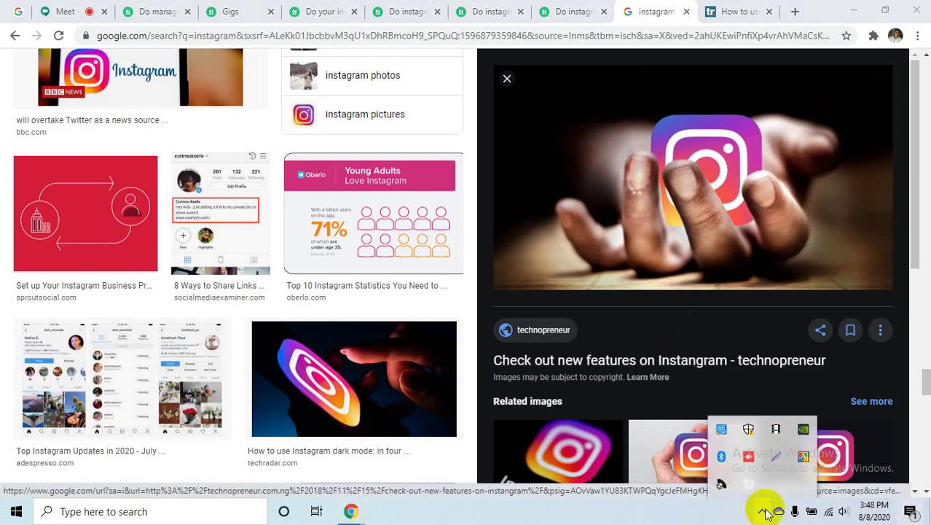
{"action": "left_click", "coordinate": [774, 454]}
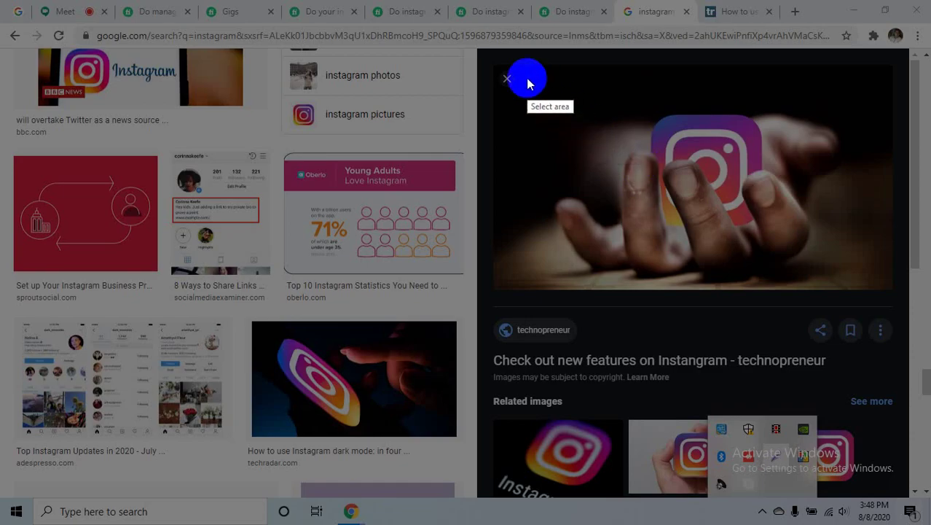
{"action": "left_click_drag", "start_coordinate": [523, 73], "coordinate": [892, 287]}
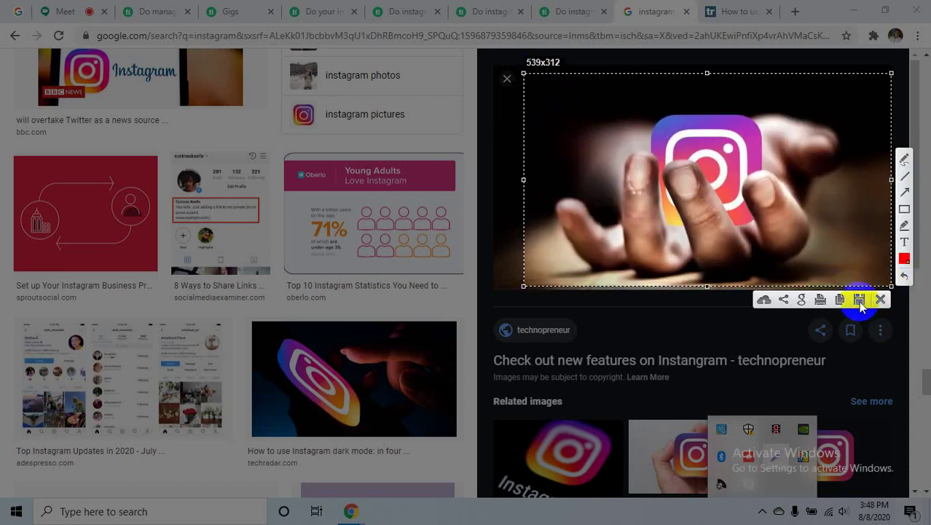
- Save the capture to the Desktop as JPEG named fsbrhrente.jpg
{"action": "left_click", "coordinate": [859, 300]}
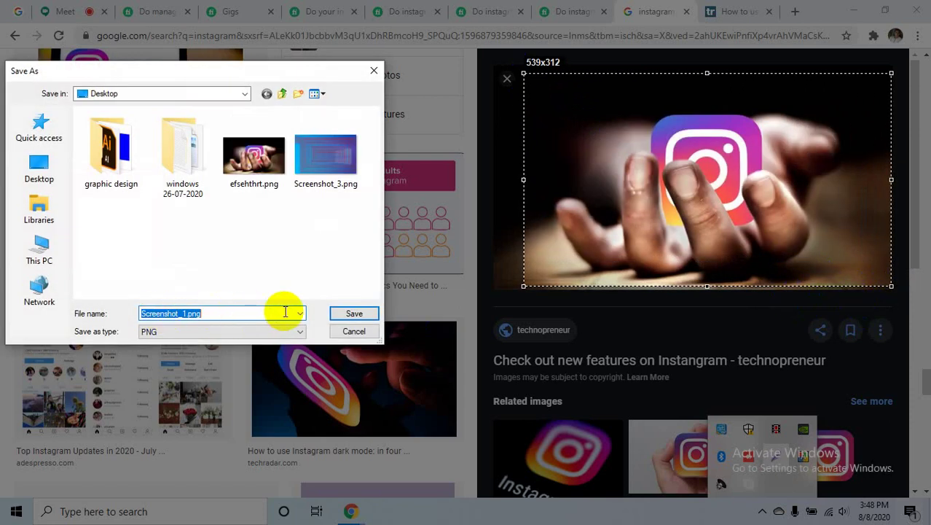
{"action": "left_click", "coordinate": [300, 313]}
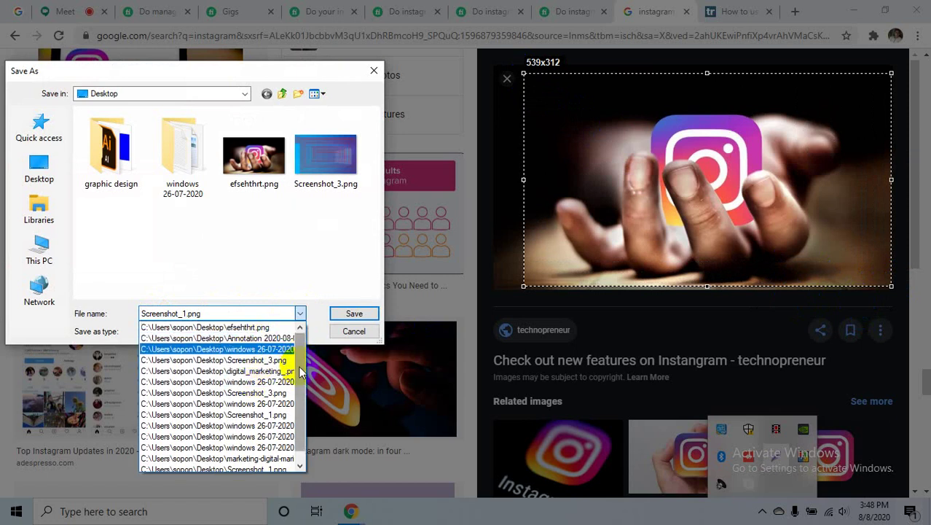
{"action": "mouse_move", "coordinate": [300, 379]}
{"action": "left_mouse_down"}
{"action": "mouse_move", "coordinate": [303, 403]}
{"action": "mouse_move", "coordinate": [303, 380]}
{"action": "left_mouse_up"}
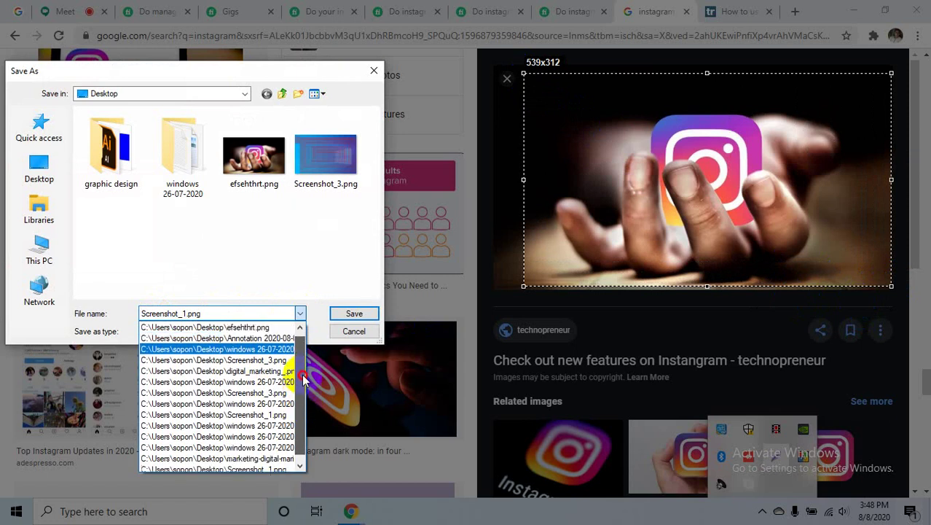
{"action": "left_click", "coordinate": [246, 338]}
{"action": "left_click", "coordinate": [299, 314]}
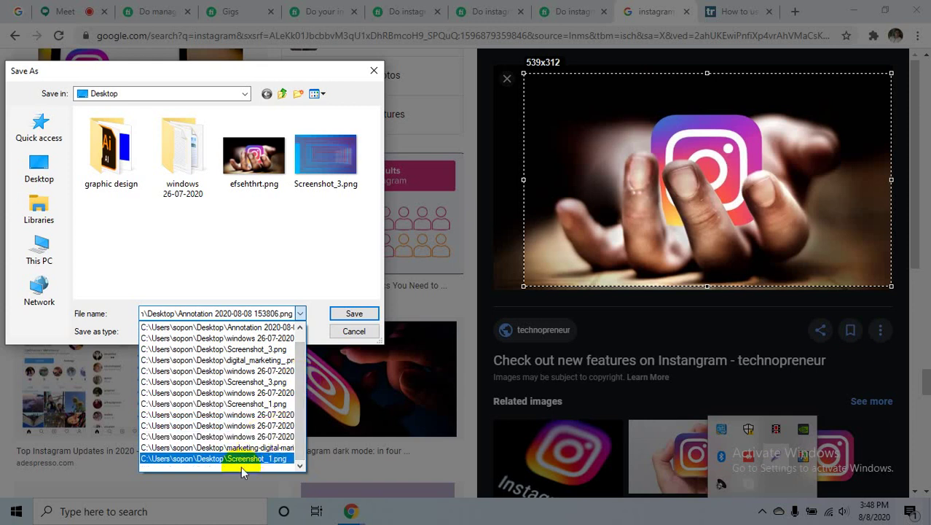
{"action": "left_click", "coordinate": [284, 282]}
{"action": "left_click", "coordinate": [213, 333]}
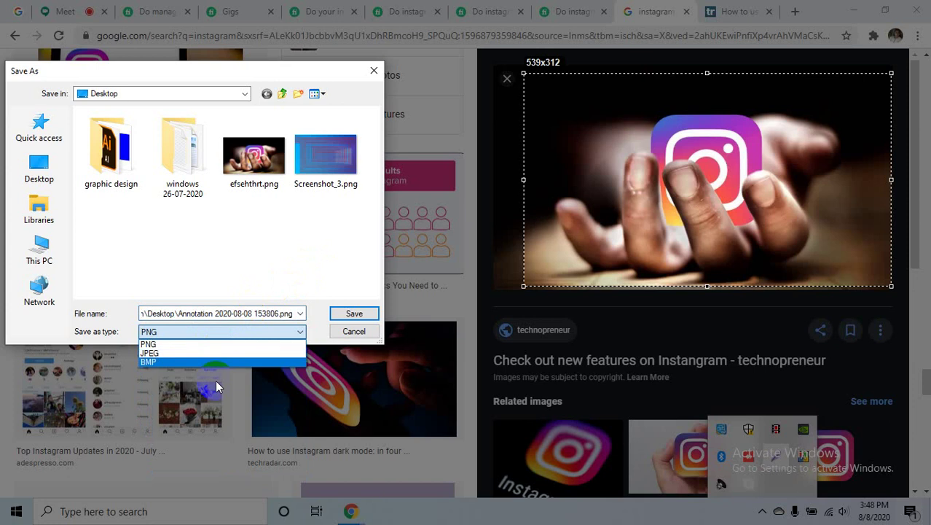
{"action": "left_click", "coordinate": [218, 352]}
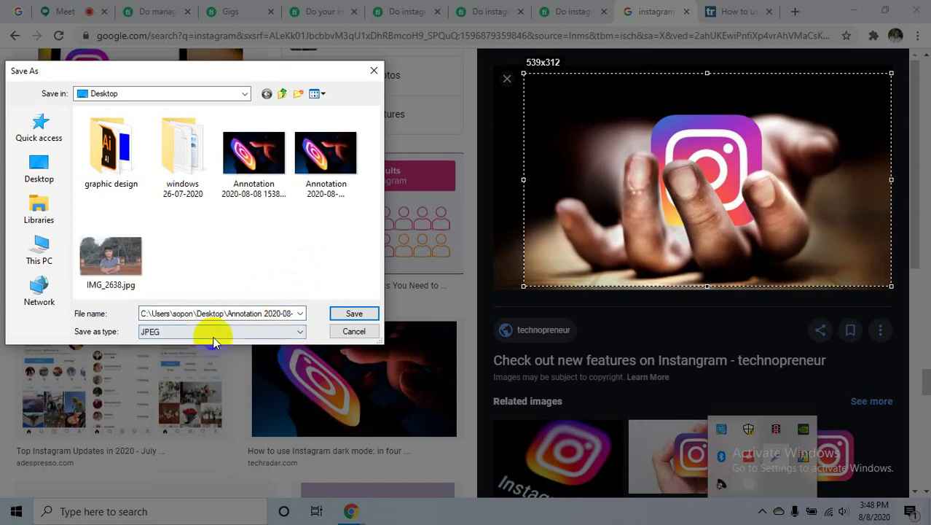
{"action": "left_click", "coordinate": [228, 312]}
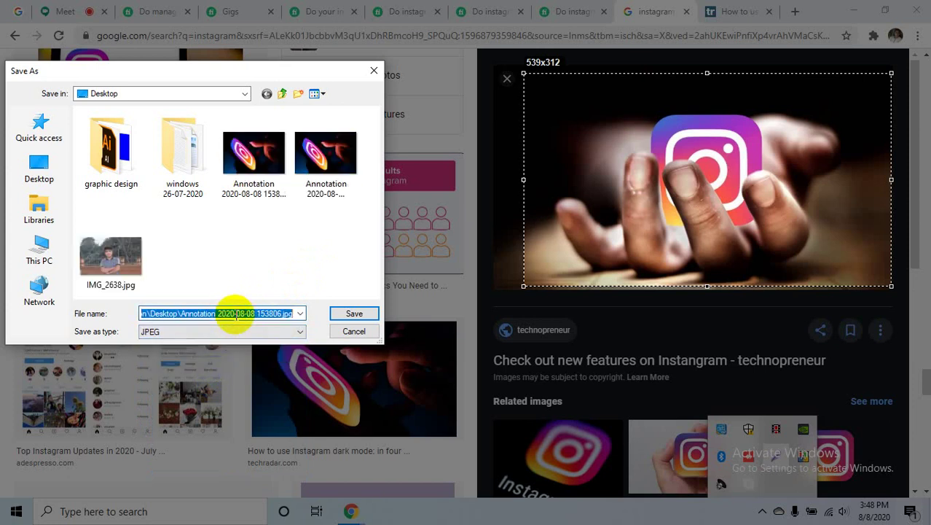
{"action": "type", "text": "fsbrhren"}
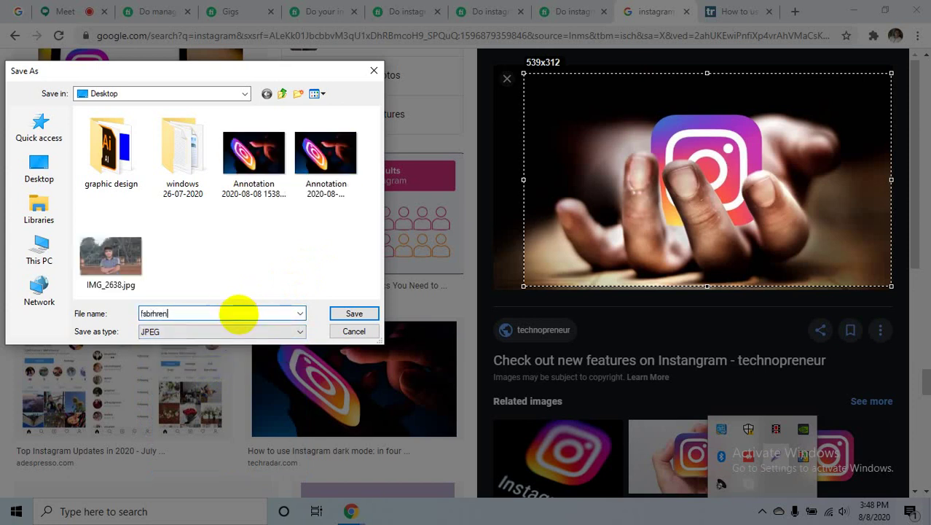
{"action": "type", "text": "te"}
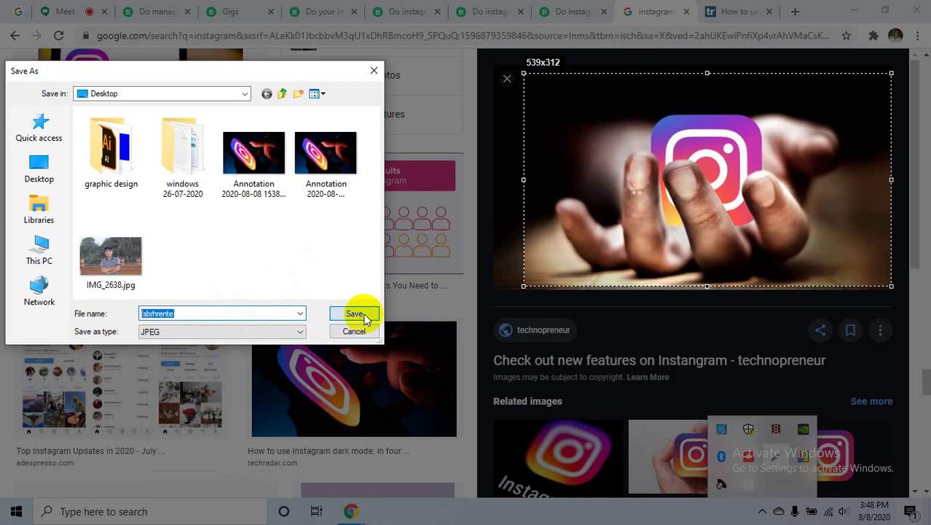
{"action": "left_click", "coordinate": [355, 314]}
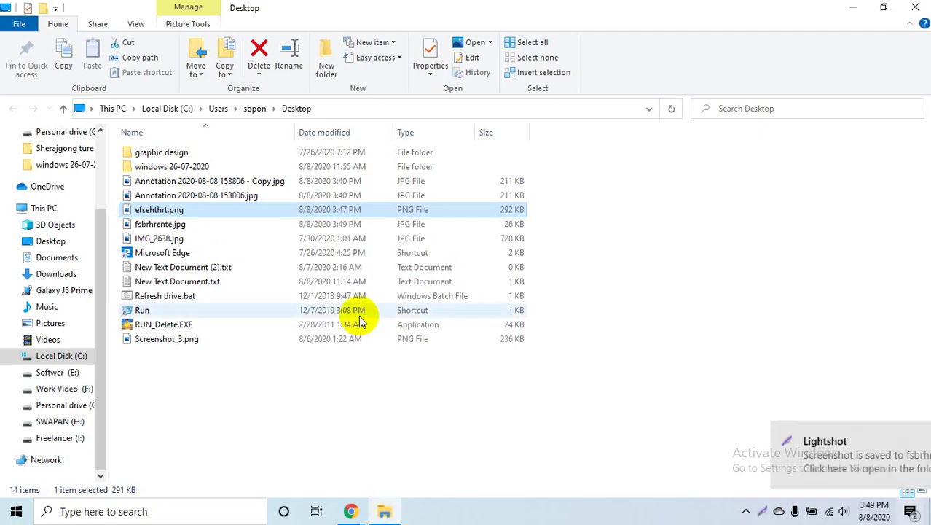
- Select the new fsbrhrente.jpg screenshot in the Desktop folder
{"action": "left_click", "coordinate": [178, 239]}
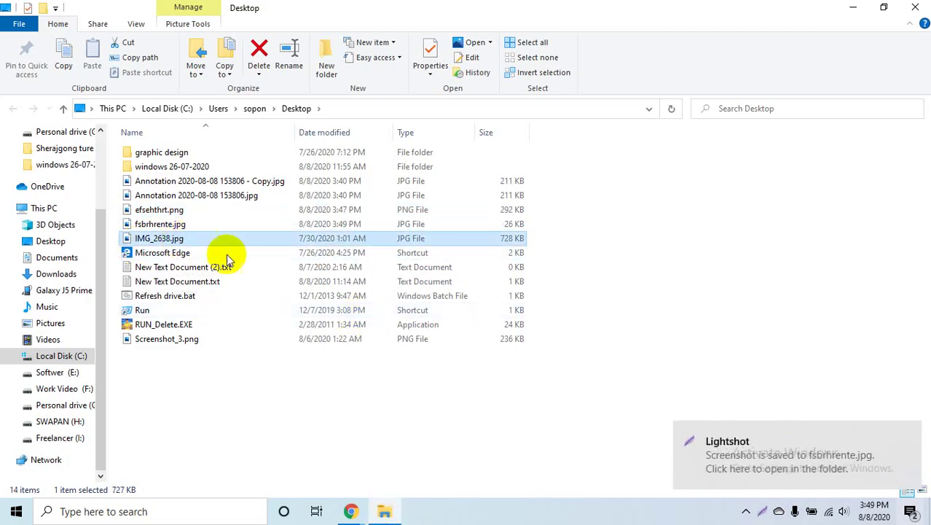
{"action": "scroll", "coordinate": [373, 297], "scroll_direction": "up", "scroll_amount": 3, "text": "ctrl"}
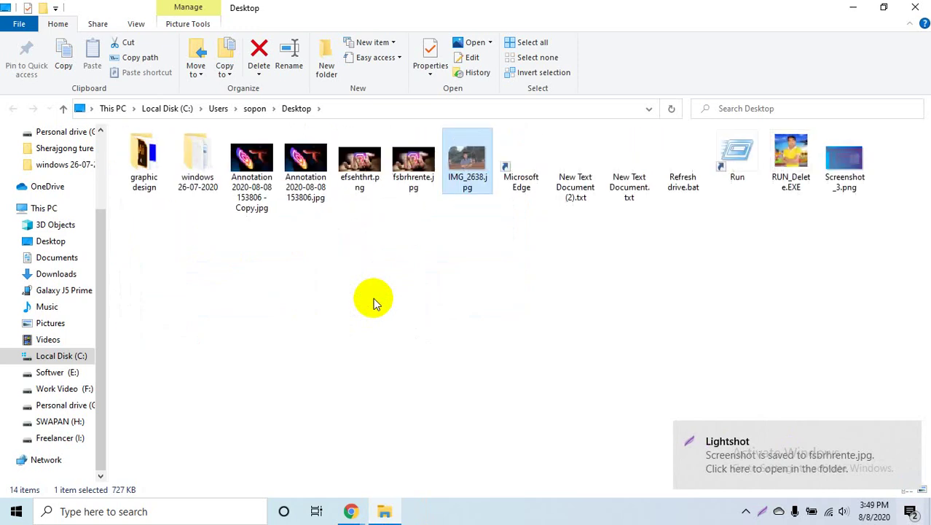
{"action": "scroll", "coordinate": [373, 297], "scroll_direction": "up", "scroll_amount": 1, "text": "ctrl"}
{"action": "left_click", "coordinate": [559, 300]}
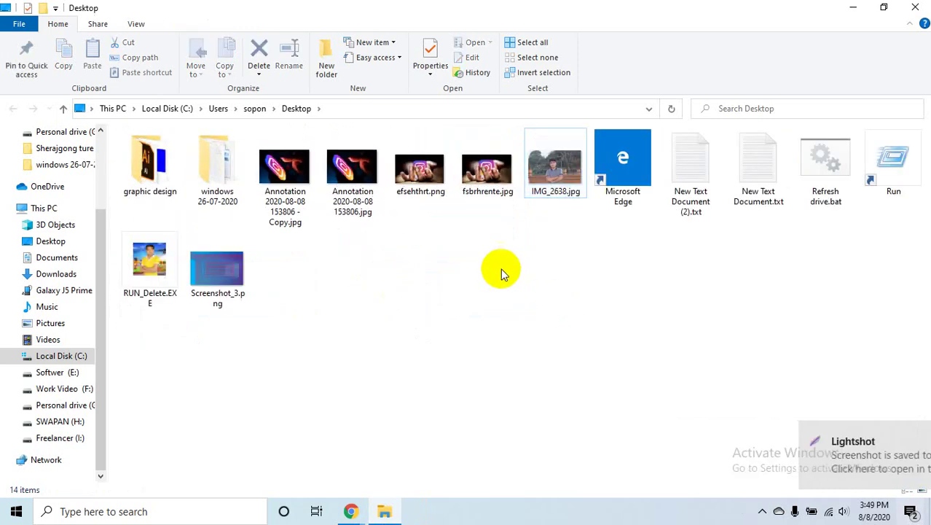
{"action": "left_click", "coordinate": [487, 171]}
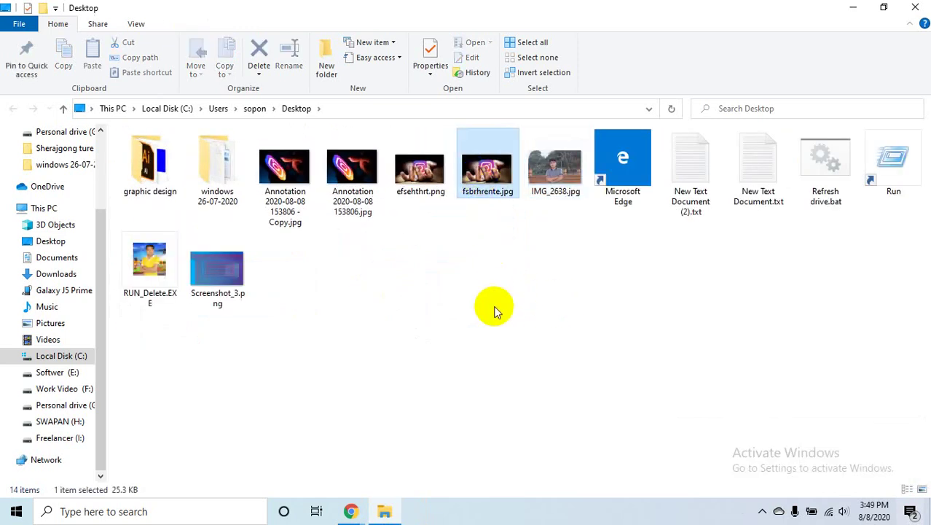
- Check fsbrhrente.jpg's Details showing 539 x 312 pixels, then minimize File Explorer
{"action": "right_click", "coordinate": [480, 147]}
{"action": "left_click", "coordinate": [521, 486]}
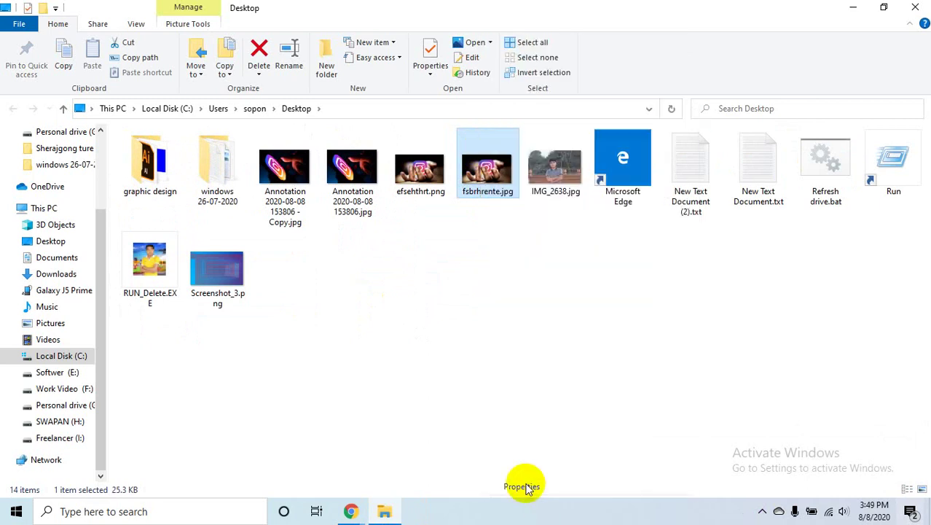
{"action": "left_click", "coordinate": [574, 177]}
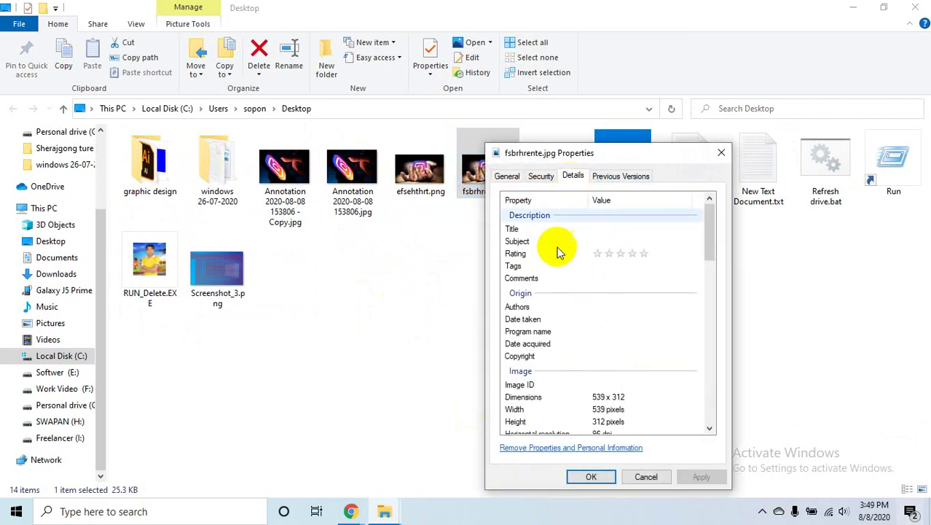
{"action": "left_click", "coordinate": [598, 230]}
{"action": "left_click", "coordinate": [621, 231]}
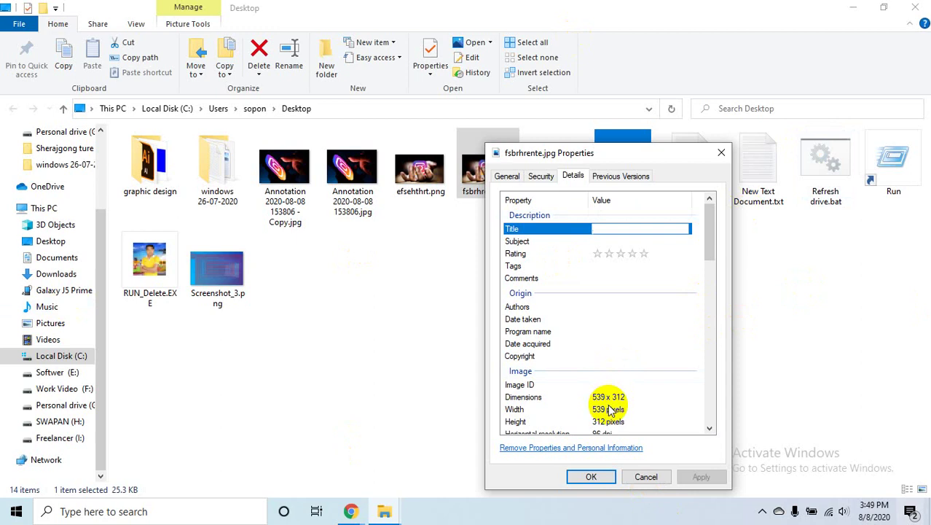
{"action": "left_click", "coordinate": [785, 116]}
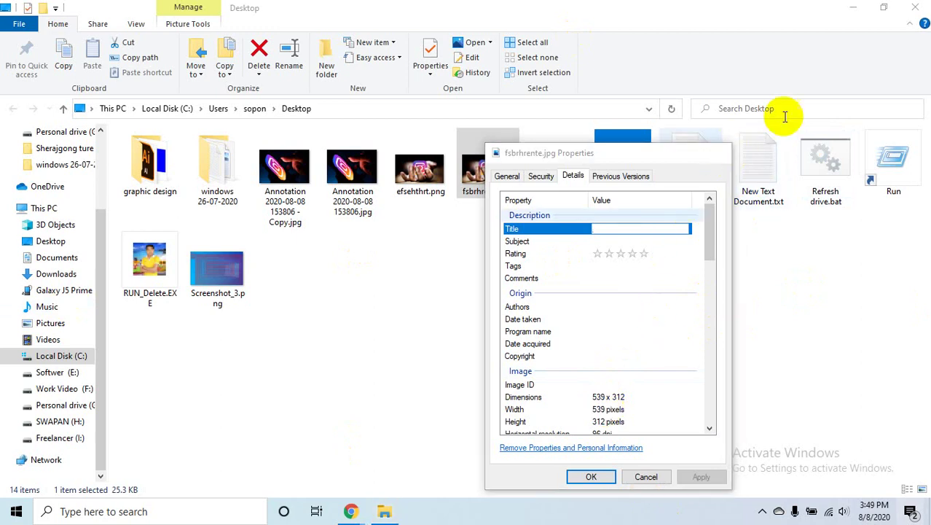
{"action": "left_click", "coordinate": [853, 8]}
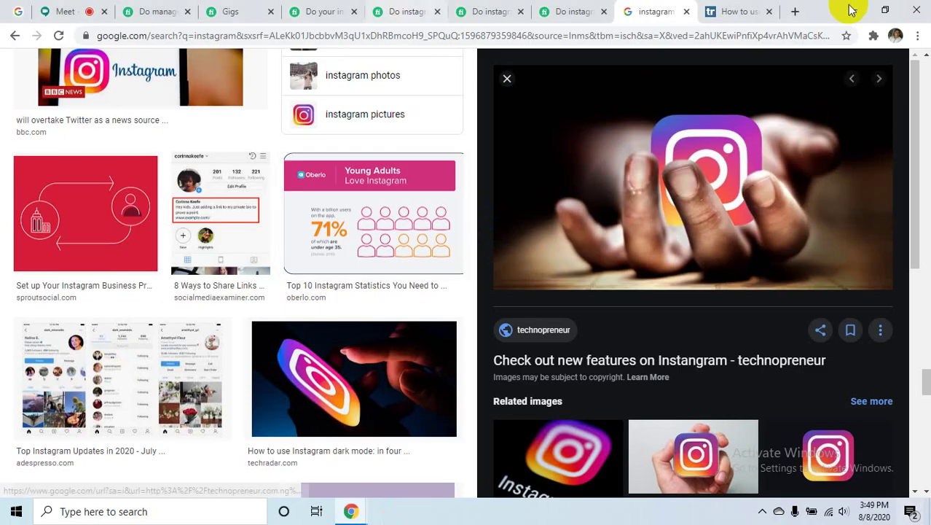
- In a new tab, search 'lightshot download' and open the Lightshot download page
{"action": "left_click", "coordinate": [792, 13]}
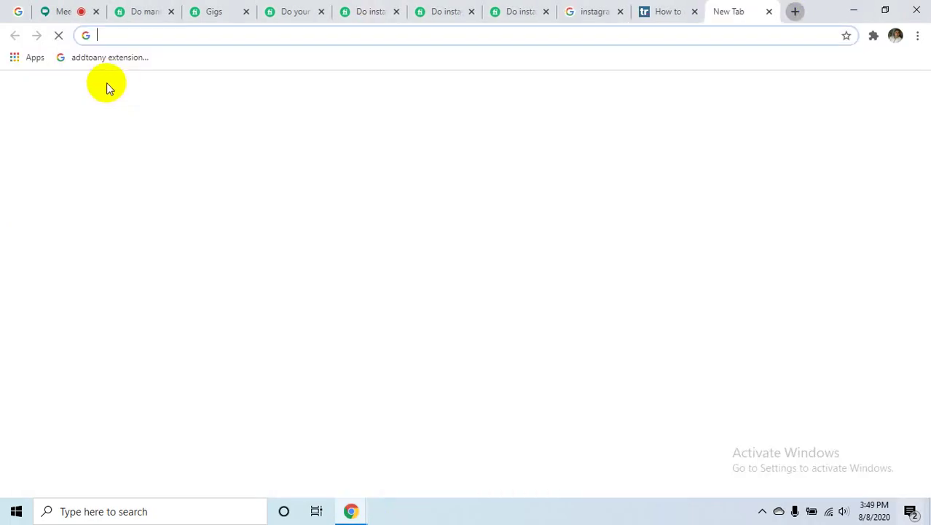
{"action": "left_click", "coordinate": [138, 37]}
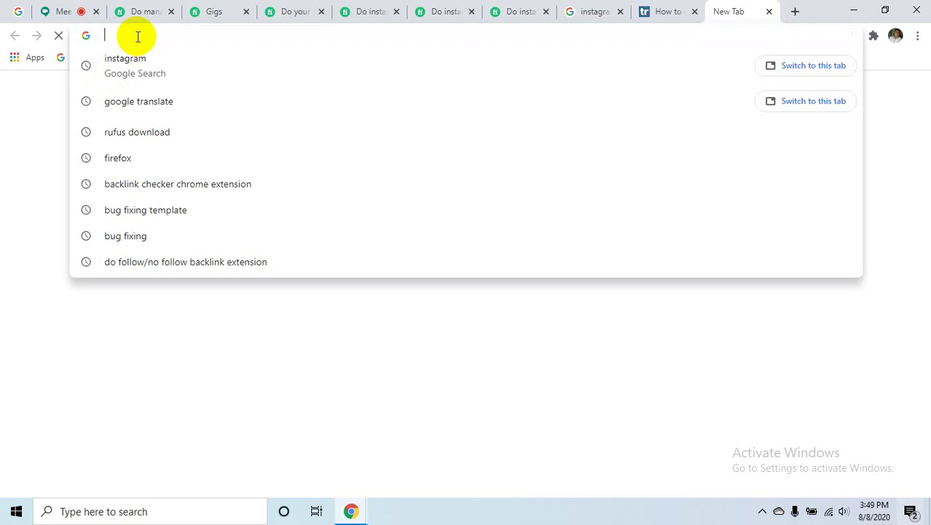
{"action": "left_click", "coordinate": [63, 11]}
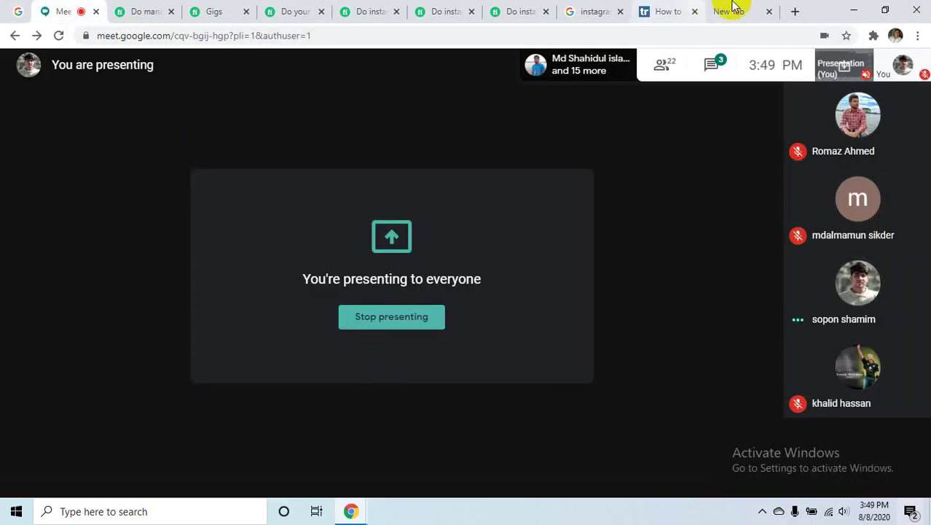
{"action": "left_click", "coordinate": [674, 11]}
{"action": "left_click", "coordinate": [728, 11]}
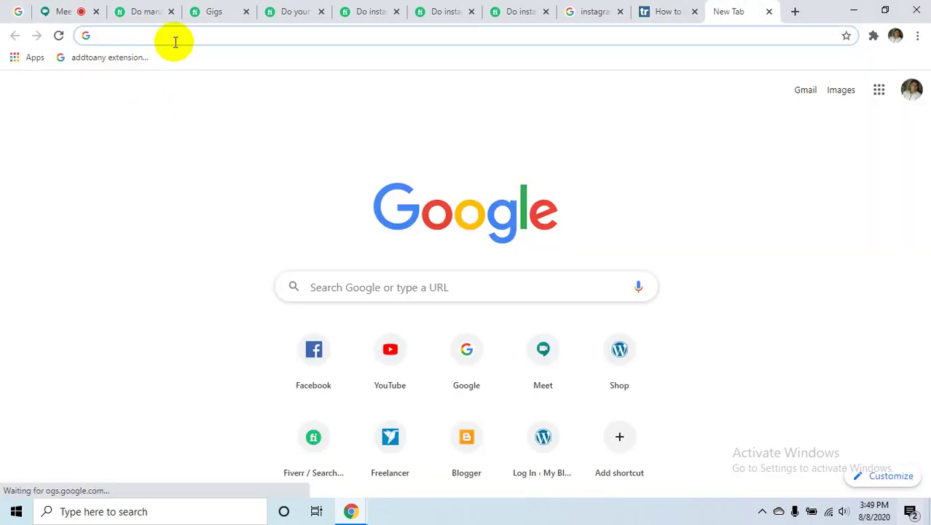
{"action": "left_click", "coordinate": [175, 34]}
{"action": "type", "text": "light"}
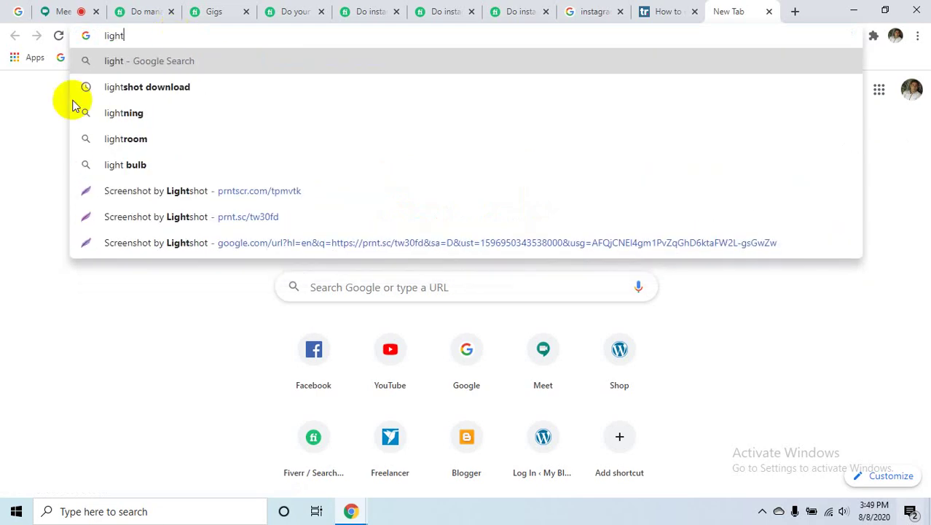
{"action": "left_click", "coordinate": [157, 87]}
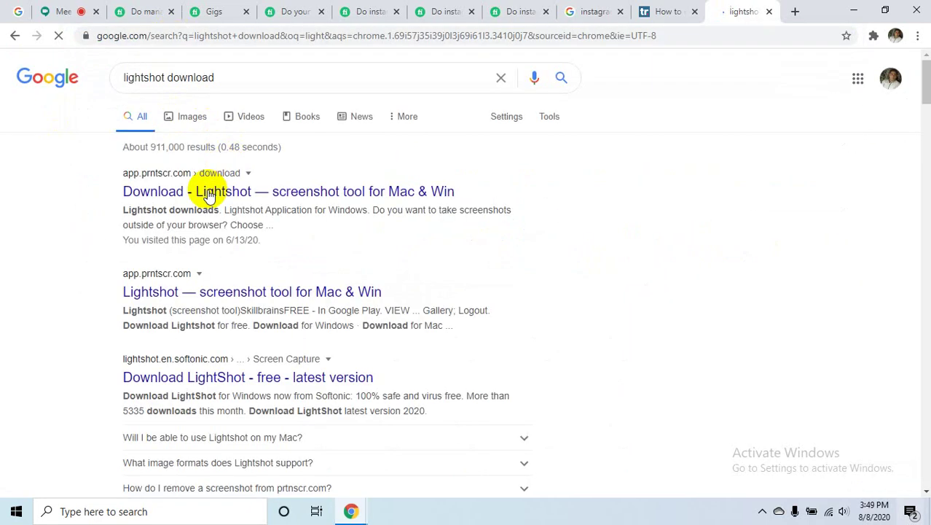
{"action": "left_click", "coordinate": [189, 199]}
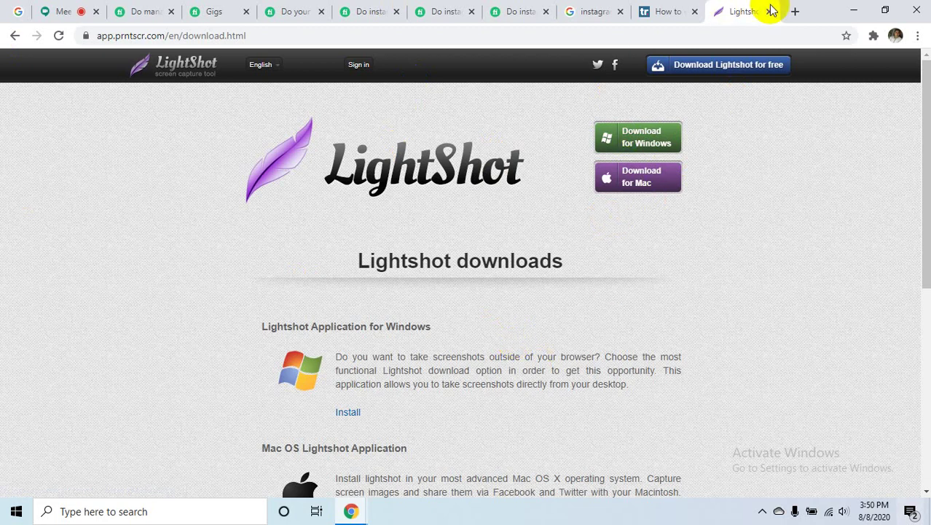
- Close the download page, minimize Chrome, and drag three desktop screenshots into the Recycle Bin
{"action": "left_click", "coordinate": [771, 12]}
{"action": "left_click", "coordinate": [853, 11]}
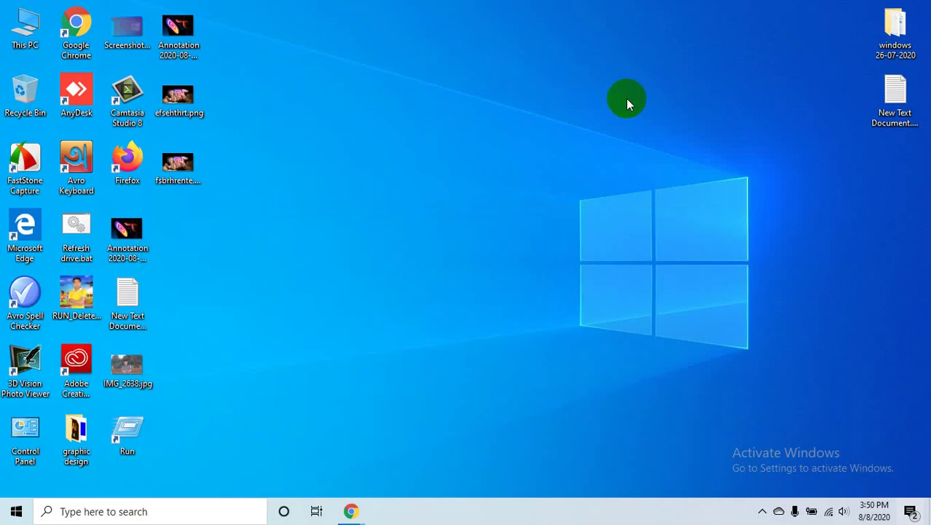
{"action": "mouse_move", "coordinate": [225, 2]}
{"action": "left_mouse_down"}
{"action": "mouse_move", "coordinate": [176, 135]}
{"action": "mouse_move", "coordinate": [186, 183]}
{"action": "left_mouse_up"}
{"action": "left_click_drag", "start_coordinate": [29, 120], "coordinate": [32, 111]}
- Move the remaining Annotation screenshot to the Recycle Bin and refresh the desktop
{"action": "left_click_drag", "start_coordinate": [128, 232], "coordinate": [25, 92]}
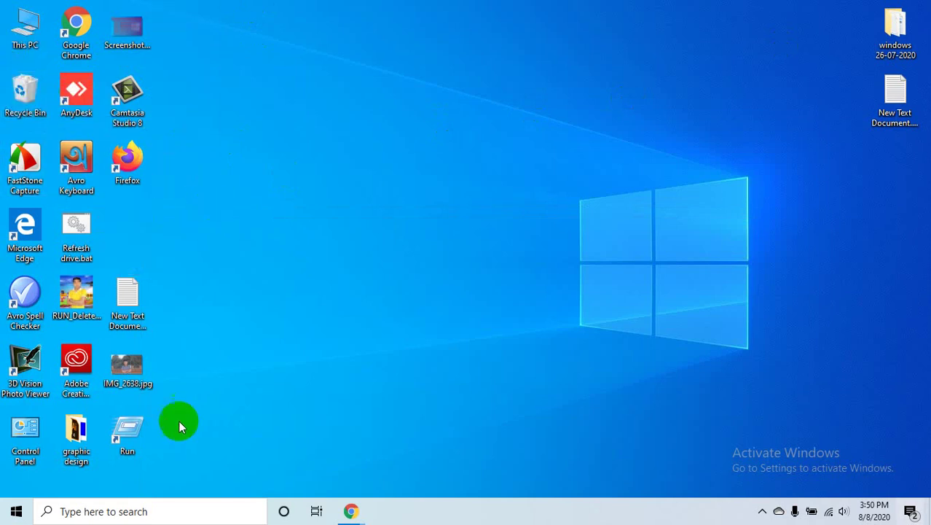
{"action": "right_click", "coordinate": [347, 60]}
{"action": "left_click", "coordinate": [400, 101]}
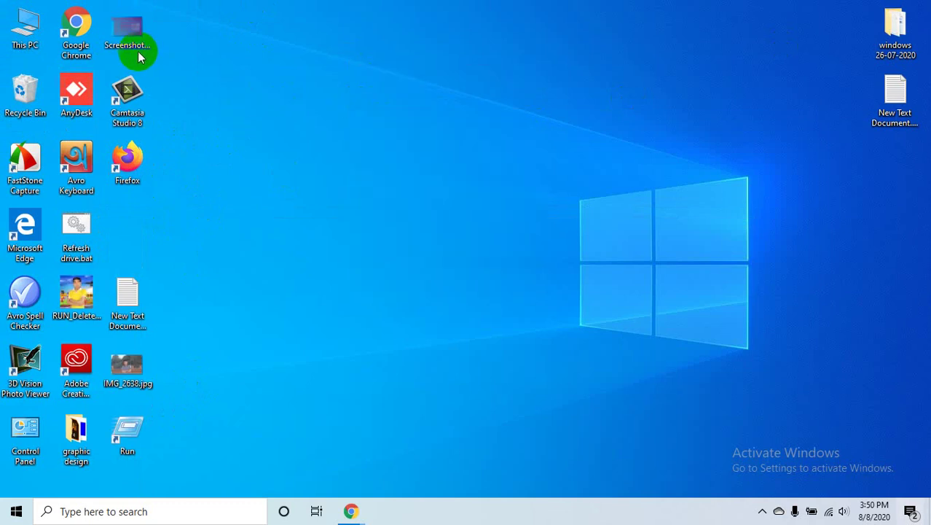
- Empty the Recycle Bin, permanently deleting its 4 items, then refresh the desktop
{"action": "right_click", "coordinate": [26, 88]}
{"action": "left_click", "coordinate": [83, 114]}
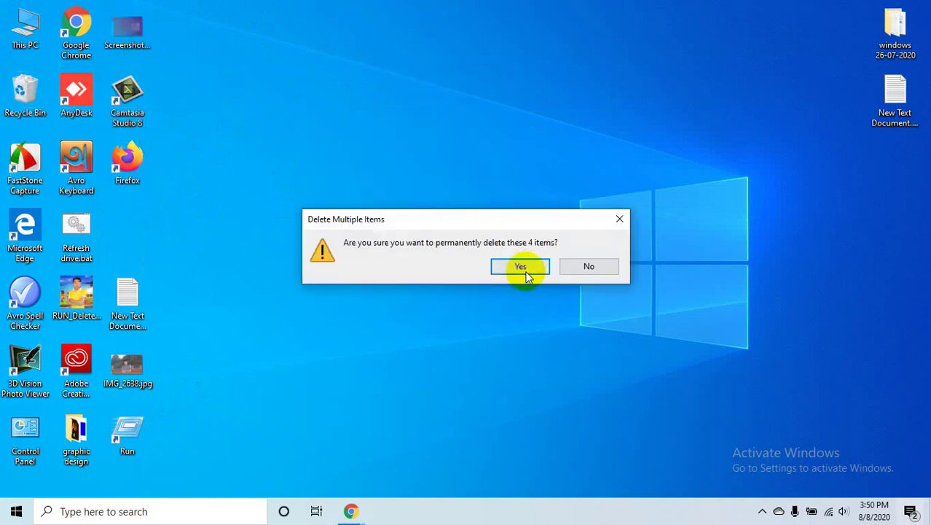
{"action": "left_click", "coordinate": [520, 266]}
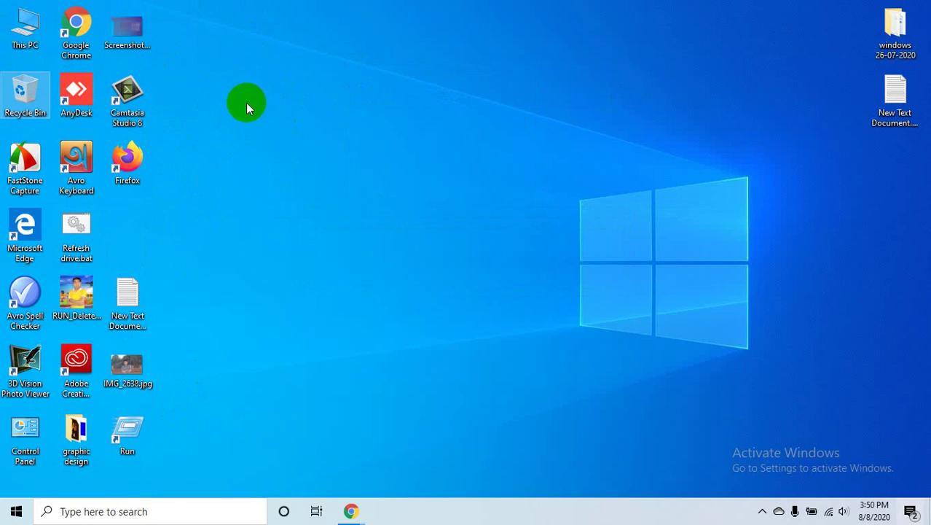
{"action": "right_click", "coordinate": [233, 66]}
{"action": "left_click", "coordinate": [266, 104]}
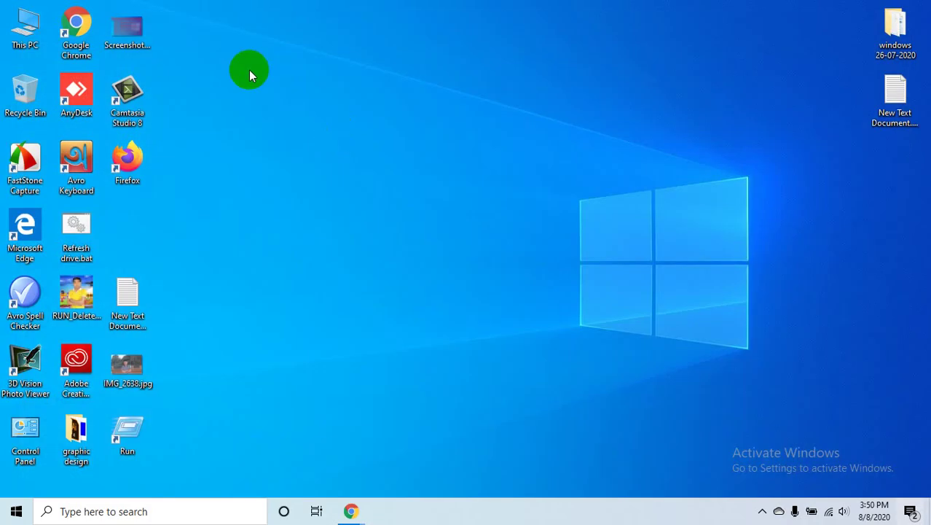
- Rename Screenshot_3.png to Screenshot_3.jpg, accepting the file extension change
{"action": "right_click", "coordinate": [125, 32]}
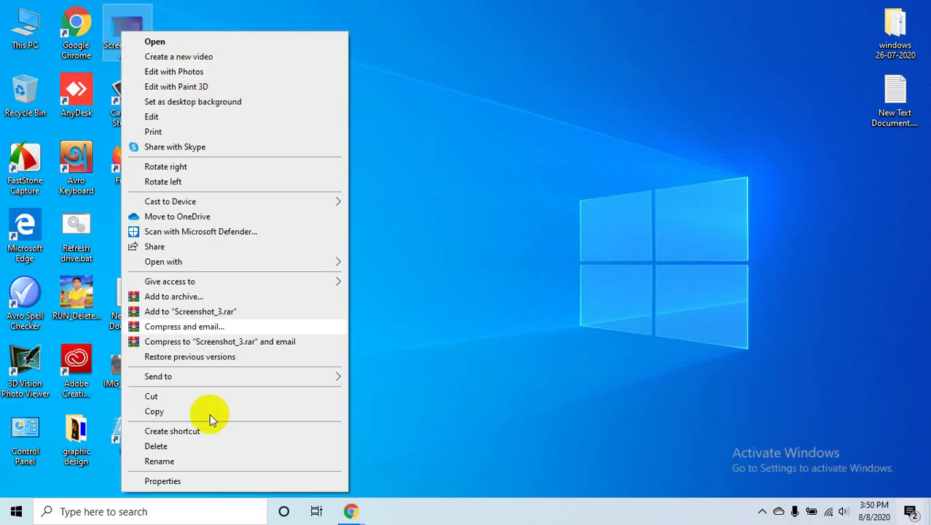
{"action": "left_click", "coordinate": [322, 115]}
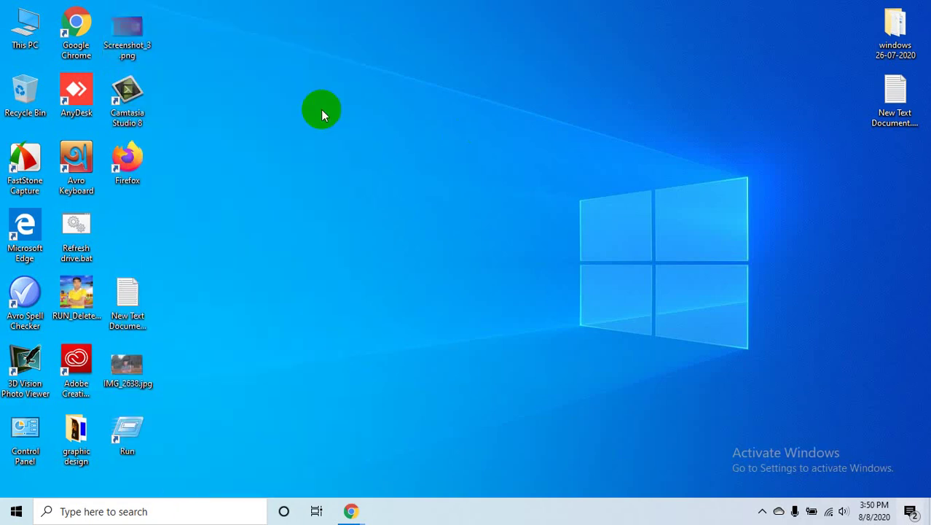
{"action": "right_click", "coordinate": [139, 45]}
{"action": "left_click", "coordinate": [203, 464]}
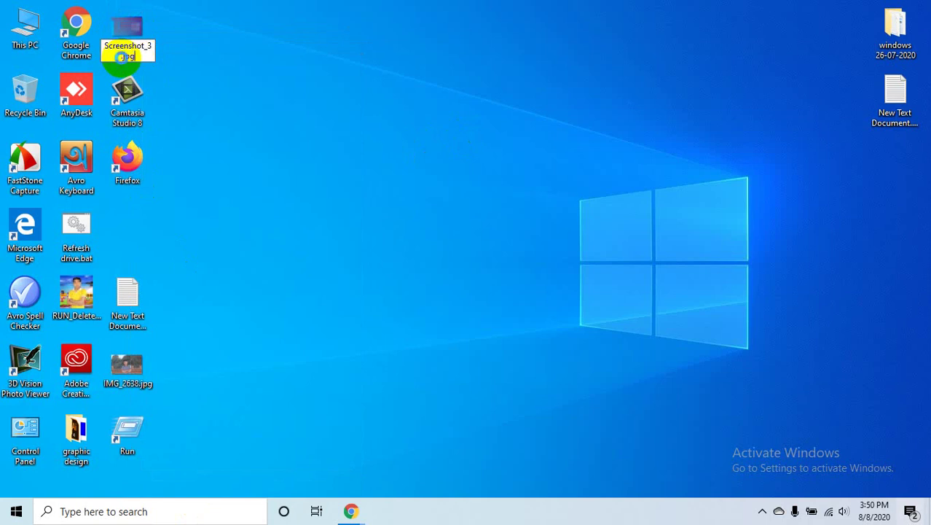
{"action": "key", "text": "Return"}
{"action": "left_click", "coordinate": [528, 261]}
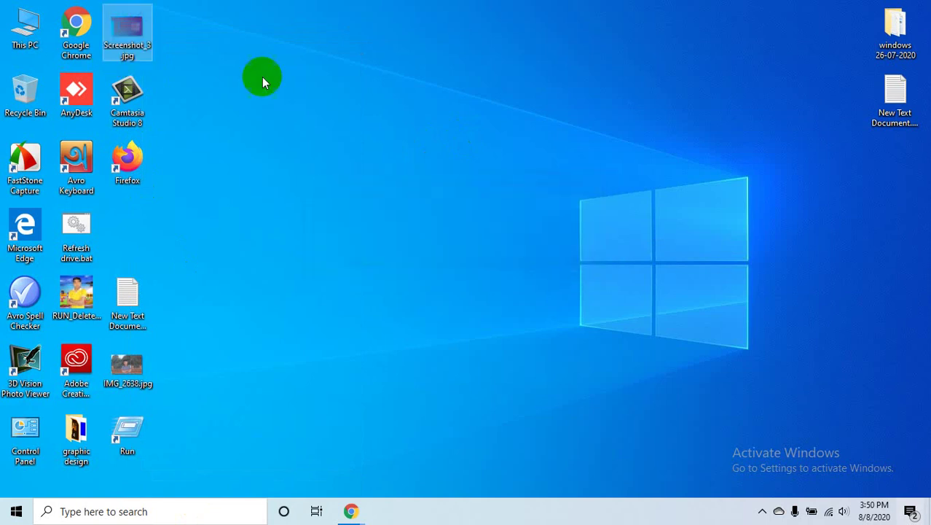
- Check Screenshot_3.jpg's Details properties (966 x 613 pixels), then refresh the desktop
{"action": "right_click", "coordinate": [128, 36]}
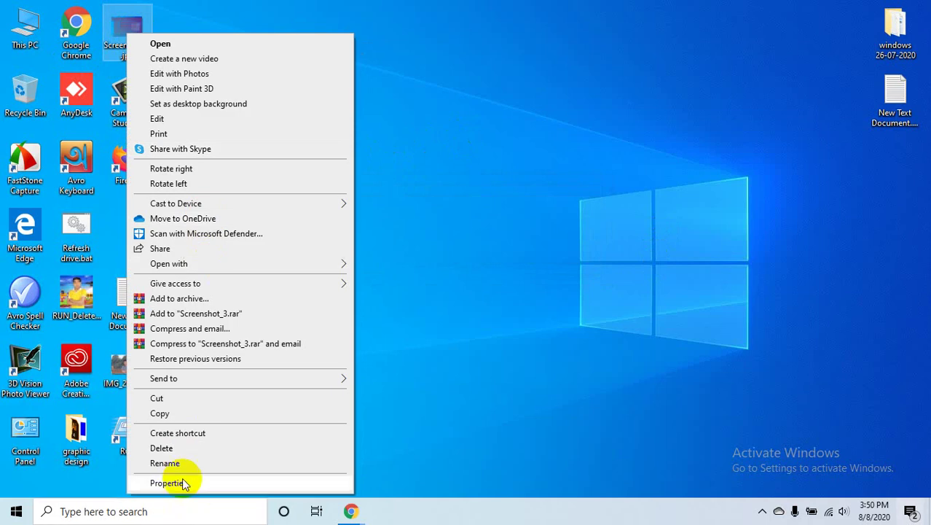
{"action": "left_click", "coordinate": [184, 484]}
{"action": "left_click", "coordinate": [219, 66]}
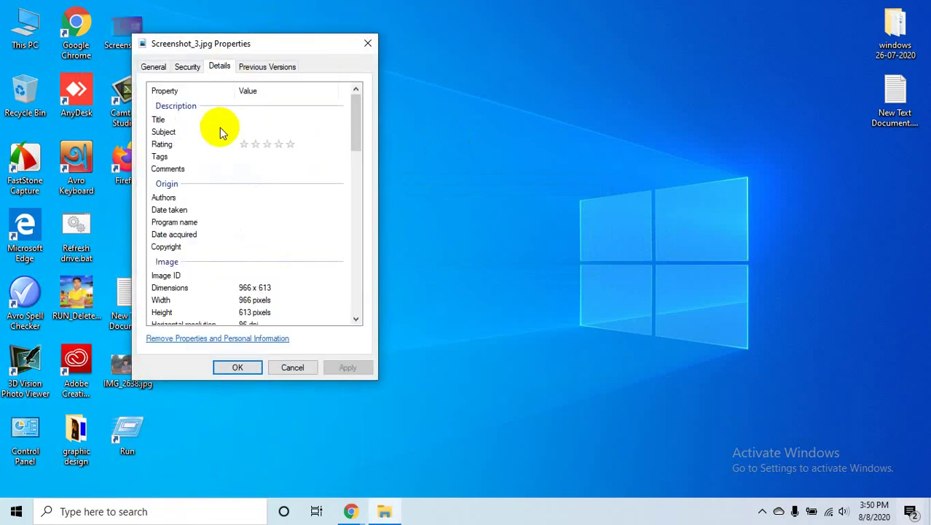
{"action": "left_click", "coordinate": [222, 132]}
{"action": "left_click", "coordinate": [282, 119]}
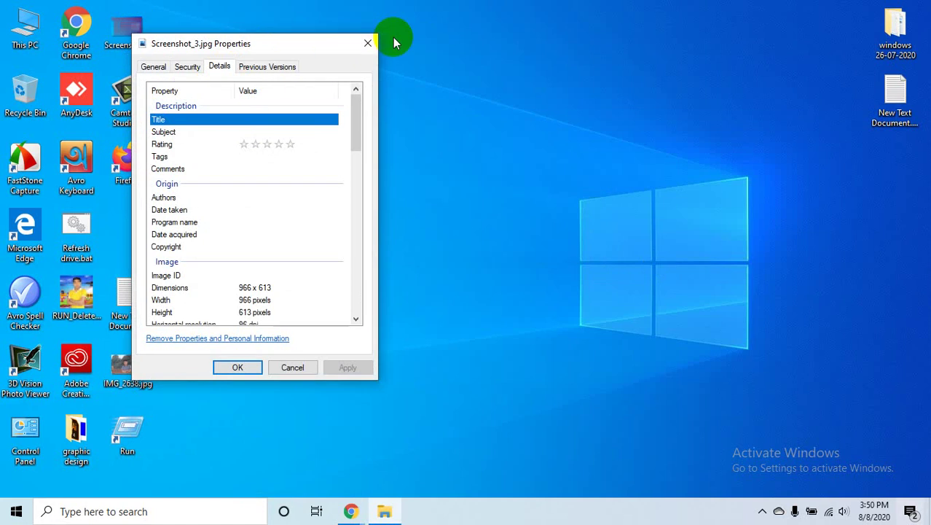
{"action": "left_click", "coordinate": [367, 43]}
{"action": "right_click", "coordinate": [504, 22]}
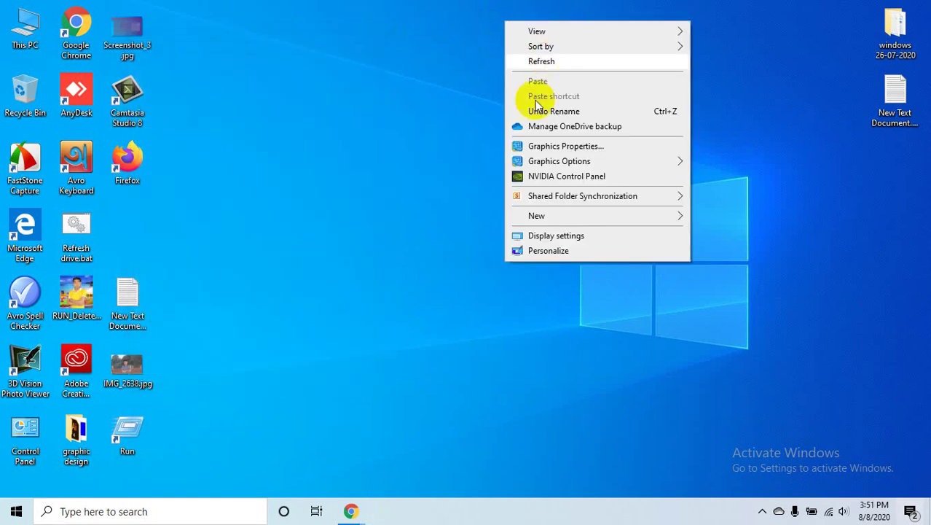
{"action": "left_click", "coordinate": [531, 60]}
- In Chrome's Google Images instagram results, preview the THIS IS YORK Instagram image
{"action": "left_click", "coordinate": [378, 514]}
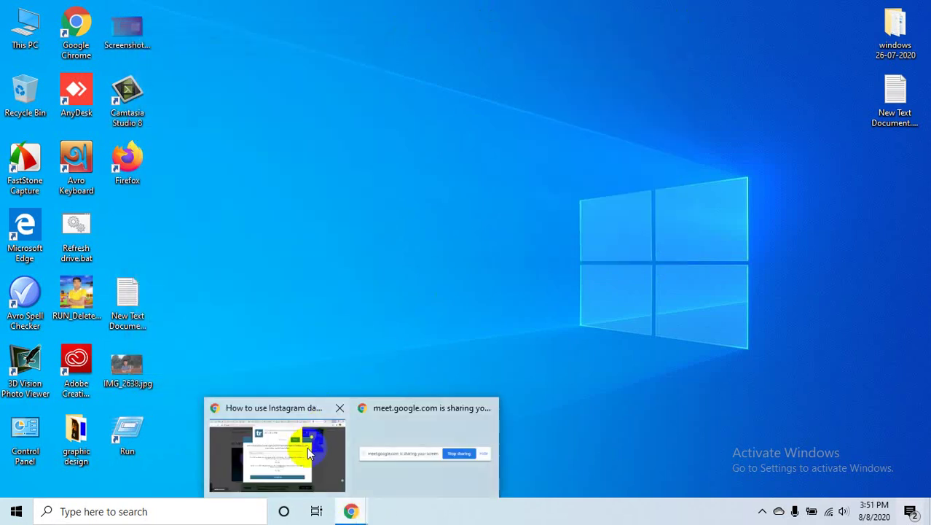
{"action": "left_click", "coordinate": [306, 446]}
{"action": "left_click", "coordinate": [654, 11]}
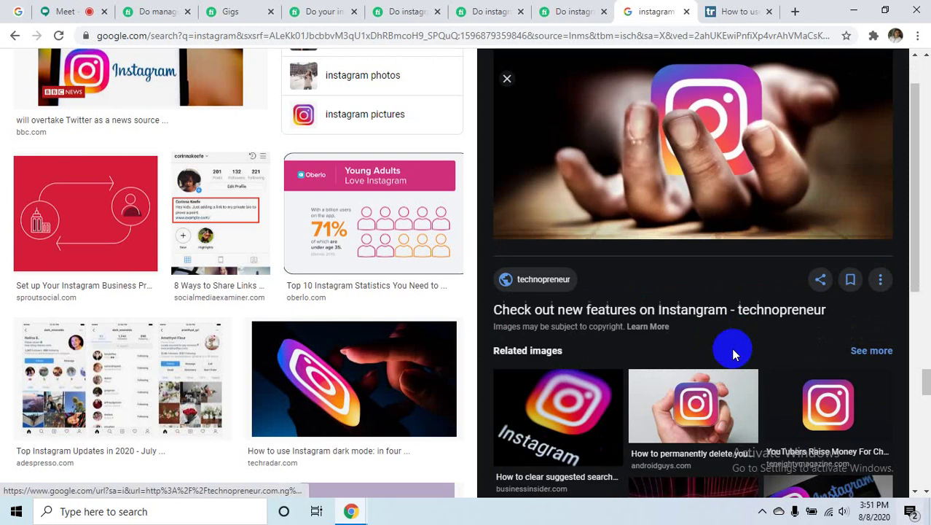
{"action": "scroll", "coordinate": [734, 353], "scroll_direction": "down", "scroll_amount": 5}
{"action": "left_click", "coordinate": [693, 372]}
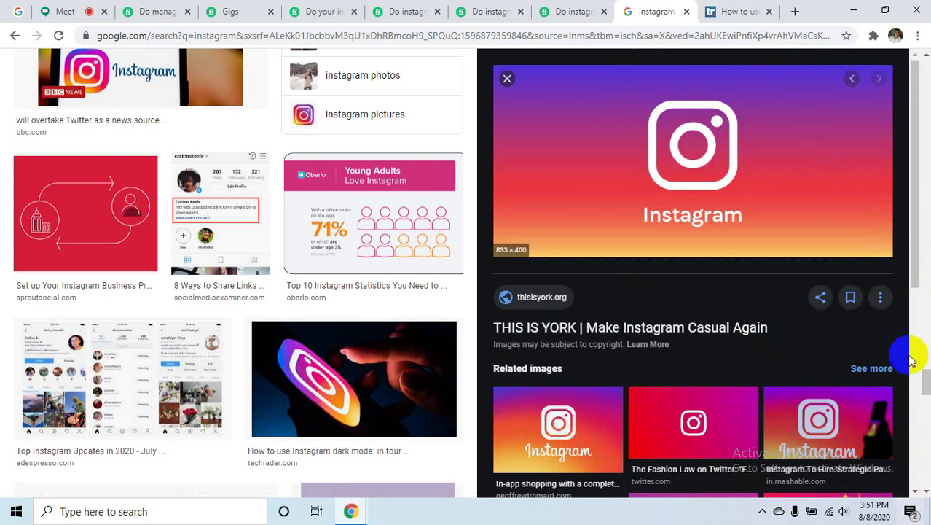
- Capture the Instagram image with Lightshot and save it to the Desktop as Screenshot_1.jpg
{"action": "left_click", "coordinate": [764, 512]}
{"action": "left_click", "coordinate": [762, 511]}
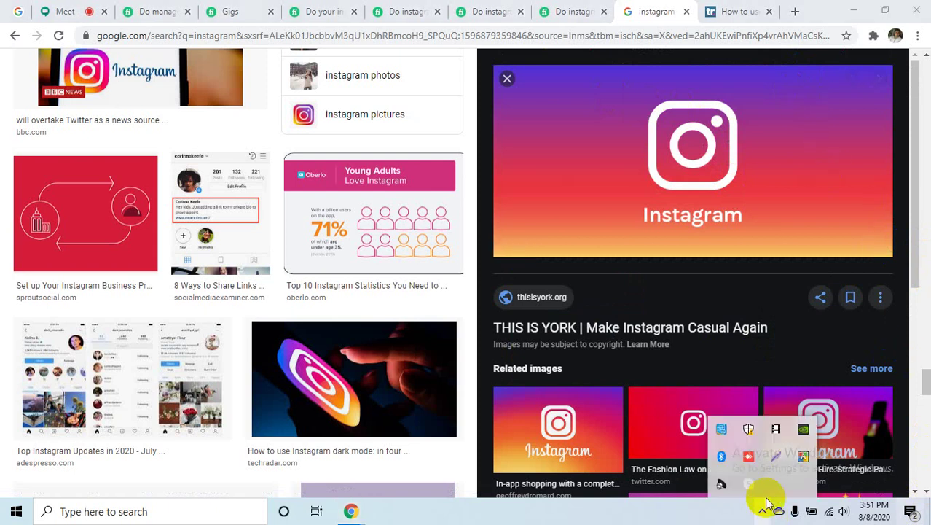
{"action": "left_click", "coordinate": [776, 456]}
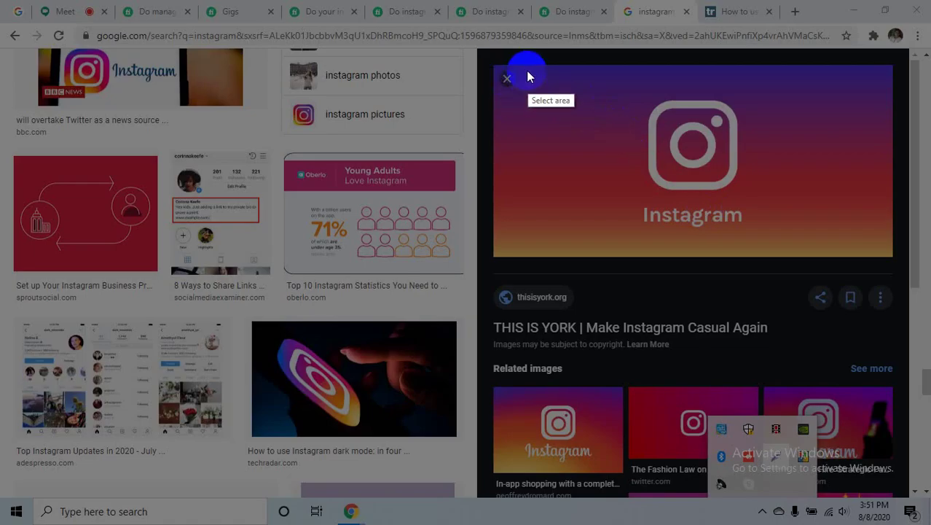
{"action": "mouse_move", "coordinate": [526, 68]}
{"action": "left_mouse_down"}
{"action": "mouse_move", "coordinate": [777, 153]}
{"action": "mouse_move", "coordinate": [896, 248]}
{"action": "mouse_move", "coordinate": [884, 251]}
{"action": "left_mouse_up"}
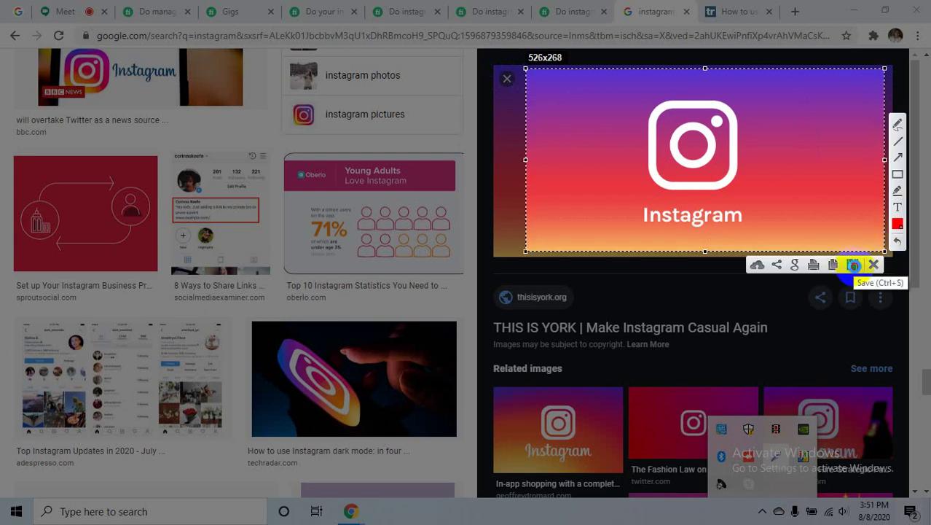
{"action": "left_click", "coordinate": [853, 264]}
{"action": "left_click", "coordinate": [41, 165]}
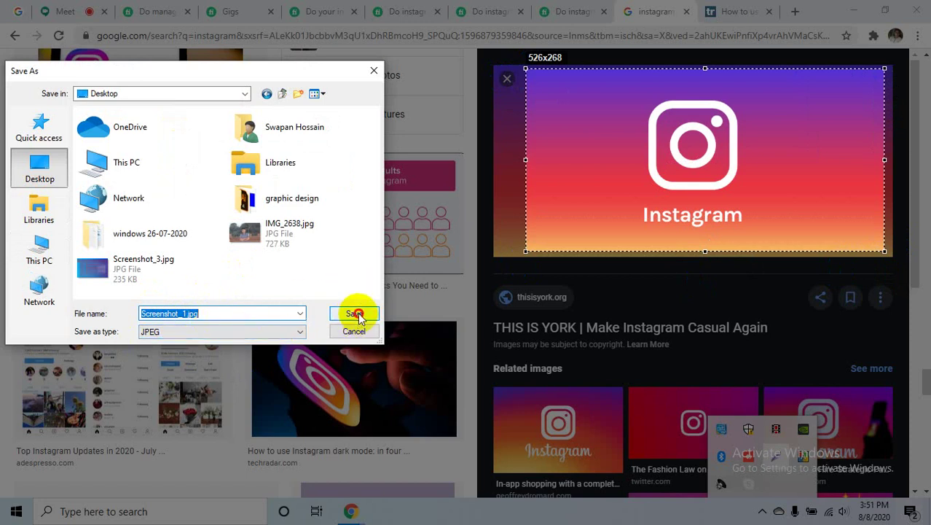
{"action": "left_click", "coordinate": [355, 313]}
{"action": "left_click", "coordinate": [852, 11]}
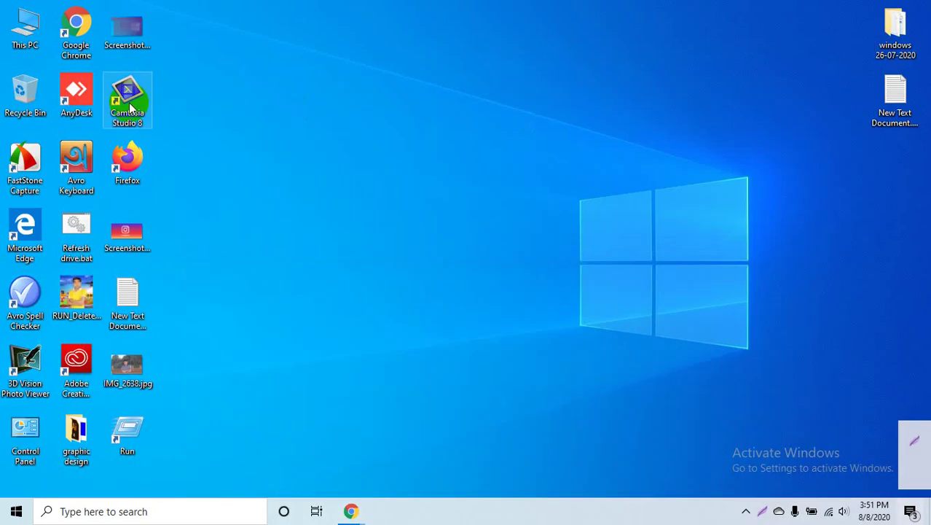
- Refresh the desktop and view Screenshot_1.jpg's Details: 15.3 KB, 526 x 268 pixels
{"action": "right_click", "coordinate": [266, 224]}
{"action": "left_click", "coordinate": [329, 261]}
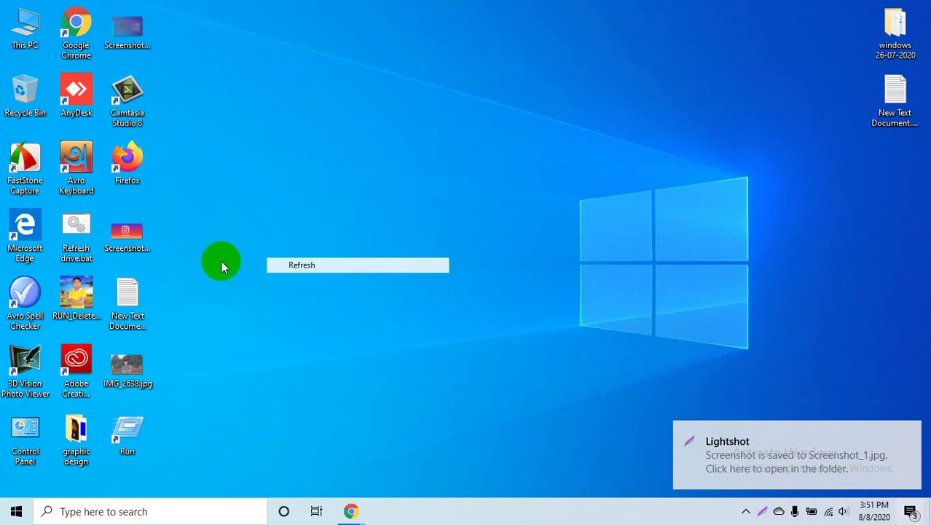
{"action": "right_click", "coordinate": [126, 233]}
{"action": "left_click", "coordinate": [175, 482]}
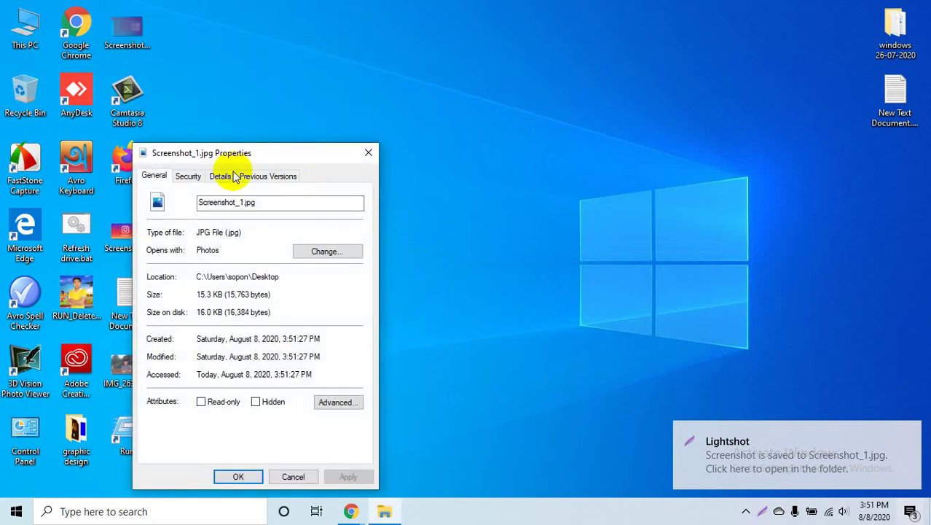
{"action": "left_click", "coordinate": [226, 178]}
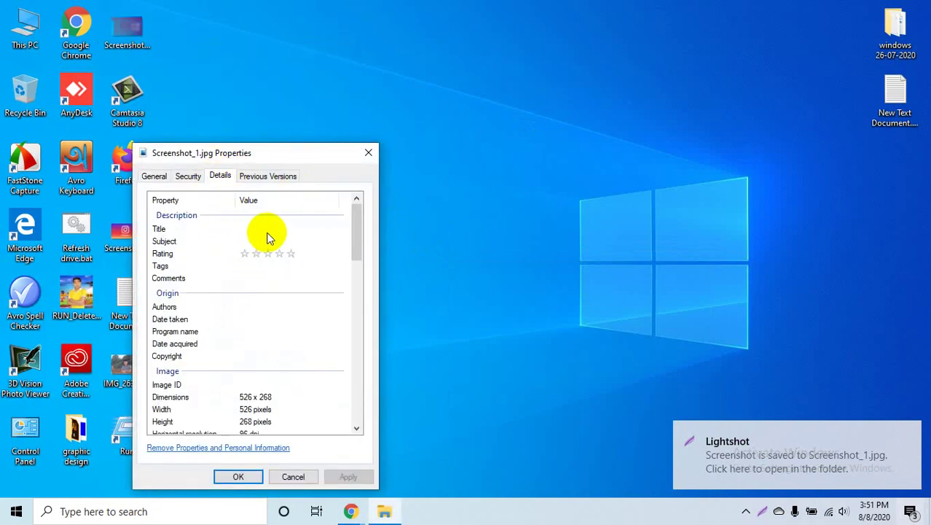
{"action": "left_click", "coordinate": [293, 227]}
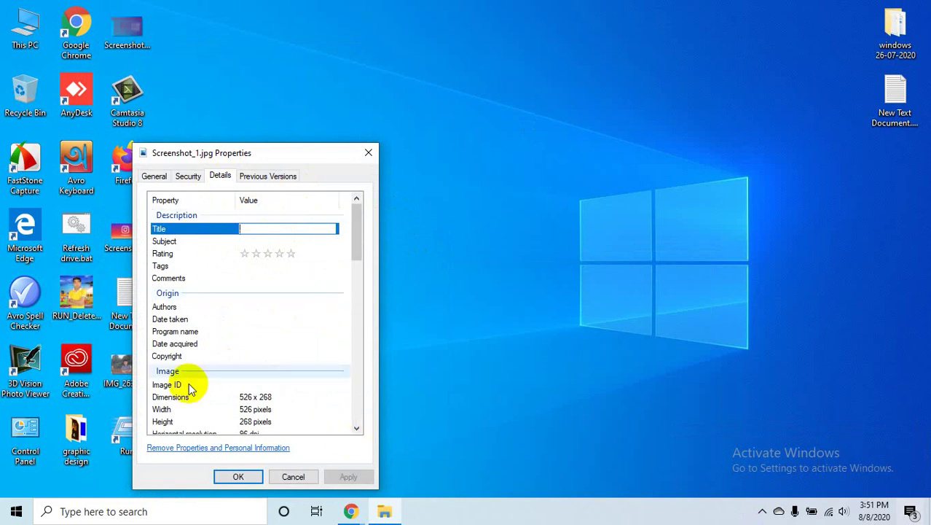
{"action": "left_click", "coordinate": [377, 152]}
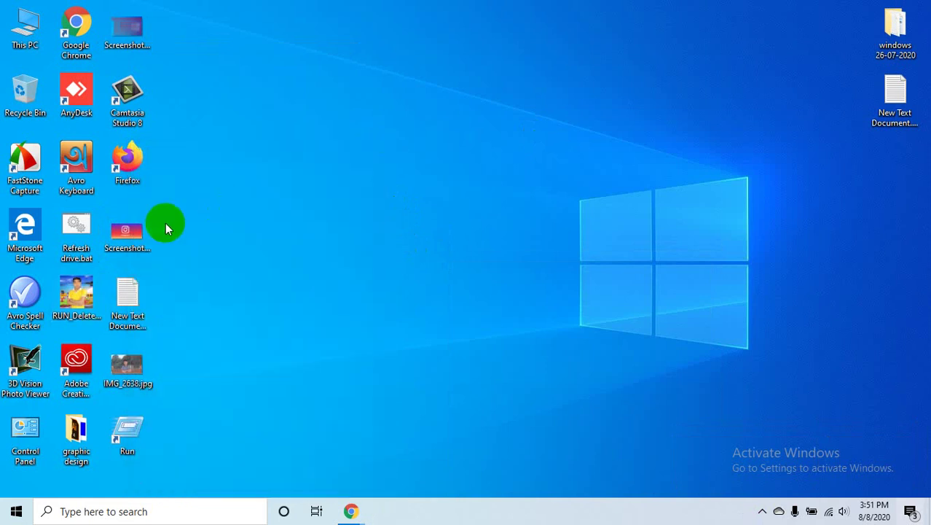
{"action": "double_click", "coordinate": [156, 231]}
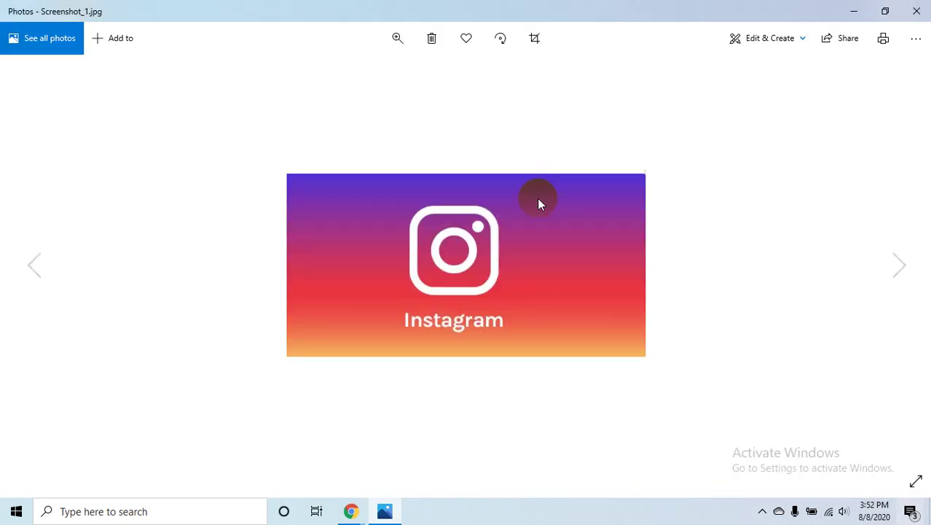
{"action": "key", "text": "Right"}
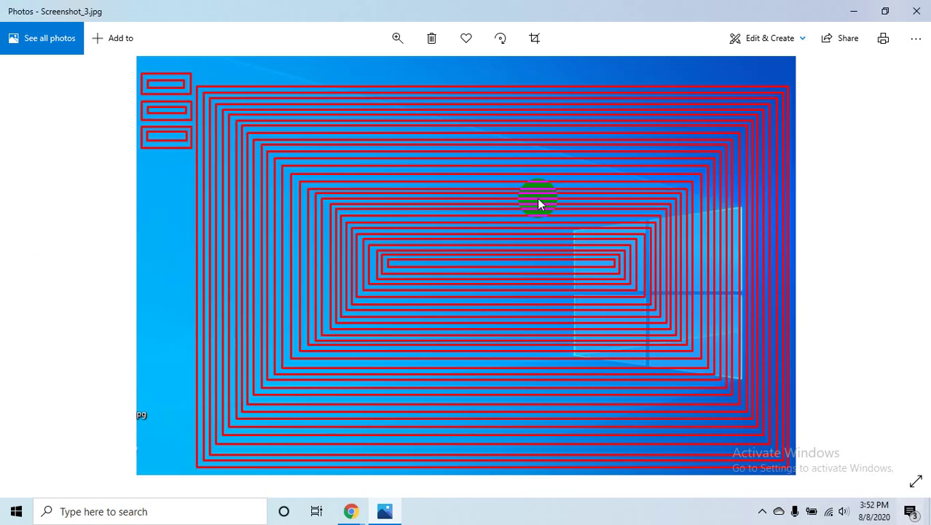
{"action": "key", "text": "Left"}
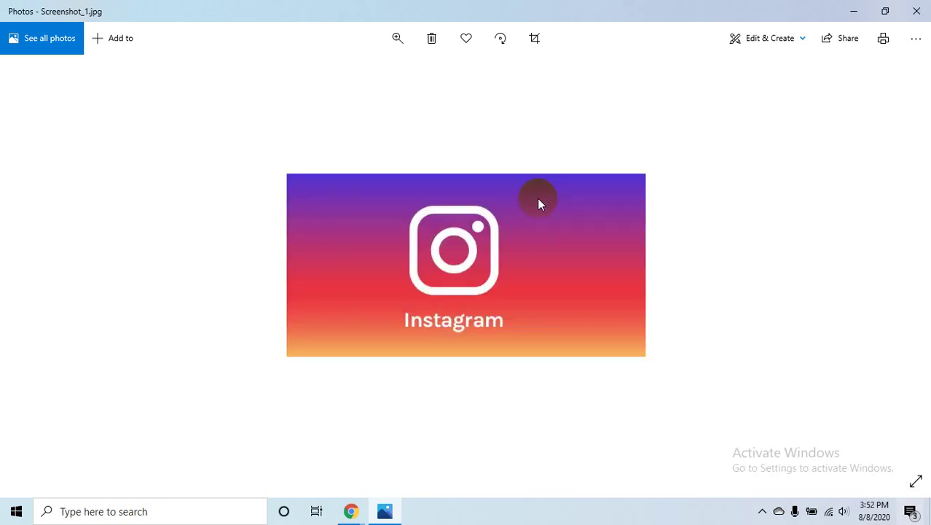
{"action": "left_click", "coordinate": [916, 11]}
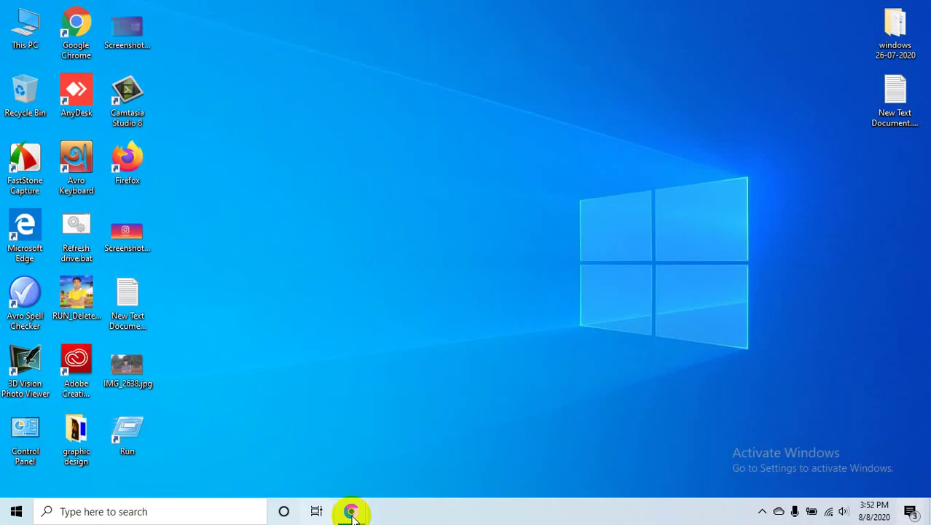
- Close the extra Fiverr, Google Images and techradar tabs, keeping Google Meet and the instagram gig
{"action": "mouse_move", "coordinate": [353, 509]}
{"action": "left_click", "coordinate": [310, 456]}
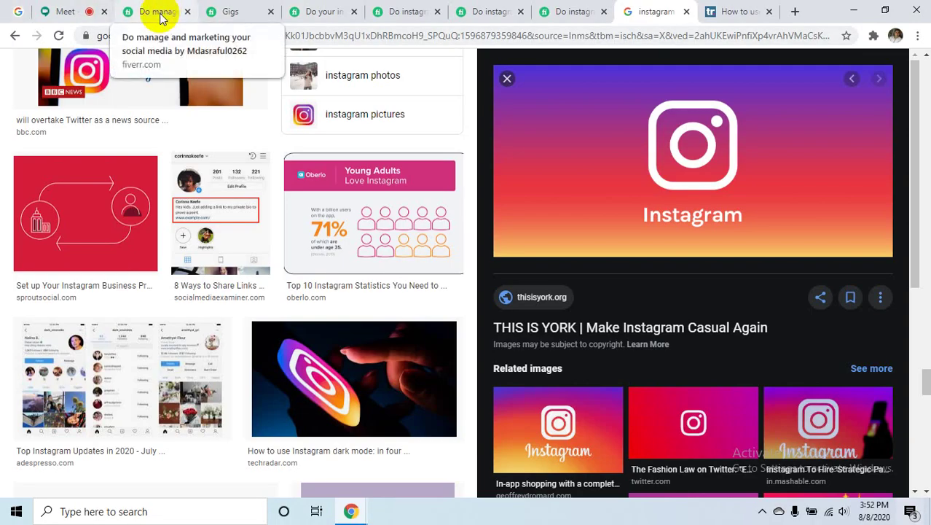
{"action": "left_click", "coordinate": [188, 12]}
{"action": "left_click", "coordinate": [187, 12]}
{"action": "left_click", "coordinate": [187, 12]}
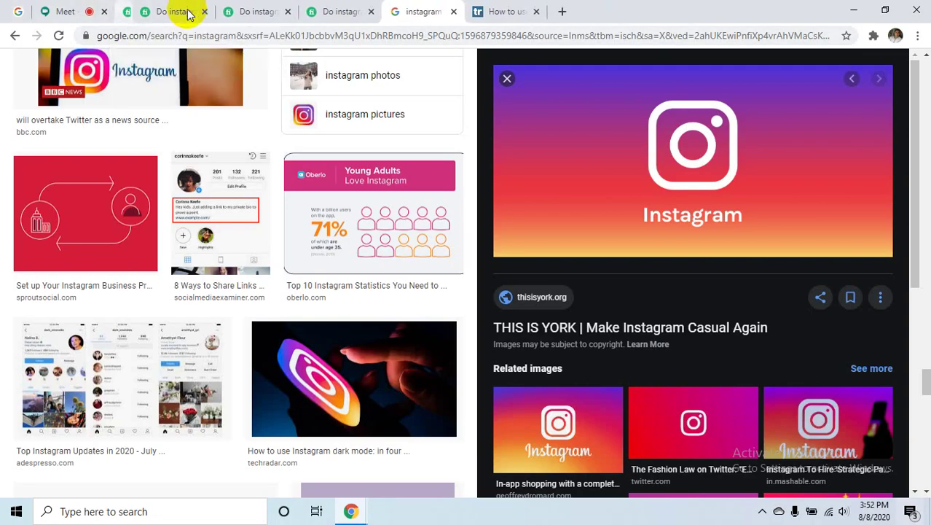
{"action": "left_click", "coordinate": [187, 12]}
{"action": "left_click", "coordinate": [187, 12]}
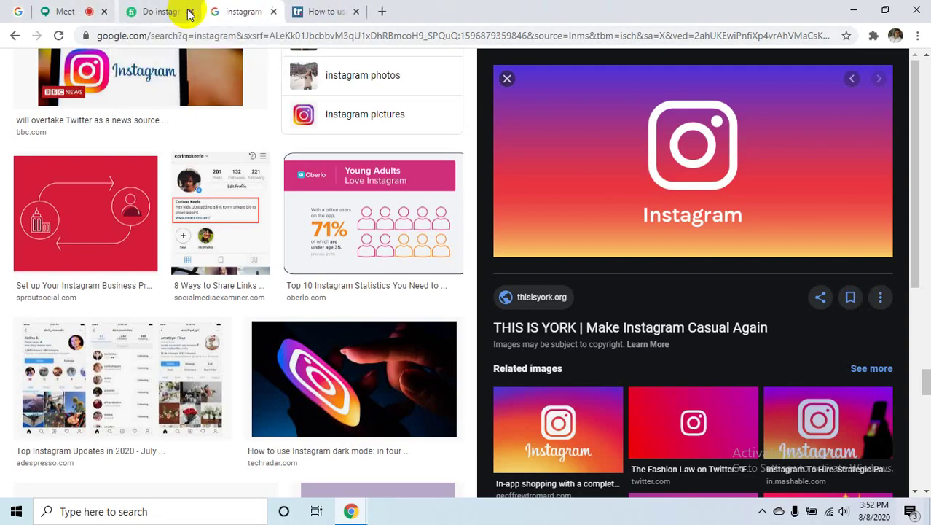
{"action": "left_click", "coordinate": [269, 12]}
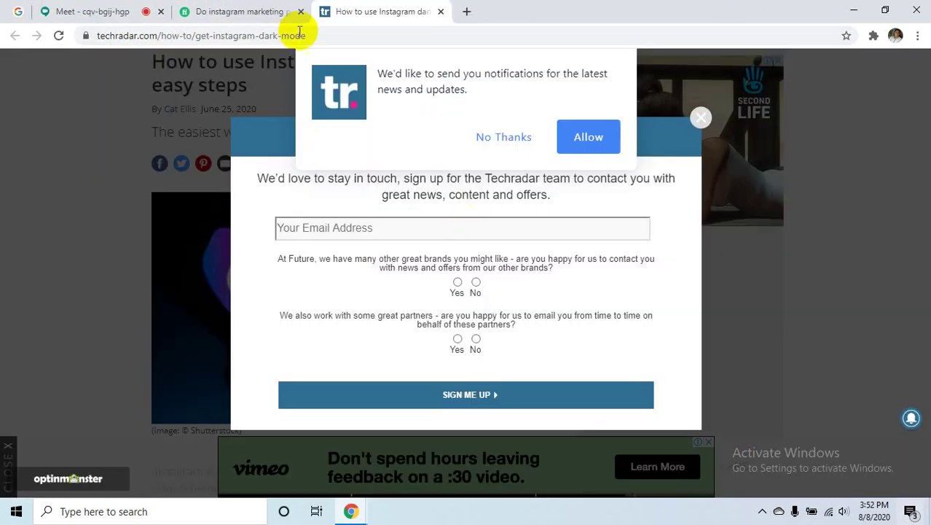
{"action": "left_click", "coordinate": [432, 11]}
{"action": "scroll", "coordinate": [592, 317], "scroll_direction": "up", "scroll_amount": 3}
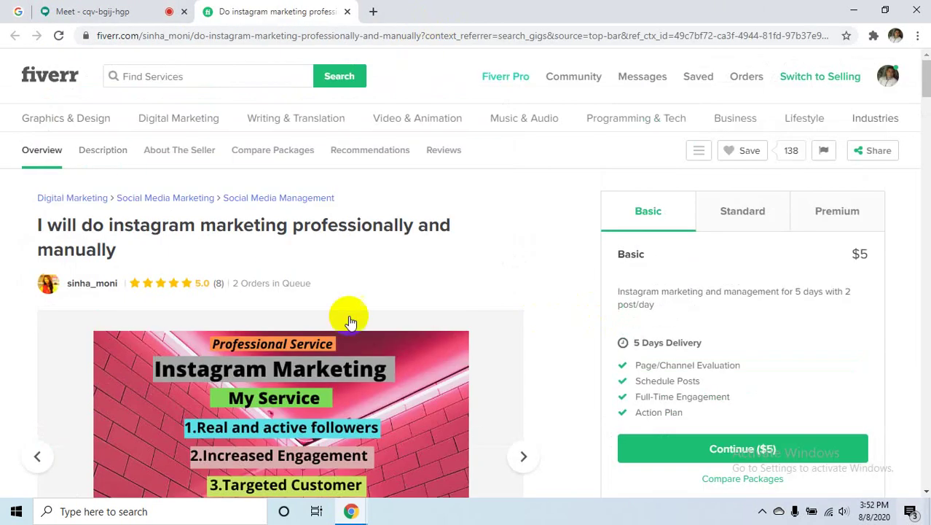
- Toggle the account between selling and buying, ending in selling mode
{"action": "left_click", "coordinate": [831, 77]}
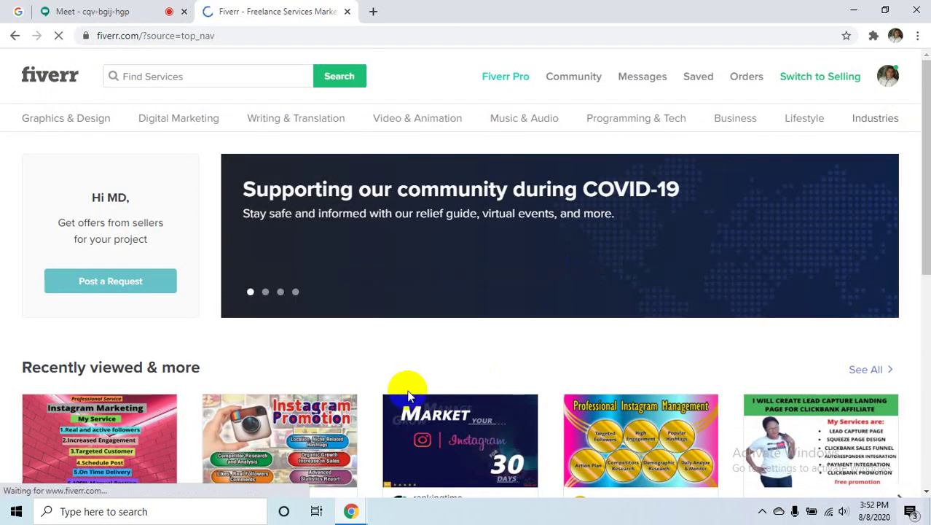
{"action": "left_click", "coordinate": [826, 76]}
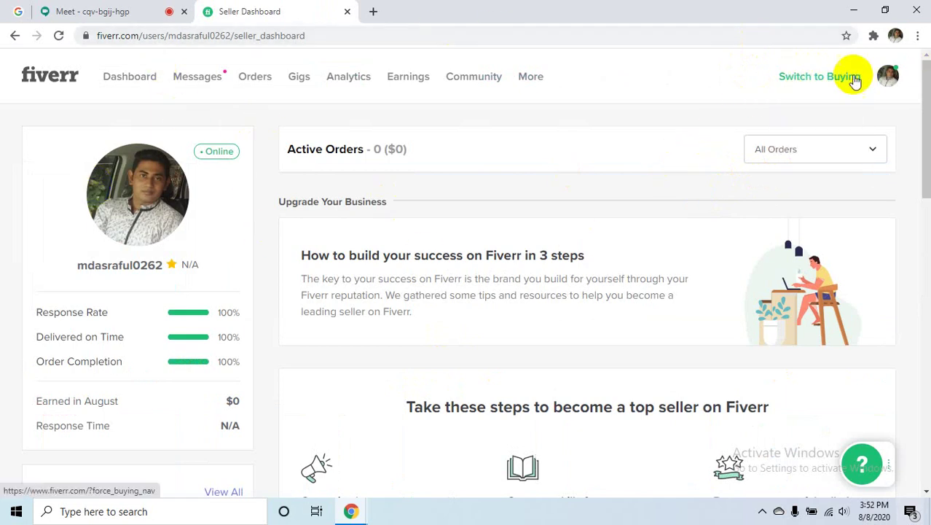
{"action": "left_click", "coordinate": [819, 77]}
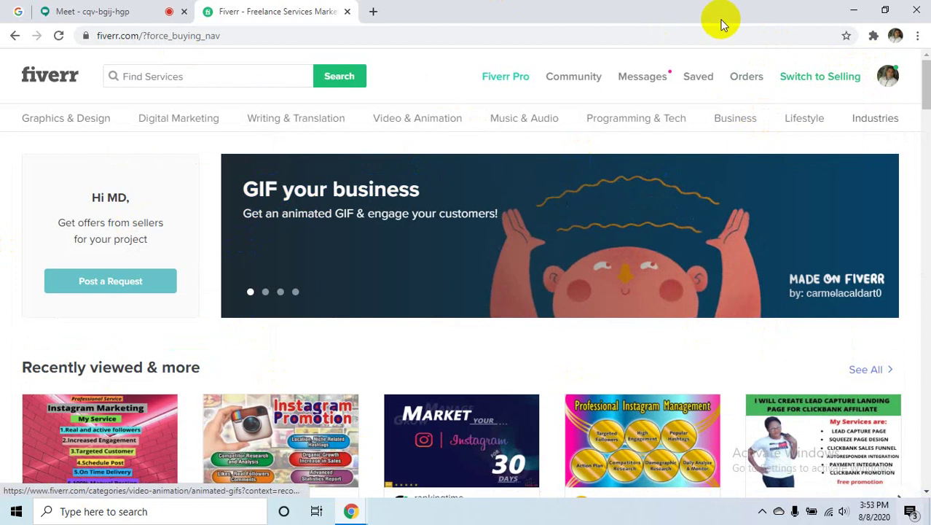
{"action": "left_click", "coordinate": [802, 77]}
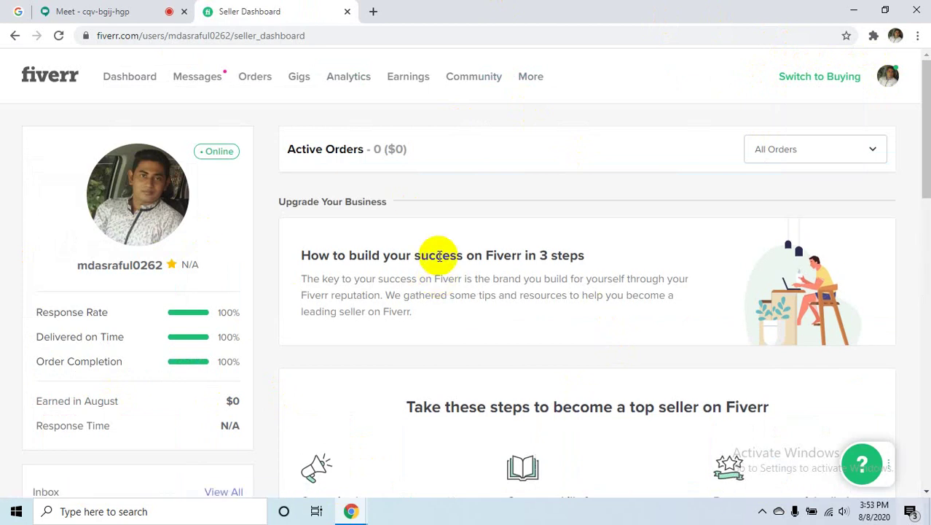
- Open the first notification in the notifications list to reach Learn from Fiverr
{"action": "left_click", "coordinate": [207, 76]}
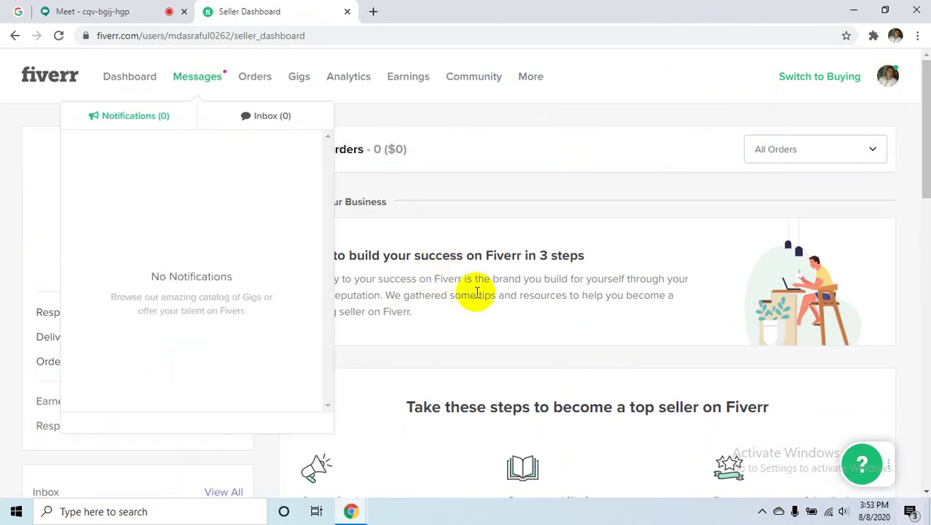
{"action": "left_click", "coordinate": [521, 175]}
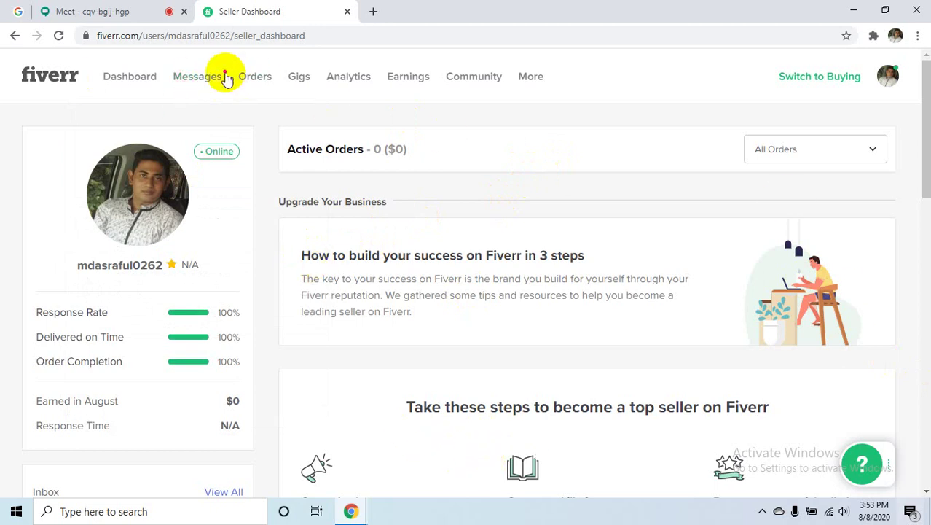
{"action": "left_click", "coordinate": [205, 80]}
{"action": "left_click", "coordinate": [193, 187]}
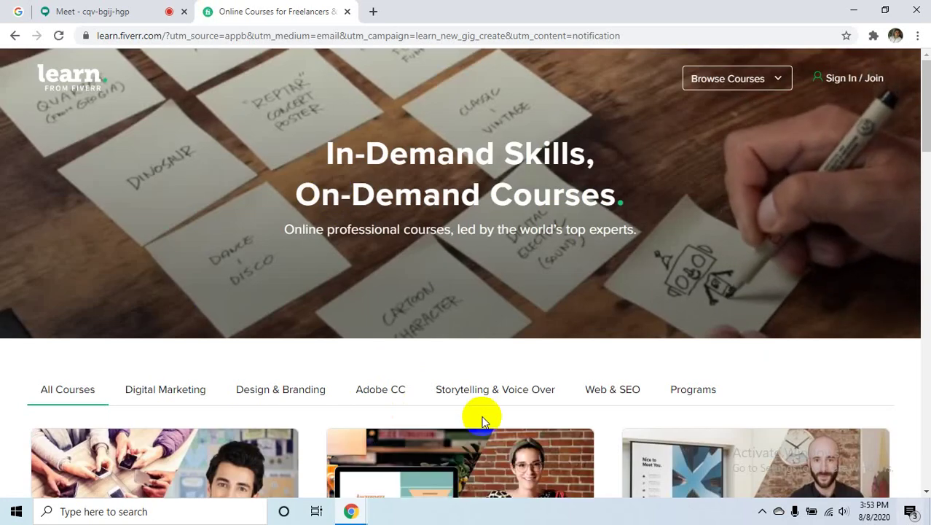
- Go back to the seller dashboard and switch the account to buying mode
{"action": "scroll", "coordinate": [599, 405], "scroll_direction": "down", "scroll_amount": 8}
{"action": "scroll", "coordinate": [599, 405], "scroll_direction": "up", "scroll_amount": 8}
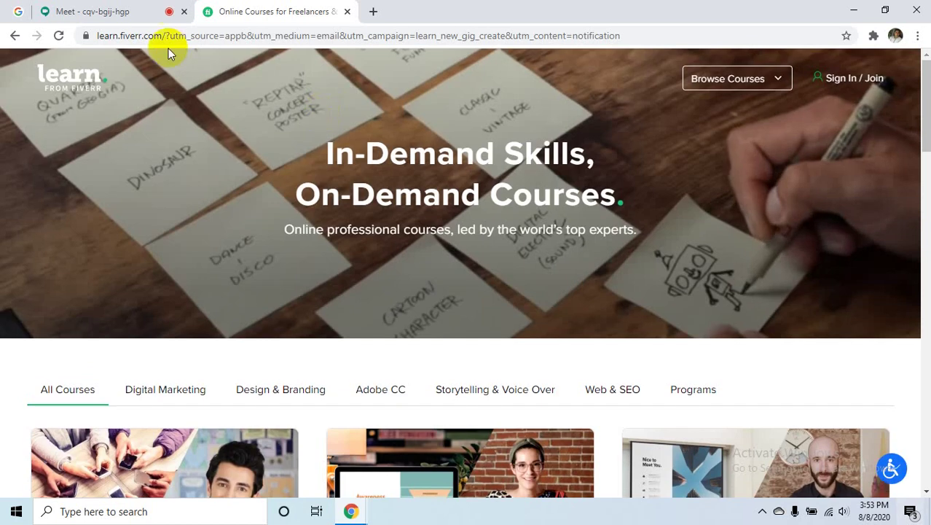
{"action": "left_click", "coordinate": [15, 35]}
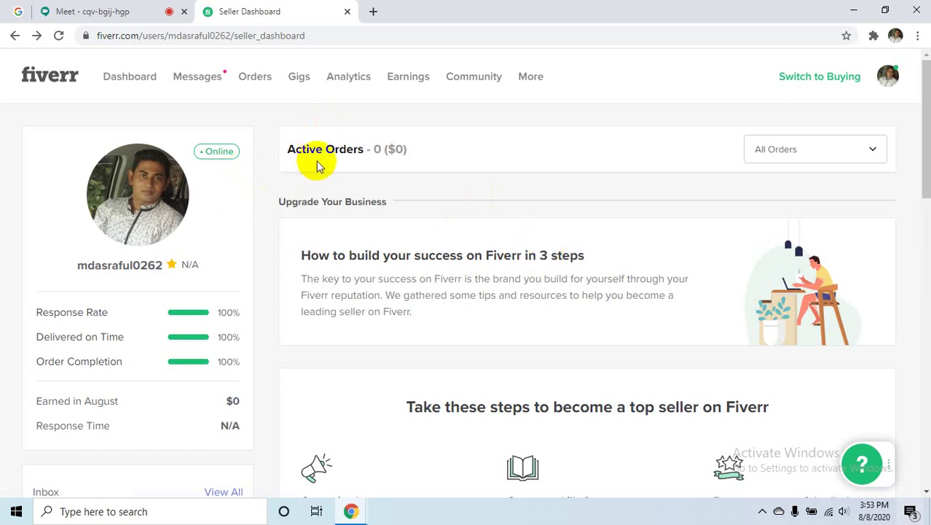
{"action": "left_click", "coordinate": [798, 75]}
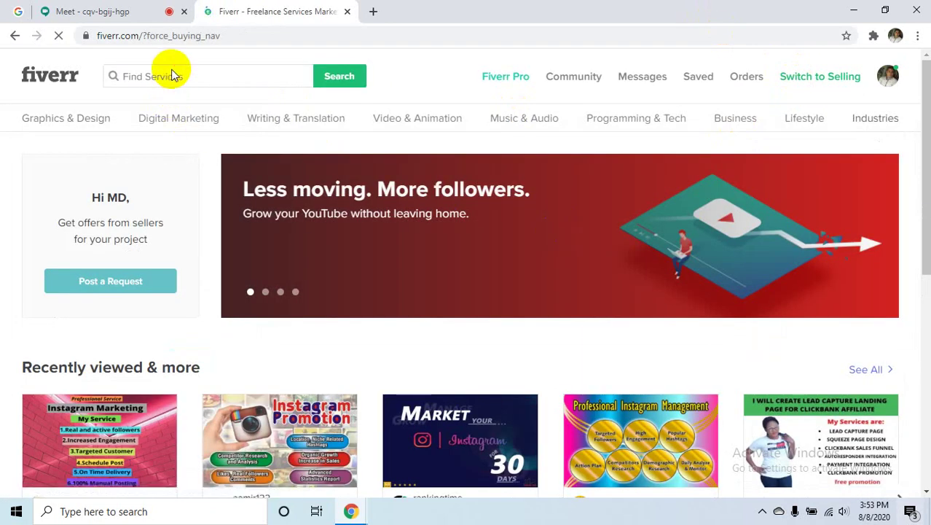
- Type 'em' in the service search, then open the Digital Marketing category
{"action": "left_click", "coordinate": [257, 76]}
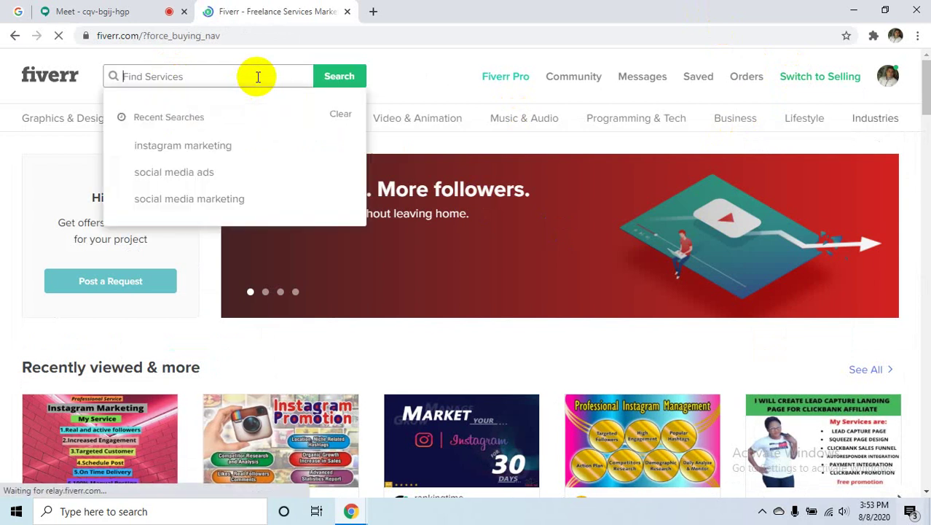
{"action": "type", "text": "em"}
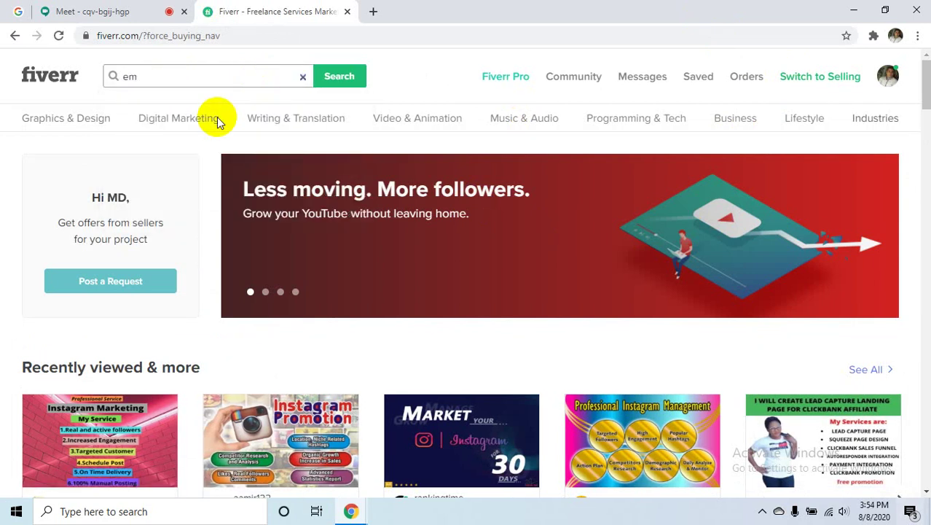
{"action": "left_click", "coordinate": [168, 118]}
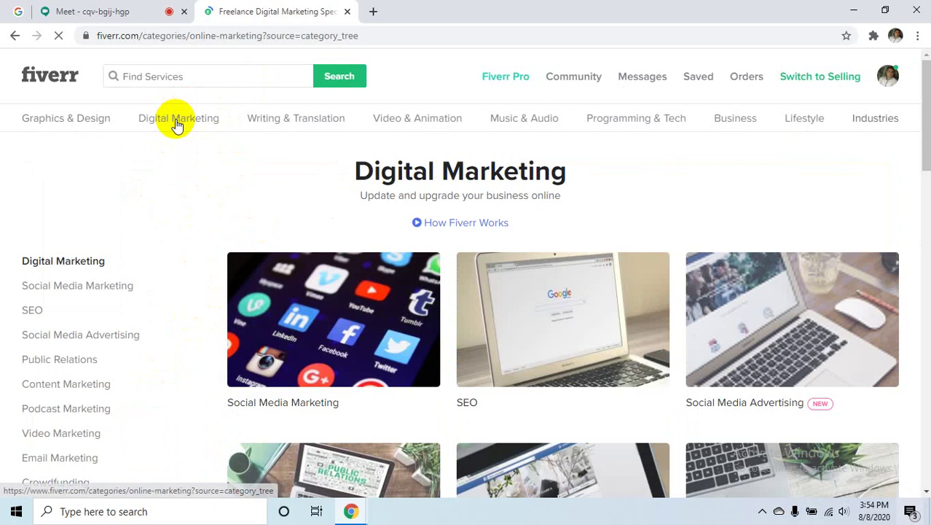
- Open the Email Marketing subcategory and scroll through its 514 gigs
{"action": "left_click", "coordinate": [174, 122]}
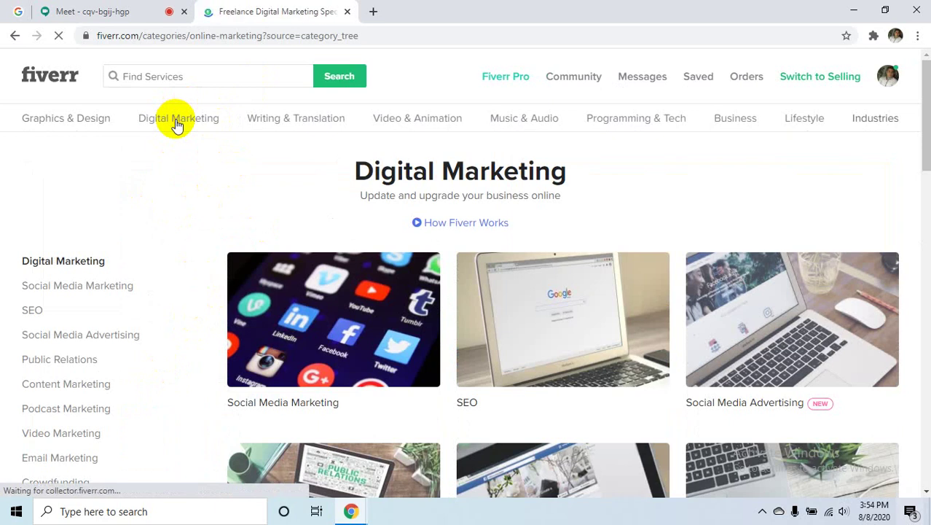
{"action": "mouse_move", "coordinate": [213, 125]}
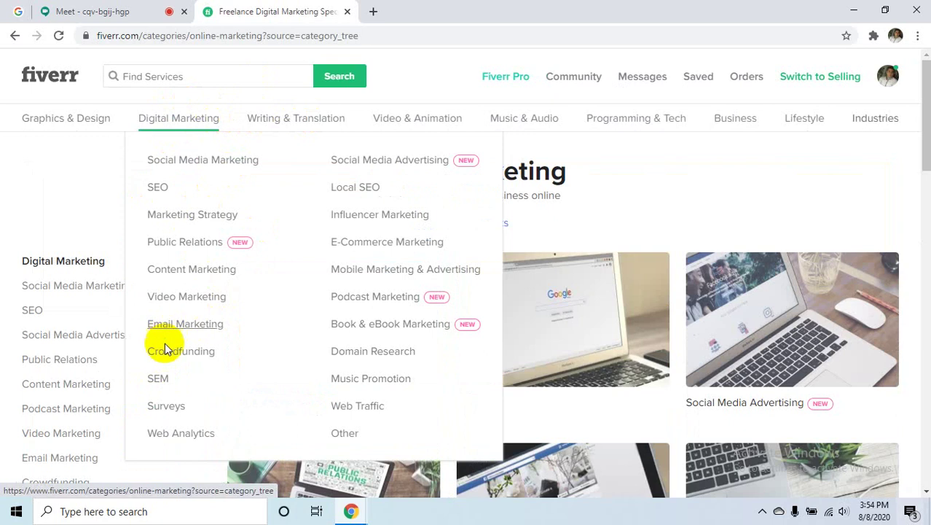
{"action": "left_click", "coordinate": [187, 320]}
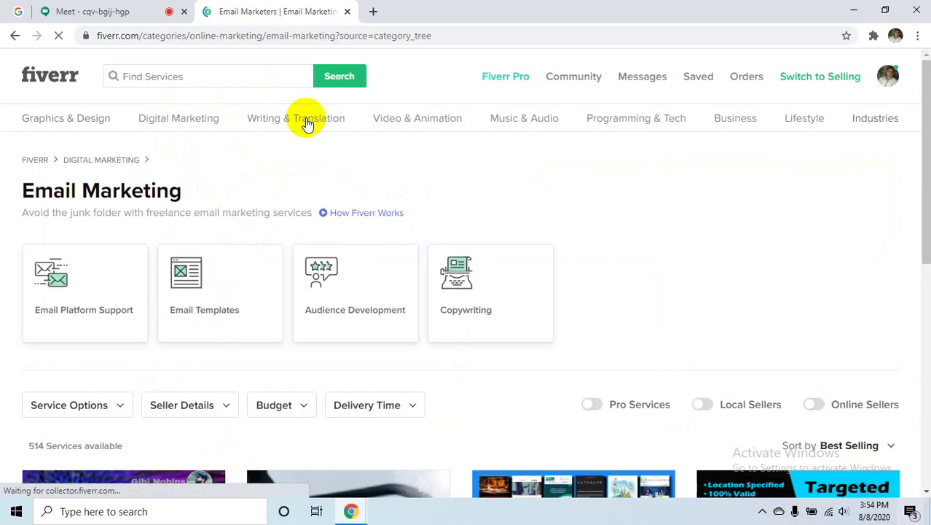
{"action": "scroll", "coordinate": [395, 270], "scroll_direction": "down", "scroll_amount": 5}
{"action": "scroll", "coordinate": [391, 266], "scroll_direction": "up", "scroll_amount": 2}
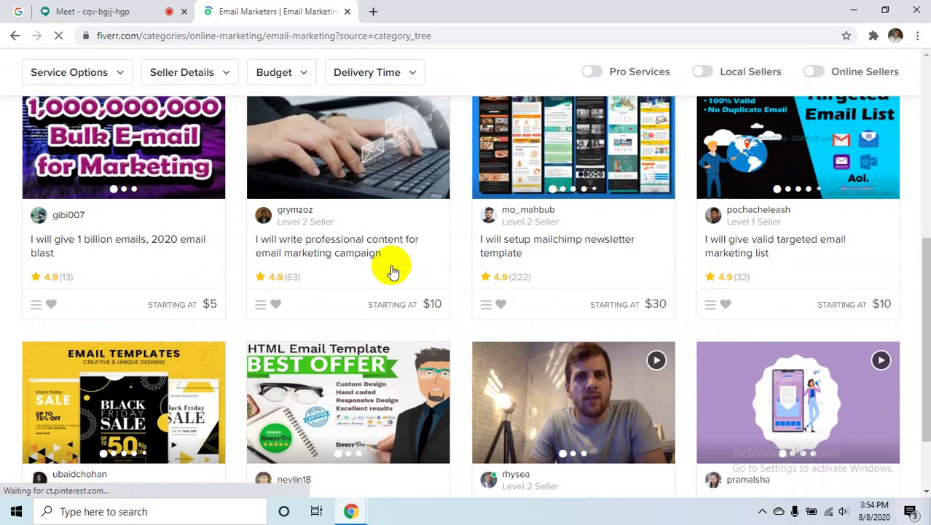
{"action": "scroll", "coordinate": [402, 256], "scroll_direction": "down", "scroll_amount": 1}
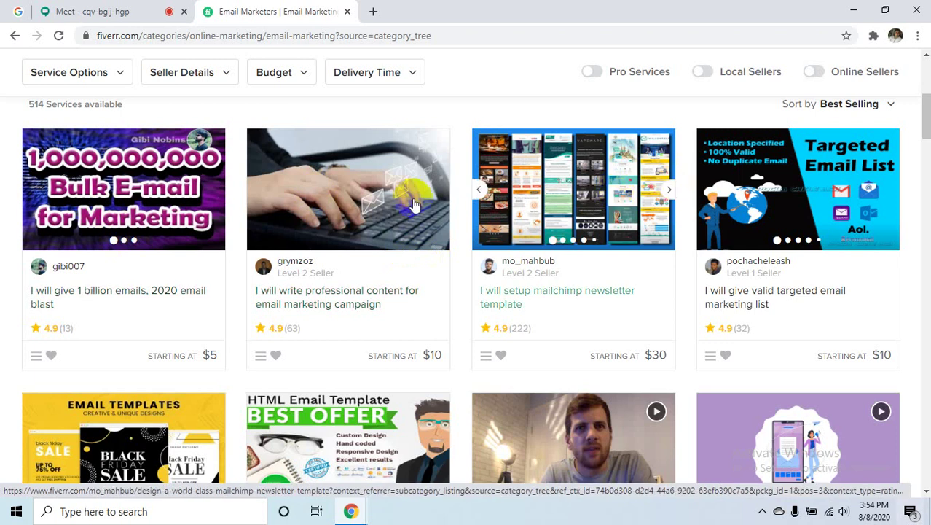
{"action": "scroll", "coordinate": [295, 299], "scroll_direction": "down", "scroll_amount": 3}
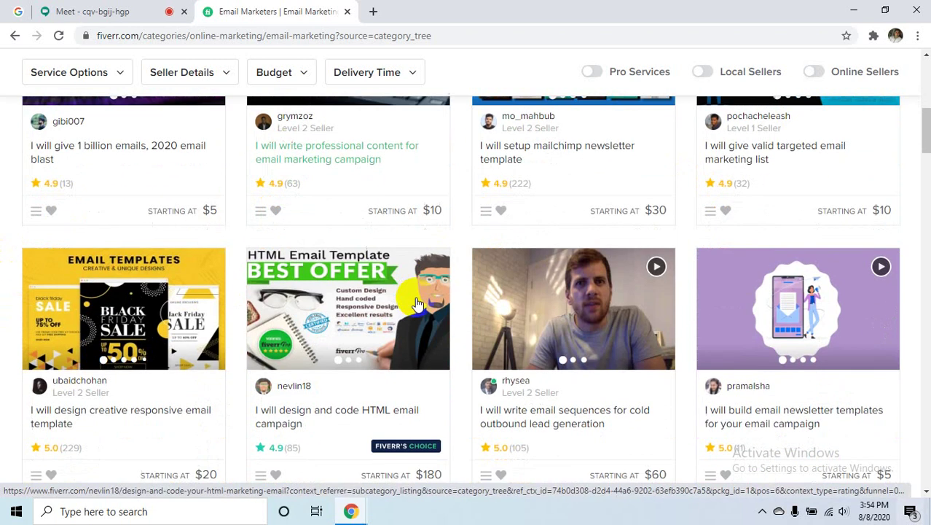
{"action": "scroll", "coordinate": [531, 227], "scroll_direction": "up", "scroll_amount": 5}
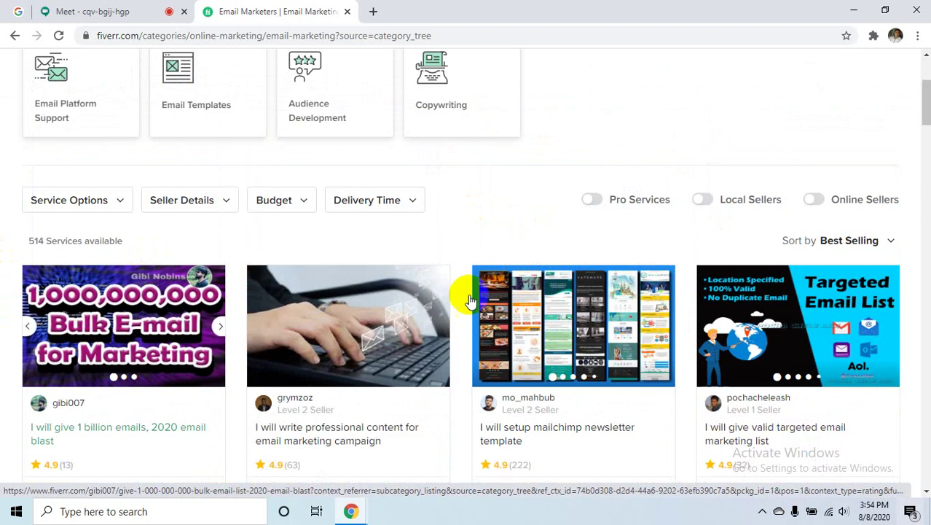
{"action": "scroll", "coordinate": [503, 273], "scroll_direction": "down", "scroll_amount": 4}
{"action": "scroll", "coordinate": [507, 191], "scroll_direction": "up", "scroll_amount": 5}
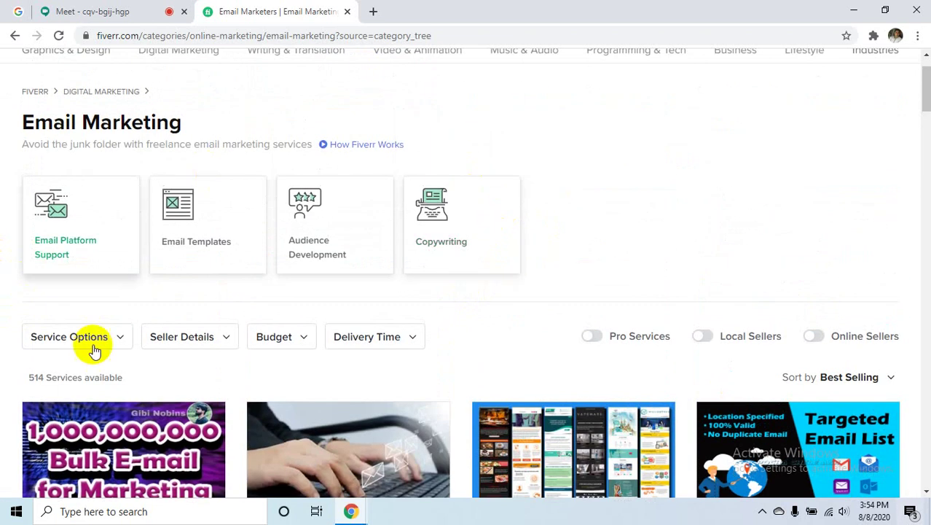
{"action": "scroll", "coordinate": [307, 247], "scroll_direction": "down", "scroll_amount": 1}
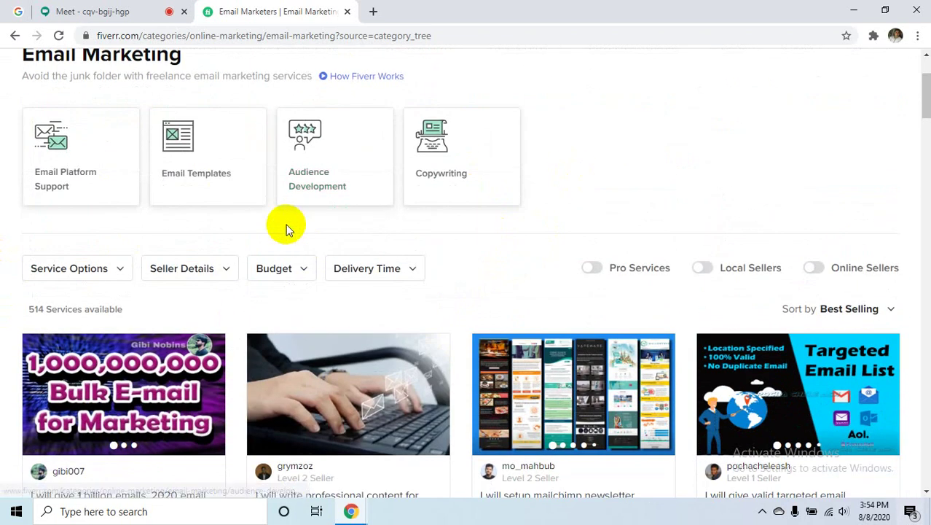
{"action": "scroll", "coordinate": [287, 230], "scroll_direction": "down", "scroll_amount": 3}
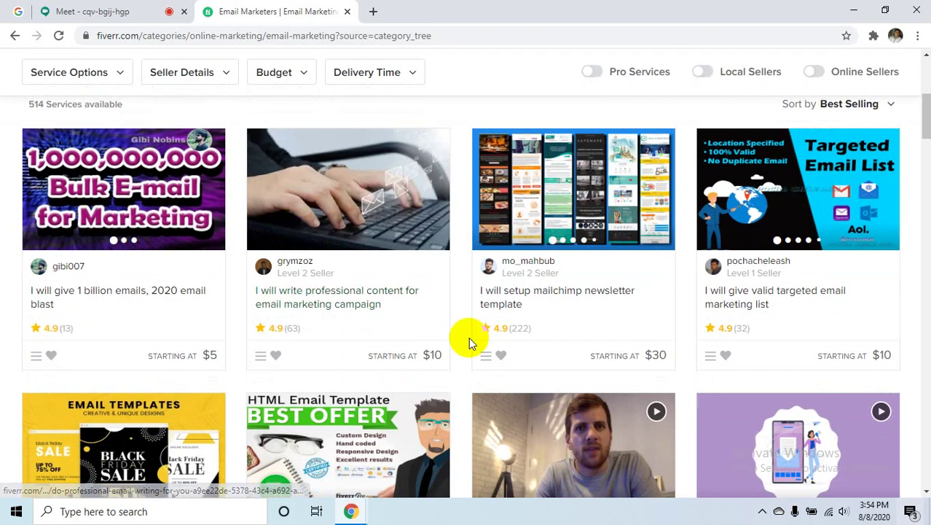
{"action": "scroll", "coordinate": [469, 337], "scroll_direction": "down", "scroll_amount": 2}
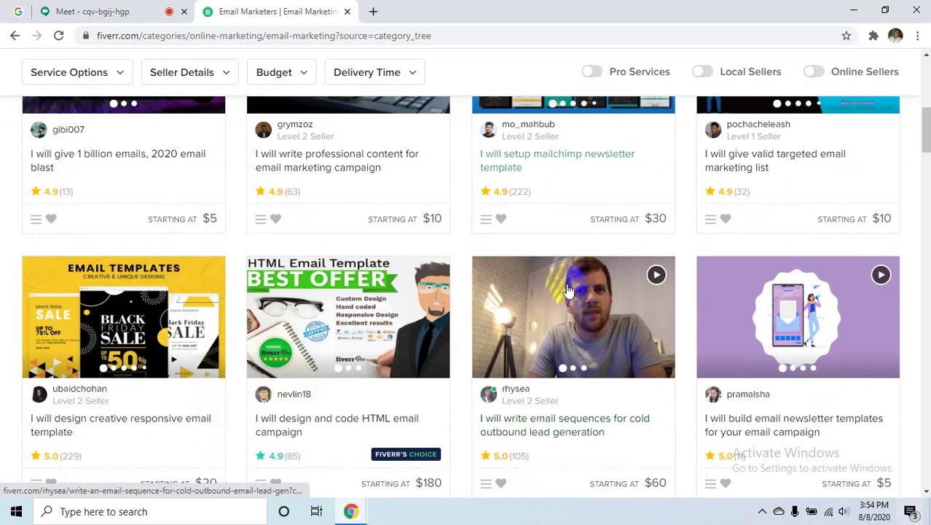
{"action": "scroll", "coordinate": [496, 320], "scroll_direction": "down", "scroll_amount": 2}
{"action": "scroll", "coordinate": [249, 292], "scroll_direction": "down", "scroll_amount": 4}
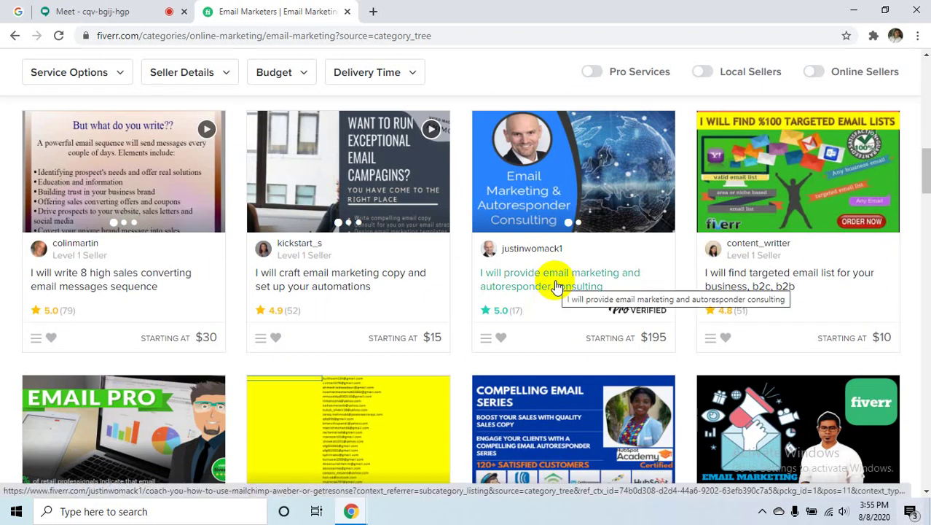
{"action": "scroll", "coordinate": [556, 286], "scroll_direction": "down", "scroll_amount": 3}
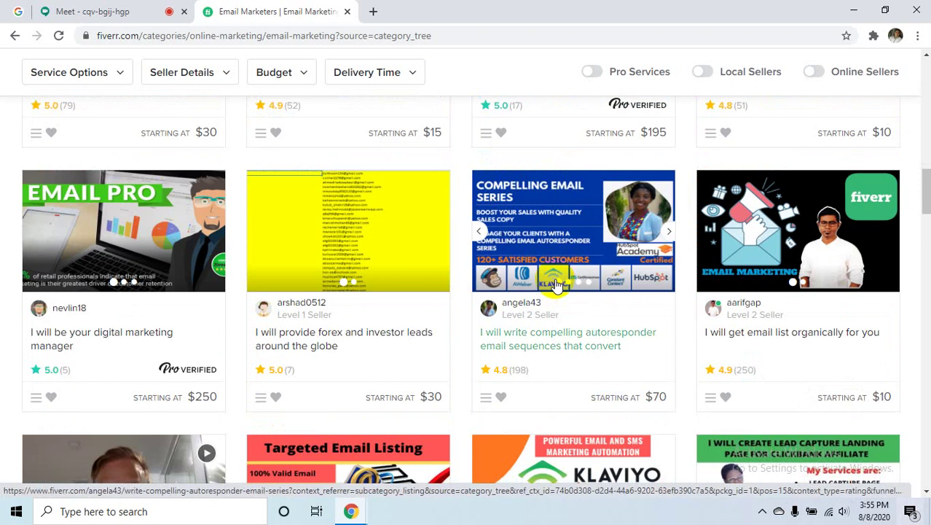
{"action": "scroll", "coordinate": [590, 295], "scroll_direction": "down", "scroll_amount": 4}
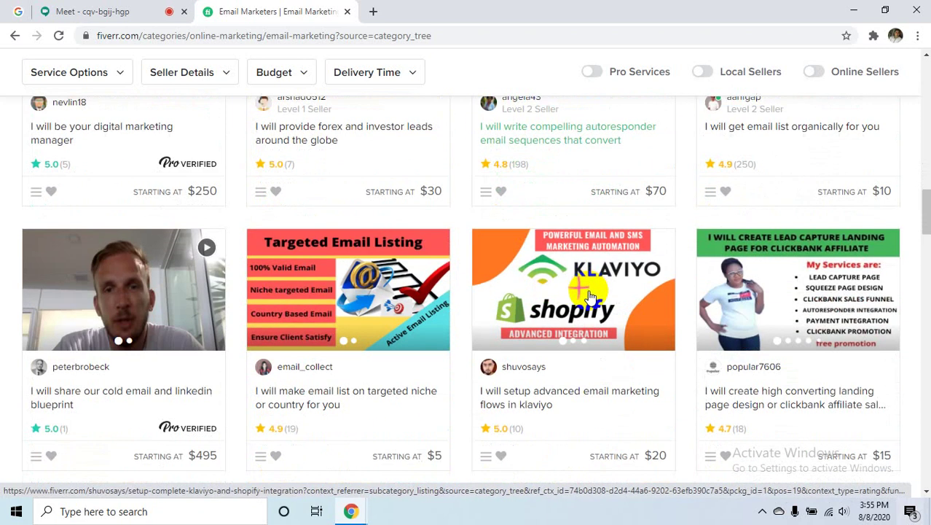
{"action": "scroll", "coordinate": [588, 290], "scroll_direction": "up", "scroll_amount": 10}
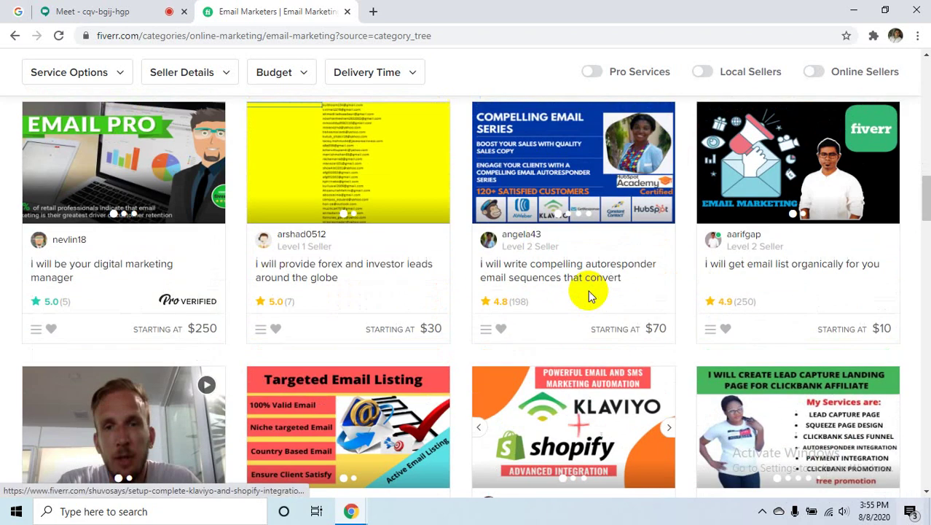
{"action": "scroll", "coordinate": [588, 290], "scroll_direction": "up", "scroll_amount": 3}
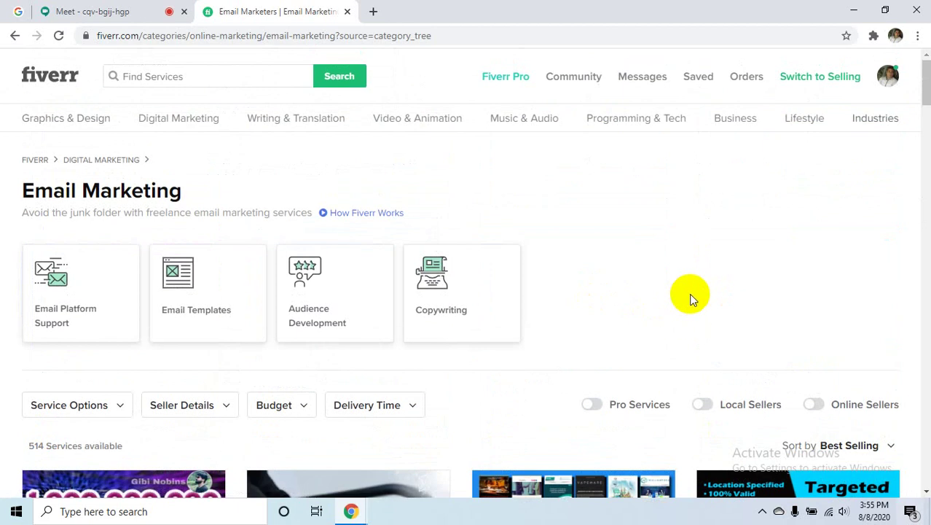
- Clear all the Lightshot notifications from the Windows notification panel
{"action": "left_click", "coordinate": [913, 513]}
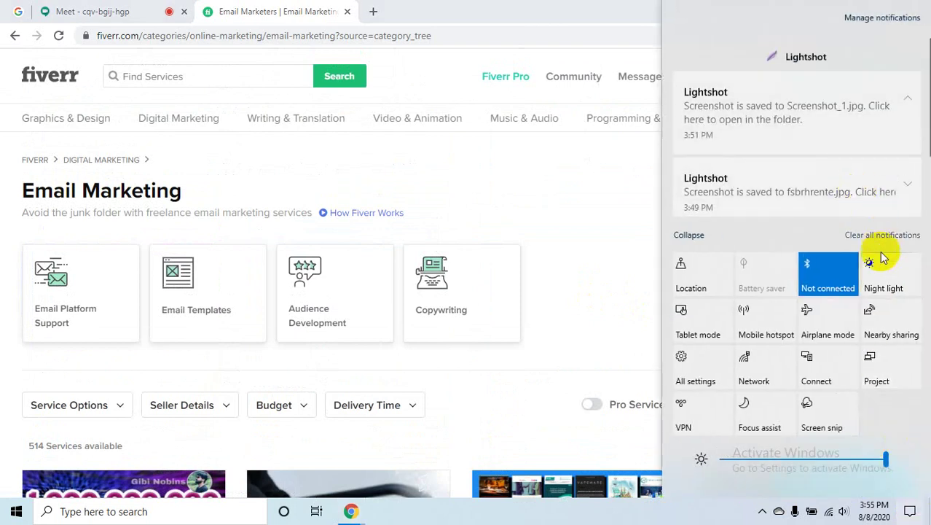
{"action": "left_click", "coordinate": [879, 236]}
{"action": "left_click", "coordinate": [563, 216]}
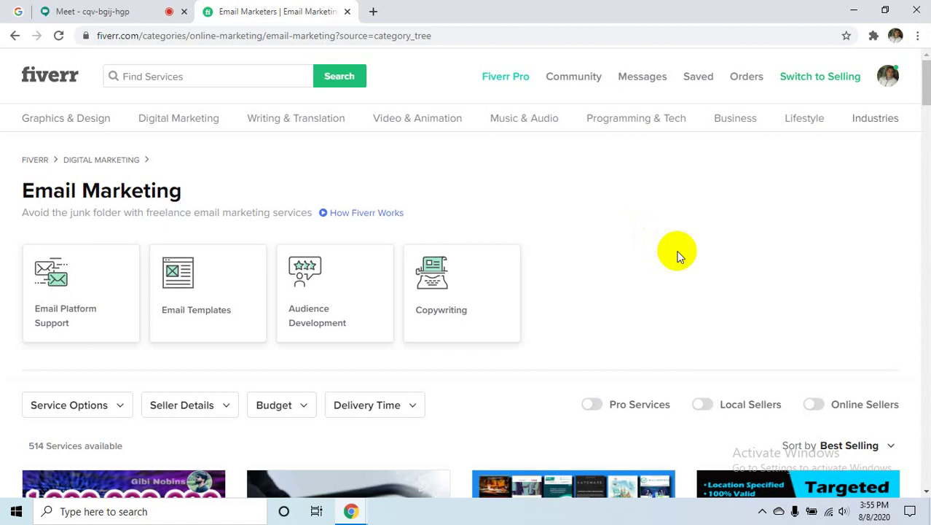
{"action": "scroll", "coordinate": [677, 255], "scroll_direction": "down", "scroll_amount": 3}
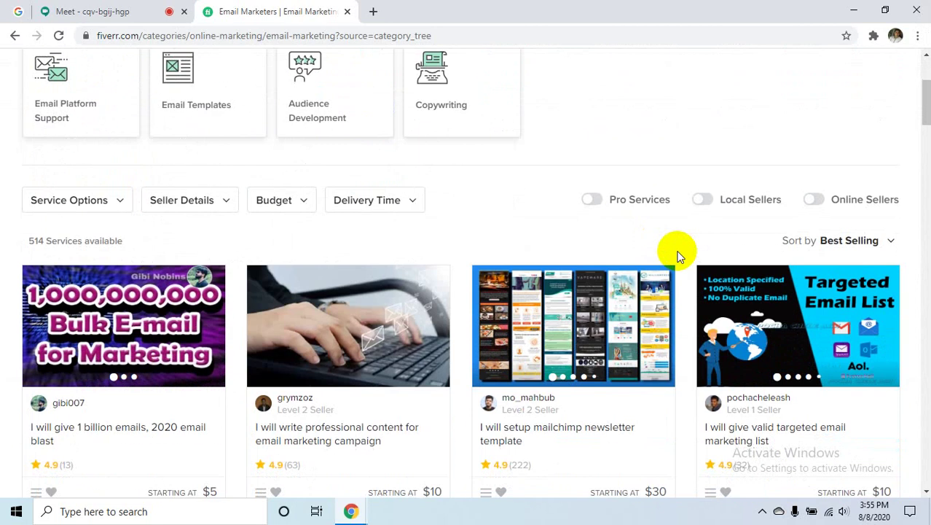
{"action": "scroll", "coordinate": [677, 254], "scroll_direction": "down", "scroll_amount": 2}
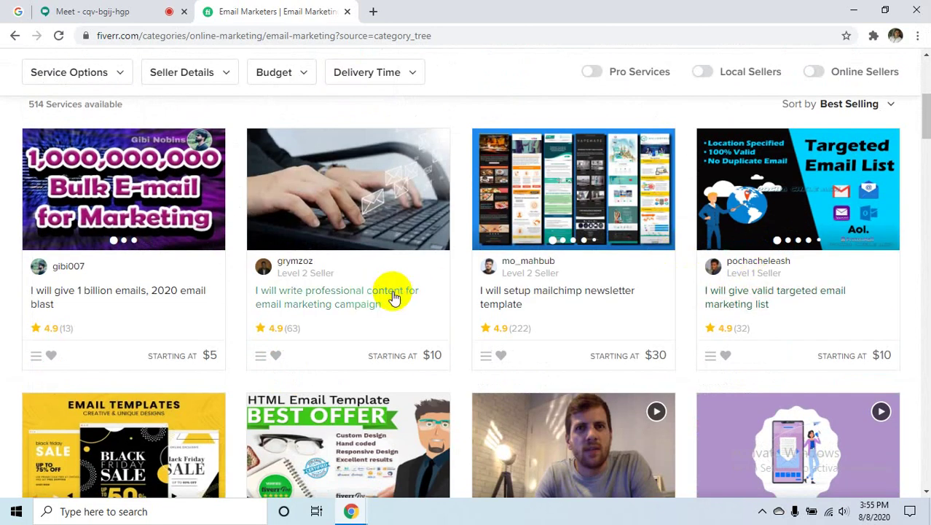
{"action": "scroll", "coordinate": [437, 292], "scroll_direction": "down", "scroll_amount": 2}
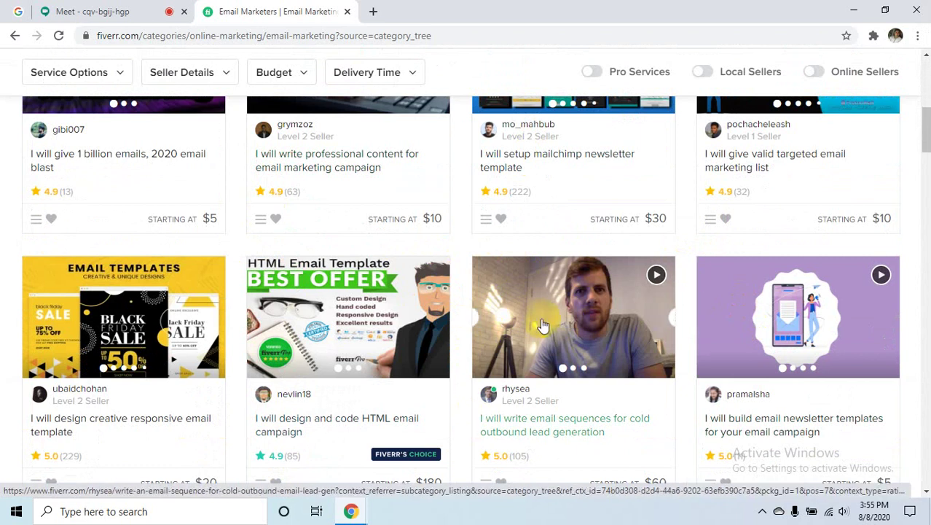
{"action": "scroll", "coordinate": [576, 419], "scroll_direction": "down", "scroll_amount": 1}
{"action": "scroll", "coordinate": [575, 419], "scroll_direction": "down", "scroll_amount": 2}
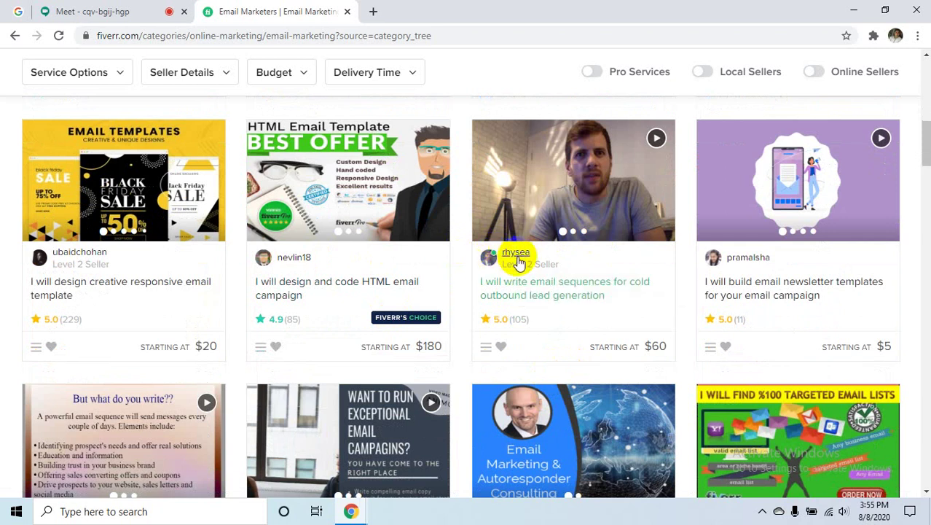
{"action": "mouse_move", "coordinate": [526, 262]}
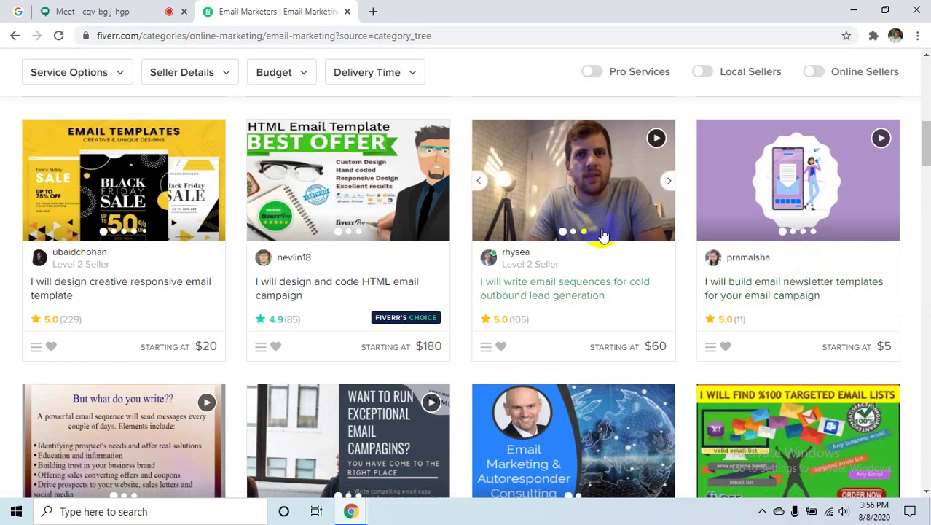
{"action": "scroll", "coordinate": [590, 406], "scroll_direction": "up", "scroll_amount": 4}
{"action": "scroll", "coordinate": [590, 406], "scroll_direction": "down", "scroll_amount": 7}
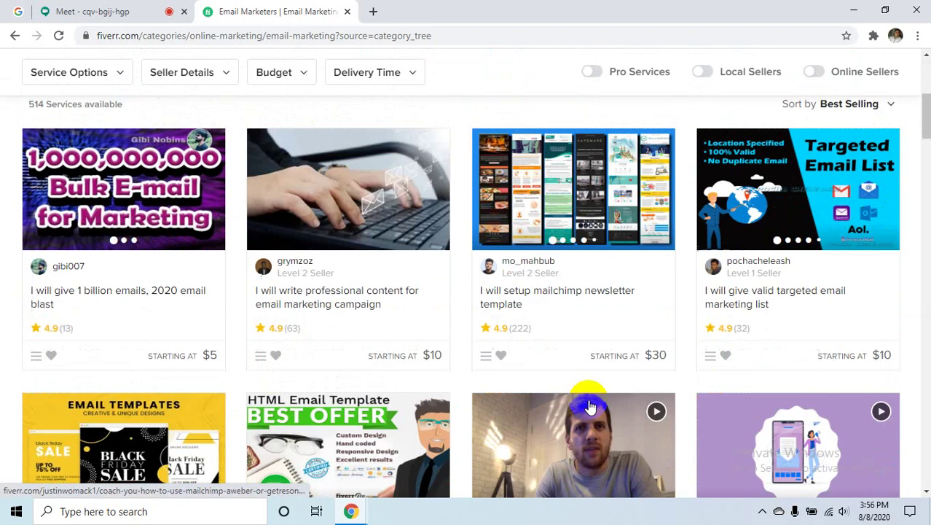
{"action": "scroll", "coordinate": [591, 406], "scroll_direction": "up", "scroll_amount": 3}
{"action": "scroll", "coordinate": [589, 401], "scroll_direction": "up", "scroll_amount": 4}
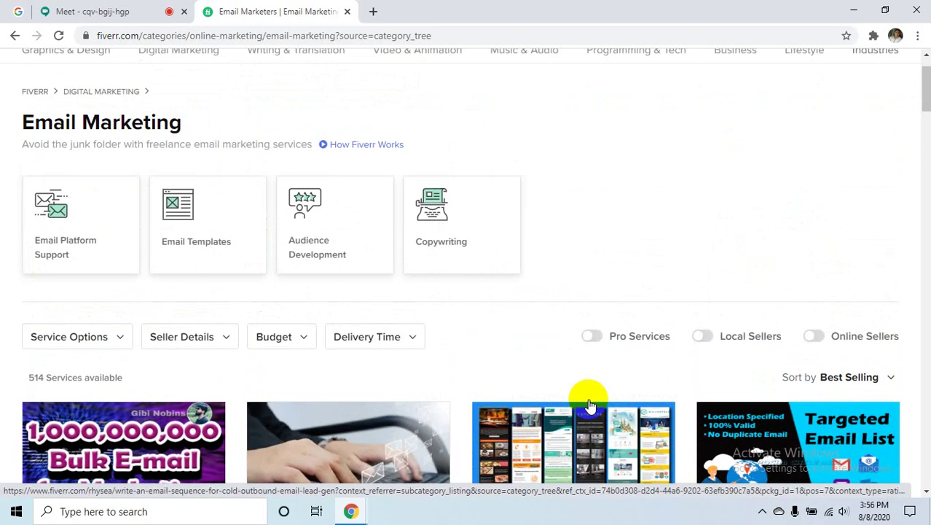
{"action": "scroll", "coordinate": [588, 398], "scroll_direction": "down", "scroll_amount": 3}
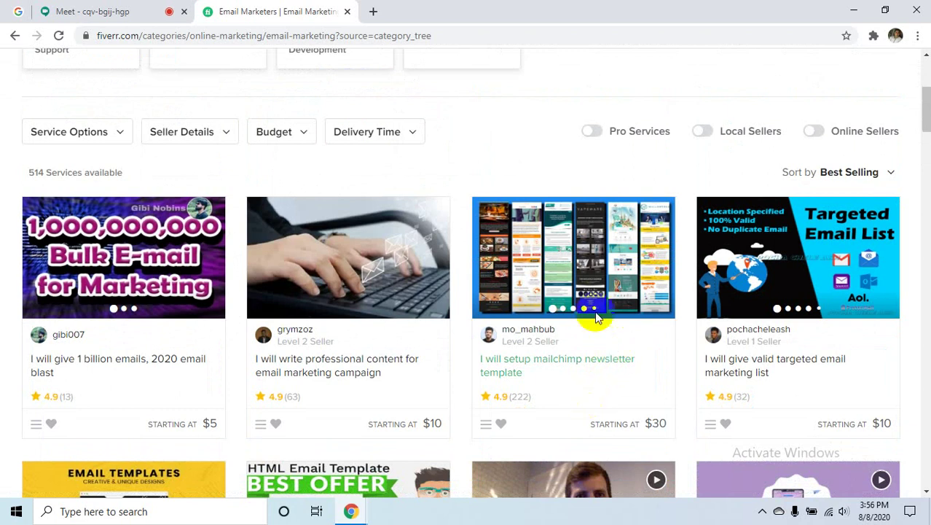
{"action": "scroll", "coordinate": [550, 195], "scroll_direction": "up", "scroll_amount": 4}
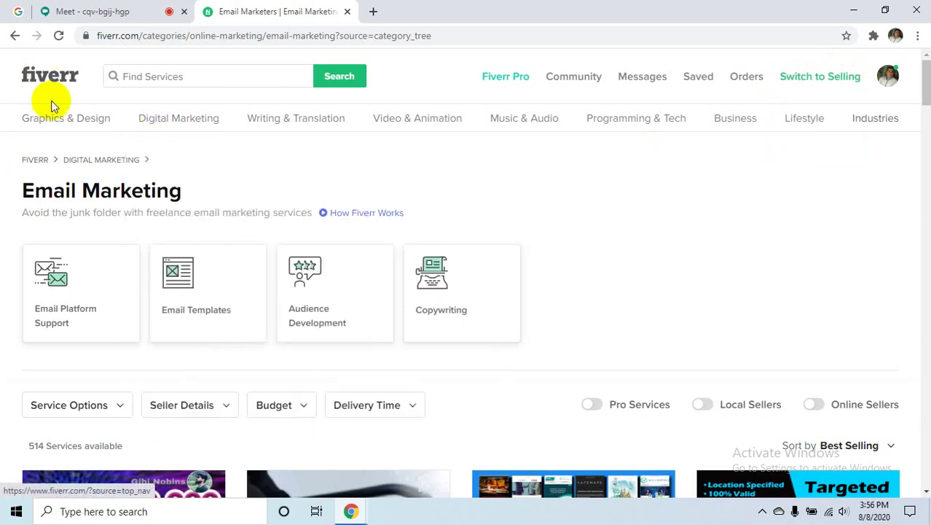
- Go to the Fiverr homepage, switch to selling mode, then back to buyer mode
{"action": "left_click", "coordinate": [110, 153]}
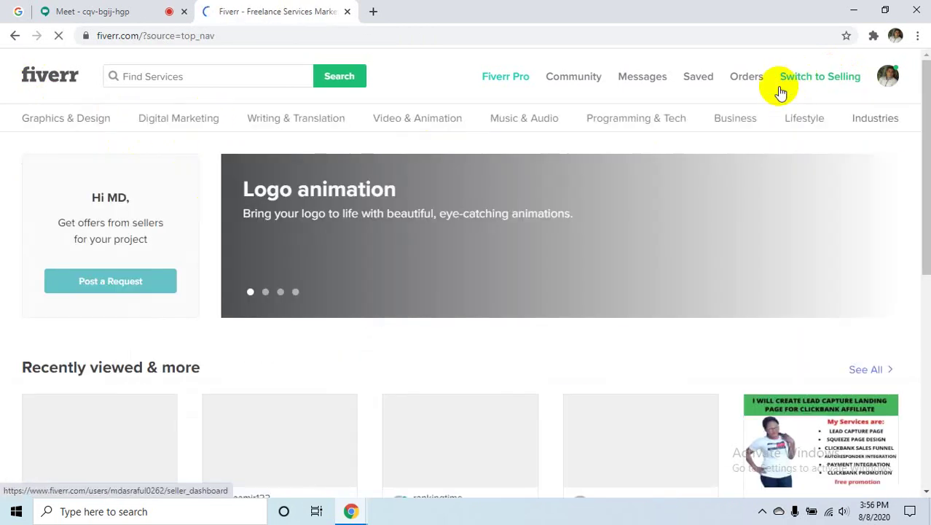
{"action": "left_click", "coordinate": [781, 93]}
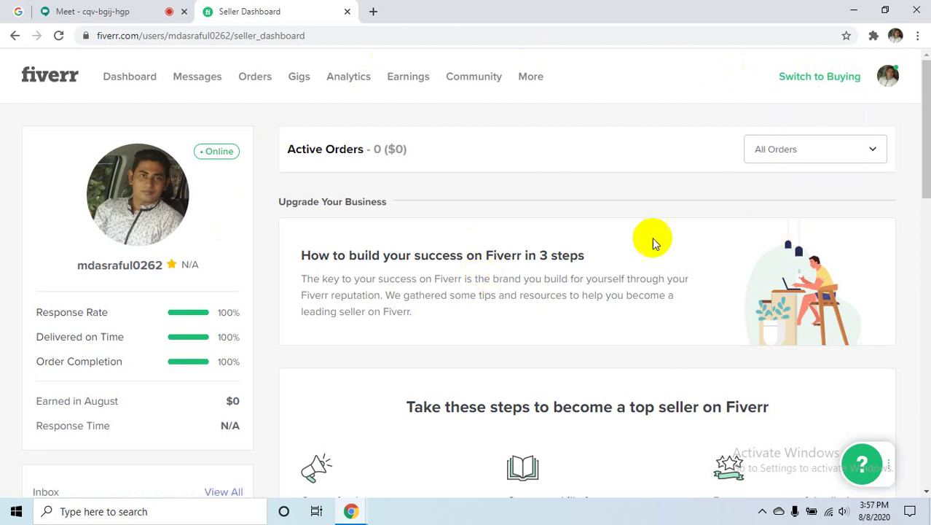
{"action": "left_click", "coordinate": [809, 79]}
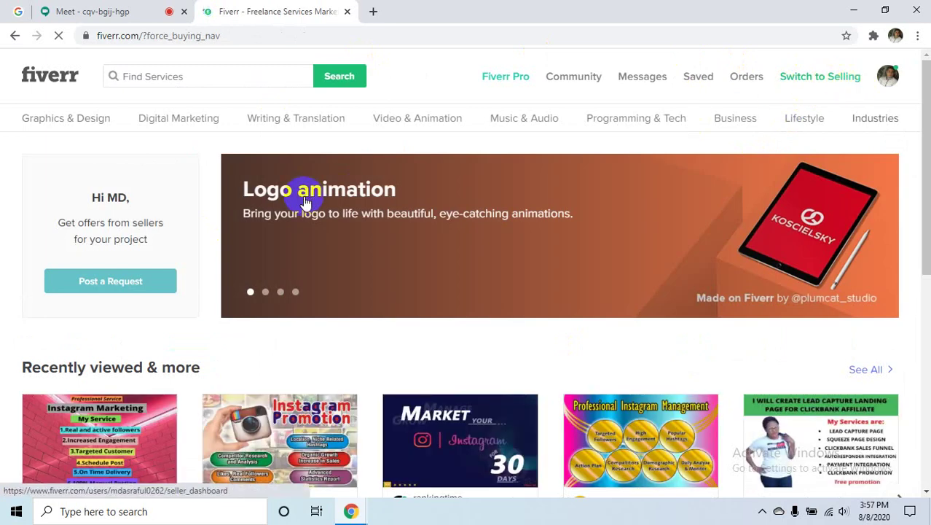
{"action": "scroll", "coordinate": [309, 211], "scroll_direction": "down", "scroll_amount": 3}
{"action": "scroll", "coordinate": [408, 237], "scroll_direction": "down", "scroll_amount": 3}
{"action": "scroll", "coordinate": [702, 275], "scroll_direction": "up", "scroll_amount": 6}
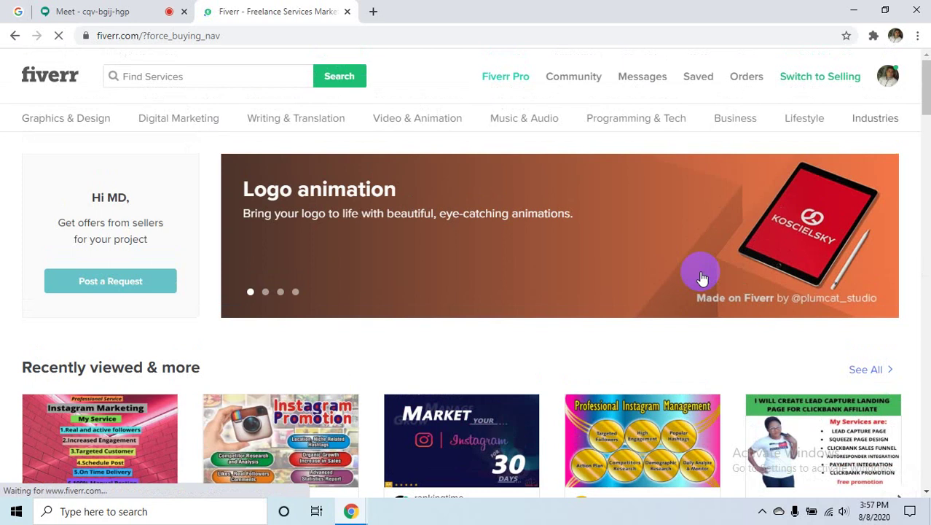
- Switch to selling to view the seller dashboard, then return to buyer mode
{"action": "left_click", "coordinate": [825, 84]}
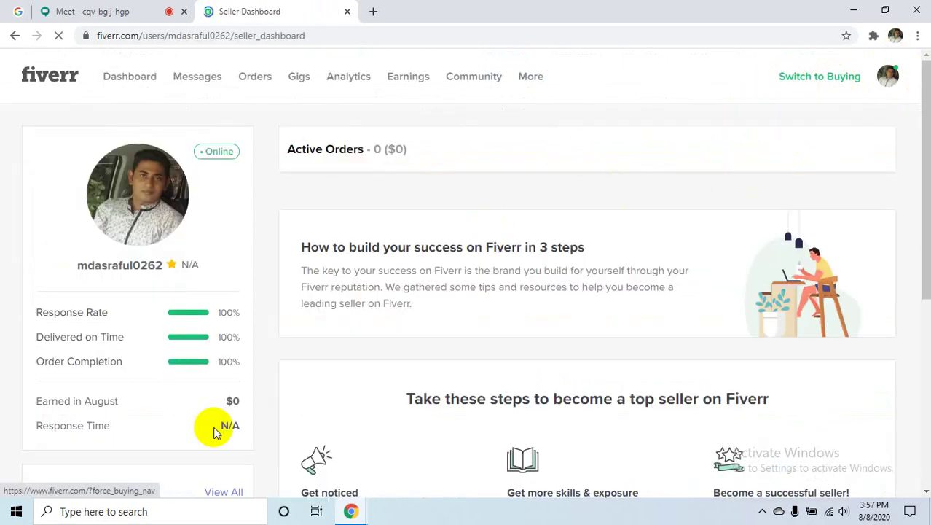
{"action": "scroll", "coordinate": [732, 346], "scroll_direction": "down", "scroll_amount": 5}
{"action": "scroll", "coordinate": [736, 335], "scroll_direction": "up", "scroll_amount": 5}
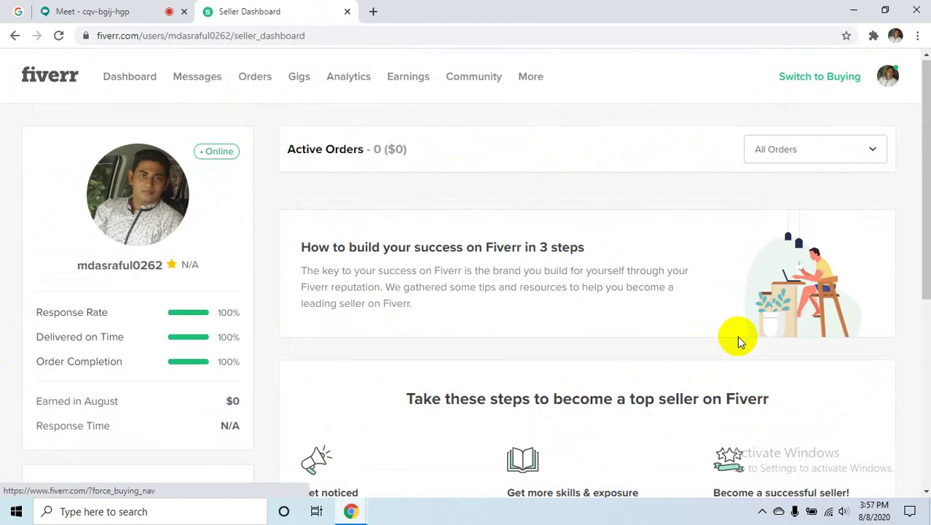
{"action": "left_click", "coordinate": [760, 77]}
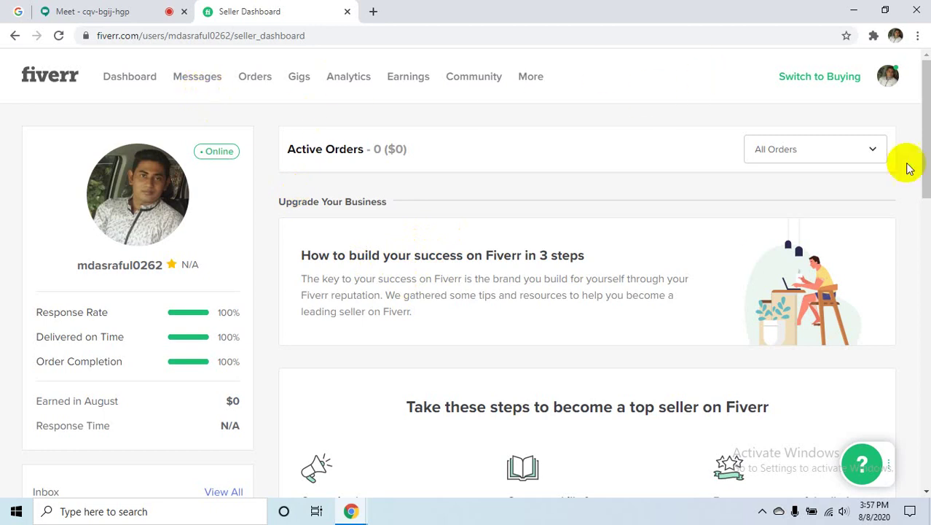
{"action": "left_click", "coordinate": [828, 86]}
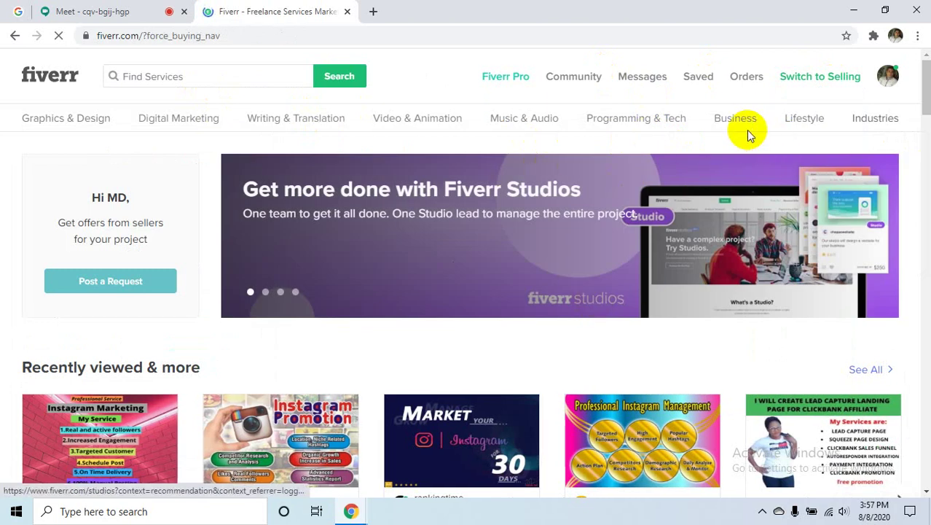
- Briefly open the seller dashboard in selling mode, then switch back to the buyer home page
{"action": "scroll", "coordinate": [604, 315], "scroll_direction": "down", "scroll_amount": 3}
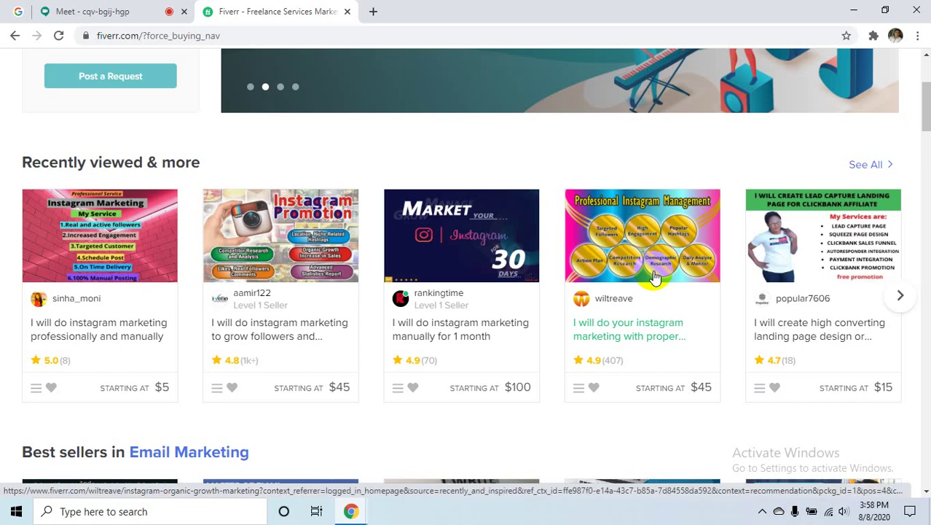
{"action": "scroll", "coordinate": [681, 328], "scroll_direction": "up", "scroll_amount": 3}
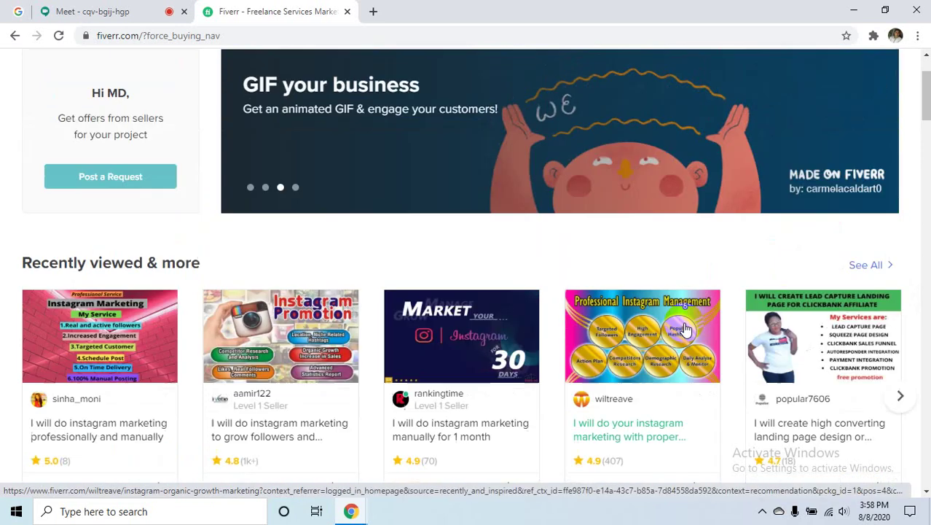
{"action": "scroll", "coordinate": [684, 326], "scroll_direction": "down", "scroll_amount": 2}
{"action": "scroll", "coordinate": [685, 251], "scroll_direction": "up", "scroll_amount": 2}
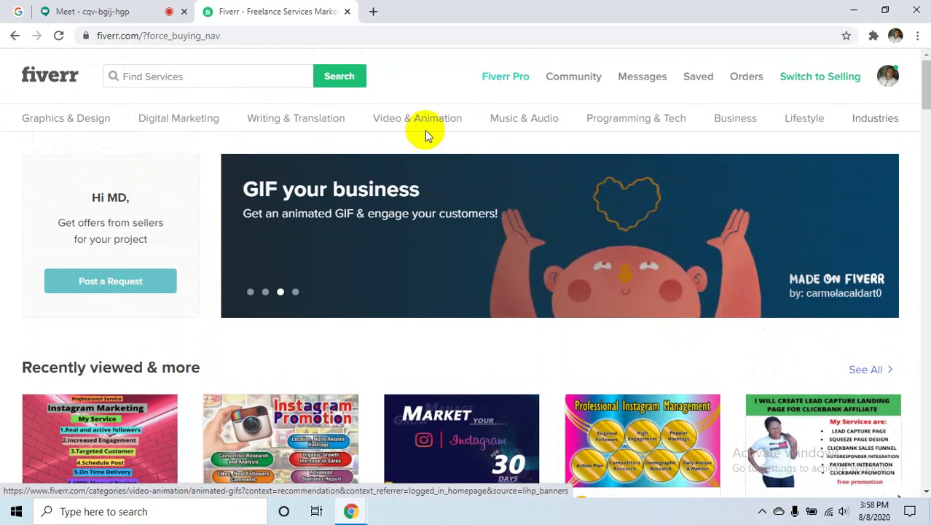
{"action": "left_click", "coordinate": [372, 246]}
{"action": "left_click", "coordinate": [845, 77]}
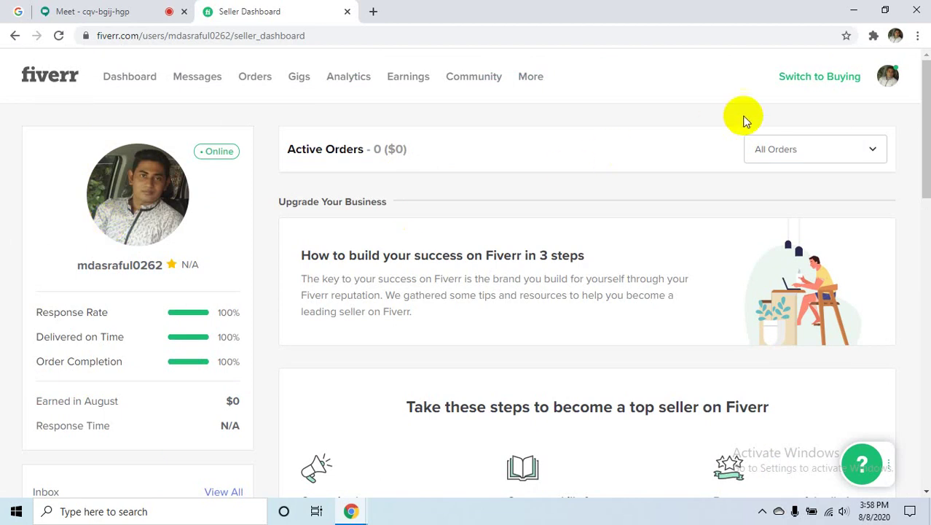
{"action": "left_click", "coordinate": [799, 77]}
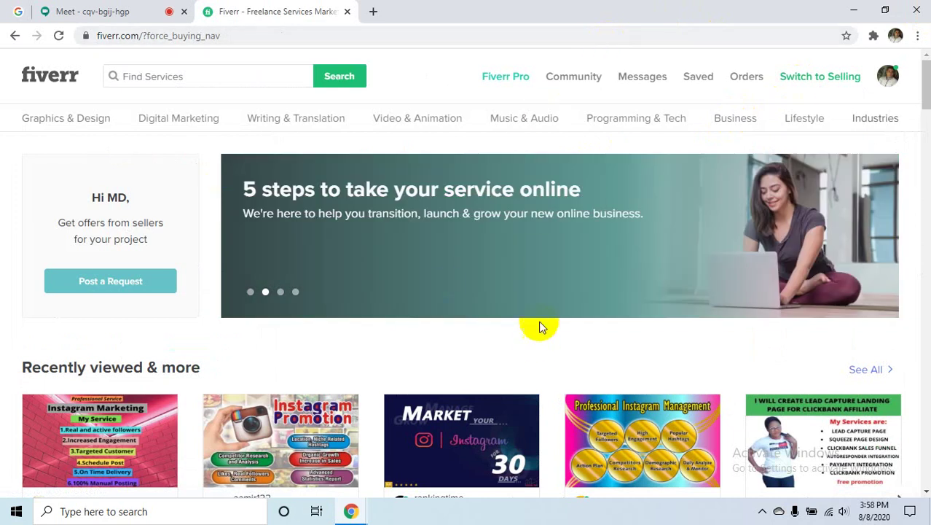
- Open the Email Marketing gig listings from the Digital Marketing menu
{"action": "mouse_move", "coordinate": [189, 127]}
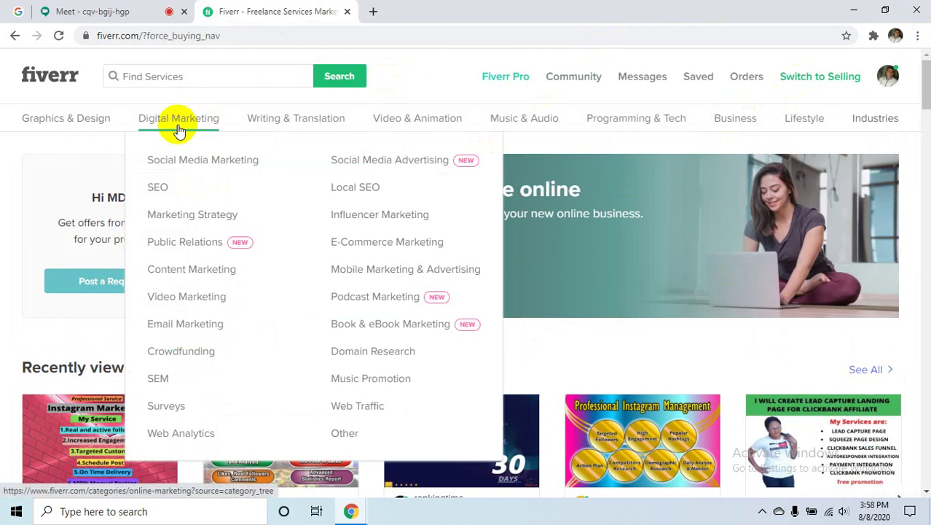
{"action": "left_click", "coordinate": [191, 320]}
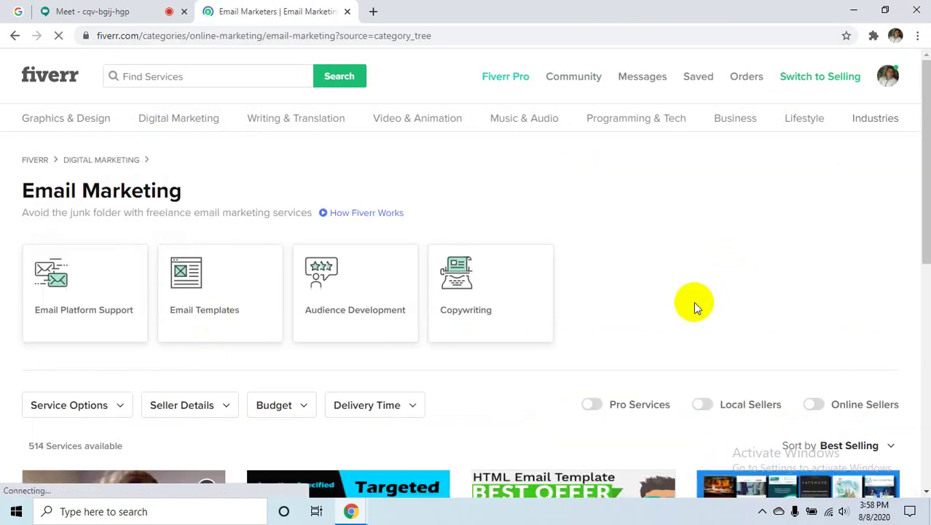
{"action": "scroll", "coordinate": [678, 196], "scroll_direction": "down", "scroll_amount": 4}
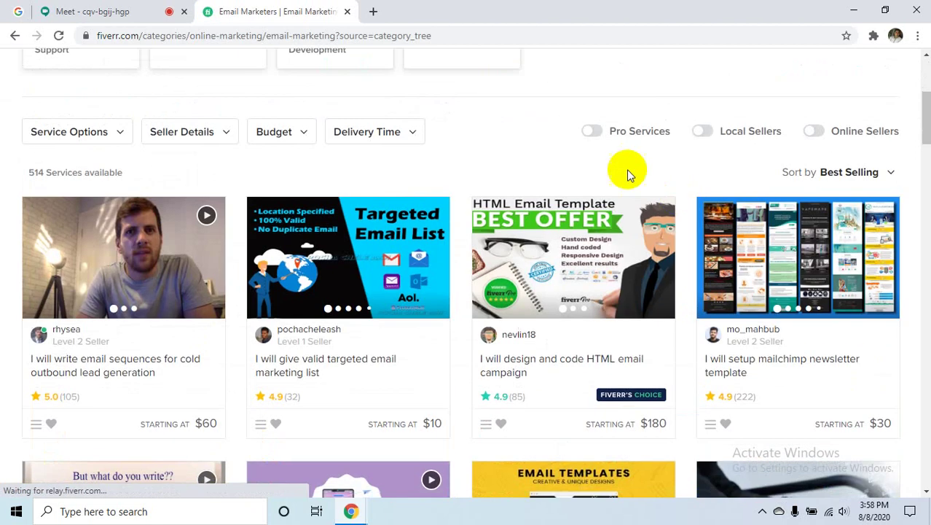
{"action": "scroll", "coordinate": [733, 182], "scroll_direction": "up", "scroll_amount": 2}
- Browse the listings and open 'I will write email sequences for cold outbound lead generation' in a new tab
{"action": "scroll", "coordinate": [734, 181], "scroll_direction": "up", "scroll_amount": 2}
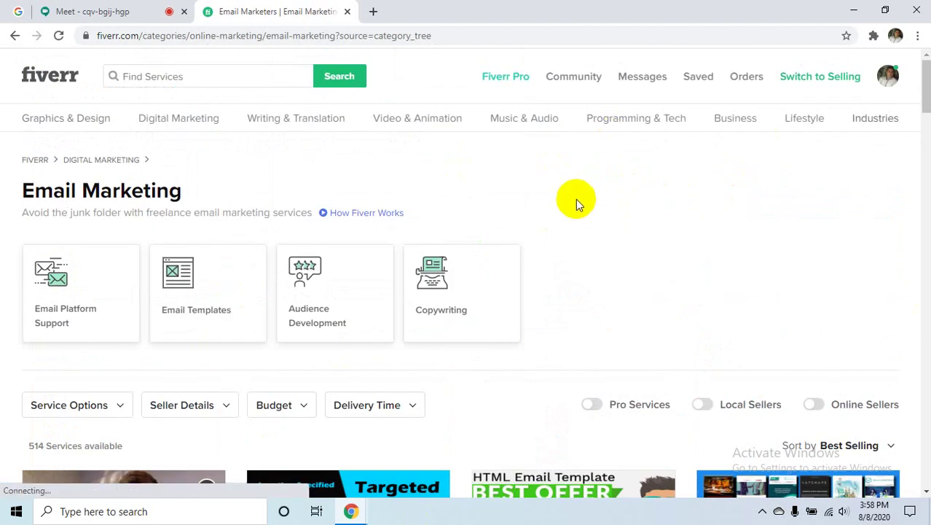
{"action": "scroll", "coordinate": [572, 200], "scroll_direction": "down", "scroll_amount": 6}
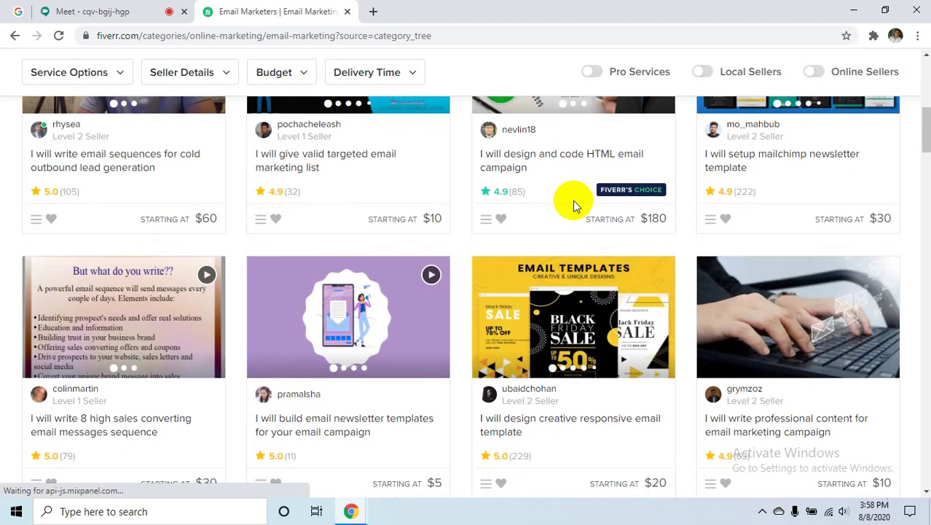
{"action": "scroll", "coordinate": [573, 201], "scroll_direction": "up", "scroll_amount": 4}
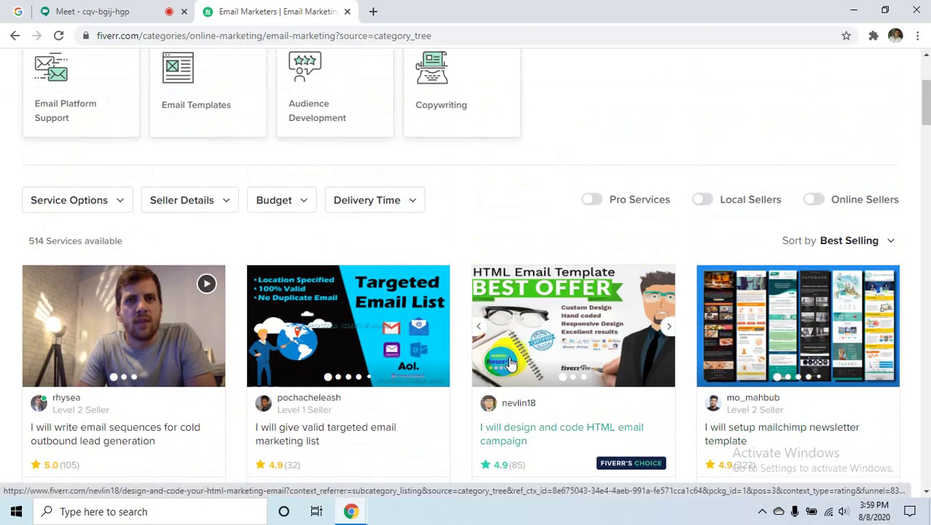
{"action": "scroll", "coordinate": [508, 362], "scroll_direction": "down", "scroll_amount": 2}
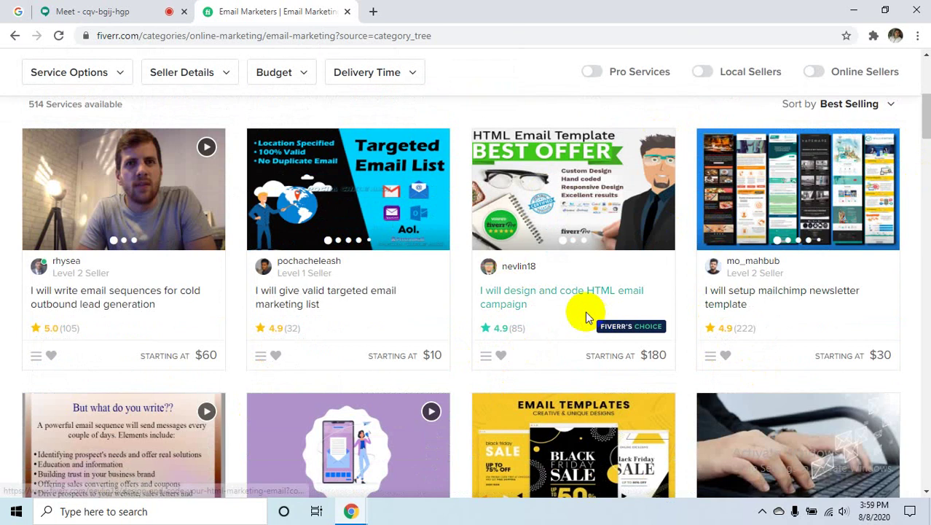
{"action": "scroll", "coordinate": [514, 284], "scroll_direction": "down", "scroll_amount": 3}
{"action": "scroll", "coordinate": [602, 348], "scroll_direction": "up", "scroll_amount": 5}
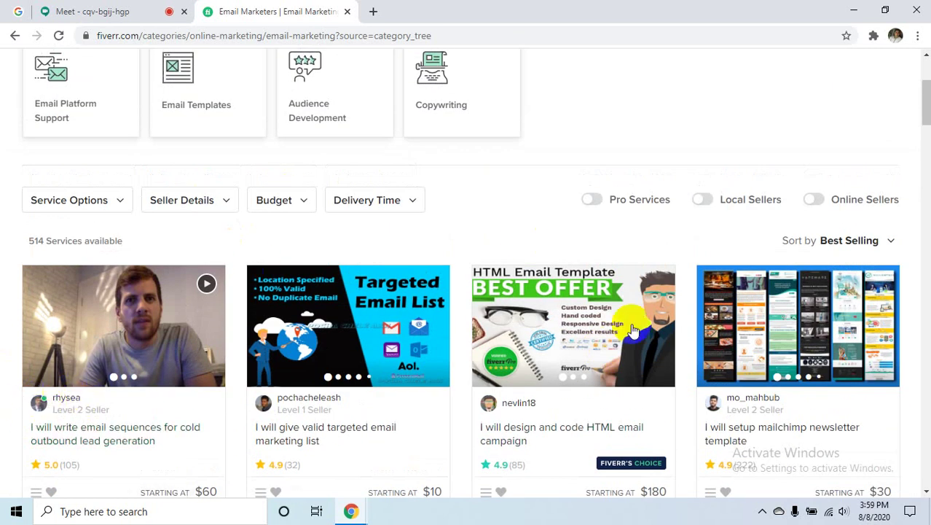
{"action": "scroll", "coordinate": [648, 319], "scroll_direction": "up", "scroll_amount": 3}
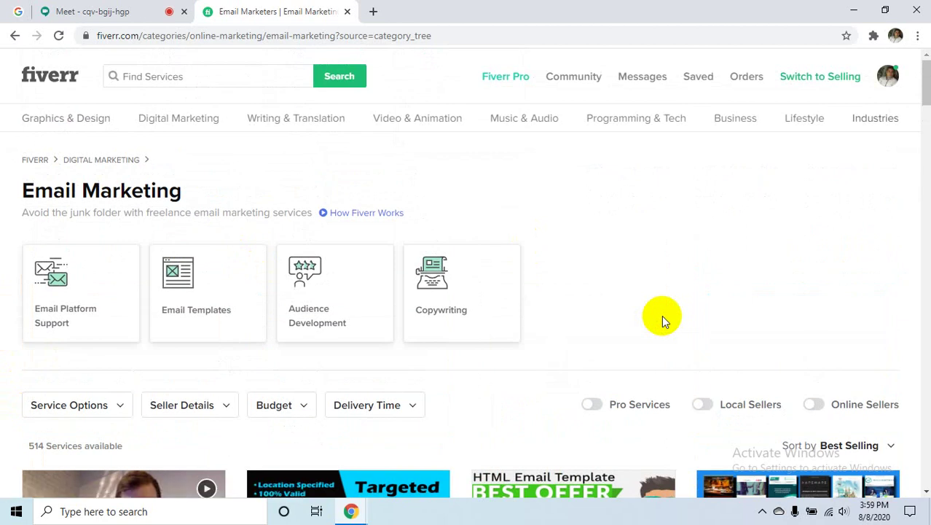
{"action": "scroll", "coordinate": [662, 314], "scroll_direction": "down", "scroll_amount": 4}
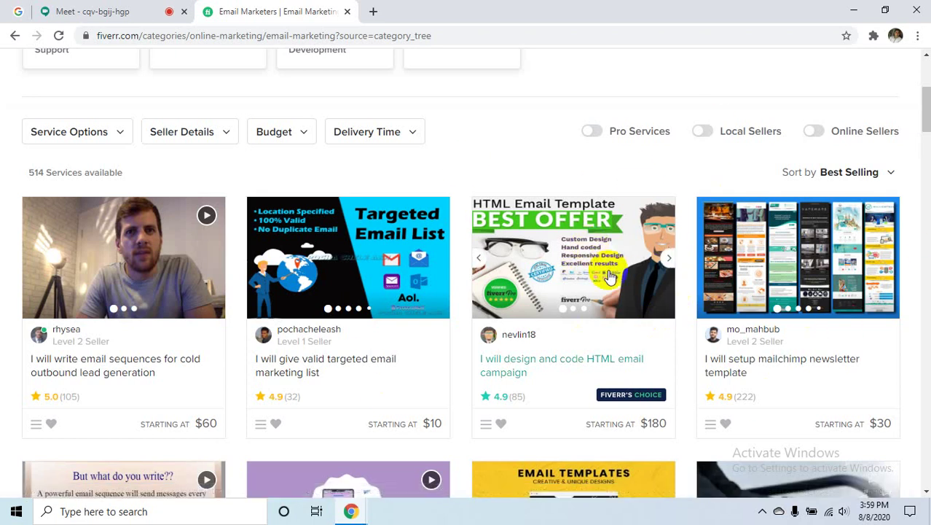
{"action": "scroll", "coordinate": [605, 269], "scroll_direction": "down", "scroll_amount": 1}
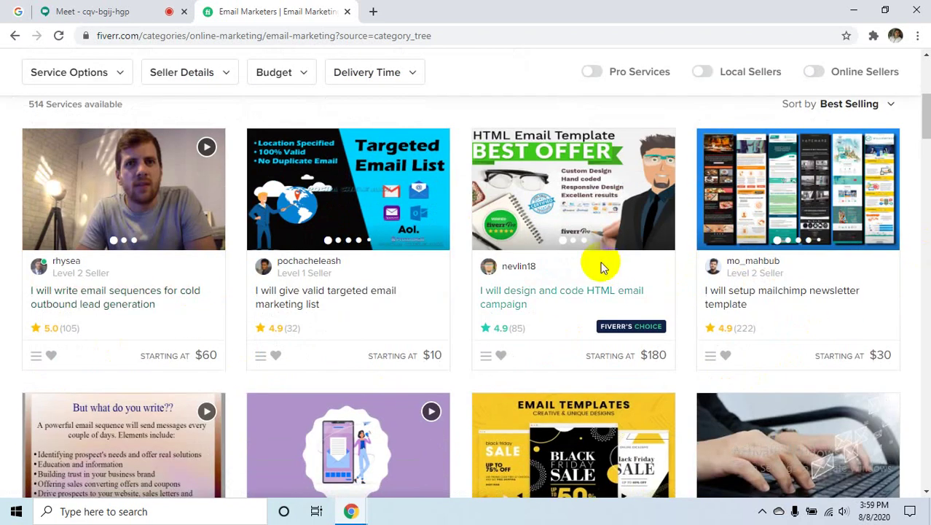
{"action": "scroll", "coordinate": [540, 245], "scroll_direction": "up", "scroll_amount": 3}
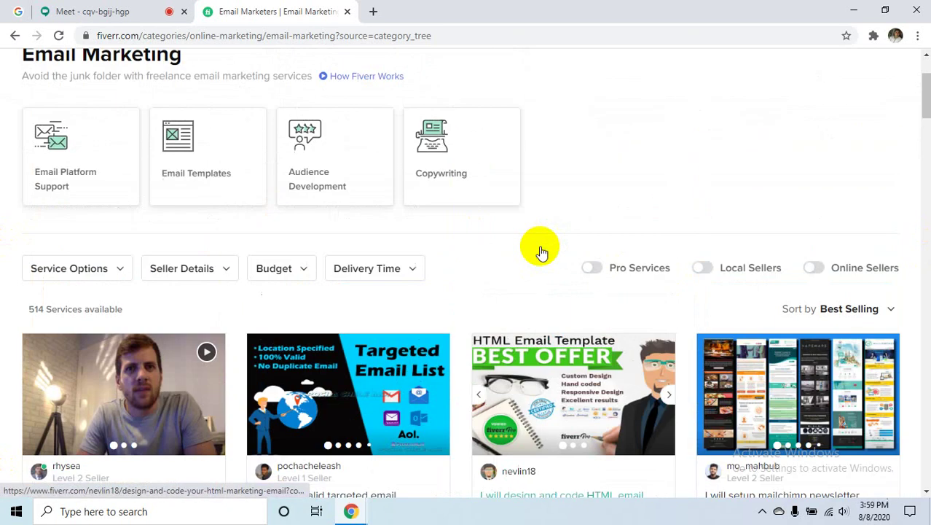
{"action": "scroll", "coordinate": [616, 331], "scroll_direction": "down", "scroll_amount": 4}
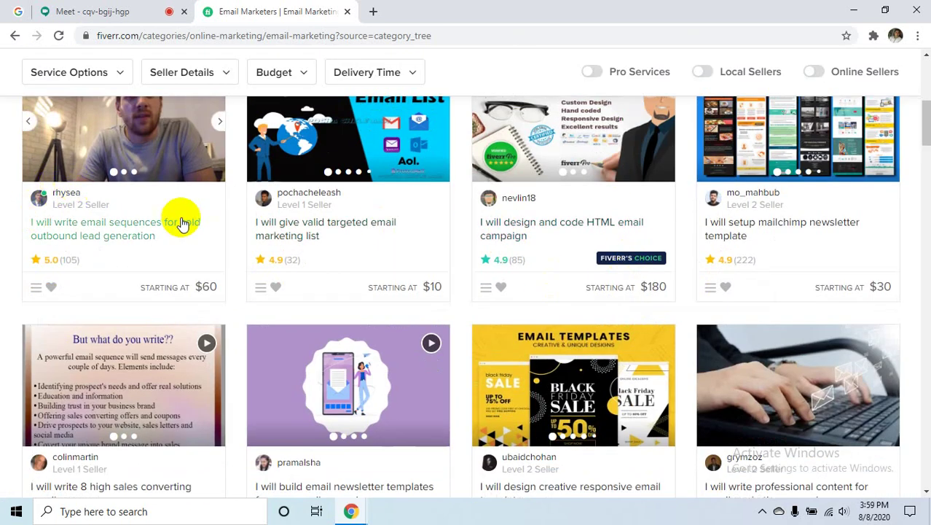
{"action": "scroll", "coordinate": [175, 109], "scroll_direction": "up", "scroll_amount": 2}
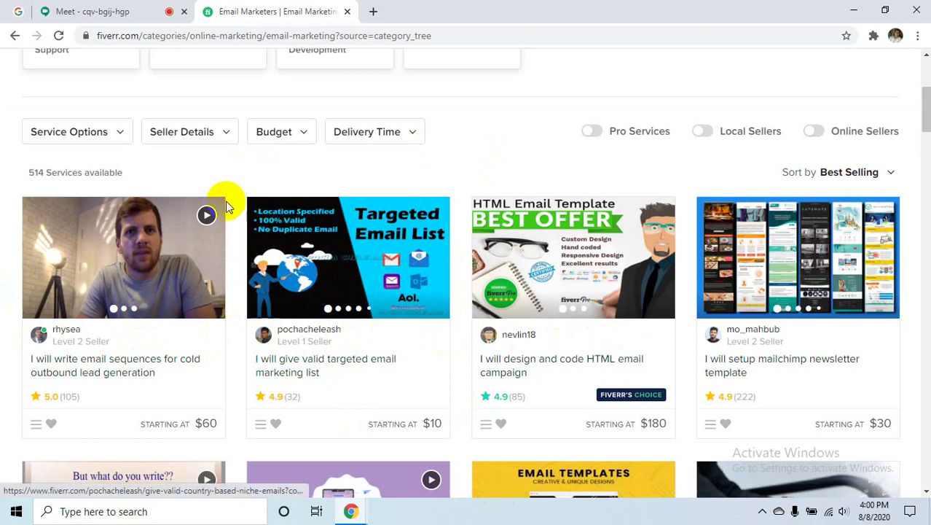
{"action": "left_click", "coordinate": [93, 370]}
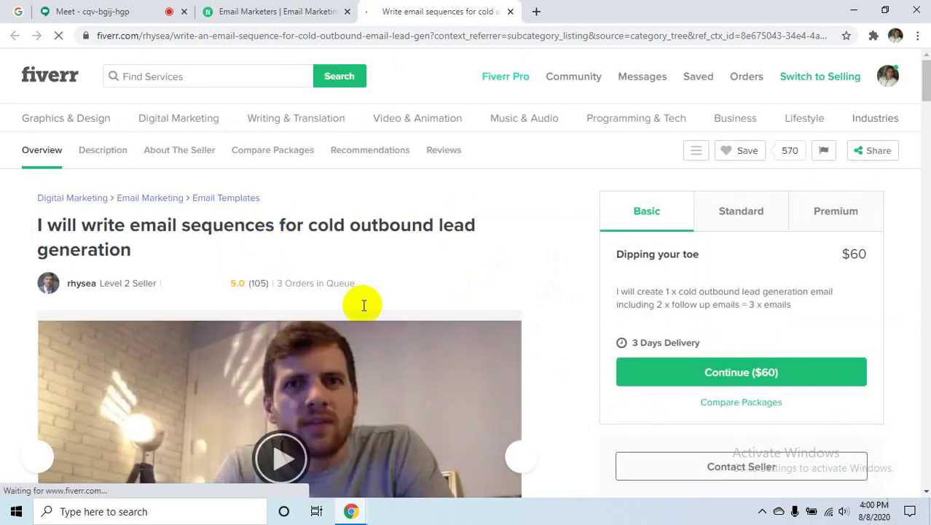
- Scroll to the cold-email gig's video and reviews, then return to the Email Marketing listing
{"action": "scroll", "coordinate": [279, 319], "scroll_direction": "down", "scroll_amount": 4}
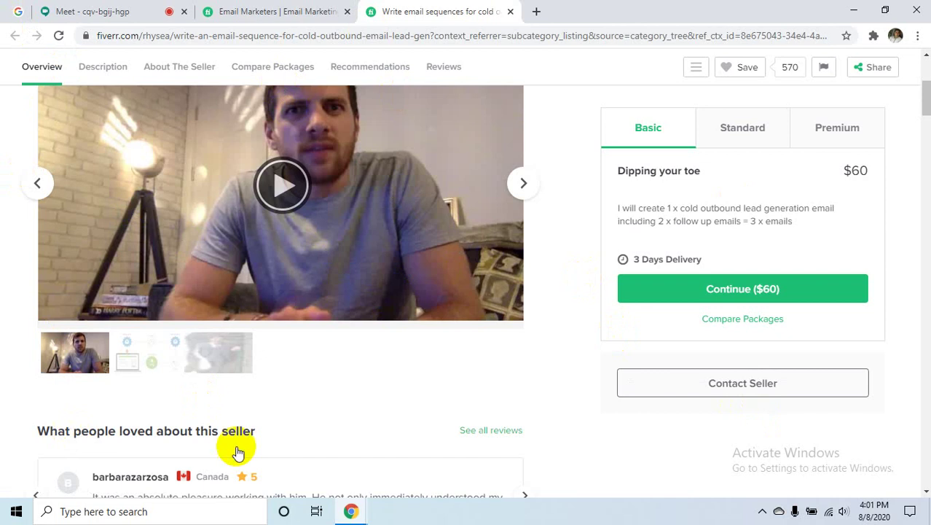
{"action": "left_click", "coordinate": [291, 11]}
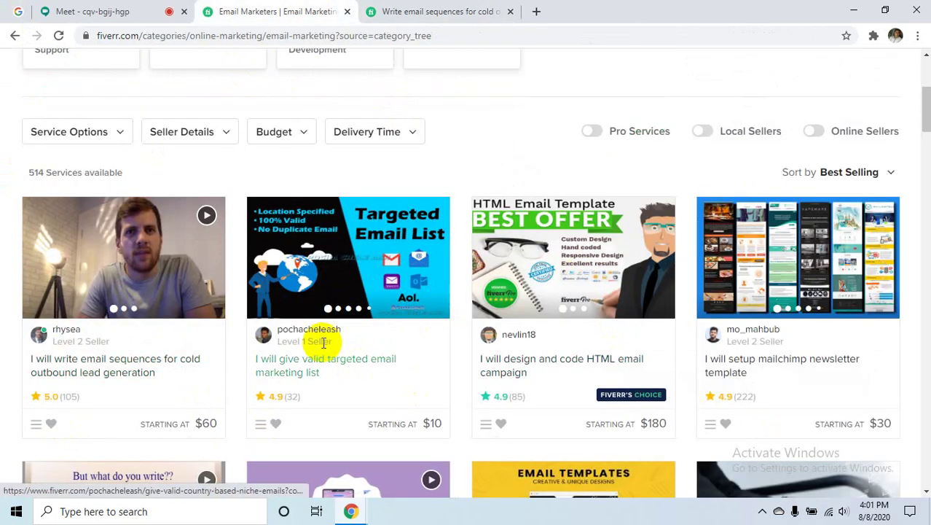
{"action": "mouse_move", "coordinate": [321, 340]}
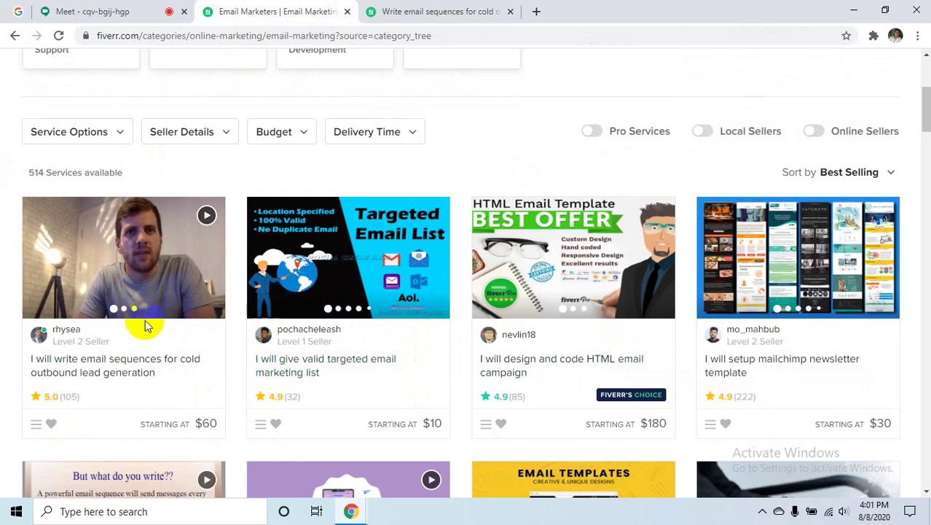
{"action": "scroll", "coordinate": [466, 439], "scroll_direction": "down", "scroll_amount": 4}
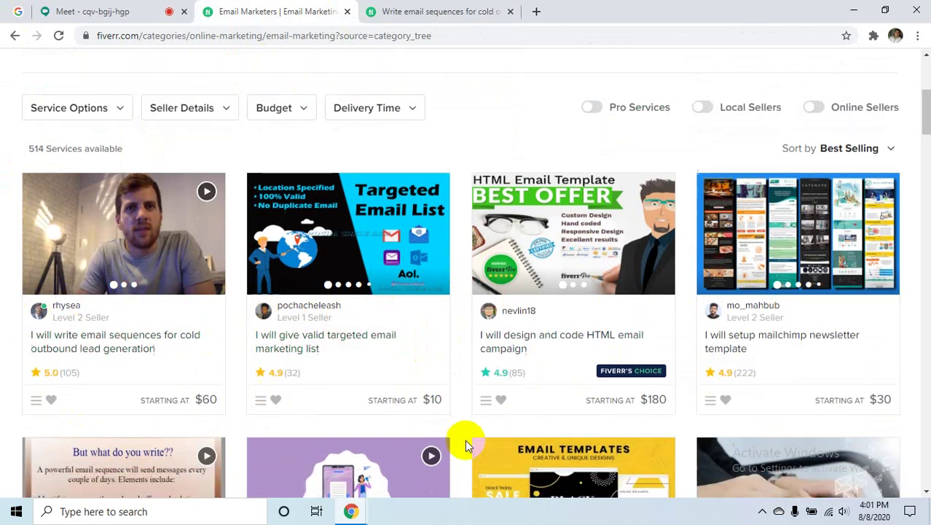
{"action": "scroll", "coordinate": [546, 419], "scroll_direction": "down", "scroll_amount": 1}
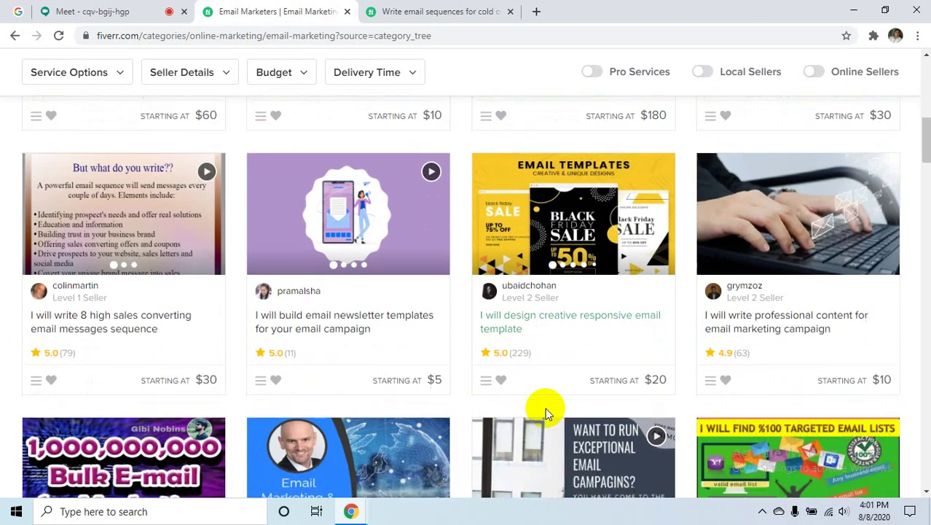
{"action": "scroll", "coordinate": [546, 413], "scroll_direction": "up", "scroll_amount": 5}
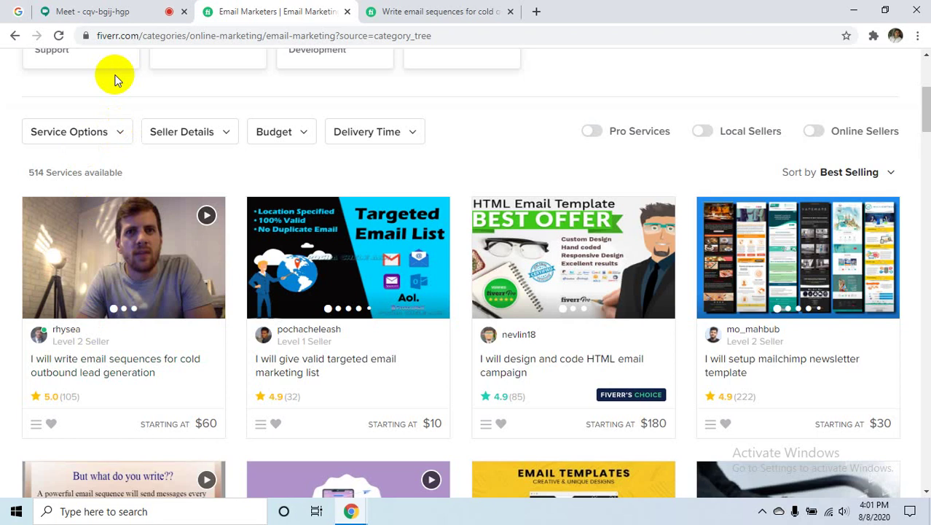
- Search 'fiverr app' in a new tab, view the Google Play page, then close both tabs
{"action": "left_click", "coordinate": [536, 11]}
{"action": "left_click", "coordinate": [209, 43]}
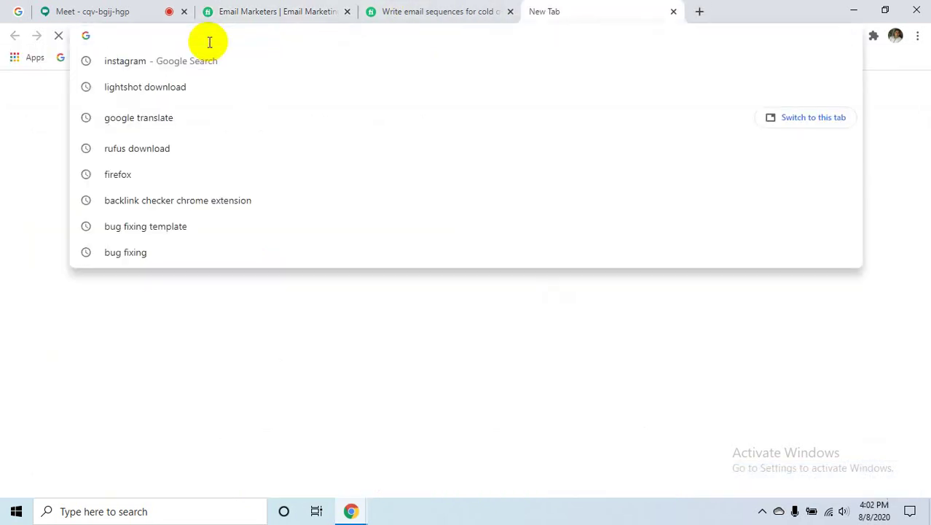
{"action": "type", "text": "fi"}
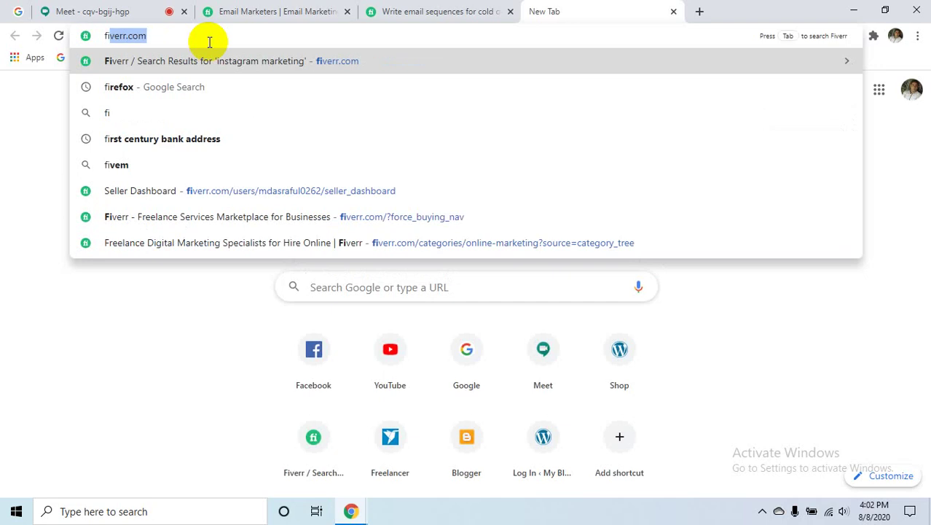
{"action": "type", "text": "verr.c"}
{"action": "key", "text": "BackSpace"}
{"action": "key", "text": "BackSpace"}
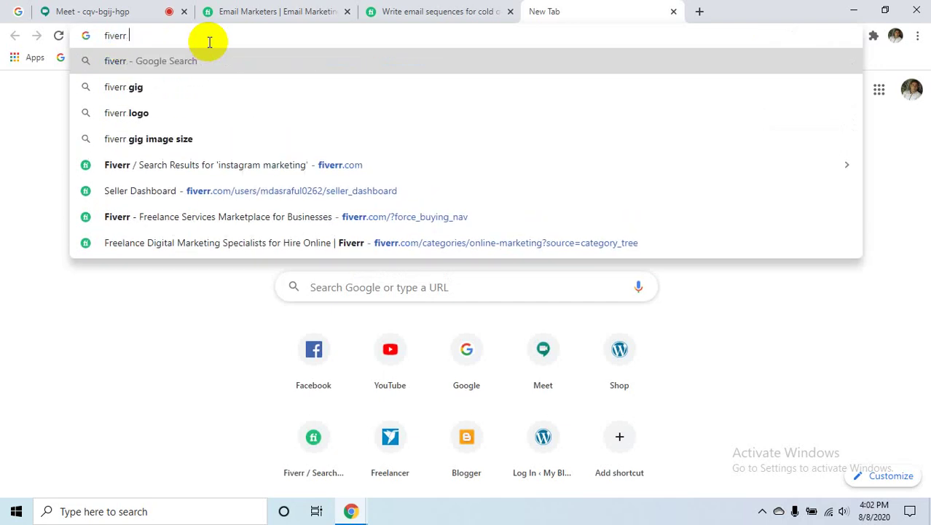
{"action": "type", "text": "app"}
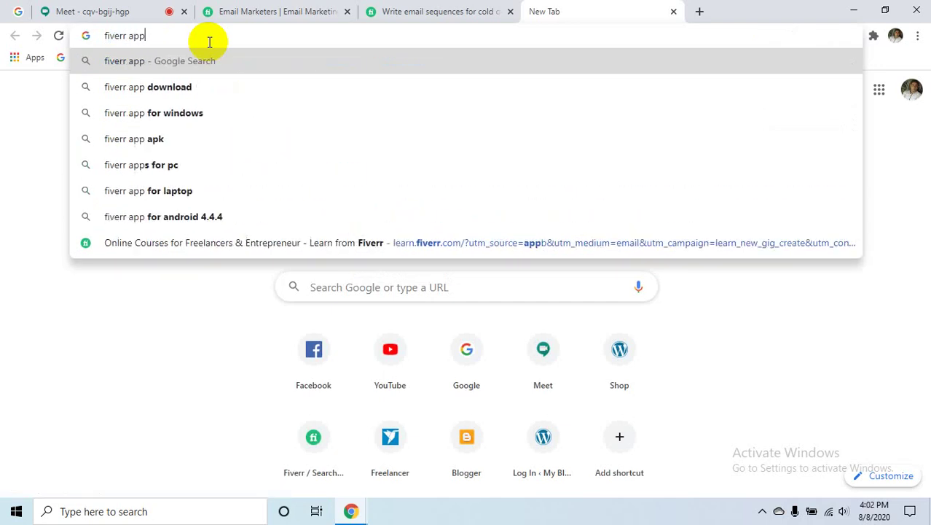
{"action": "key", "text": "Return"}
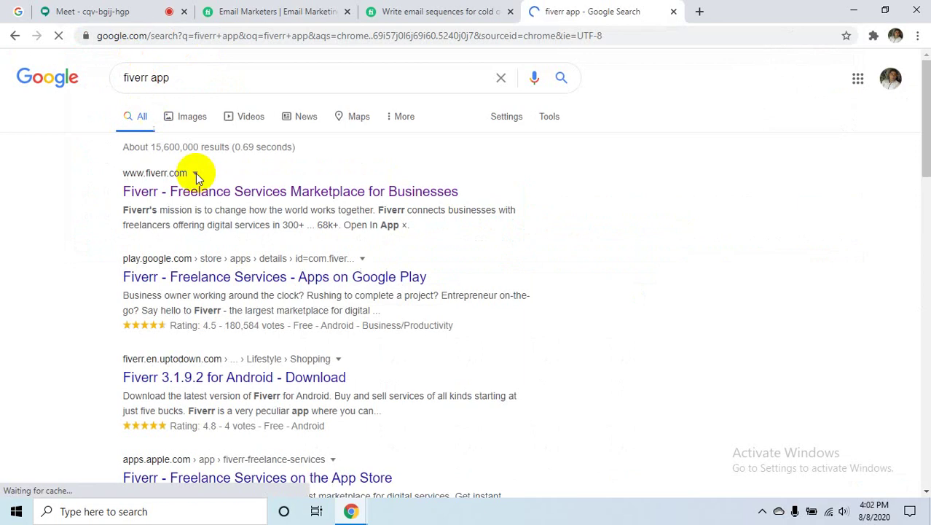
{"action": "middle_click", "coordinate": [247, 287]}
{"action": "left_click", "coordinate": [663, 10]}
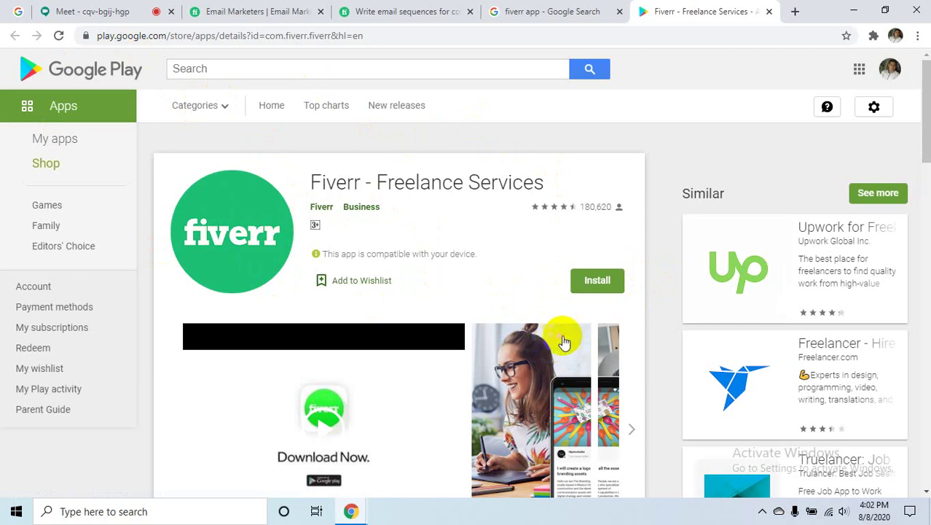
{"action": "left_click", "coordinate": [769, 12]}
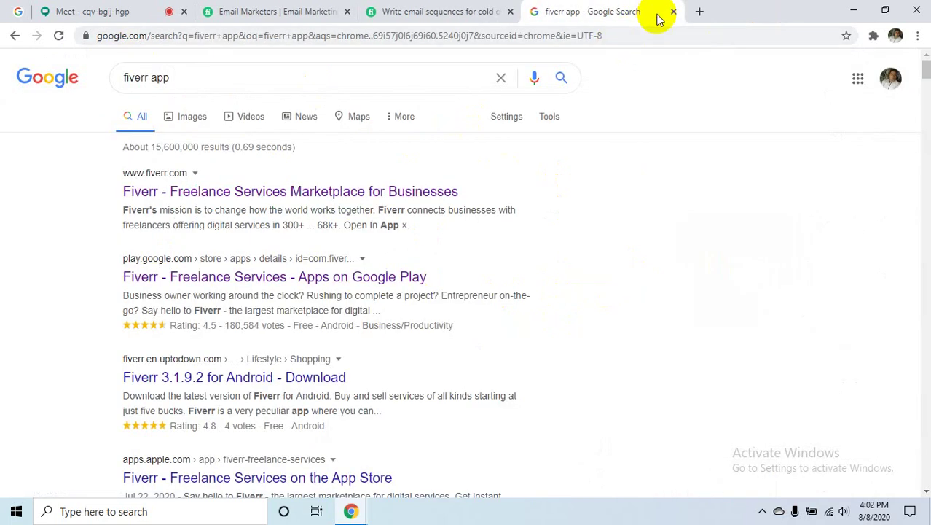
{"action": "left_click", "coordinate": [672, 12]}
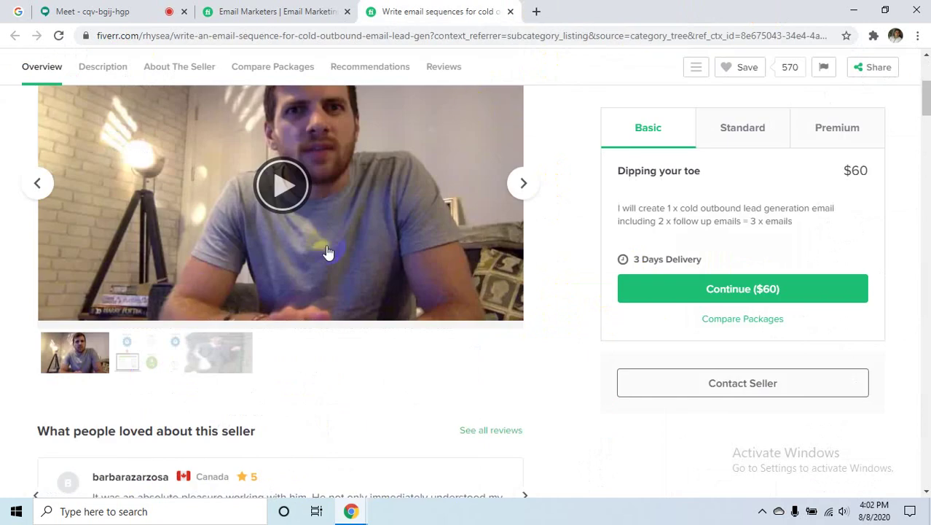
- Close the cold outbound email gig tab and scroll the Email Marketing listing back to the top
{"action": "scroll", "coordinate": [326, 251], "scroll_direction": "up", "scroll_amount": 3}
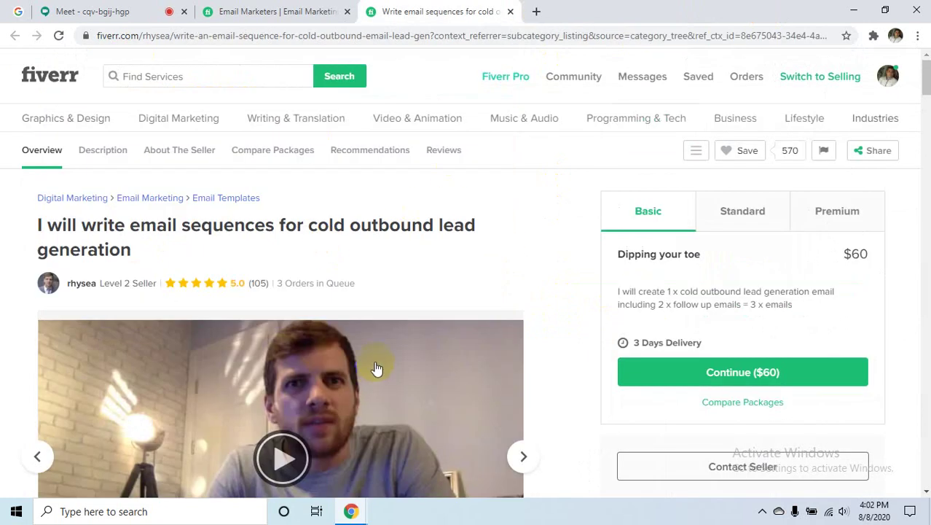
{"action": "scroll", "coordinate": [377, 368], "scroll_direction": "down", "scroll_amount": 1}
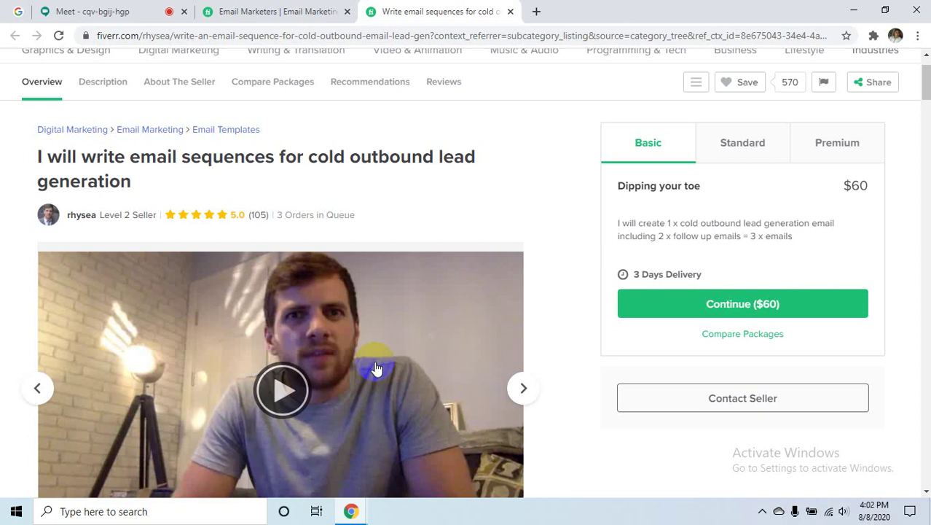
{"action": "scroll", "coordinate": [374, 322], "scroll_direction": "down", "scroll_amount": 2}
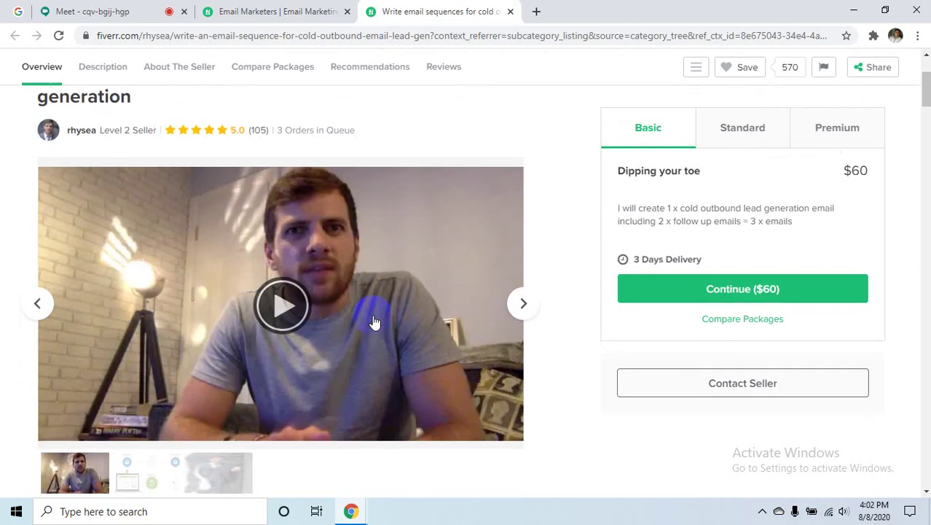
{"action": "left_click", "coordinate": [510, 11]}
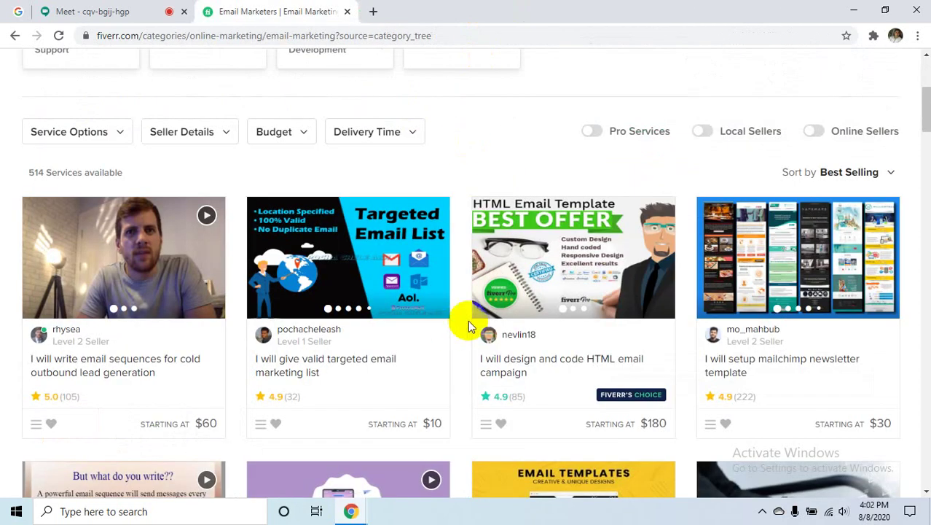
{"action": "scroll", "coordinate": [473, 321], "scroll_direction": "up", "scroll_amount": 2}
{"action": "scroll", "coordinate": [482, 318], "scroll_direction": "up", "scroll_amount": 2}
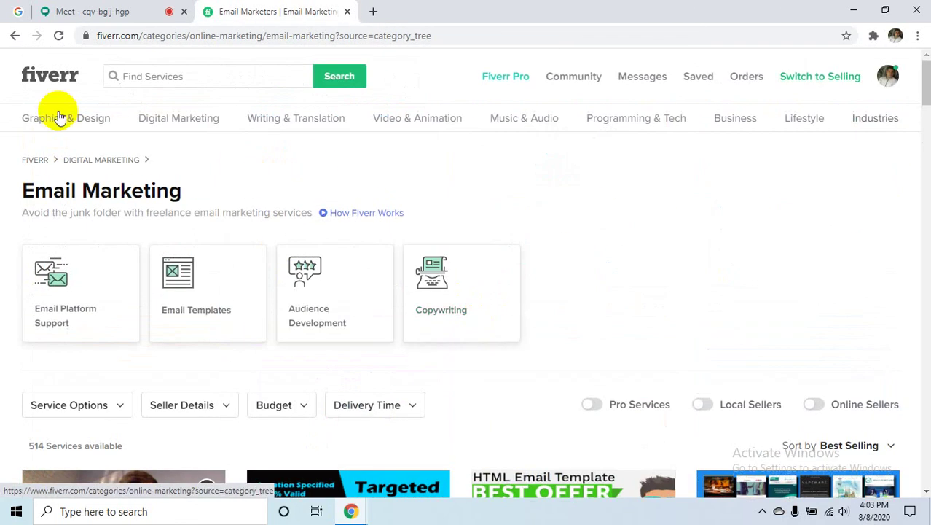
- Switch the account to seller mode and look over the Seller Dashboard
{"action": "left_click", "coordinate": [810, 77]}
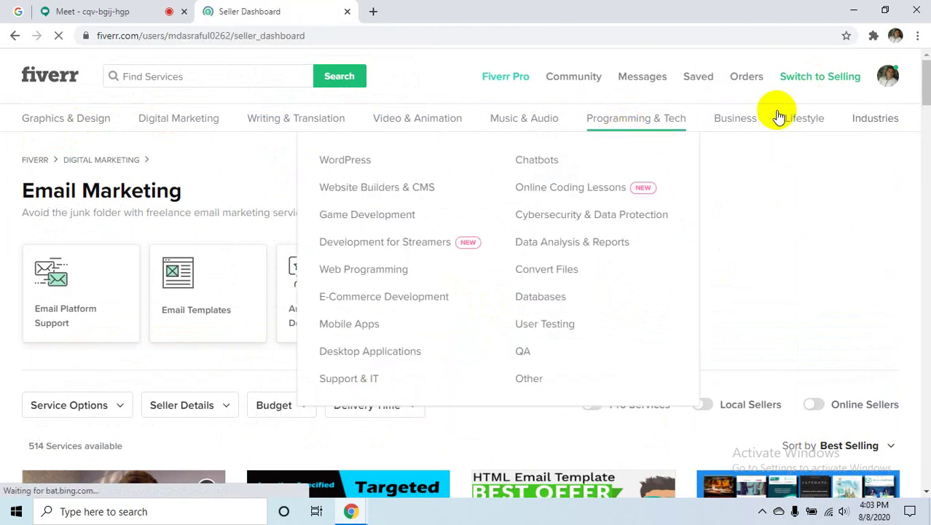
{"action": "scroll", "coordinate": [108, 177], "scroll_direction": "down", "scroll_amount": 3}
{"action": "scroll", "coordinate": [43, 255], "scroll_direction": "up", "scroll_amount": 3}
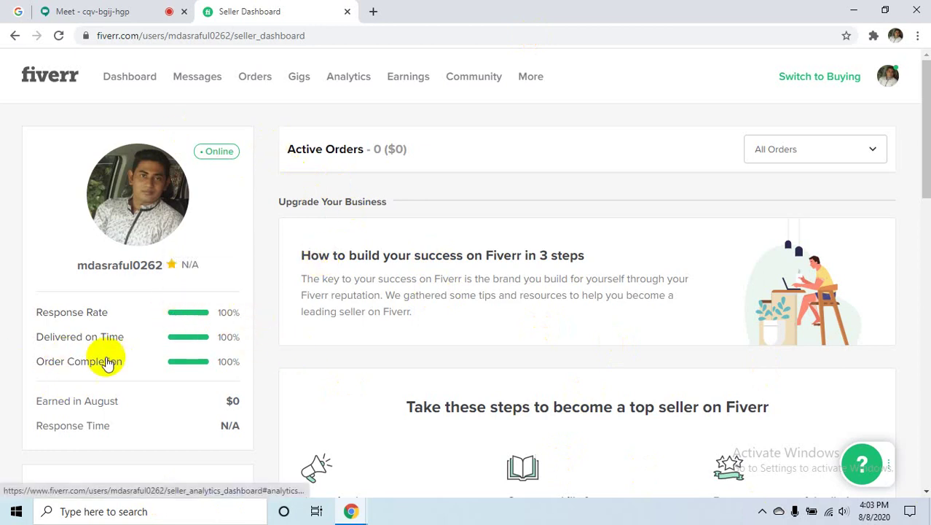
{"action": "mouse_move", "coordinate": [218, 345]}
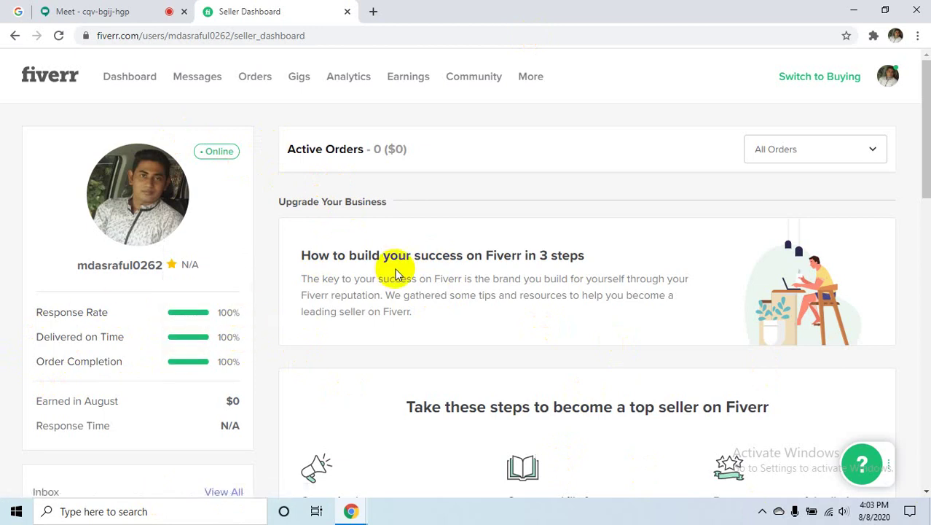
{"action": "mouse_move", "coordinate": [170, 333]}
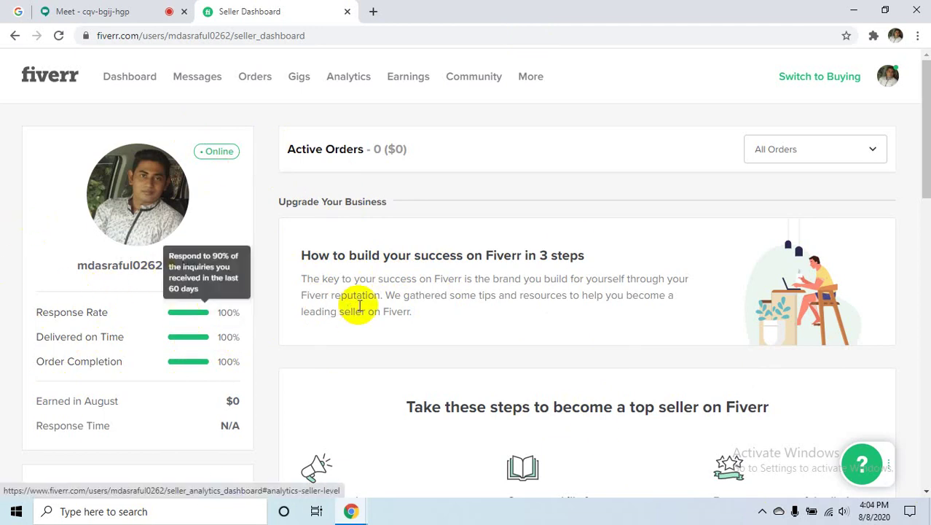
- Browse further down the dashboard, then return to the top and open the notifications dropdown
{"action": "scroll", "coordinate": [306, 362], "scroll_direction": "down", "scroll_amount": 2}
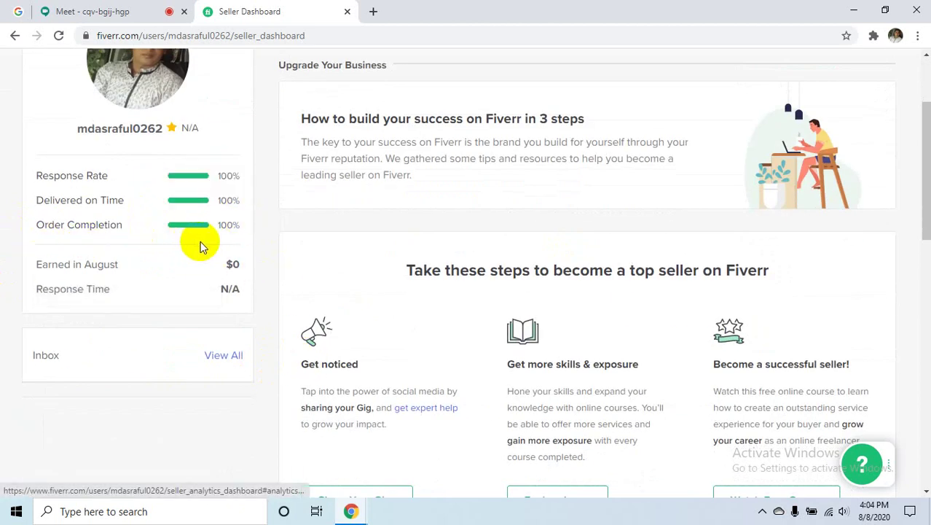
{"action": "mouse_move", "coordinate": [231, 216]}
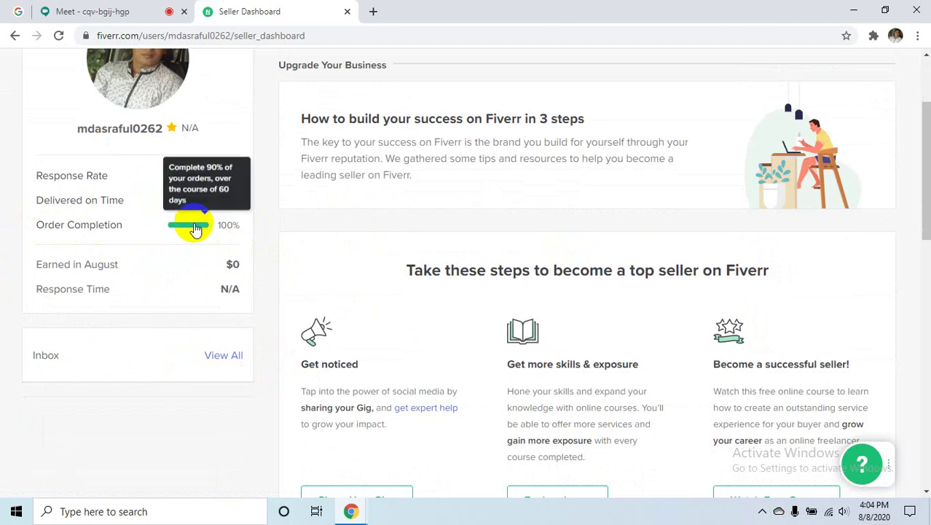
{"action": "mouse_move", "coordinate": [197, 169]}
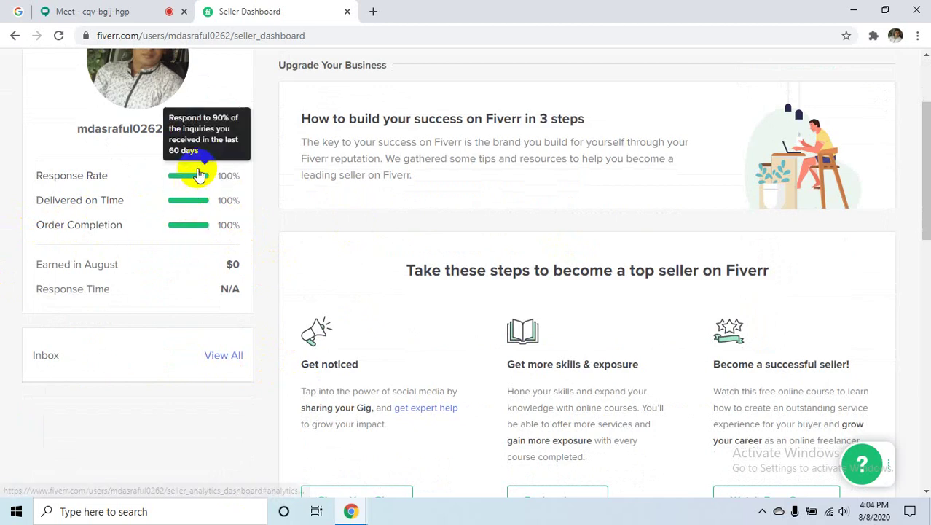
{"action": "mouse_move", "coordinate": [194, 204]}
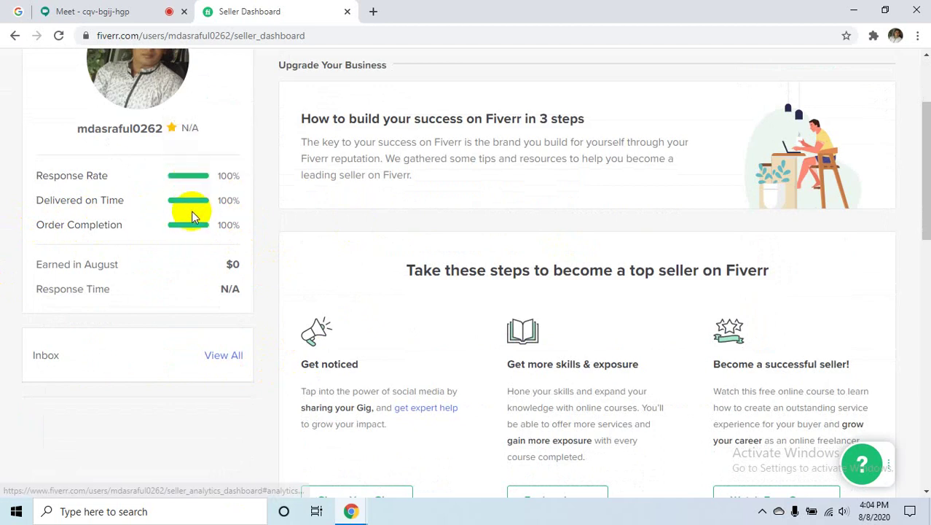
{"action": "mouse_move", "coordinate": [193, 227]}
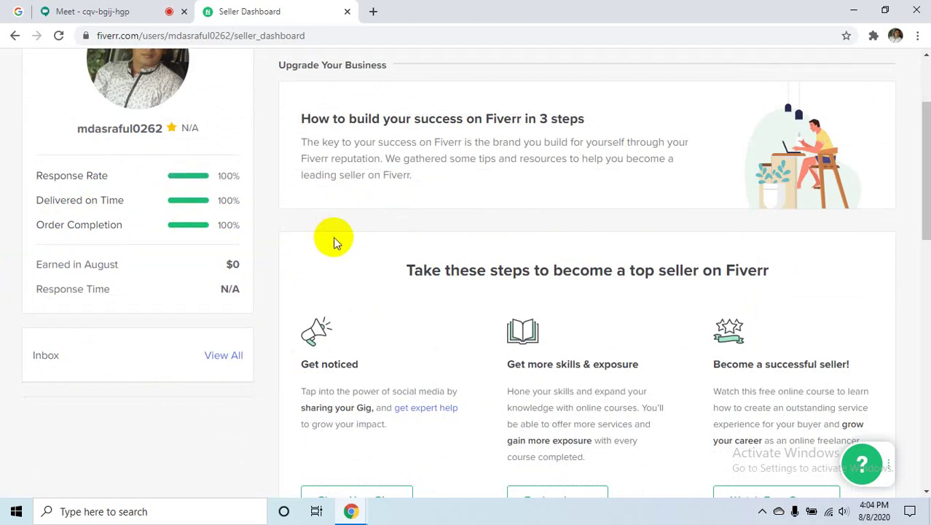
{"action": "scroll", "coordinate": [333, 243], "scroll_direction": "up", "scroll_amount": 2}
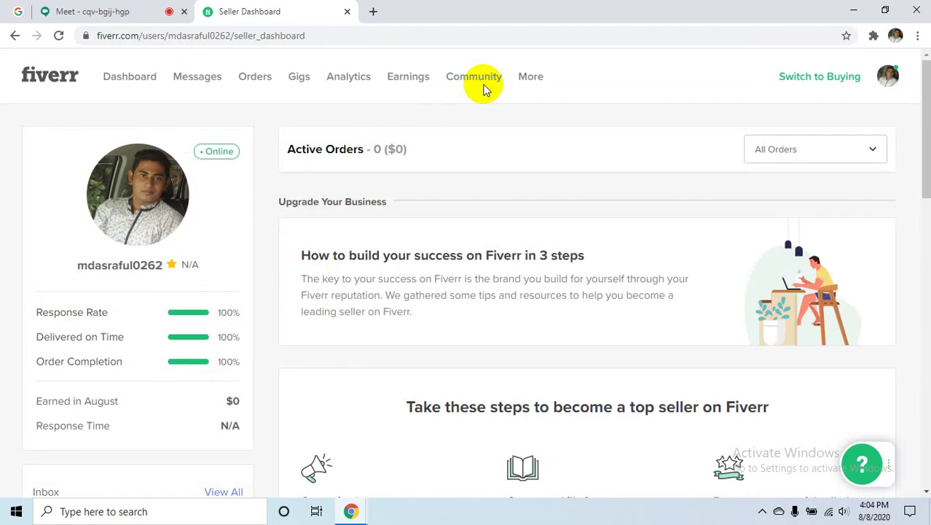
{"action": "left_click", "coordinate": [208, 79]}
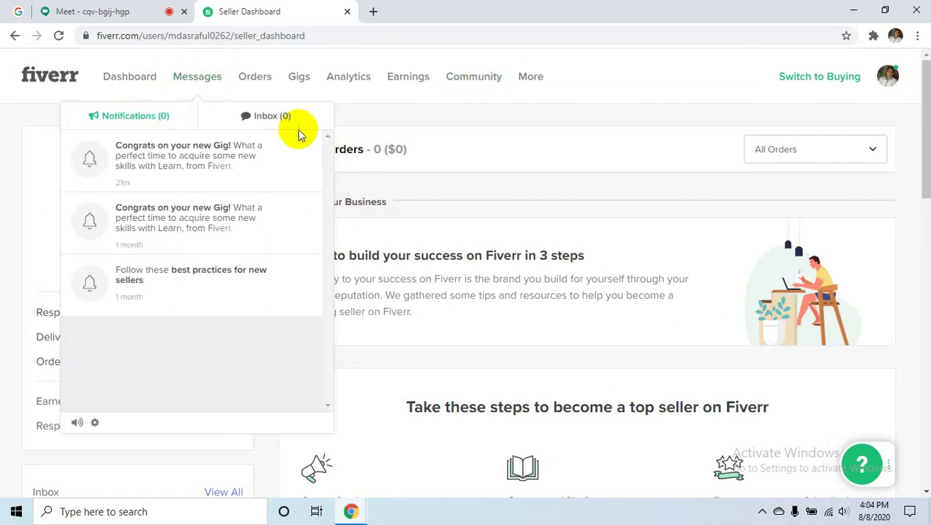
- In notification settings, toggle the notification sound off and back on, then return to the dashboard
{"action": "left_click", "coordinate": [93, 422]}
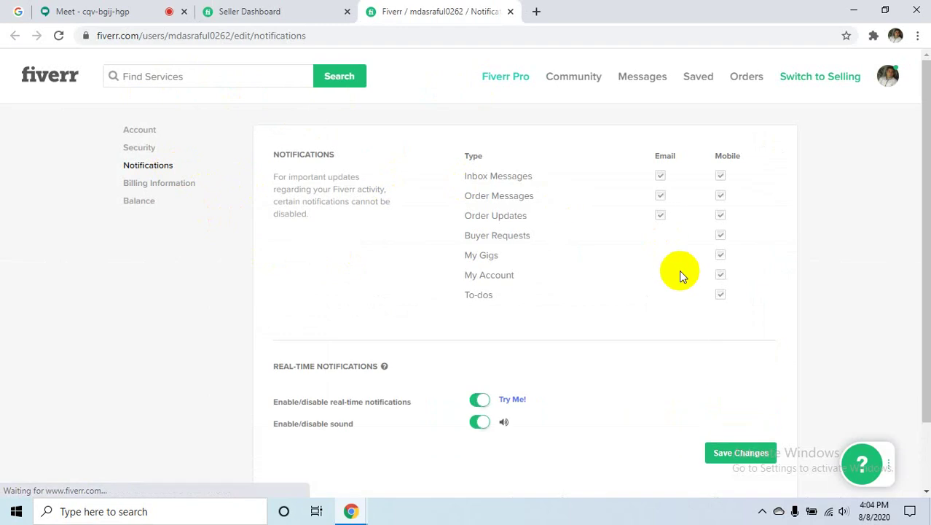
{"action": "scroll", "coordinate": [650, 295], "scroll_direction": "down", "scroll_amount": 2}
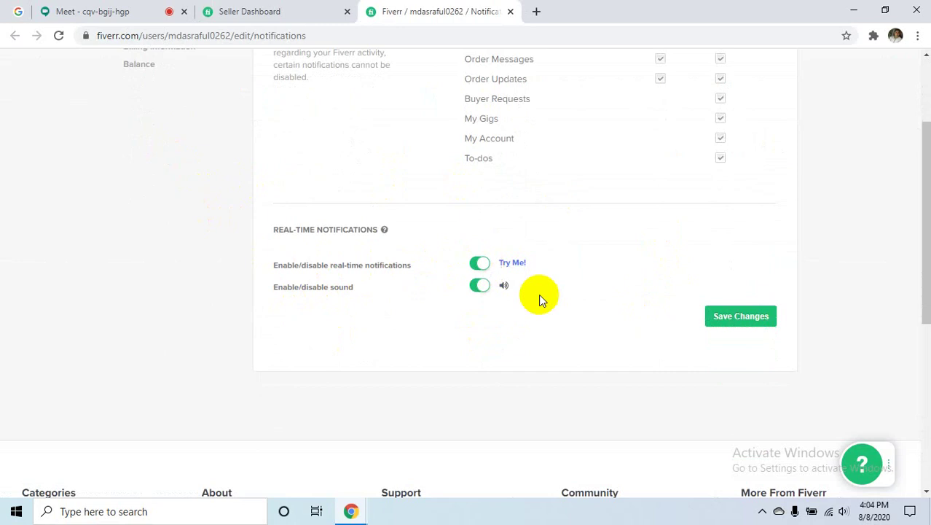
{"action": "left_click", "coordinate": [502, 286]}
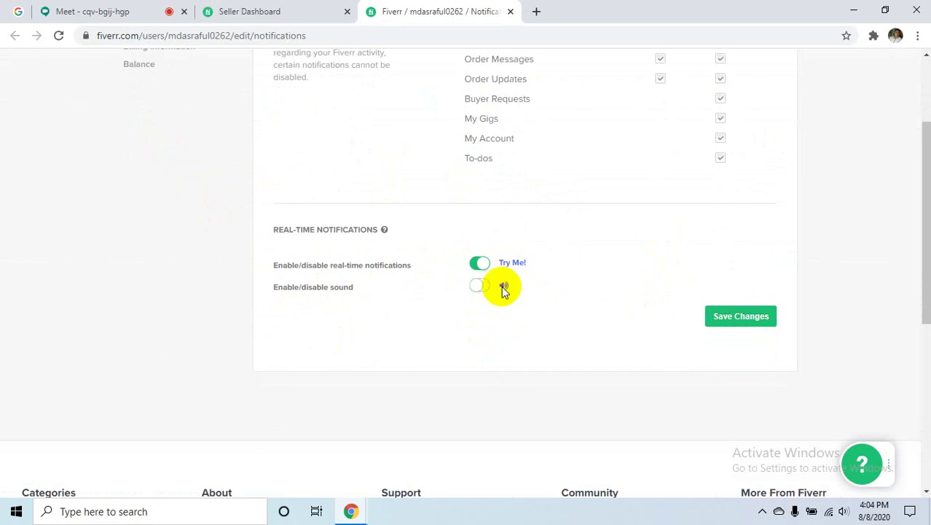
{"action": "left_click", "coordinate": [501, 286]}
{"action": "scroll", "coordinate": [592, 353], "scroll_direction": "down", "scroll_amount": 2}
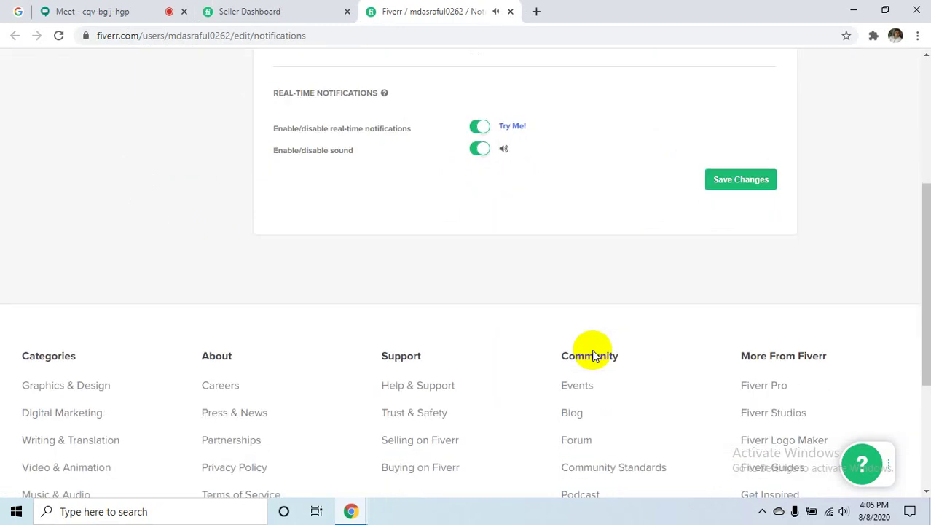
{"action": "scroll", "coordinate": [592, 354], "scroll_direction": "up", "scroll_amount": 3}
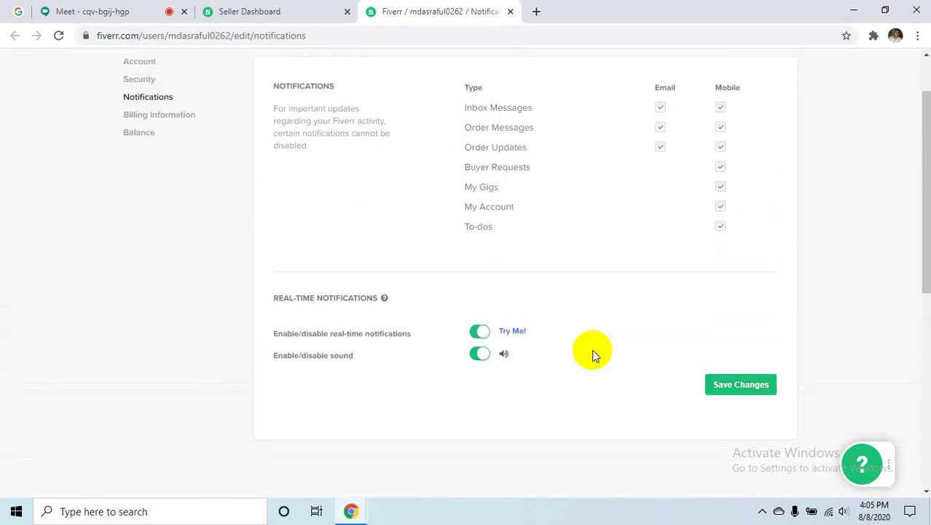
{"action": "scroll", "coordinate": [592, 354], "scroll_direction": "up", "scroll_amount": 1}
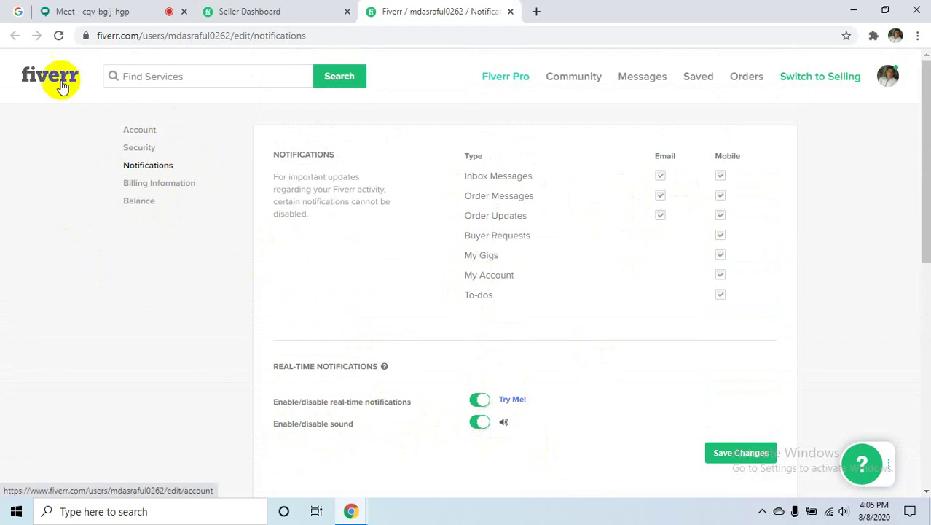
{"action": "left_click", "coordinate": [790, 76]}
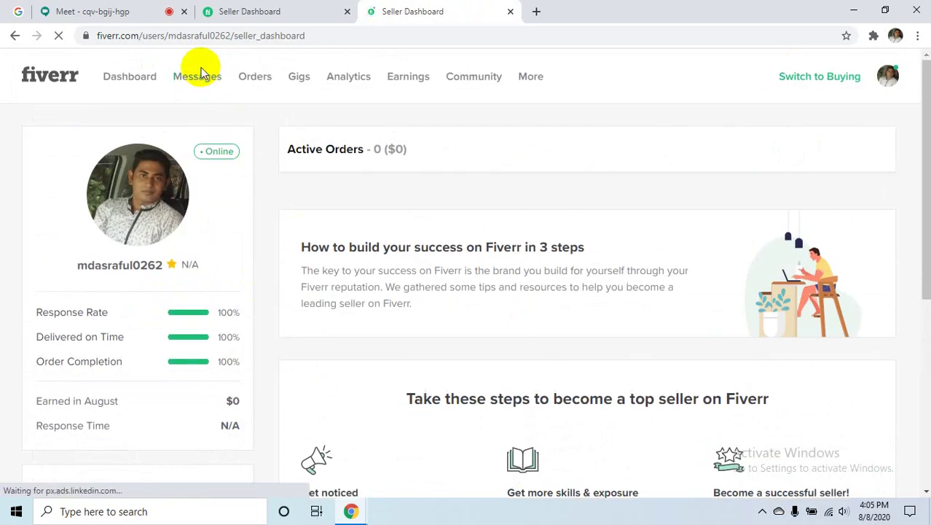
- Reopen the notifications list, mute and unmute sounds, and open notification settings in a new tab
{"action": "left_click", "coordinate": [198, 76]}
{"action": "scroll", "coordinate": [313, 320], "scroll_direction": "down", "scroll_amount": 3}
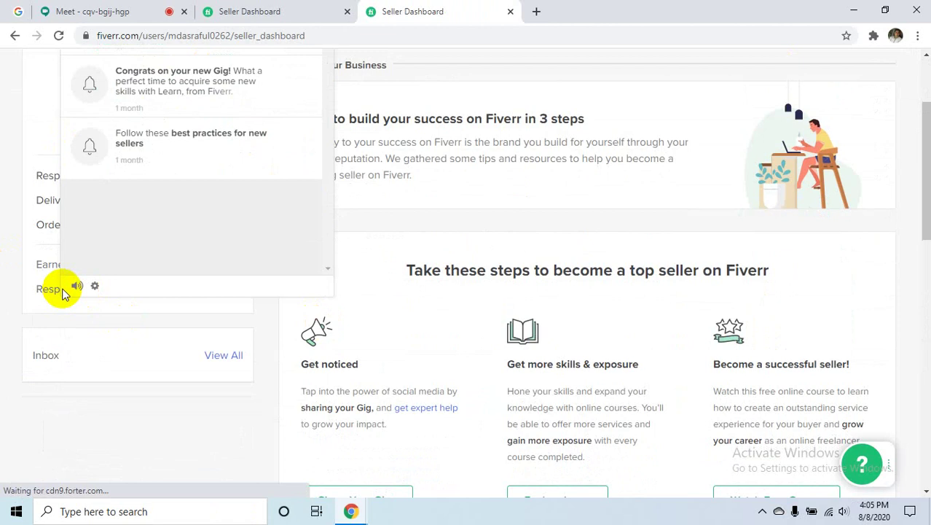
{"action": "left_click", "coordinate": [77, 287]}
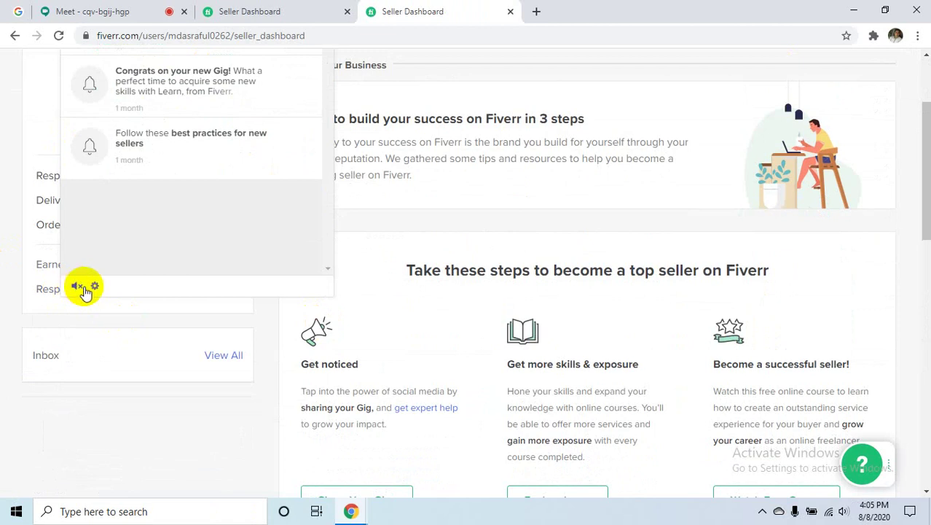
{"action": "left_click", "coordinate": [77, 287]}
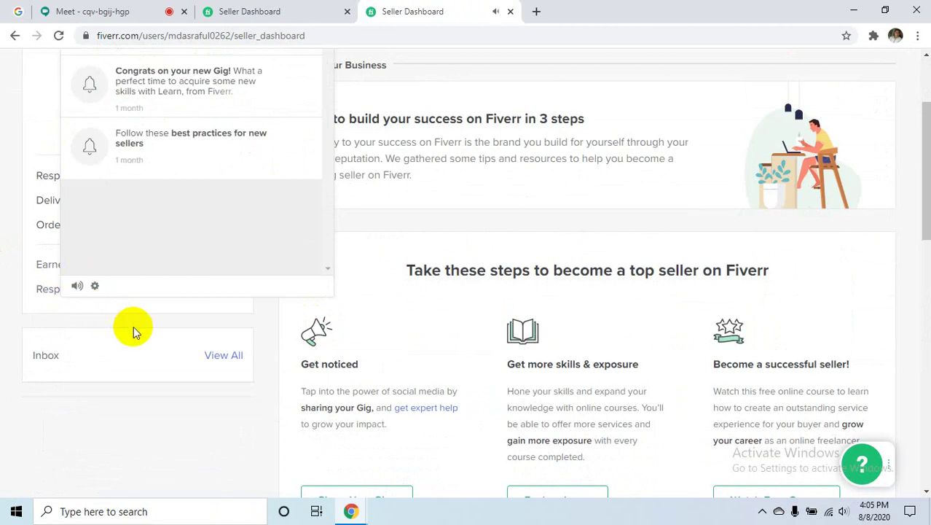
{"action": "left_click", "coordinate": [95, 287]}
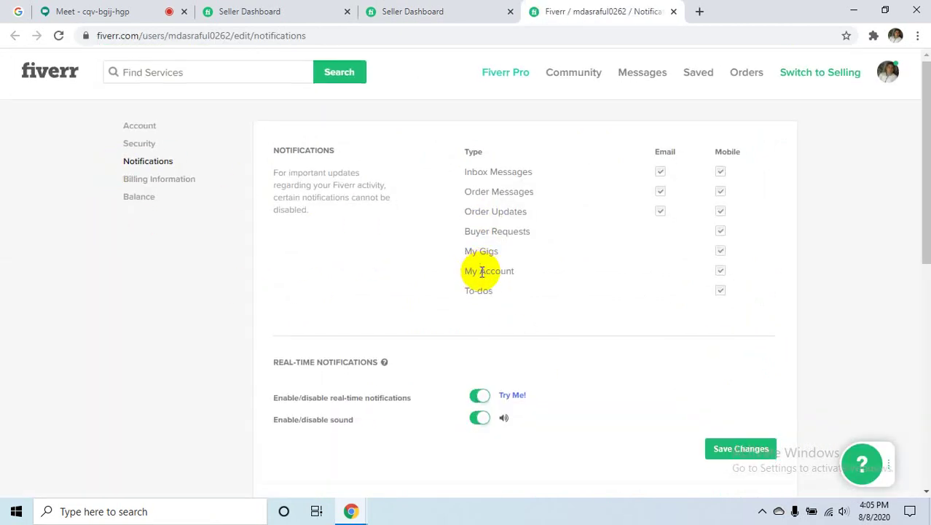
- Toggle the notification sound off and on again, keep real-time notifications enabled, and save the settings
{"action": "scroll", "coordinate": [644, 128], "scroll_direction": "down", "scroll_amount": 1}
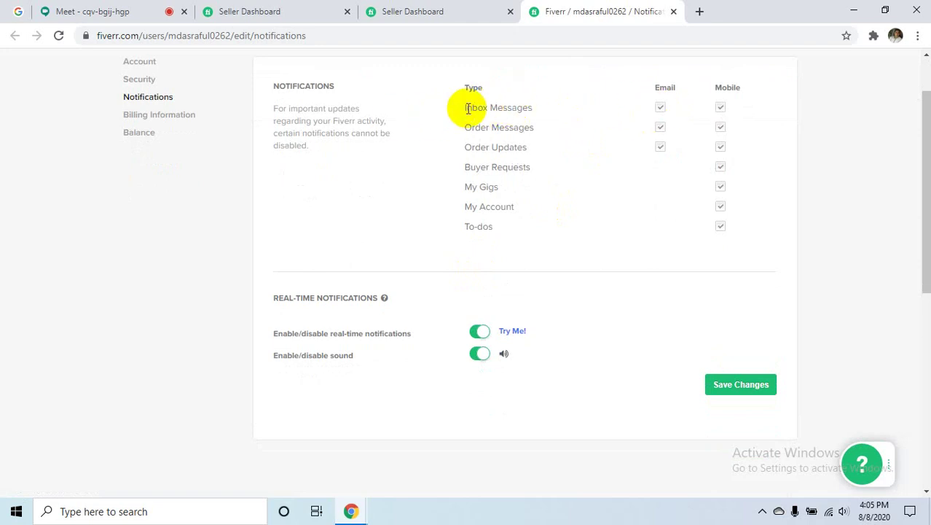
{"action": "left_click_drag", "start_coordinate": [466, 108], "coordinate": [559, 110]}
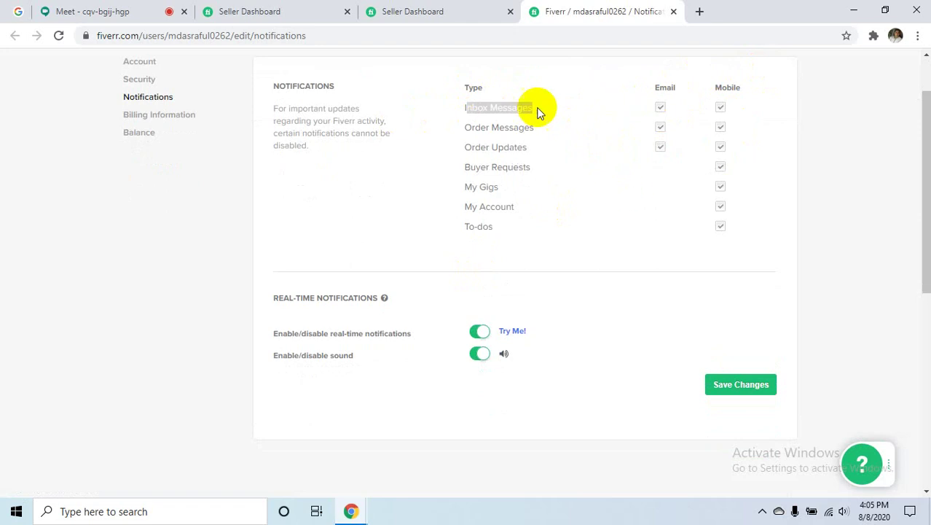
{"action": "left_click", "coordinate": [558, 162]}
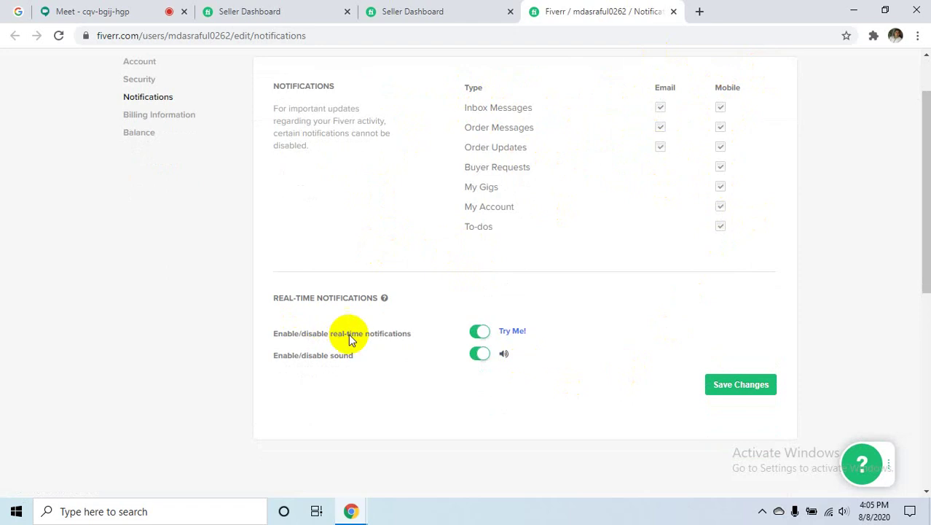
{"action": "left_click", "coordinate": [479, 353]}
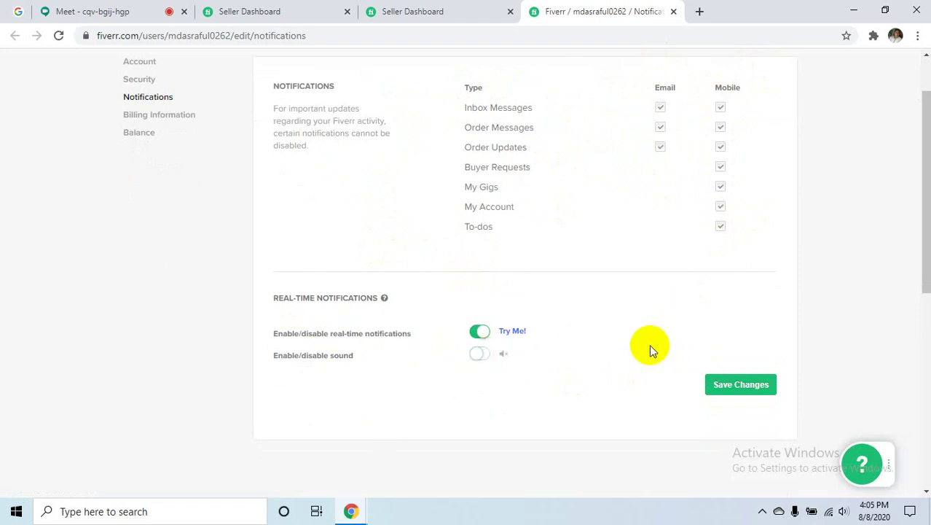
{"action": "left_click", "coordinate": [478, 356]}
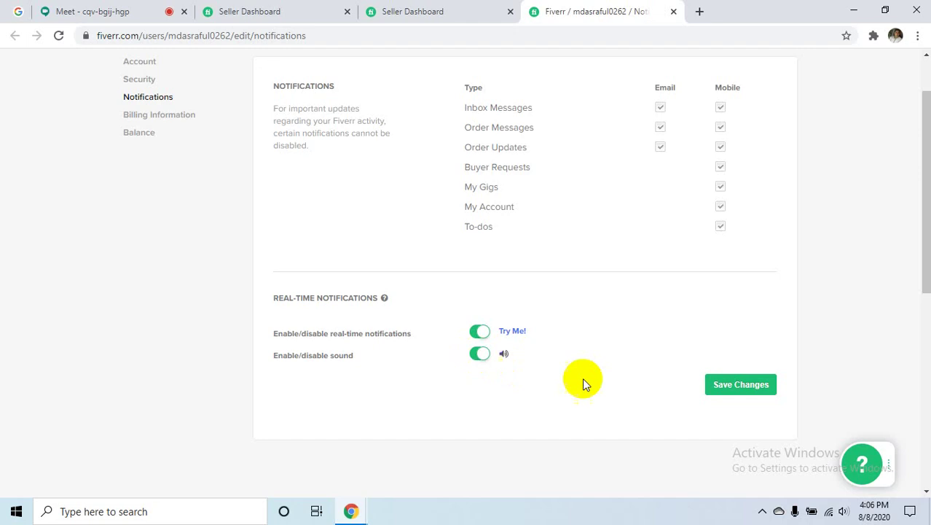
{"action": "left_click", "coordinate": [732, 384]}
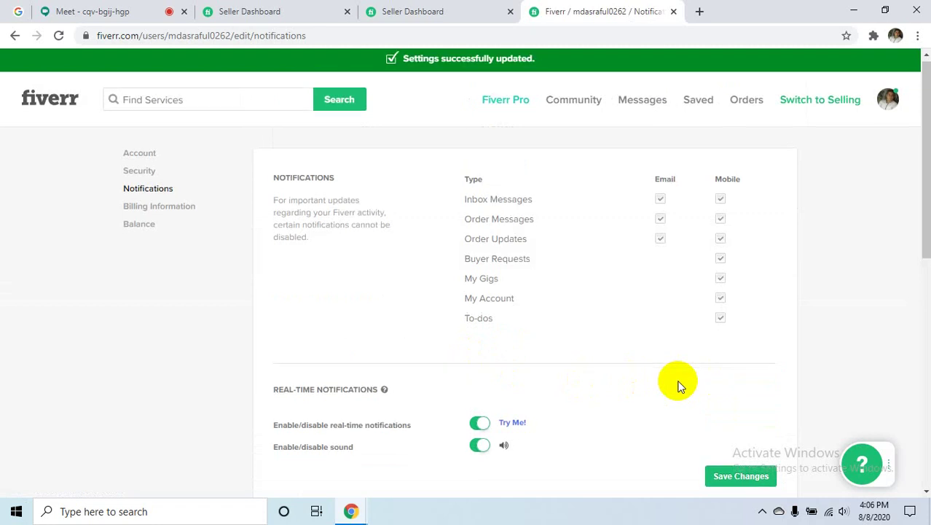
{"action": "scroll", "coordinate": [772, 236], "scroll_direction": "down", "scroll_amount": 3}
{"action": "left_click", "coordinate": [734, 212]}
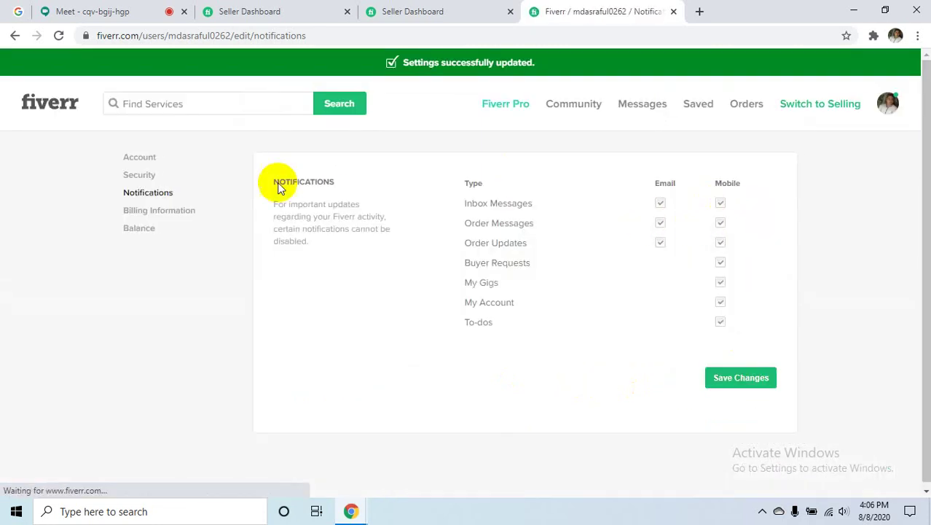
- Return to the Seller Dashboard via the fiverr logo and scroll down
{"action": "left_click", "coordinate": [54, 101]}
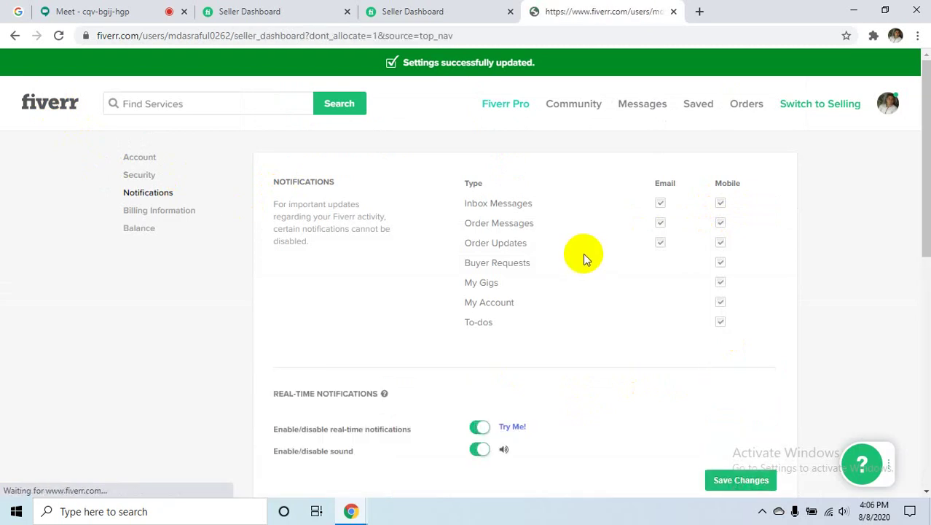
{"action": "scroll", "coordinate": [214, 268], "scroll_direction": "down", "scroll_amount": 1}
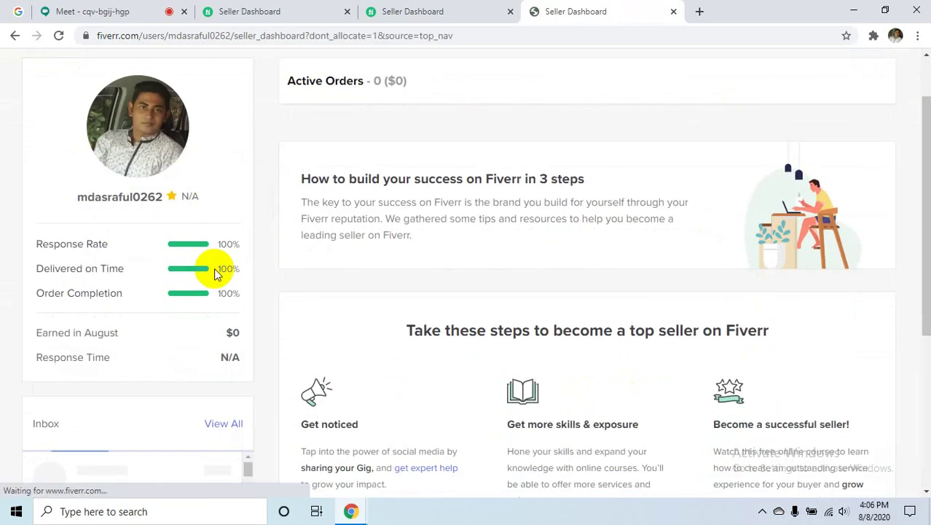
{"action": "mouse_move", "coordinate": [215, 268]}
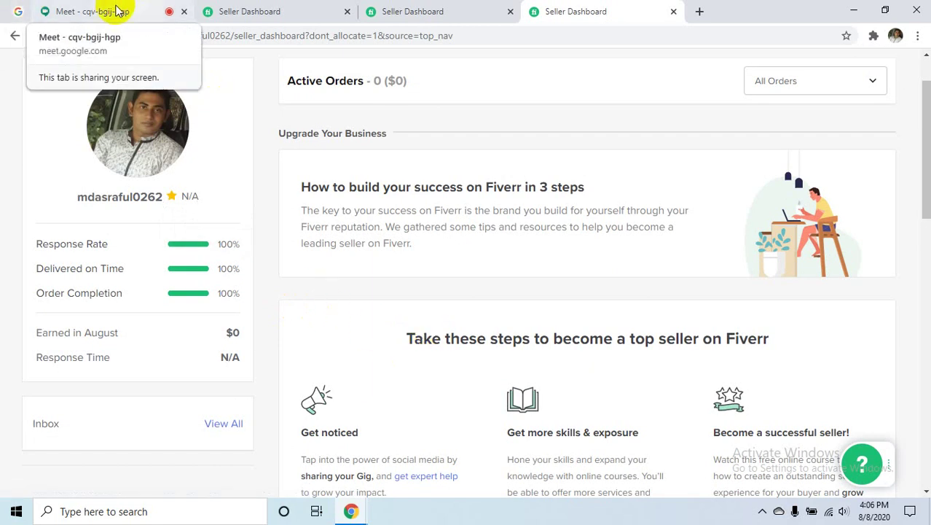
- In Google Meet, stop presenting the screen and open the meeting chat
{"action": "left_click", "coordinate": [91, 15]}
{"action": "left_click", "coordinate": [394, 317]}
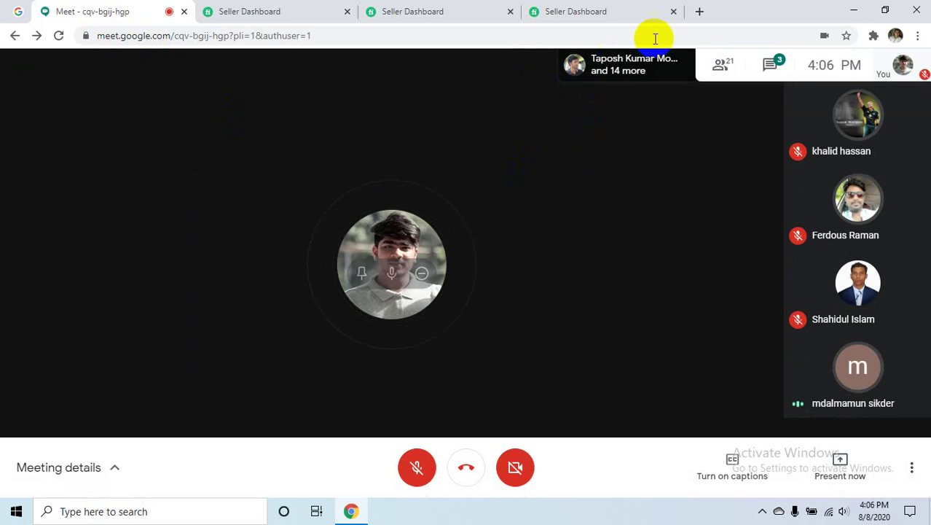
{"action": "left_click", "coordinate": [700, 11]}
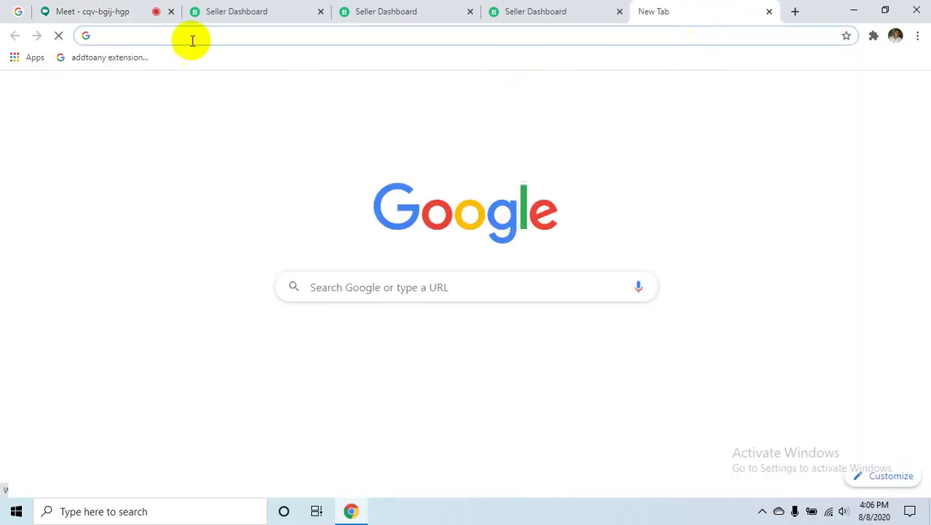
{"action": "left_click", "coordinate": [124, 11]}
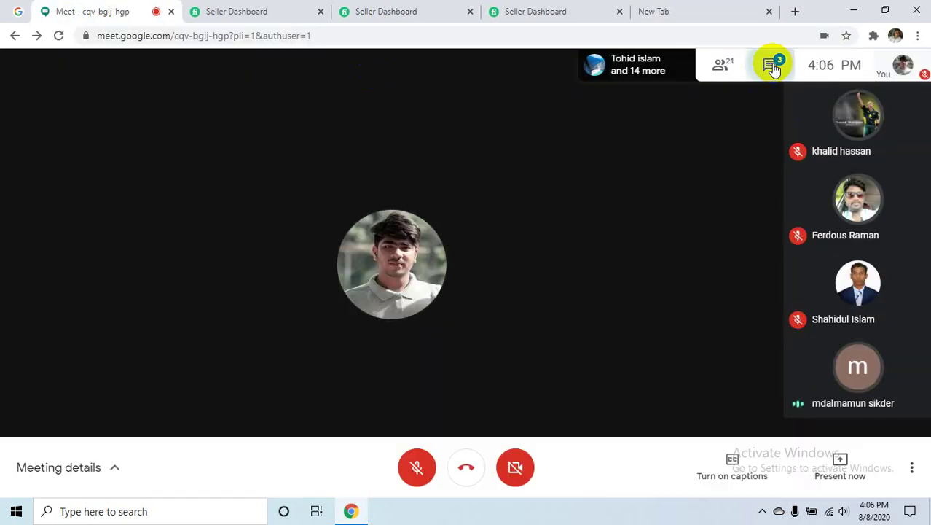
{"action": "left_click", "coordinate": [770, 64]}
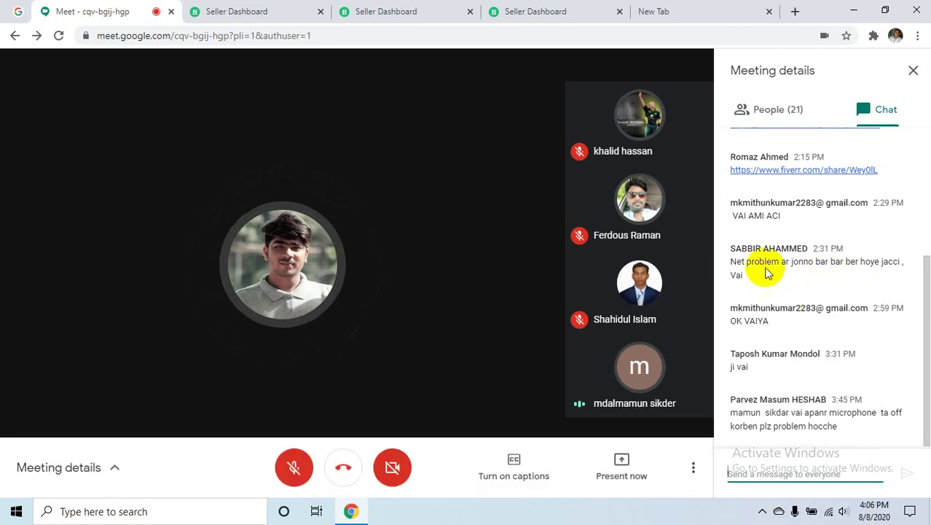
- Keep the mic muted, present the entire screen, hide the sharing notice, and return to Fiverr
{"action": "left_click", "coordinate": [296, 467]}
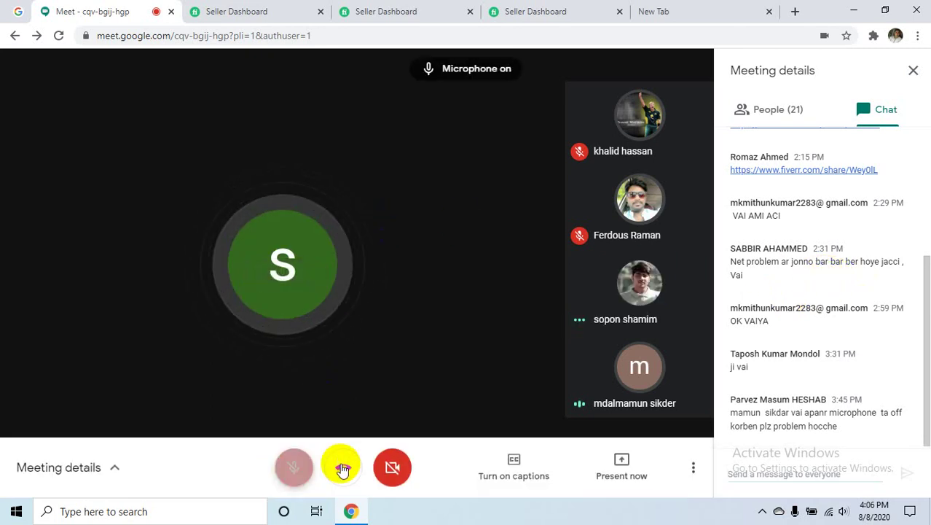
{"action": "left_click", "coordinate": [294, 467]}
{"action": "left_click", "coordinate": [622, 467]}
{"action": "left_click", "coordinate": [587, 349]}
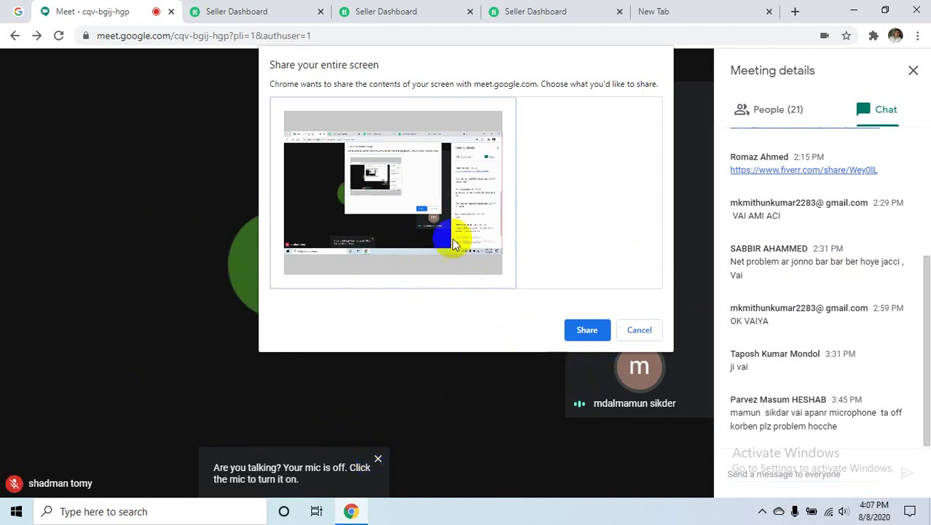
{"action": "left_click", "coordinate": [585, 330]}
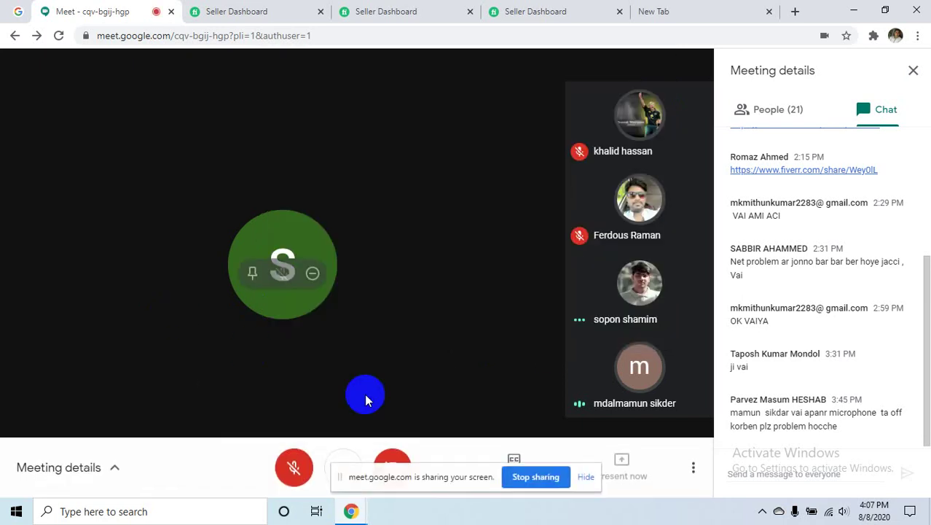
{"action": "left_click", "coordinate": [586, 477]}
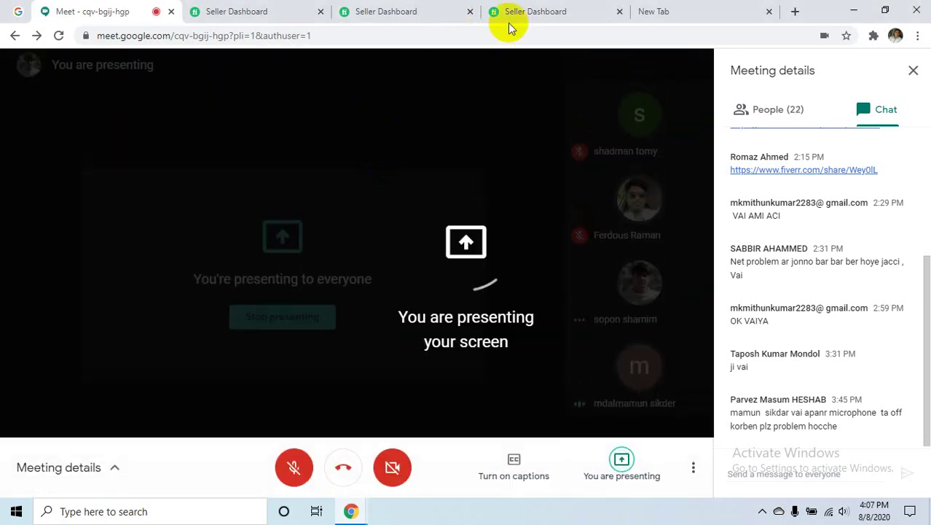
{"action": "left_click", "coordinate": [536, 11]}
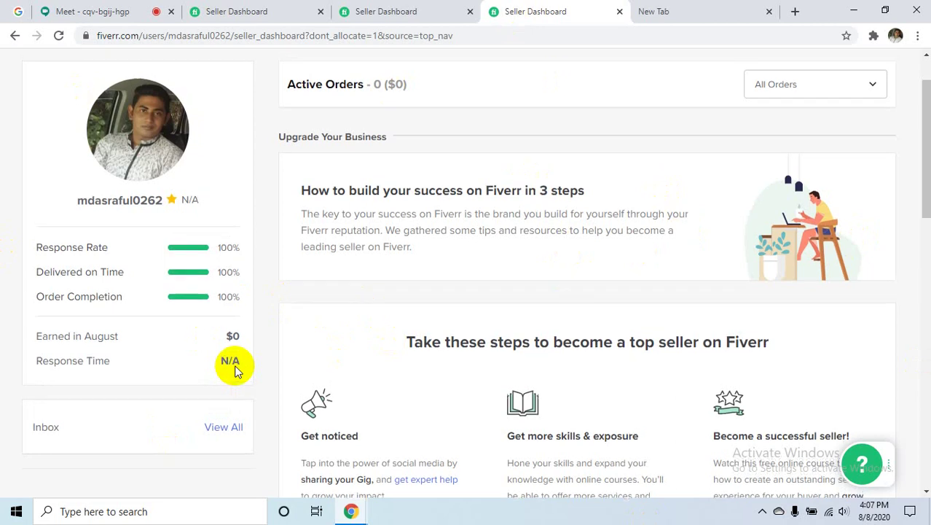
- Scroll up the Seller Dashboard toward the top navigation bar
{"action": "scroll", "coordinate": [233, 368], "scroll_direction": "up", "scroll_amount": 1}
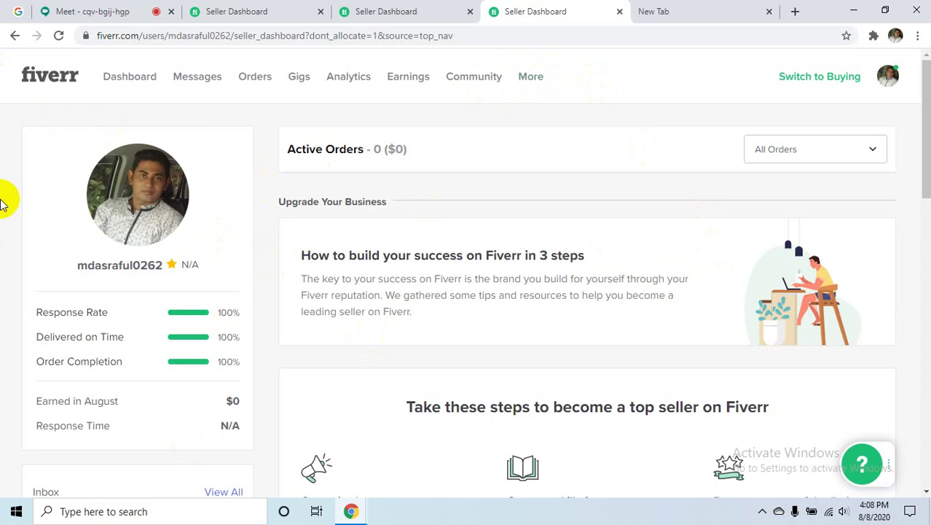
- Choose Buyer Requests from the More menu and close the empty new browser tab
{"action": "mouse_move", "coordinate": [533, 83]}
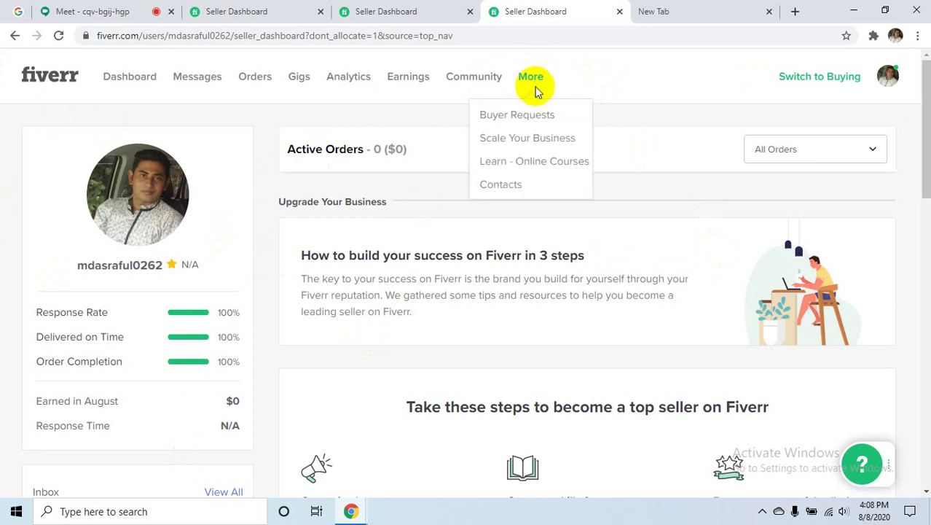
{"action": "left_click", "coordinate": [536, 117]}
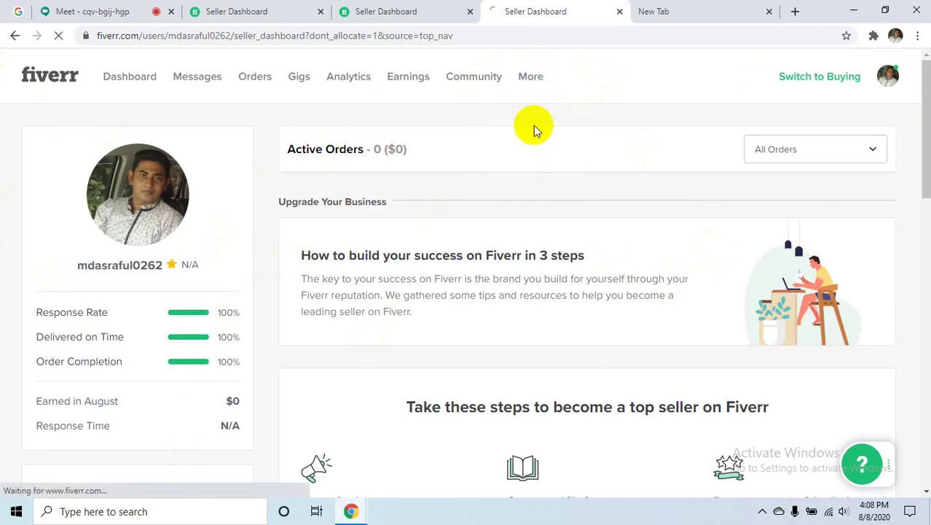
{"action": "left_click", "coordinate": [767, 11]}
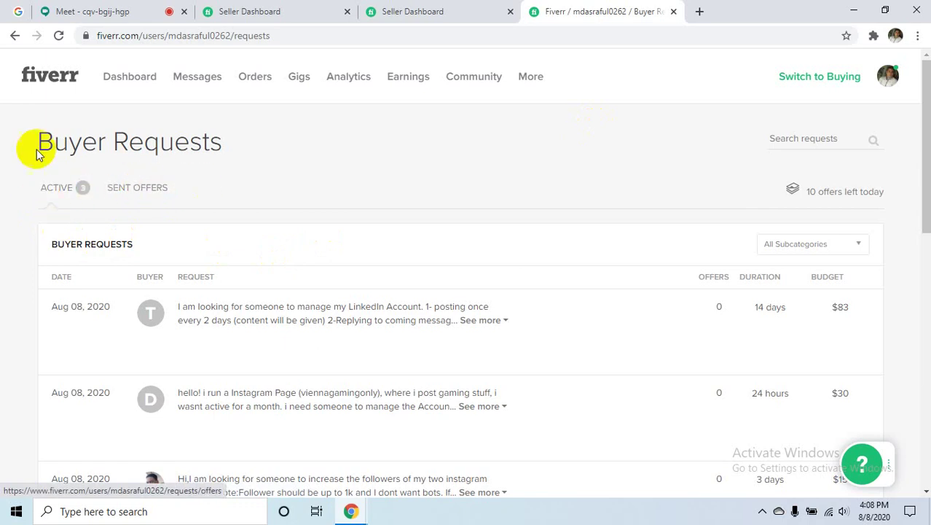
{"action": "left_click_drag", "start_coordinate": [234, 146], "coordinate": [49, 142]}
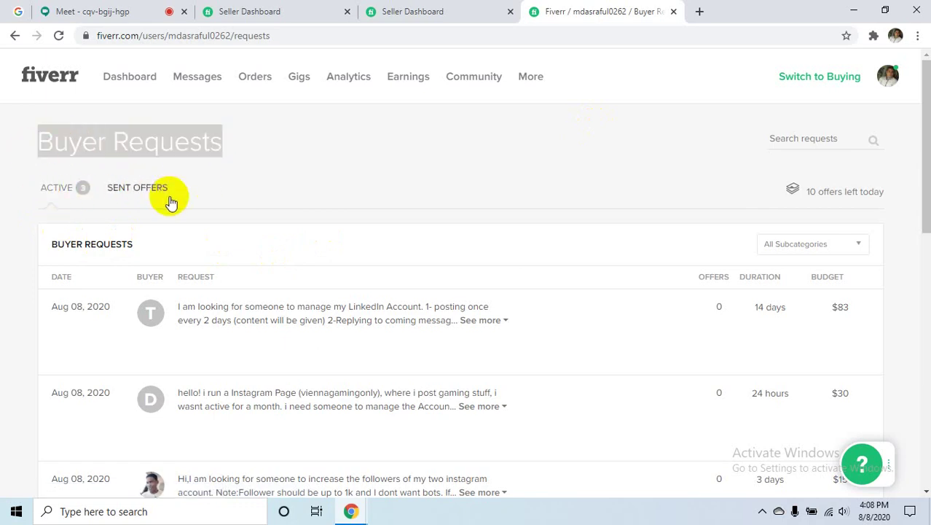
{"action": "left_click", "coordinate": [517, 151]}
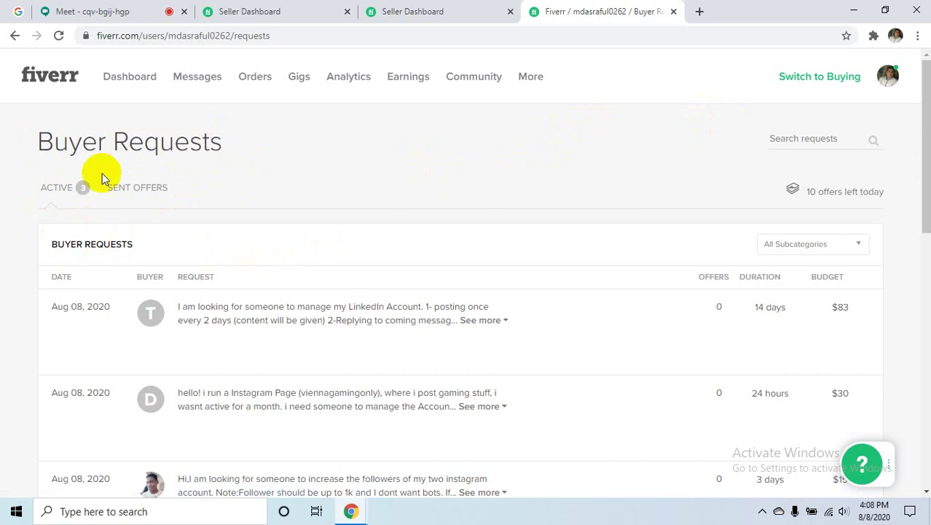
- Scroll through the three active requests budgeted $83, $30 and $15
{"action": "mouse_move", "coordinate": [399, 336]}
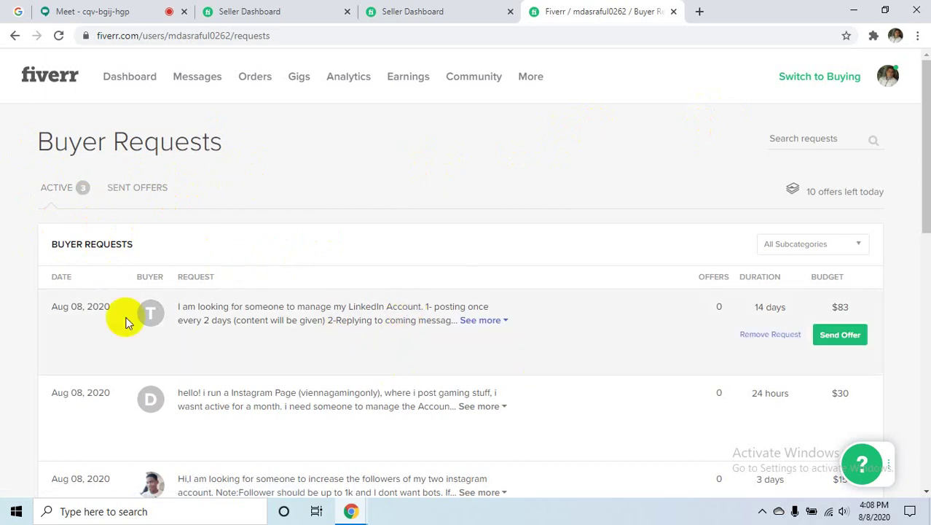
{"action": "scroll", "coordinate": [451, 229], "scroll_direction": "down", "scroll_amount": 6}
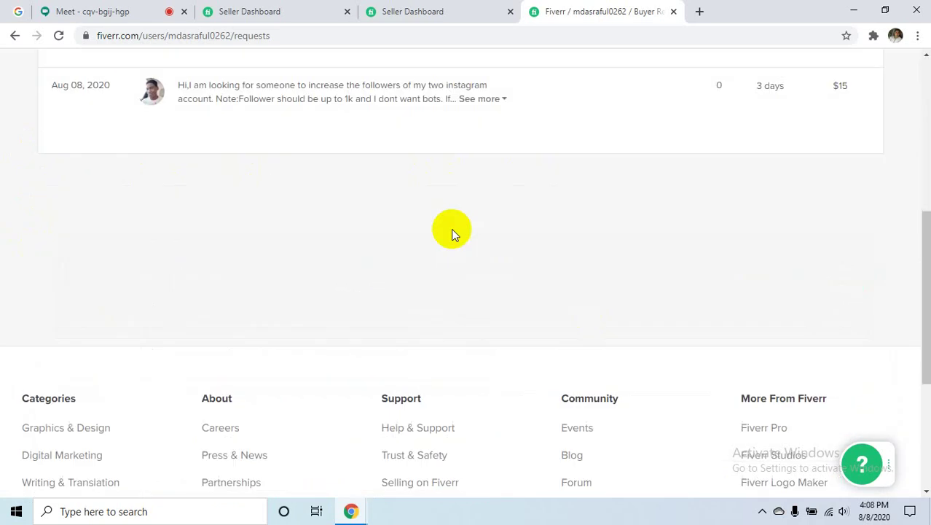
{"action": "scroll", "coordinate": [527, 257], "scroll_direction": "up", "scroll_amount": 5}
{"action": "scroll", "coordinate": [73, 120], "scroll_direction": "up", "scroll_amount": 2}
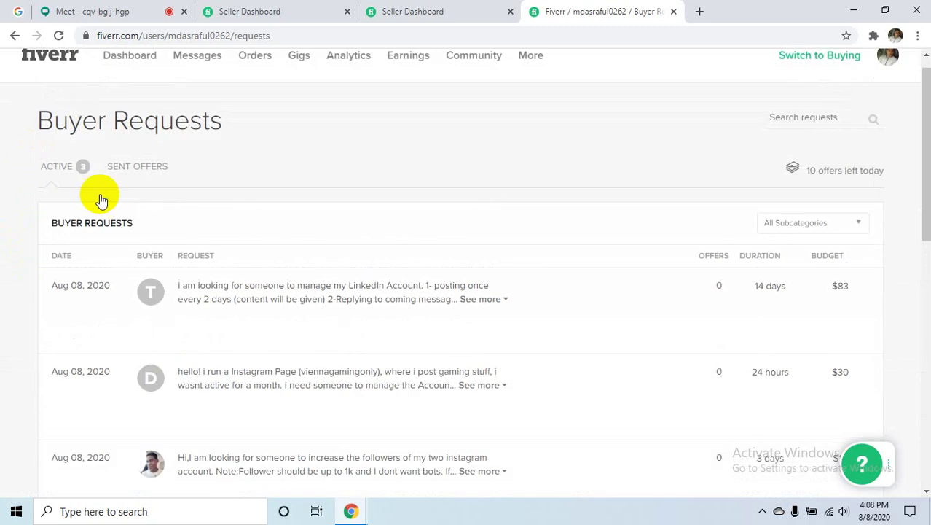
{"action": "scroll", "coordinate": [366, 330], "scroll_direction": "down", "scroll_amount": 1}
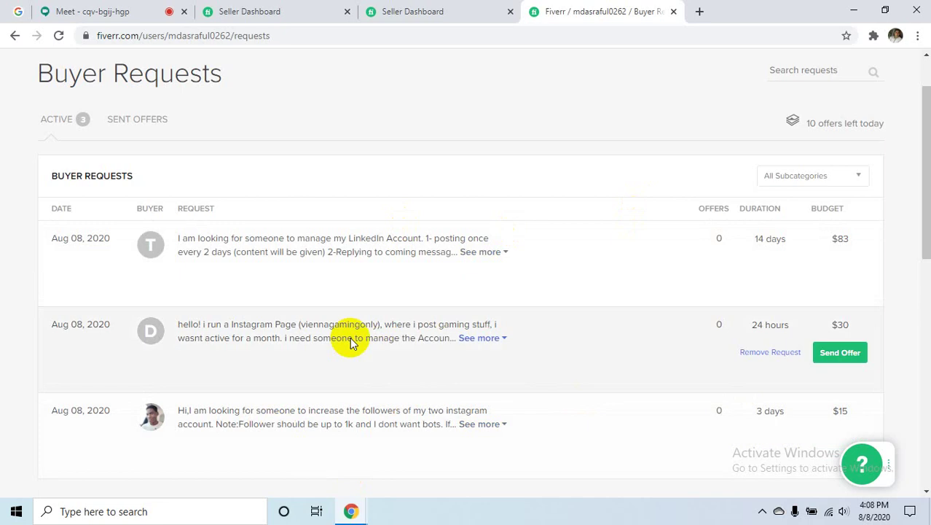
{"action": "scroll", "coordinate": [408, 295], "scroll_direction": "up", "scroll_amount": 1}
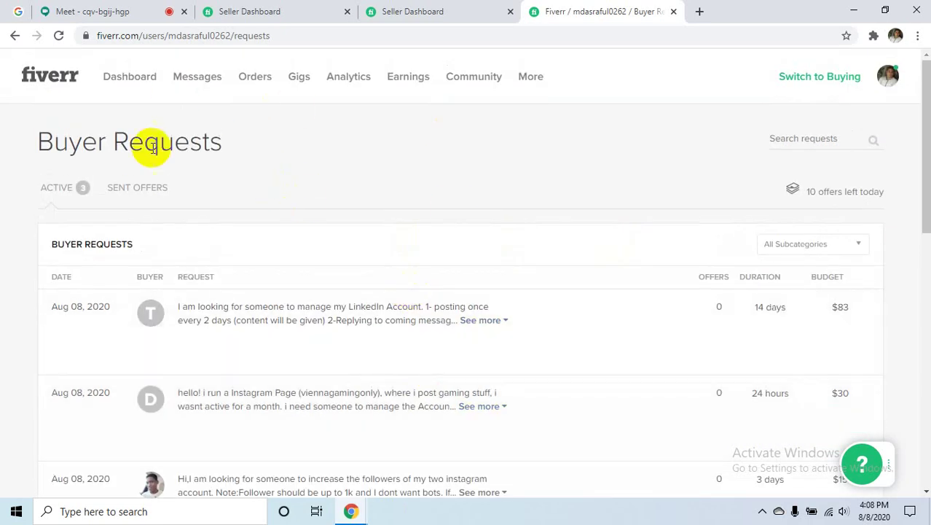
{"action": "scroll", "coordinate": [479, 307], "scroll_direction": "down", "scroll_amount": 1}
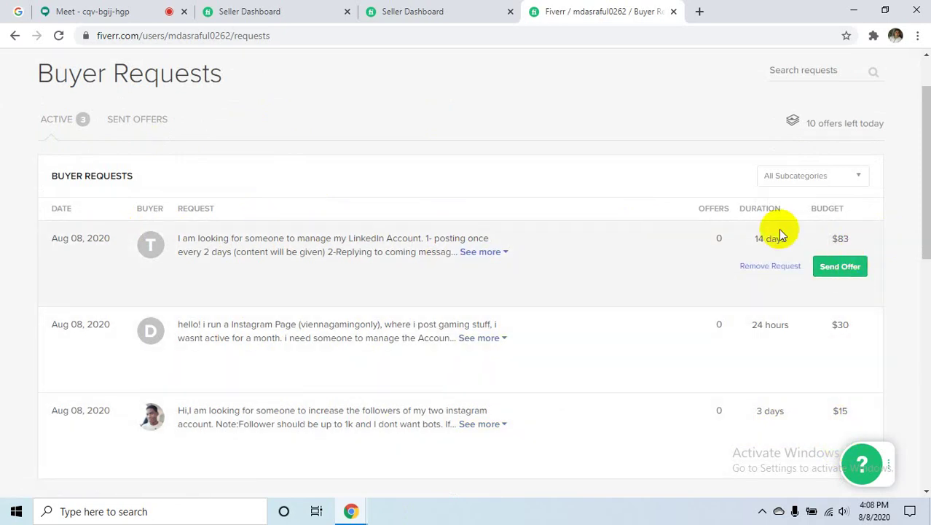
{"action": "scroll", "coordinate": [607, 267], "scroll_direction": "up", "scroll_amount": 2}
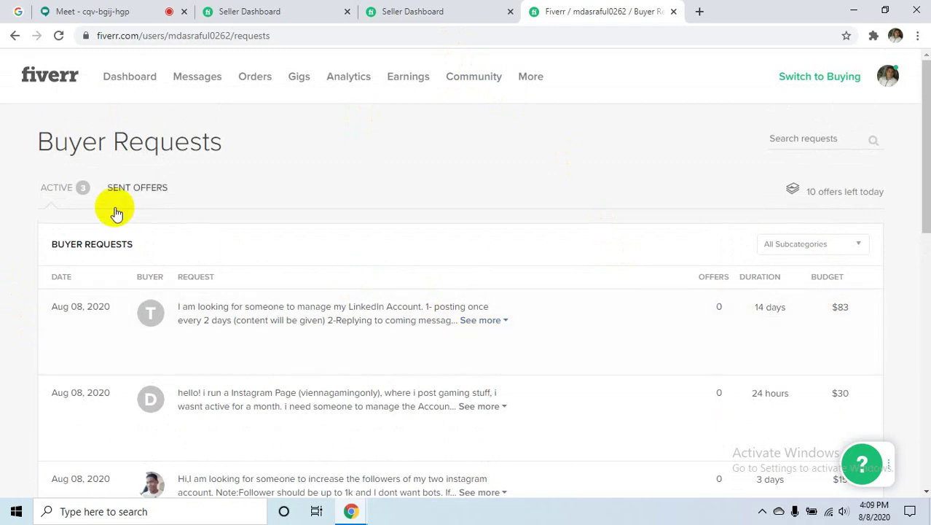
- Preview the gigs available for an offer on the LinkedIn request, then dismiss the Select a Gig dialog
{"action": "left_click", "coordinate": [58, 188]}
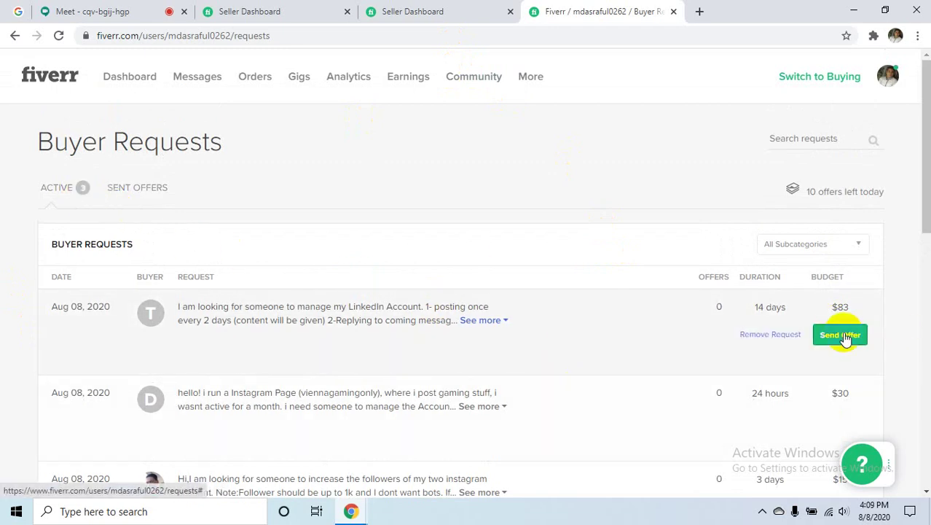
{"action": "left_click", "coordinate": [843, 337]}
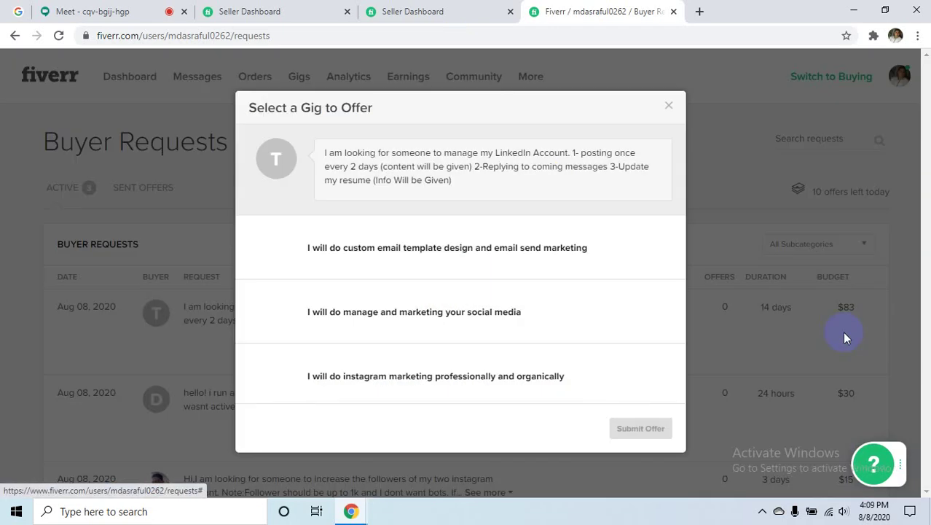
{"action": "left_click", "coordinate": [669, 105]}
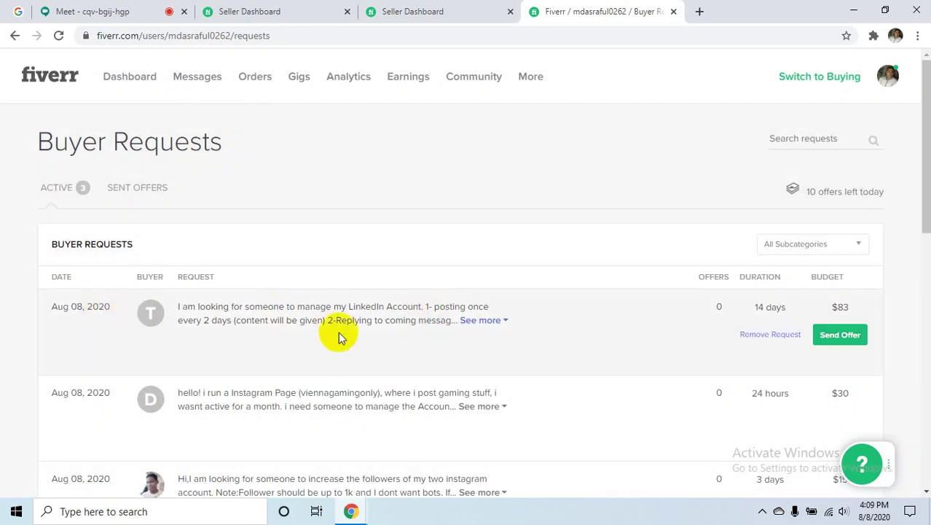
- Expand the LinkedIn request's full description and highlight its $83 budget and 14-day duration
{"action": "left_click", "coordinate": [489, 321]}
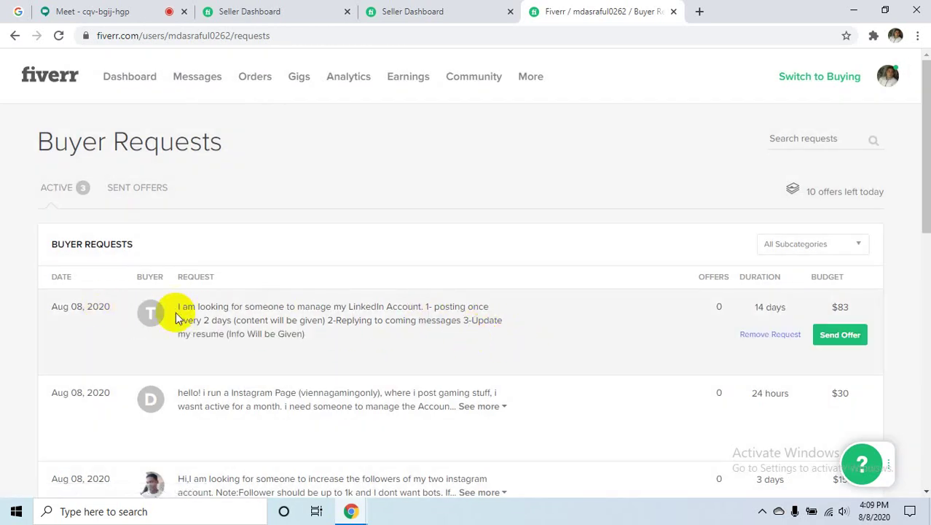
{"action": "left_click_drag", "start_coordinate": [178, 307], "coordinate": [306, 333]}
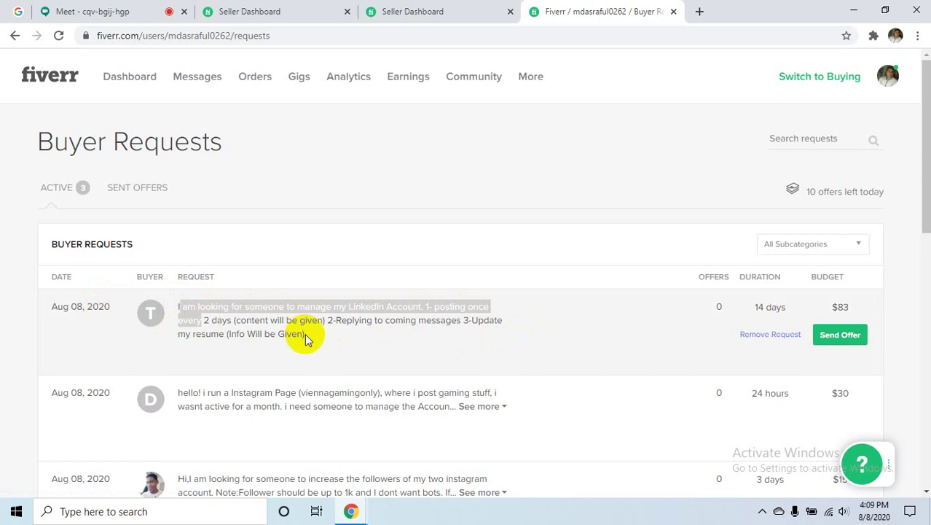
{"action": "left_click", "coordinate": [237, 322]}
{"action": "triple_click", "coordinate": [237, 322]}
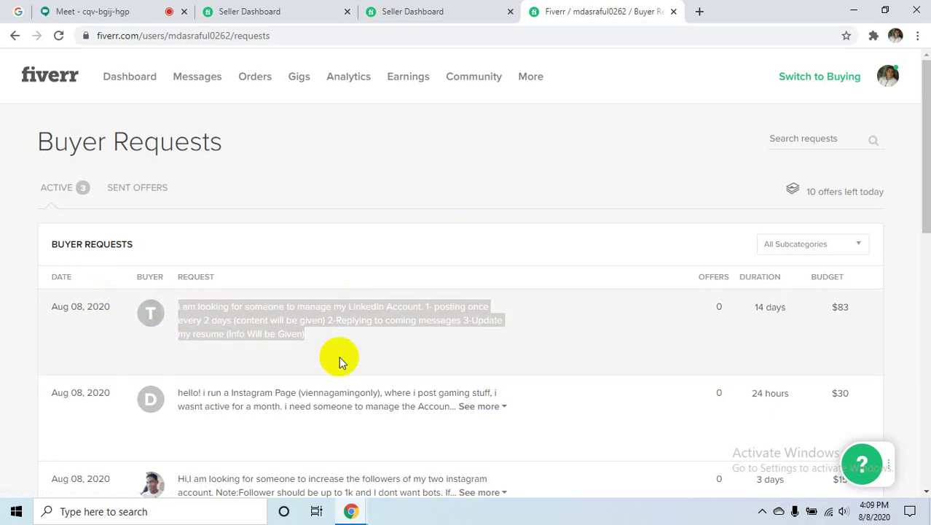
{"action": "left_click", "coordinate": [508, 181]}
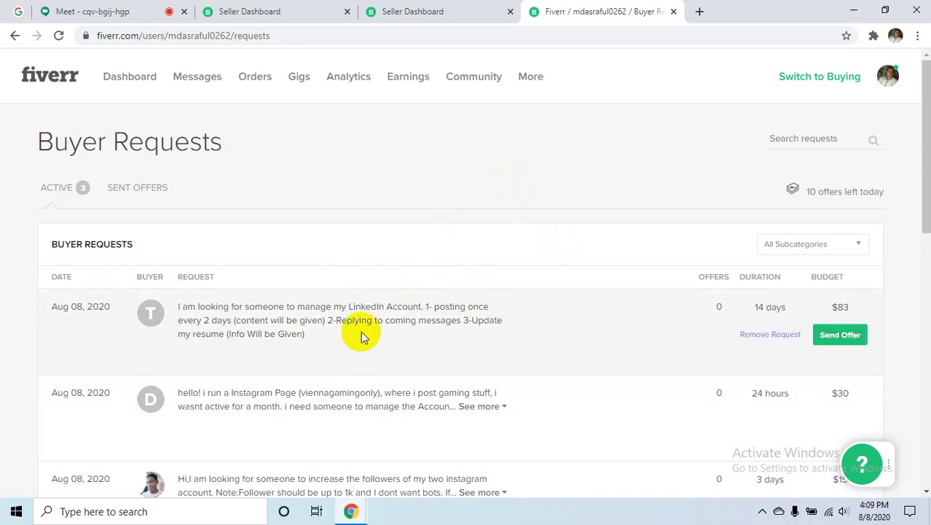
{"action": "double_click", "coordinate": [845, 309]}
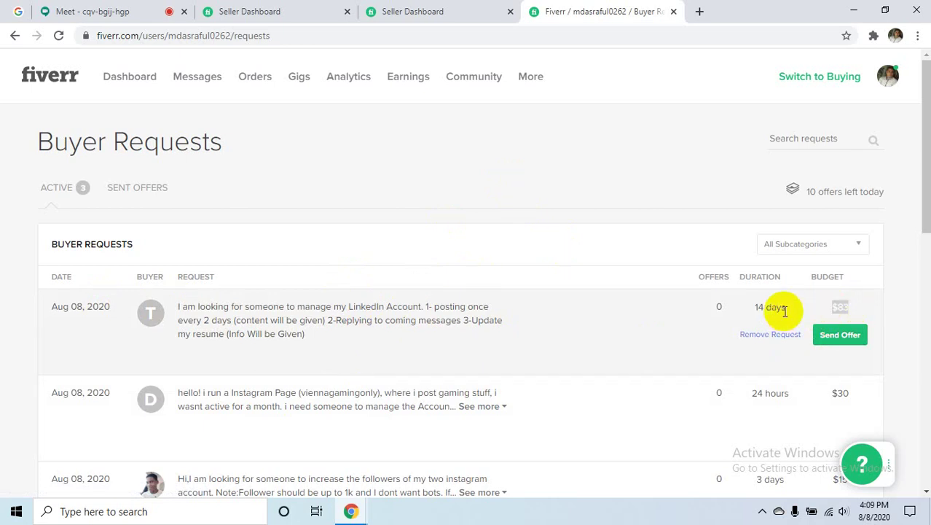
{"action": "left_click_drag", "start_coordinate": [784, 311], "coordinate": [747, 310]}
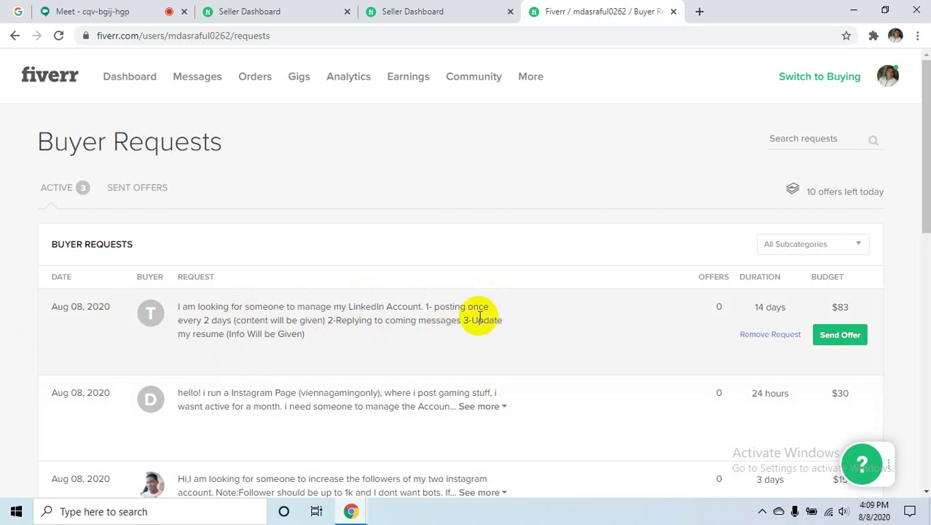
- Open the Gigs page in a new tab and scroll down toward Active Gigs
{"action": "middle_click", "coordinate": [295, 77]}
{"action": "left_click", "coordinate": [690, 10]}
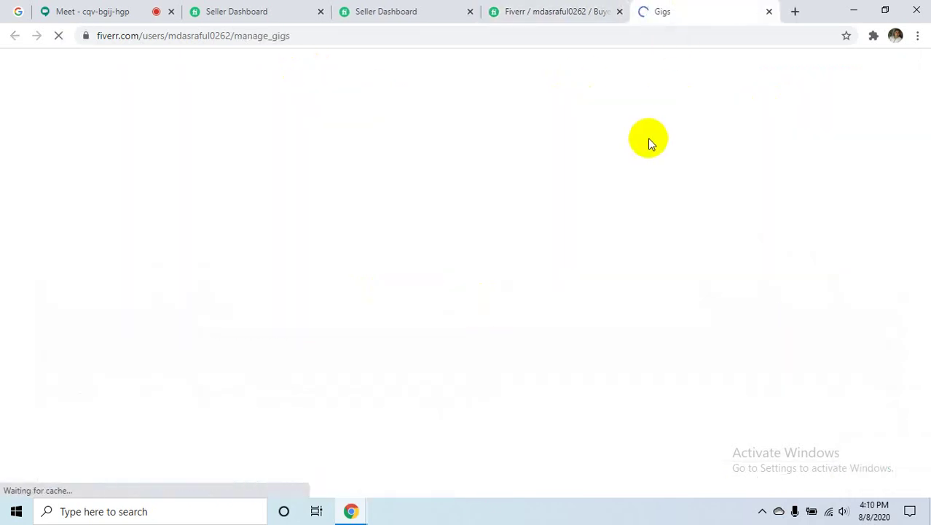
{"action": "scroll", "coordinate": [630, 272], "scroll_direction": "down", "scroll_amount": 3}
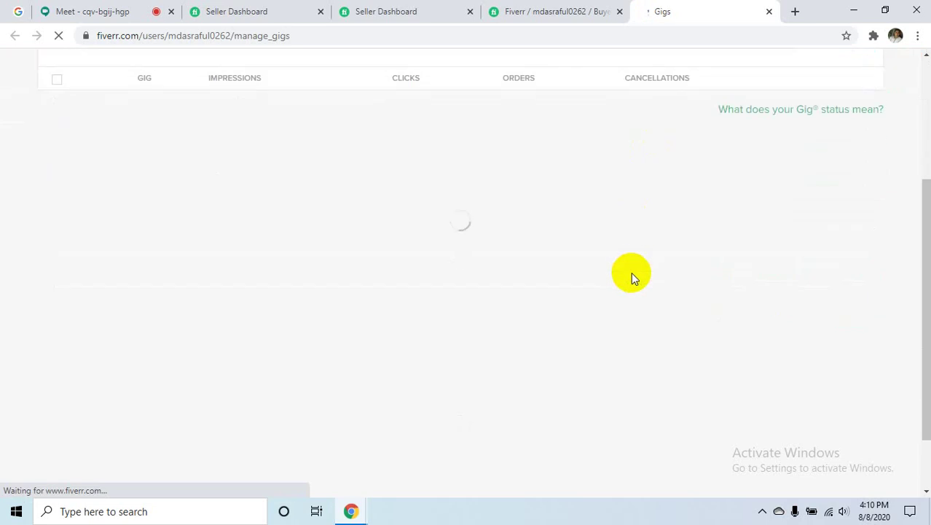
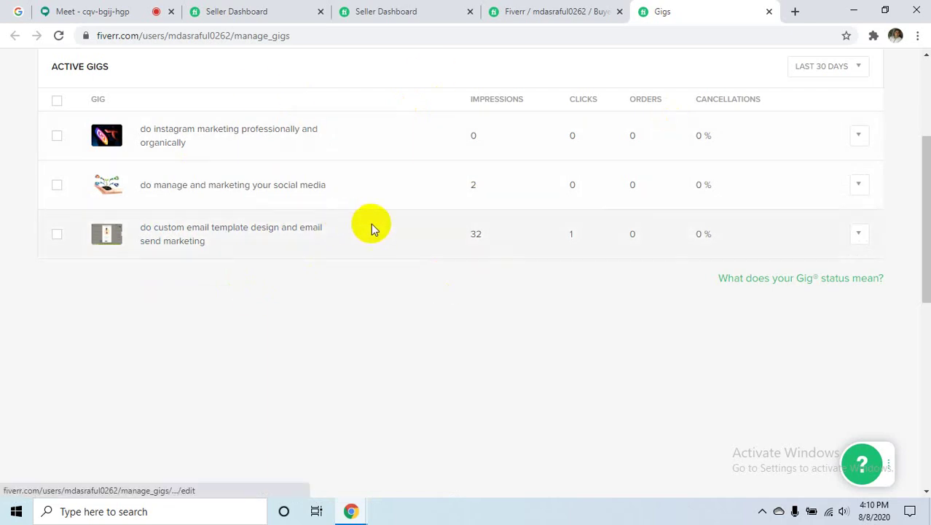
- Go from the Seller Dashboard to Buyer Requests and highlight the LinkedIn account management request
{"action": "left_click", "coordinate": [389, 11]}
{"action": "left_click", "coordinate": [547, 15]}
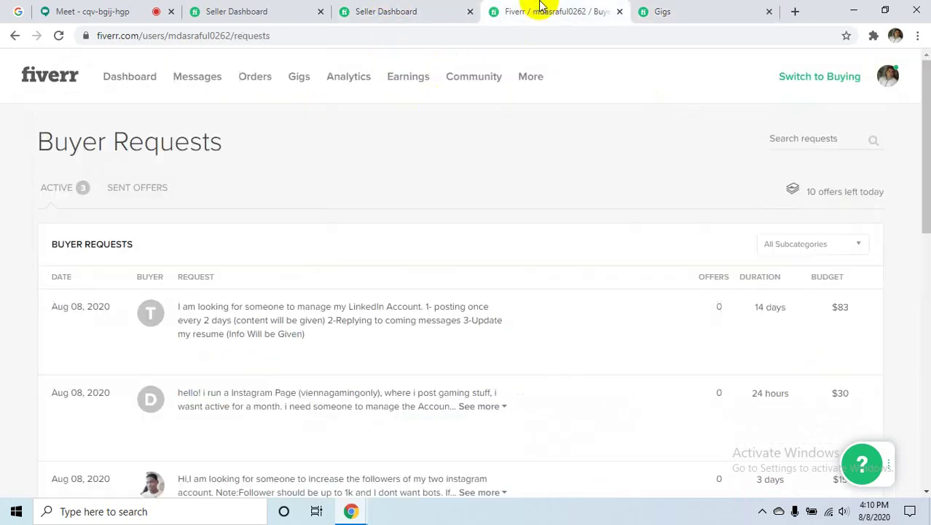
{"action": "scroll", "coordinate": [332, 291], "scroll_direction": "down", "scroll_amount": 2}
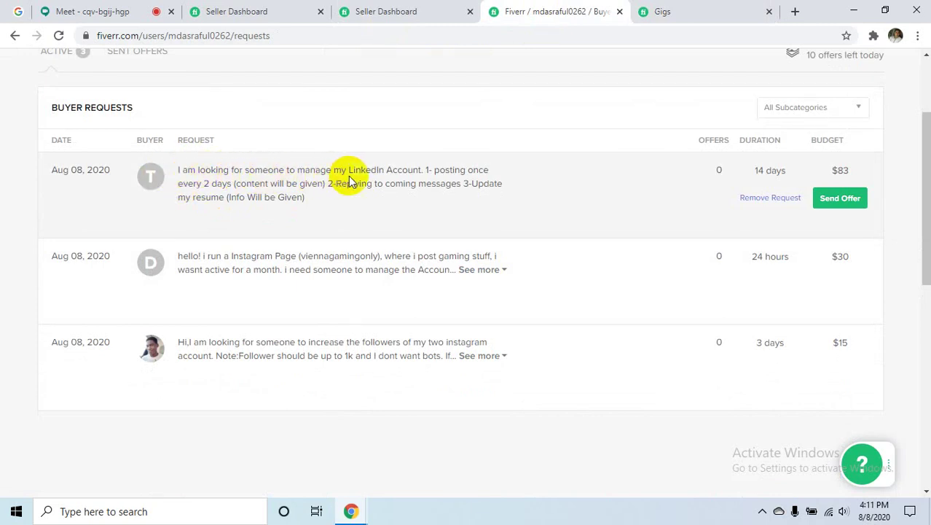
{"action": "left_click_drag", "start_coordinate": [425, 172], "coordinate": [394, 6]}
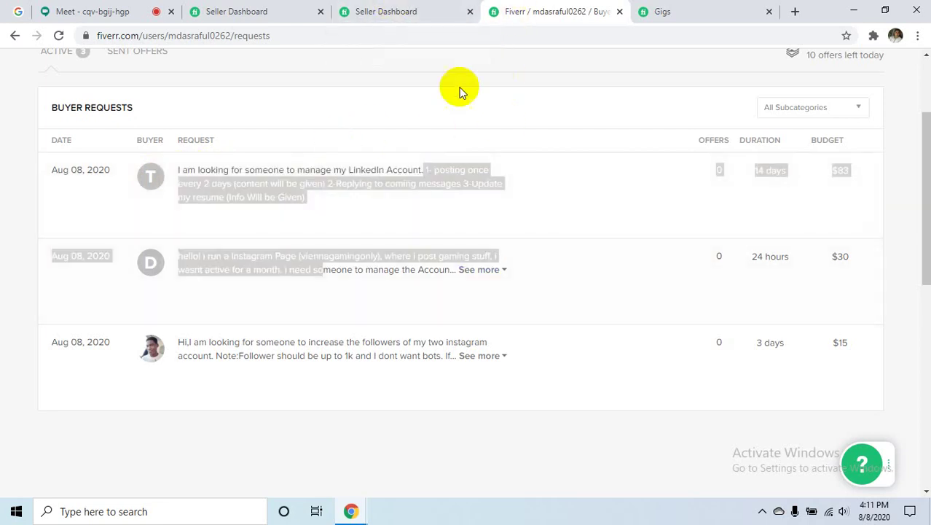
{"action": "left_click", "coordinate": [416, 170]}
{"action": "left_click_drag", "start_coordinate": [420, 169], "coordinate": [187, 173]}
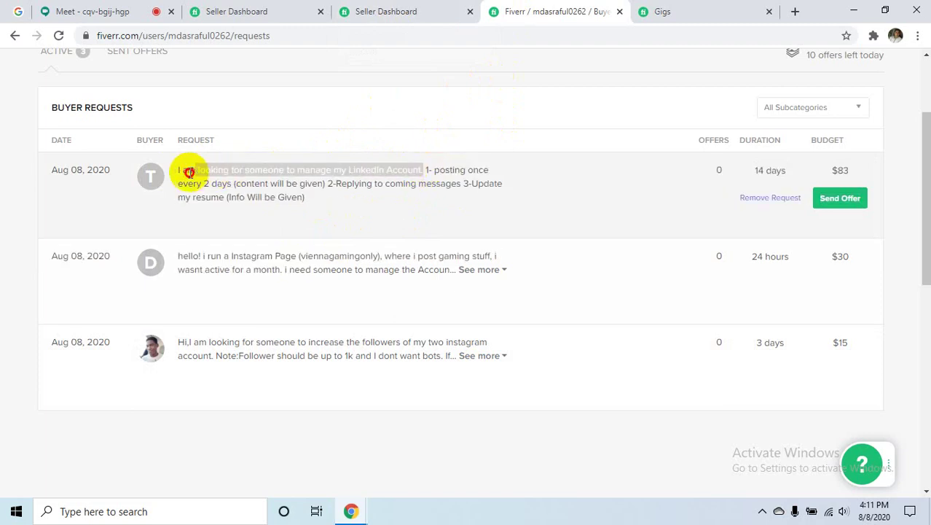
- Look over the active gigs list, then return to Buyer Requests
{"action": "left_click", "coordinate": [405, 7]}
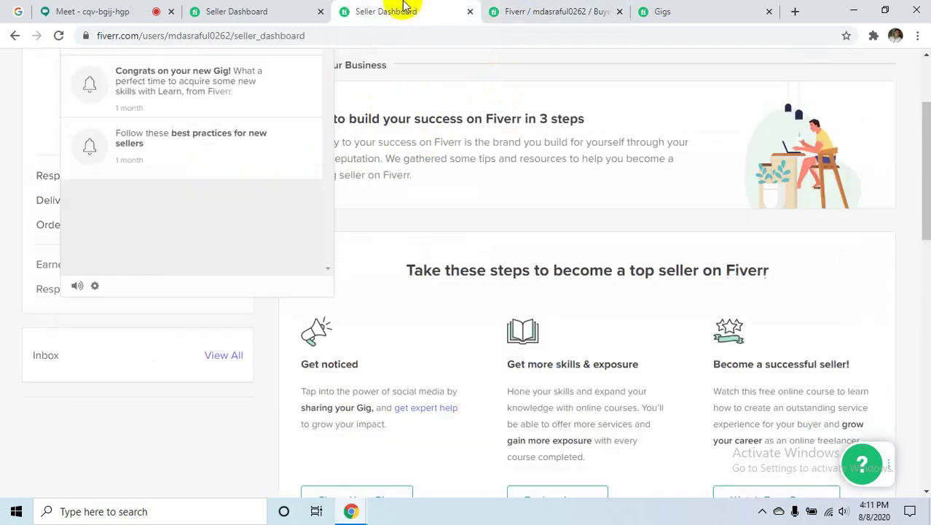
{"action": "left_click", "coordinate": [647, 9]}
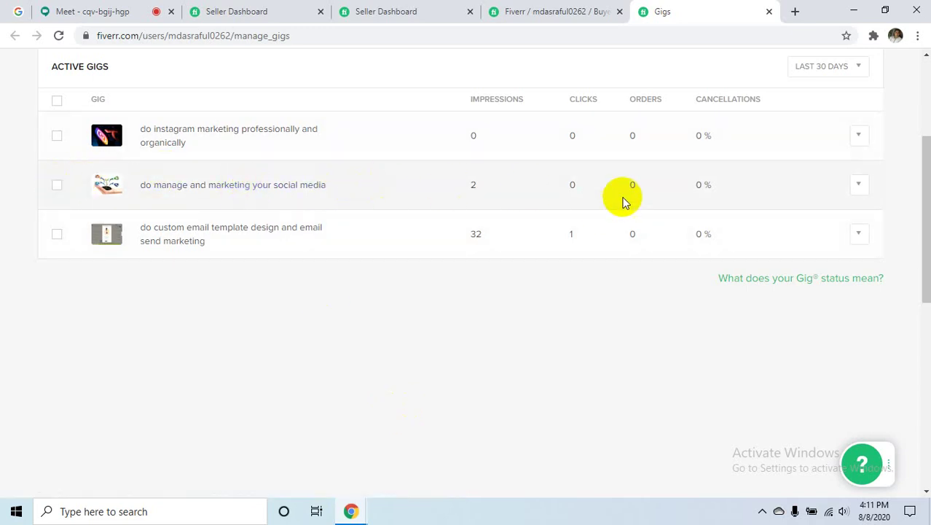
{"action": "left_click", "coordinate": [565, 12]}
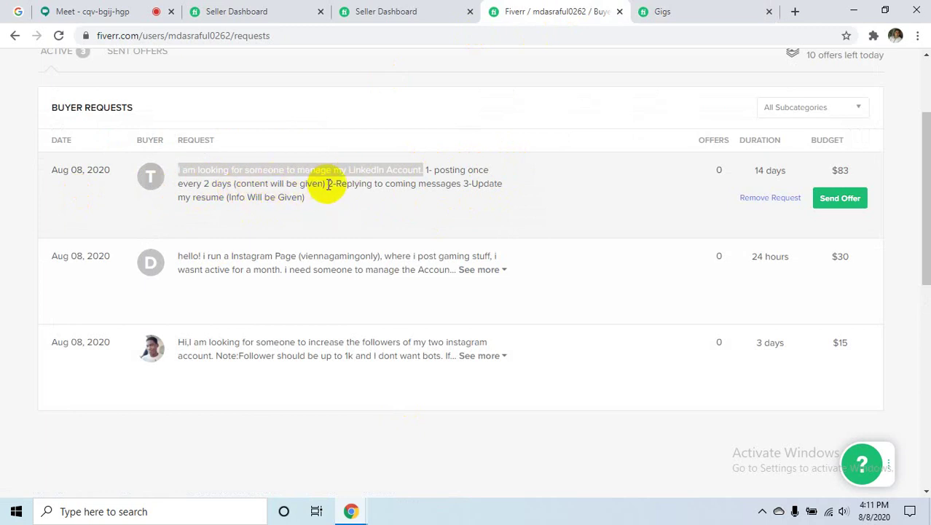
- Read through the LinkedIn request's text and start Send Offer on it to bring up the gig choice
{"action": "left_click_drag", "start_coordinate": [325, 183], "coordinate": [198, 170]}
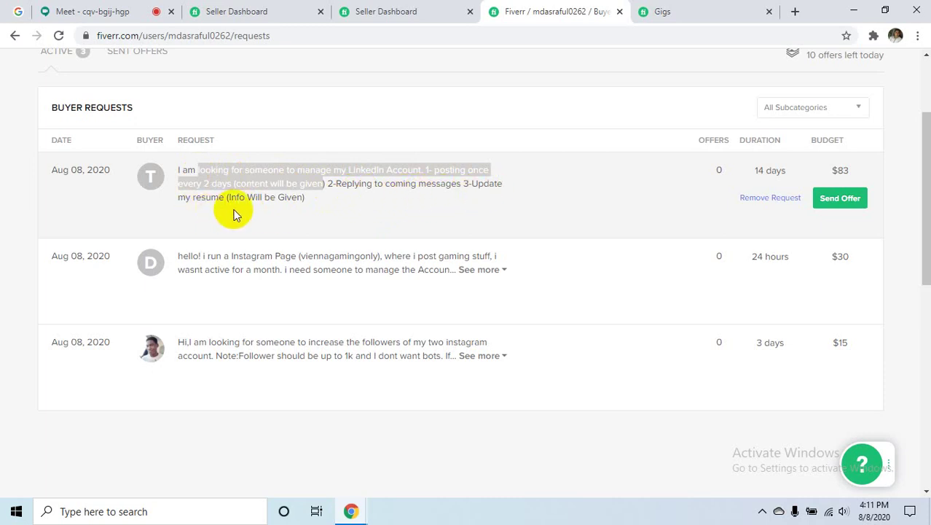
{"action": "left_click", "coordinate": [316, 201]}
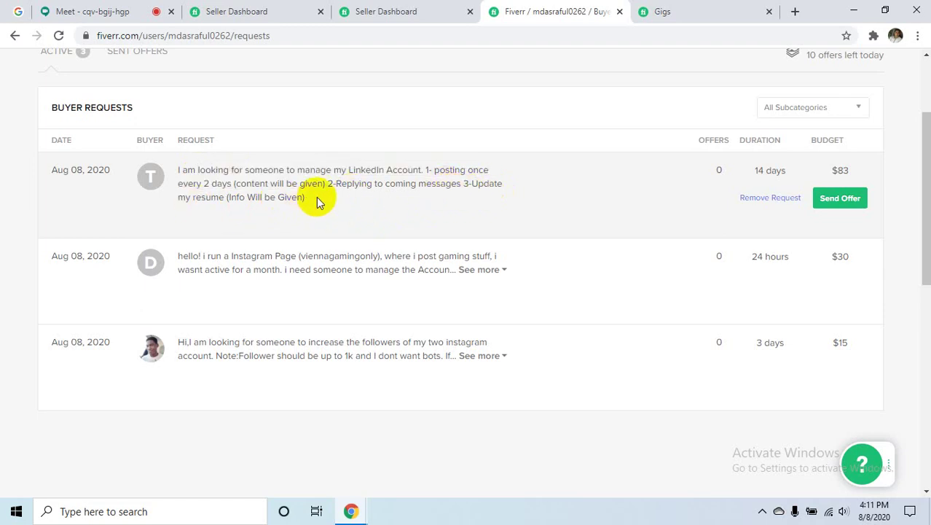
{"action": "left_click_drag", "start_coordinate": [322, 204], "coordinate": [169, 175]}
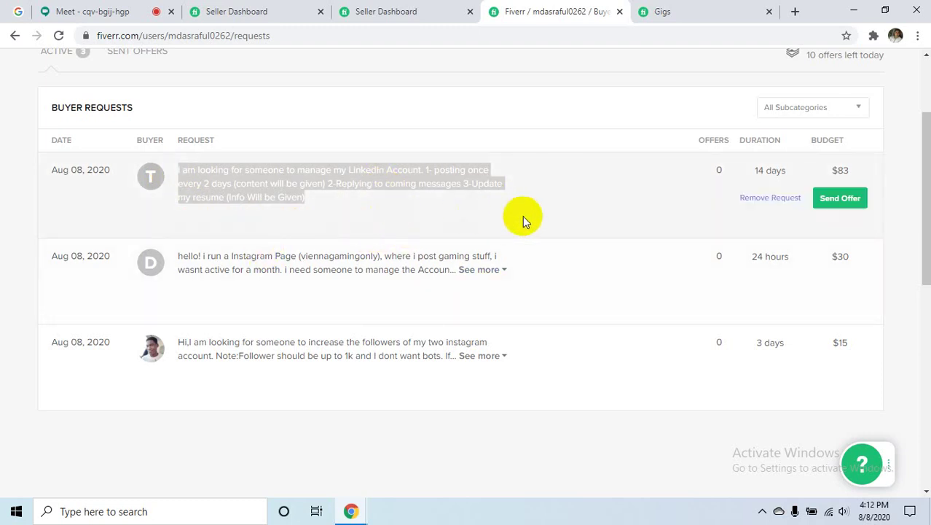
{"action": "left_click", "coordinate": [840, 199]}
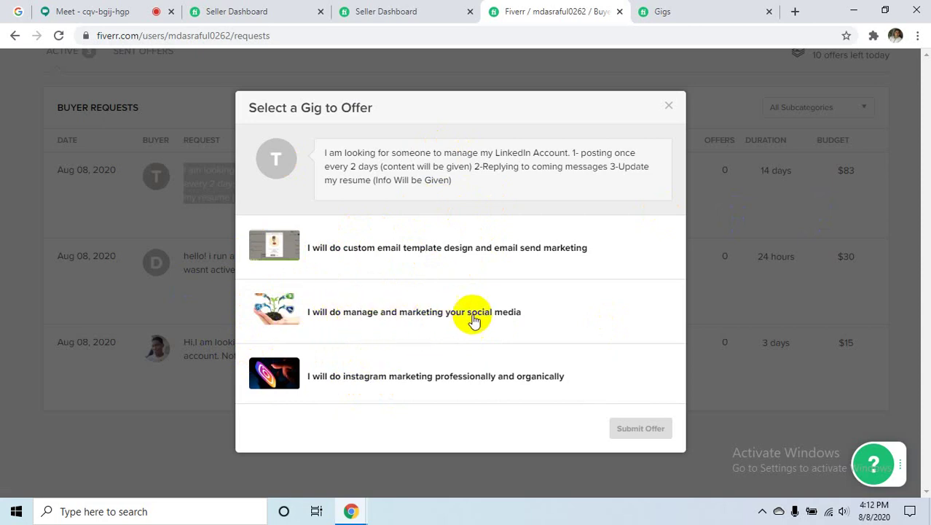
- Choose the 'manage and marketing your social media' gig, click into Describe Your Offer, then return to Meet
{"action": "left_click", "coordinate": [544, 332]}
{"action": "scroll", "coordinate": [439, 263], "scroll_direction": "down", "scroll_amount": 3}
{"action": "scroll", "coordinate": [454, 254], "scroll_direction": "up", "scroll_amount": 3}
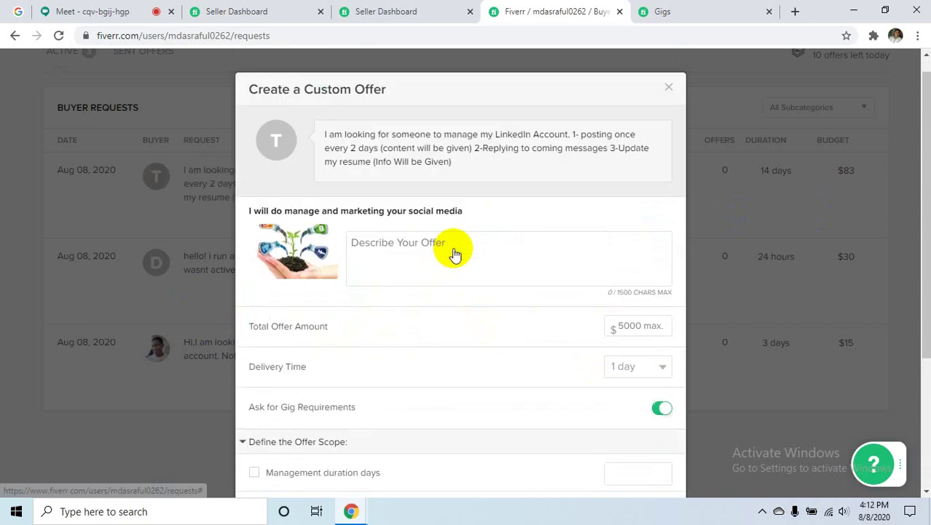
{"action": "left_click", "coordinate": [409, 271]}
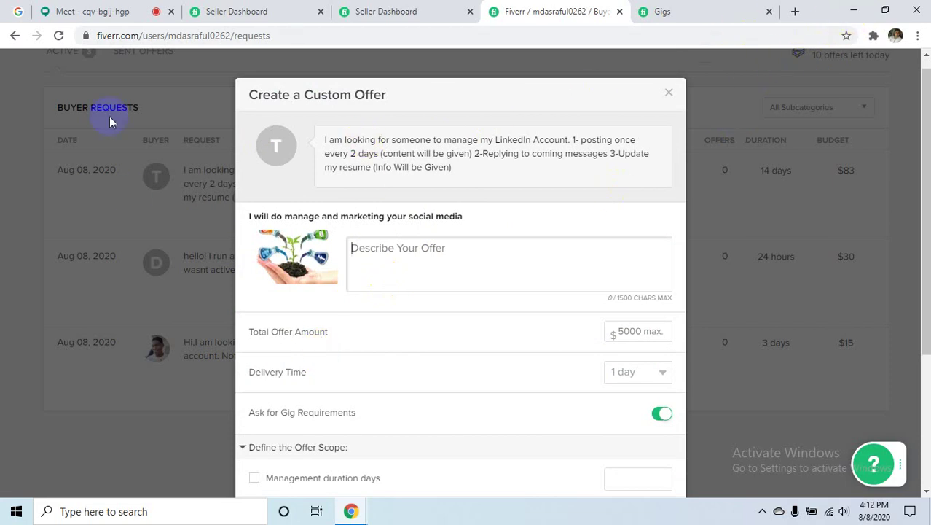
{"action": "left_click", "coordinate": [83, 10]}
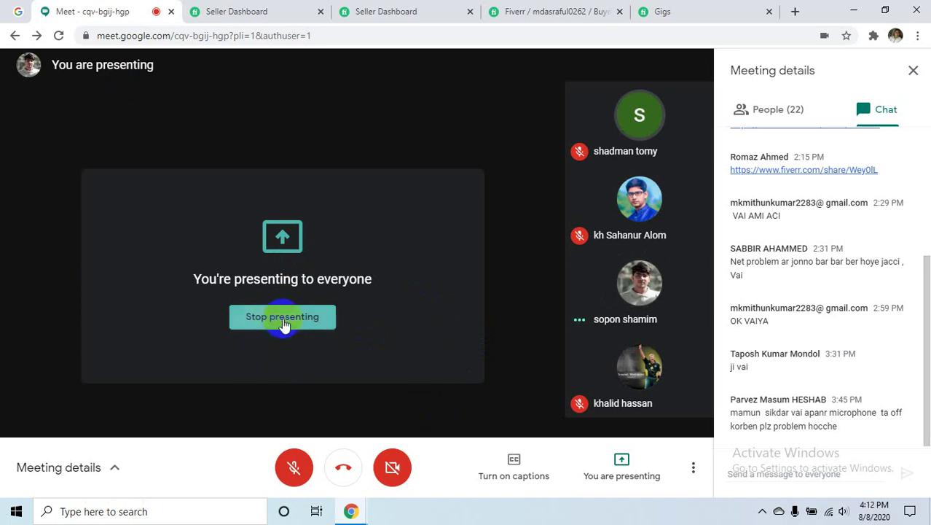
- Browse This PC > Freelancer (I:) > SKIT > freelacing proposal, select proposel.docx, then show the desktop
{"action": "left_click", "coordinate": [853, 10]}
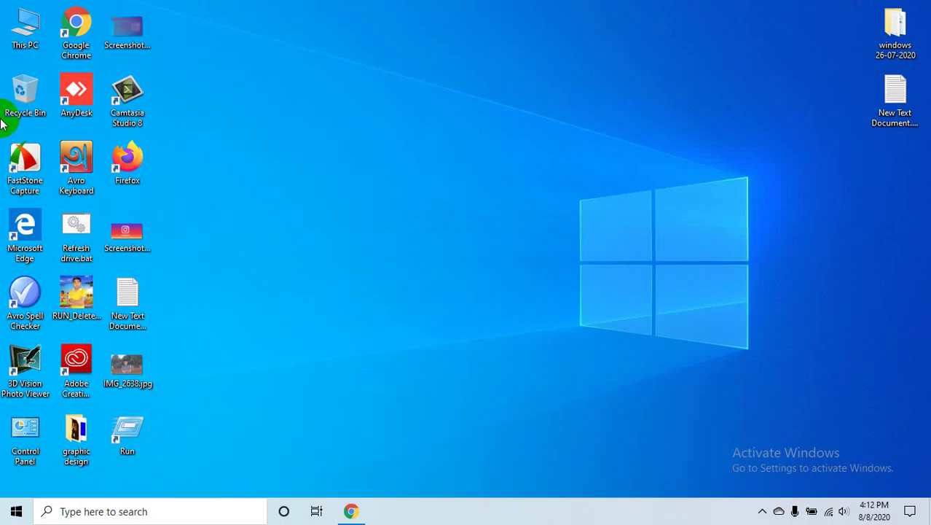
{"action": "double_click", "coordinate": [32, 13]}
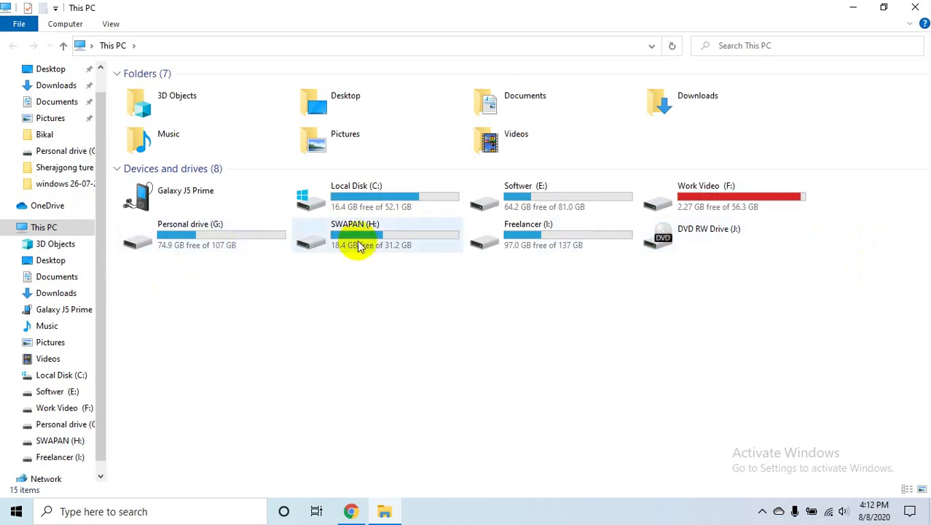
{"action": "double_click", "coordinate": [503, 241]}
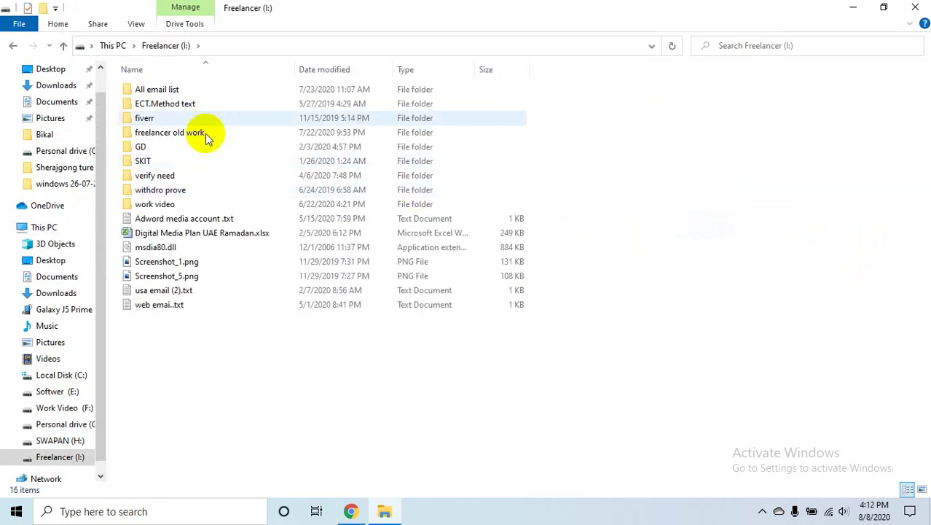
{"action": "double_click", "coordinate": [187, 159]}
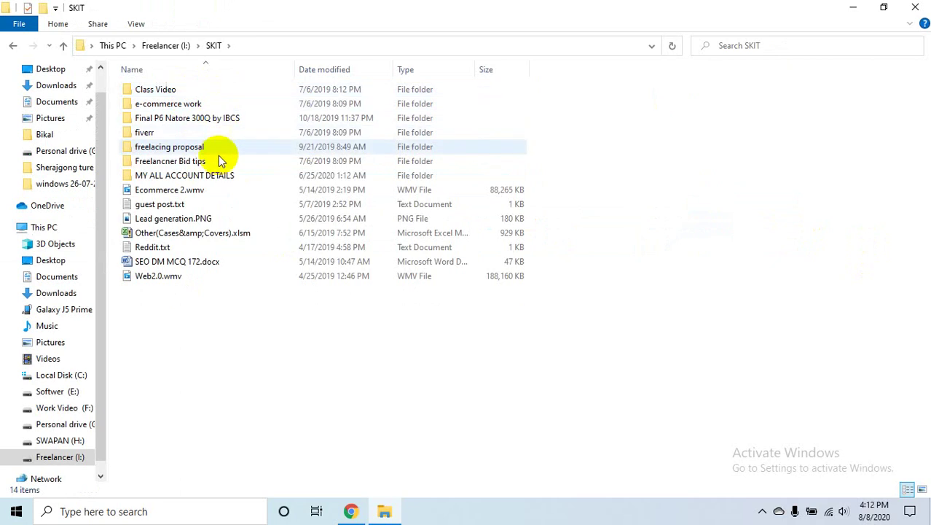
{"action": "double_click", "coordinate": [220, 147]}
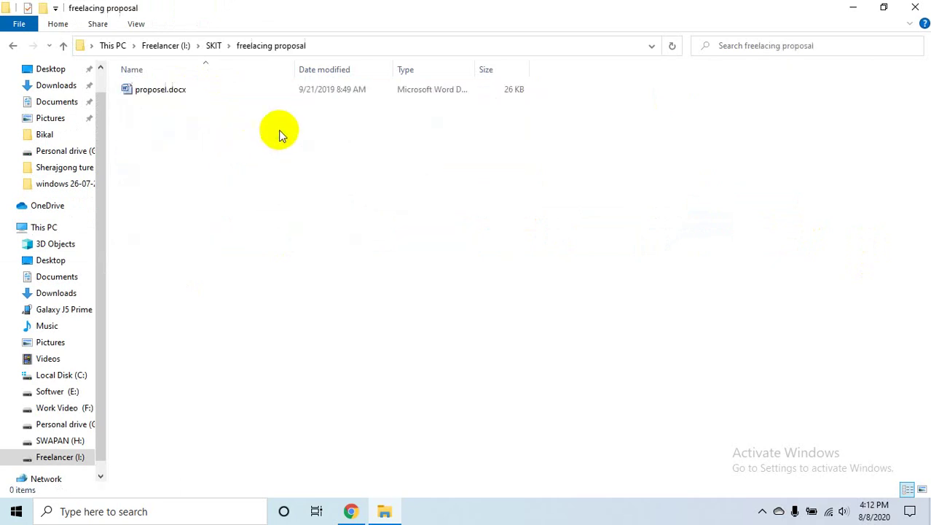
{"action": "left_click", "coordinate": [206, 92]}
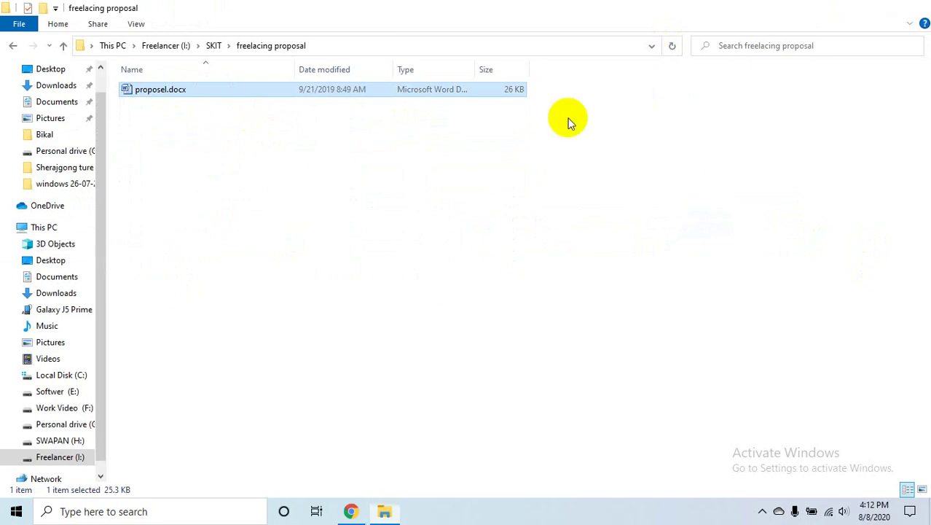
{"action": "key", "text": "super+d"}
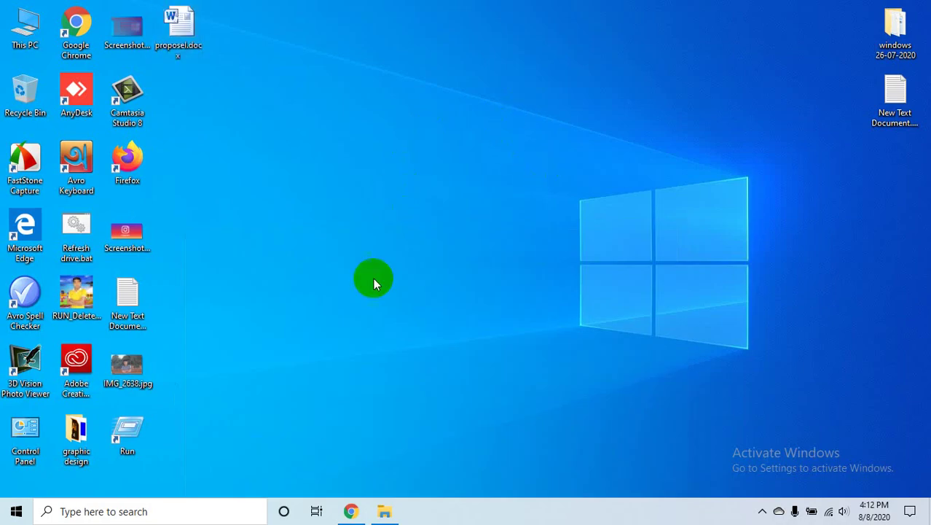
- Present your entire screen in the Google Meet call and hide the sharing bar
{"action": "left_click", "coordinate": [348, 511]}
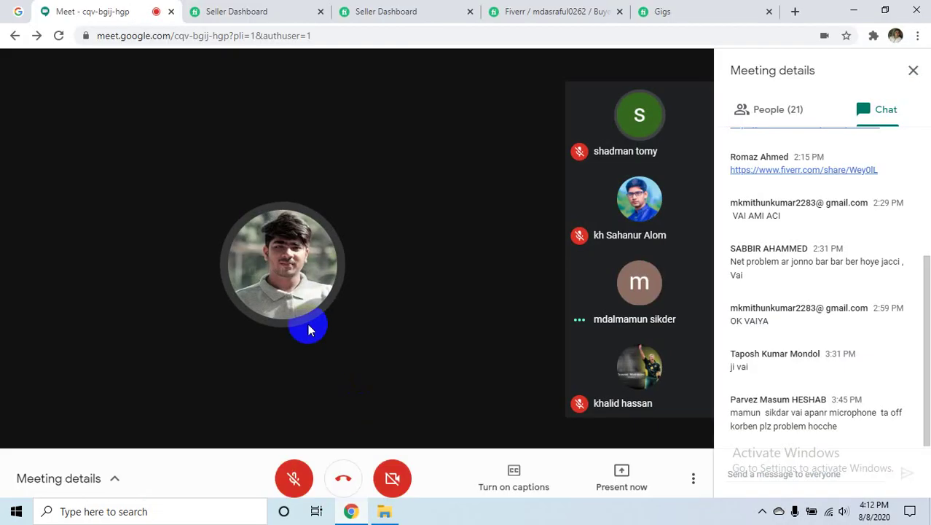
{"action": "left_click", "coordinate": [622, 474]}
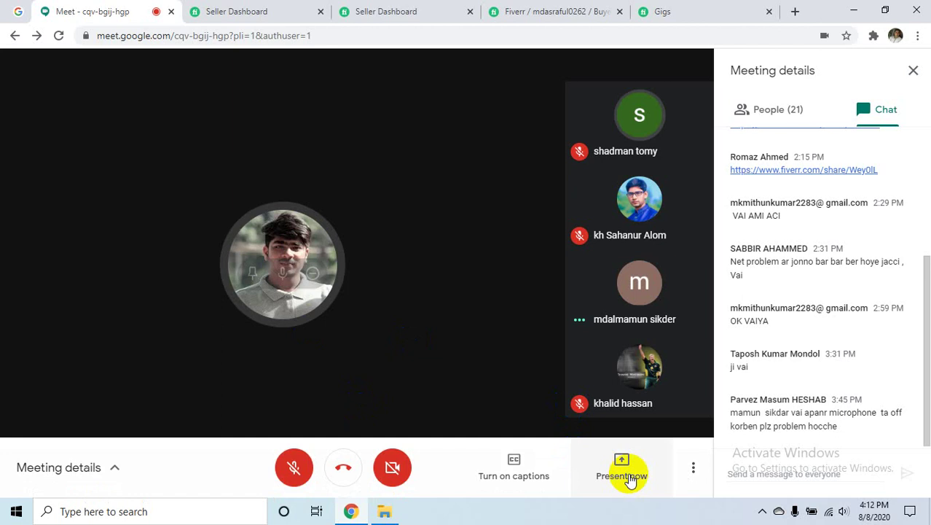
{"action": "left_click", "coordinate": [621, 352]}
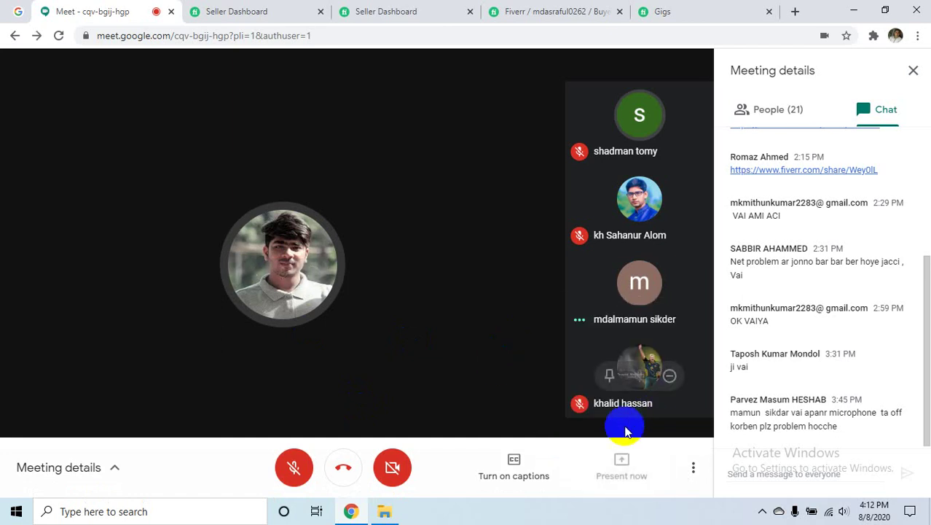
{"action": "left_click", "coordinate": [585, 330]}
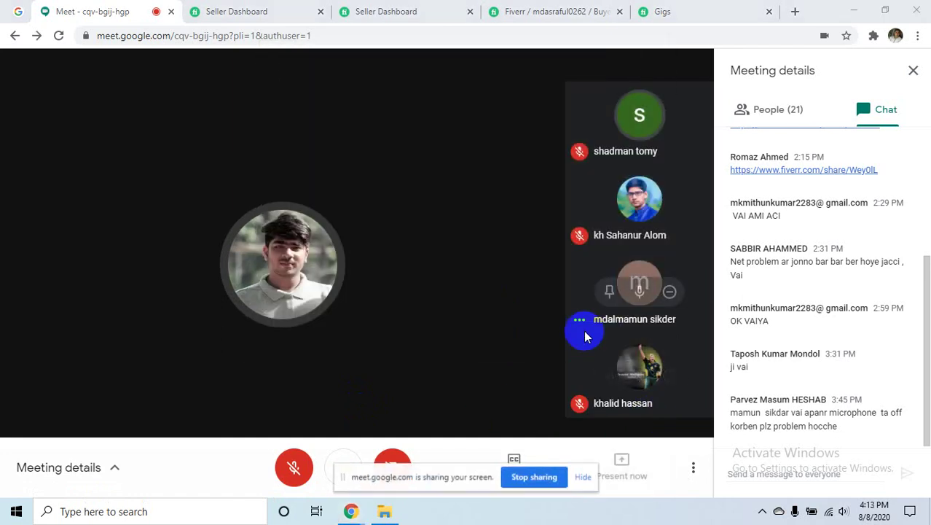
{"action": "left_click", "coordinate": [587, 477]}
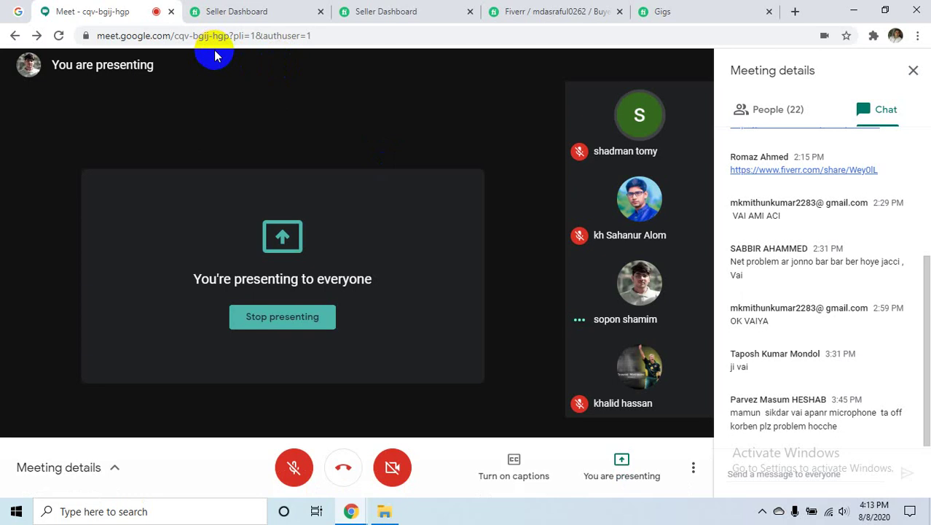
- Open Facebook in a new tab, then minimise the browser to the desktop
{"action": "left_click", "coordinate": [794, 11]}
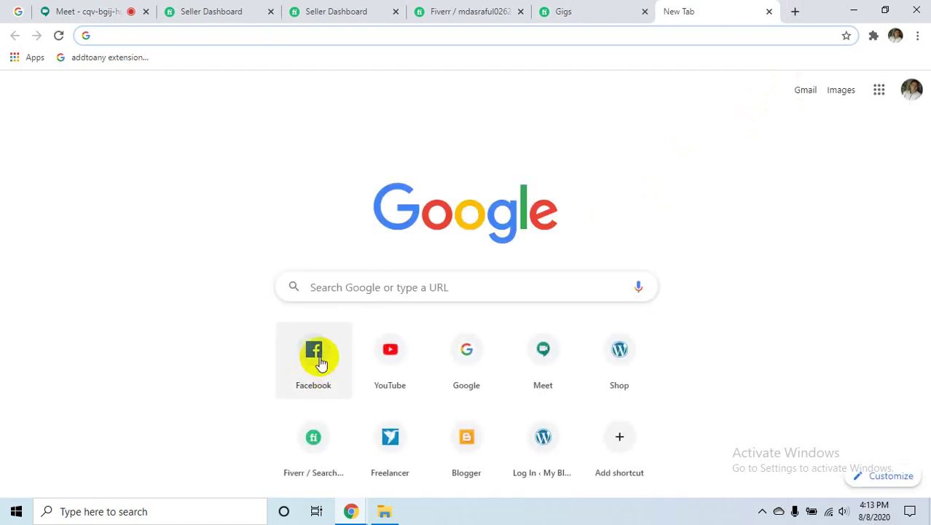
{"action": "left_click", "coordinate": [321, 362]}
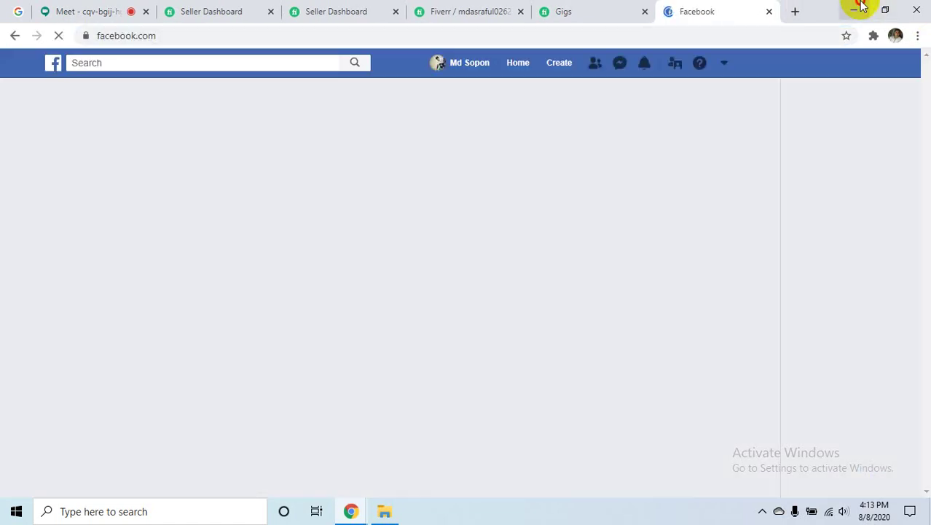
{"action": "left_click", "coordinate": [853, 10]}
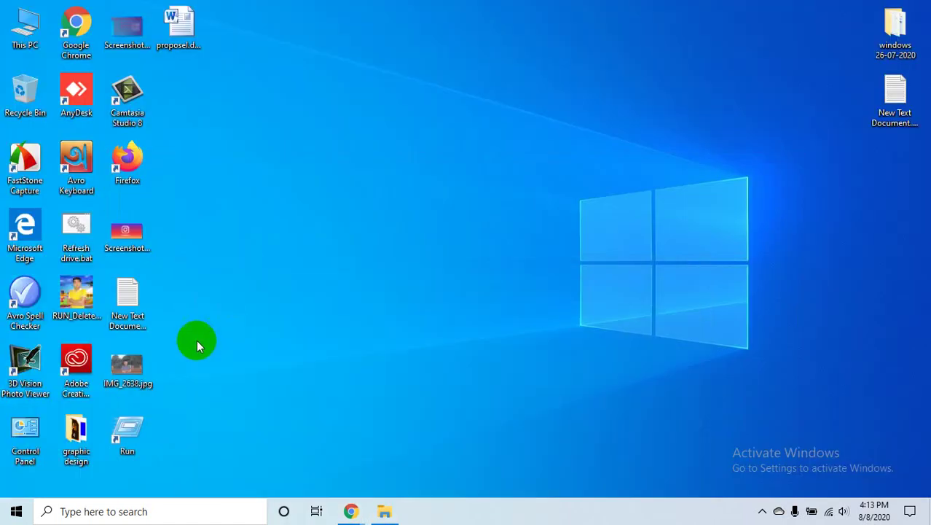
{"action": "double_click", "coordinate": [175, 29]}
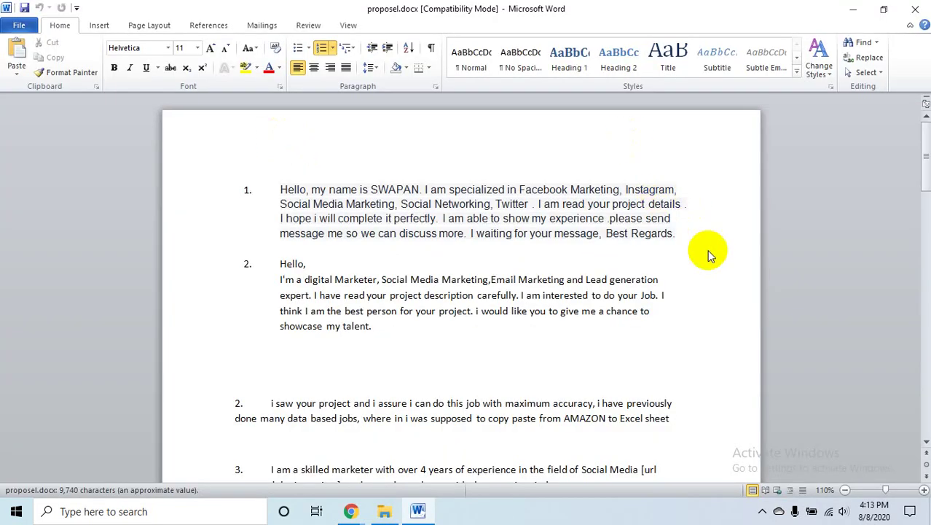
{"action": "scroll", "coordinate": [521, 262], "scroll_direction": "down", "scroll_amount": 3}
{"action": "scroll", "coordinate": [519, 225], "scroll_direction": "up", "scroll_amount": 3}
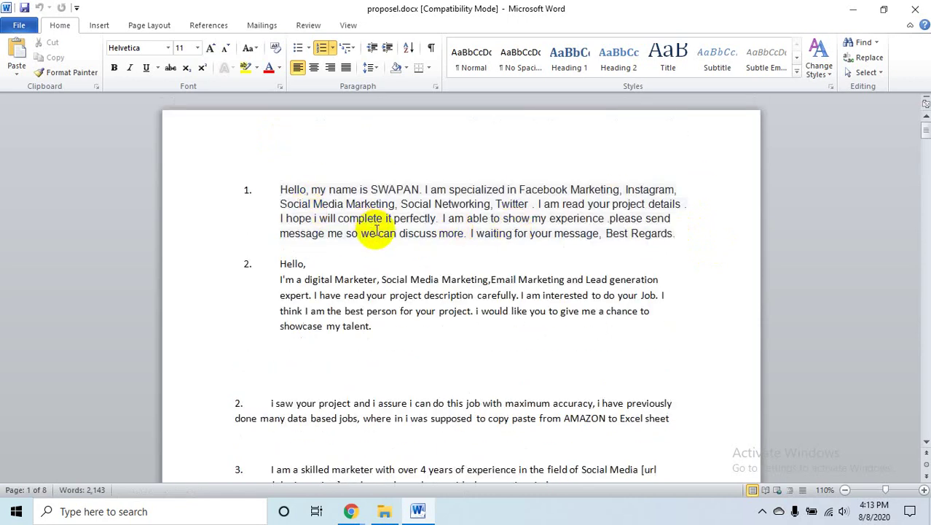
{"action": "scroll", "coordinate": [565, 308], "scroll_direction": "down", "scroll_amount": 10}
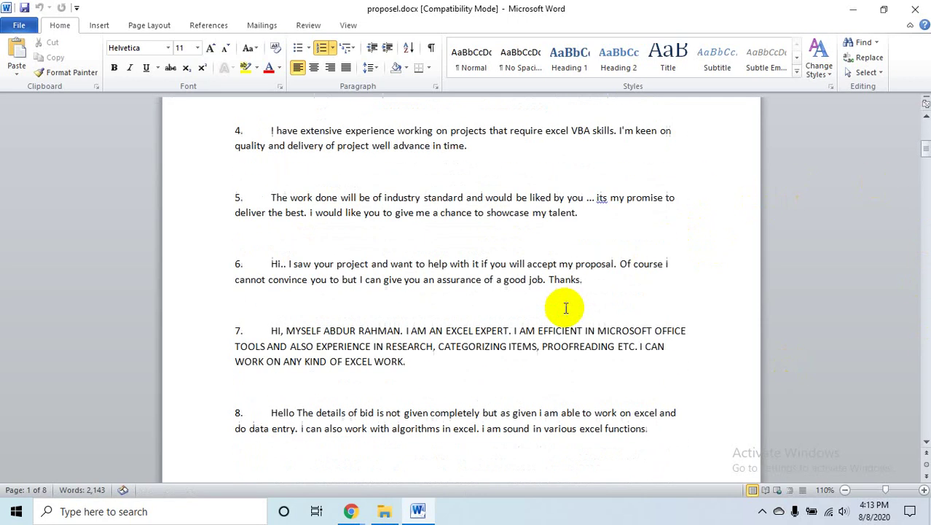
{"action": "scroll", "coordinate": [565, 308], "scroll_direction": "down", "scroll_amount": 7}
{"action": "left_click_drag", "start_coordinate": [922, 166], "coordinate": [925, 421]}
{"action": "scroll", "coordinate": [672, 280], "scroll_direction": "up", "scroll_amount": 15}
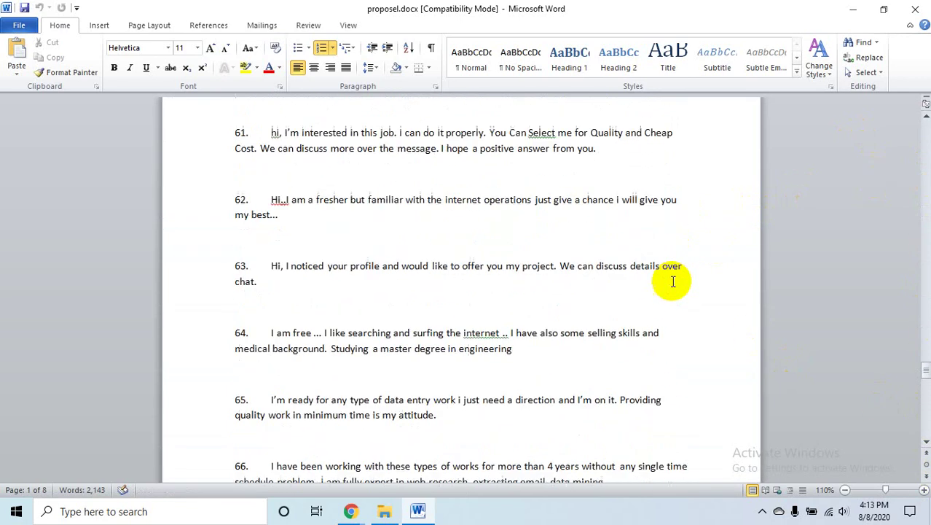
{"action": "left_click_drag", "start_coordinate": [920, 354], "coordinate": [924, 424]}
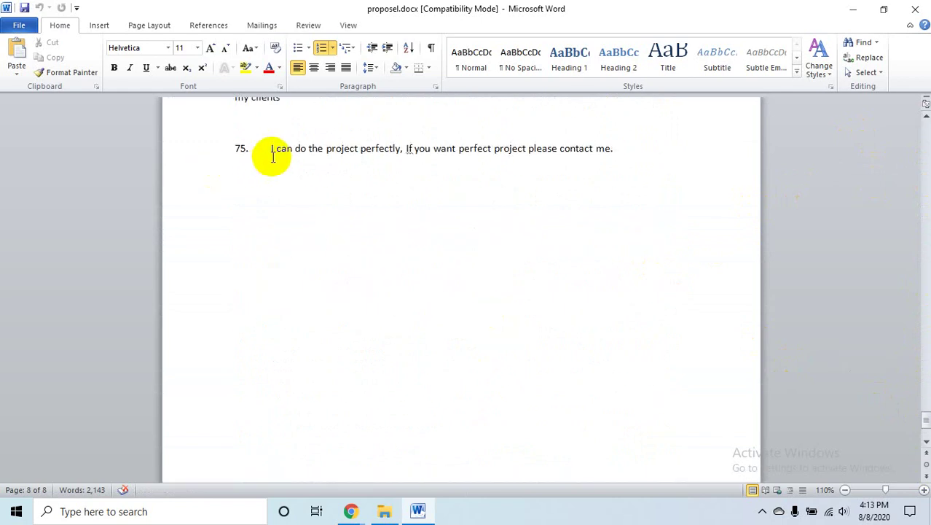
{"action": "scroll", "coordinate": [663, 178], "scroll_direction": "up", "scroll_amount": 1}
{"action": "scroll", "coordinate": [663, 179], "scroll_direction": "up", "scroll_amount": 10}
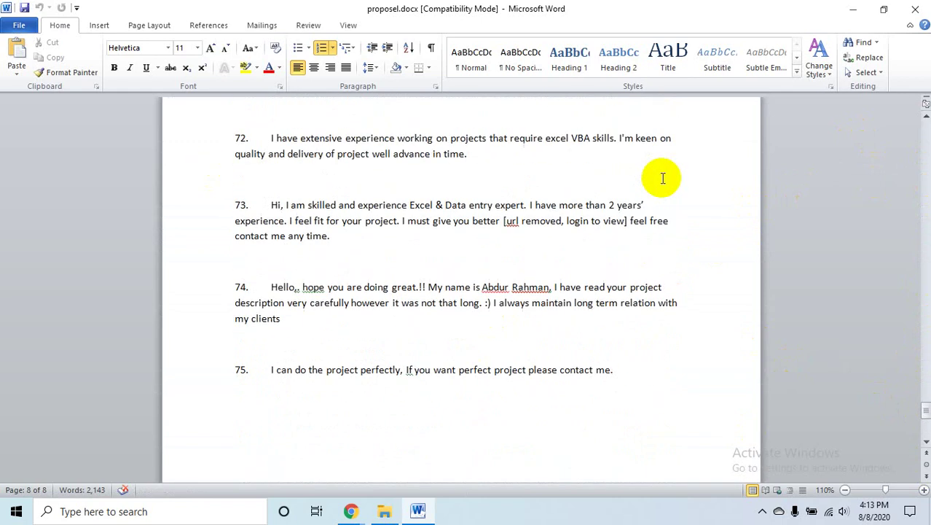
{"action": "scroll", "coordinate": [663, 180], "scroll_direction": "up", "scroll_amount": 20}
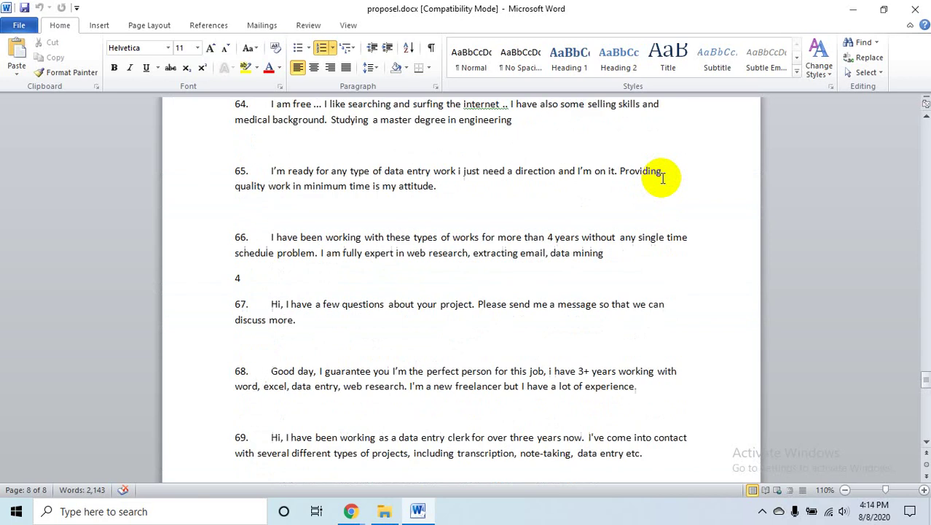
{"action": "scroll", "coordinate": [663, 179], "scroll_direction": "up", "scroll_amount": 20}
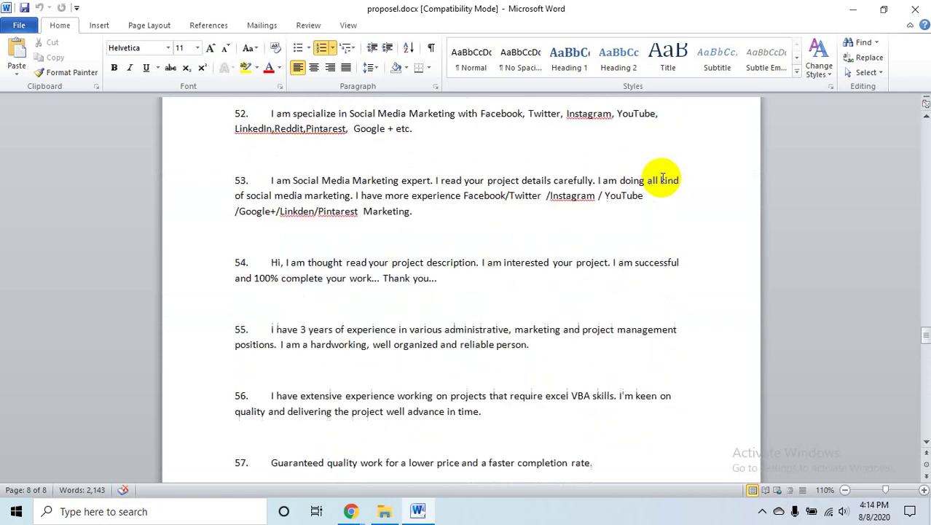
{"action": "scroll", "coordinate": [663, 178], "scroll_direction": "up", "scroll_amount": 20}
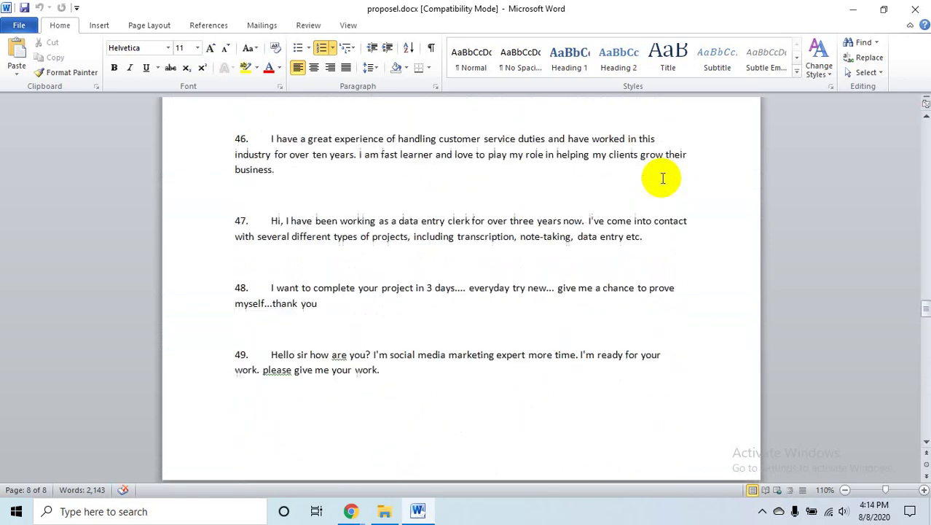
{"action": "scroll", "coordinate": [662, 178], "scroll_direction": "up", "scroll_amount": 15}
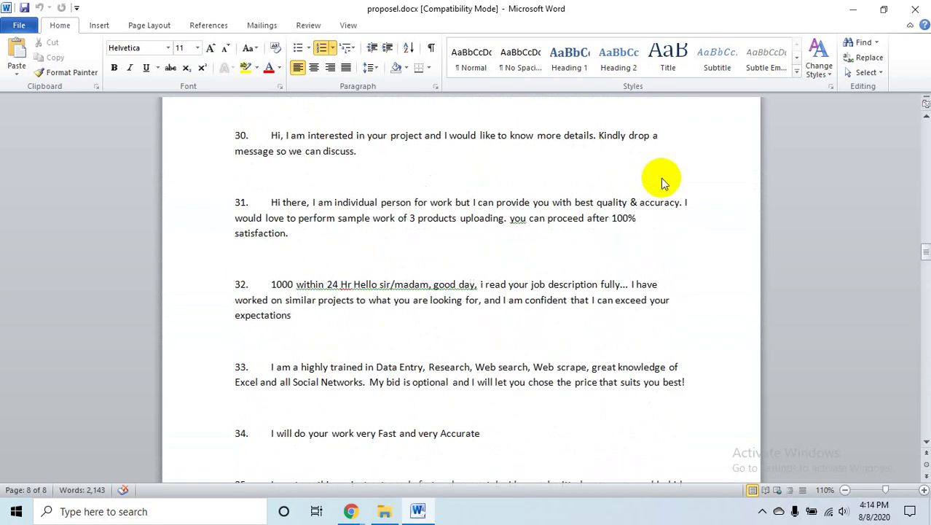
{"action": "scroll", "coordinate": [661, 179], "scroll_direction": "up", "scroll_amount": 20}
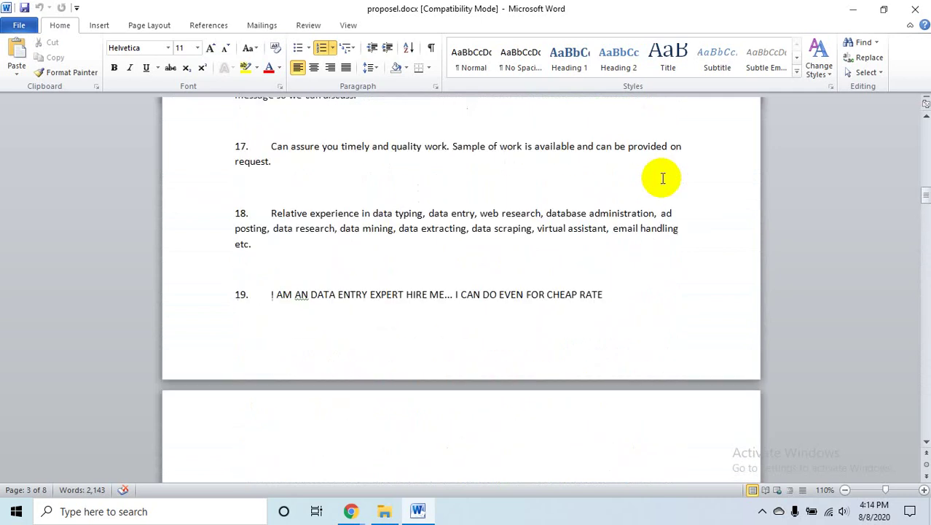
{"action": "scroll", "coordinate": [662, 178], "scroll_direction": "up", "scroll_amount": 20}
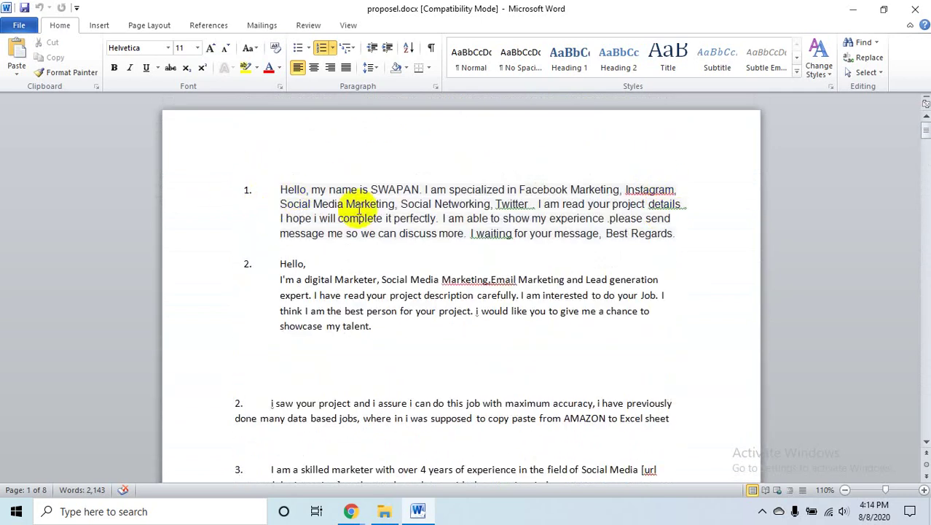
{"action": "scroll", "coordinate": [421, 303], "scroll_direction": "down", "scroll_amount": 2}
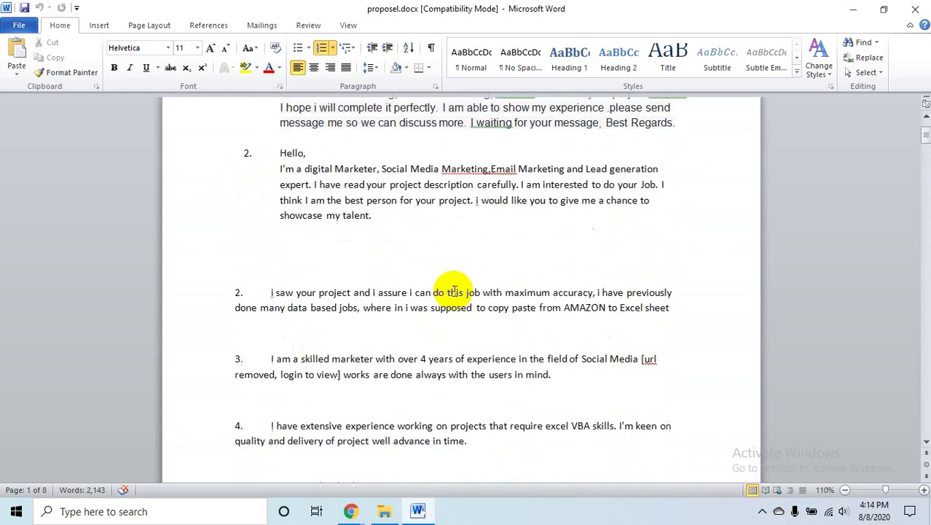
{"action": "scroll", "coordinate": [451, 290], "scroll_direction": "down", "scroll_amount": 1}
{"action": "scroll", "coordinate": [451, 290], "scroll_direction": "up", "scroll_amount": 1}
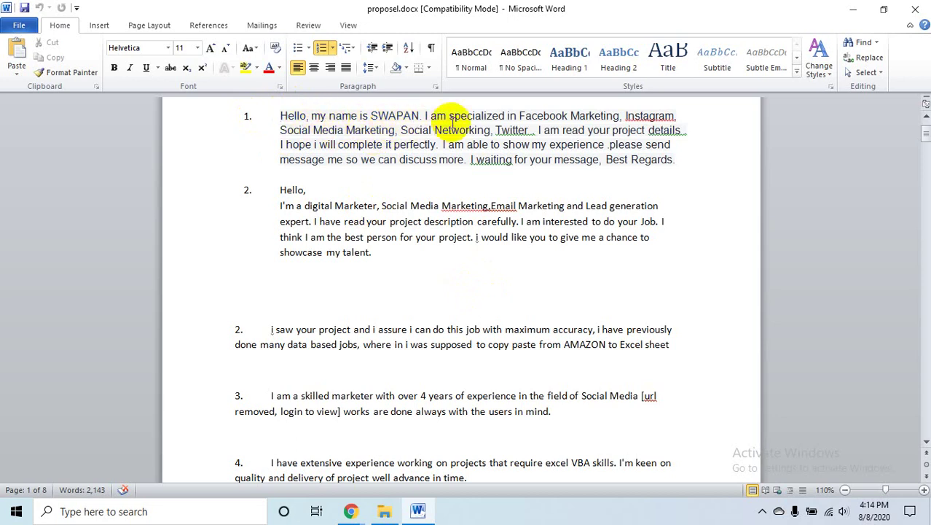
- Replace the opening 'Hello' of proposal 1 with 'Hi there', removing the extra space before the comma
{"action": "left_click_drag", "start_coordinate": [420, 116], "coordinate": [370, 115]}
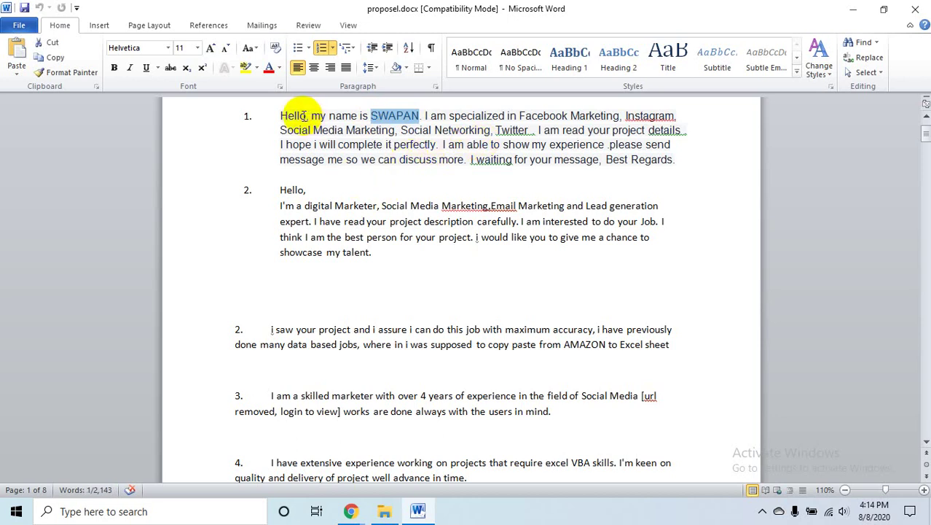
{"action": "left_click", "coordinate": [273, 116]}
{"action": "double_click", "coordinate": [299, 116]}
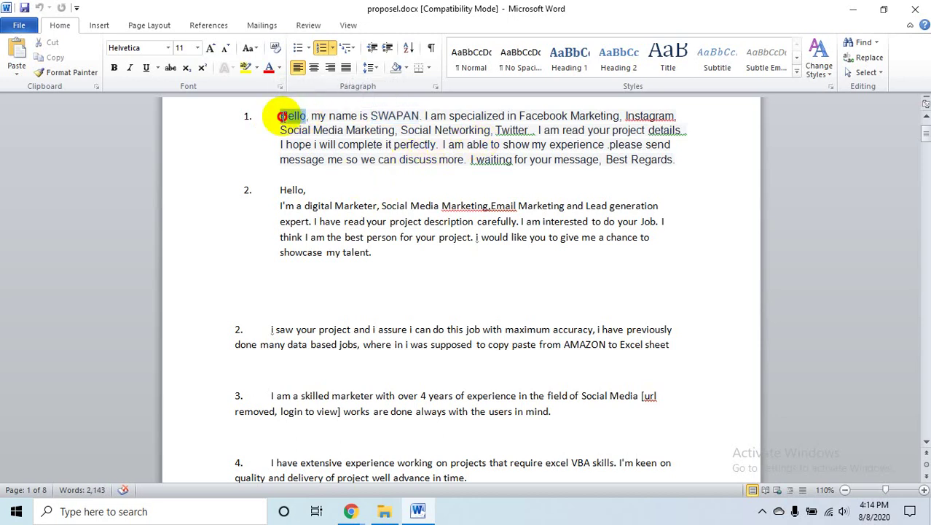
{"action": "left_click_drag", "start_coordinate": [281, 116], "coordinate": [280, 116]}
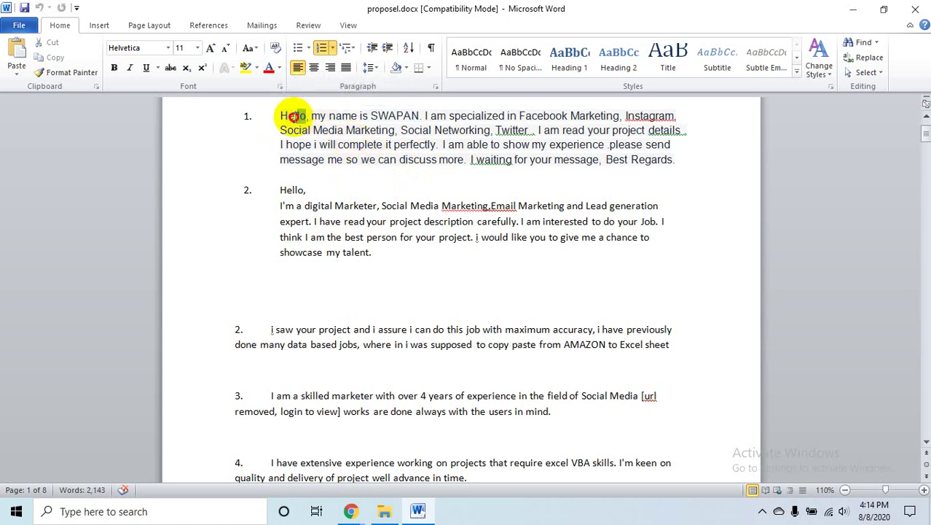
{"action": "type", "text": "Hi"}
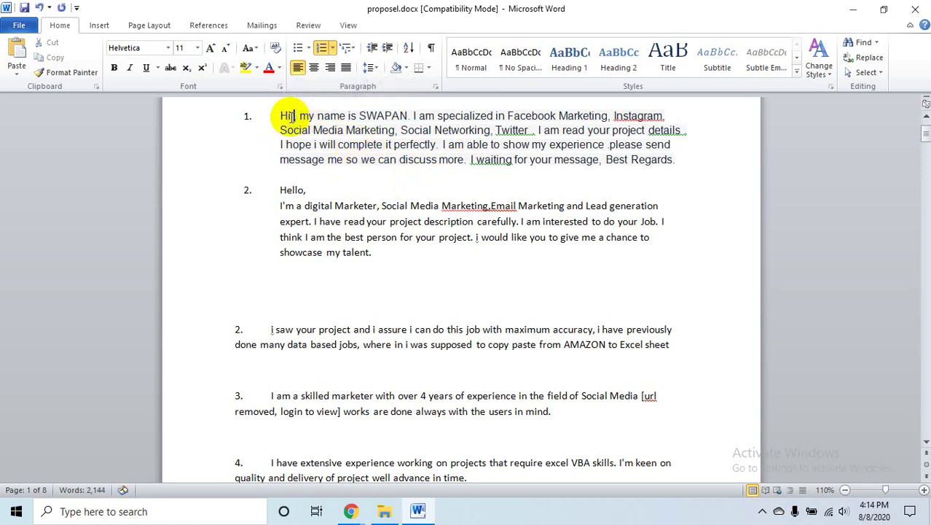
{"action": "type", "text": " th"}
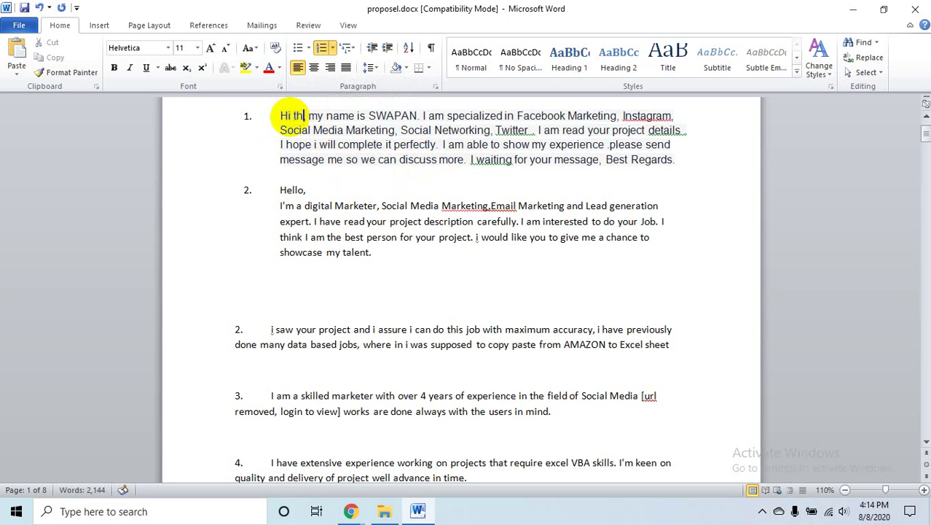
{"action": "type", "text": "ere"}
{"action": "key", "text": "BackSpace"}
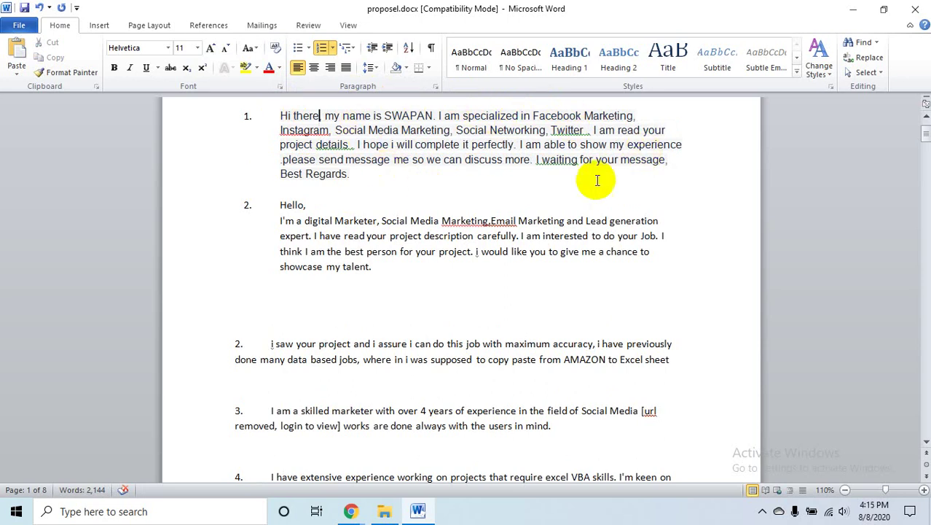
{"action": "key", "text": "BackSpace"}
{"action": "left_click_drag", "start_coordinate": [520, 115], "coordinate": [463, 116]}
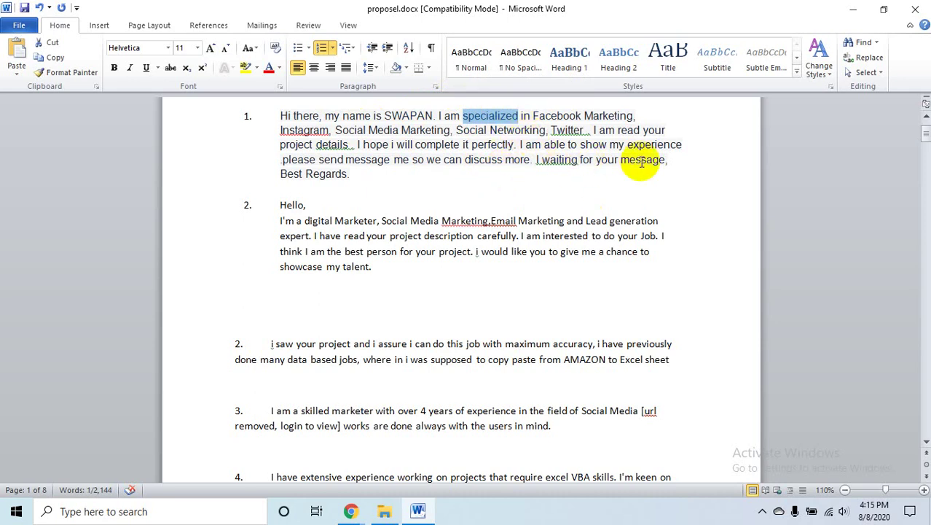
- Deselect 'specialized' and save the edited proposel.docx
{"action": "scroll", "coordinate": [524, 204], "scroll_direction": "down", "scroll_amount": 4}
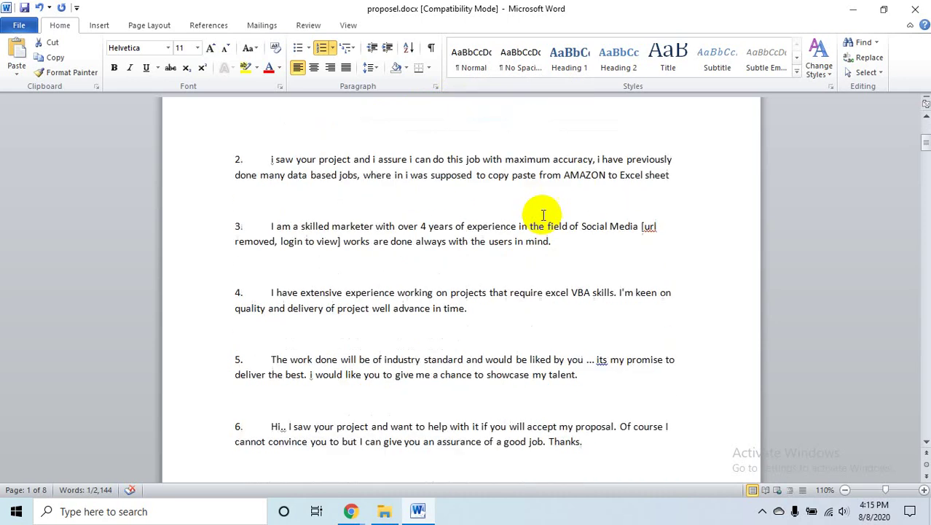
{"action": "scroll", "coordinate": [541, 217], "scroll_direction": "down", "scroll_amount": 15}
{"action": "scroll", "coordinate": [541, 218], "scroll_direction": "up", "scroll_amount": 4}
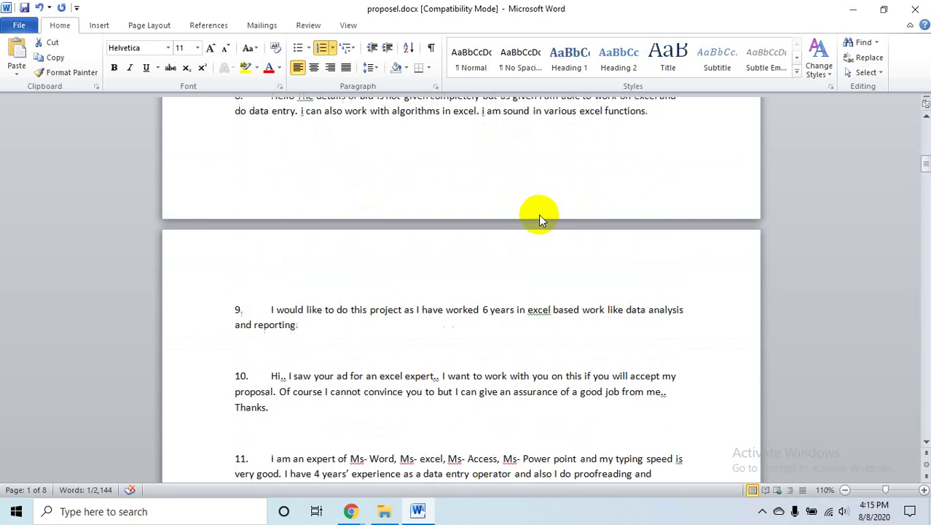
{"action": "scroll", "coordinate": [540, 218], "scroll_direction": "up", "scroll_amount": 12}
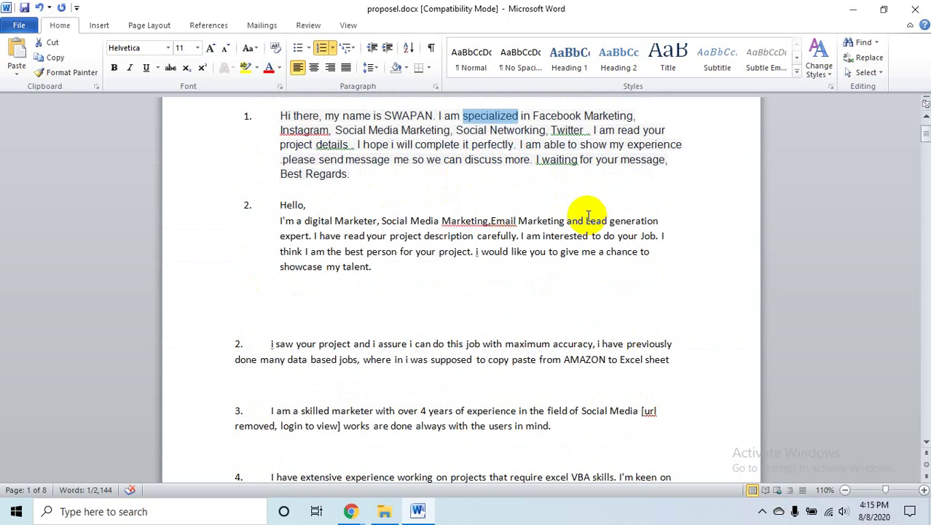
{"action": "scroll", "coordinate": [588, 216], "scroll_direction": "up", "scroll_amount": 1}
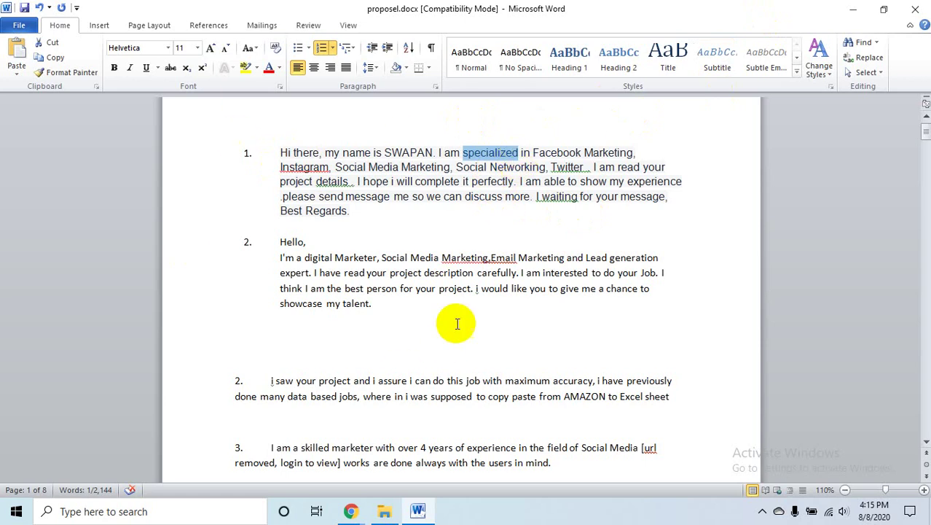
{"action": "scroll", "coordinate": [449, 322], "scroll_direction": "down", "scroll_amount": 12}
{"action": "scroll", "coordinate": [456, 328], "scroll_direction": "up", "scroll_amount": 12}
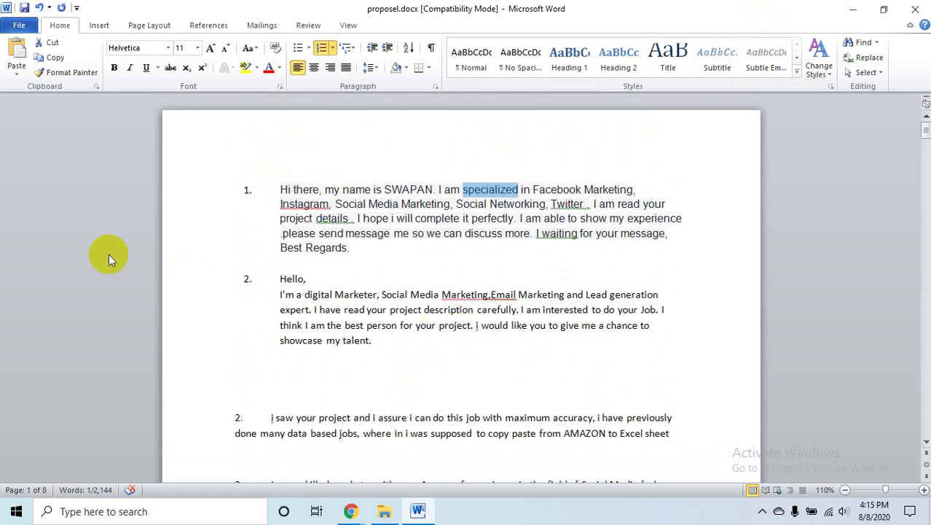
{"action": "left_click", "coordinate": [441, 233]}
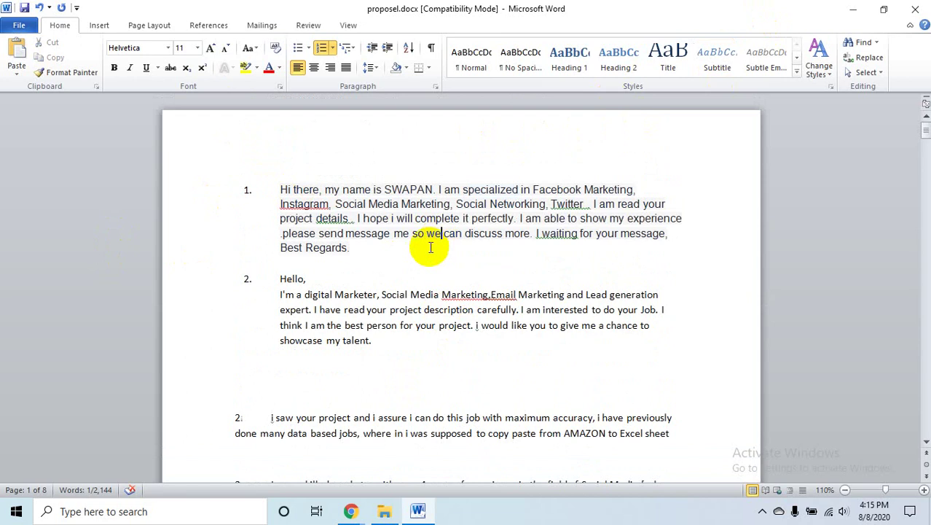
{"action": "left_click", "coordinate": [24, 8]}
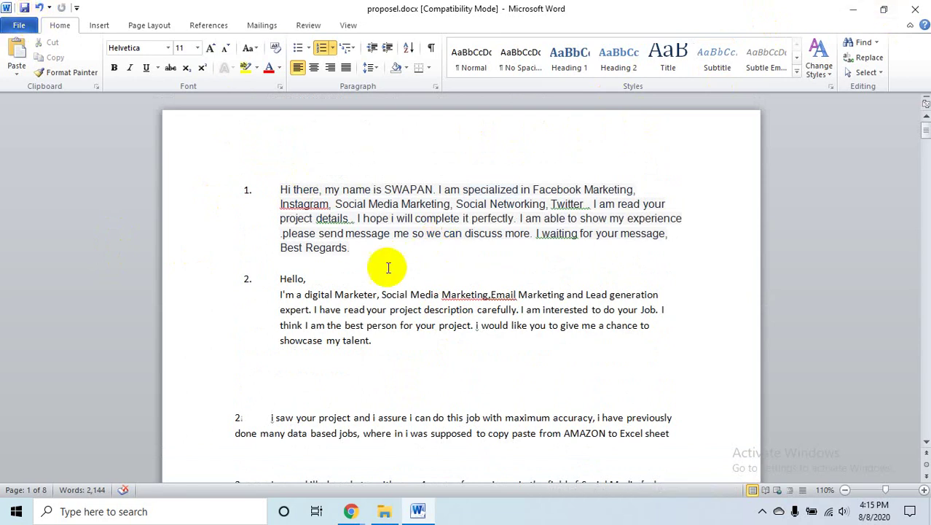
- Select the numbered-2 proposal starting with Hello and copy it
{"action": "left_click_drag", "start_coordinate": [358, 251], "coordinate": [264, 203]}
{"action": "left_click", "coordinate": [430, 391]}
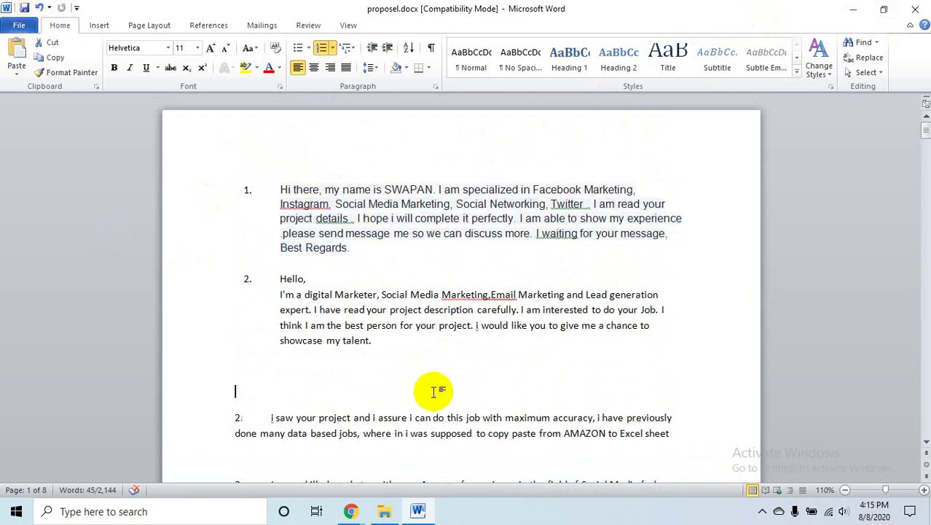
{"action": "scroll", "coordinate": [419, 366], "scroll_direction": "down", "scroll_amount": 2}
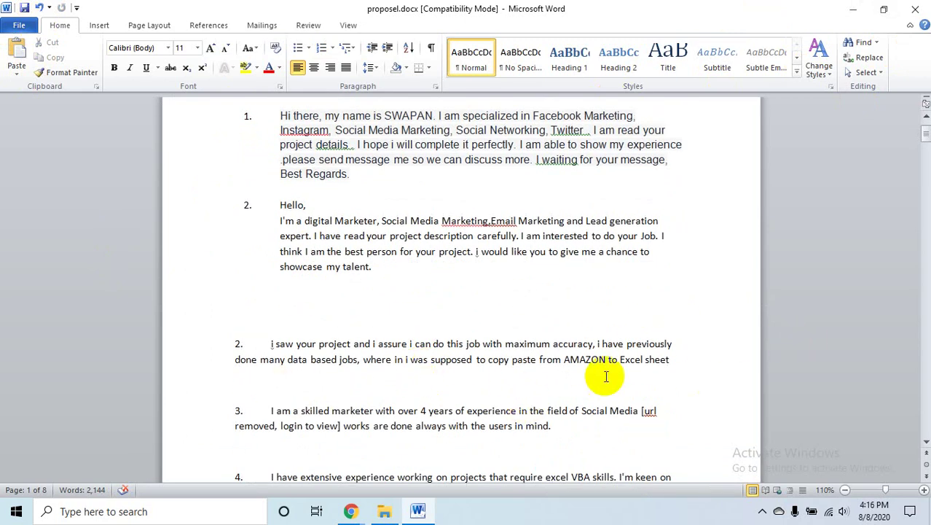
{"action": "scroll", "coordinate": [609, 378], "scroll_direction": "down", "scroll_amount": 1}
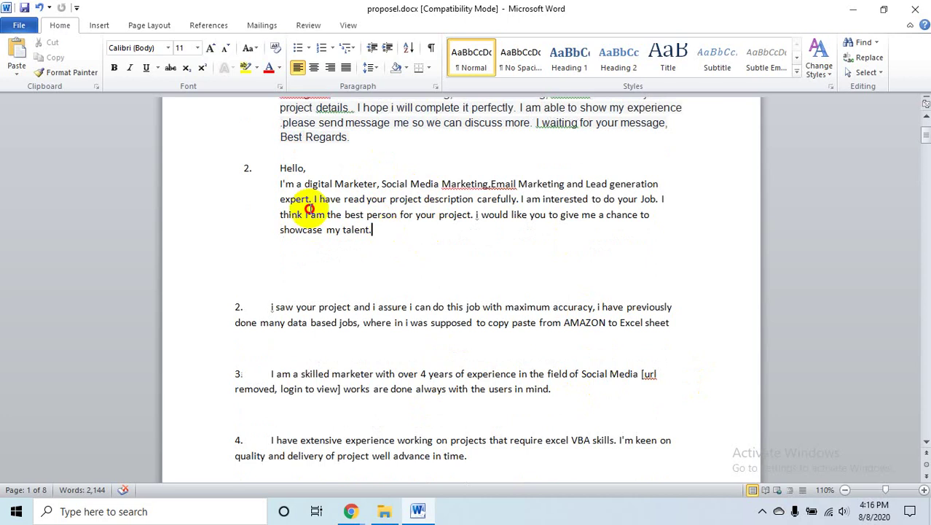
{"action": "left_click_drag", "start_coordinate": [379, 231], "coordinate": [279, 171]}
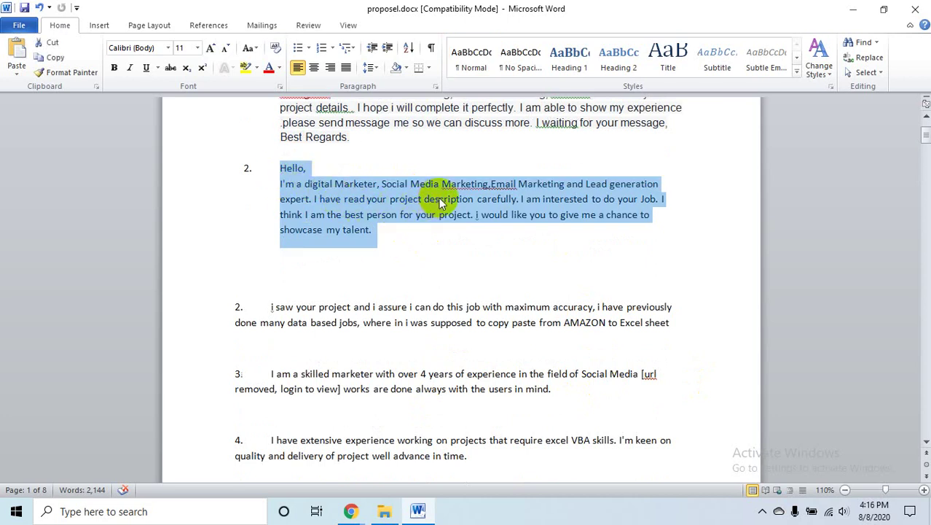
{"action": "right_click", "coordinate": [441, 202]}
{"action": "left_click", "coordinate": [347, 198]}
- Minimise Word, restore the Facebook window, open Messenger, and start a new blank tab
{"action": "left_click", "coordinate": [853, 9]}
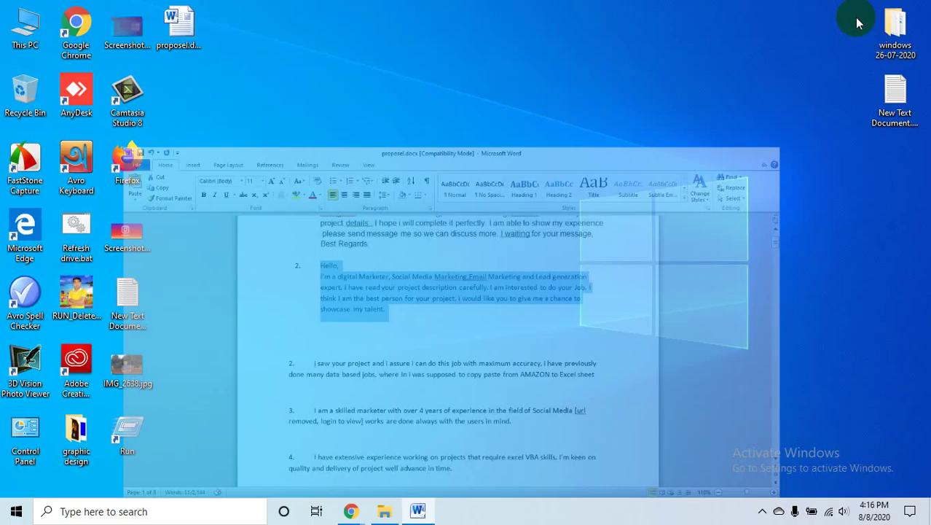
{"action": "mouse_move", "coordinate": [343, 504]}
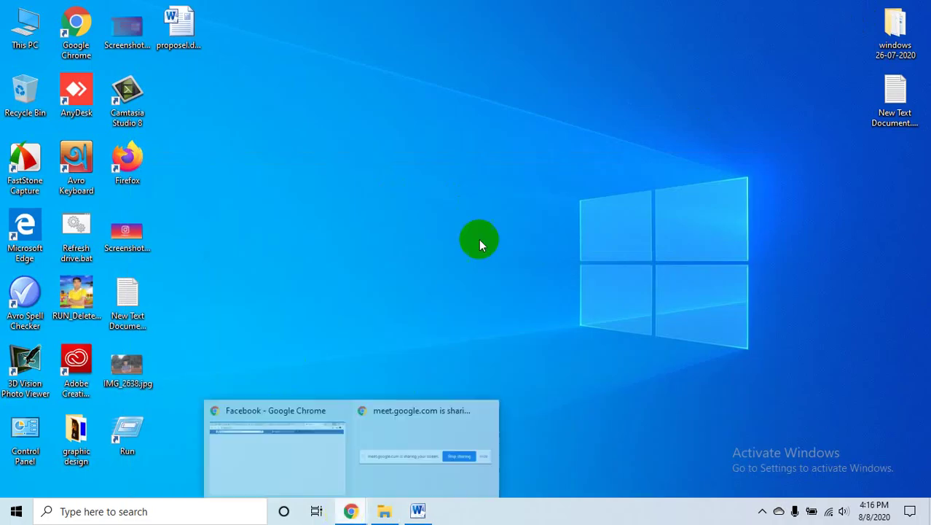
{"action": "left_click", "coordinate": [304, 428]}
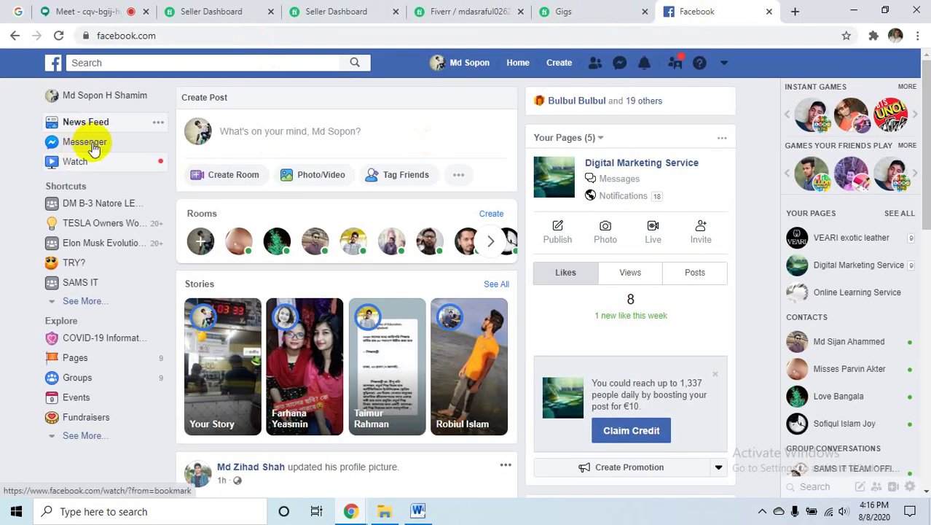
{"action": "left_click", "coordinate": [97, 145]}
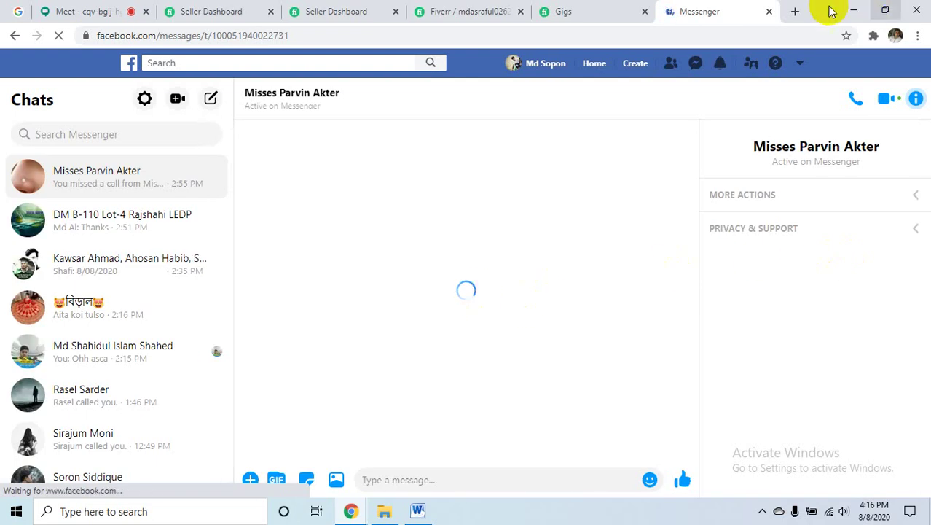
{"action": "left_click", "coordinate": [794, 11]}
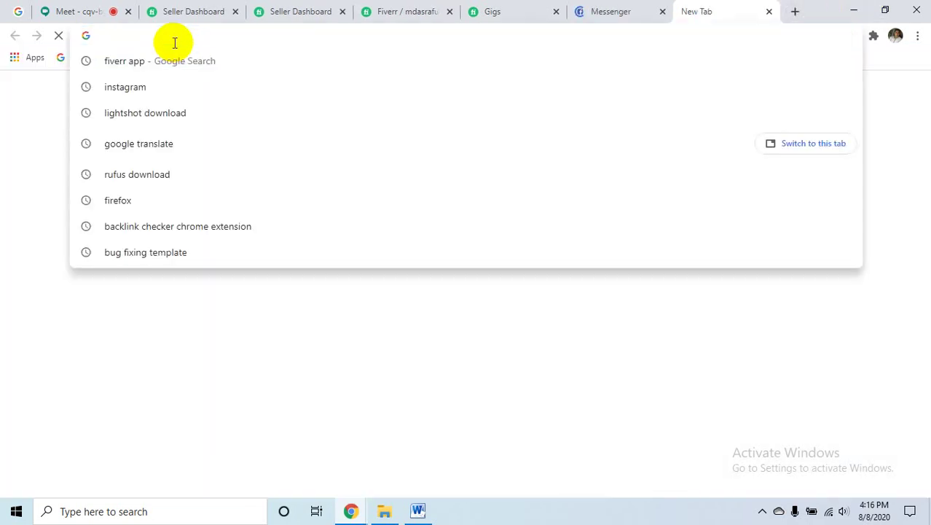
- Search 'speed test', run Fast.com (27 Mbps), then close that tab
{"action": "type", "text": "spee"}
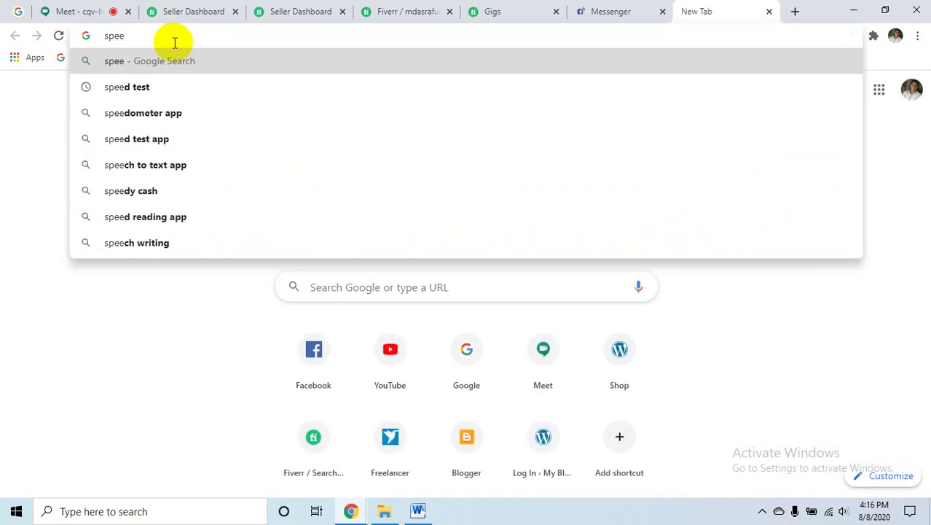
{"action": "left_click", "coordinate": [135, 87]}
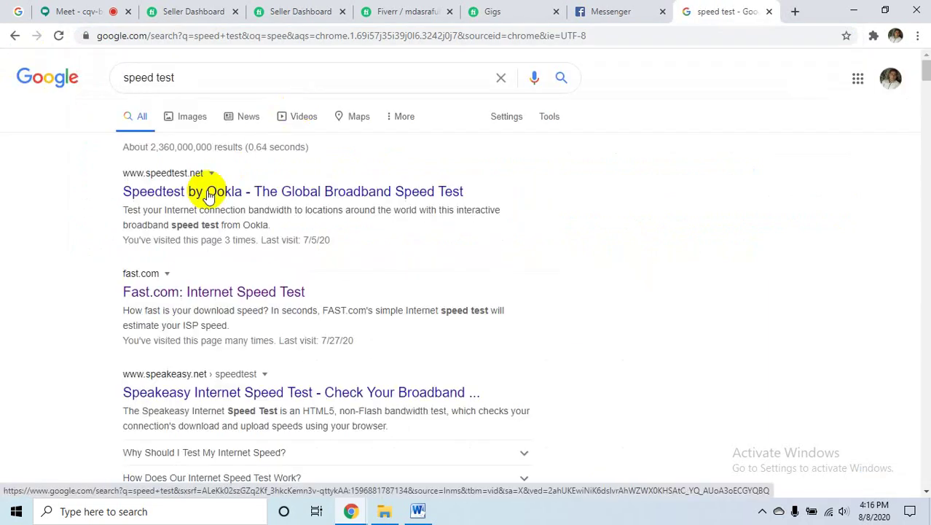
{"action": "left_click", "coordinate": [181, 293]}
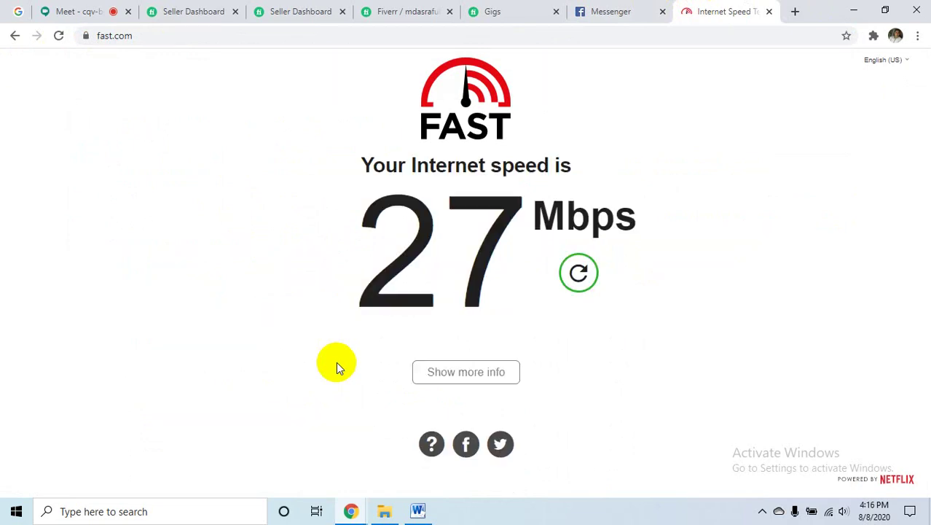
{"action": "left_click", "coordinate": [770, 12]}
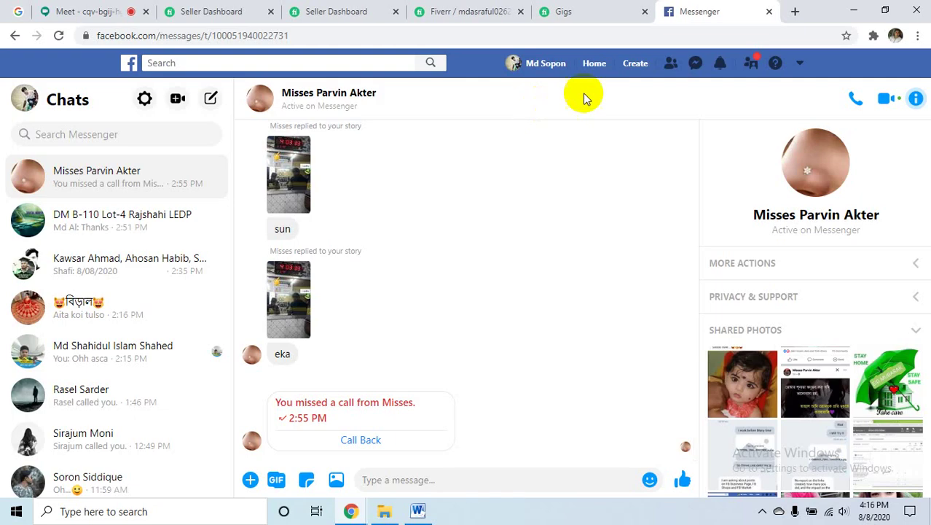
- Open the DM B-110 Lot-4 Rajshahi LEDP chat in Messenger, then switch to the Fiverr custom offer tab
{"action": "left_click", "coordinate": [601, 11]}
{"action": "left_click", "coordinate": [704, 10]}
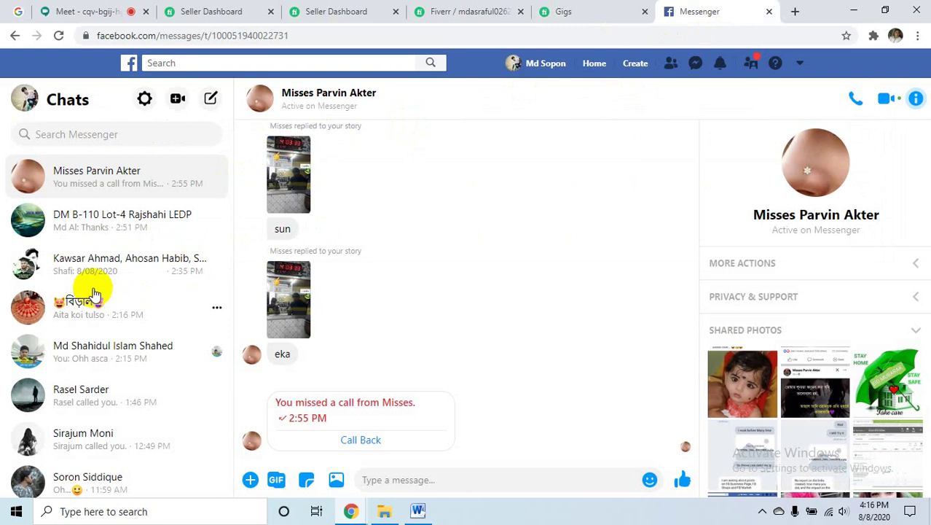
{"action": "scroll", "coordinate": [94, 291], "scroll_direction": "down", "scroll_amount": 3}
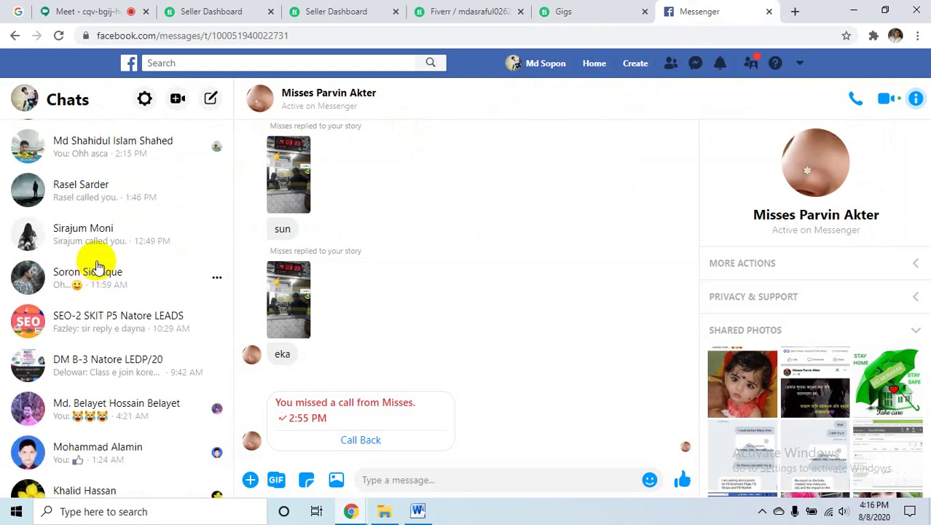
{"action": "scroll", "coordinate": [114, 320], "scroll_direction": "up", "scroll_amount": 3}
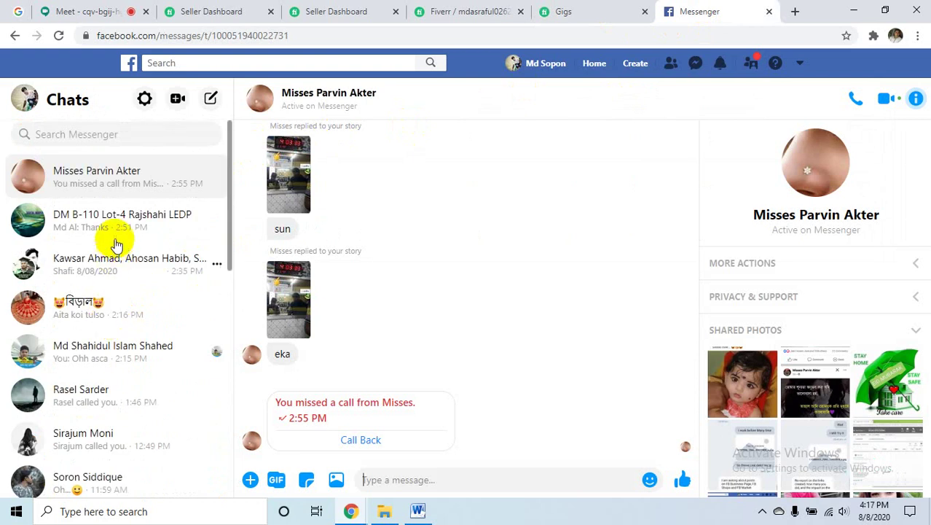
{"action": "left_click", "coordinate": [117, 244]}
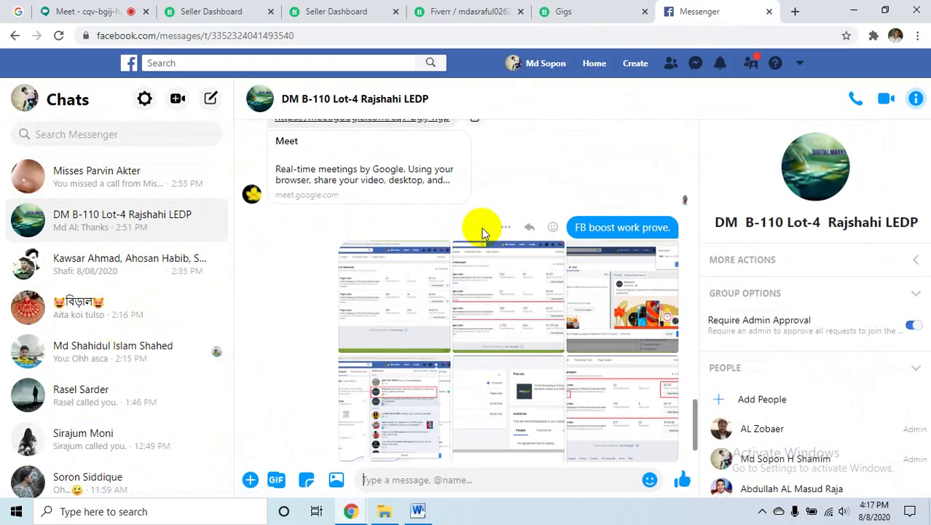
{"action": "left_click", "coordinate": [490, 11]}
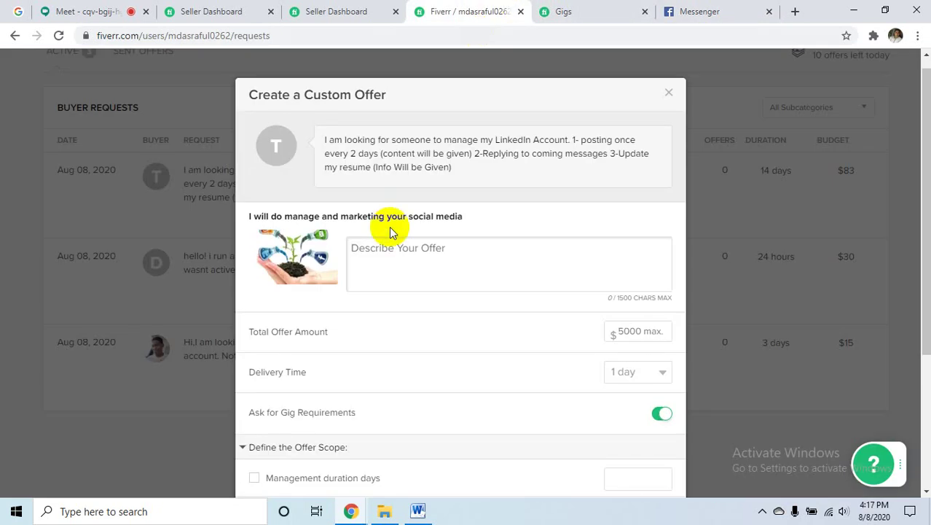
- Select the buyer's LinkedIn account-management request, then place the cursor in Describe Your Offer
{"action": "triple_click", "coordinate": [323, 145]}
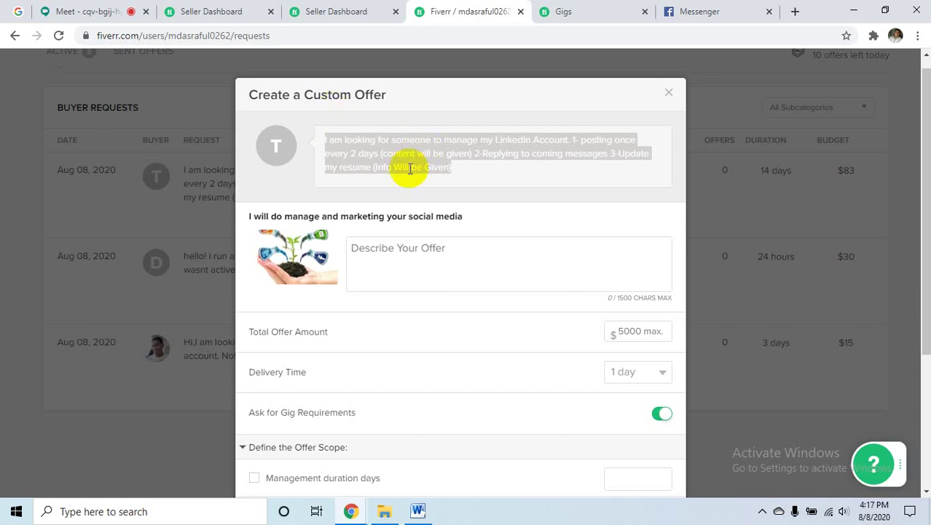
{"action": "left_click", "coordinate": [496, 184]}
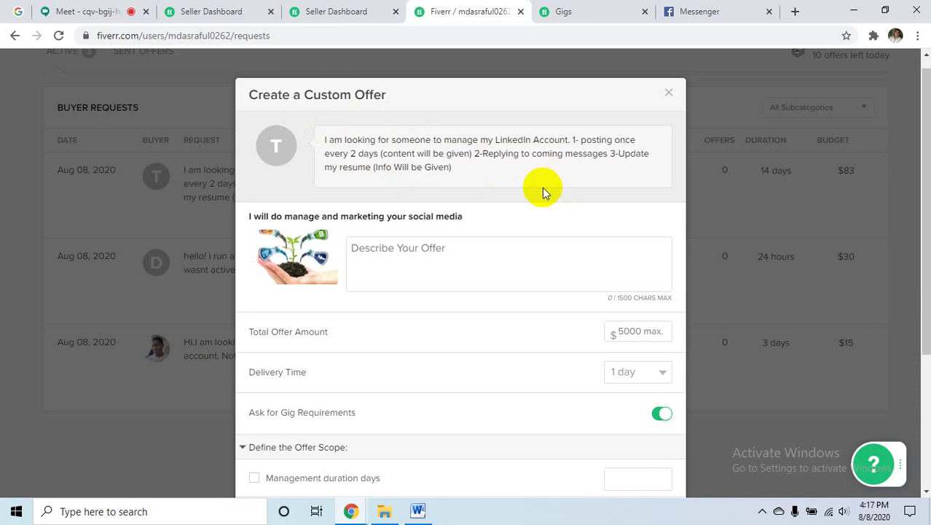
{"action": "left_click", "coordinate": [421, 266]}
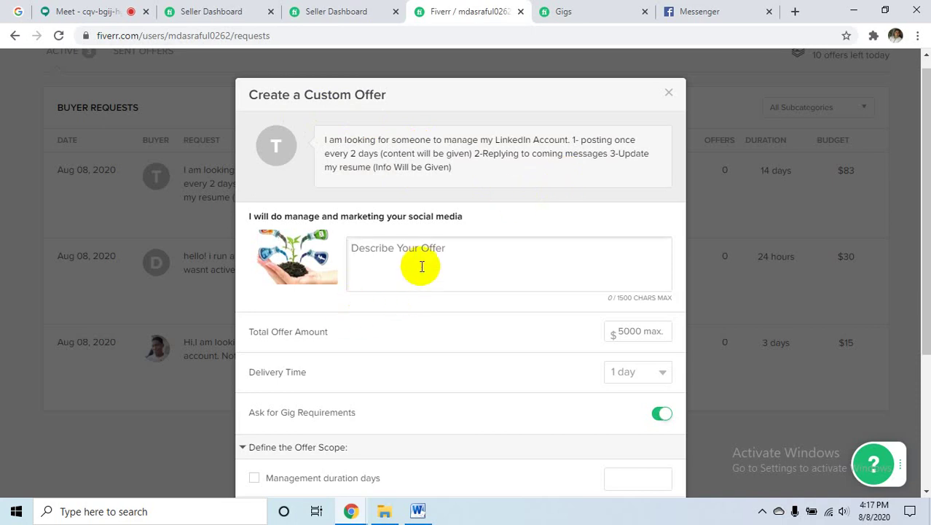
- Paste the proposal into the offer description without '2.' or 'Email Marketing and Lead generation expert.', then return to Word
{"action": "key", "text": "ctrl+v"}
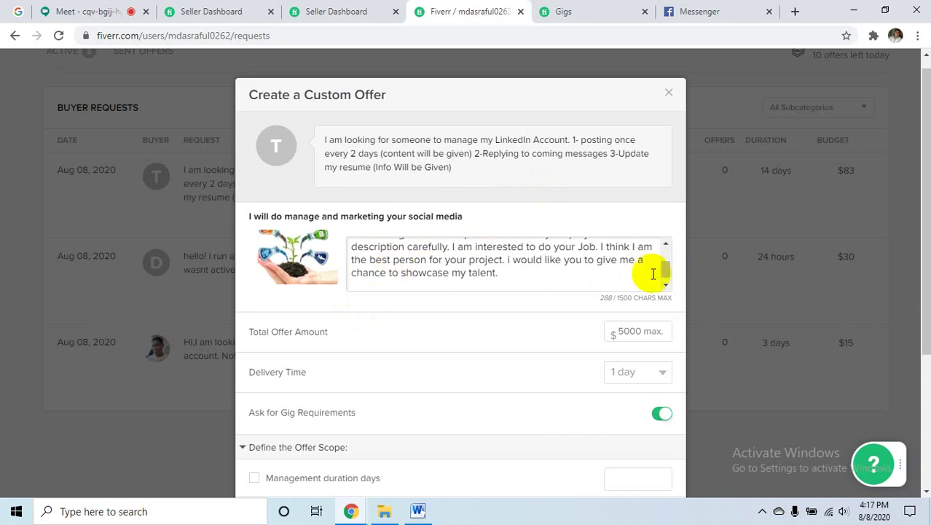
{"action": "left_click_drag", "start_coordinate": [665, 271], "coordinate": [660, 252]}
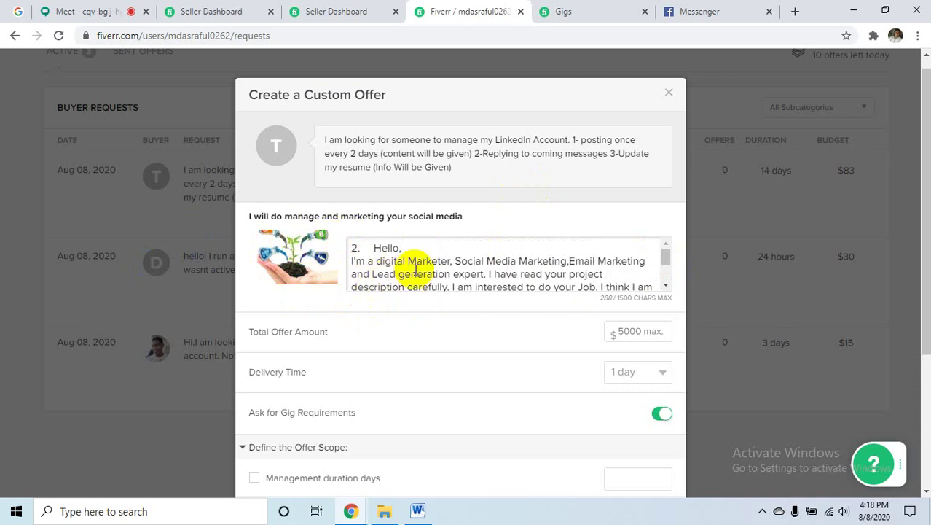
{"action": "left_click_drag", "start_coordinate": [375, 248], "coordinate": [324, 253]}
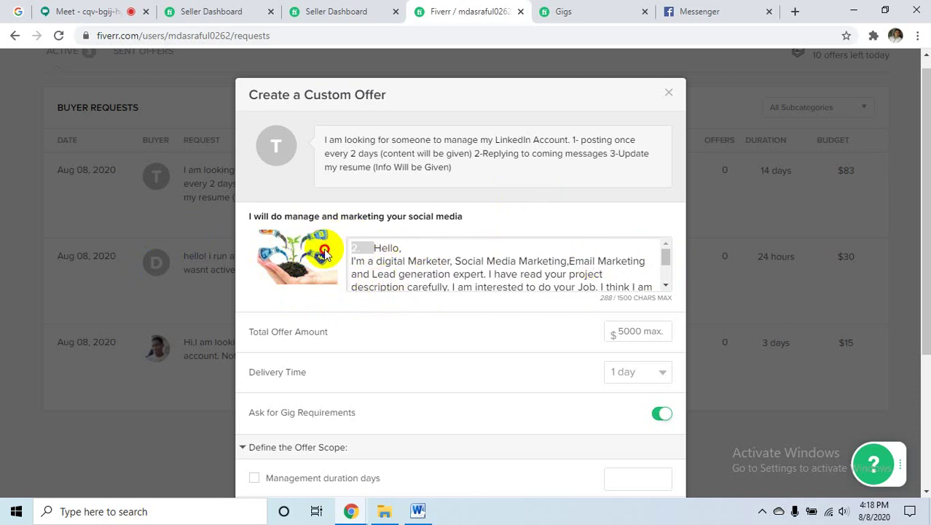
{"action": "key", "text": "BackSpace"}
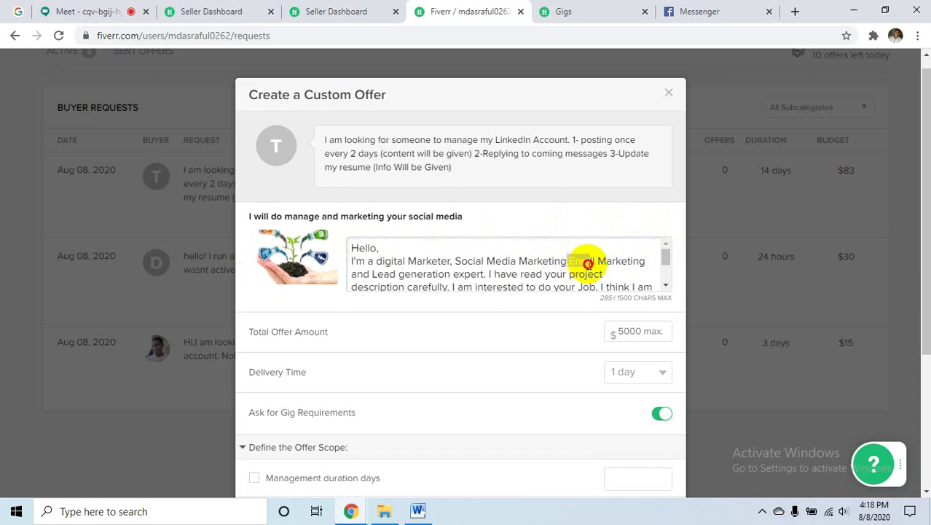
{"action": "left_click_drag", "start_coordinate": [568, 260], "coordinate": [489, 274]}
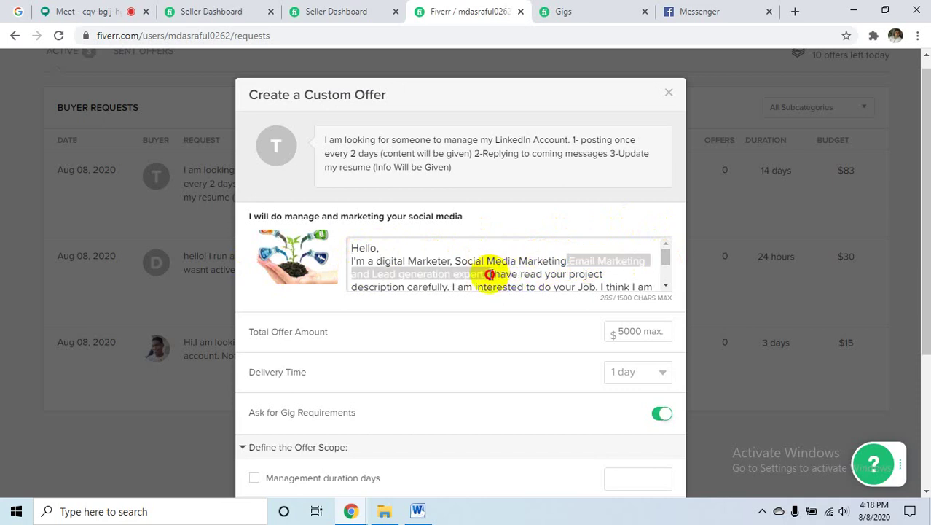
{"action": "key", "text": "BackSpace"}
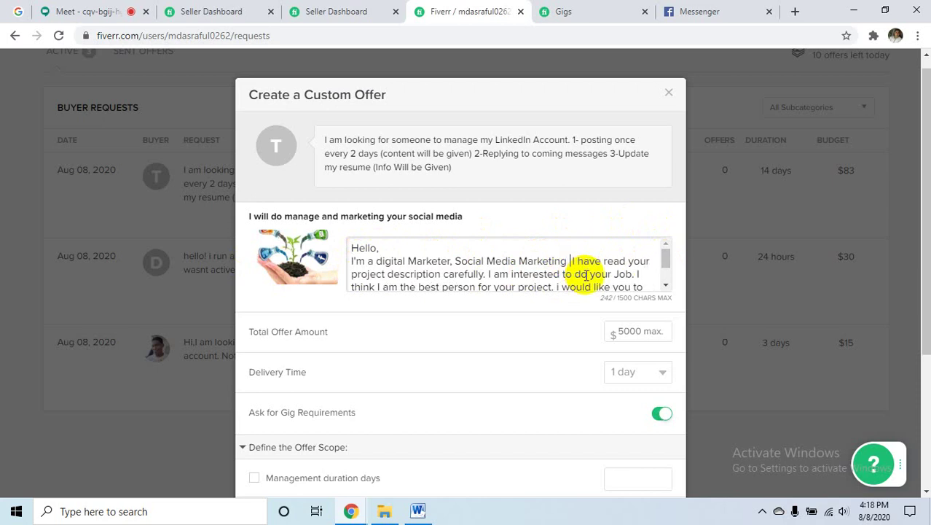
{"action": "left_click", "coordinate": [417, 511]}
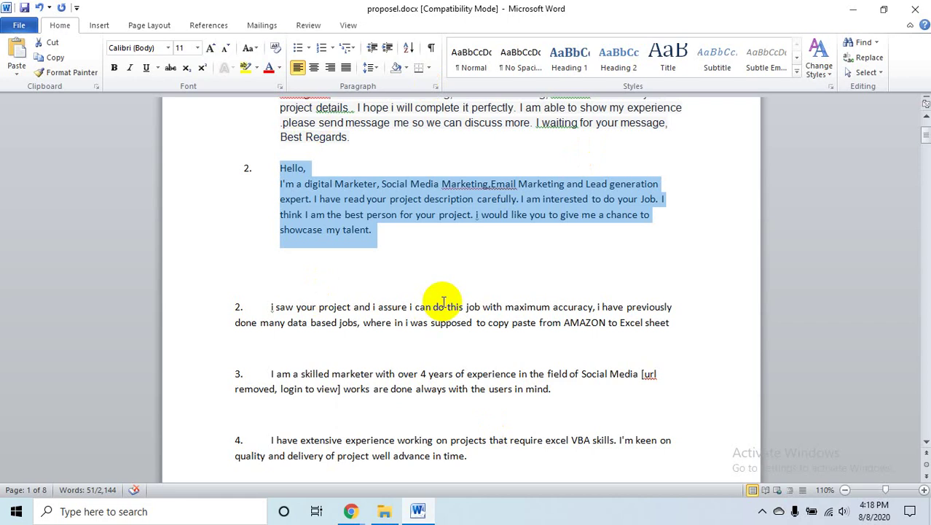
{"action": "left_click", "coordinate": [684, 204]}
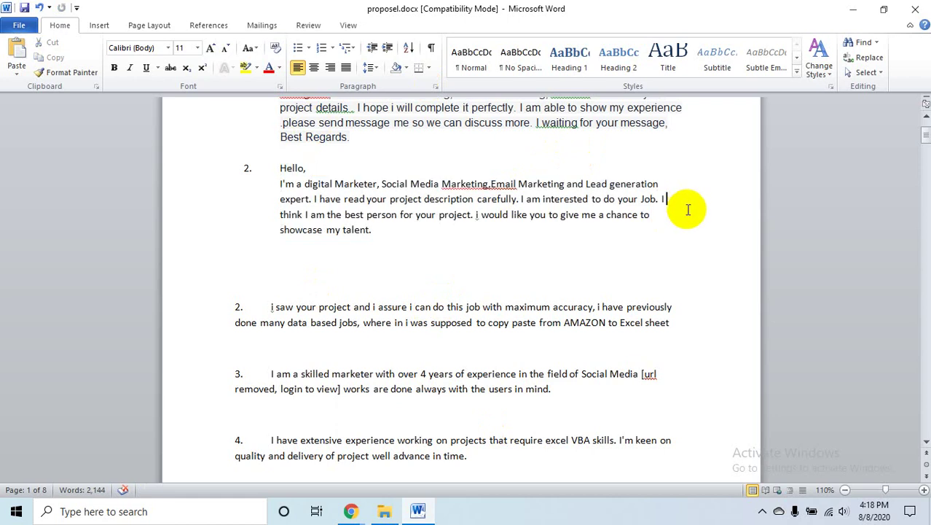
{"action": "scroll", "coordinate": [636, 265], "scroll_direction": "up", "scroll_amount": 3}
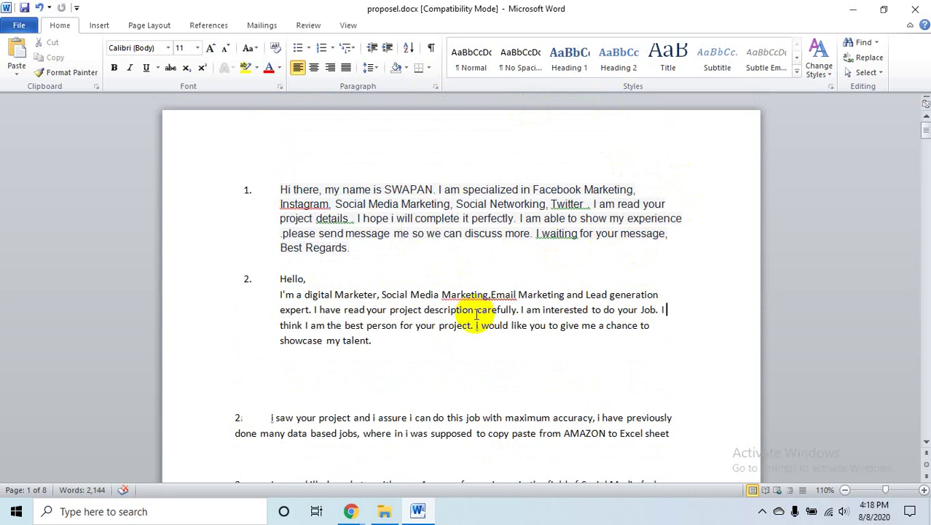
{"action": "scroll", "coordinate": [477, 313], "scroll_direction": "down", "scroll_amount": 15}
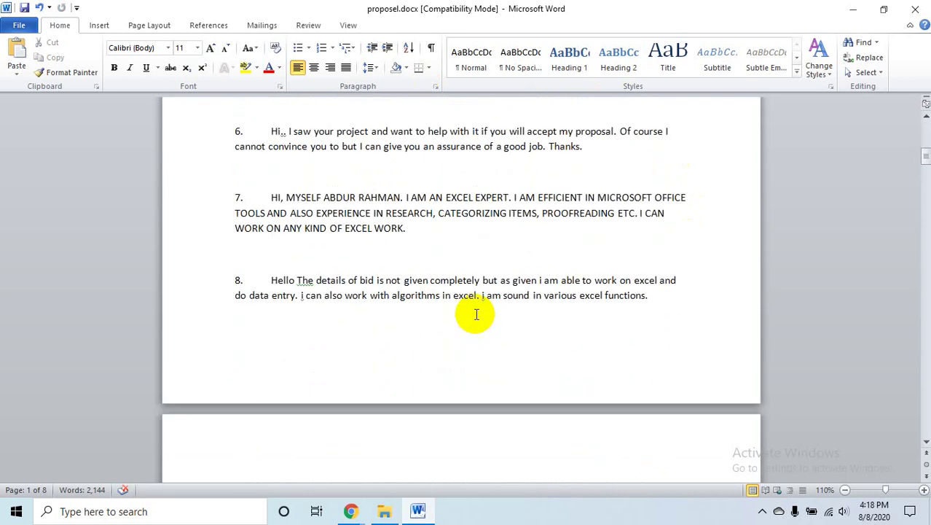
{"action": "scroll", "coordinate": [476, 313], "scroll_direction": "down", "scroll_amount": 10}
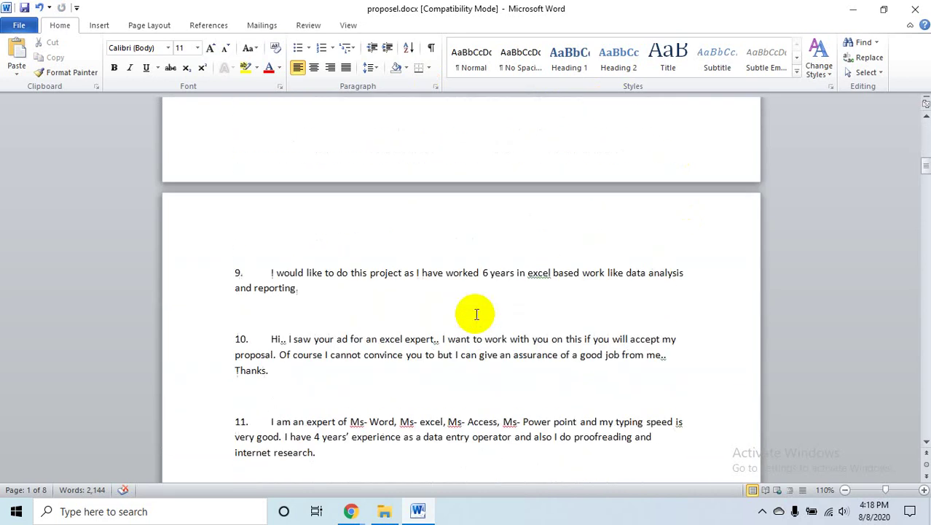
{"action": "mouse_move", "coordinate": [352, 508]}
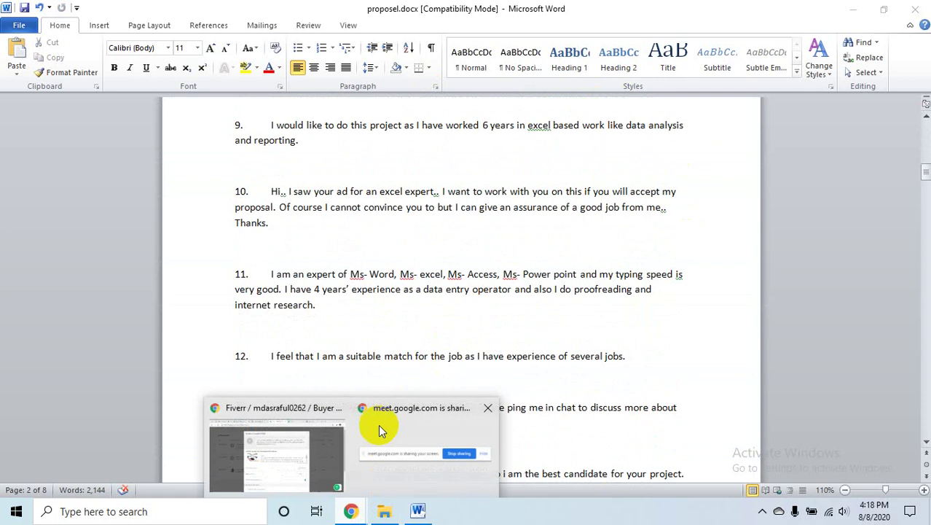
- Add 'i will do for you manage my LinkedIn Account.' after 'Marketing' in the offer message
{"action": "left_click", "coordinate": [296, 448]}
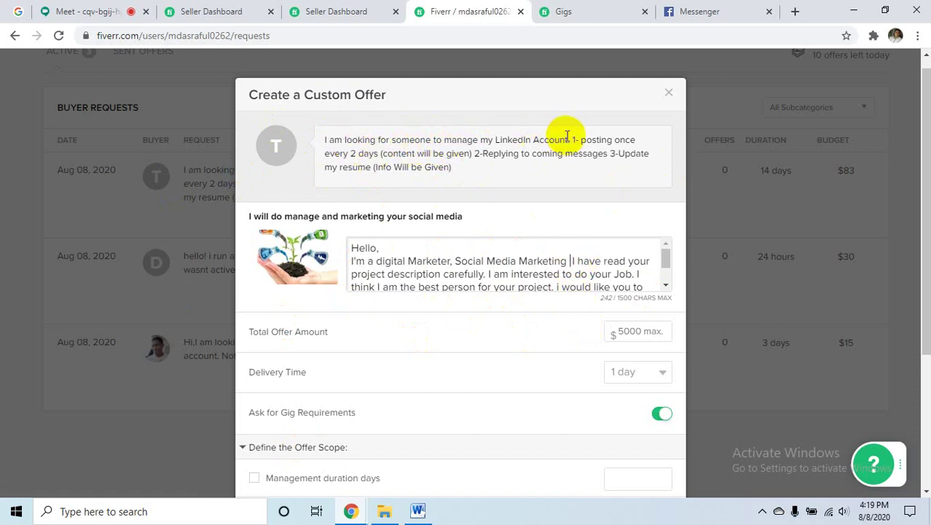
{"action": "left_click_drag", "start_coordinate": [568, 139], "coordinate": [442, 139]}
{"action": "key", "text": "ctrl+c"}
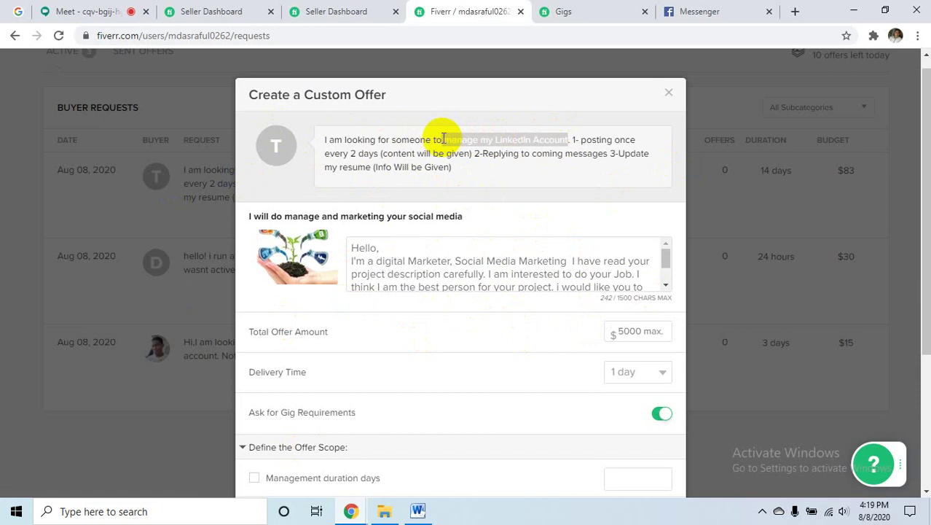
{"action": "left_click", "coordinate": [564, 264]}
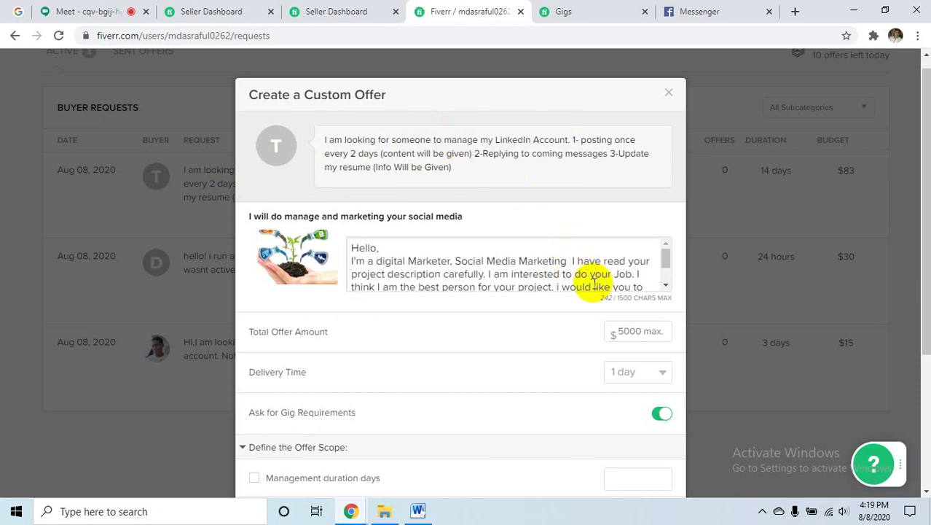
{"action": "type", "text": "i wil"}
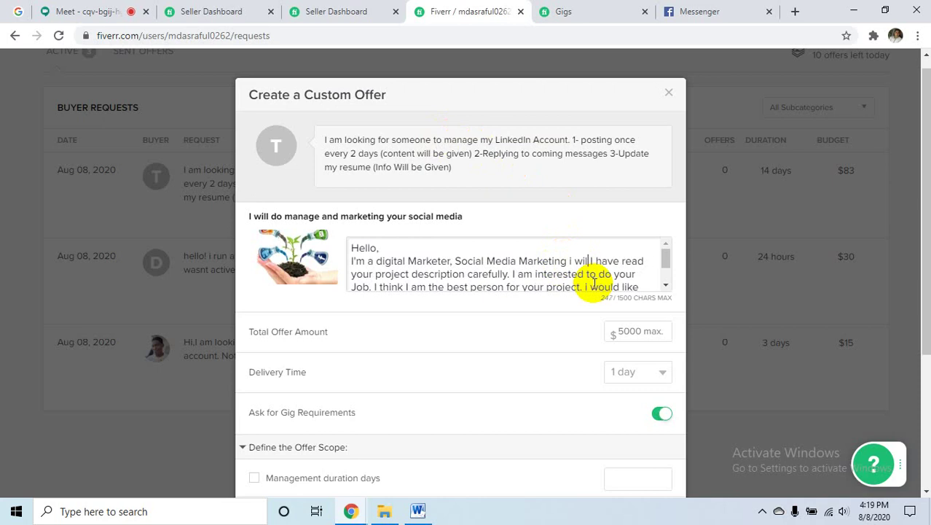
{"action": "type", "text": "l do for you I"}
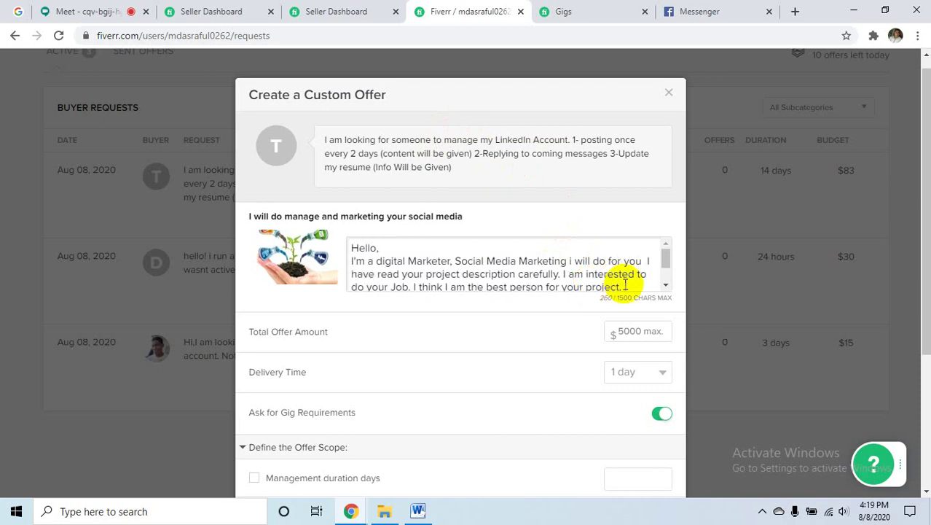
{"action": "key", "text": "ctrl+v"}
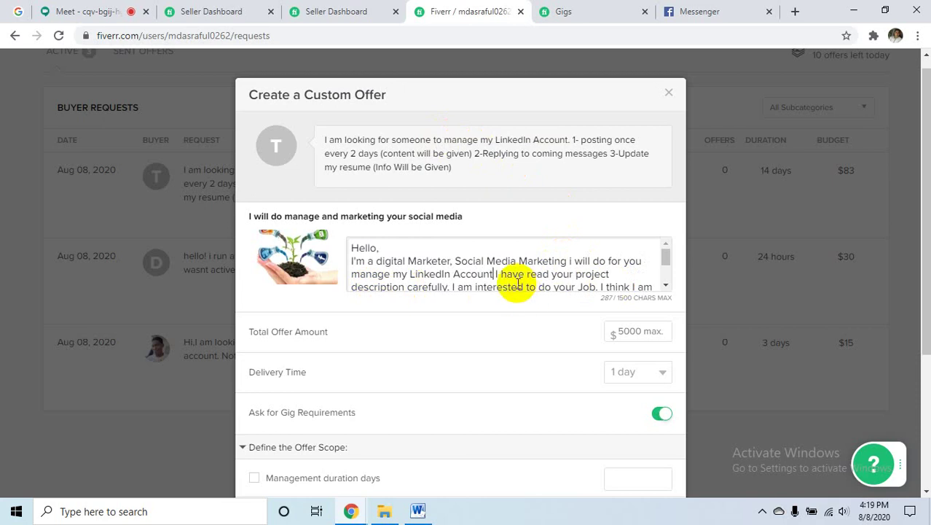
{"action": "type", "text": "."}
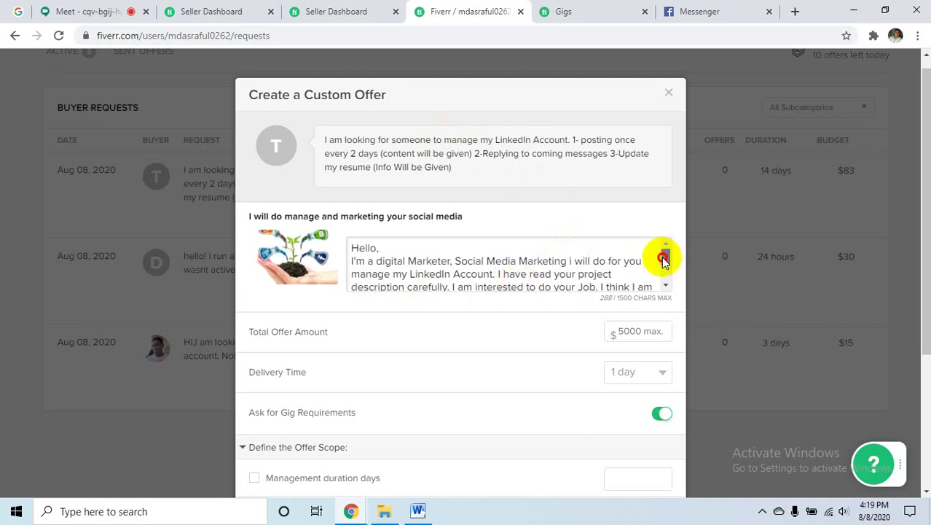
- Remove the extra space after 'LinkedIn Account.' and review the 287-character description
{"action": "scroll", "coordinate": [663, 260], "scroll_direction": "down", "scroll_amount": 1}
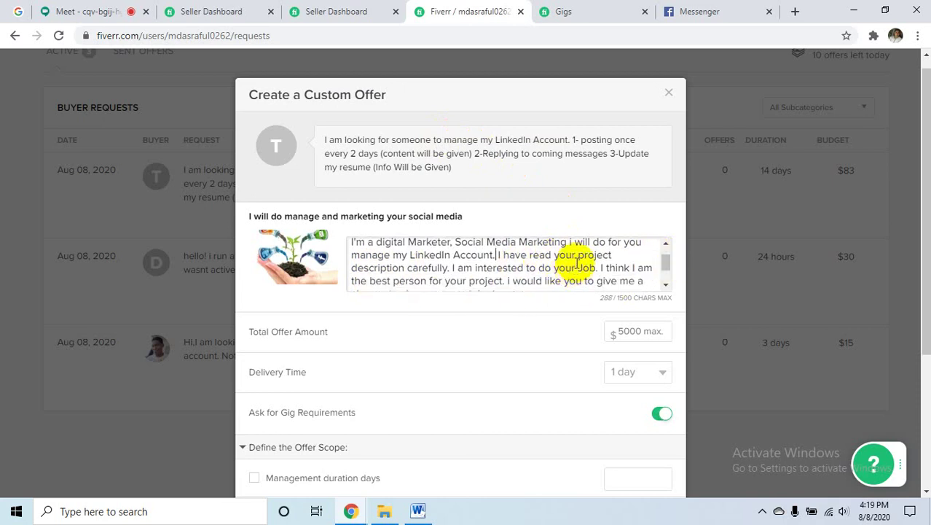
{"action": "left_click", "coordinate": [495, 255]}
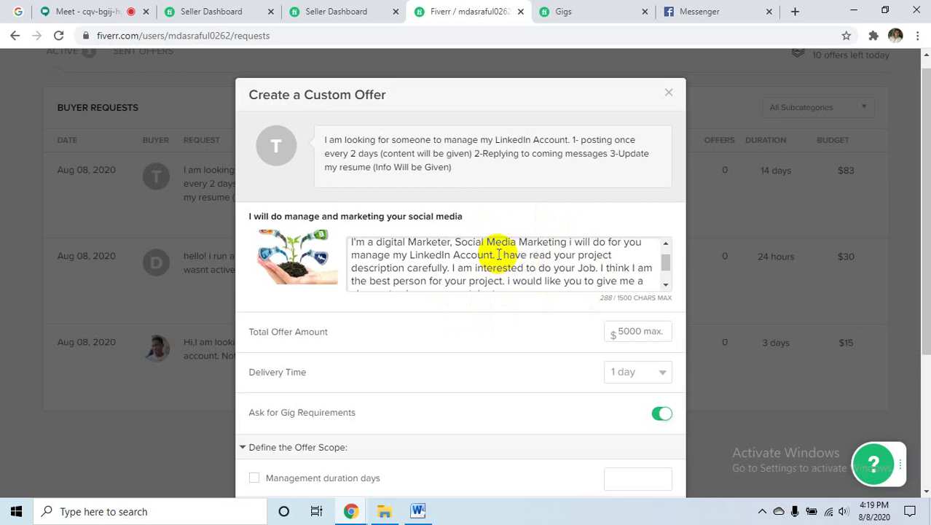
{"action": "key", "text": "BackSpace"}
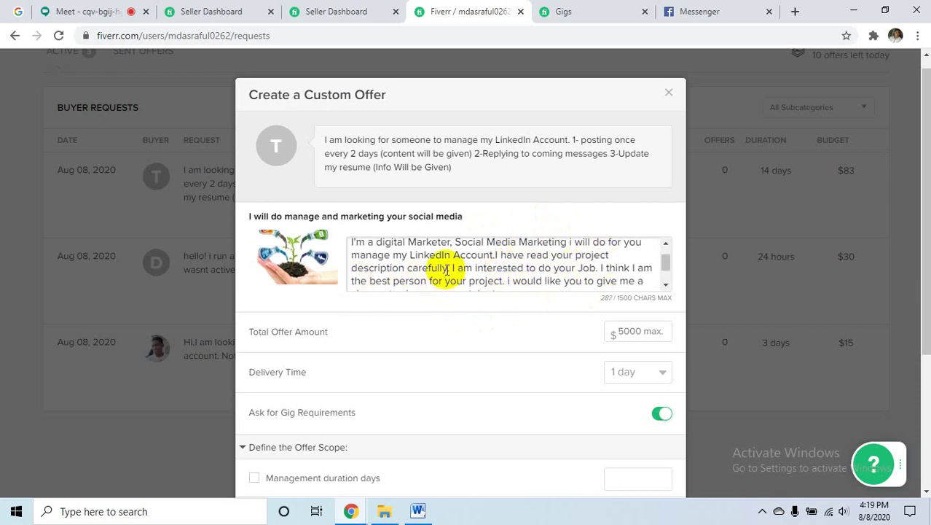
{"action": "left_click_drag", "start_coordinate": [446, 267], "coordinate": [492, 274]}
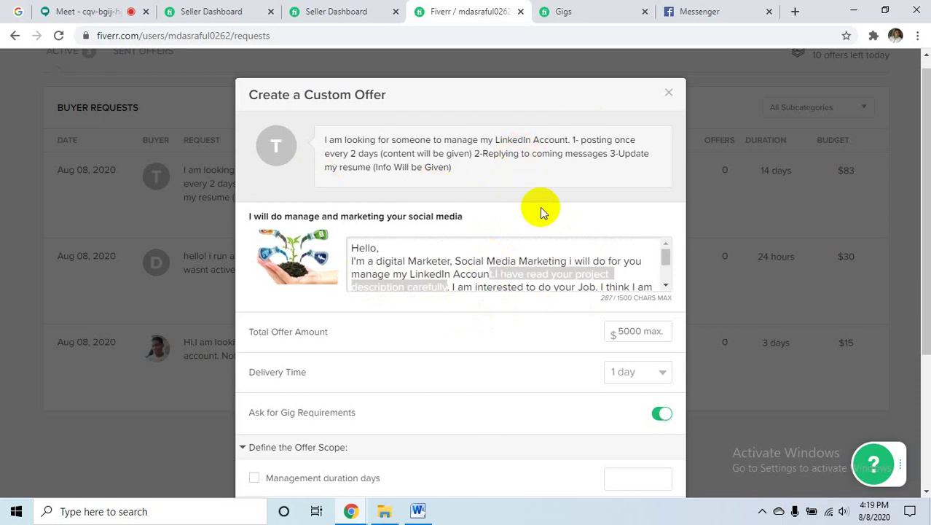
{"action": "left_click", "coordinate": [612, 274]}
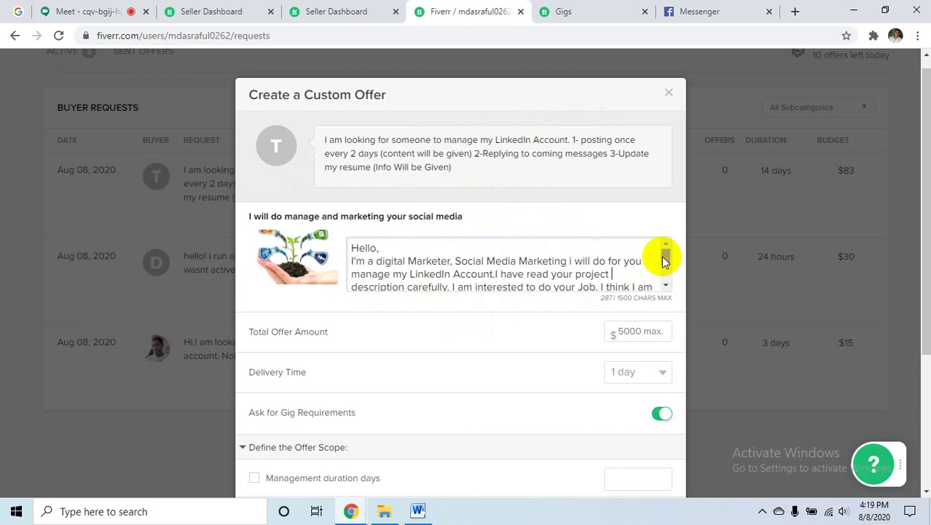
{"action": "left_click_drag", "start_coordinate": [664, 261], "coordinate": [665, 271]}
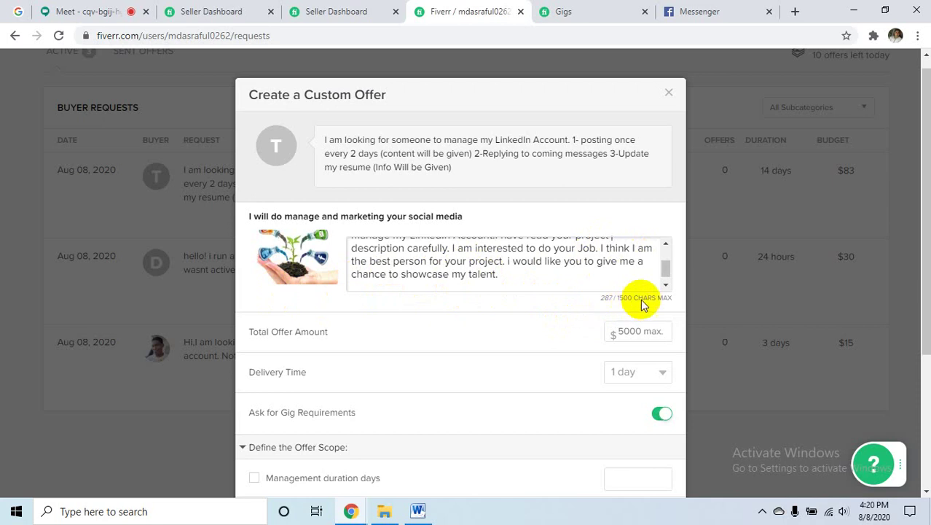
{"action": "scroll", "coordinate": [664, 268], "scroll_direction": "down", "scroll_amount": 1}
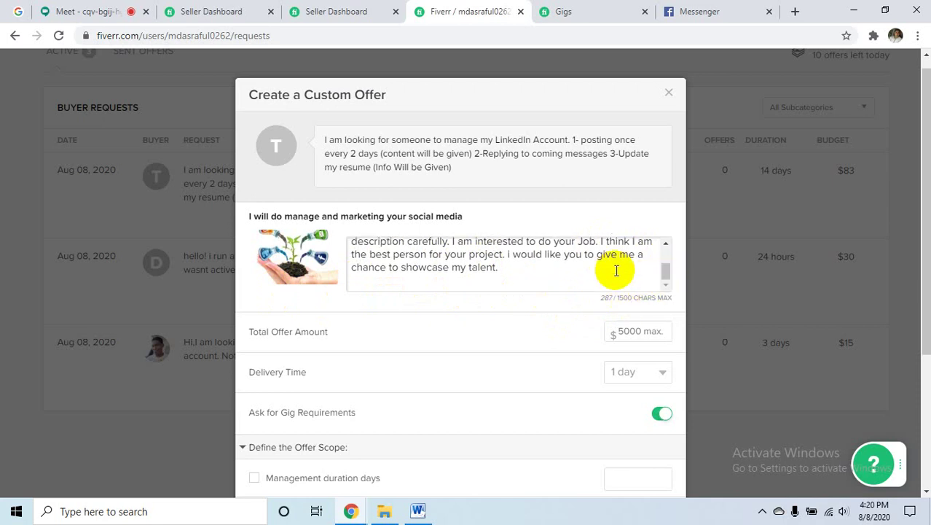
{"action": "scroll", "coordinate": [616, 270], "scroll_direction": "up", "scroll_amount": 3}
{"action": "scroll", "coordinate": [567, 240], "scroll_direction": "down", "scroll_amount": 3}
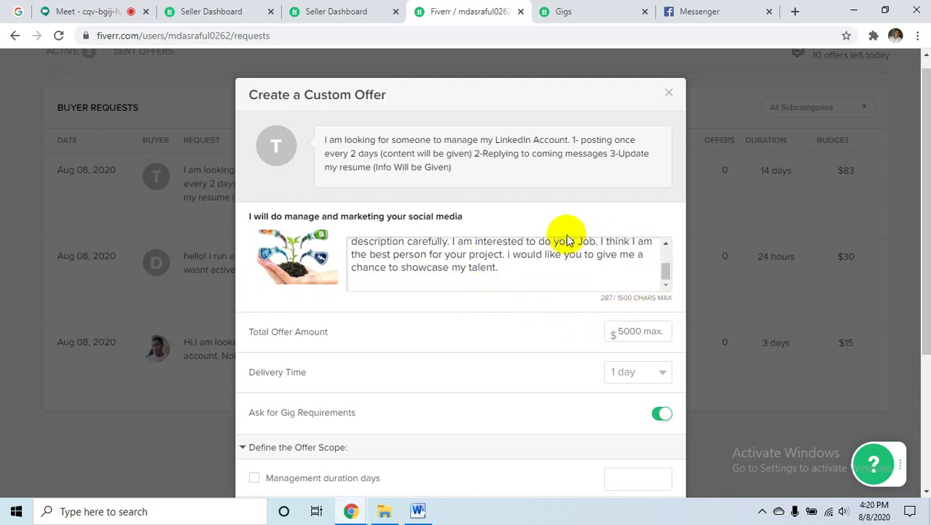
{"action": "scroll", "coordinate": [567, 241], "scroll_direction": "up", "scroll_amount": 3}
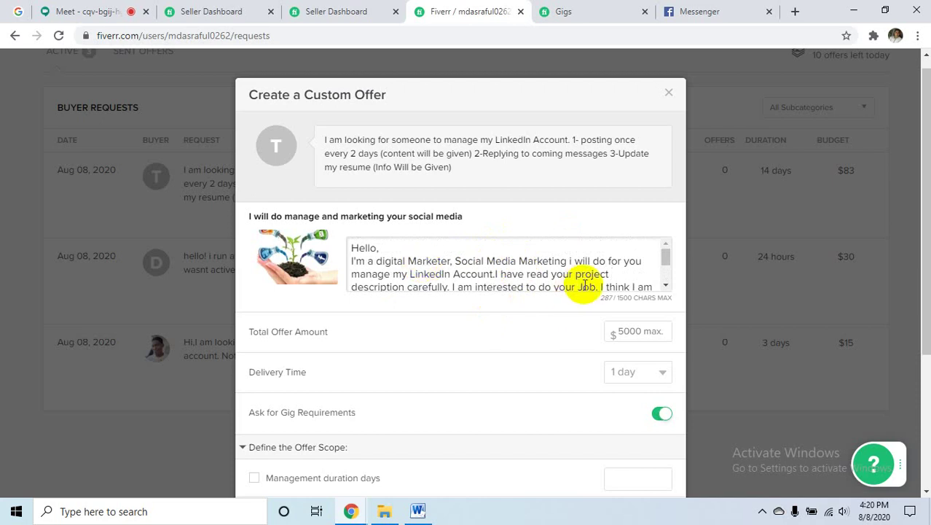
{"action": "scroll", "coordinate": [576, 288], "scroll_direction": "down", "scroll_amount": 4}
{"action": "scroll", "coordinate": [496, 219], "scroll_direction": "up", "scroll_amount": 3}
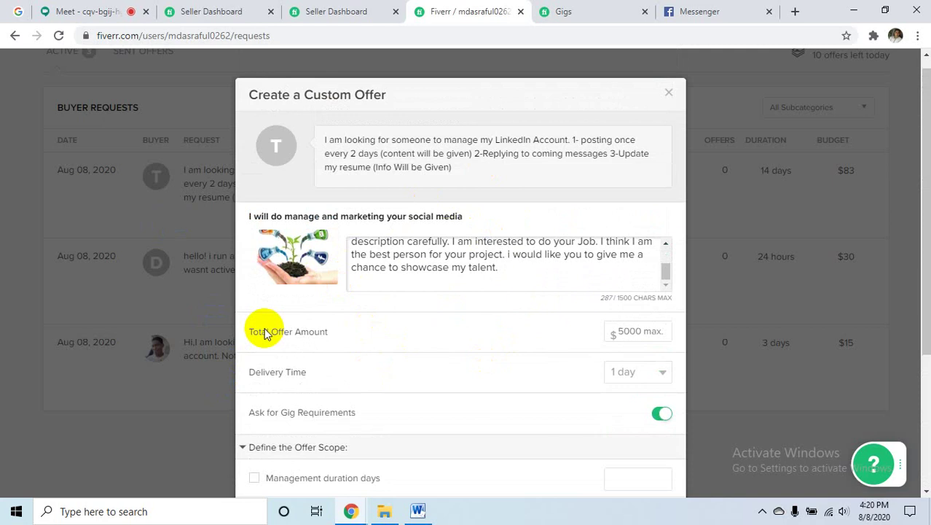
- Set the total offer amount to $50 and the delivery time to 15 days
{"action": "left_click", "coordinate": [612, 336]}
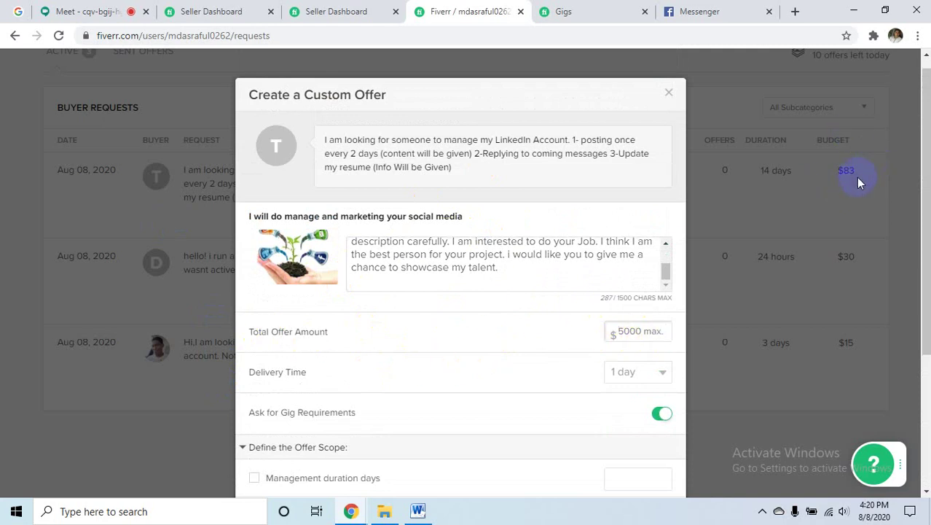
{"action": "left_click", "coordinate": [645, 338]}
{"action": "left_click", "coordinate": [645, 373]}
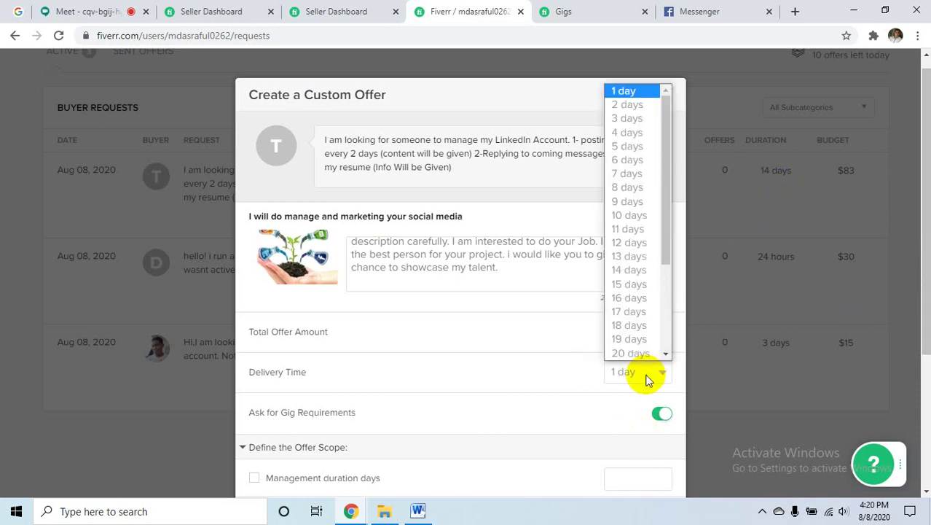
{"action": "left_click", "coordinate": [631, 284]}
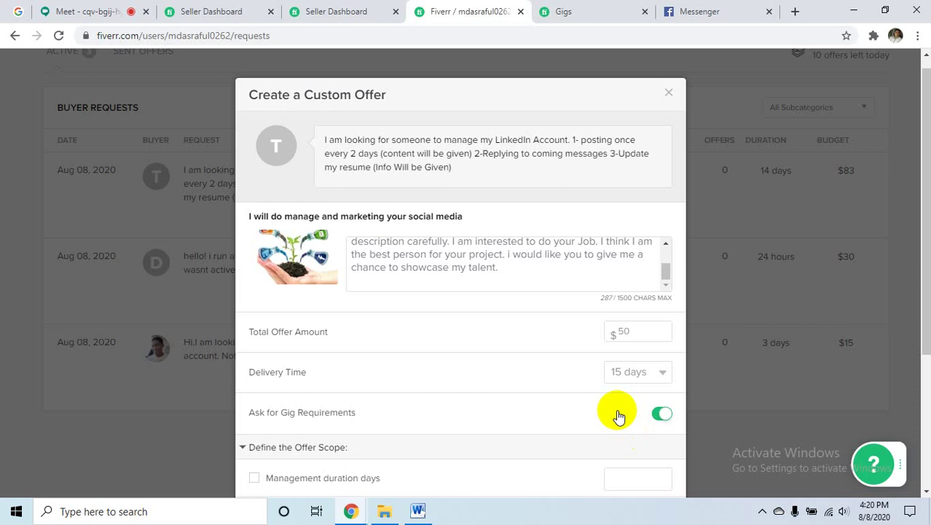
- Tick Management duration days, Schedule posts, Full-time engagement and Action plan in the offer scope
{"action": "scroll", "coordinate": [616, 340], "scroll_direction": "down", "scroll_amount": 2}
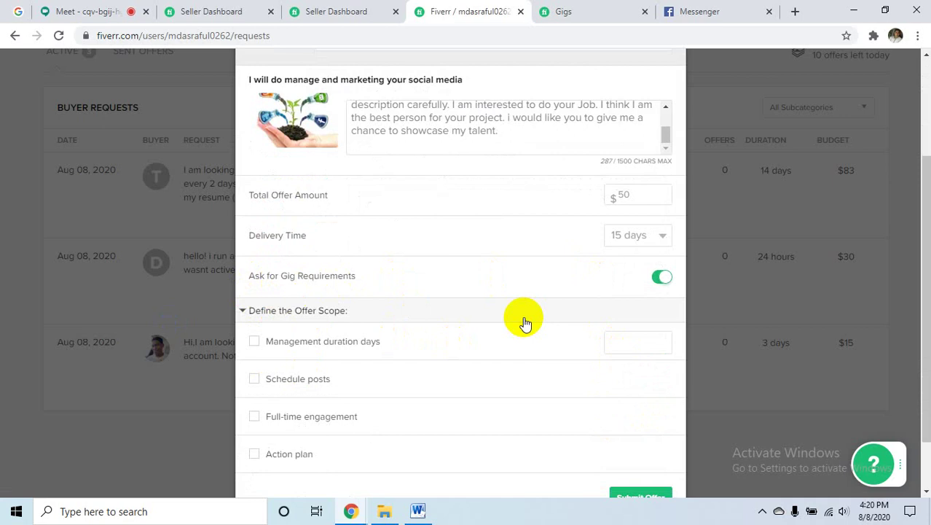
{"action": "scroll", "coordinate": [525, 323], "scroll_direction": "down", "scroll_amount": 1}
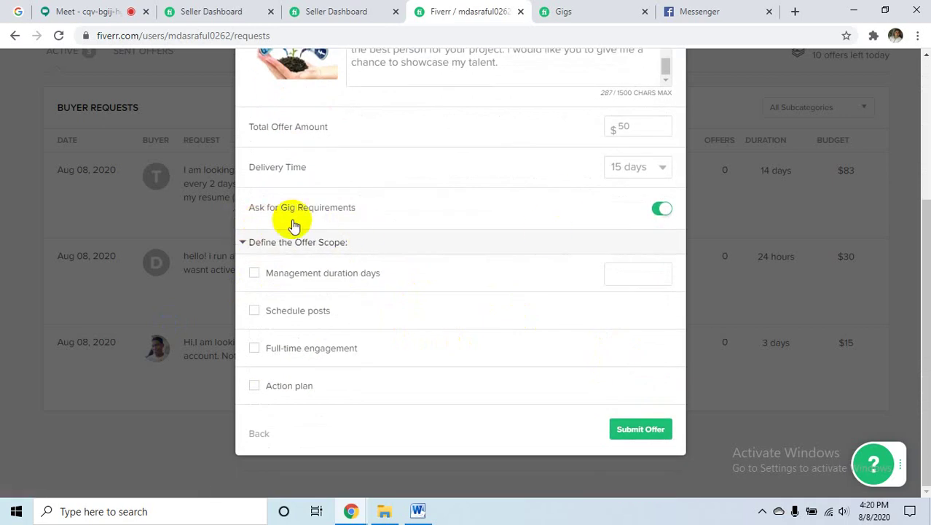
{"action": "scroll", "coordinate": [565, 241], "scroll_direction": "up", "scroll_amount": 3}
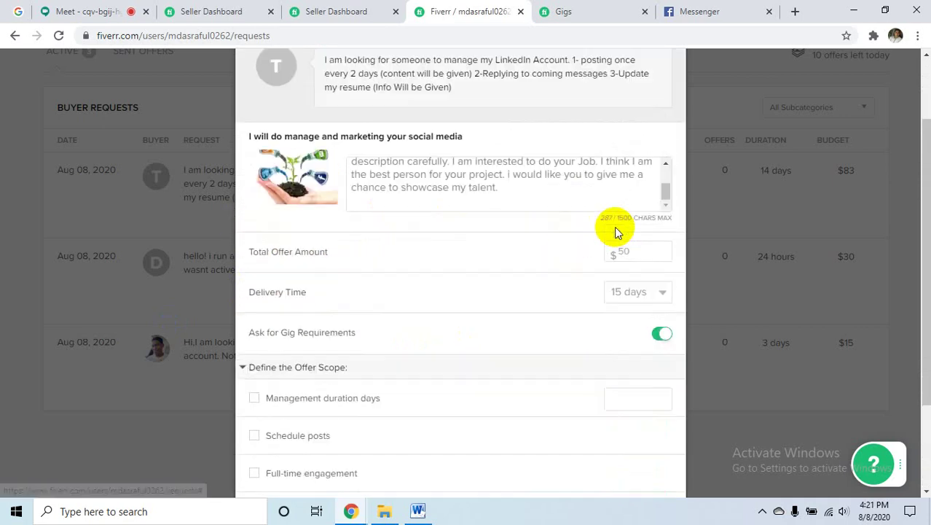
{"action": "scroll", "coordinate": [437, 372], "scroll_direction": "down", "scroll_amount": 3}
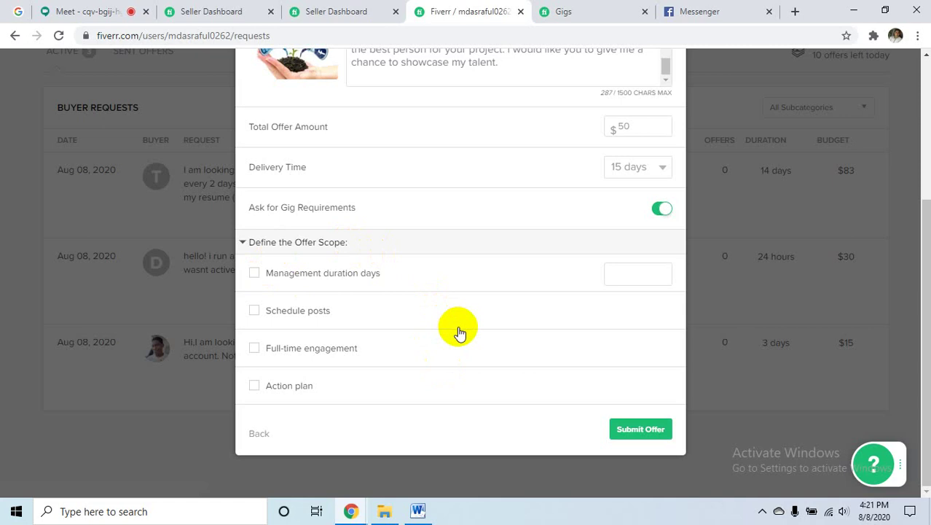
{"action": "scroll", "coordinate": [508, 180], "scroll_direction": "up", "scroll_amount": 1}
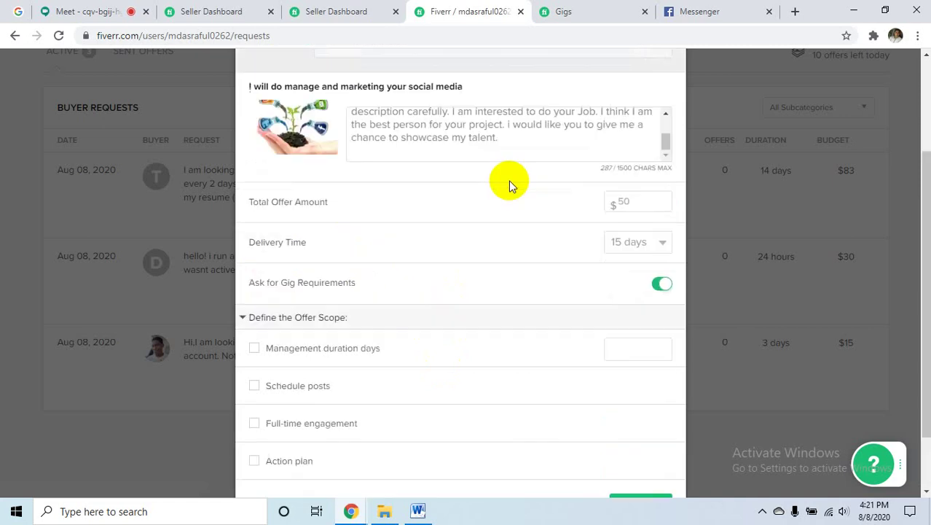
{"action": "scroll", "coordinate": [509, 180], "scroll_direction": "down", "scroll_amount": 1}
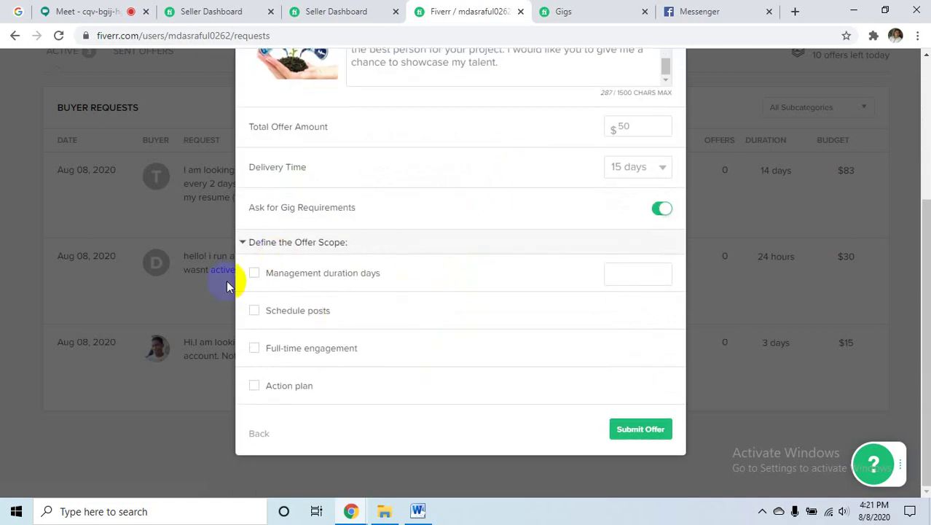
{"action": "left_click", "coordinate": [253, 274]}
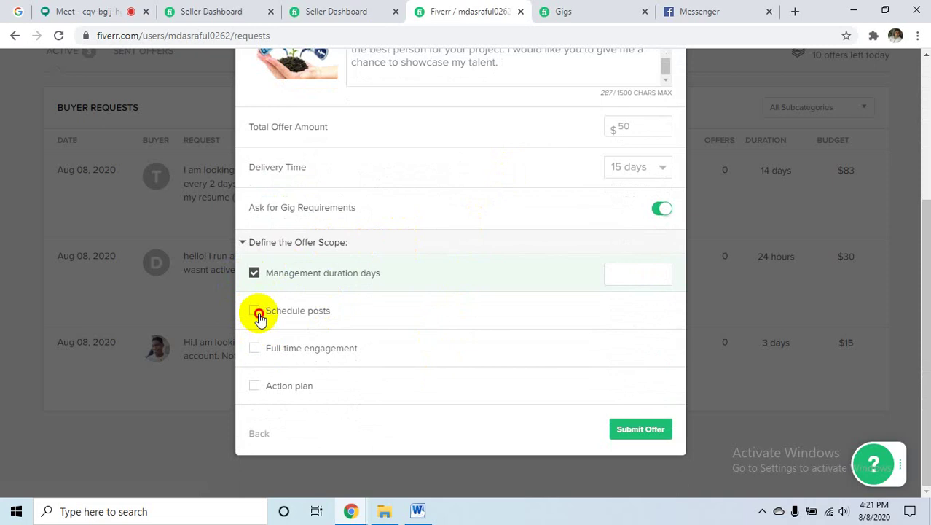
{"action": "left_click", "coordinate": [256, 311]}
{"action": "left_click", "coordinate": [254, 348]}
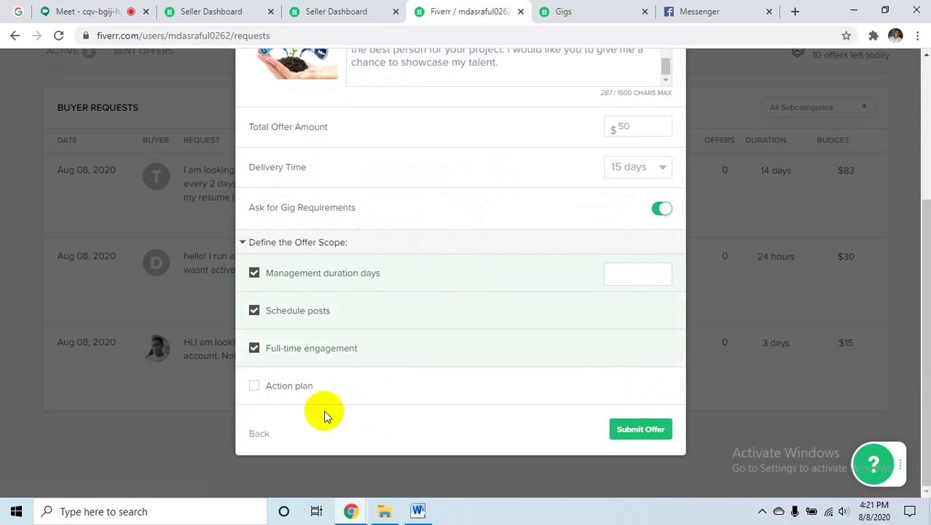
{"action": "left_click", "coordinate": [254, 386]}
{"action": "scroll", "coordinate": [481, 308], "scroll_direction": "up", "scroll_amount": 2}
{"action": "scroll", "coordinate": [482, 308], "scroll_direction": "down", "scroll_amount": 2}
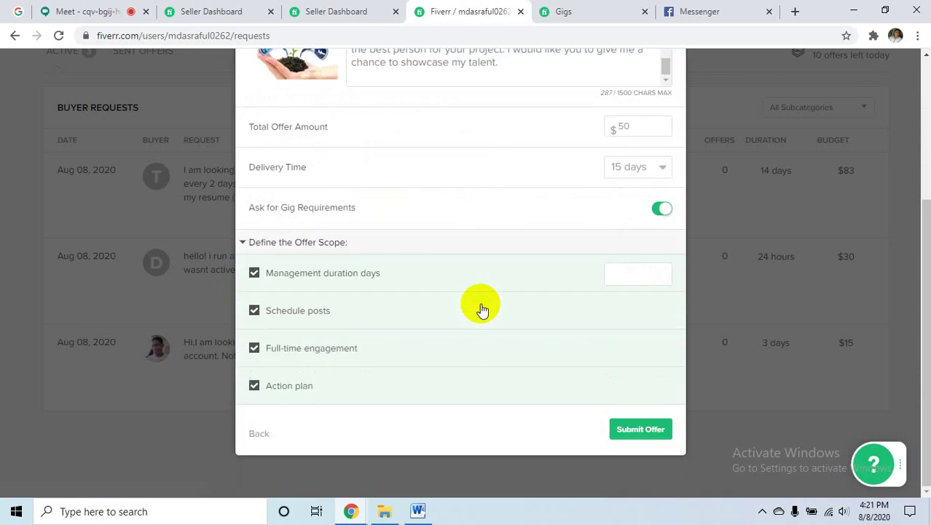
{"action": "left_click", "coordinate": [583, 11]}
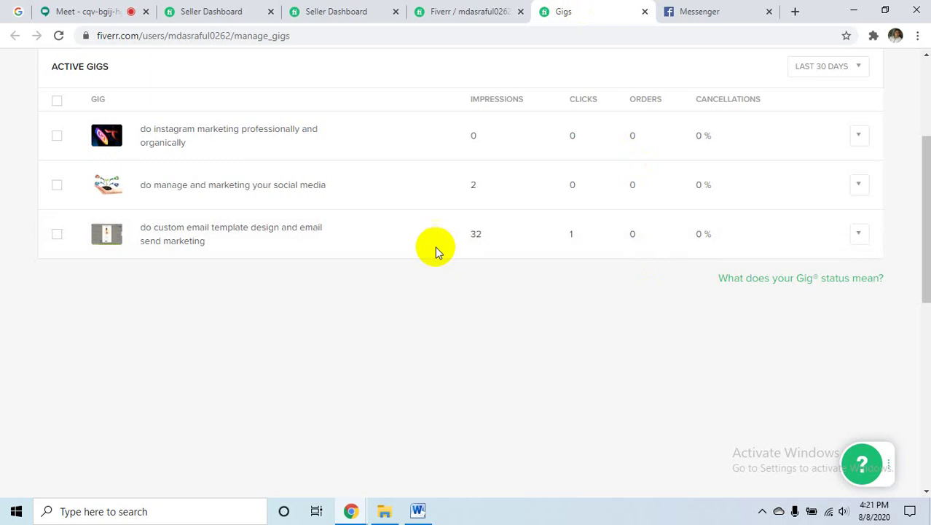
- Open the social media marketing gig's edit page in a new tab, then go to Messenger
{"action": "scroll", "coordinate": [435, 248], "scroll_direction": "up", "scroll_amount": 3}
{"action": "left_click", "coordinate": [183, 389]}
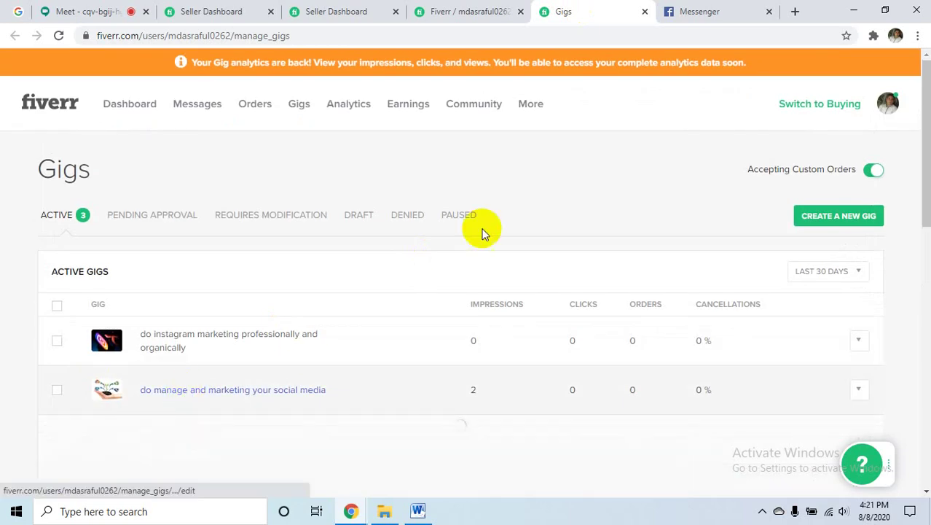
{"action": "left_click", "coordinate": [175, 394]}
{"action": "right_click", "coordinate": [175, 394]}
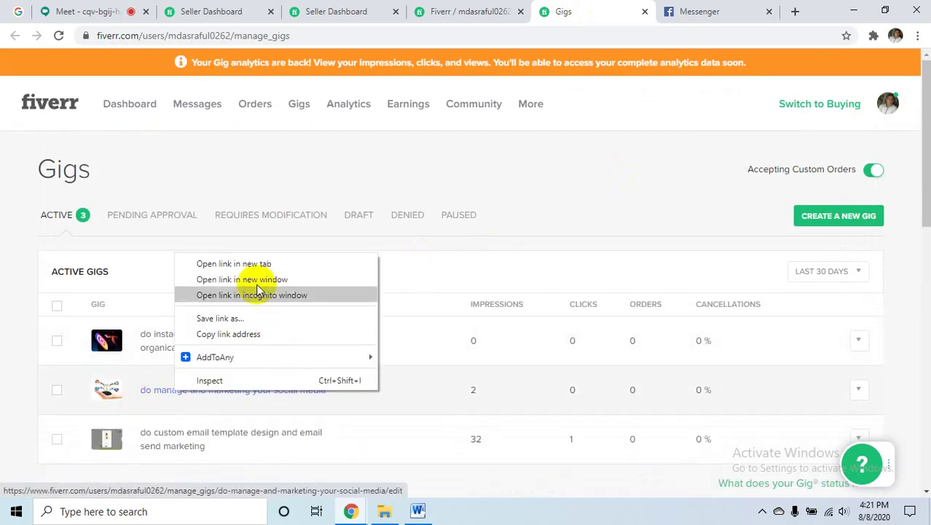
{"action": "left_click", "coordinate": [249, 264]}
{"action": "left_click", "coordinate": [603, 16]}
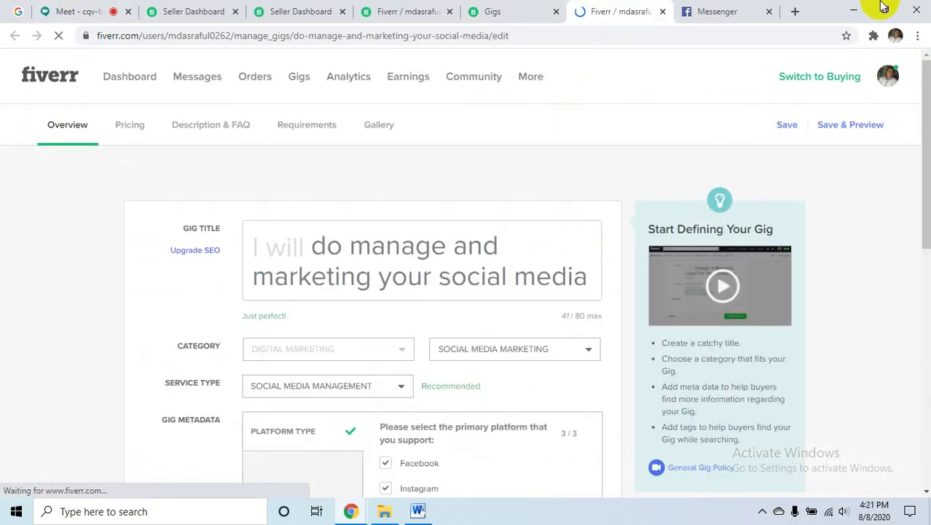
{"action": "left_click", "coordinate": [754, 7]}
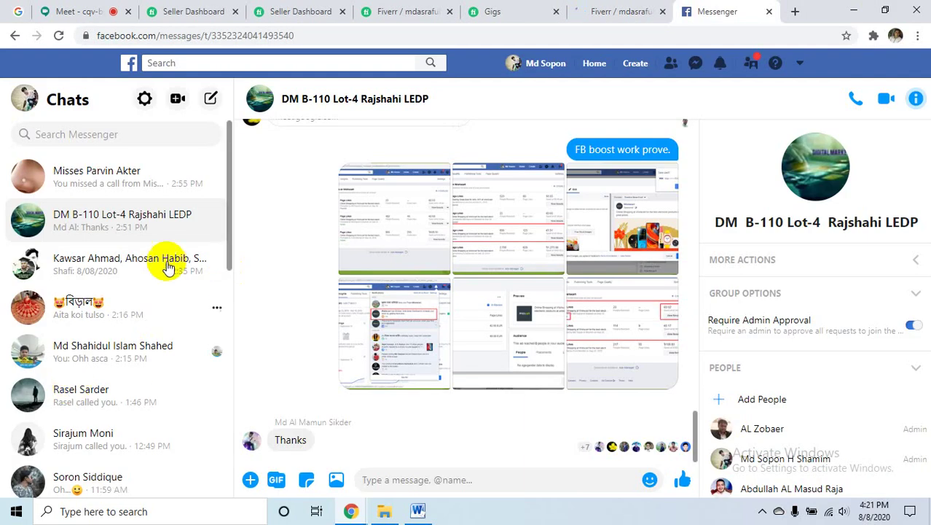
- From the Facebook home feed, open the DM B-110 Lot-4 Rajshahi LEDP group in a chat window
{"action": "left_click", "coordinate": [249, 481]}
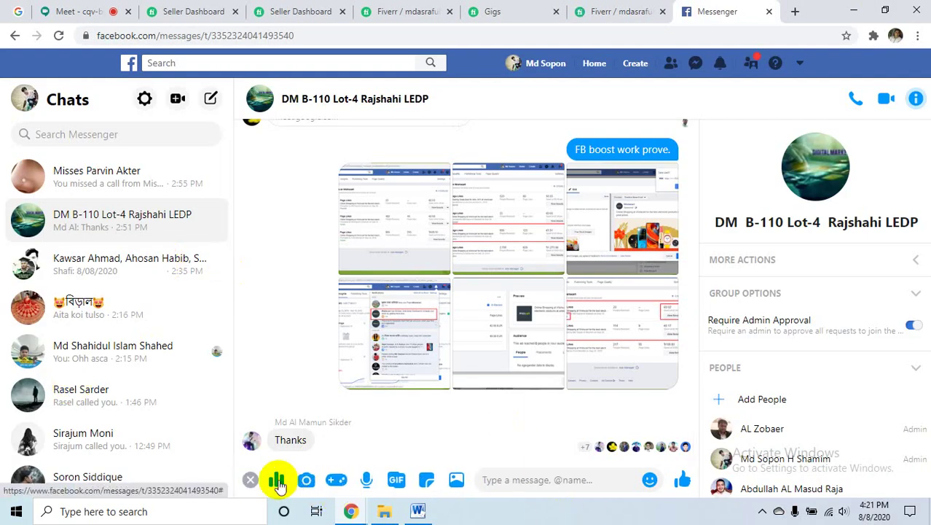
{"action": "left_click", "coordinate": [695, 63]}
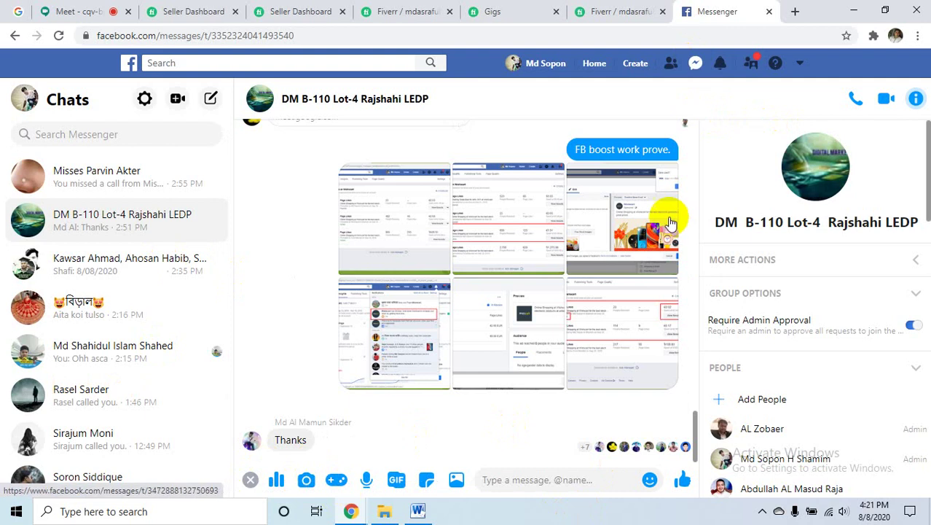
{"action": "left_click", "coordinate": [566, 157]}
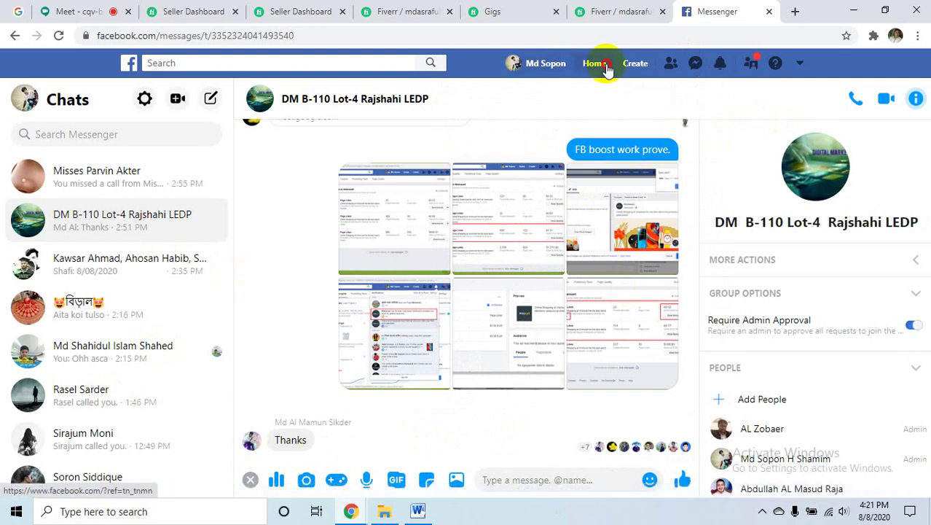
{"action": "left_click", "coordinate": [695, 63]}
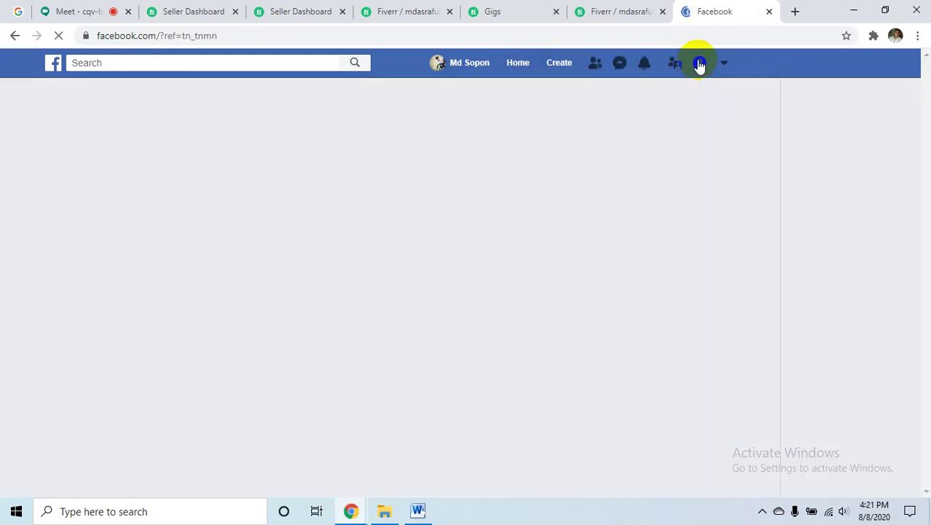
{"action": "left_click", "coordinate": [620, 64]}
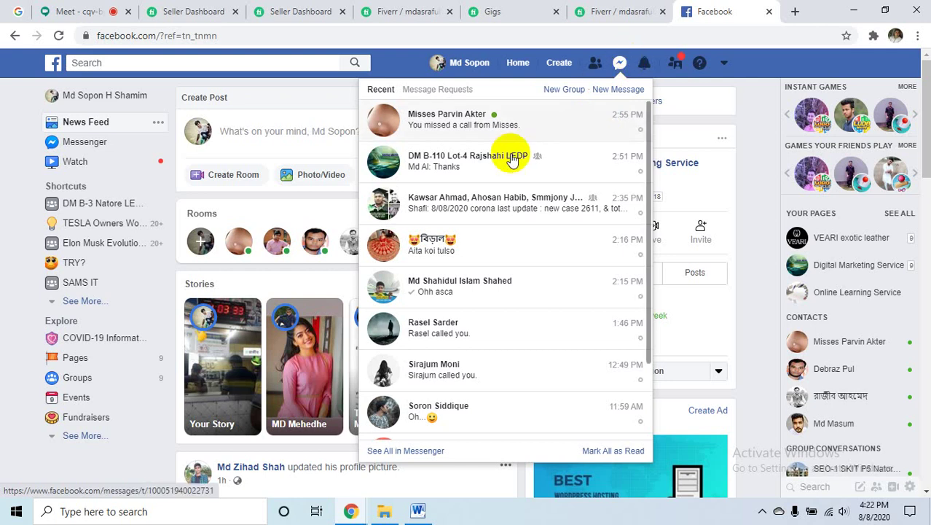
{"action": "left_click", "coordinate": [473, 166]}
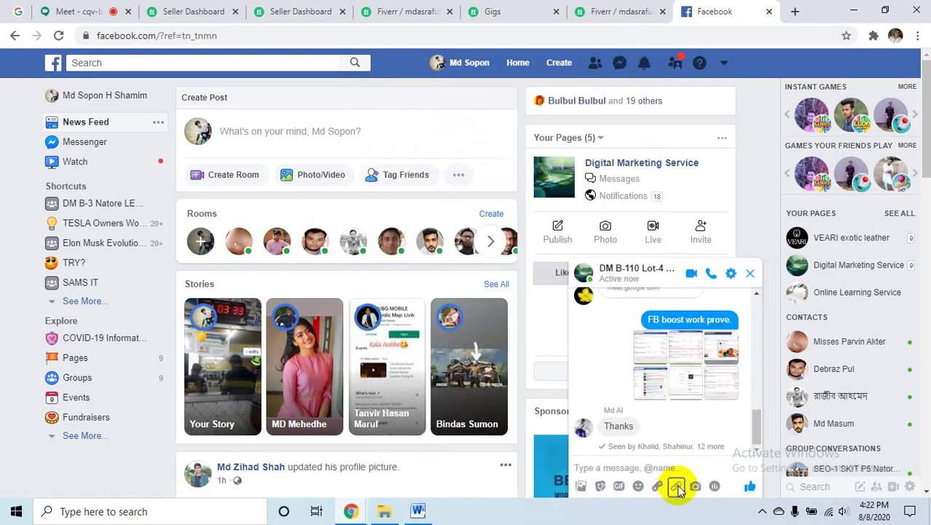
- Attach proposel.docx from the Desktop to the DM B-110 group chat and send it
{"action": "left_click", "coordinate": [677, 487]}
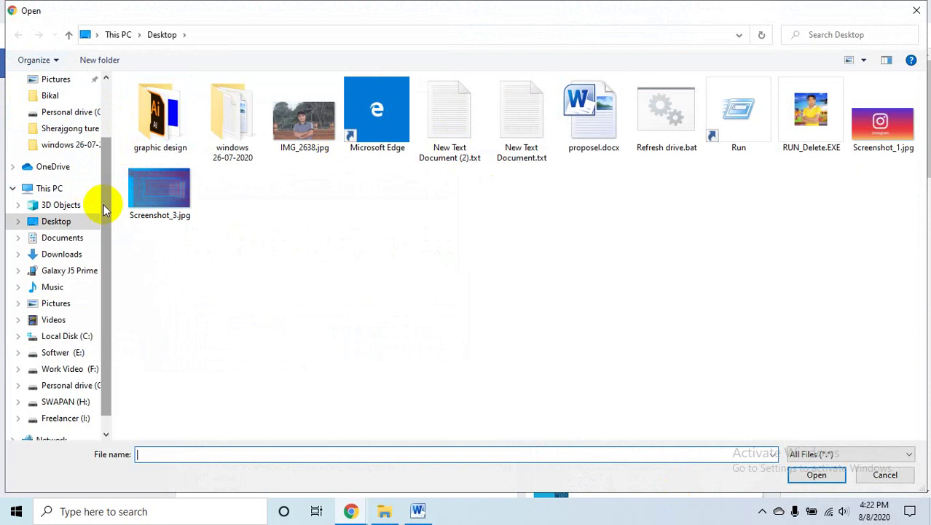
{"action": "scroll", "coordinate": [104, 210], "scroll_direction": "up", "scroll_amount": 1}
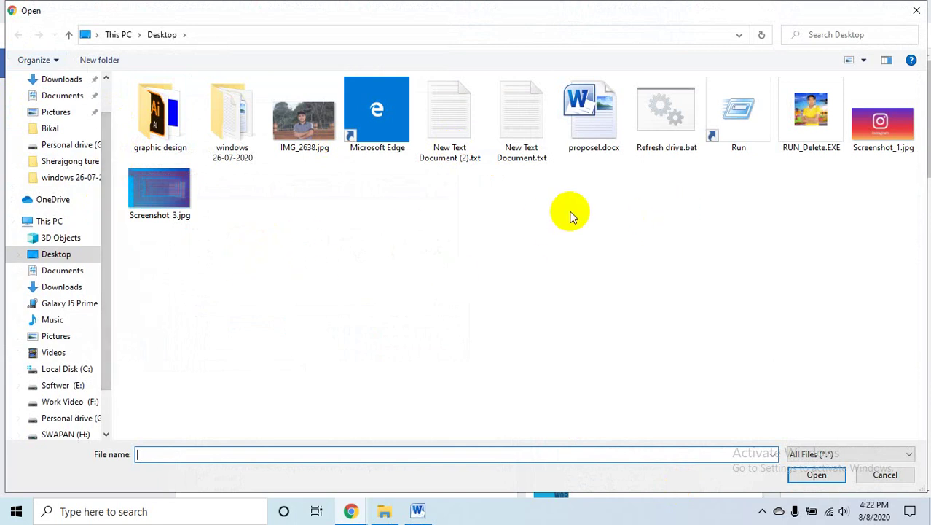
{"action": "left_click", "coordinate": [917, 10]}
{"action": "left_click", "coordinate": [856, 10]}
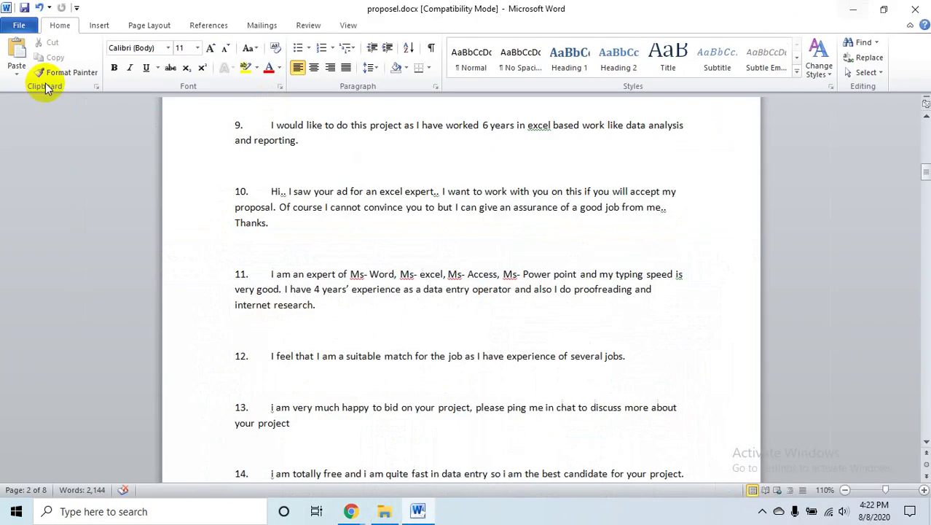
{"action": "left_click", "coordinate": [845, 7]}
{"action": "left_click", "coordinate": [182, 33]}
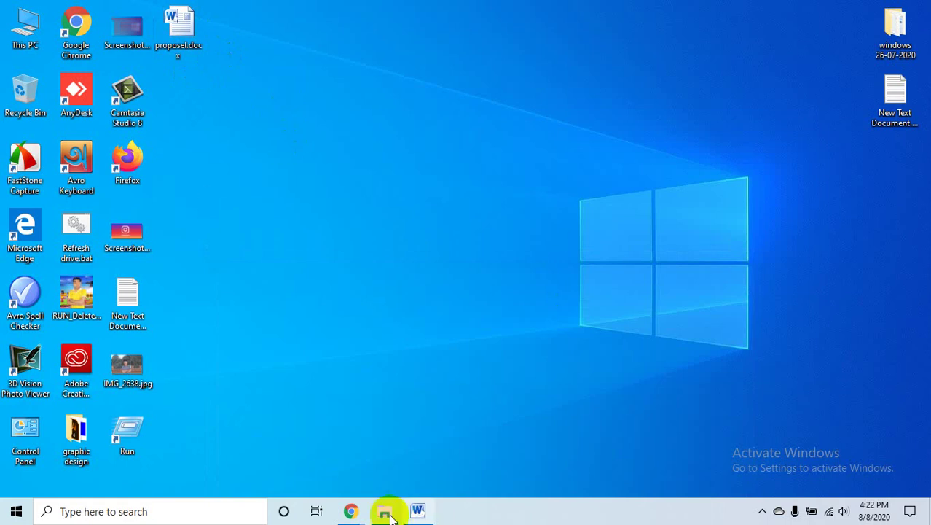
{"action": "mouse_move", "coordinate": [351, 510]}
{"action": "left_click", "coordinate": [332, 417]}
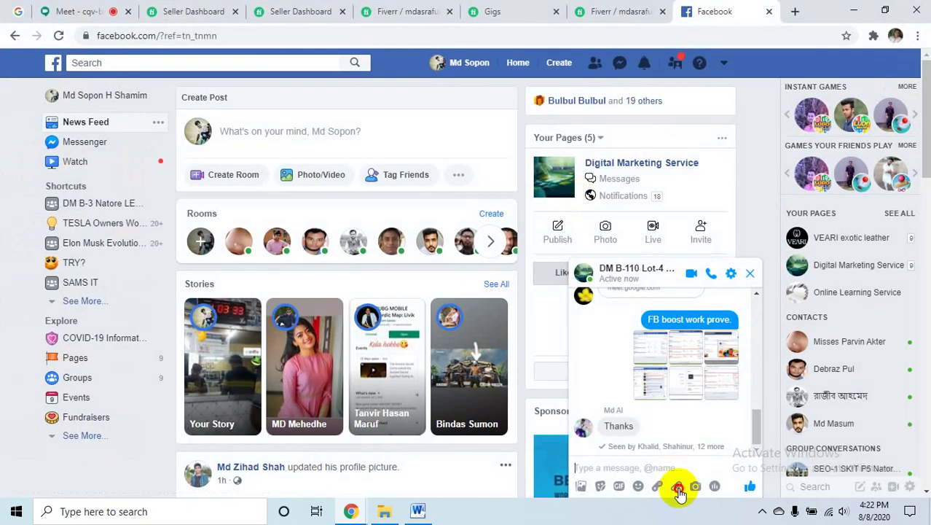
{"action": "left_click", "coordinate": [677, 487]}
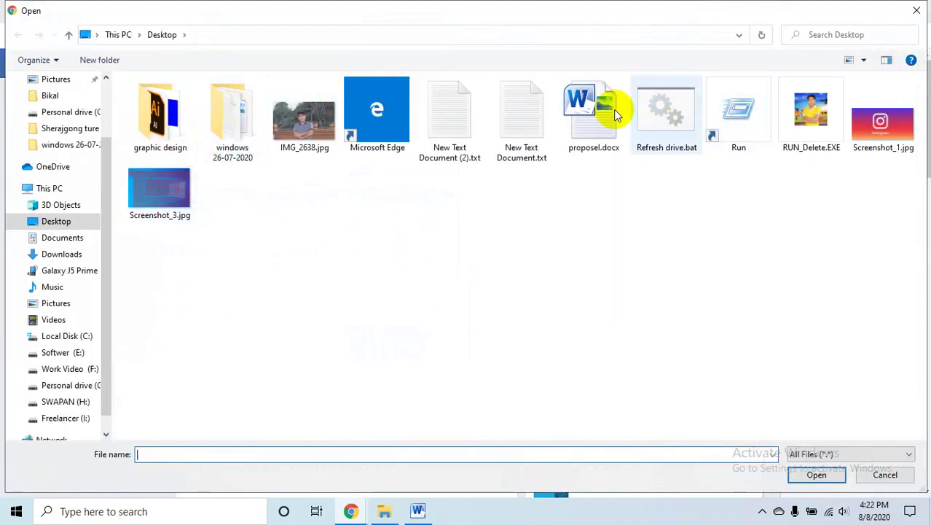
{"action": "double_click", "coordinate": [594, 111]}
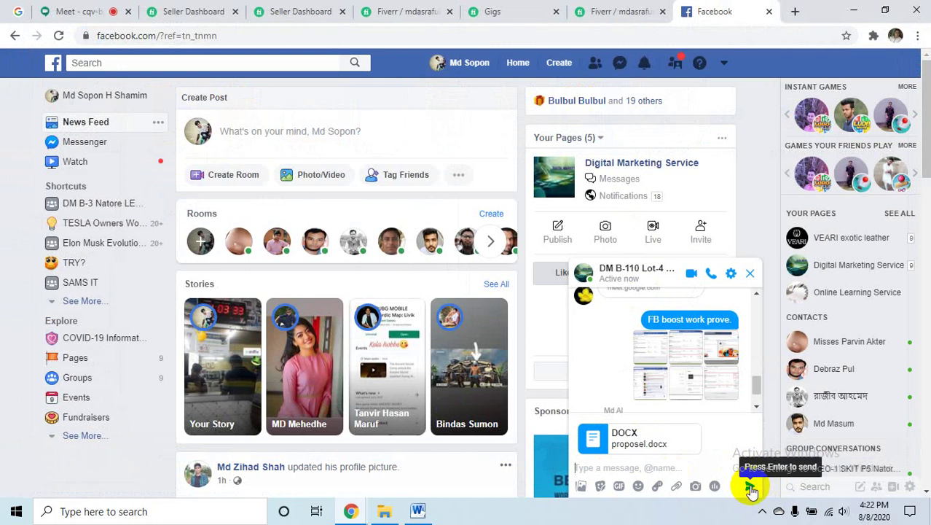
{"action": "left_click", "coordinate": [751, 488]}
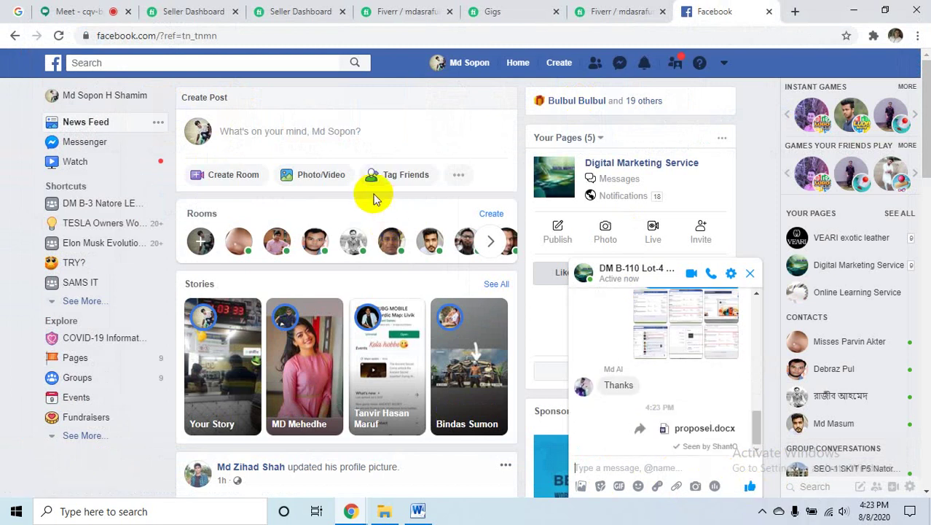
- Close the Facebook, gig-edit and Gigs tabs to return to the Buyer Requests offer form
{"action": "left_click", "coordinate": [770, 12]}
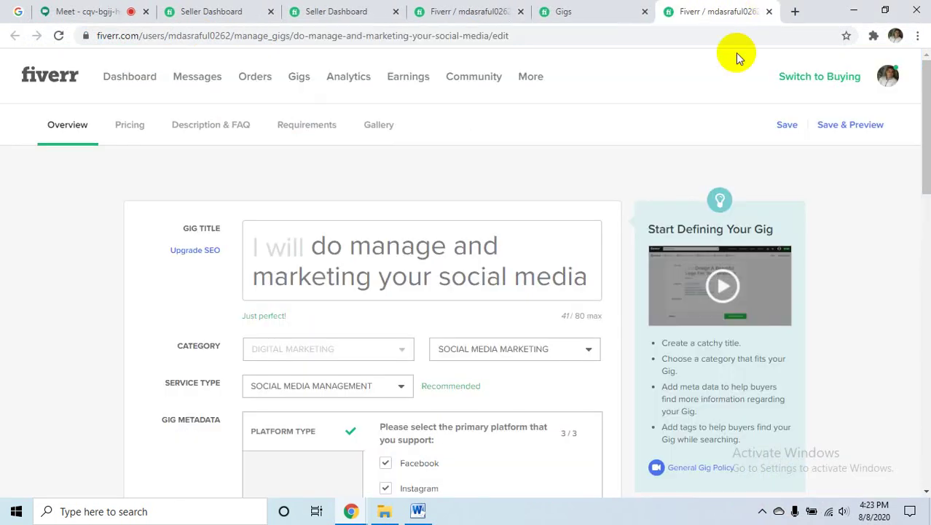
{"action": "scroll", "coordinate": [746, 60], "scroll_direction": "down", "scroll_amount": 1}
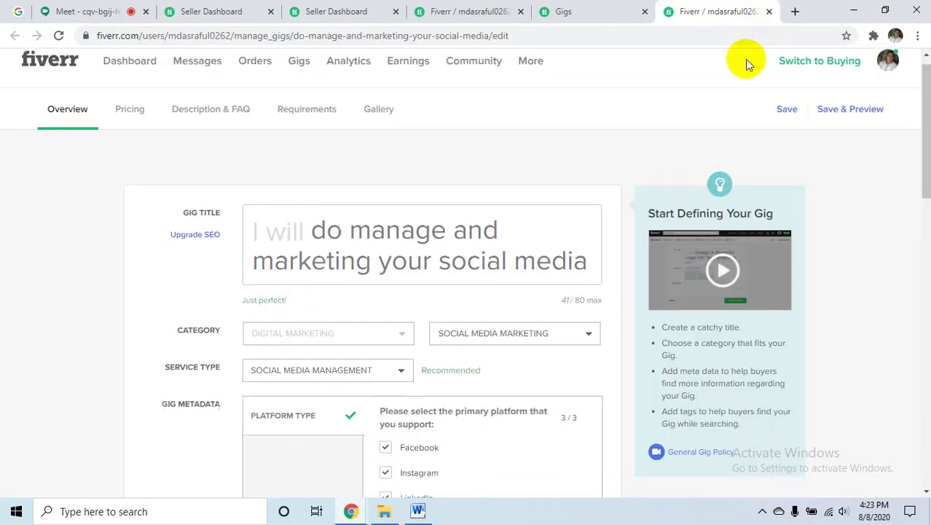
{"action": "scroll", "coordinate": [746, 64], "scroll_direction": "down", "scroll_amount": 2}
{"action": "scroll", "coordinate": [744, 63], "scroll_direction": "up", "scroll_amount": 3}
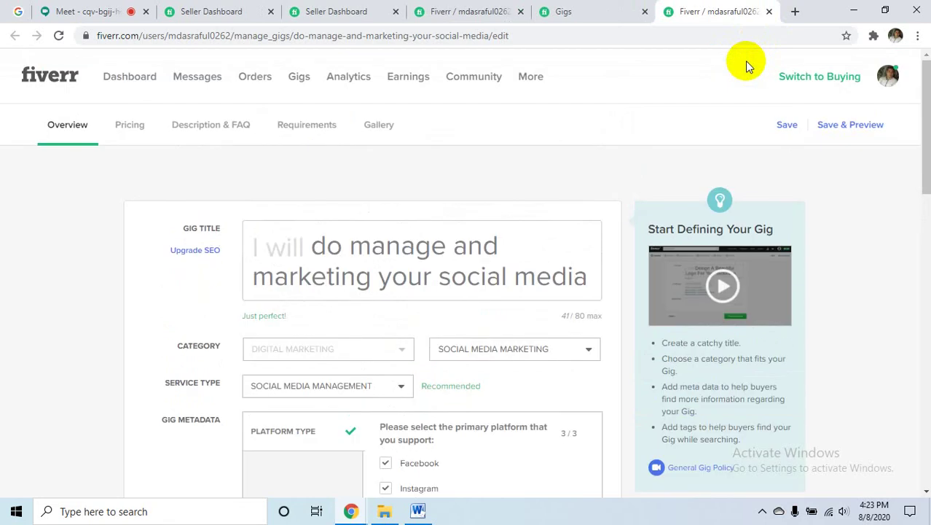
{"action": "scroll", "coordinate": [744, 62], "scroll_direction": "down", "scroll_amount": 4}
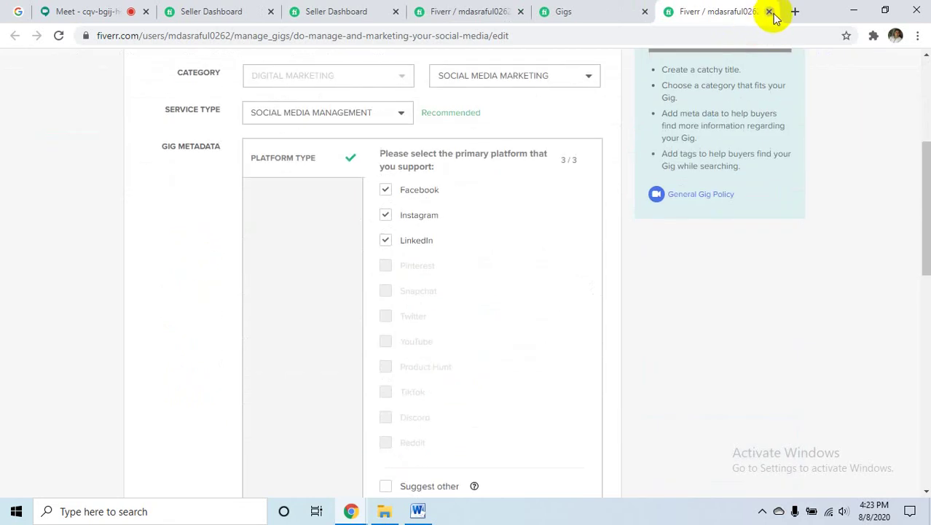
{"action": "left_click", "coordinate": [770, 12]}
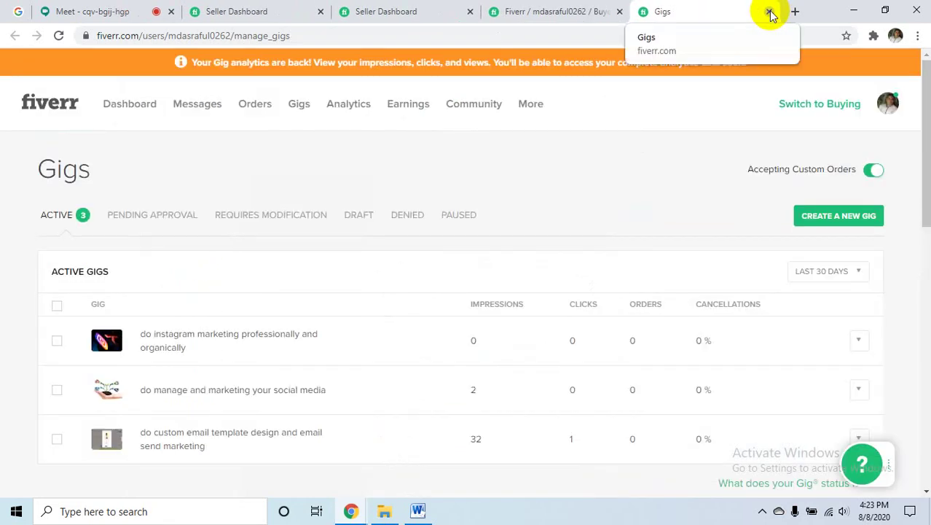
{"action": "left_click", "coordinate": [770, 12]}
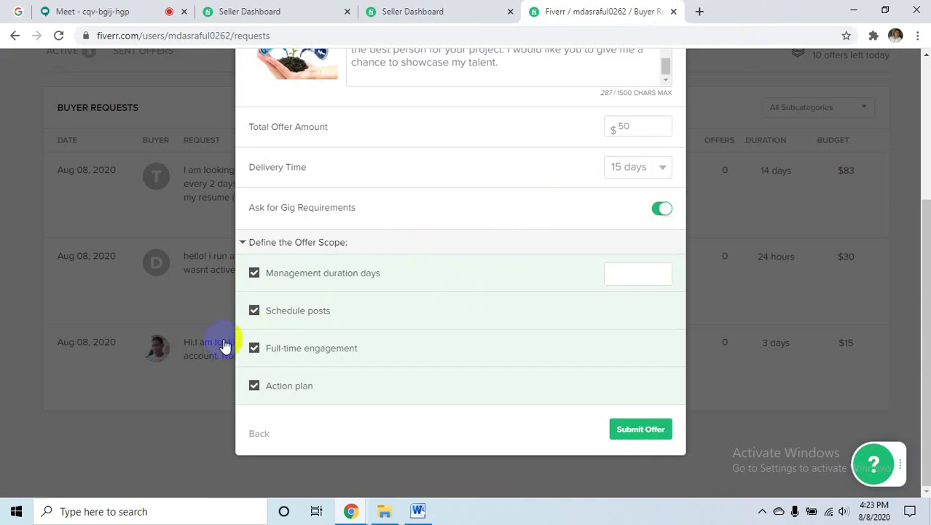
- Review the description and $50 amount, then submit the LinkedIn custom offer
{"action": "left_click", "coordinate": [638, 434]}
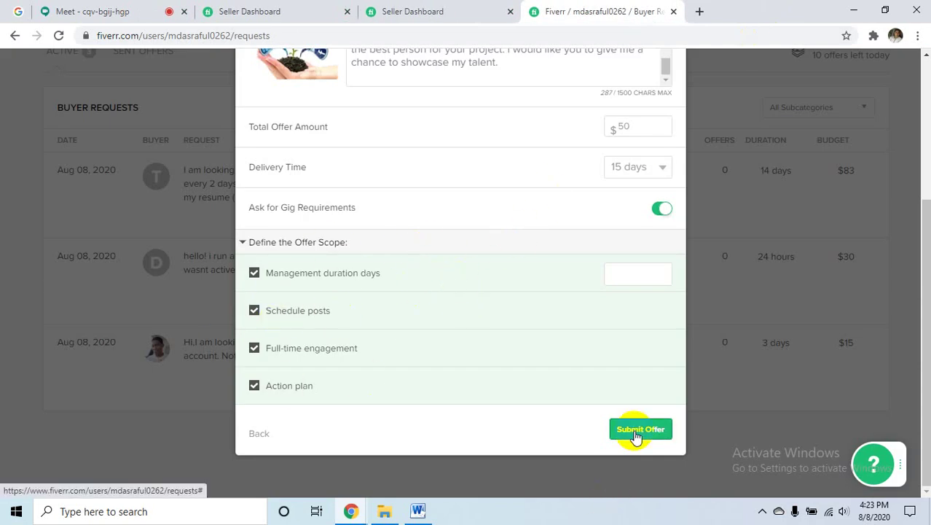
{"action": "scroll", "coordinate": [653, 371], "scroll_direction": "up", "scroll_amount": 3}
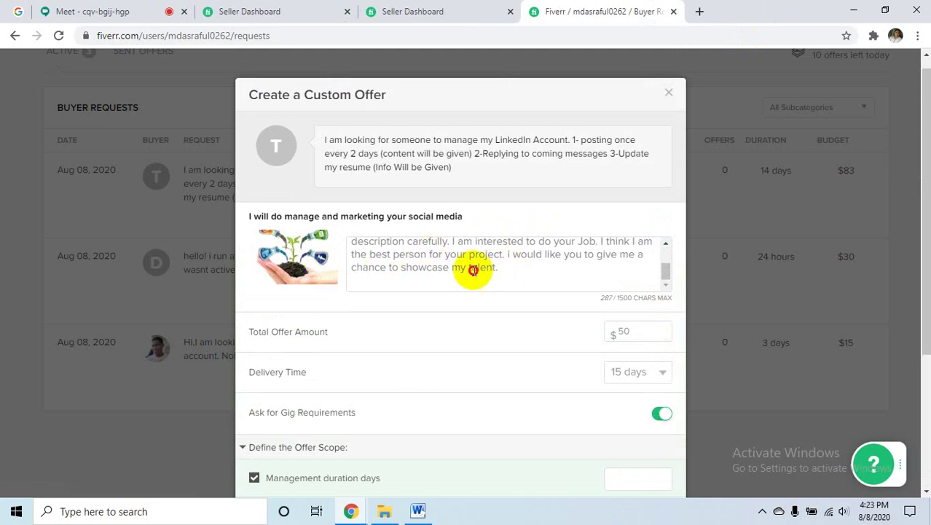
{"action": "left_click_drag", "start_coordinate": [499, 268], "coordinate": [353, 244]}
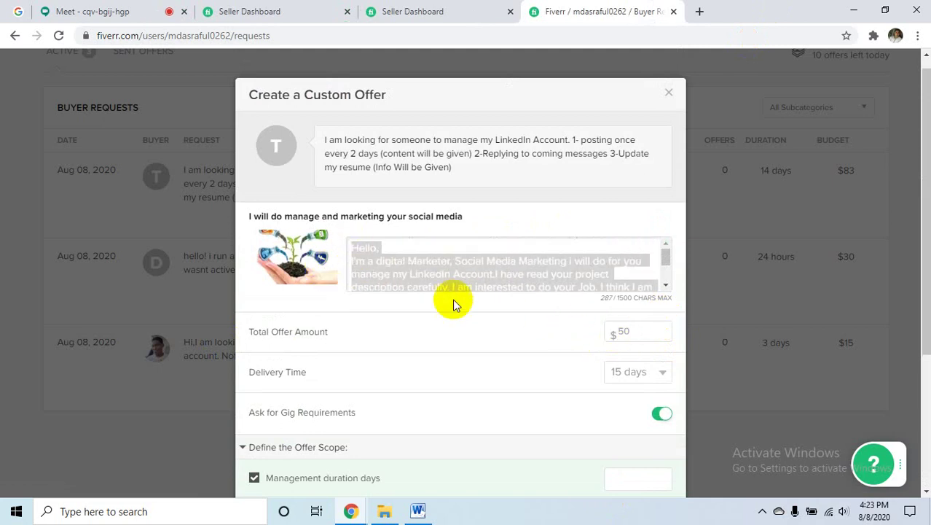
{"action": "left_click", "coordinate": [639, 333]}
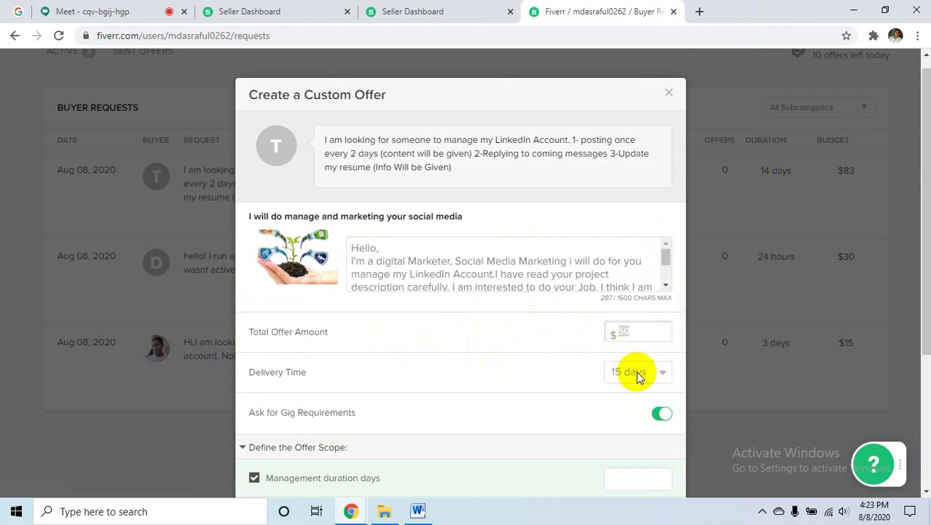
{"action": "left_click", "coordinate": [640, 332]}
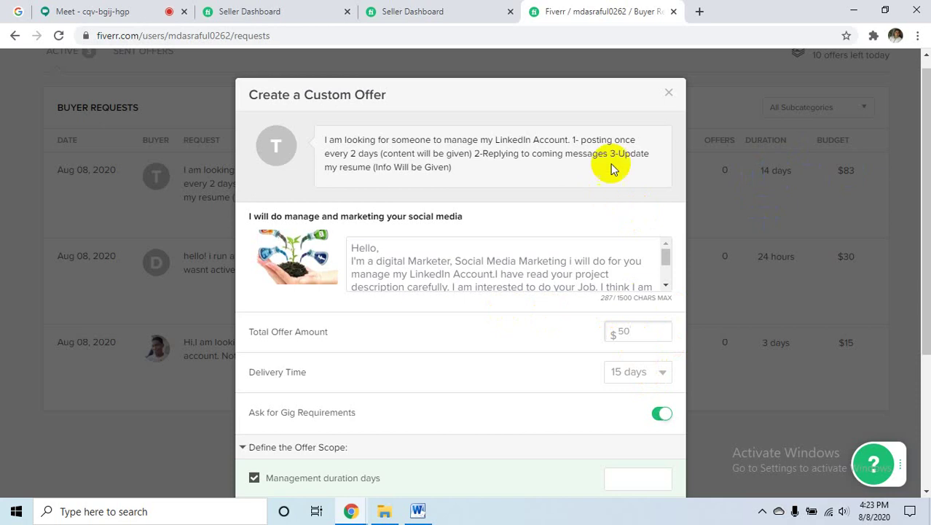
{"action": "scroll", "coordinate": [514, 277], "scroll_direction": "down", "scroll_amount": 5}
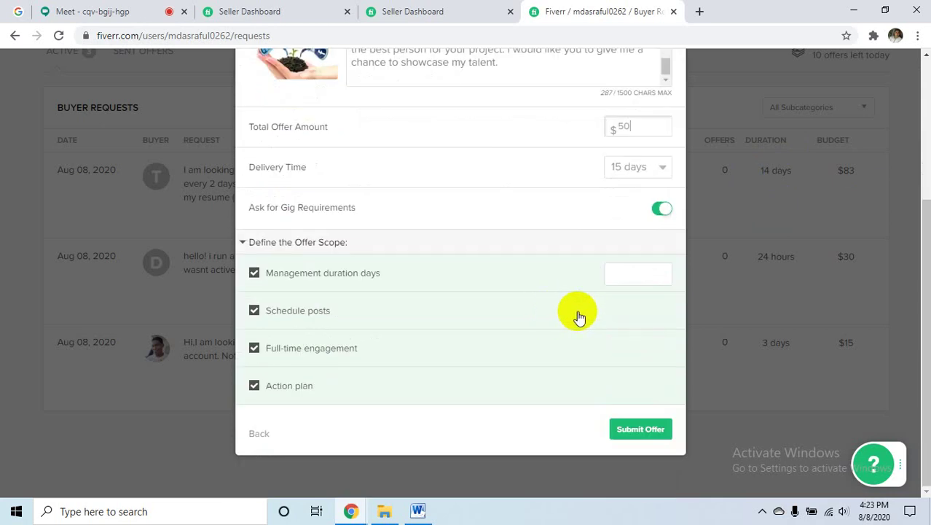
{"action": "left_click", "coordinate": [648, 430]}
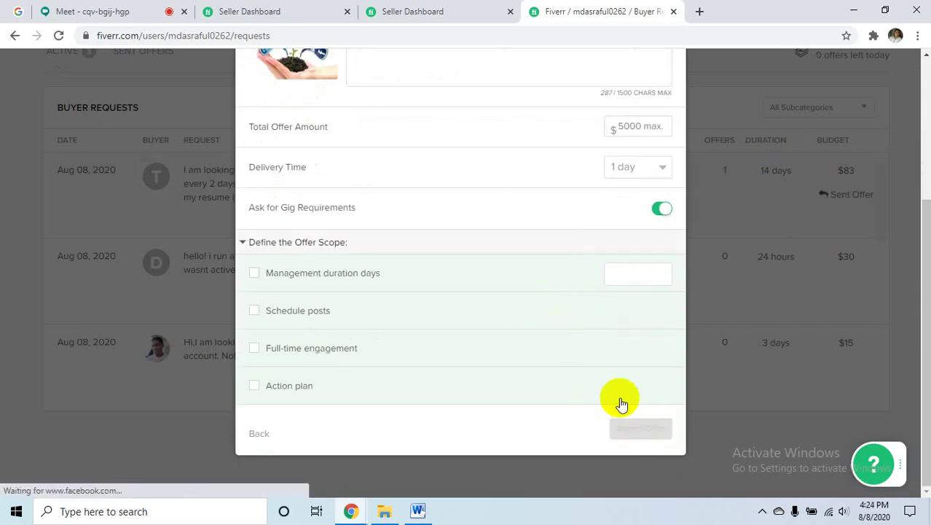
{"action": "scroll", "coordinate": [276, 183], "scroll_direction": "up", "scroll_amount": 2}
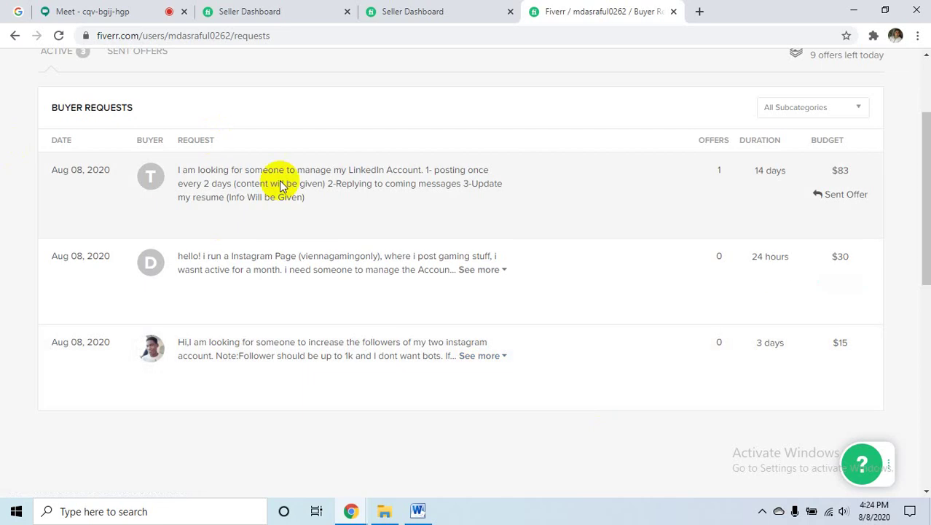
- Reload Buyer Requests, check the $50 15-day offer under Sent Offers, then open Seller Dashboard
{"action": "left_click", "coordinate": [58, 35]}
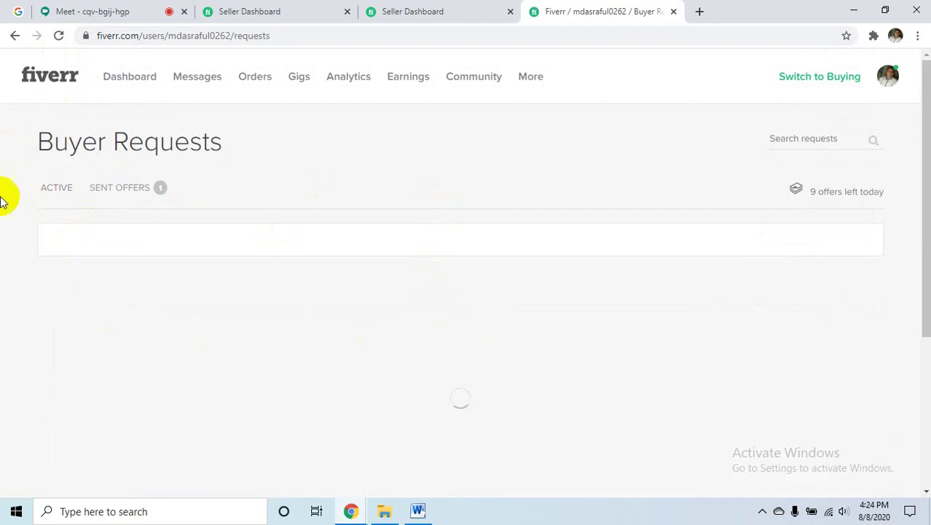
{"action": "scroll", "coordinate": [287, 297], "scroll_direction": "down", "scroll_amount": 1}
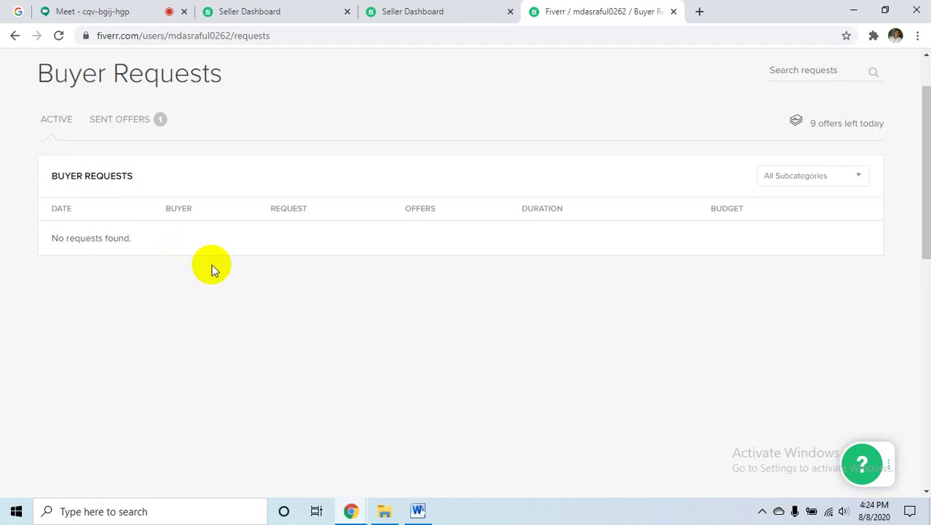
{"action": "left_click", "coordinate": [118, 127]}
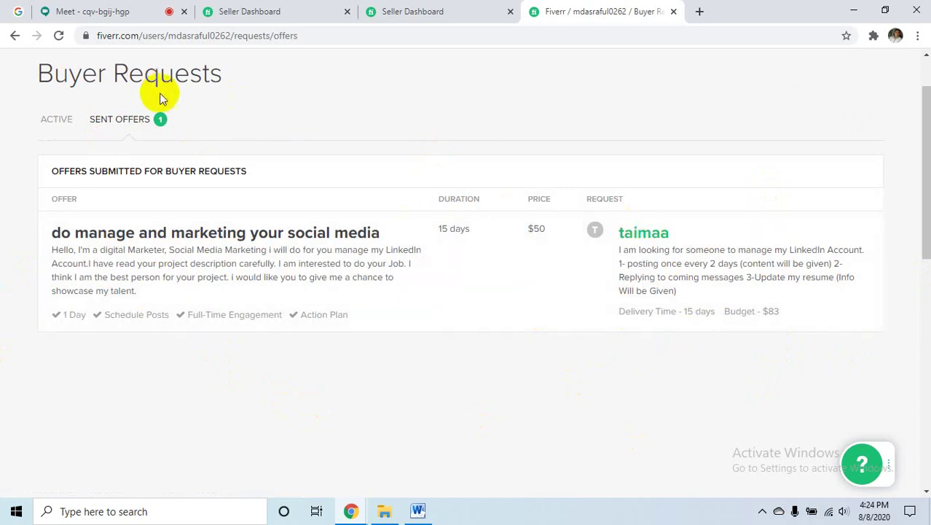
{"action": "left_click", "coordinate": [290, 8]}
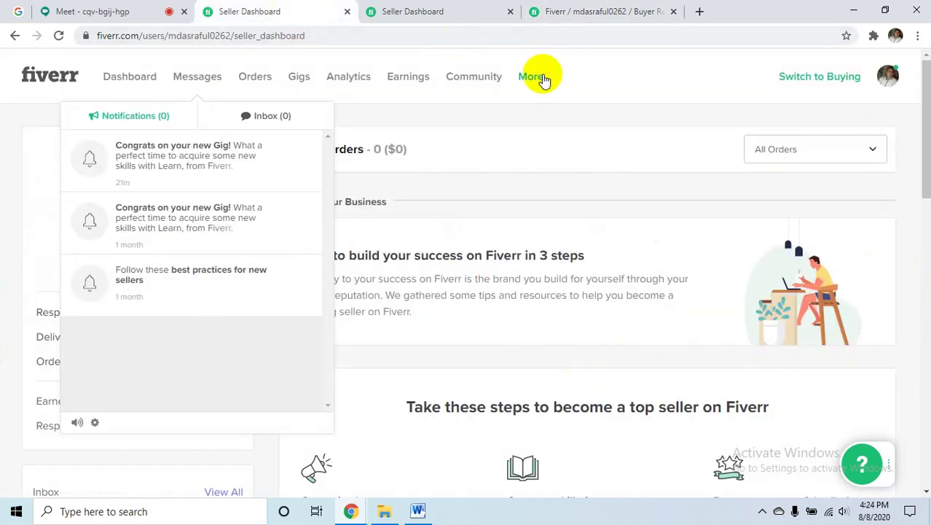
- Close the notifications and reload Fiverr's Seller Dashboard, which shows 0 active orders and 100% ratings
{"action": "left_click", "coordinate": [38, 84]}
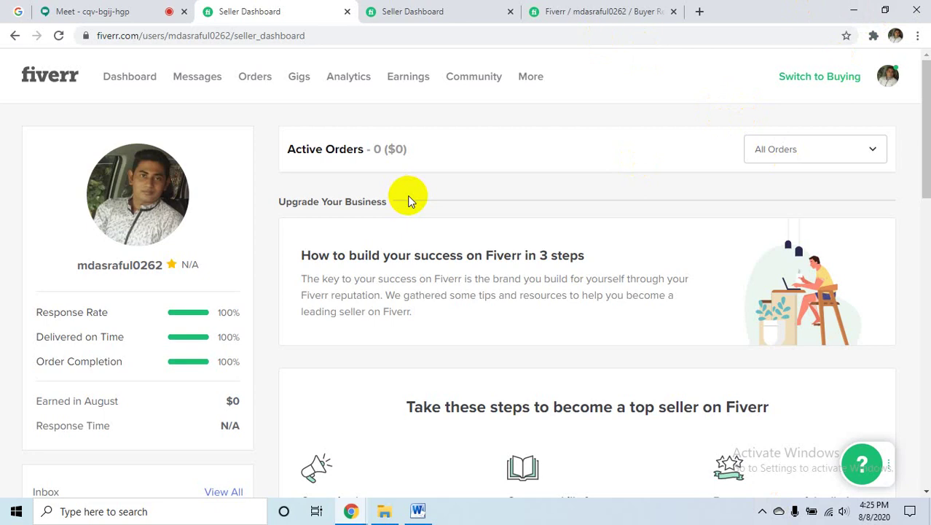
- From the desktop, go through This PC to the freelancer old work folder on Freelancer (I:)
{"action": "left_click", "coordinate": [853, 9]}
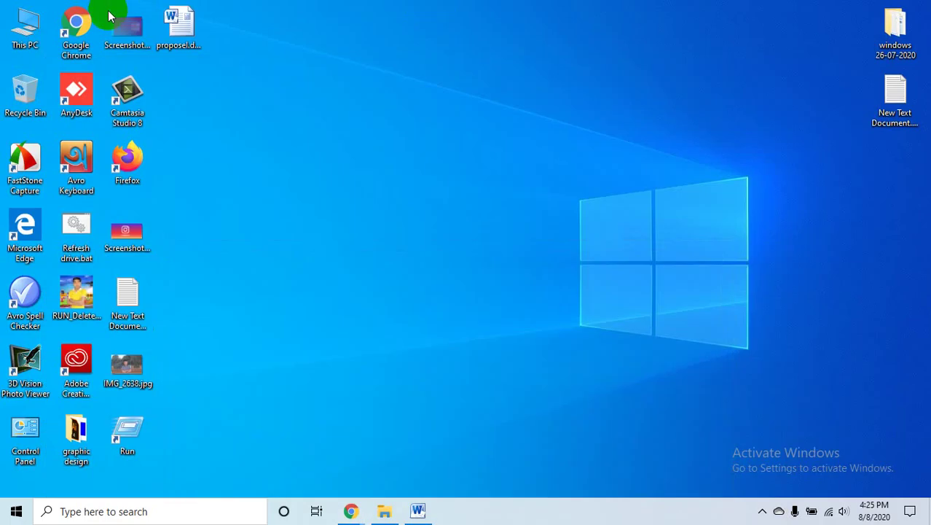
{"action": "double_click", "coordinate": [40, 28]}
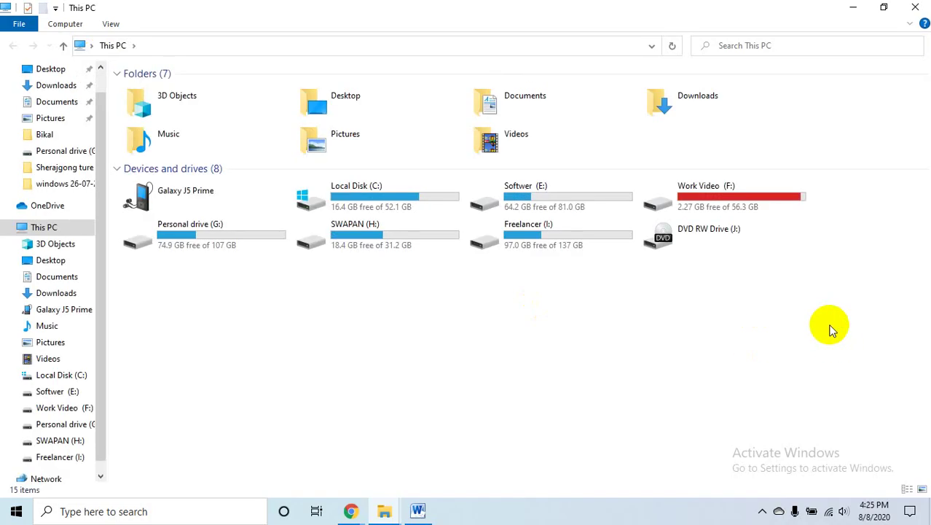
{"action": "double_click", "coordinate": [554, 242]}
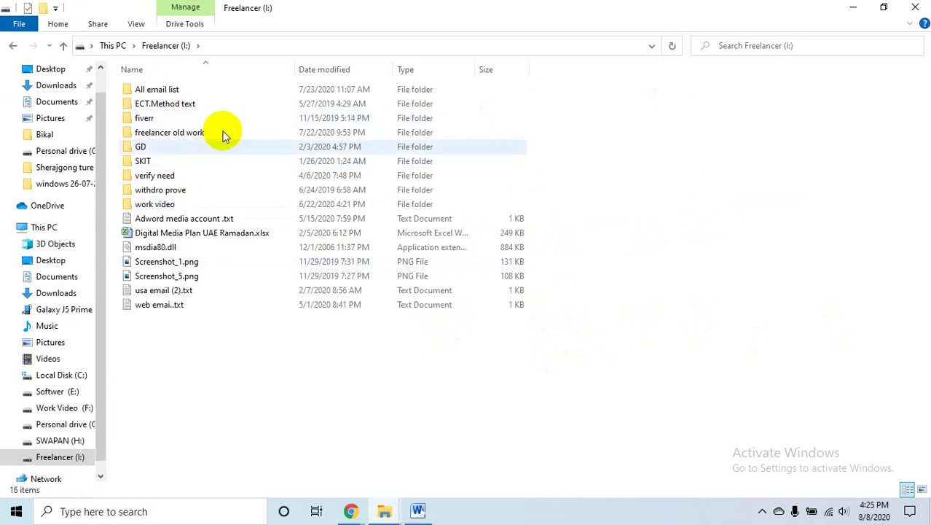
{"action": "double_click", "coordinate": [197, 133]}
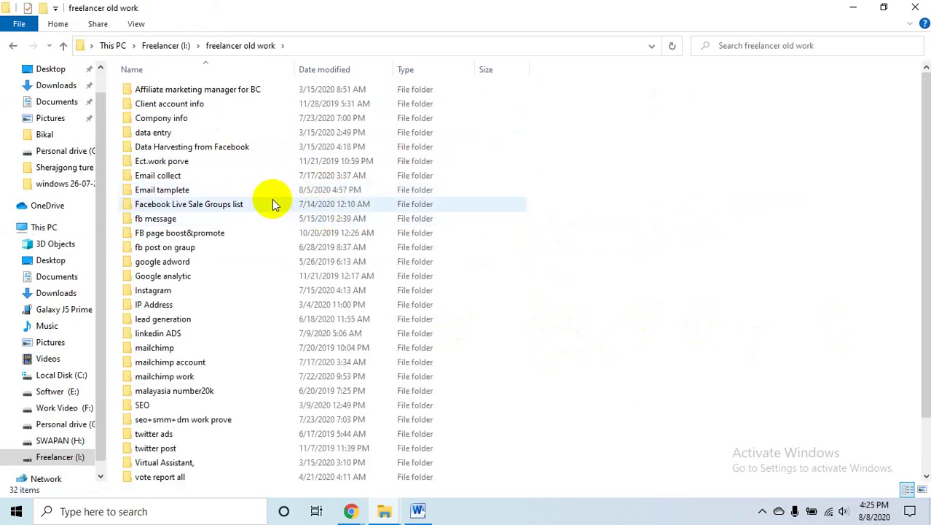
{"action": "scroll", "coordinate": [276, 374], "scroll_direction": "down", "scroll_amount": 2}
{"action": "scroll", "coordinate": [284, 391], "scroll_direction": "up", "scroll_amount": 2}
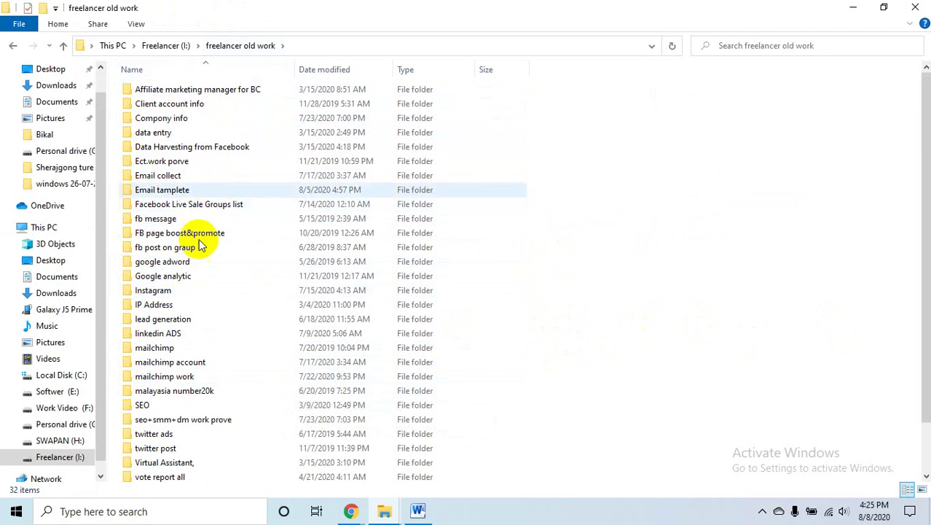
- Preview Screenshot_2.jpg from the mailchimp 20-07-19 folder, then close the photo viewer
{"action": "left_click", "coordinate": [215, 174]}
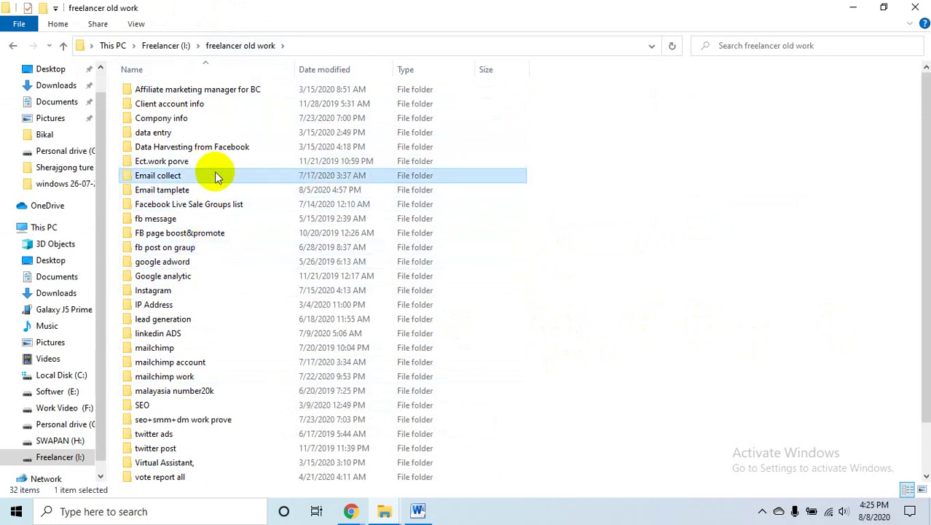
{"action": "left_click", "coordinate": [210, 191]}
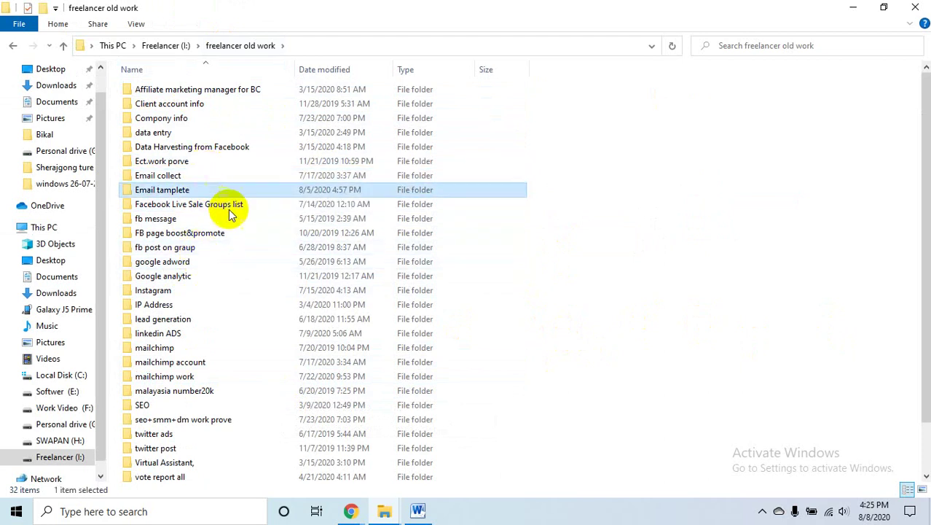
{"action": "key", "text": "Up"}
{"action": "key", "text": "Up"}
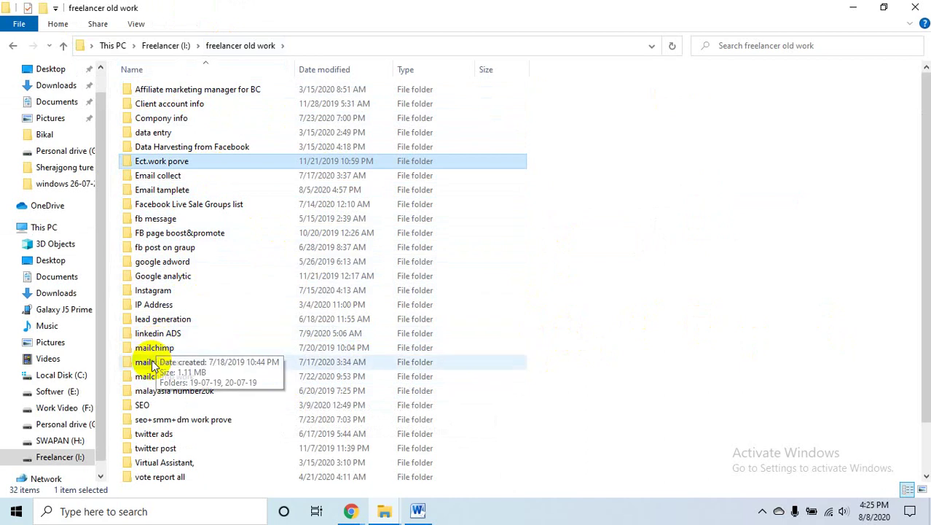
{"action": "double_click", "coordinate": [159, 349]}
{"action": "left_click", "coordinate": [175, 97]}
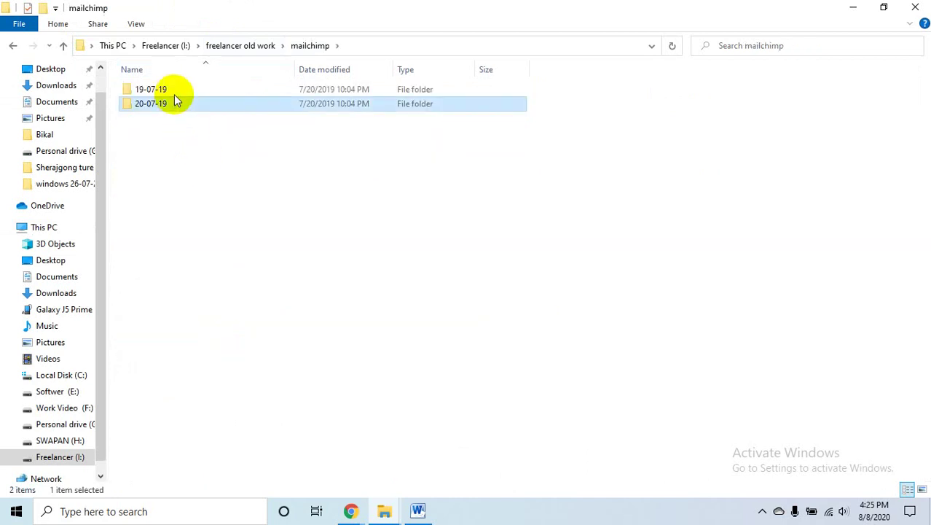
{"action": "double_click", "coordinate": [174, 102]}
{"action": "left_click", "coordinate": [151, 114]}
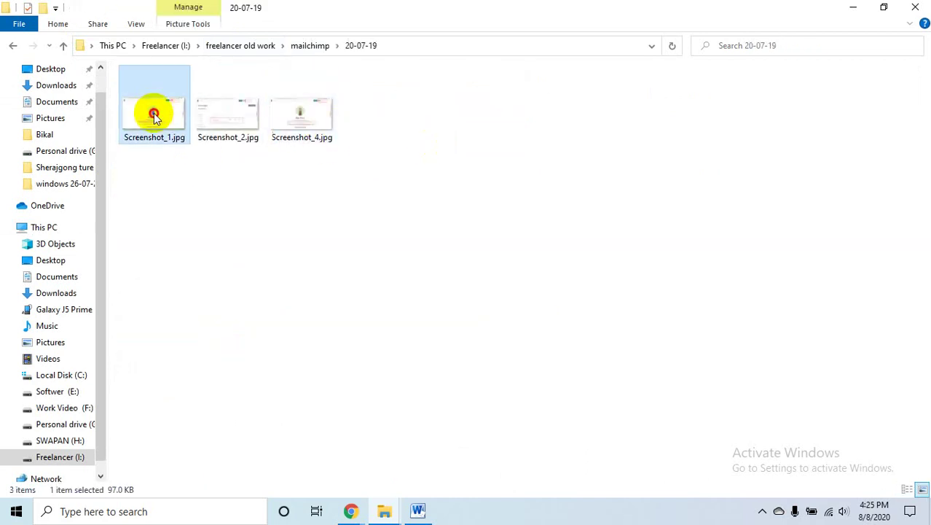
{"action": "double_click", "coordinate": [216, 132]}
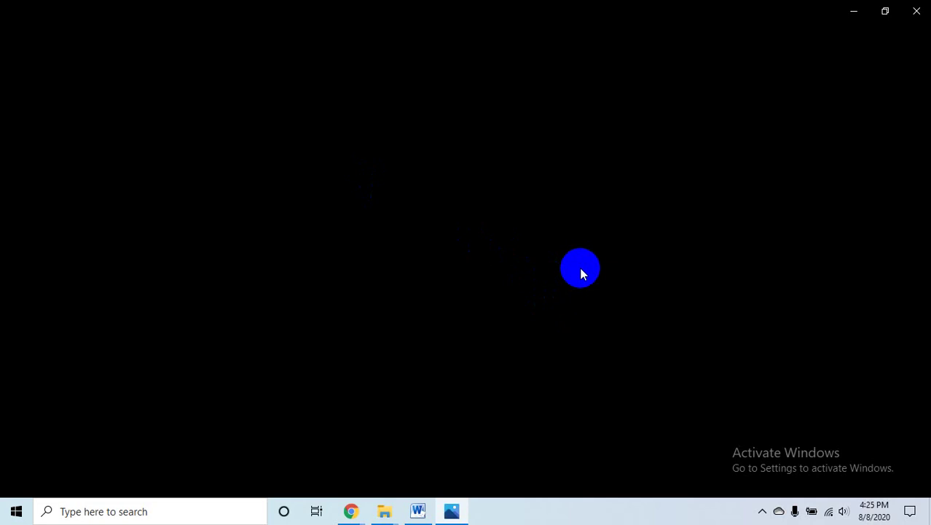
{"action": "left_click", "coordinate": [915, 11]}
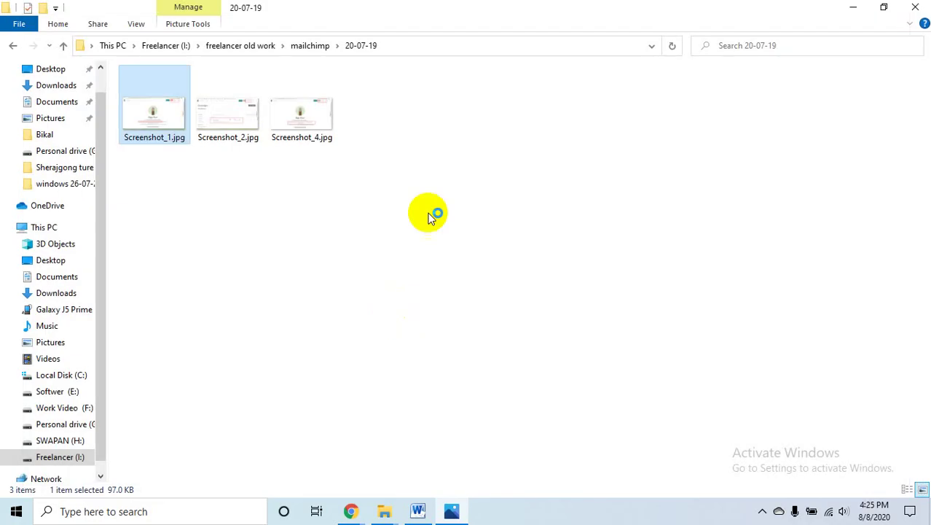
- Go back to This PC and reopen the freelancer old work folder on Freelancer (I:)
{"action": "scroll", "coordinate": [182, 361], "scroll_direction": "up", "scroll_amount": 1}
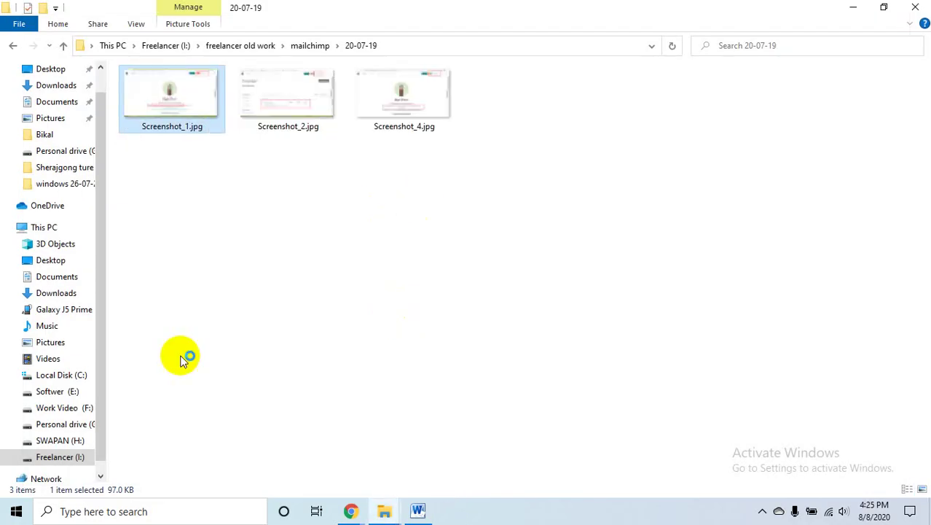
{"action": "scroll", "coordinate": [182, 361], "scroll_direction": "up", "scroll_amount": 1}
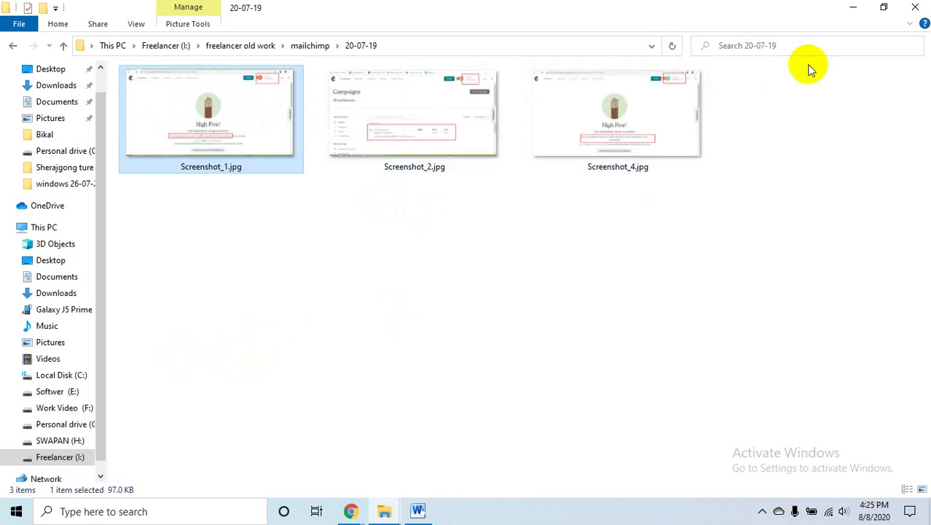
{"action": "left_click", "coordinate": [853, 8]}
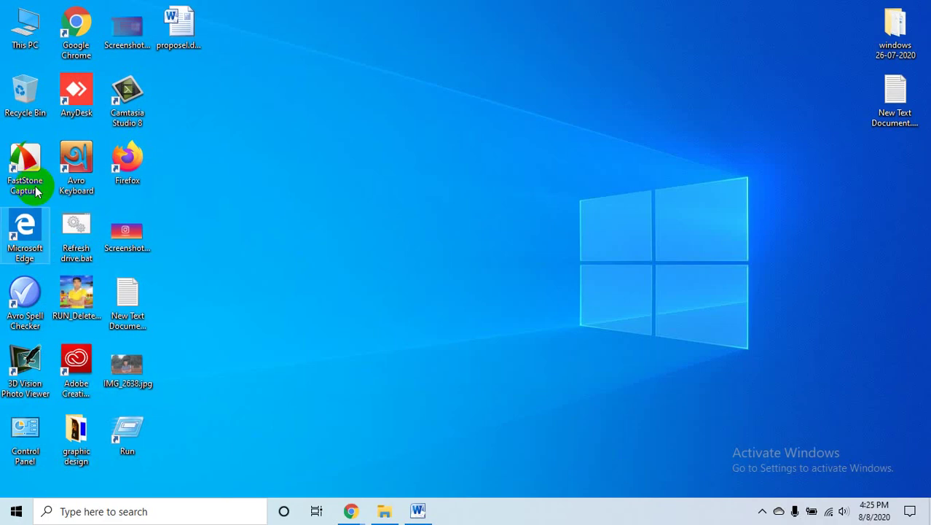
{"action": "left_click", "coordinate": [384, 512]}
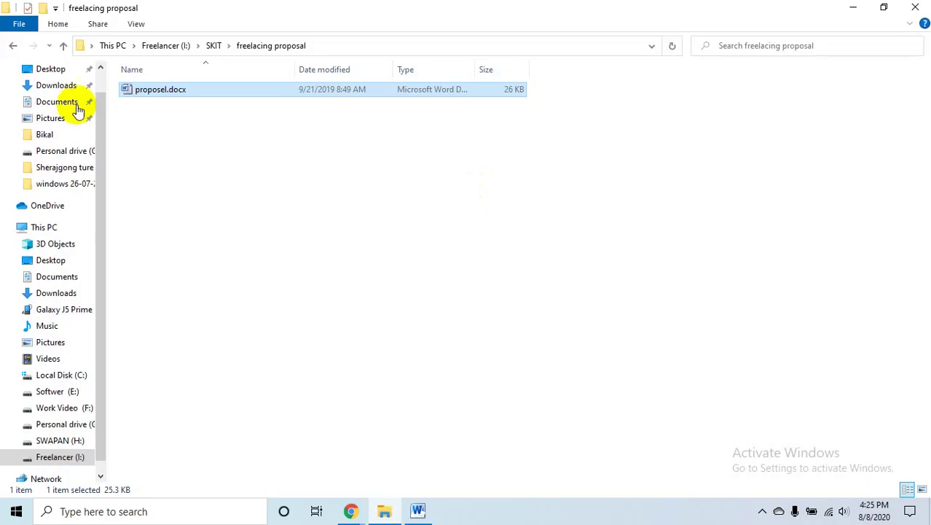
{"action": "left_click", "coordinate": [12, 49]}
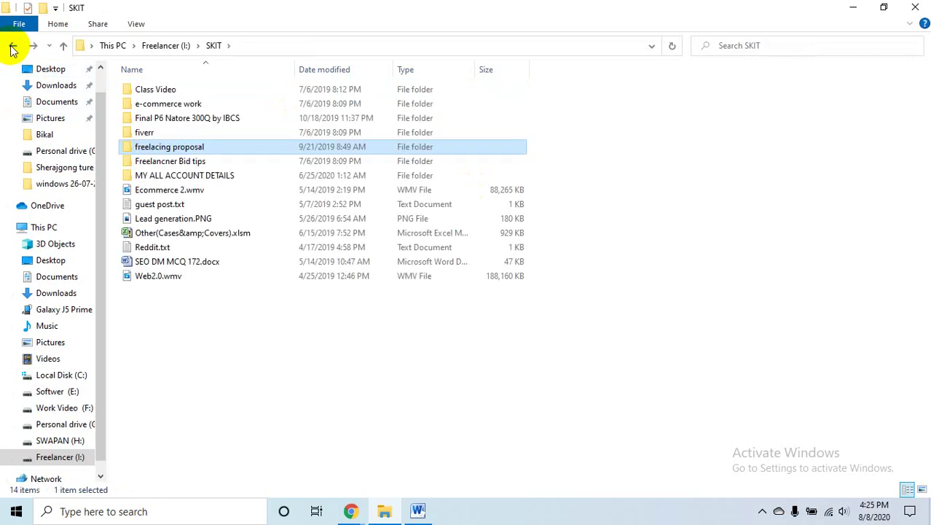
{"action": "left_click", "coordinate": [13, 49]}
{"action": "left_click", "coordinate": [12, 49]}
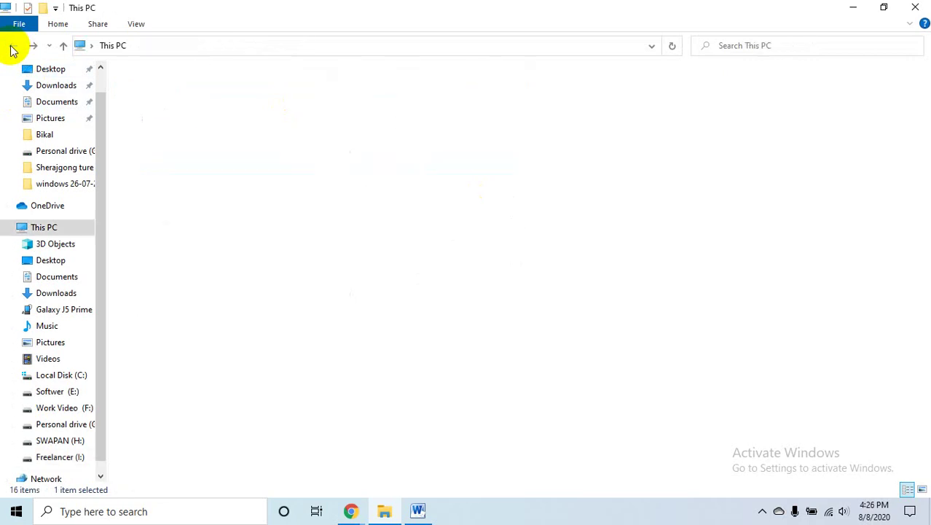
{"action": "double_click", "coordinate": [527, 236]}
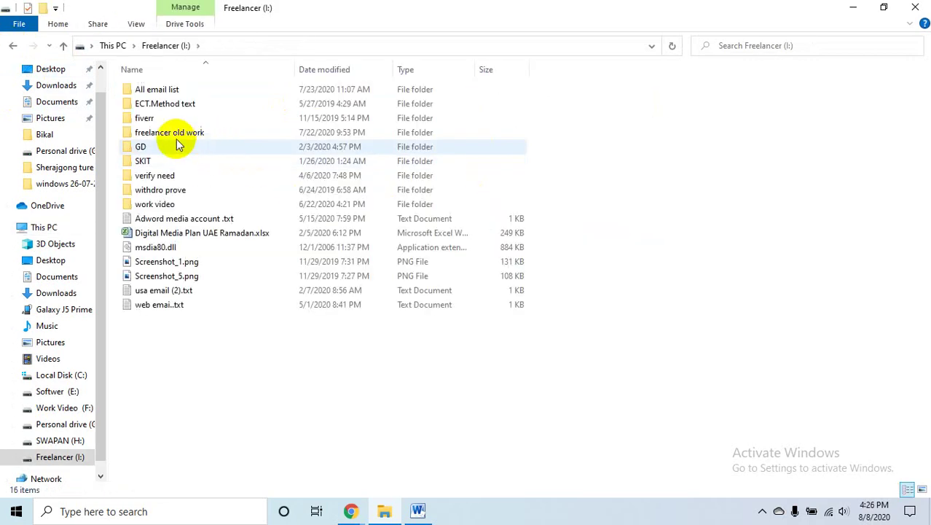
{"action": "double_click", "coordinate": [184, 132]}
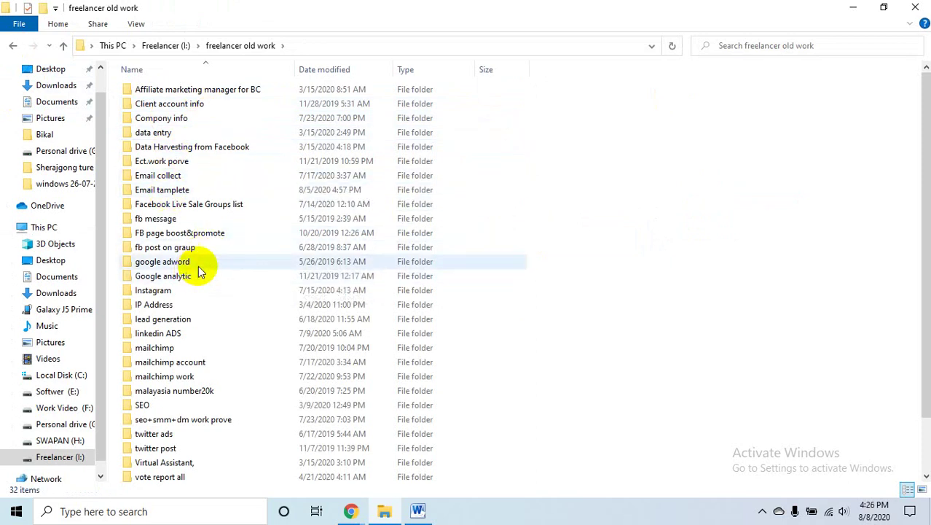
- Look through the New folder and pic subfolders of mailchimp work, then return to freelancer old work
{"action": "key", "text": "m"}
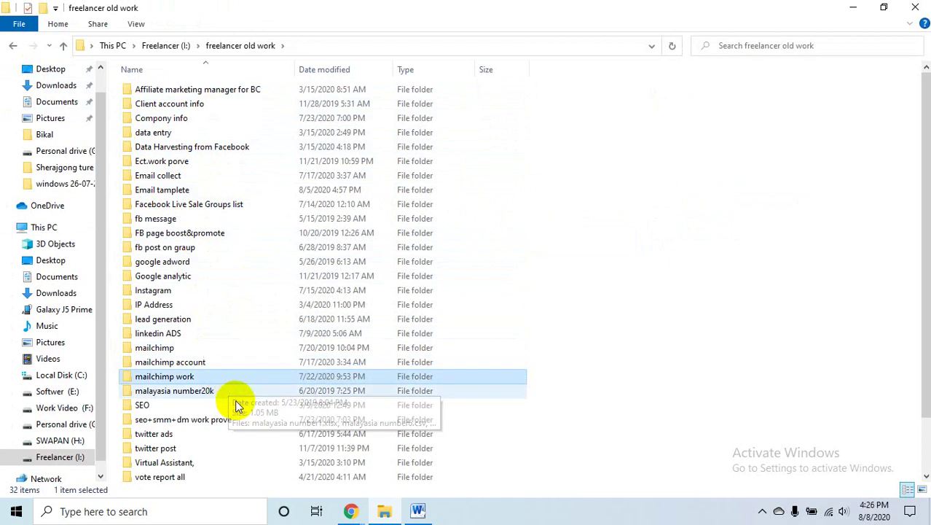
{"action": "left_click", "coordinate": [209, 392]}
{"action": "double_click", "coordinate": [198, 377]}
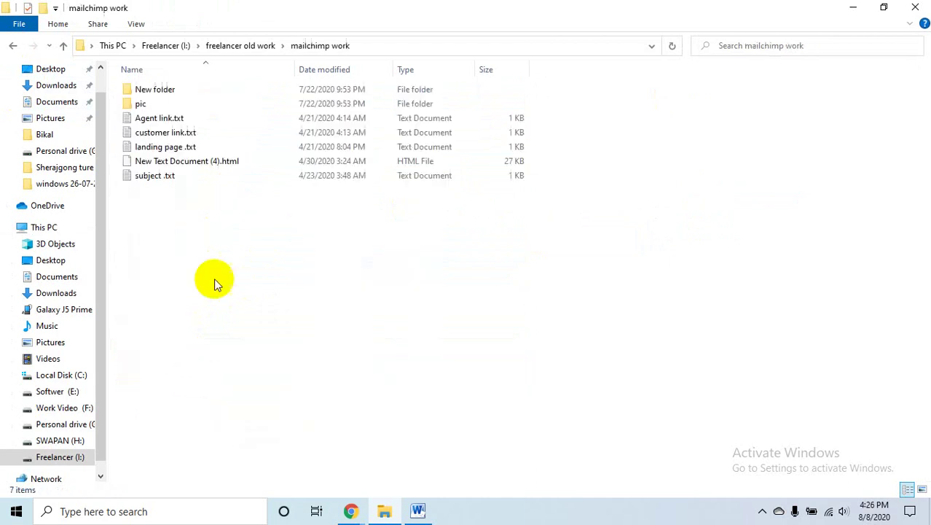
{"action": "left_click", "coordinate": [177, 91]}
{"action": "double_click", "coordinate": [175, 92]}
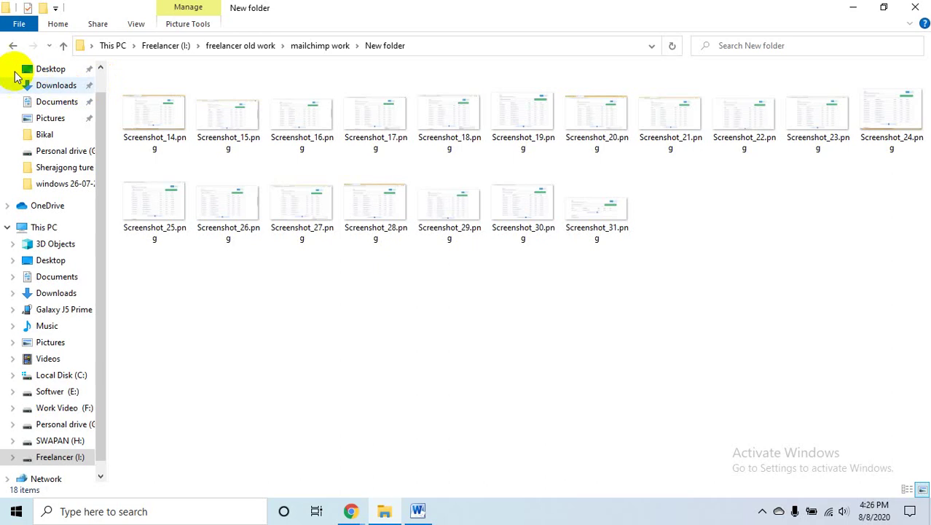
{"action": "left_click", "coordinate": [13, 45]}
{"action": "double_click", "coordinate": [182, 105]}
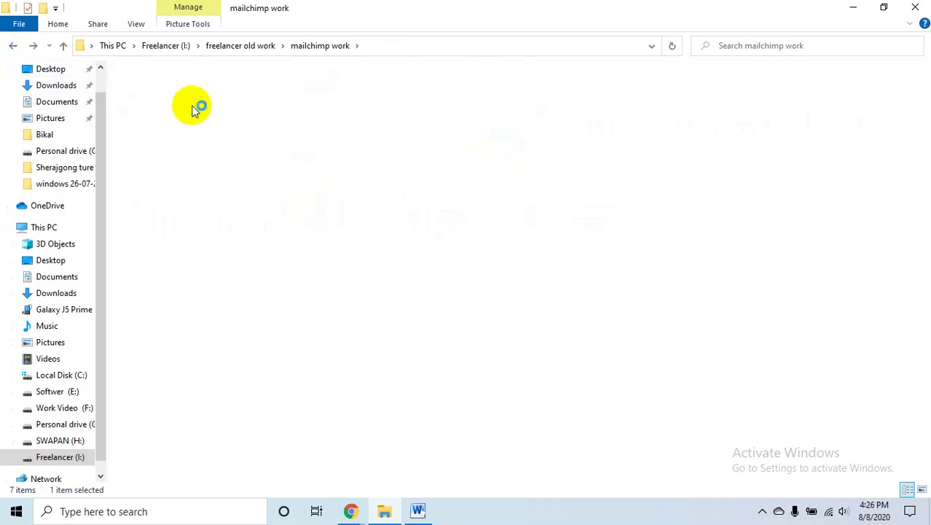
{"action": "left_click", "coordinate": [13, 46]}
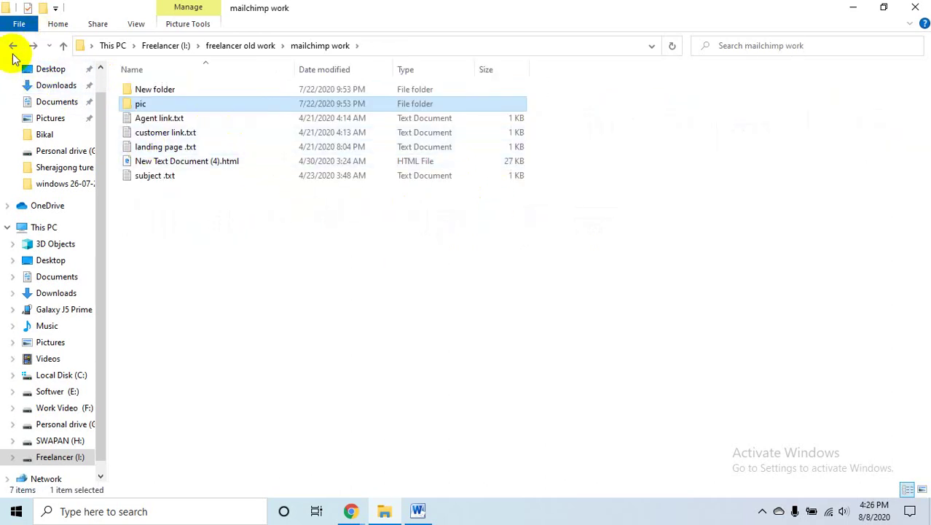
{"action": "left_click", "coordinate": [12, 45]}
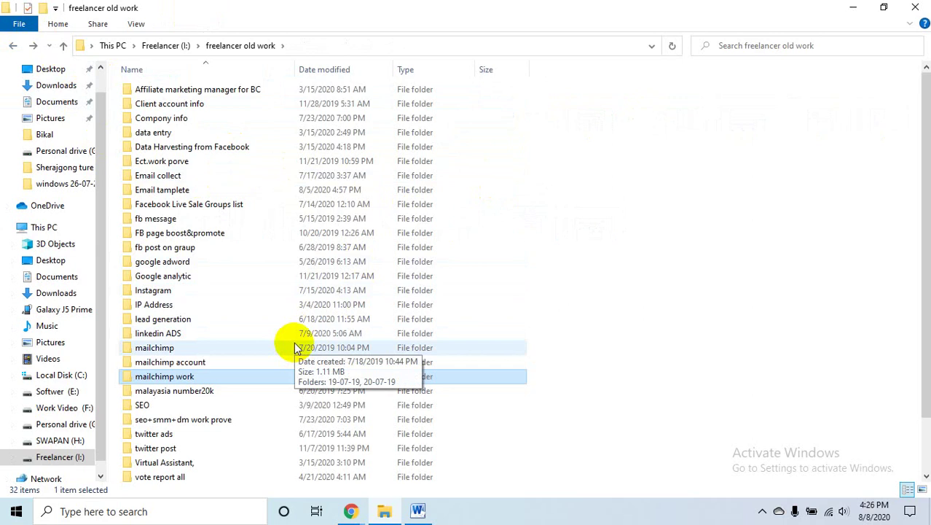
- Open Screenshot_2.jpg from the mailchimp 19-07-19 folder
{"action": "double_click", "coordinate": [183, 349]}
{"action": "double_click", "coordinate": [185, 90]}
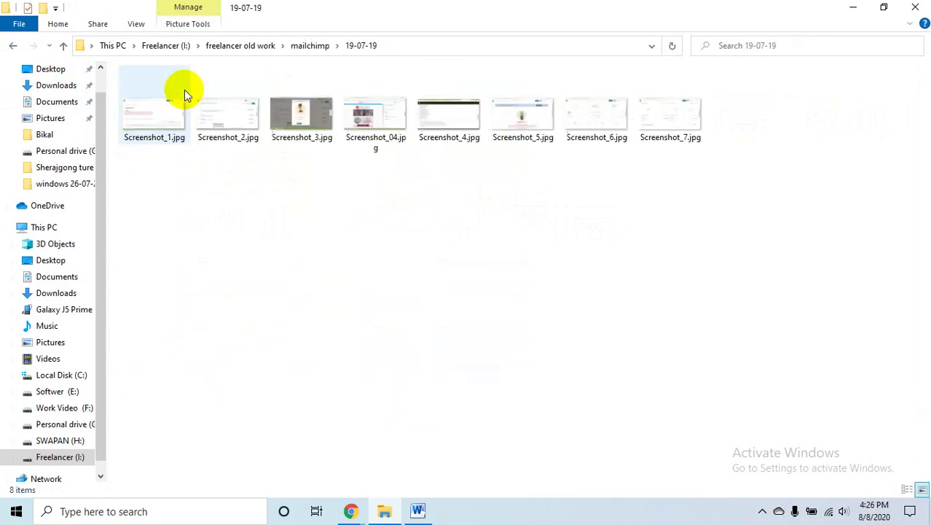
{"action": "double_click", "coordinate": [227, 115]}
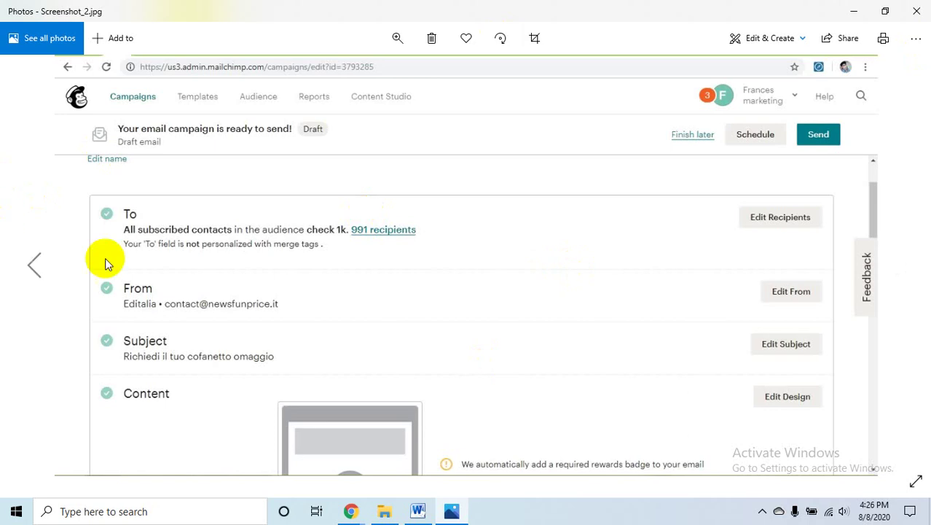
- Advance from Screenshot_2 to Screenshot_6, the Mailchimp report with a 12.1% open rate
{"action": "mouse_move", "coordinate": [920, 251]}
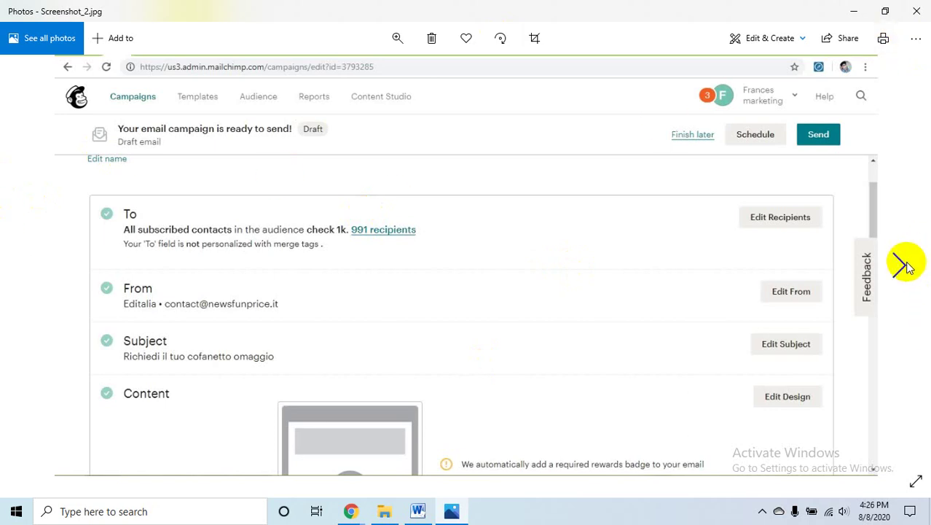
{"action": "left_click", "coordinate": [903, 264]}
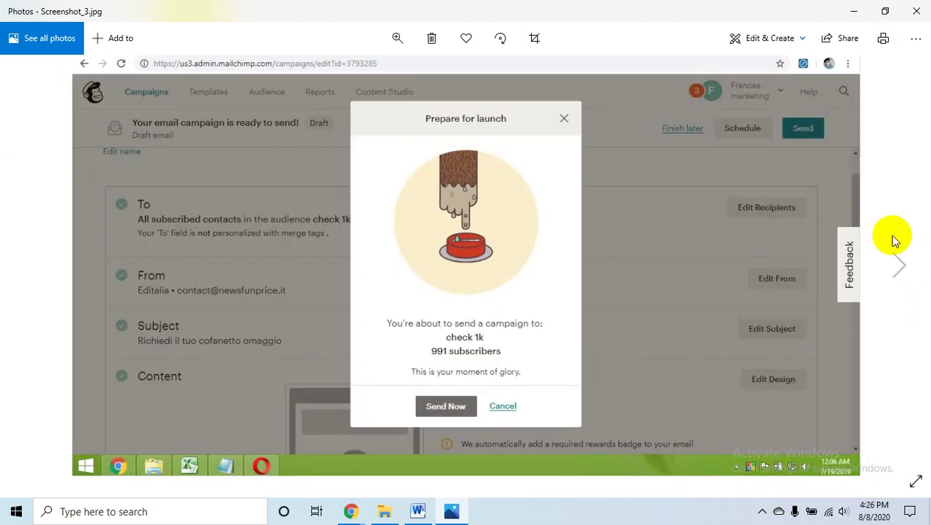
{"action": "left_click", "coordinate": [898, 268]}
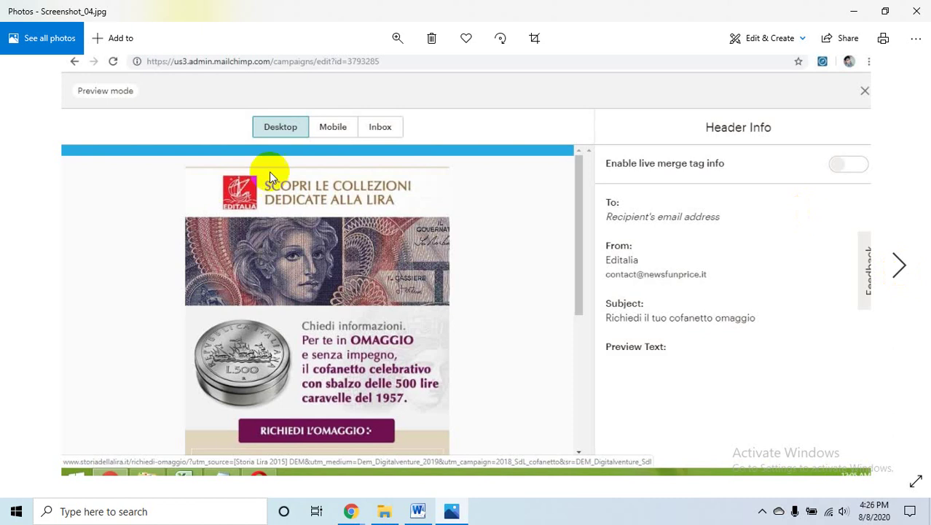
{"action": "left_click", "coordinate": [898, 268]}
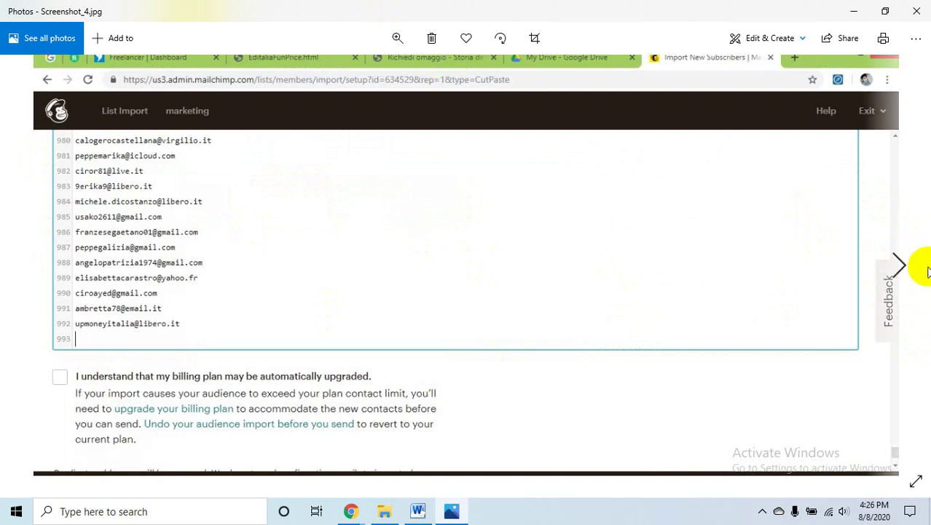
{"action": "left_click", "coordinate": [902, 268]}
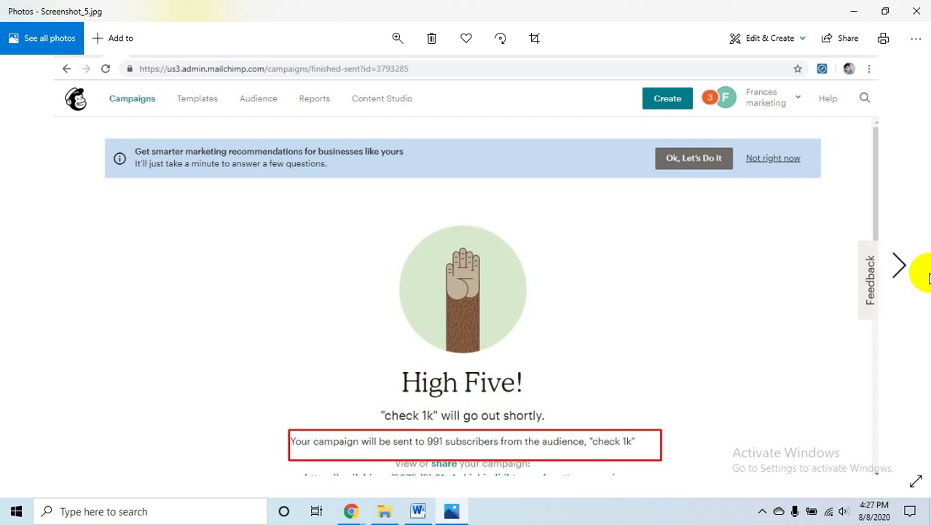
{"action": "left_click", "coordinate": [899, 266]}
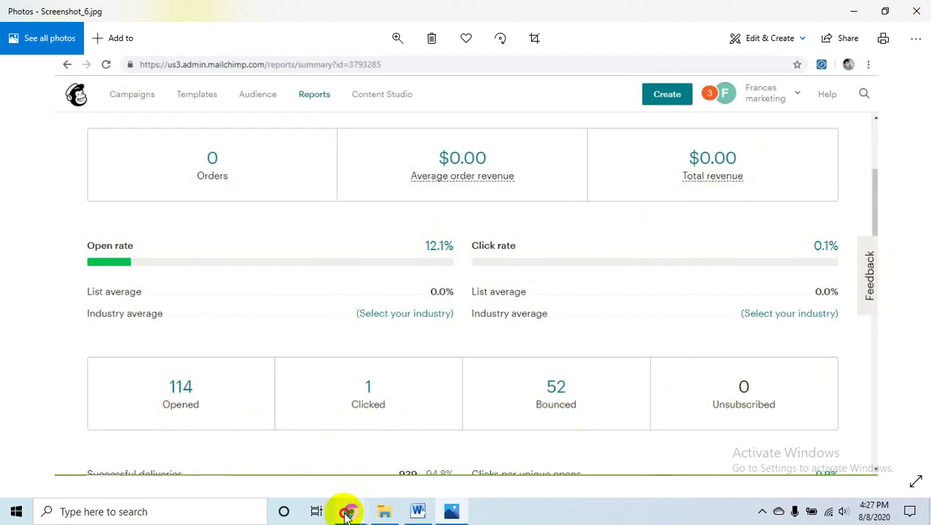
- Switch to the Chrome window showing Fiverr's Seller Dashboard with $0 earned in August
{"action": "mouse_move", "coordinate": [350, 510]}
{"action": "left_click", "coordinate": [329, 451]}
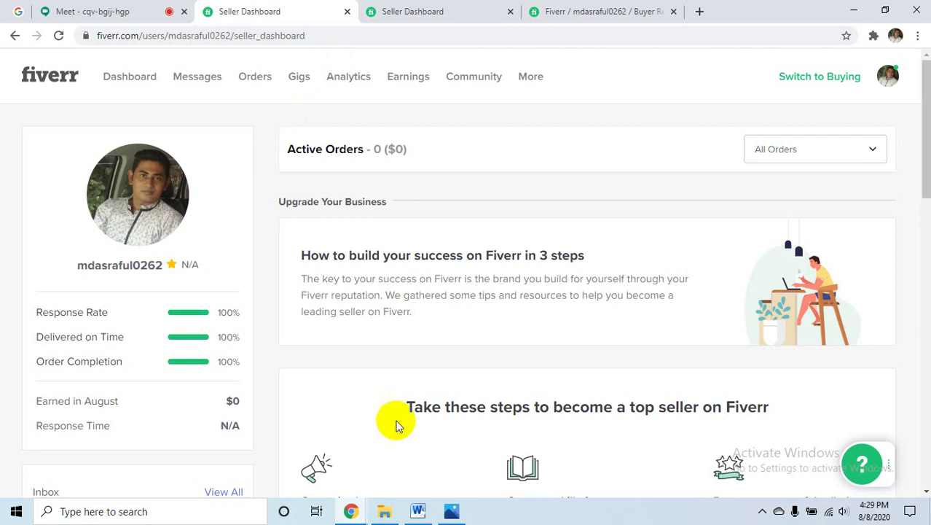
- Minimize Chrome, close Photos and the screenshots folder, and open the windows 26-07-2020 folder
{"action": "left_click", "coordinate": [864, 12]}
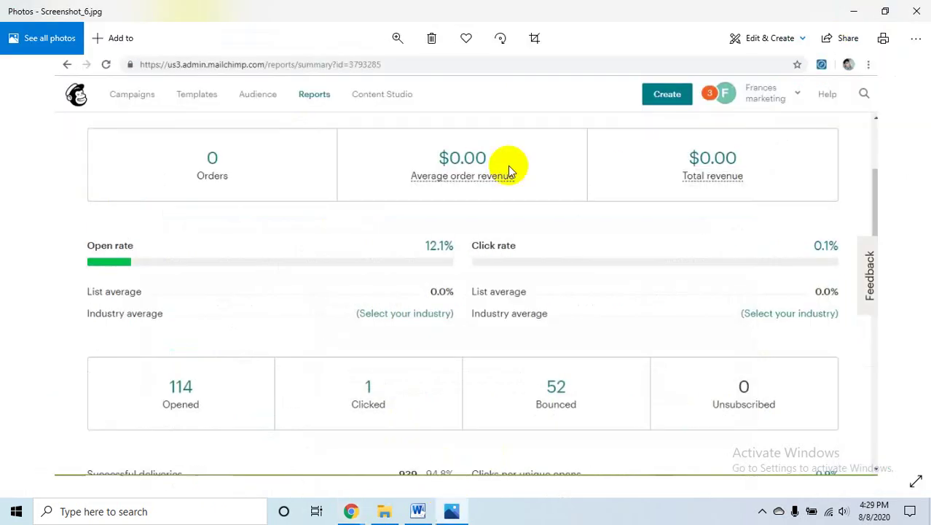
{"action": "left_click", "coordinate": [915, 8]}
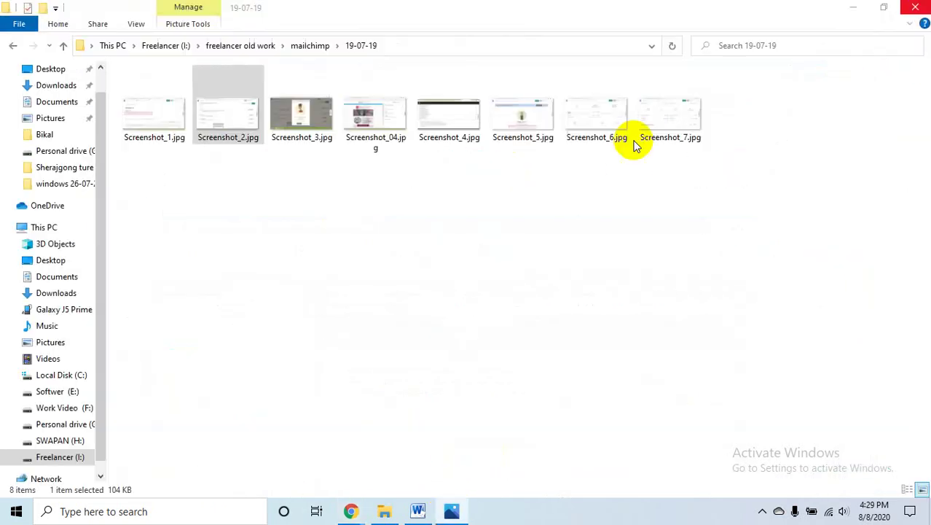
{"action": "left_click", "coordinate": [915, 8]}
{"action": "double_click", "coordinate": [911, 35]}
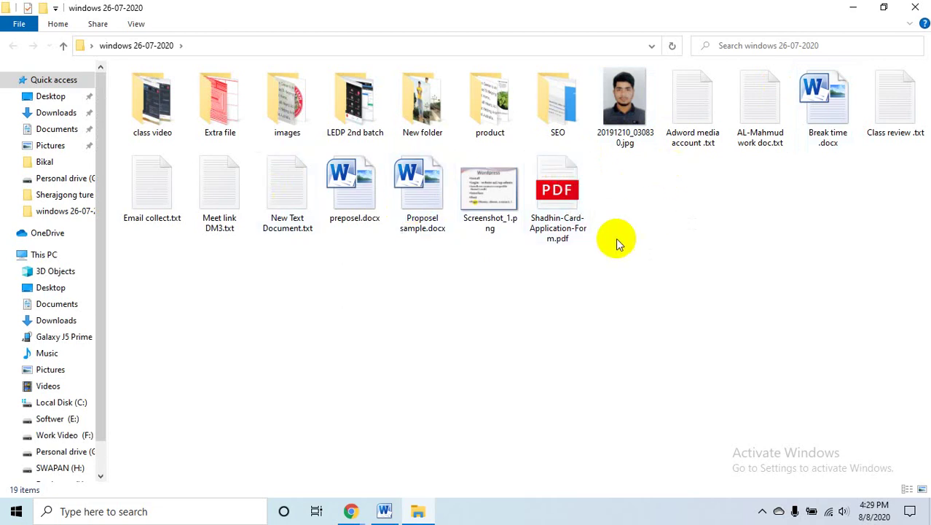
- Open Break time.docx full-screen in Word and scroll through its 'Now our break time' pages
{"action": "double_click", "coordinate": [819, 130]}
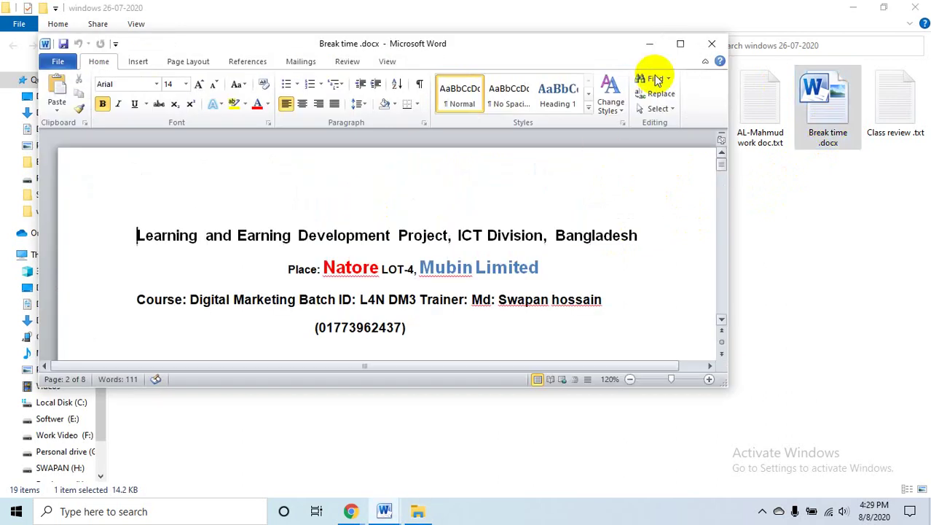
{"action": "left_click", "coordinate": [678, 45]}
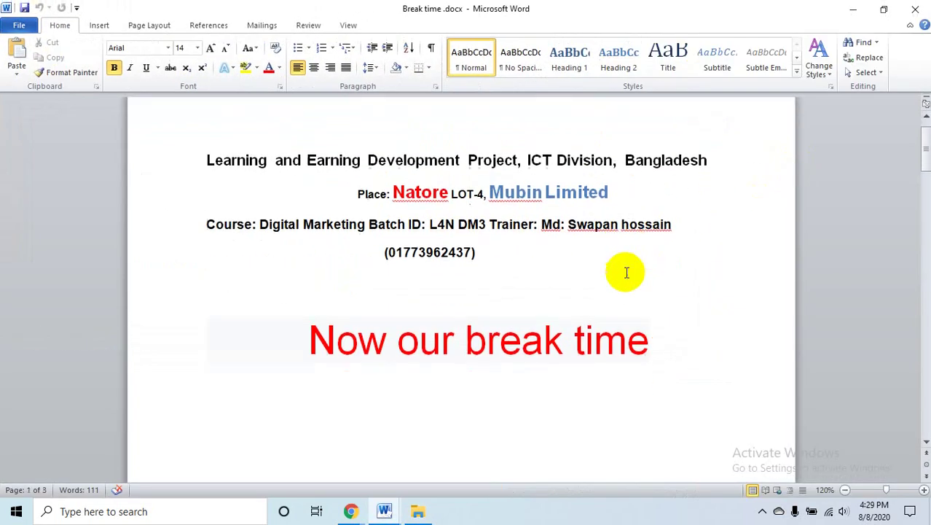
{"action": "scroll", "coordinate": [625, 271], "scroll_direction": "down", "scroll_amount": 1}
{"action": "scroll", "coordinate": [625, 273], "scroll_direction": "up", "scroll_amount": 2}
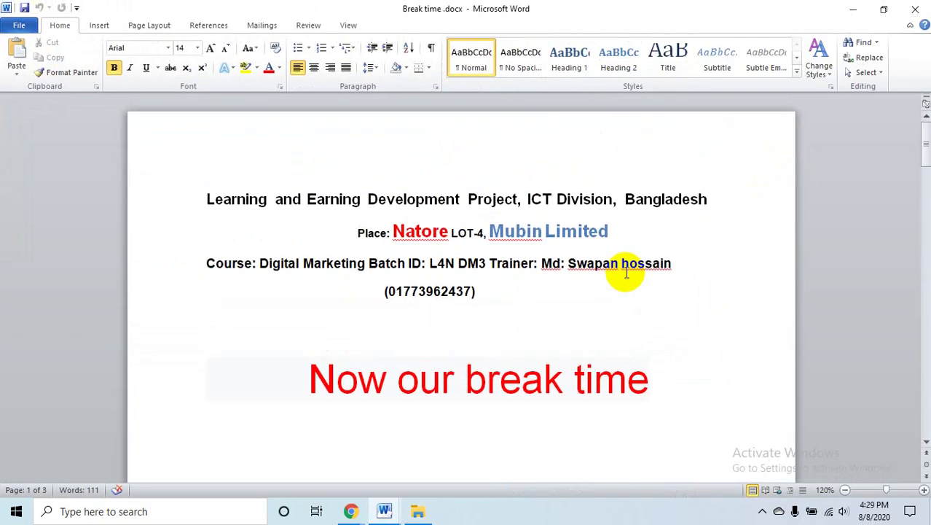
{"action": "scroll", "coordinate": [626, 273], "scroll_direction": "down", "scroll_amount": 20}
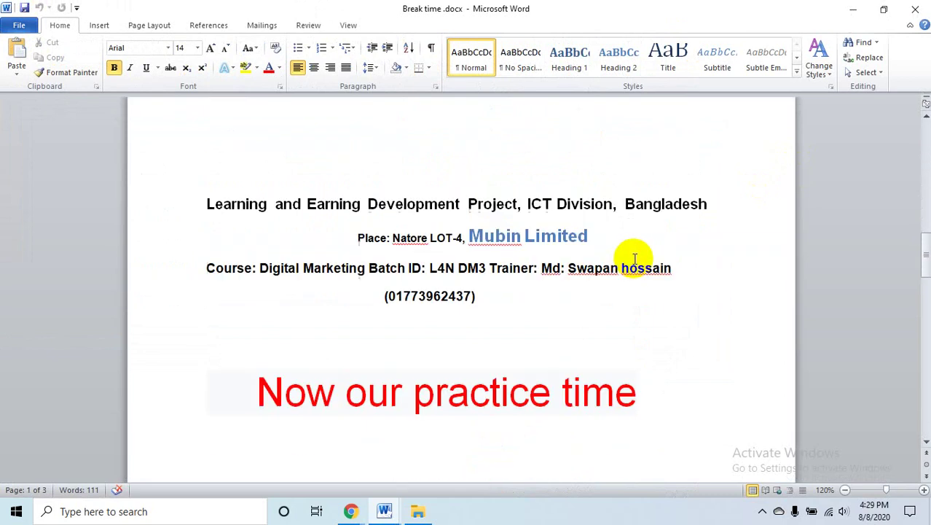
{"action": "scroll", "coordinate": [633, 258], "scroll_direction": "down", "scroll_amount": 20}
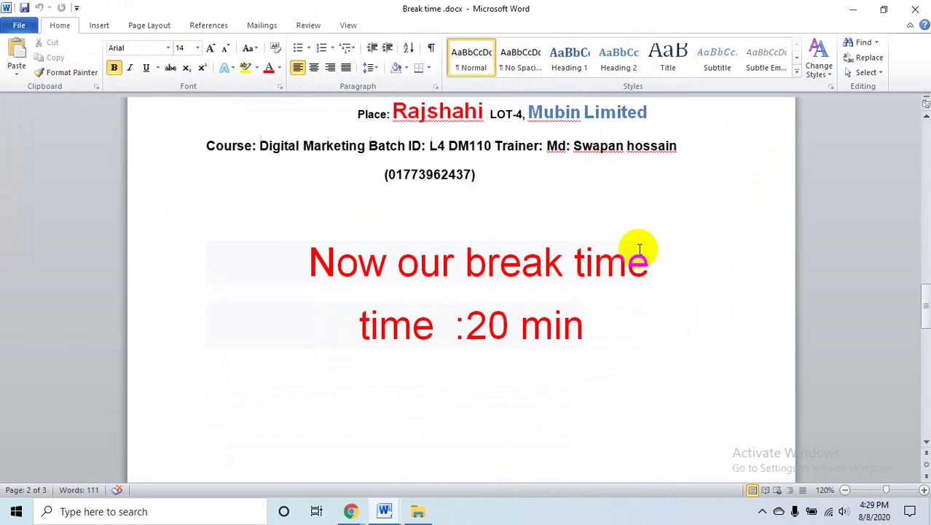
{"action": "scroll", "coordinate": [640, 250], "scroll_direction": "up", "scroll_amount": 1}
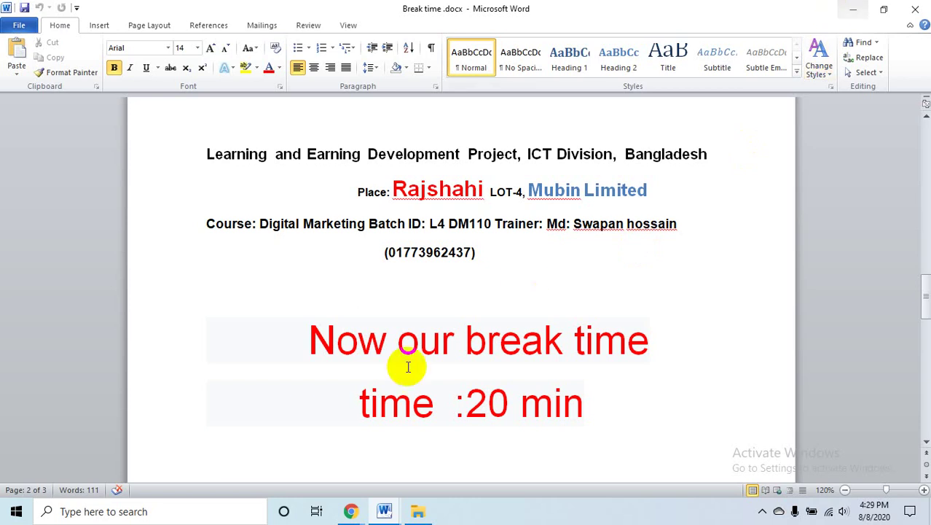
- Bring Chrome forward and search Google for 'instagram for chrome' in a new tab
{"action": "mouse_move", "coordinate": [349, 511]}
{"action": "left_click", "coordinate": [284, 450]}
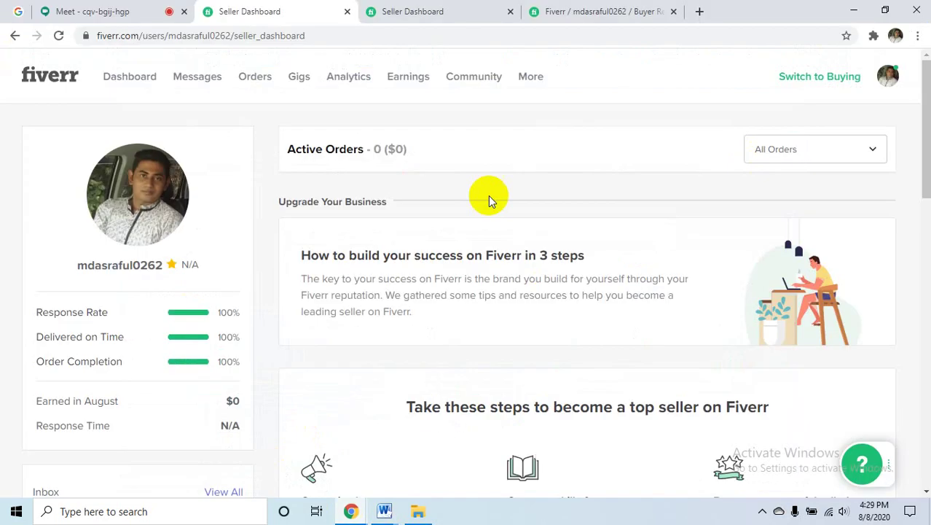
{"action": "key", "text": "ctrl+t"}
{"action": "left_click", "coordinate": [275, 33]}
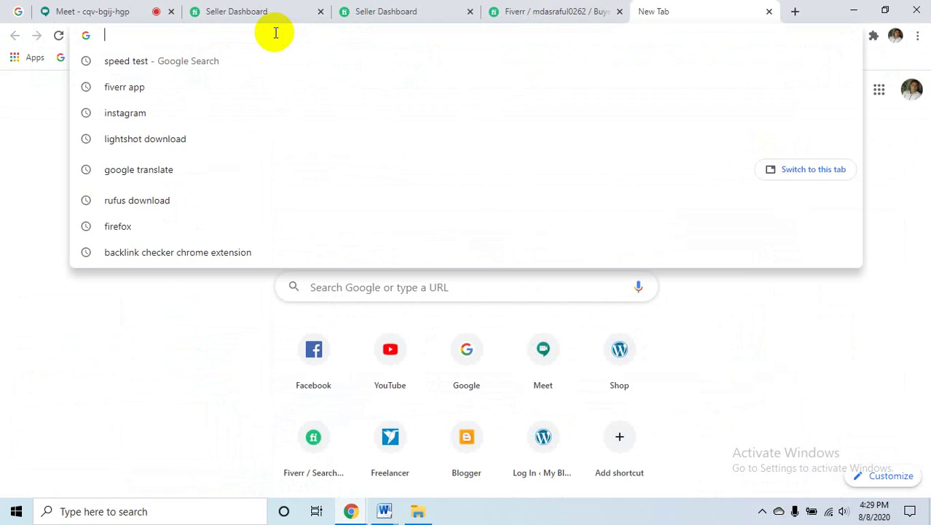
{"action": "type", "text": "in"}
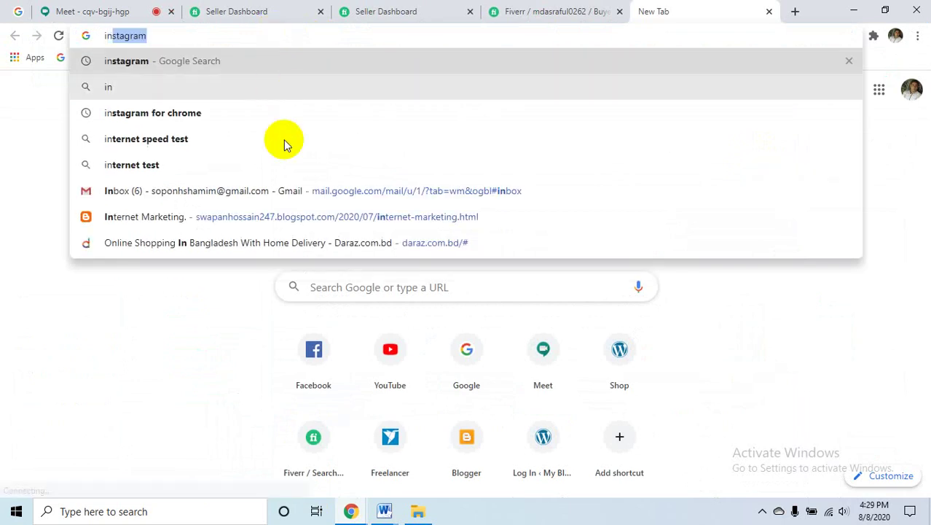
{"action": "left_click", "coordinate": [156, 114]}
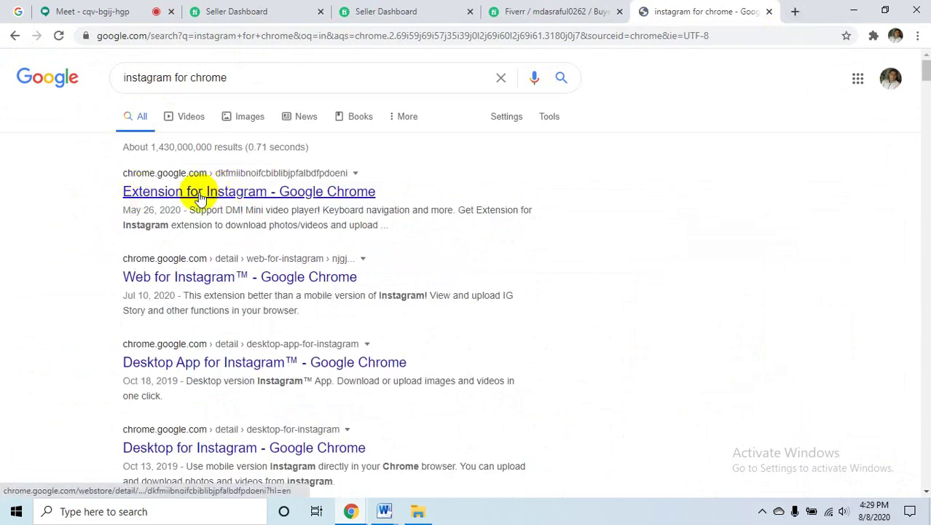
- Open the Extension for Instagram result in a new tab, then close its 404 page
{"action": "middle_click", "coordinate": [206, 192]}
{"action": "left_click", "coordinate": [757, 8]}
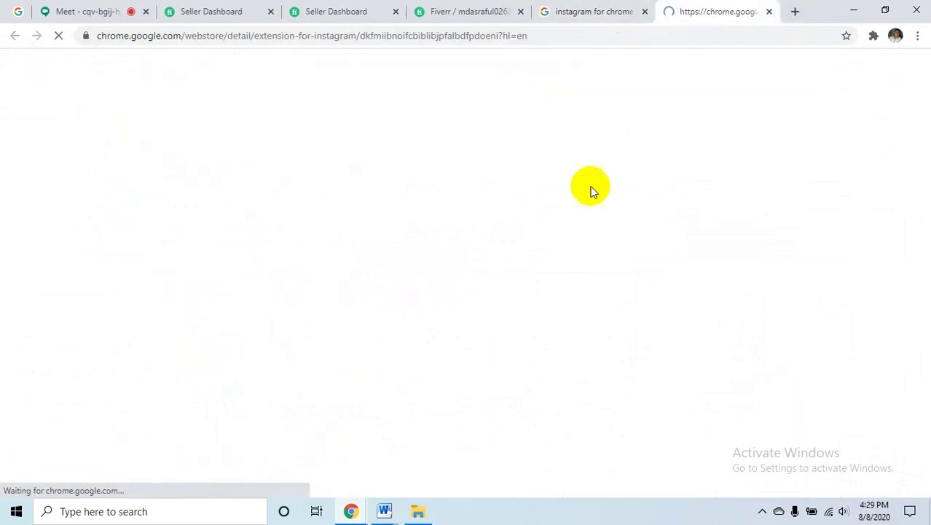
{"action": "left_click", "coordinate": [768, 11]}
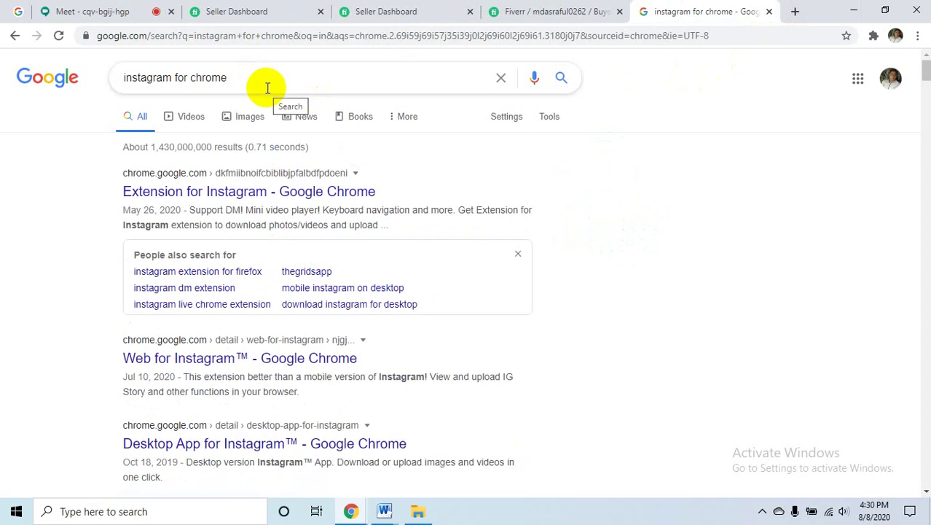
{"action": "left_click", "coordinate": [93, 10]}
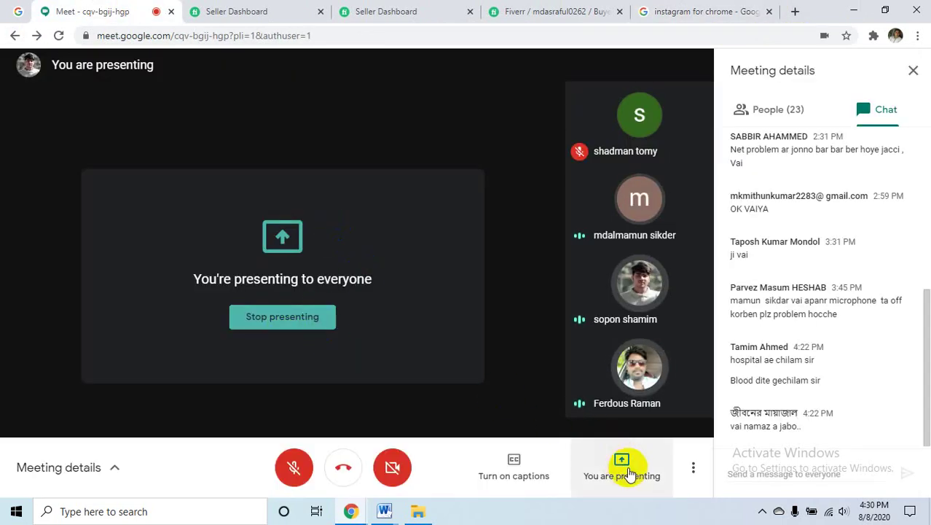
{"action": "left_click", "coordinate": [678, 11]}
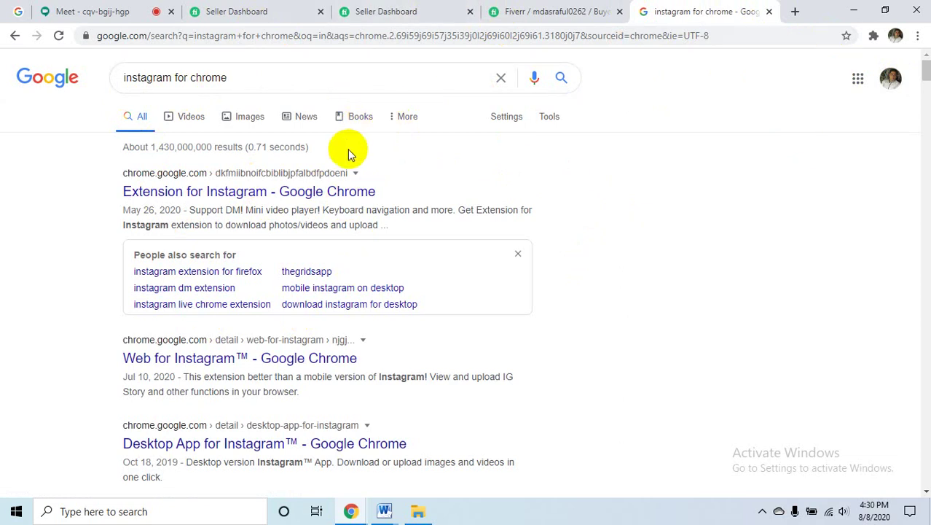
{"action": "left_click", "coordinate": [63, 8]}
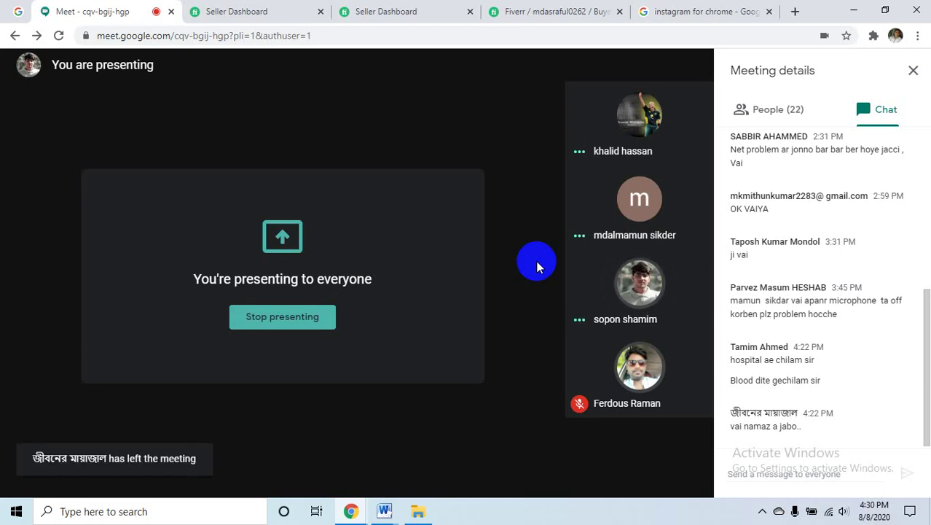
{"action": "left_click", "coordinate": [703, 11]}
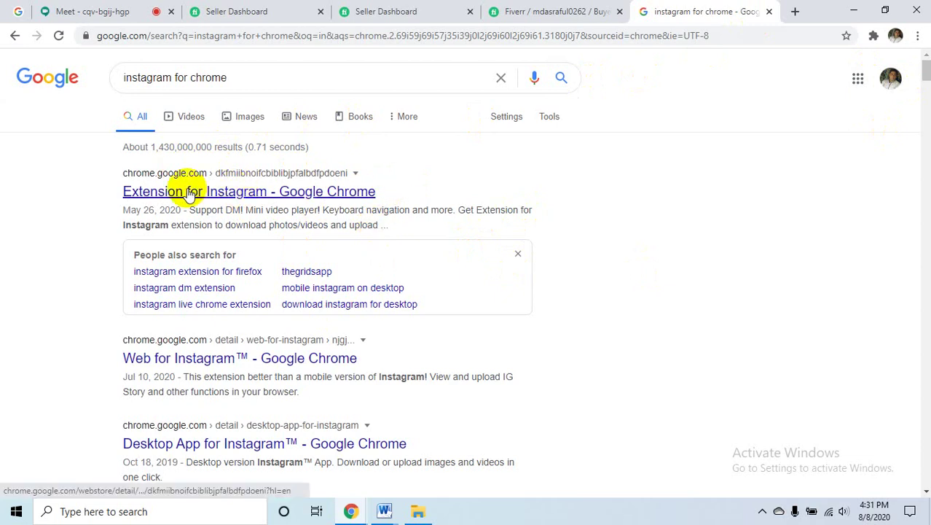
- View the Extension for Instagram result's 404 page, close that tab, and start a blank tab
{"action": "scroll", "coordinate": [534, 251], "scroll_direction": "down", "scroll_amount": 2}
{"action": "scroll", "coordinate": [534, 252], "scroll_direction": "up", "scroll_amount": 2}
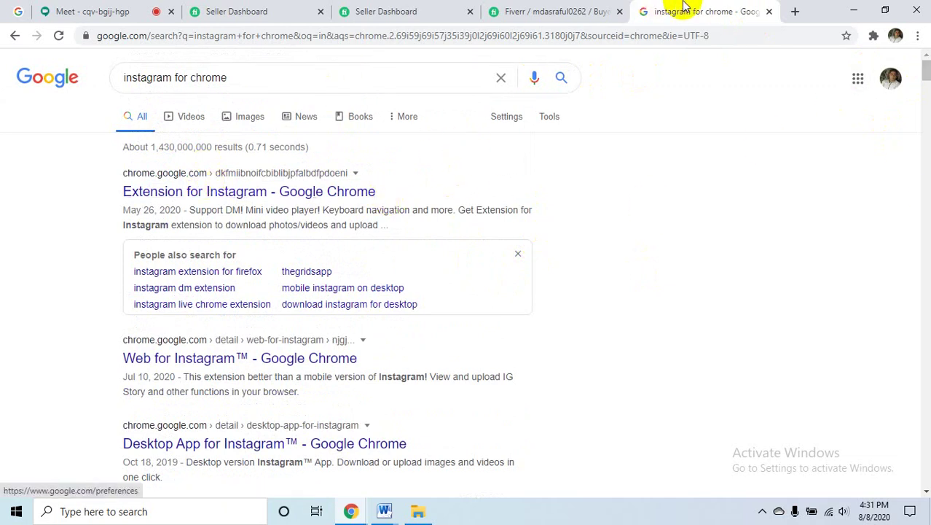
{"action": "middle_click", "coordinate": [240, 192]}
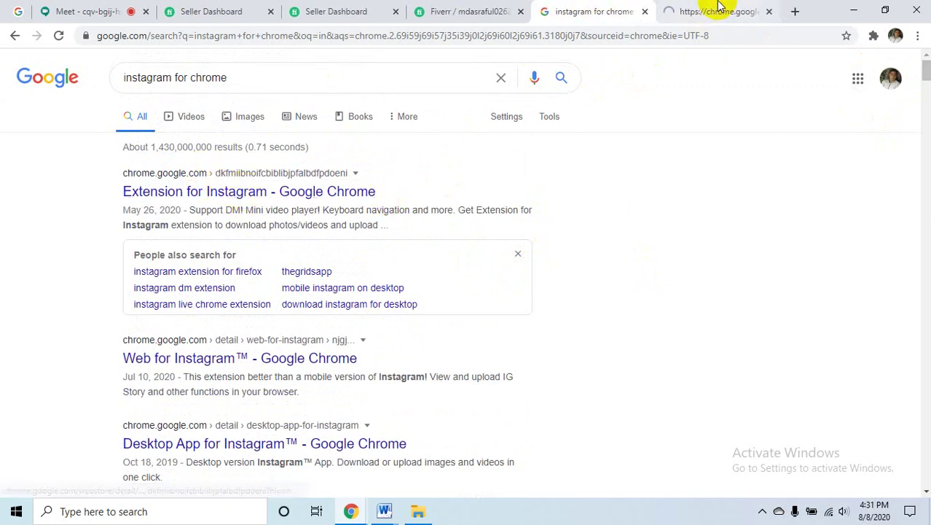
{"action": "left_click", "coordinate": [718, 11]}
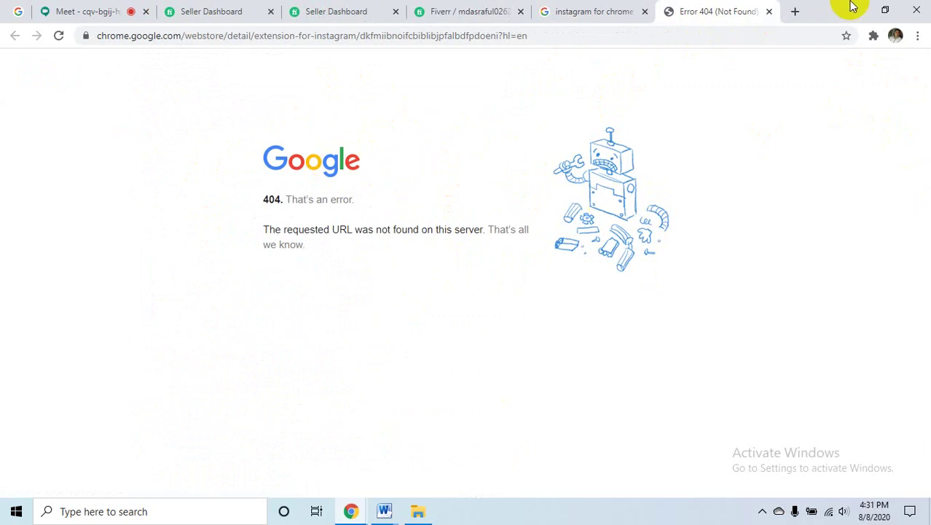
{"action": "left_click", "coordinate": [769, 11]}
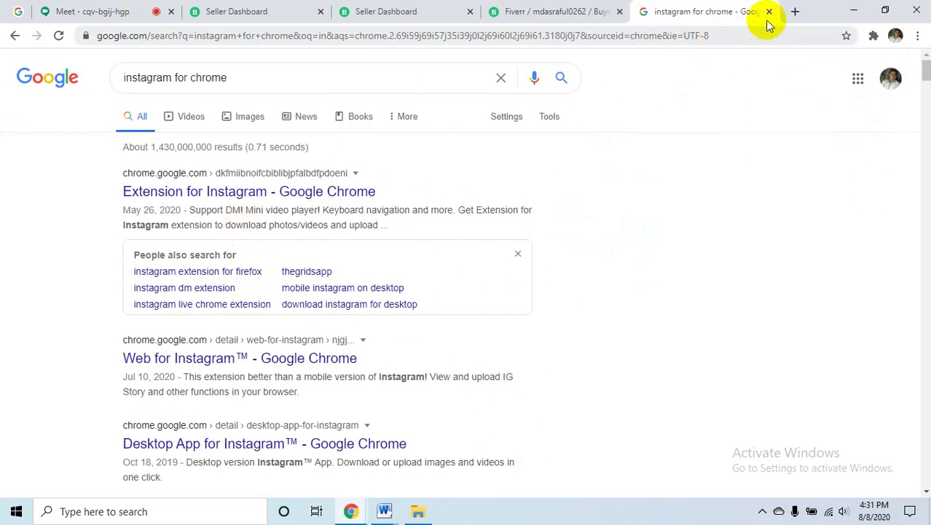
{"action": "left_click", "coordinate": [795, 11]}
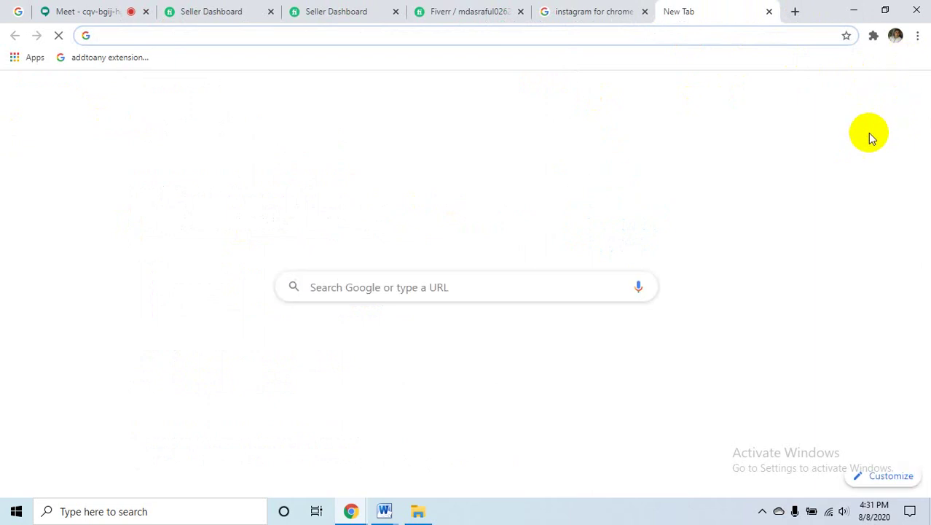
- Sign out of Google and sign in with the second saved account using its saved password
{"action": "left_click", "coordinate": [895, 35]}
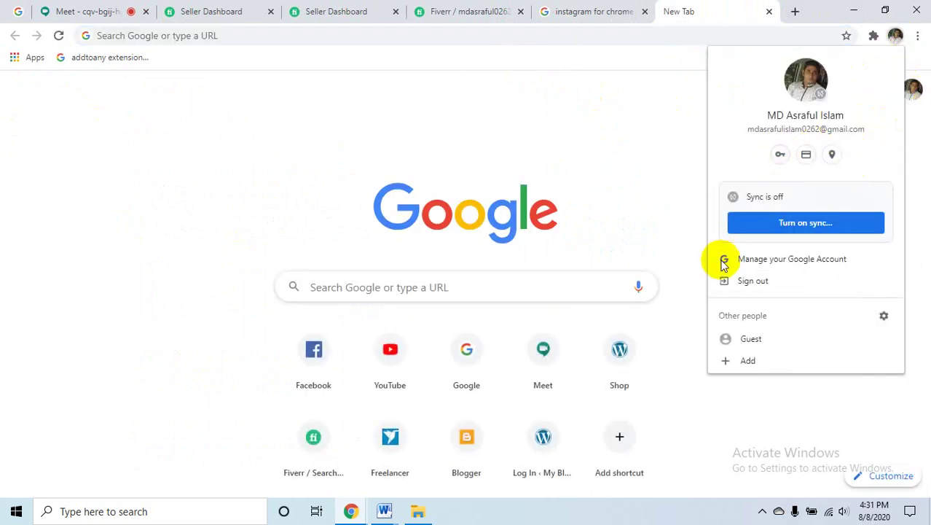
{"action": "left_click", "coordinate": [753, 280]}
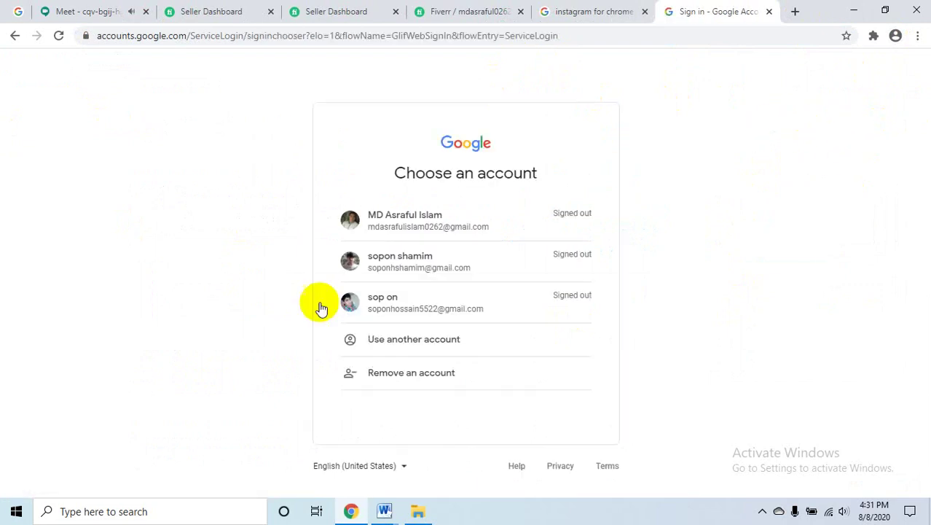
{"action": "left_click", "coordinate": [398, 307]}
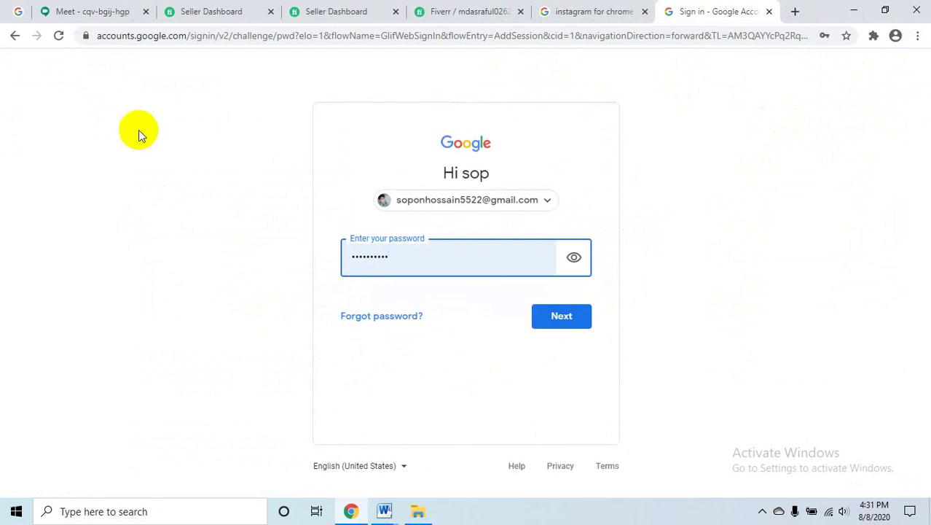
{"action": "left_click", "coordinate": [14, 35]}
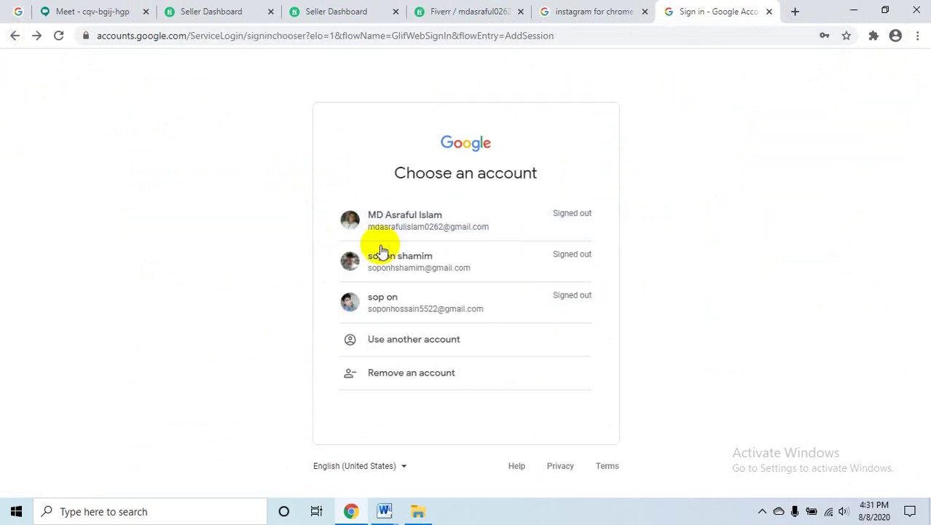
{"action": "left_click", "coordinate": [461, 263]}
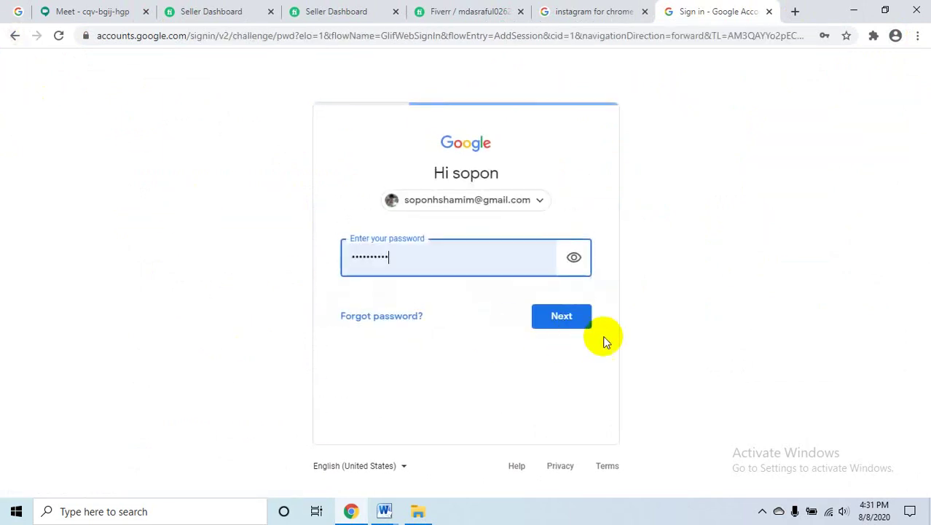
{"action": "left_click", "coordinate": [554, 321]}
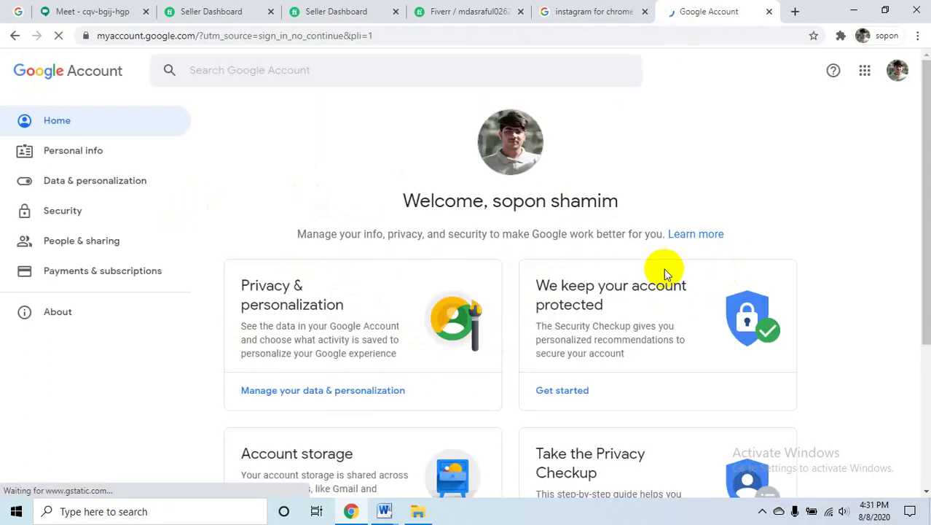
{"action": "left_click", "coordinate": [586, 12]}
{"action": "middle_click", "coordinate": [177, 196]}
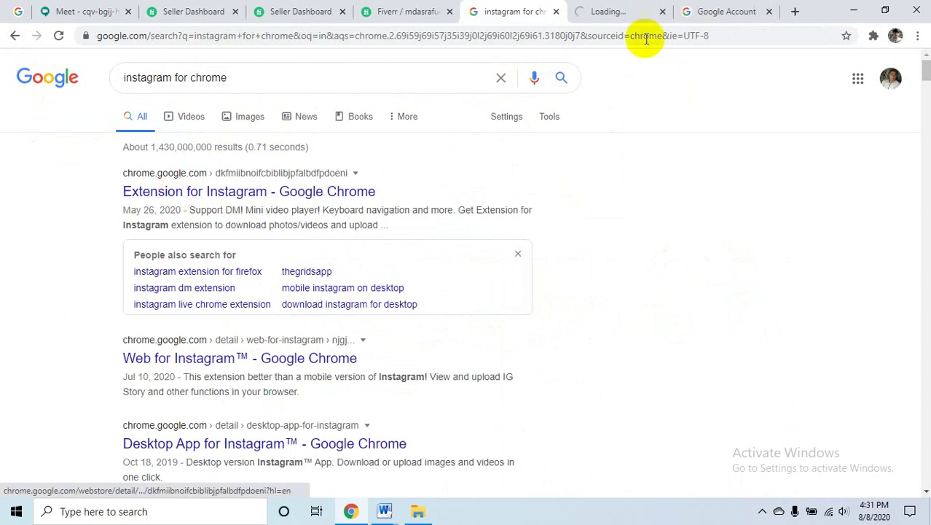
{"action": "left_click", "coordinate": [619, 11]}
{"action": "left_click", "coordinate": [510, 12]}
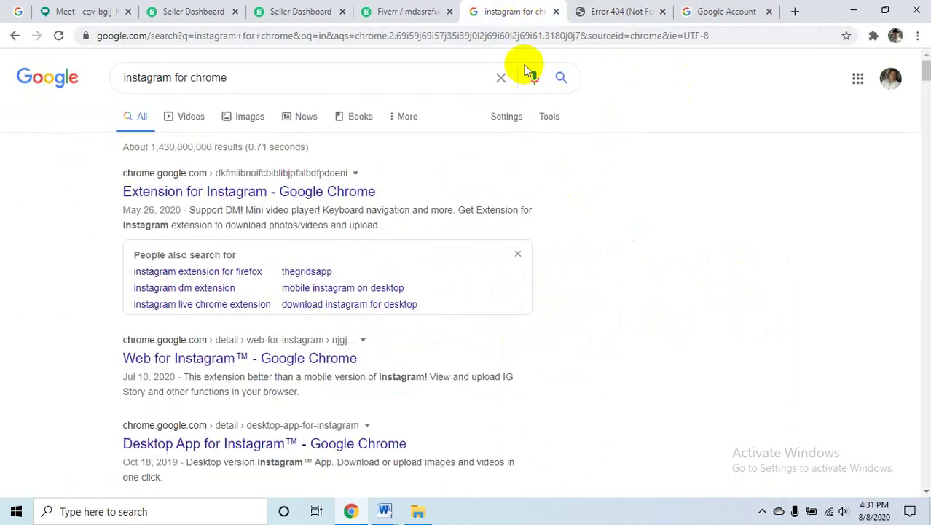
{"action": "left_click", "coordinate": [603, 11]}
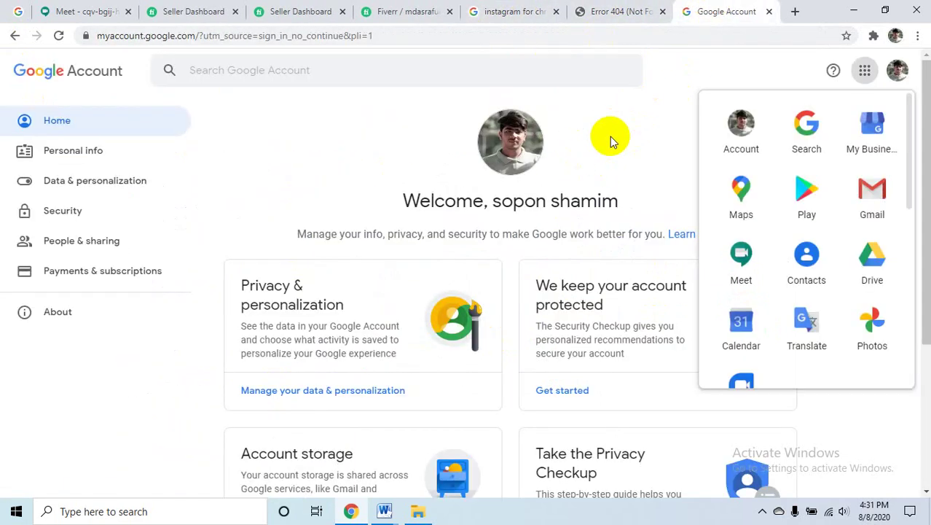
{"action": "left_click", "coordinate": [536, 10]}
{"action": "left_click", "coordinate": [58, 35]}
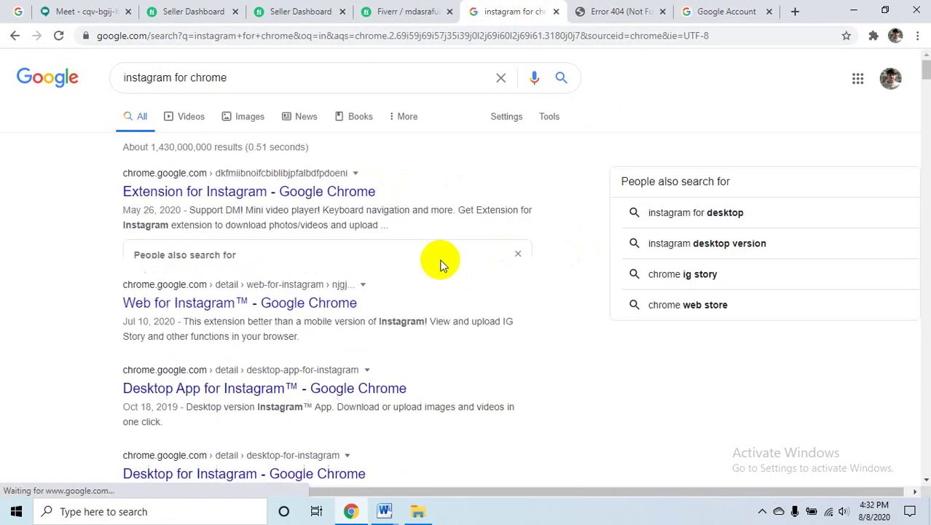
{"action": "middle_click", "coordinate": [209, 191]}
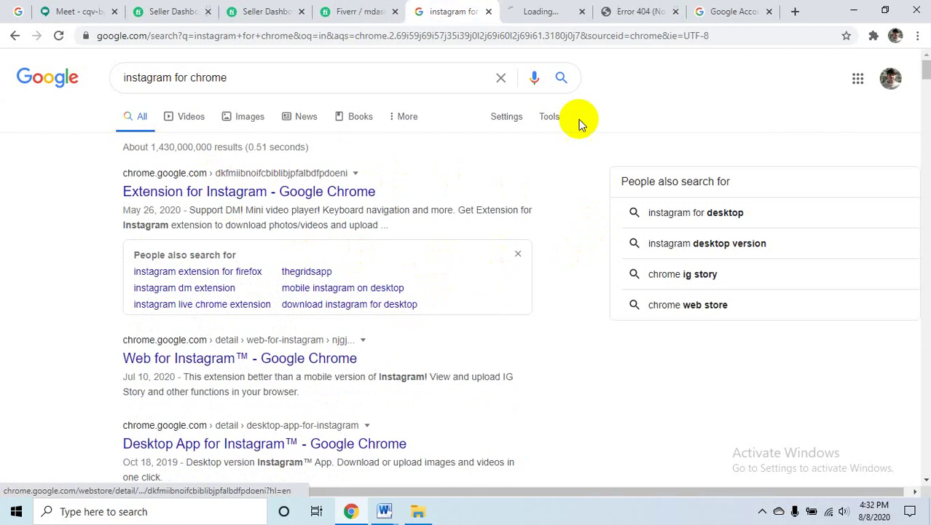
{"action": "left_click", "coordinate": [540, 10]}
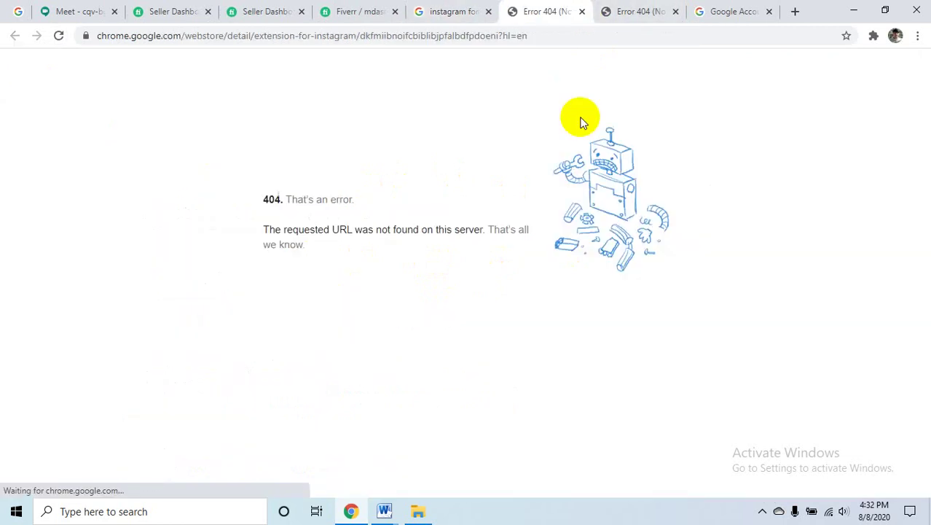
{"action": "left_click", "coordinate": [582, 12]}
{"action": "left_click", "coordinate": [582, 12]}
{"action": "scroll", "coordinate": [623, 271], "scroll_direction": "down", "scroll_amount": 5}
{"action": "scroll", "coordinate": [624, 270], "scroll_direction": "up", "scroll_amount": 3}
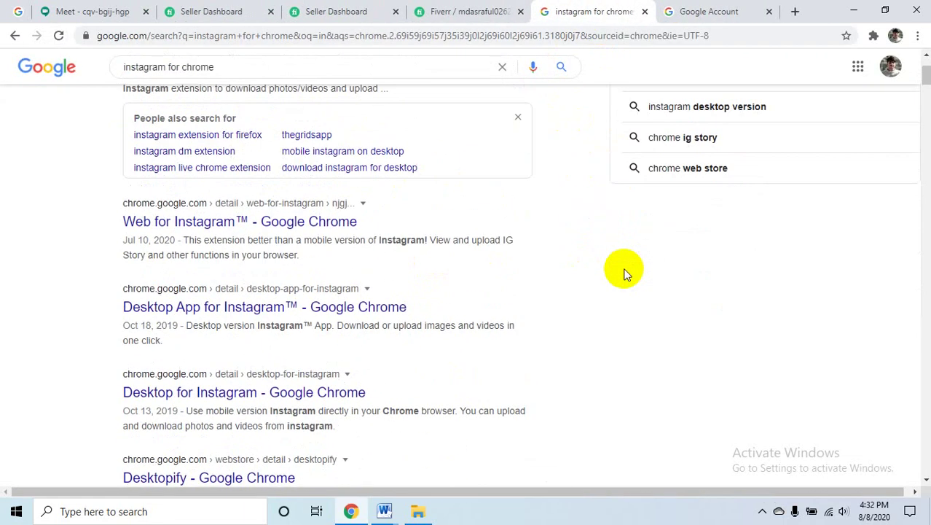
{"action": "scroll", "coordinate": [624, 273], "scroll_direction": "down", "scroll_amount": 3}
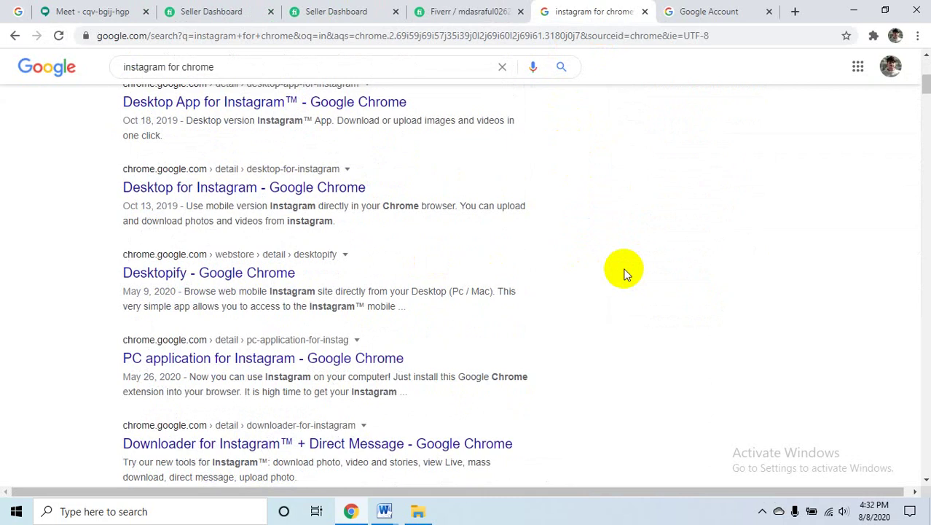
{"action": "scroll", "coordinate": [624, 271], "scroll_direction": "up", "scroll_amount": 5}
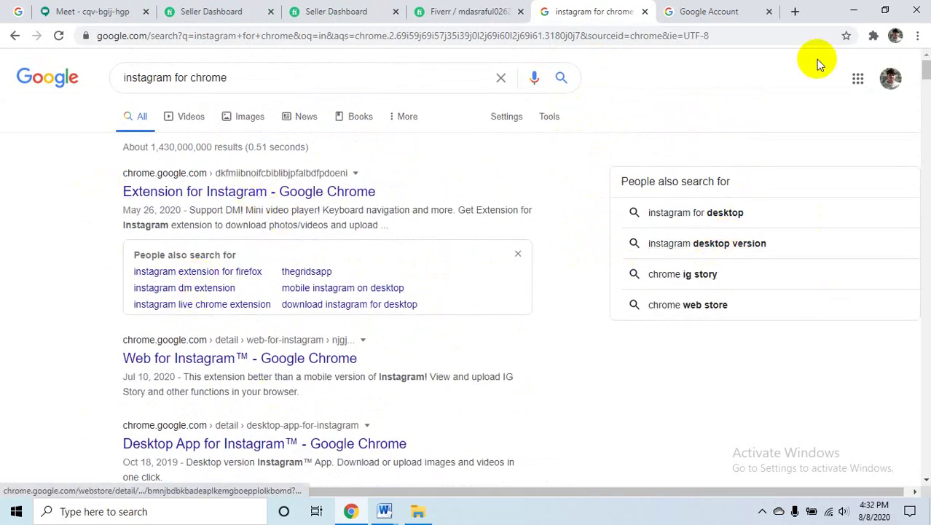
{"action": "left_click", "coordinate": [856, 11]}
- Minimize Word, close the file folder window, restore Chrome and open a new blank tab
{"action": "left_click", "coordinate": [854, 9]}
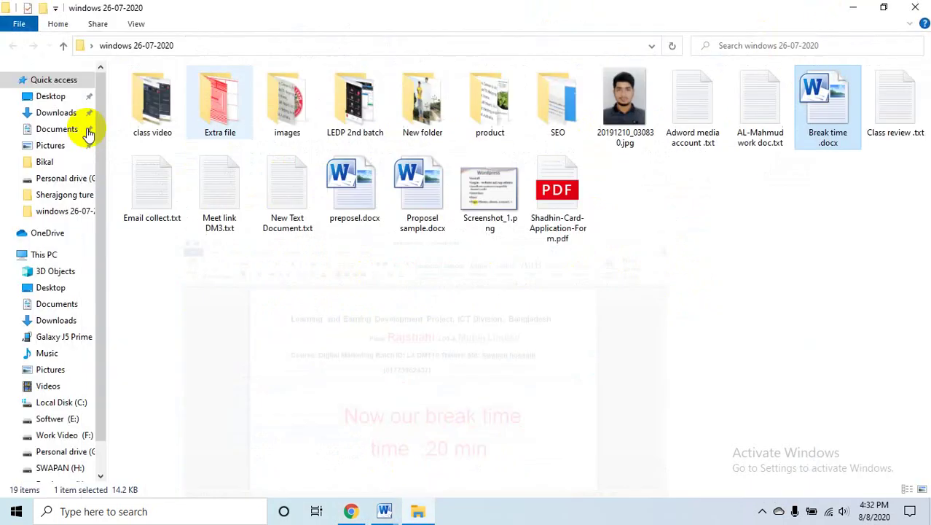
{"action": "left_click", "coordinate": [924, 7]}
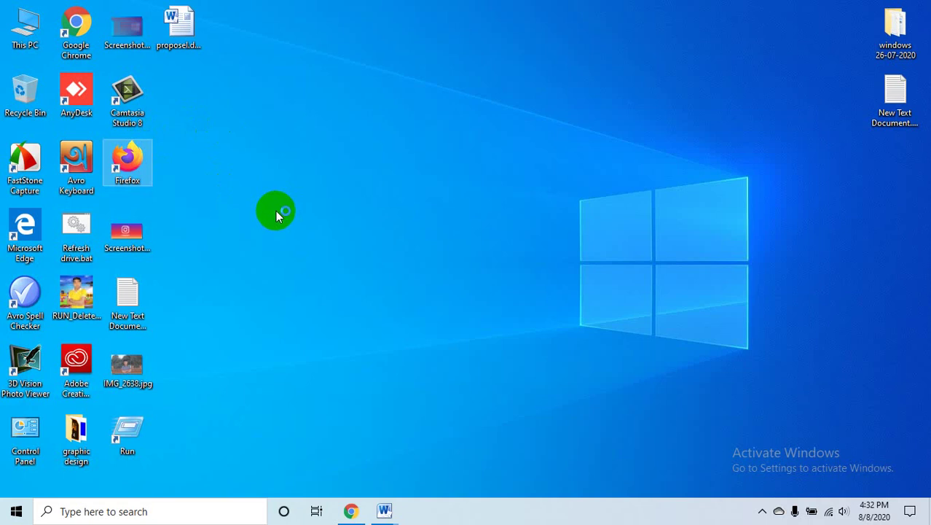
{"action": "left_click", "coordinate": [352, 512]}
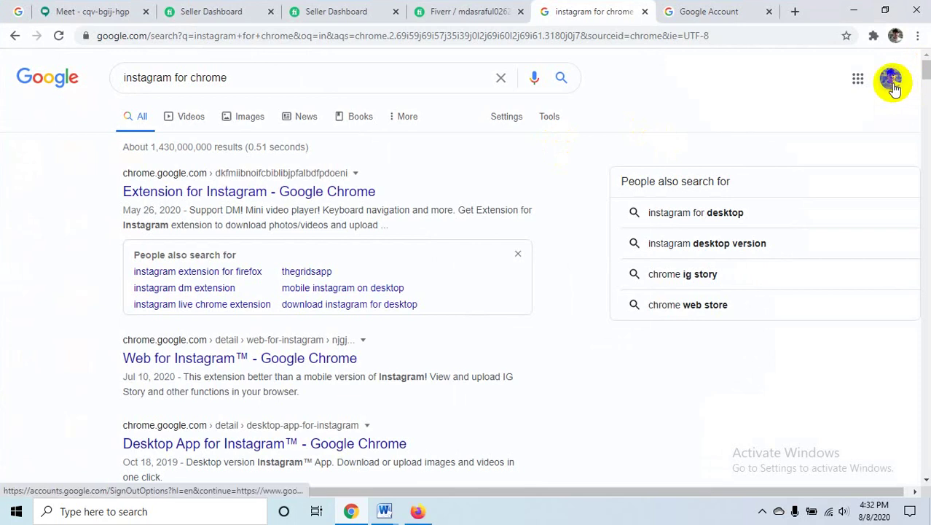
{"action": "left_click", "coordinate": [891, 80]}
{"action": "left_click", "coordinate": [725, 12]}
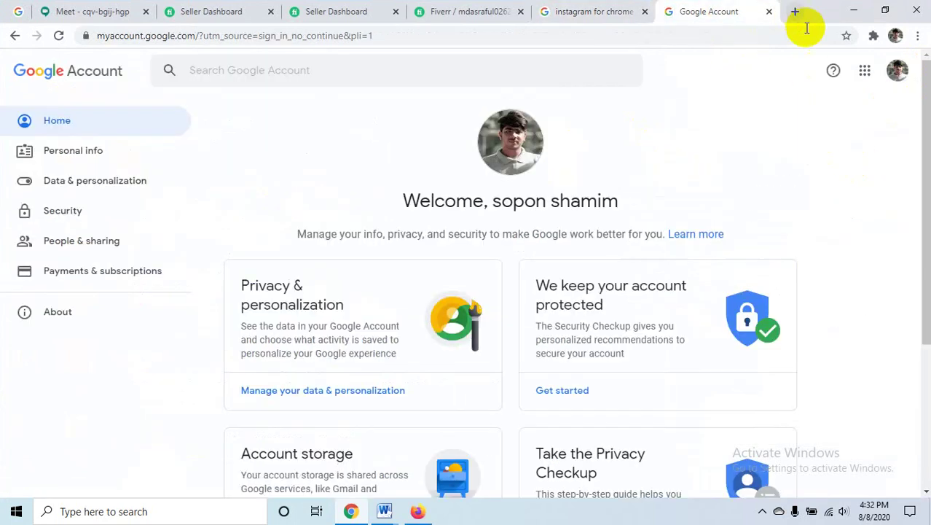
{"action": "left_click", "coordinate": [900, 76]}
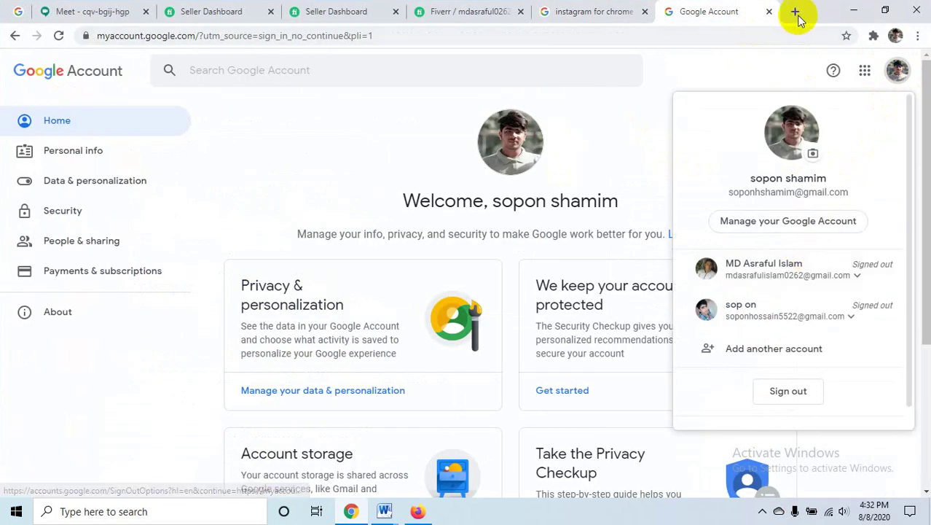
{"action": "left_click", "coordinate": [794, 12]}
- Sign out of Google and sign back in with the first saved account
{"action": "left_click", "coordinate": [895, 36]}
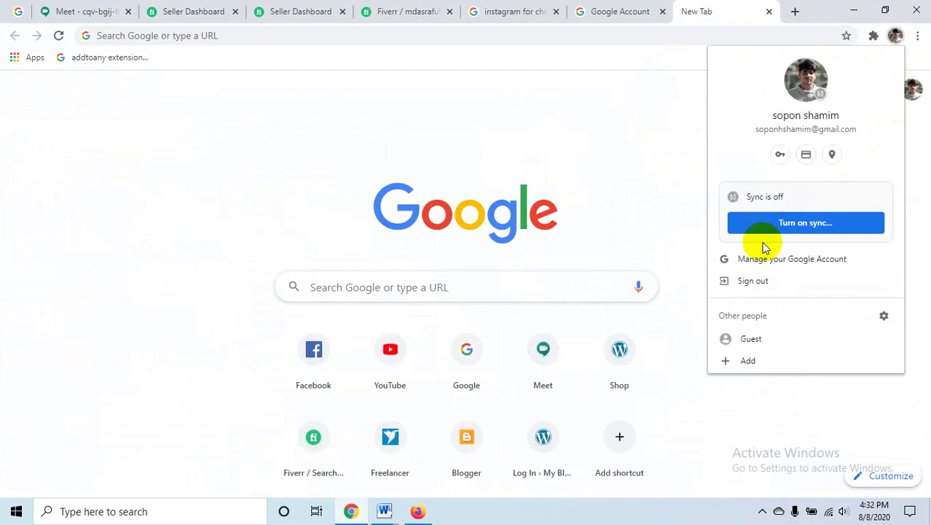
{"action": "left_click", "coordinate": [754, 282]}
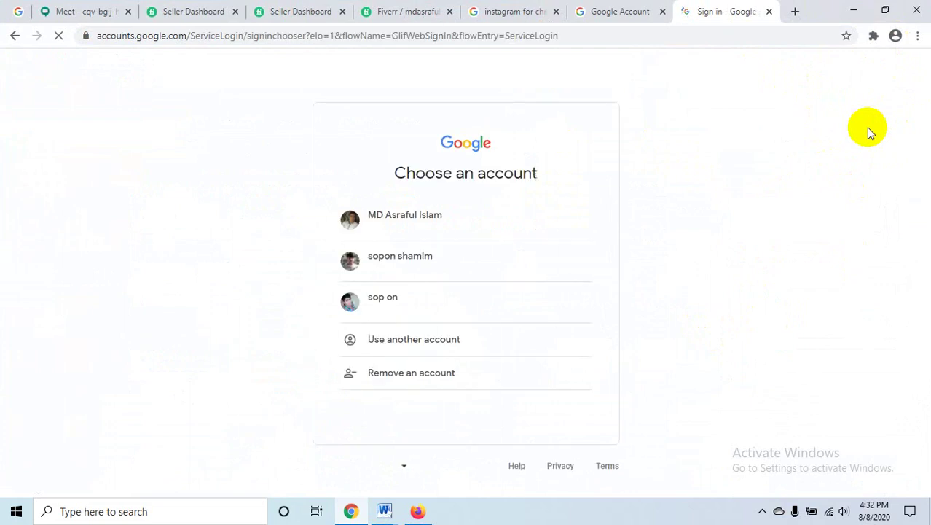
{"action": "left_click", "coordinate": [451, 227]}
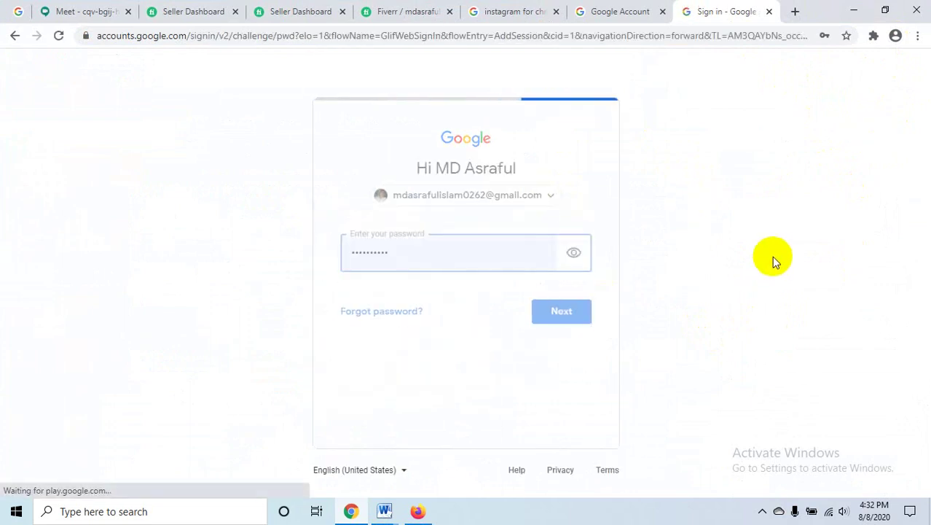
{"action": "left_click", "coordinate": [552, 321]}
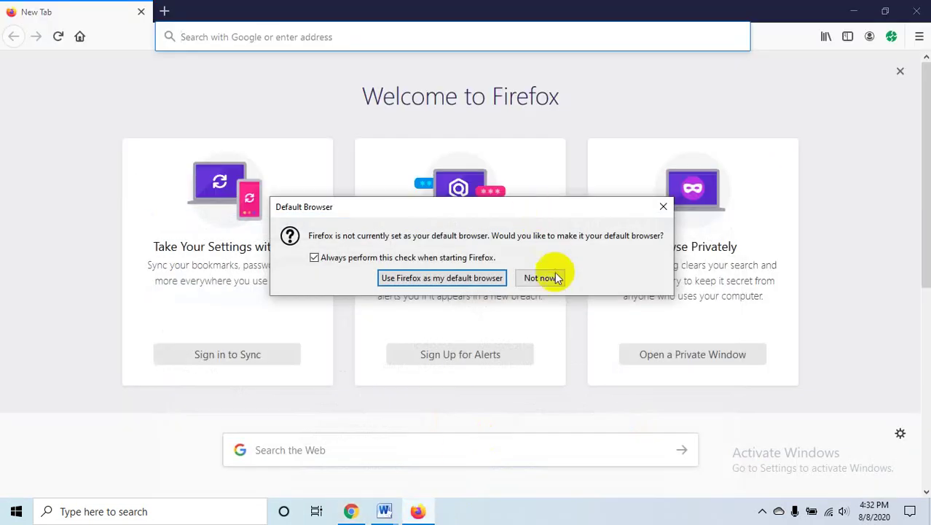
- Dismiss Firefox's default-browser prompt and search Google for 'instagram for firefox'
{"action": "left_click", "coordinate": [557, 278]}
{"action": "left_click", "coordinate": [209, 35]}
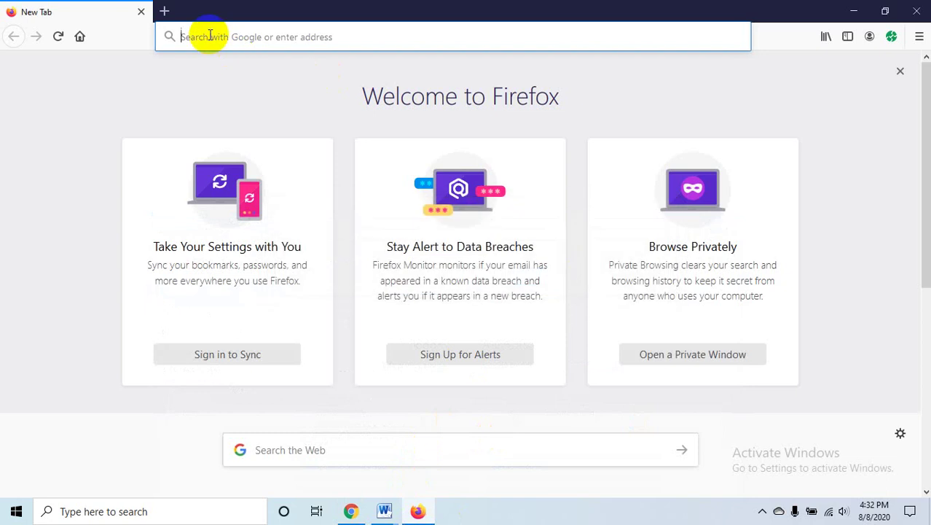
{"action": "type", "text": "in"}
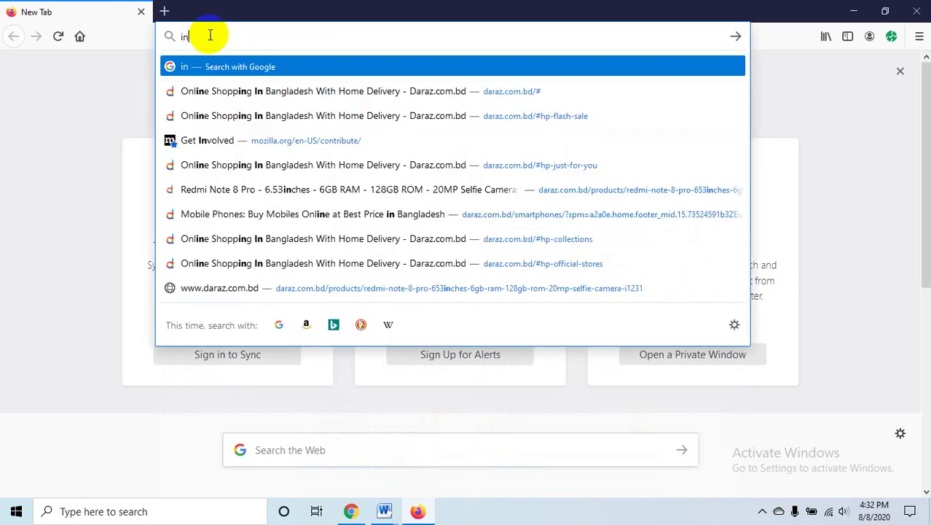
{"action": "type", "text": "sta"}
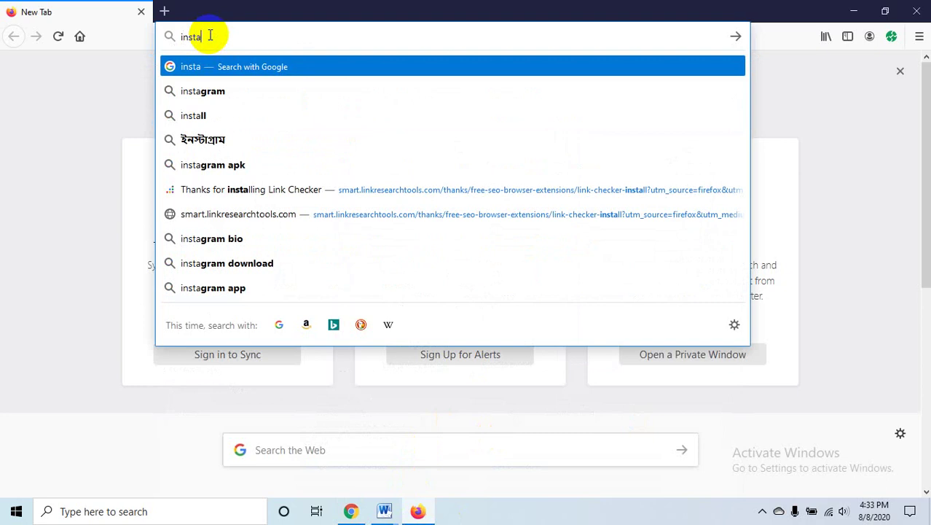
{"action": "type", "text": "gra"}
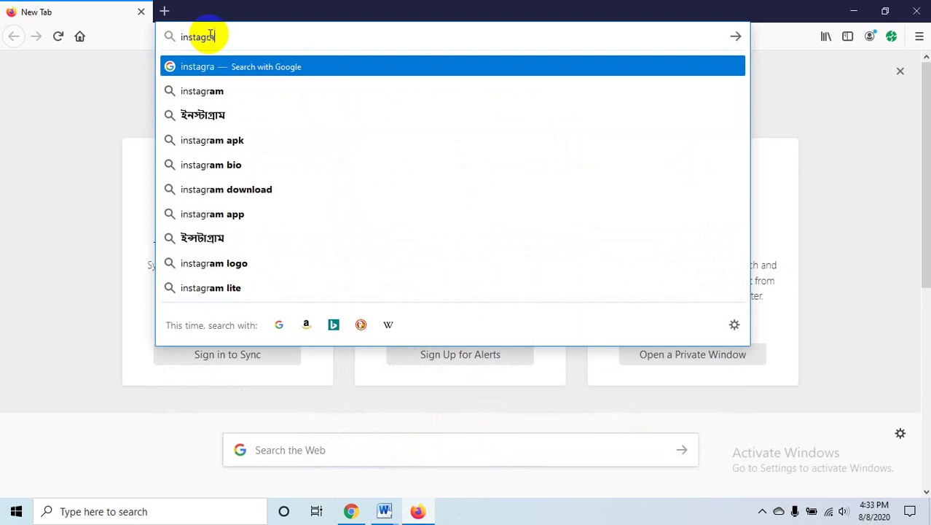
{"action": "type", "text": "m for"}
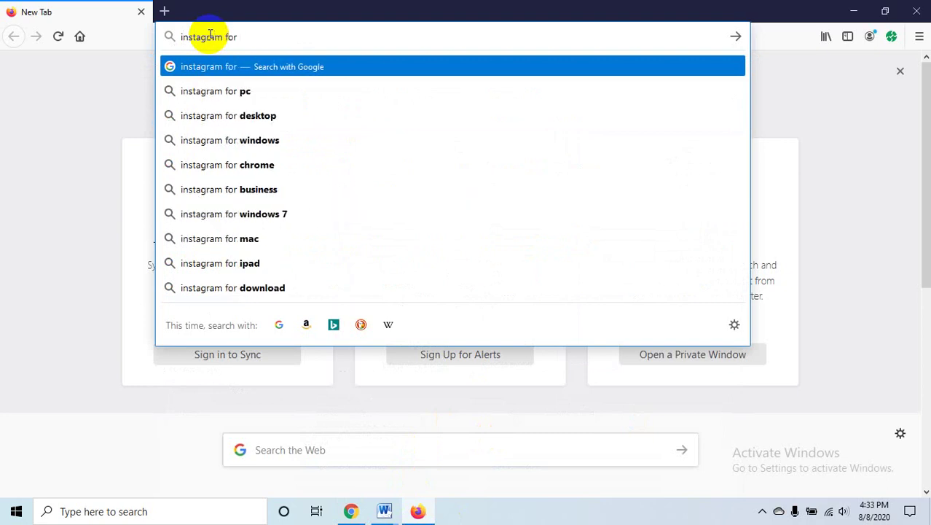
{"action": "type", "text": " firefox"}
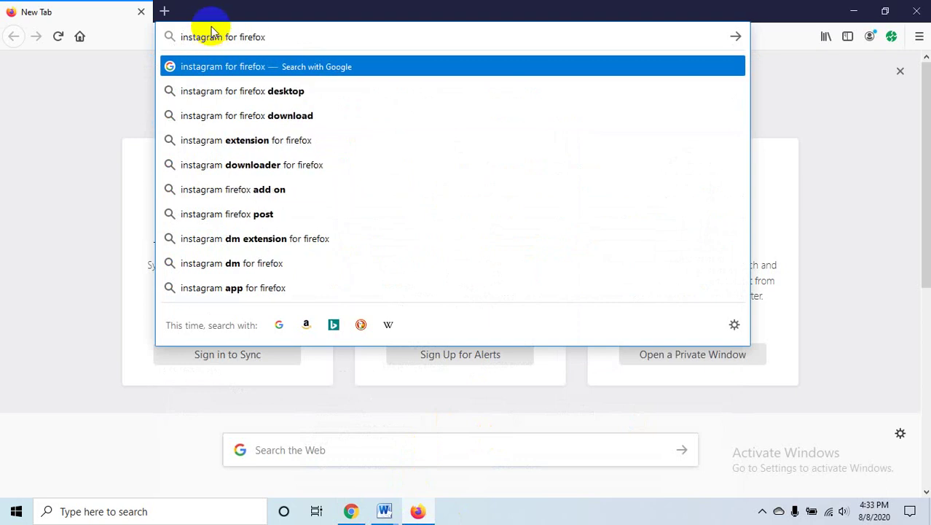
{"action": "key", "text": "Return"}
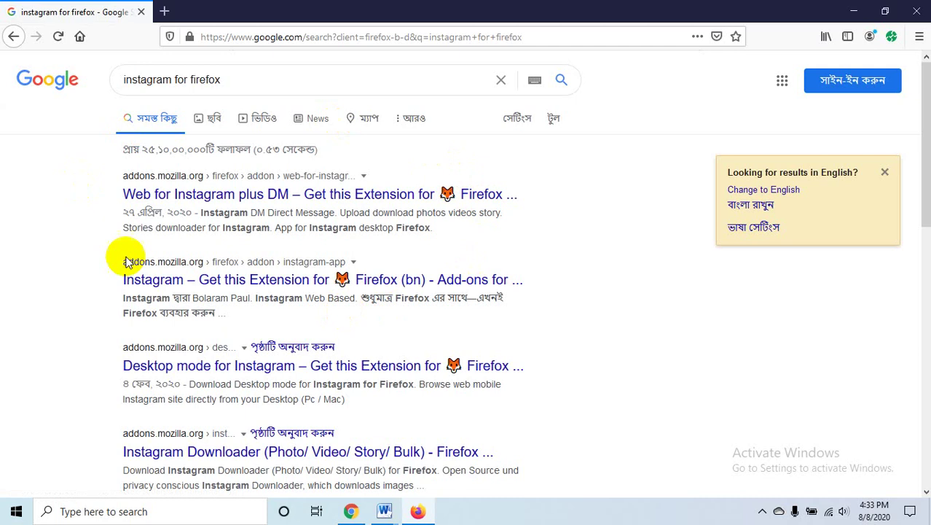
{"action": "left_click", "coordinate": [885, 172]}
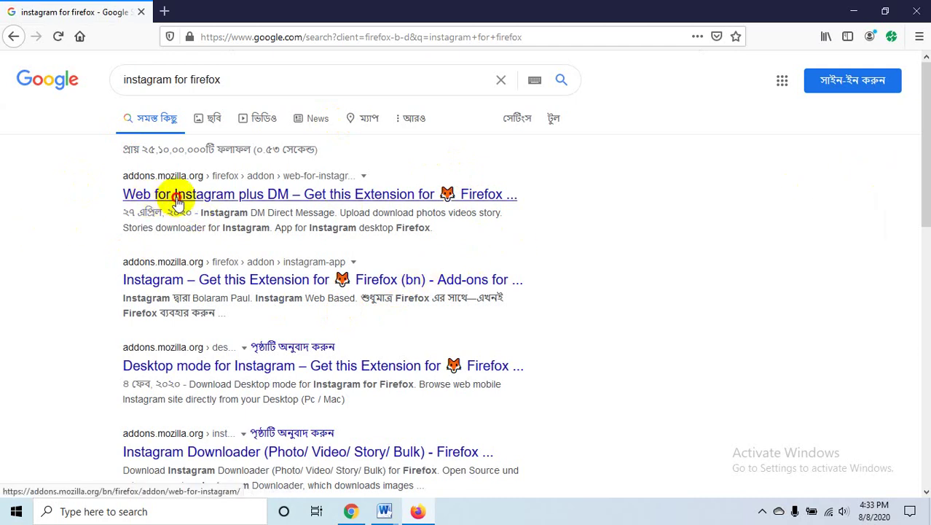
- Open the Web for Instagram plus DM result in a new tab, then return to the results
{"action": "middle_click", "coordinate": [177, 193]}
{"action": "left_click", "coordinate": [230, 41]}
{"action": "key", "text": "ctrl+Tab"}
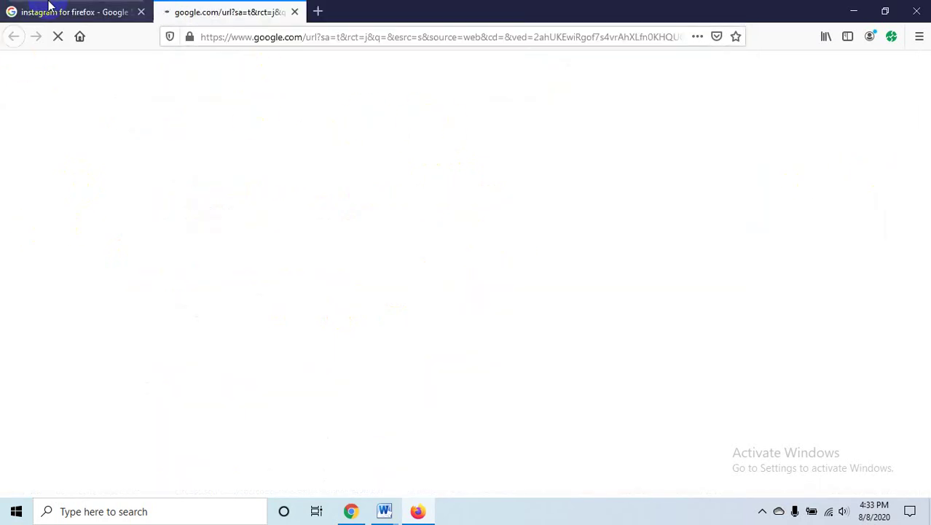
{"action": "left_click", "coordinate": [21, 11]}
{"action": "left_click_drag", "start_coordinate": [221, 80], "coordinate": [107, 80]}
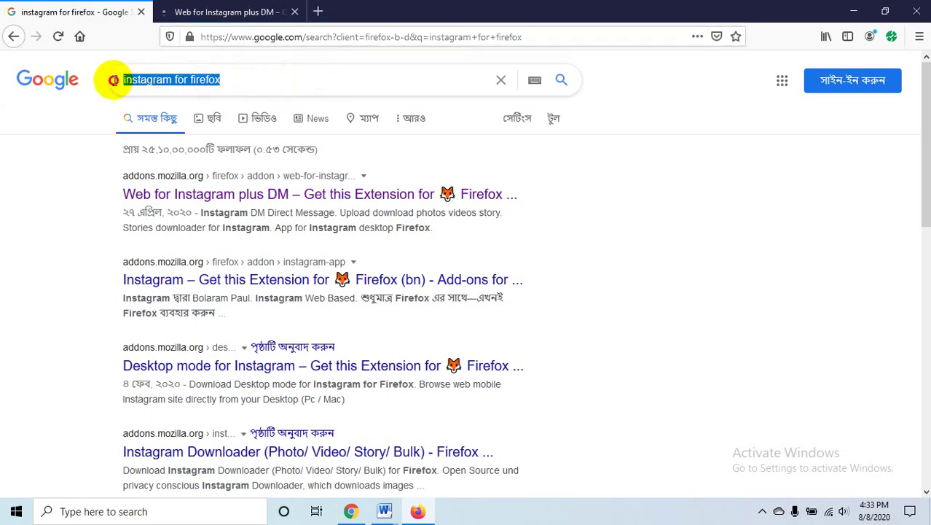
- On the Web for Instagram plus DM add-on page, choose Add to Firefox to raise the permission prompt
{"action": "left_click", "coordinate": [208, 12]}
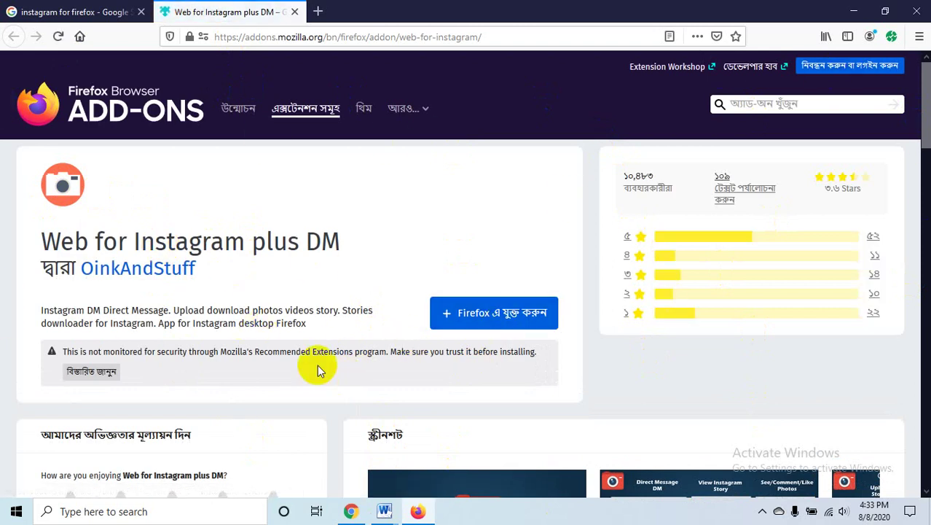
{"action": "left_click", "coordinate": [536, 321]}
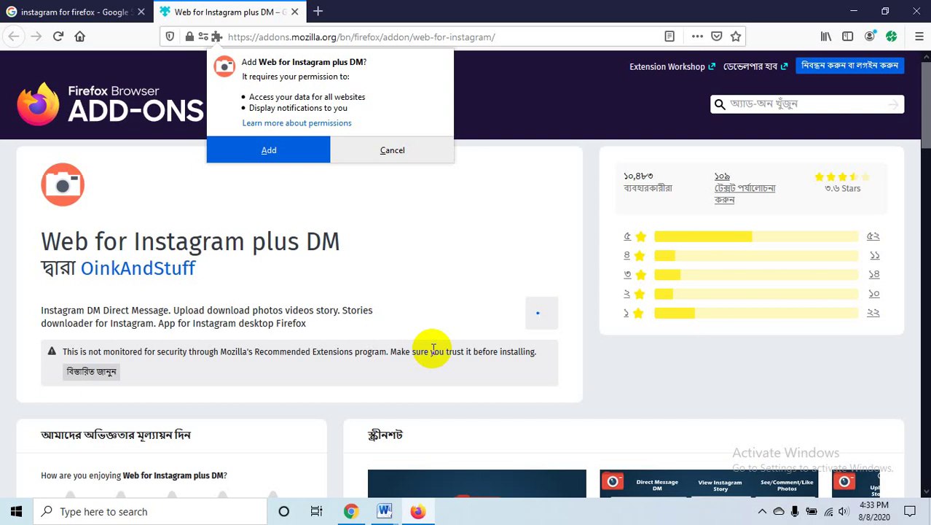
- In Chrome's Meet tab, return home, go back to the meeting link and sign in with the chosen account
{"action": "left_click", "coordinate": [350, 510]}
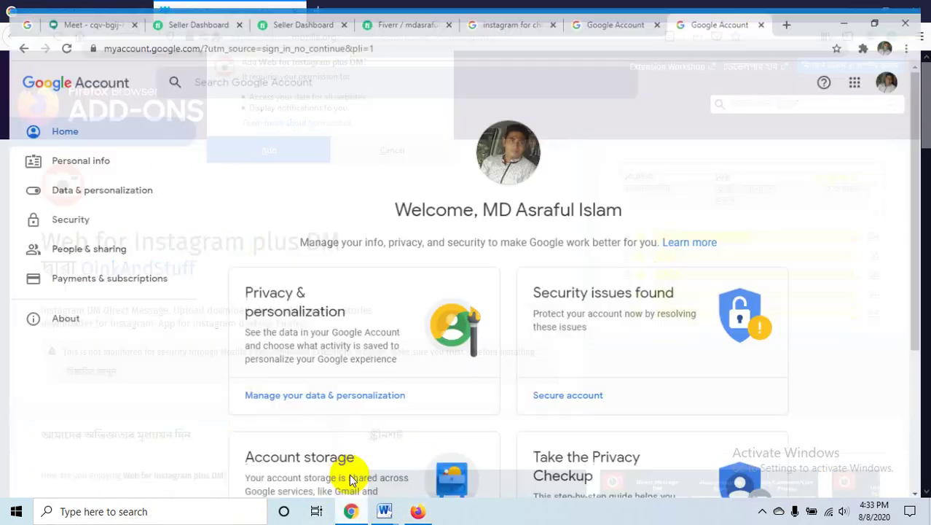
{"action": "left_click", "coordinate": [68, 11]}
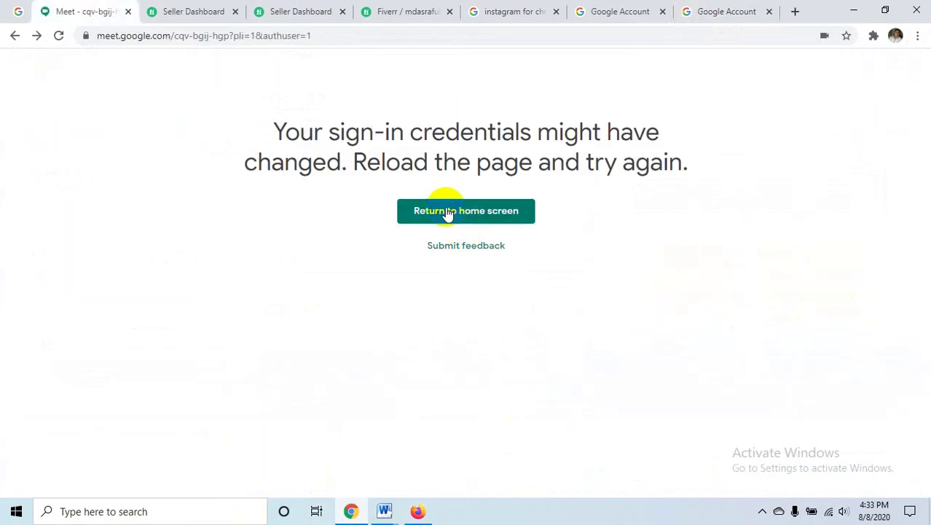
{"action": "left_click", "coordinate": [495, 213]}
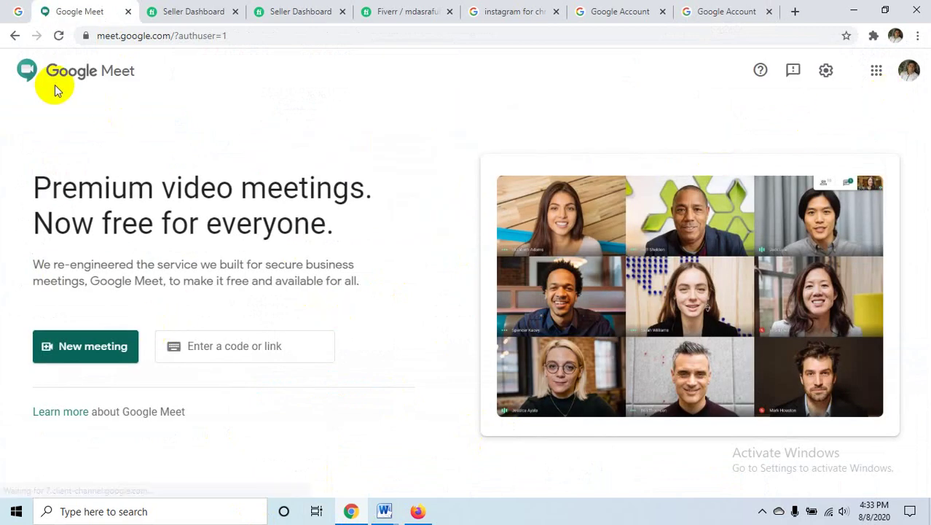
{"action": "left_click", "coordinate": [12, 35]}
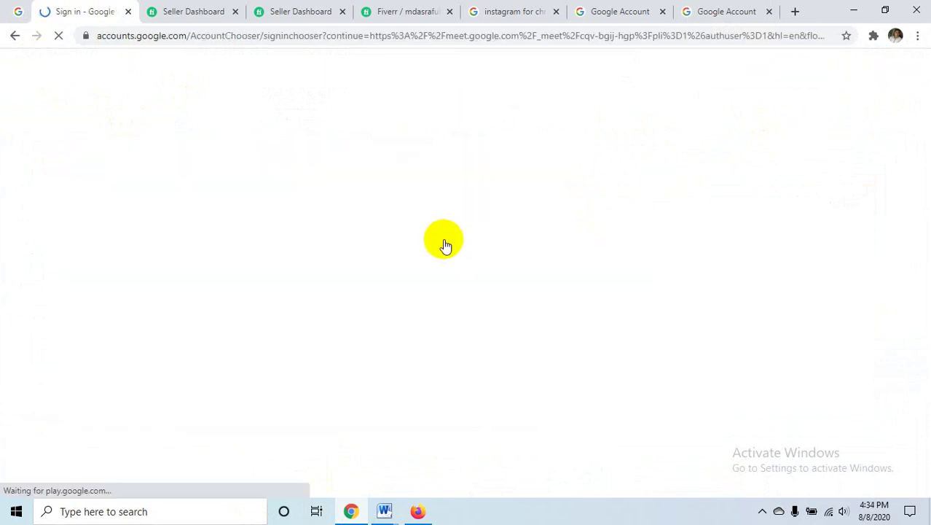
{"action": "left_click", "coordinate": [437, 255]}
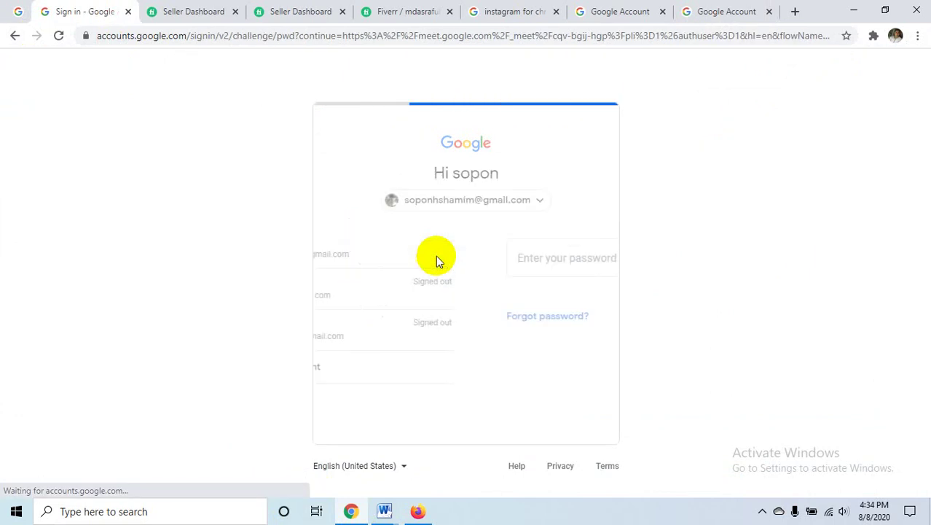
{"action": "left_click", "coordinate": [572, 328]}
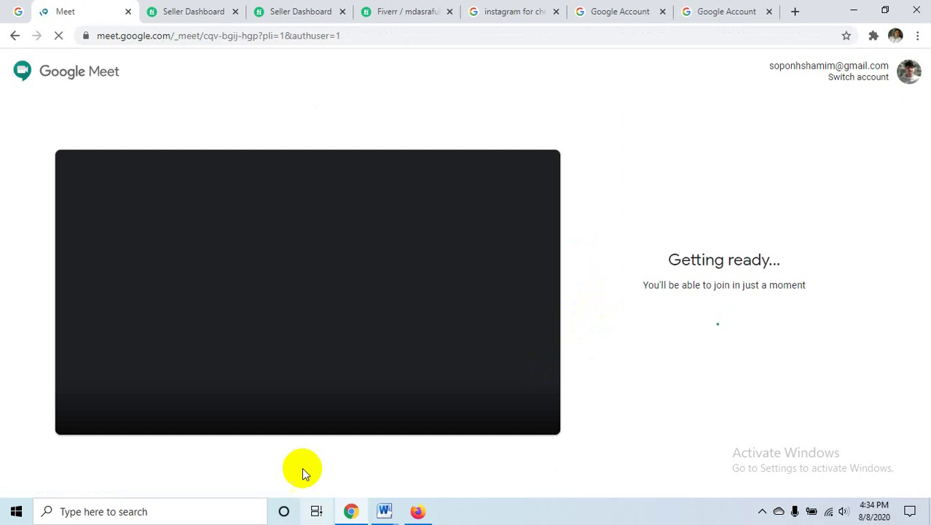
- Join the meeting with microphone and camera off, then leave it
{"action": "left_click", "coordinate": [277, 405]}
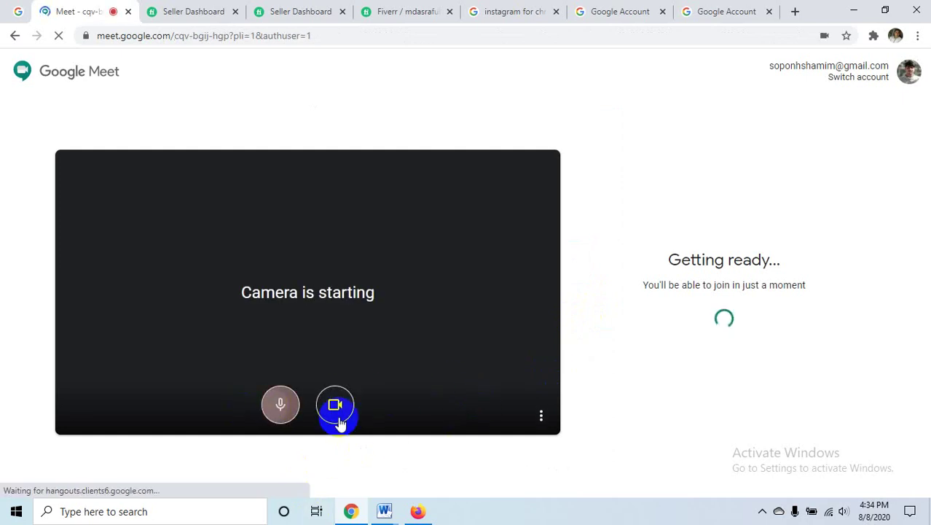
{"action": "left_click", "coordinate": [337, 421]}
{"action": "left_click", "coordinate": [707, 295]}
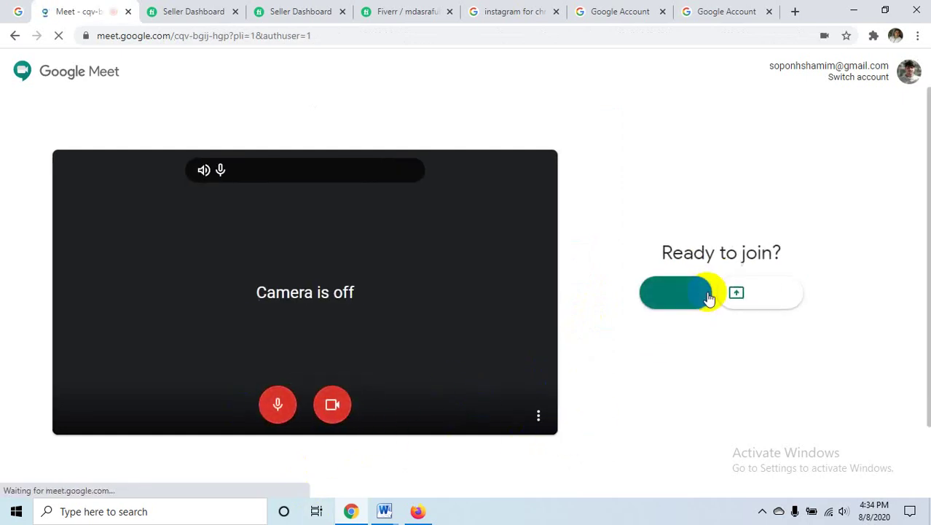
{"action": "left_click", "coordinate": [676, 291]}
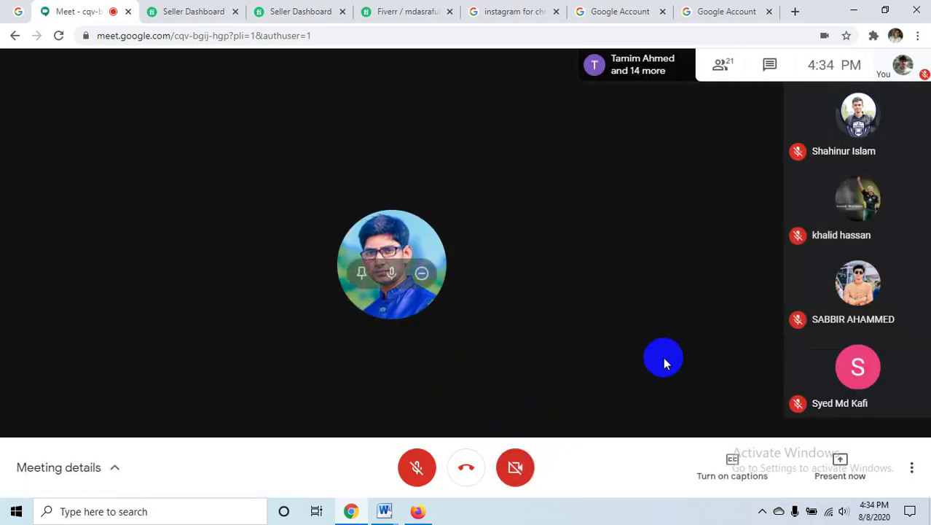
{"action": "left_click", "coordinate": [454, 474]}
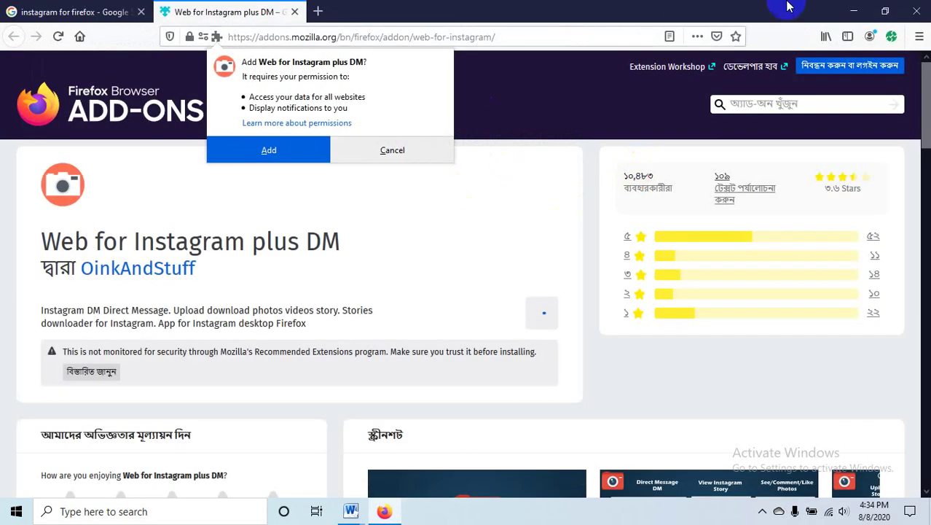
- Minimise Firefox and refresh the Windows desktop twice from its right-click menu
{"action": "left_click", "coordinate": [851, 9]}
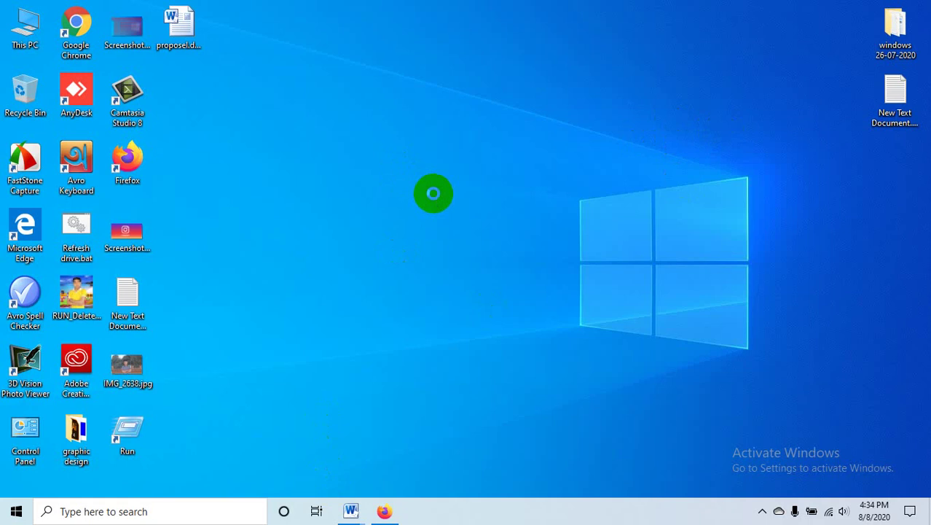
{"action": "right_click", "coordinate": [433, 193]}
{"action": "right_click", "coordinate": [409, 113]}
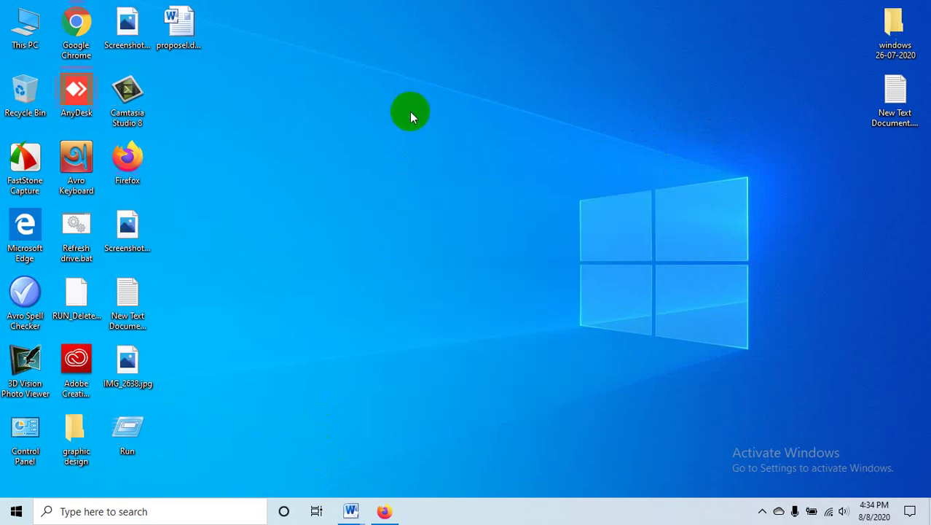
{"action": "left_click", "coordinate": [440, 152]}
{"action": "right_click", "coordinate": [375, 79]}
{"action": "left_click", "coordinate": [418, 118]}
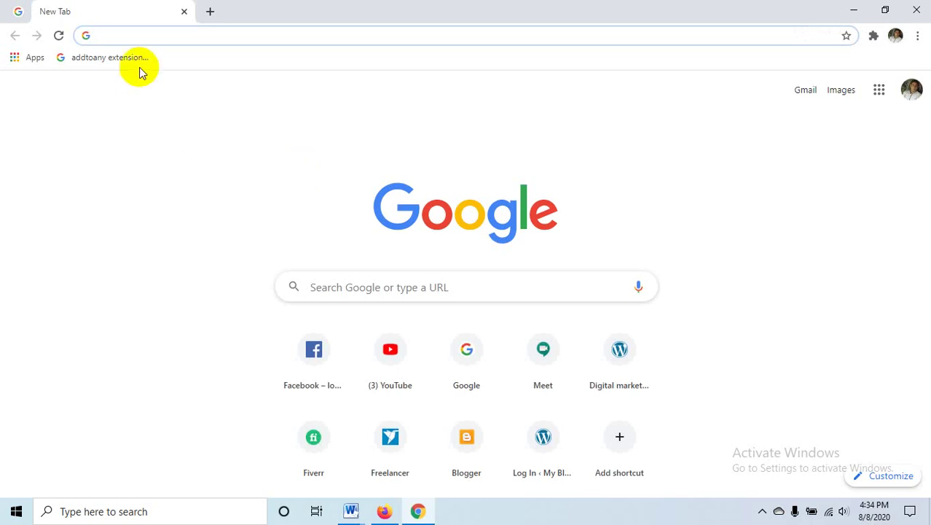
- Open meet.google.com/cqv-bgij-hgp, pick the account, and join with camera and microphone off
{"action": "type", "text": "meet.google.com/cqv-bgij-hgp"}
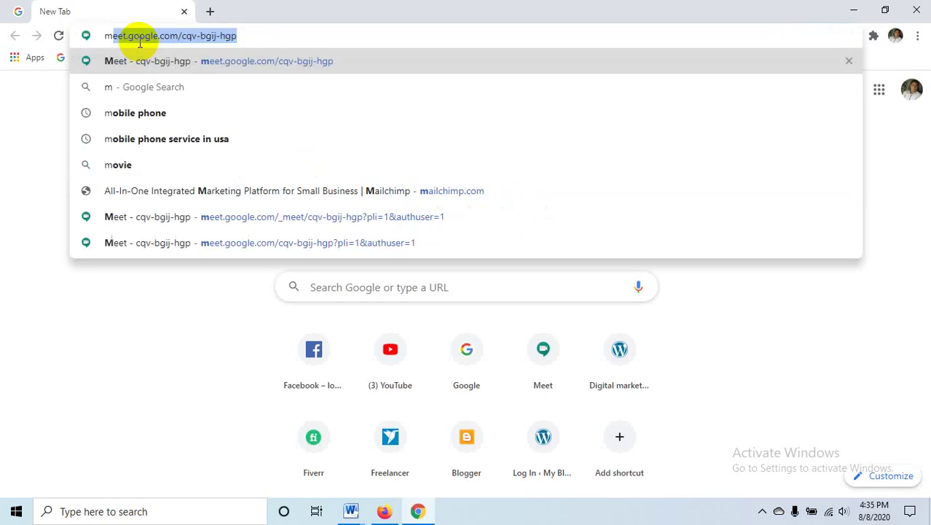
{"action": "key", "text": "Return"}
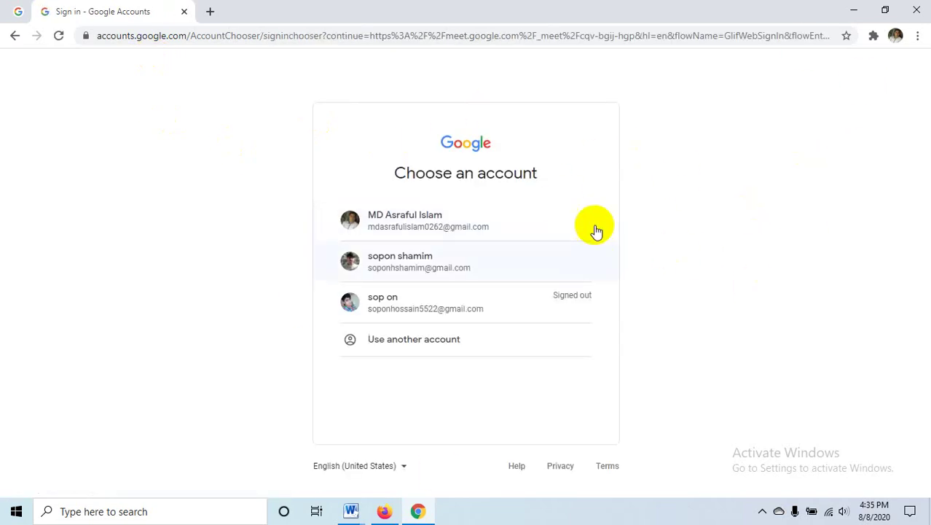
{"action": "left_click", "coordinate": [462, 267]}
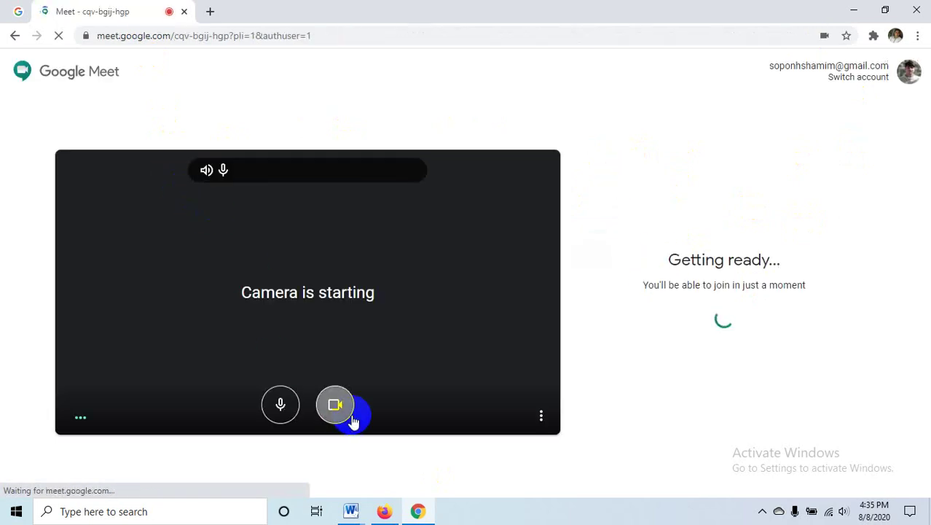
{"action": "left_click", "coordinate": [343, 397]}
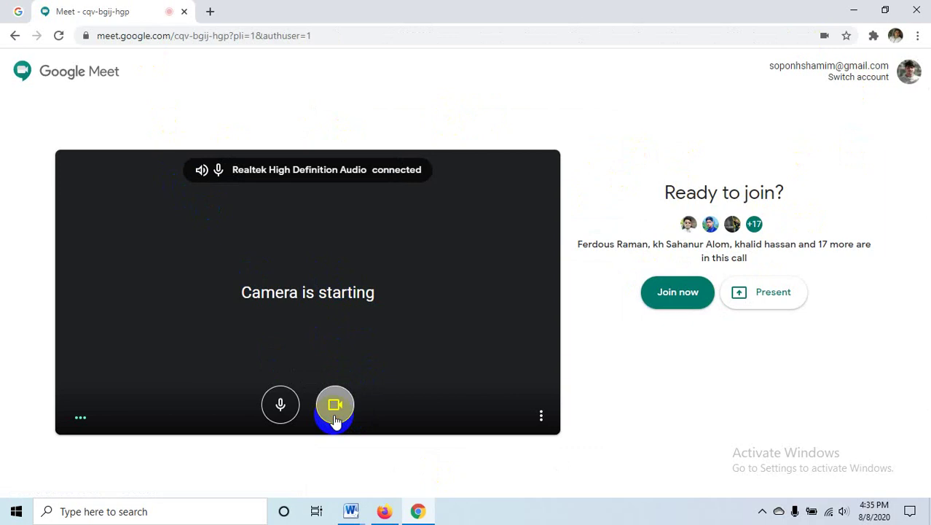
{"action": "left_click", "coordinate": [288, 414]}
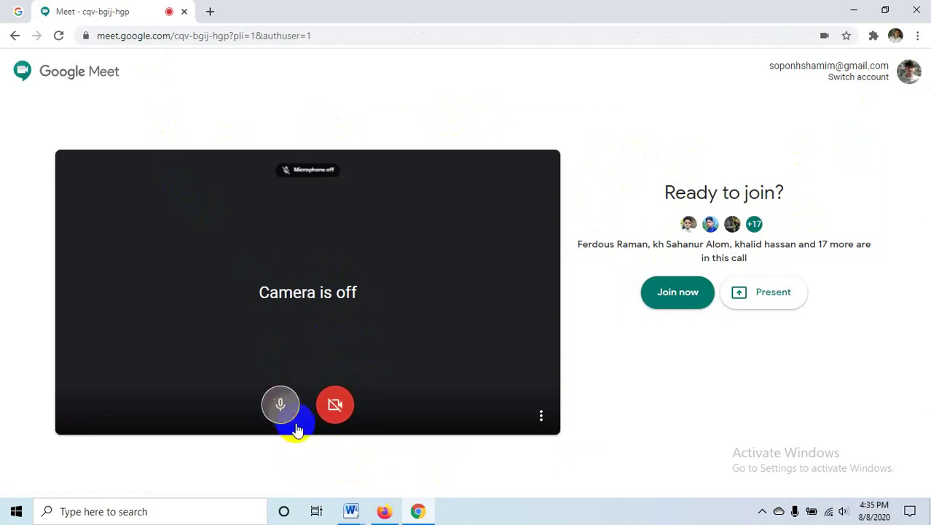
{"action": "left_click", "coordinate": [674, 299]}
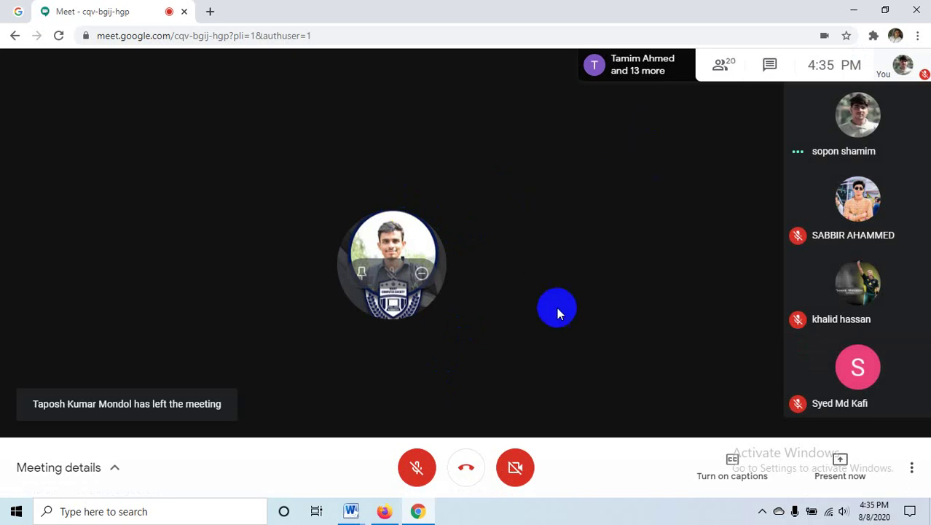
- Present your entire screen to the meeting, hide the sharing notice, and bring Firefox's add-on page forward
{"action": "left_click", "coordinate": [838, 462]}
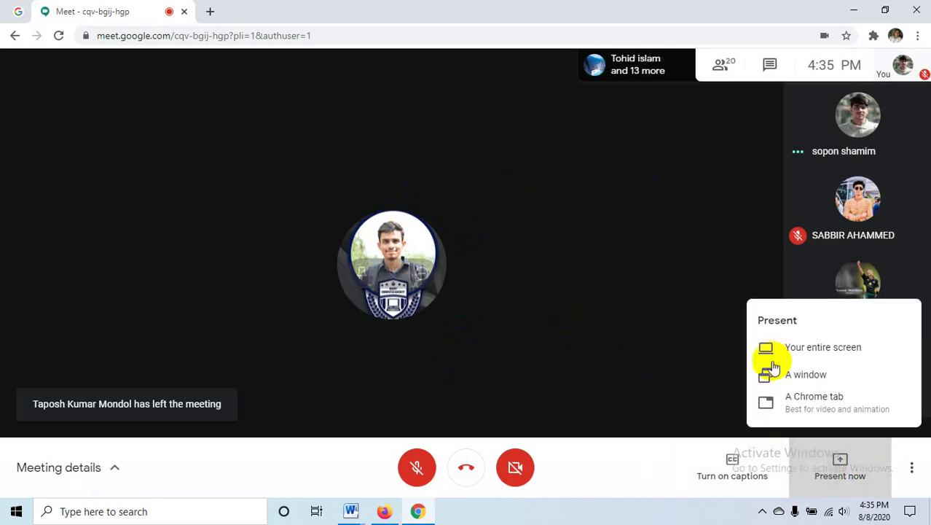
{"action": "left_click", "coordinate": [519, 353]}
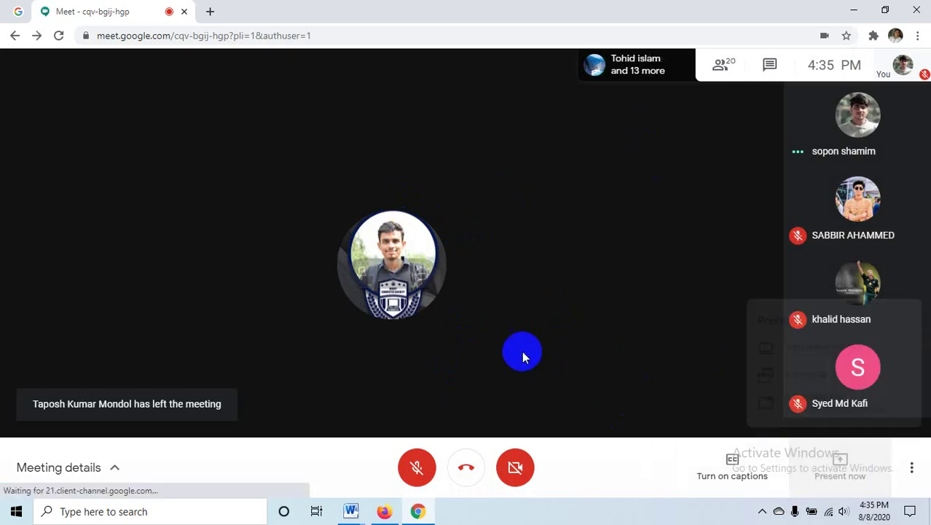
{"action": "left_click", "coordinate": [493, 253]}
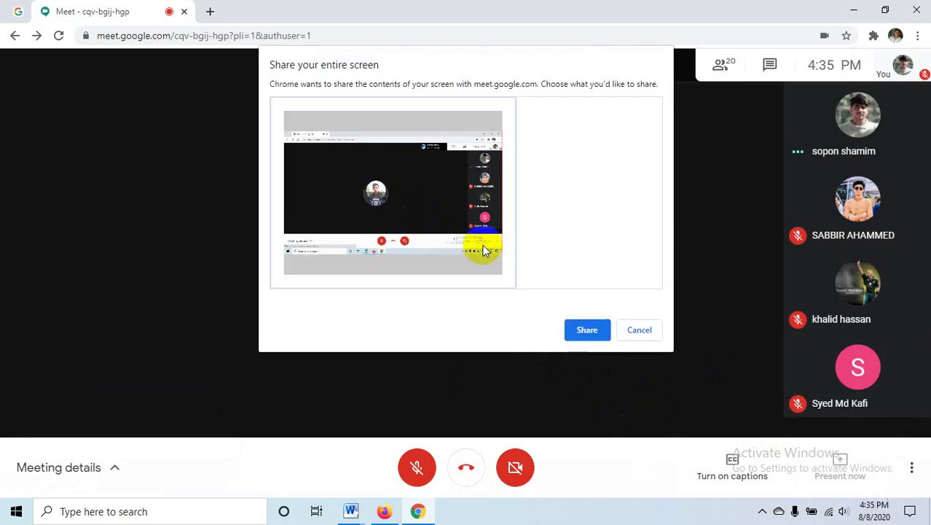
{"action": "left_click", "coordinate": [588, 329]}
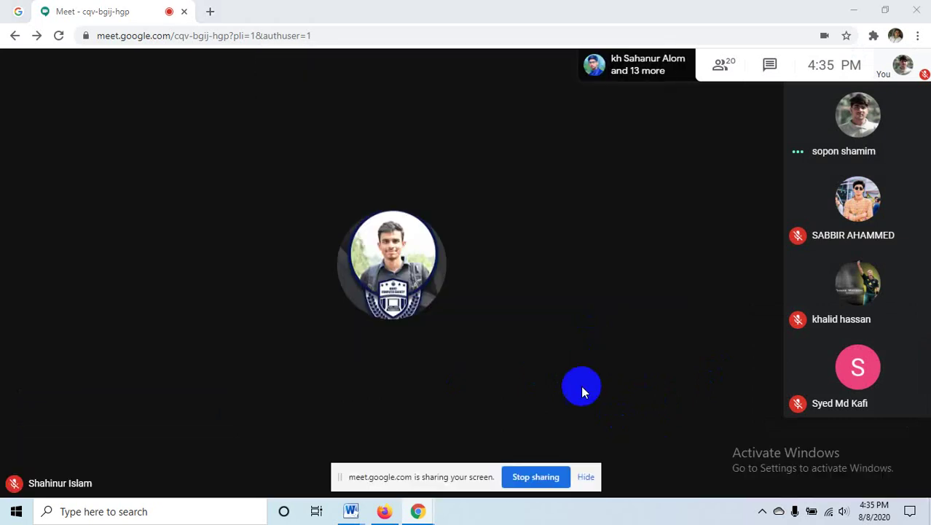
{"action": "left_click", "coordinate": [585, 476]}
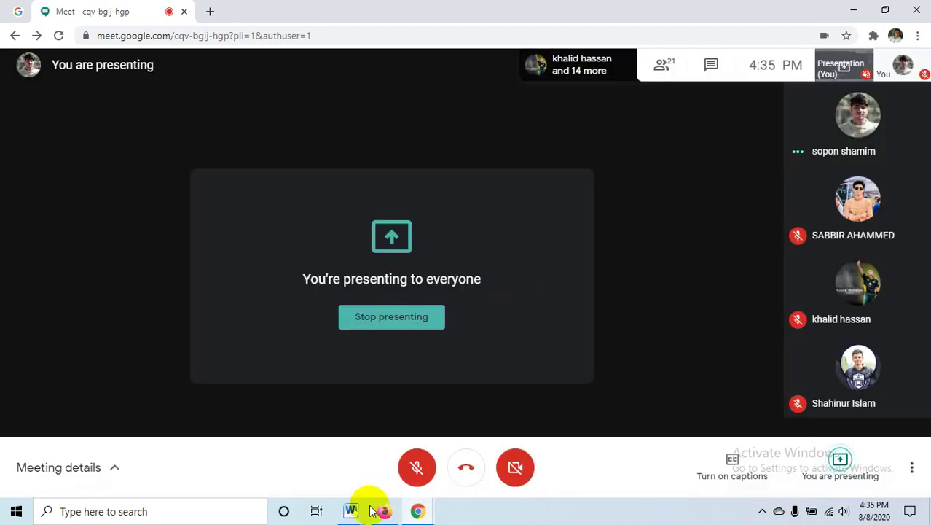
{"action": "mouse_move", "coordinate": [384, 509]}
{"action": "left_click", "coordinate": [406, 458]}
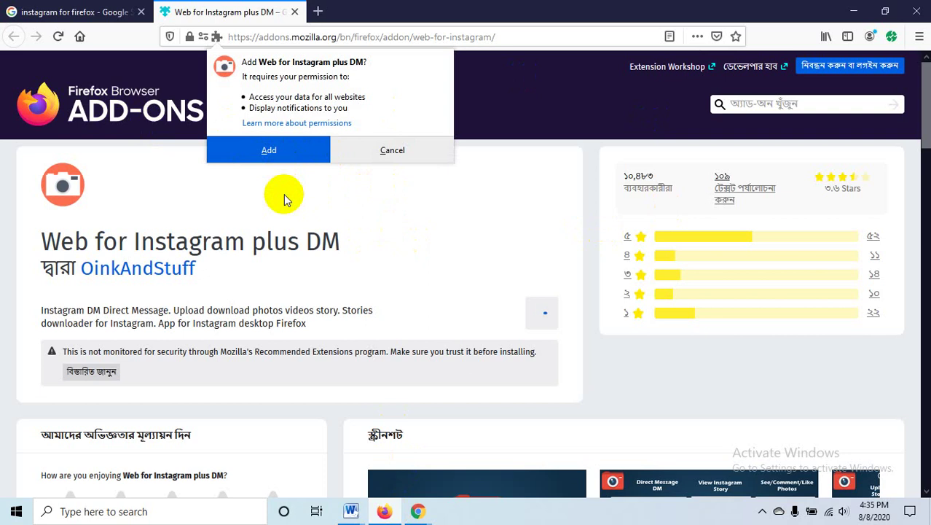
- Approve adding Web for Instagram plus DM, step through its tutorial, and focus the Instagram login popup
{"action": "left_click", "coordinate": [225, 156]}
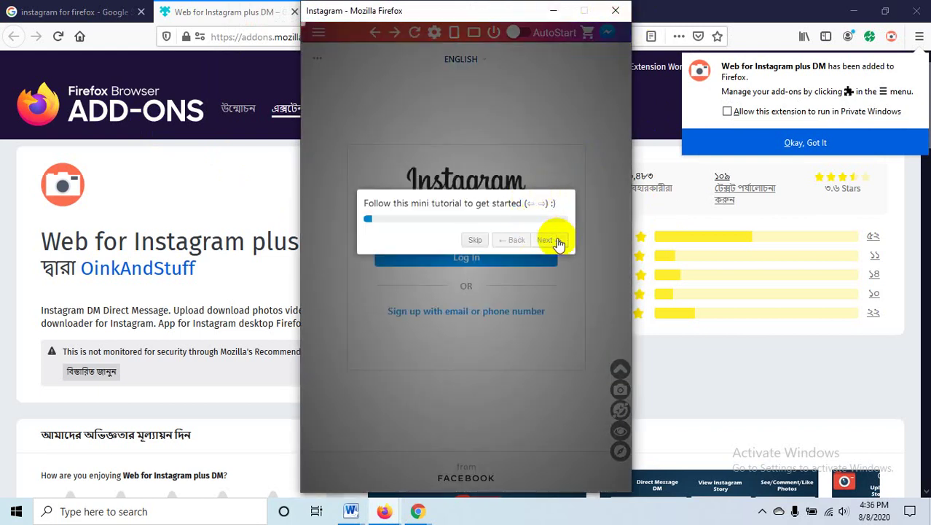
{"action": "left_click", "coordinate": [558, 241]}
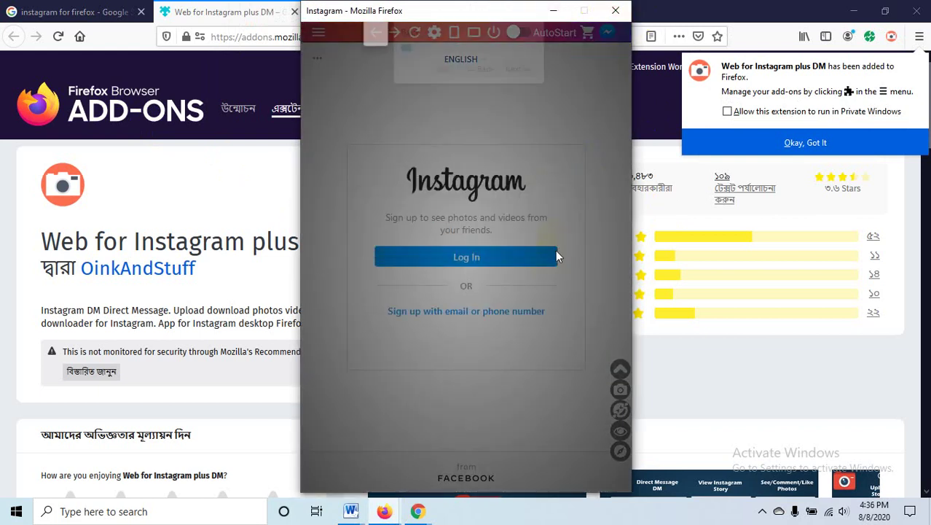
{"action": "left_click", "coordinate": [514, 71]}
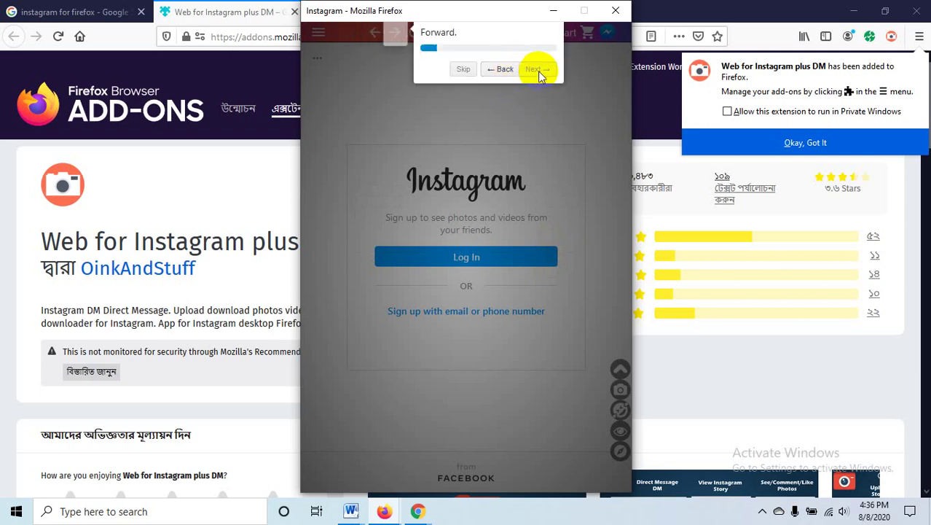
{"action": "left_click", "coordinate": [538, 70]}
{"action": "left_click", "coordinate": [539, 70]}
{"action": "left_click", "coordinate": [540, 70]}
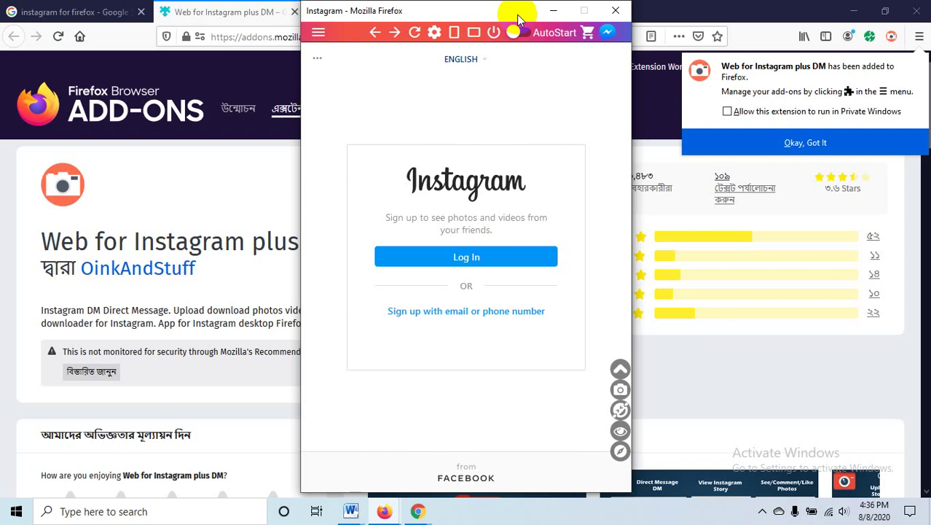
{"action": "left_click", "coordinate": [854, 11]}
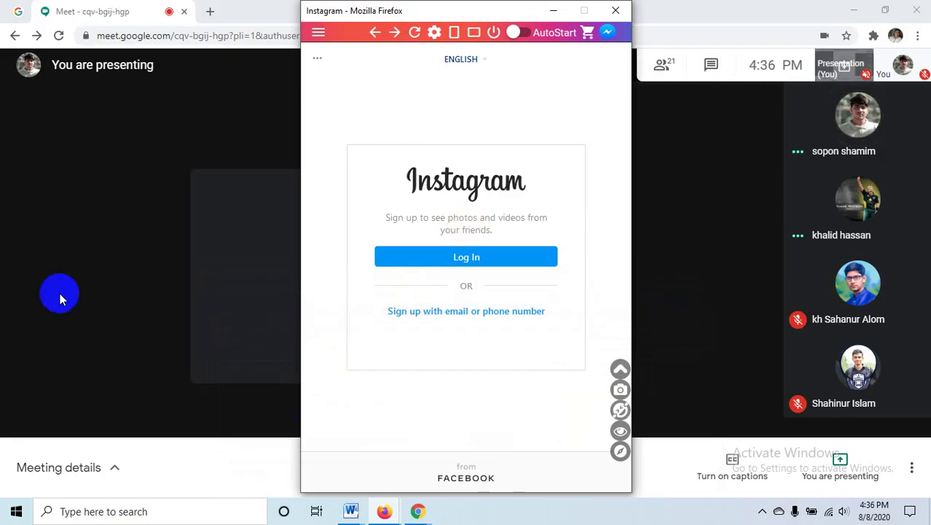
- Minimise the Instagram popups and load fiverr.com in a new Chrome tab
{"action": "left_click", "coordinate": [555, 13]}
{"action": "left_click", "coordinate": [551, 7]}
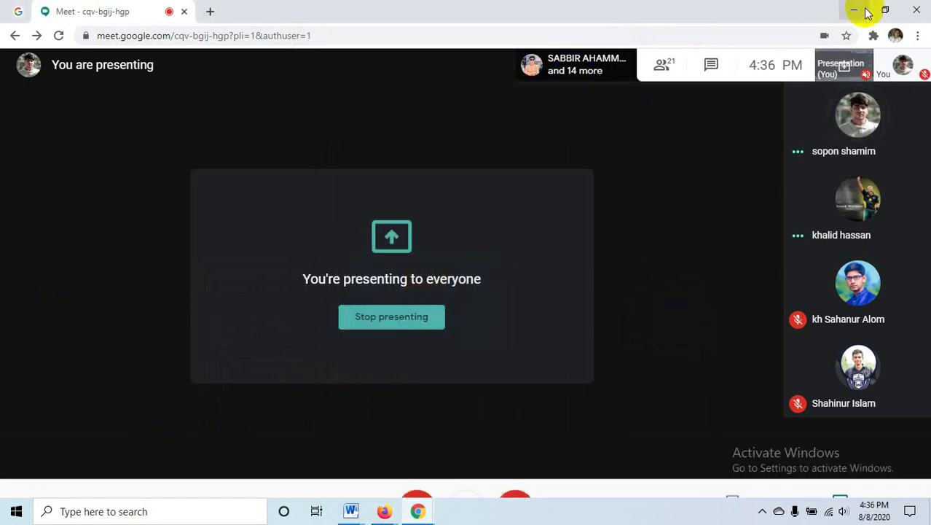
{"action": "left_click", "coordinate": [209, 11]}
{"action": "left_click", "coordinate": [146, 34]}
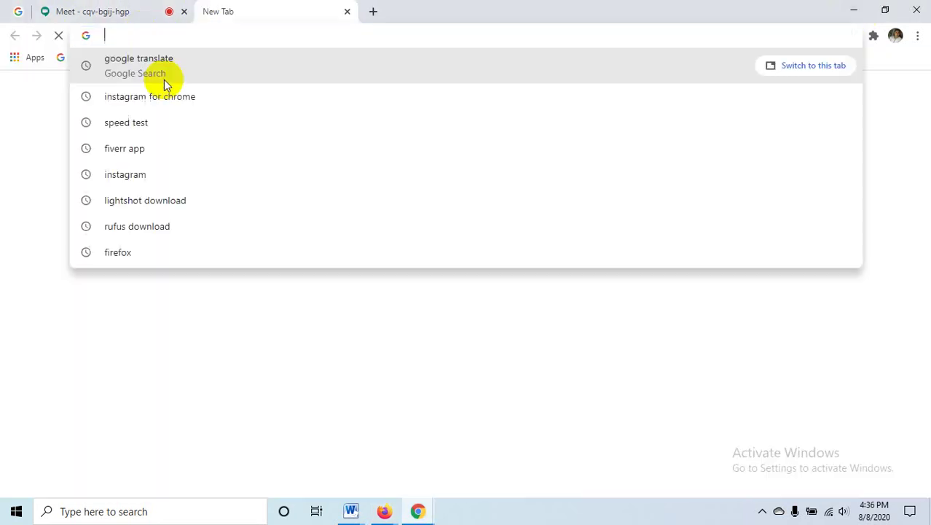
{"action": "type", "text": "f"}
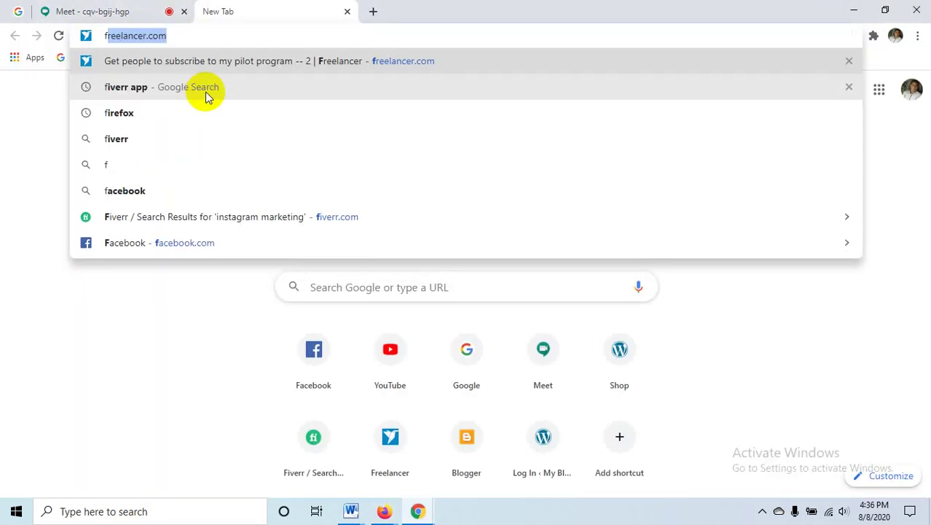
{"action": "type", "text": "i"}
{"action": "key", "text": "Return"}
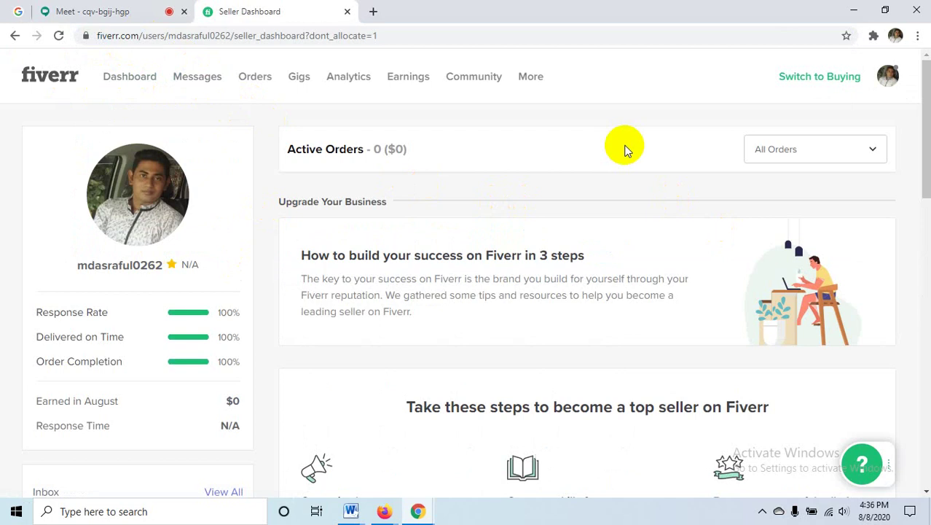
- Scroll down and back up through the Fiverr seller dashboard's tips and resources
{"action": "scroll", "coordinate": [624, 149], "scroll_direction": "down", "scroll_amount": 7}
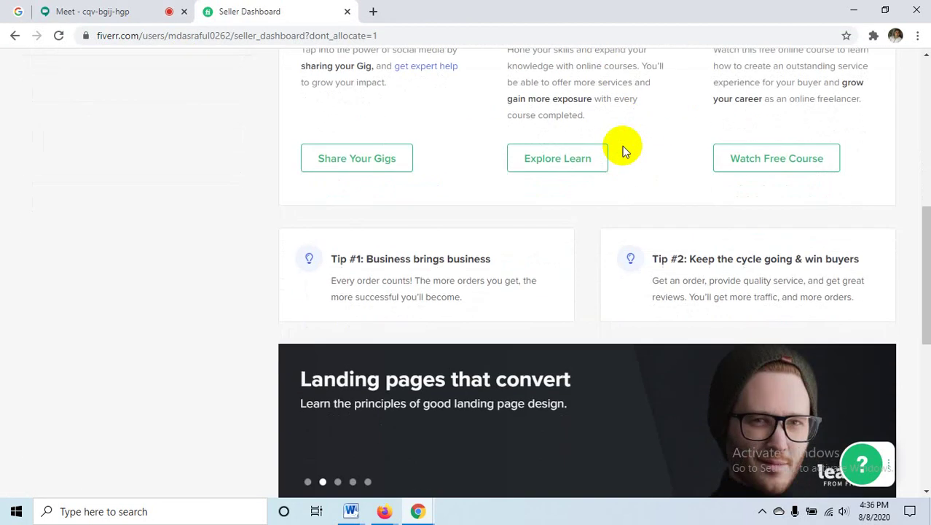
{"action": "scroll", "coordinate": [623, 145], "scroll_direction": "down", "scroll_amount": 6}
{"action": "scroll", "coordinate": [622, 146], "scroll_direction": "up", "scroll_amount": 6}
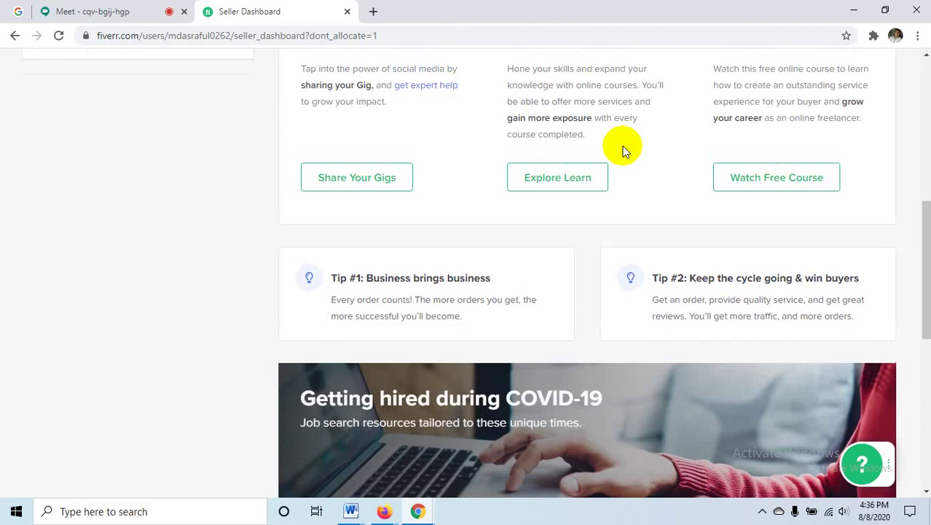
{"action": "scroll", "coordinate": [622, 146], "scroll_direction": "up", "scroll_amount": 5}
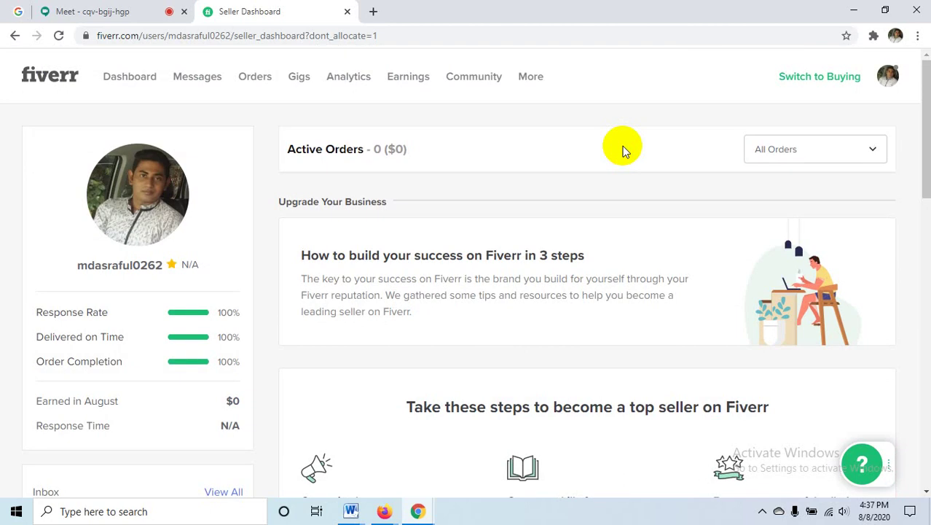
- Return to the Meet call tab and stop presenting the screen
{"action": "left_click", "coordinate": [70, 11]}
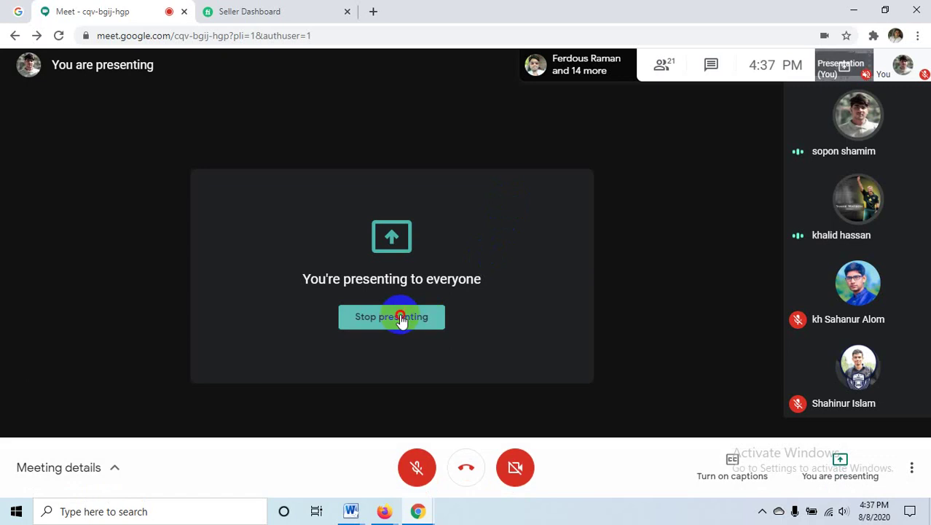
{"action": "left_click", "coordinate": [401, 318]}
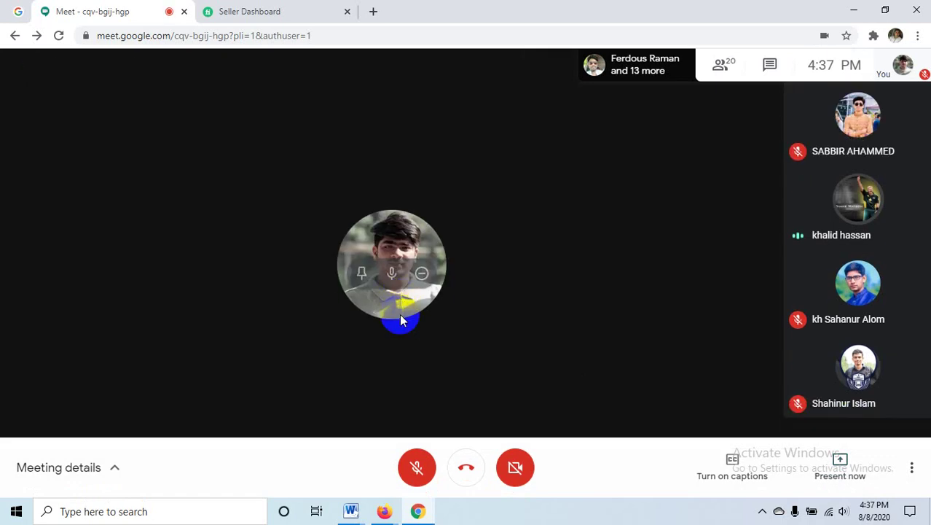
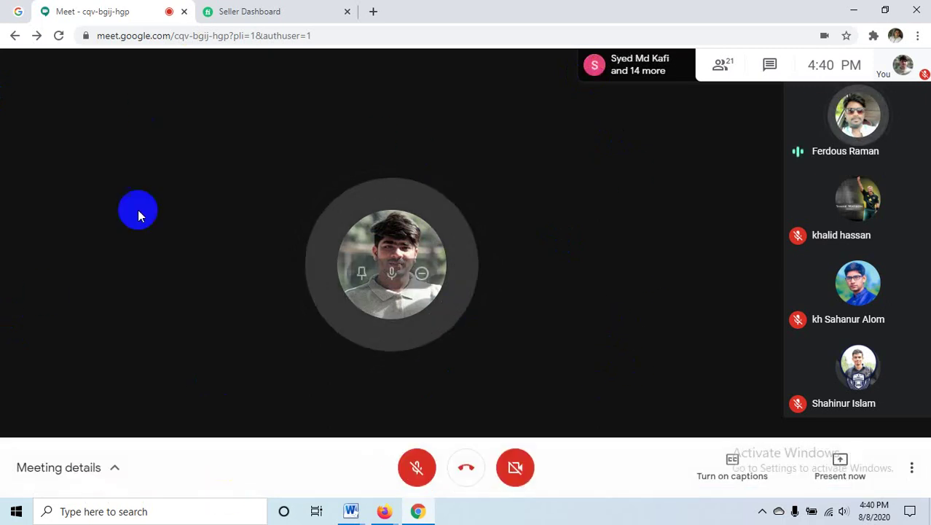
- Open Facebook in a new tab next to the Fiverr seller dashboard
{"action": "left_click", "coordinate": [276, 7]}
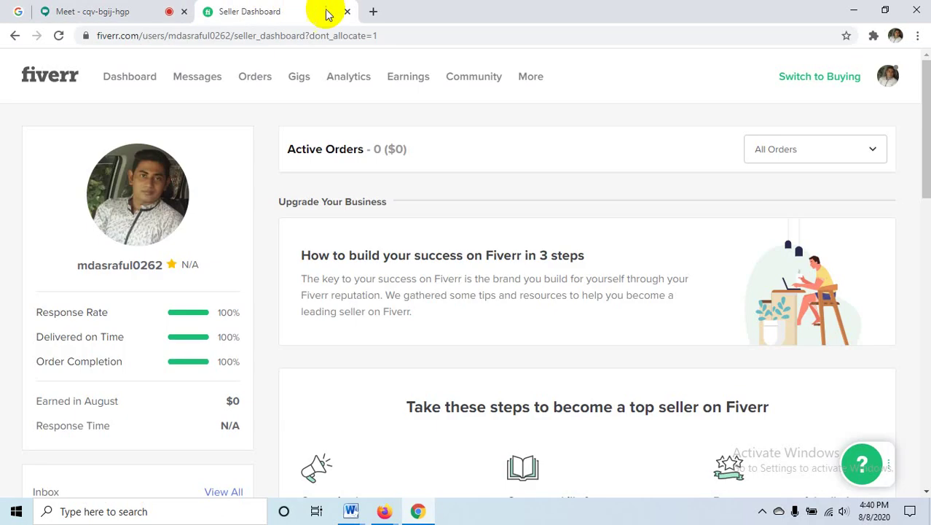
{"action": "left_click", "coordinate": [374, 11]}
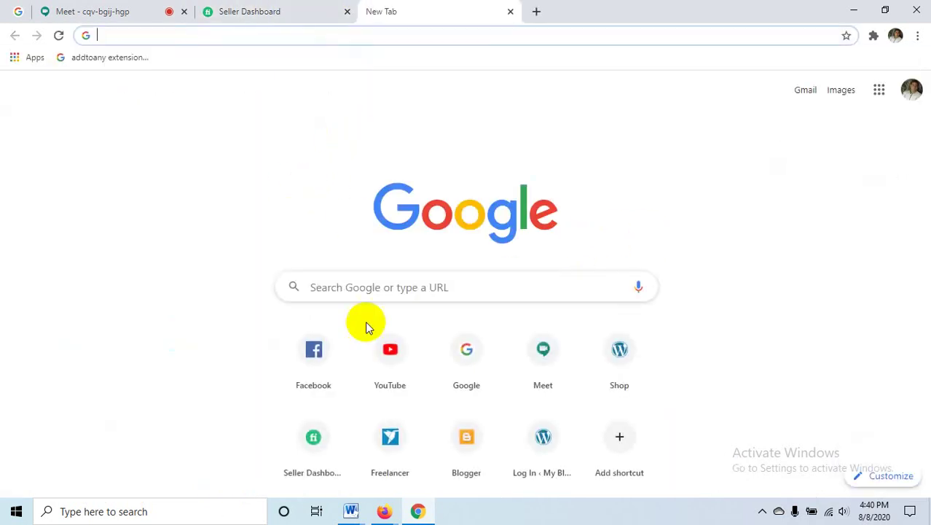
{"action": "left_click", "coordinate": [313, 361]}
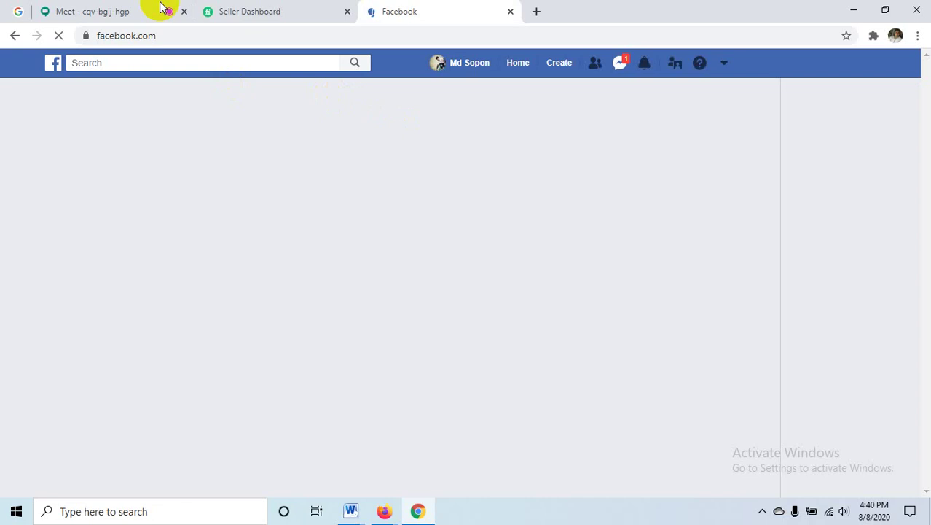
- Scroll through the Facebook feed, then return to the Google Meet call
{"action": "left_click", "coordinate": [164, 9]}
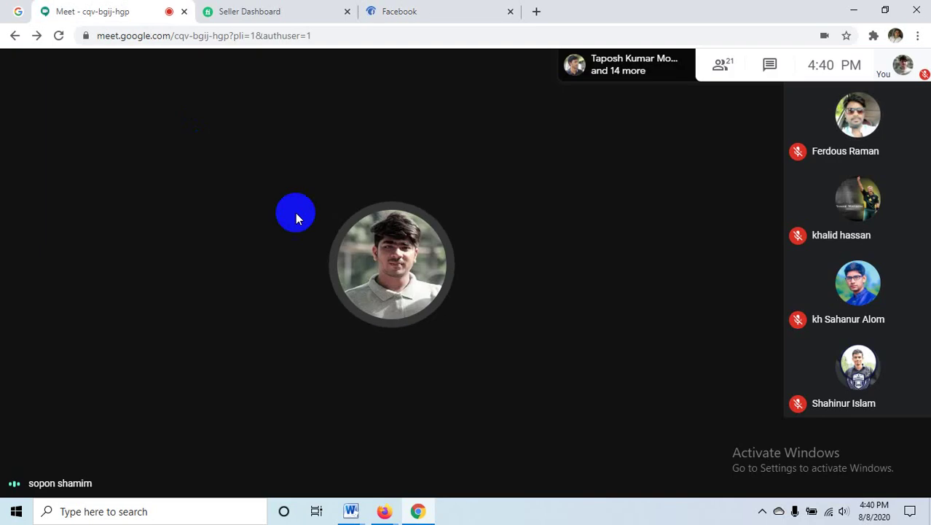
{"action": "left_click", "coordinate": [442, 8]}
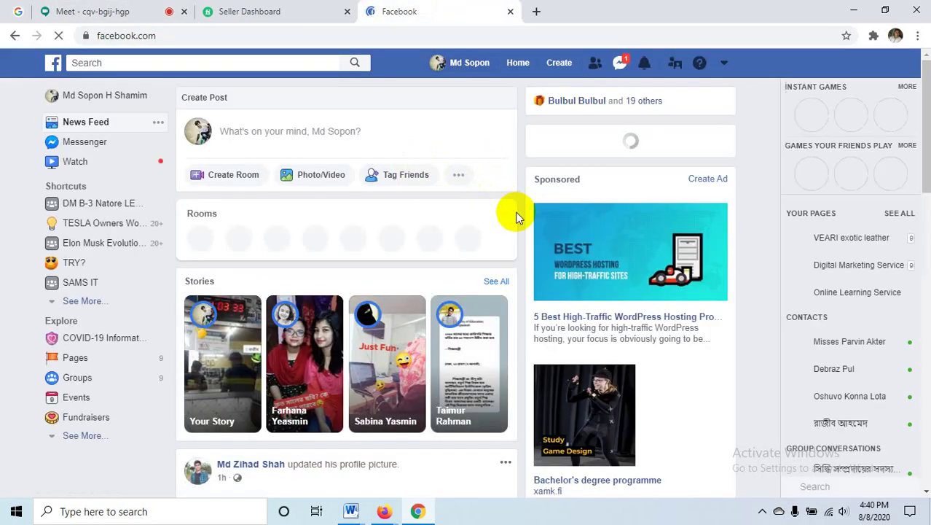
{"action": "scroll", "coordinate": [532, 216], "scroll_direction": "down", "scroll_amount": 1}
{"action": "scroll", "coordinate": [553, 226], "scroll_direction": "up", "scroll_amount": 1}
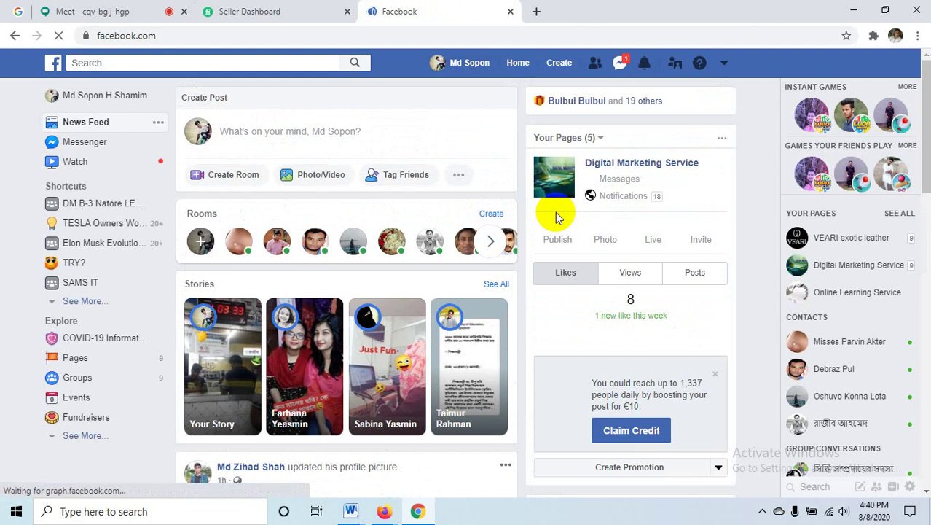
{"action": "scroll", "coordinate": [583, 229], "scroll_direction": "down", "scroll_amount": 3}
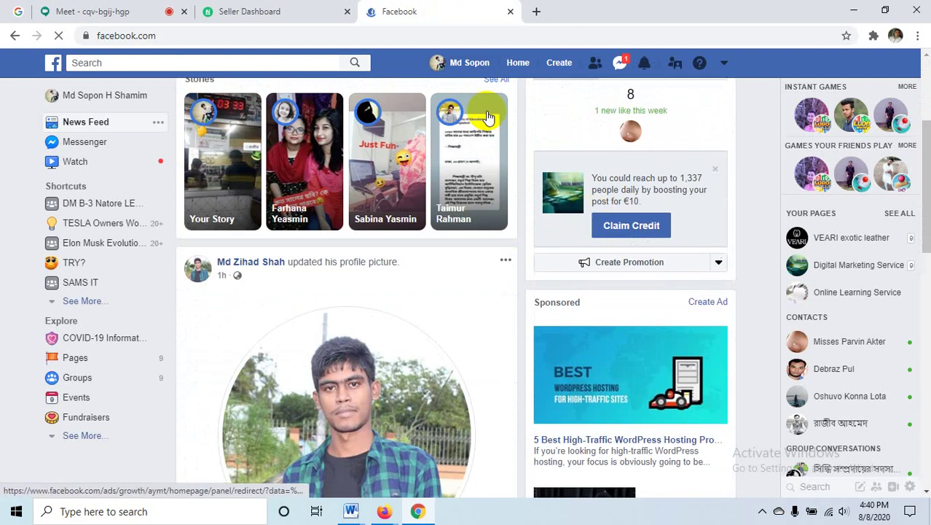
{"action": "left_click", "coordinate": [255, 12]}
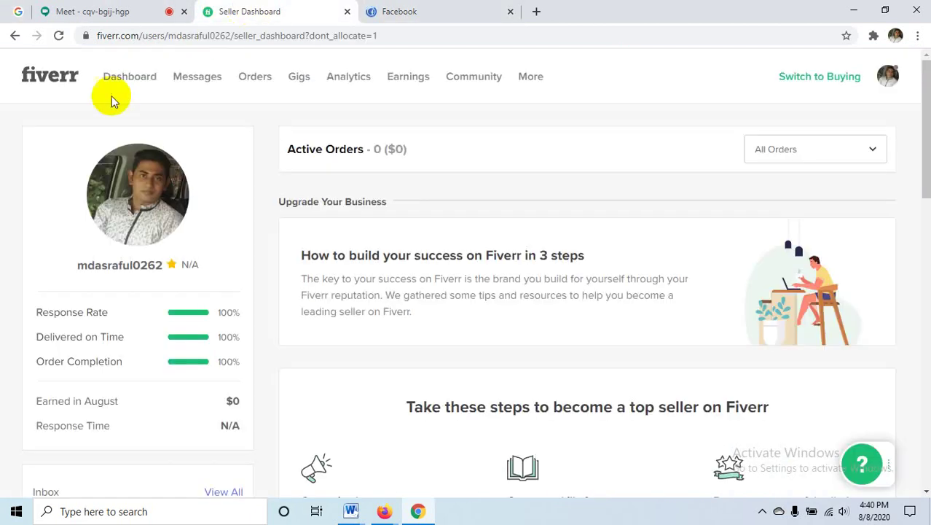
{"action": "left_click", "coordinate": [104, 9]}
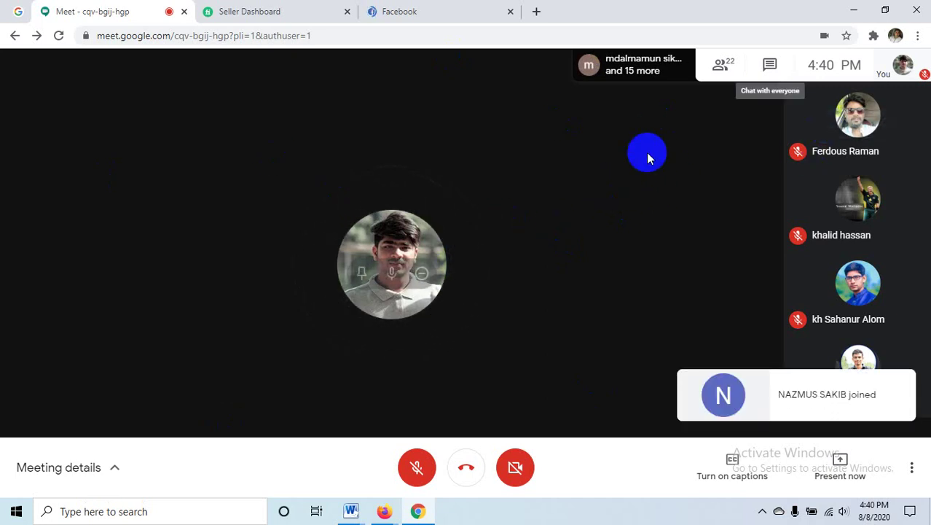
{"action": "mouse_move", "coordinate": [846, 215]}
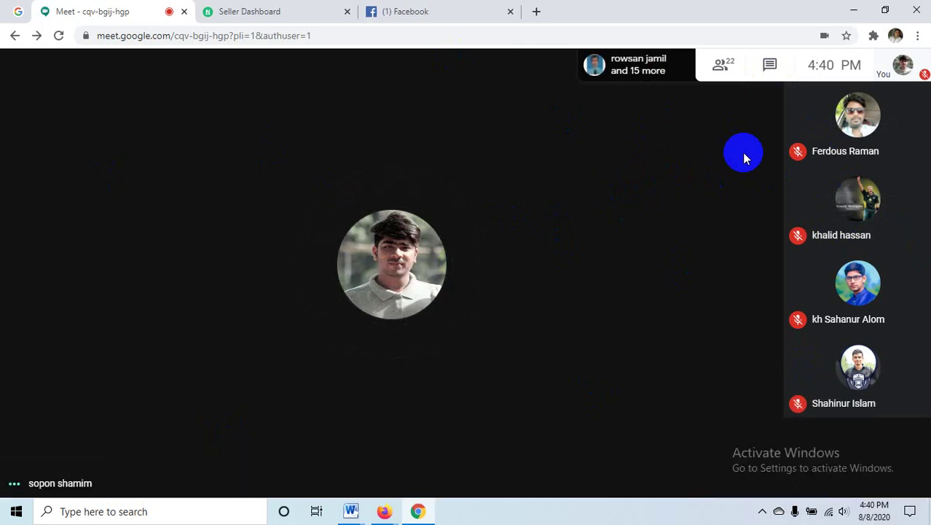
- Scroll the Facebook news feed down and back up, then switch to the Fiverr seller dashboard
{"action": "left_click", "coordinate": [394, 9]}
{"action": "scroll", "coordinate": [437, 327], "scroll_direction": "down", "scroll_amount": 3}
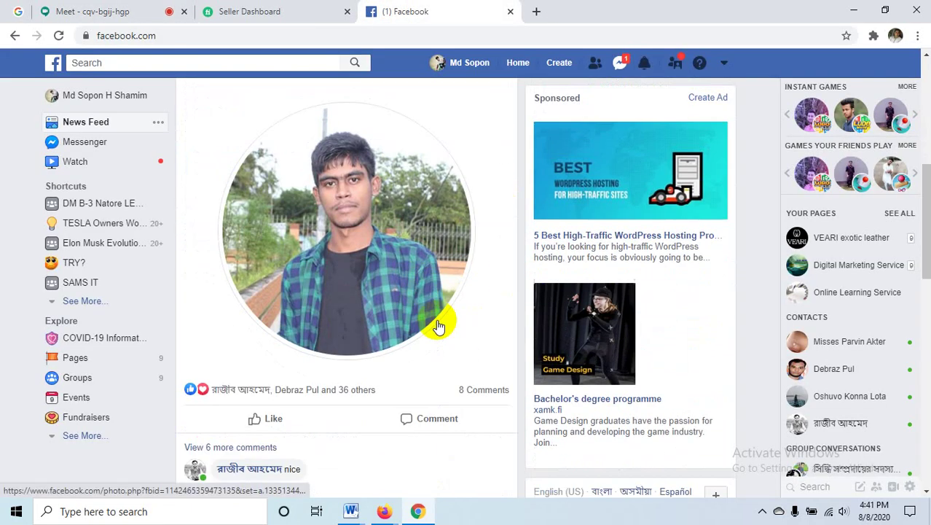
{"action": "scroll", "coordinate": [438, 327], "scroll_direction": "up", "scroll_amount": 3}
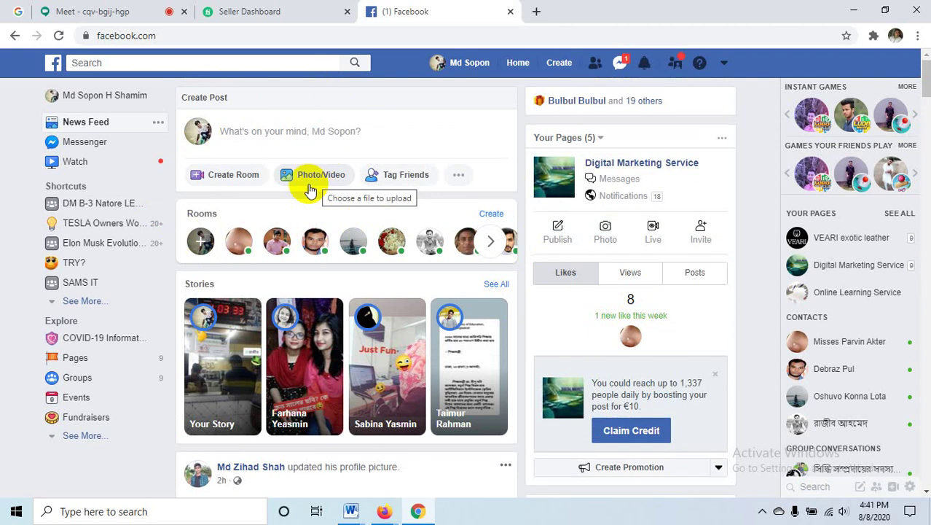
{"action": "left_click", "coordinate": [266, 11]}
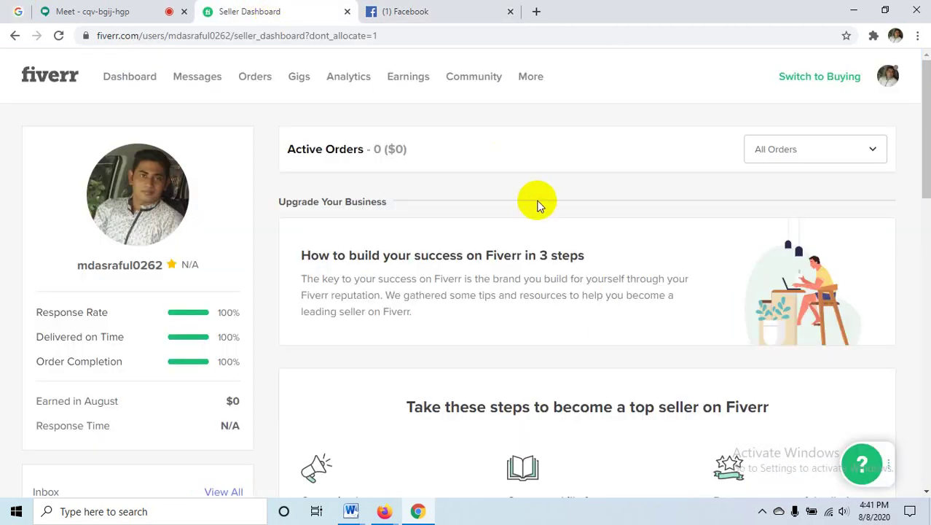
- Switch back to the 22-participant Google Meet call tab
{"action": "left_click", "coordinate": [117, 11]}
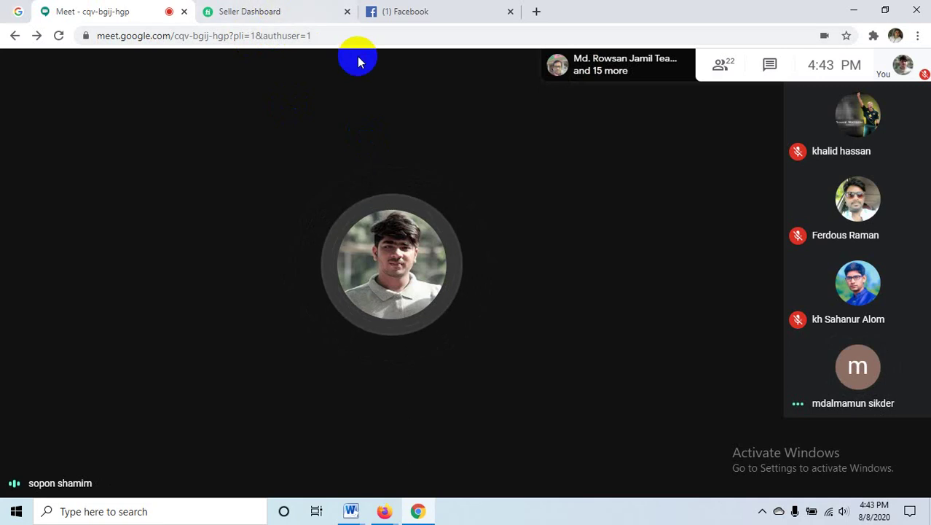
{"action": "mouse_move", "coordinate": [433, 170]}
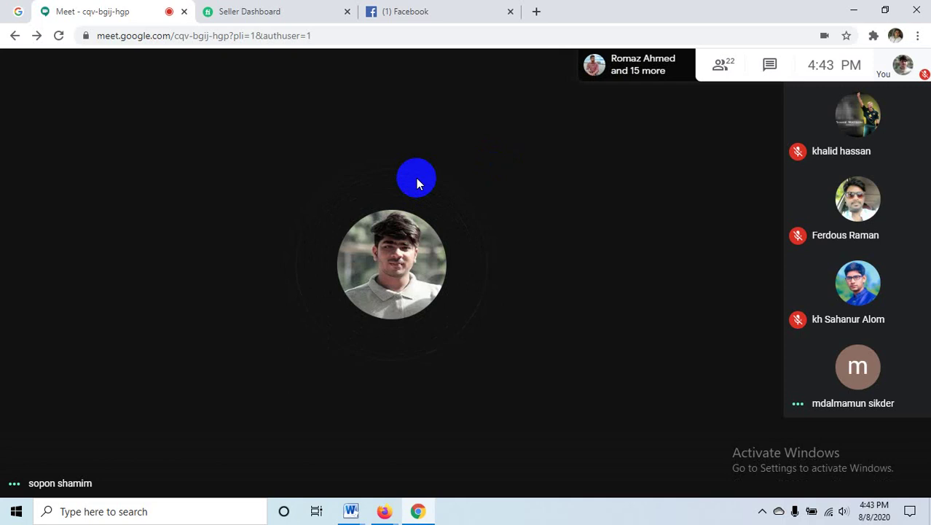
- Open the DM B-110 chat in Messenger, then go Home and list recent conversations
{"action": "left_click", "coordinate": [460, 10]}
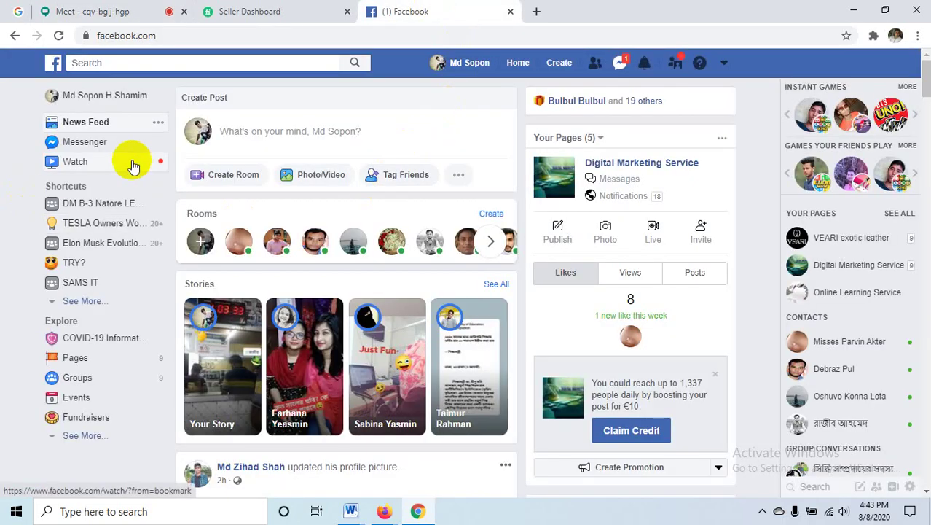
{"action": "left_click", "coordinate": [81, 142]}
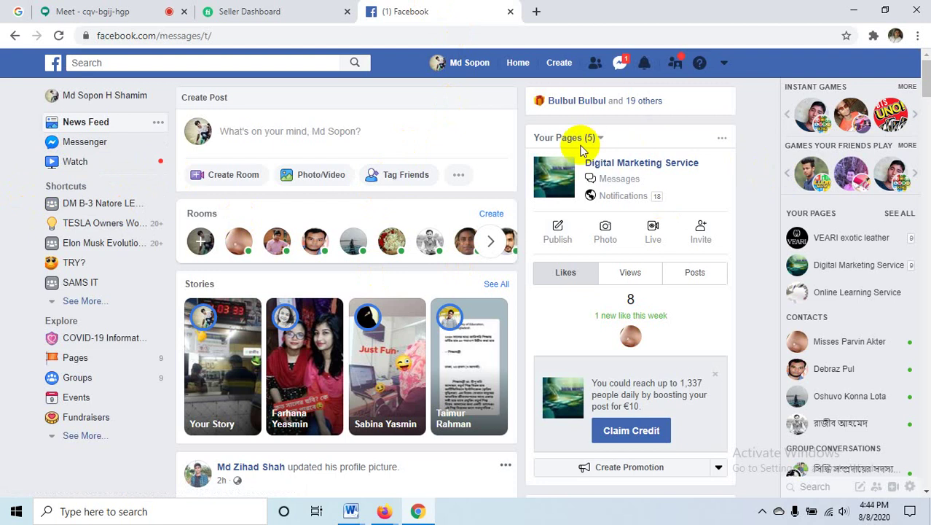
{"action": "left_click", "coordinate": [86, 143]}
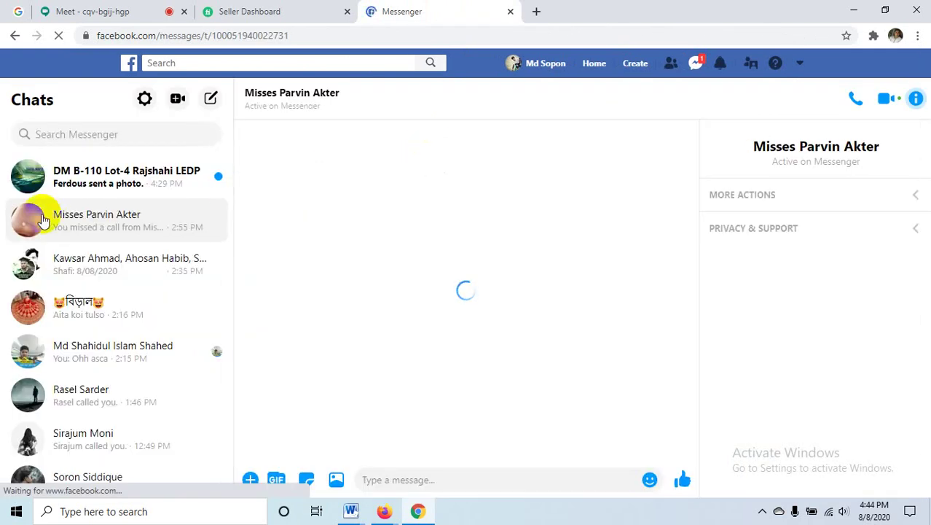
{"action": "left_click", "coordinate": [104, 192]}
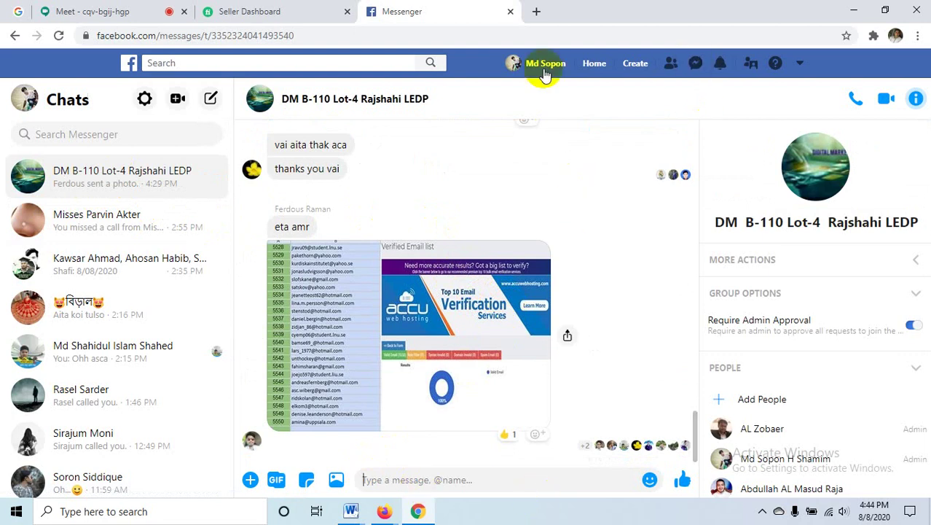
{"action": "left_click", "coordinate": [594, 63]}
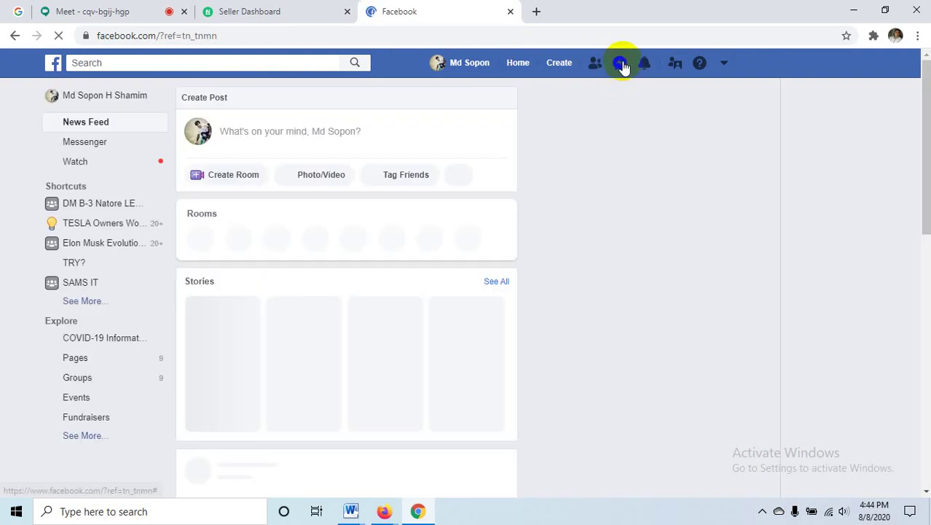
{"action": "left_click", "coordinate": [619, 64]}
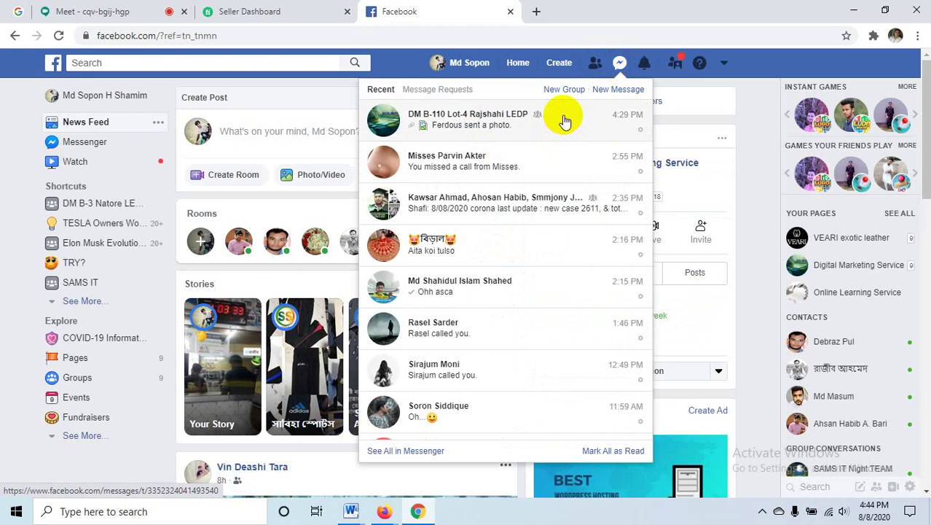
- Open the DM B-110 chat window and start attaching a file
{"action": "left_click", "coordinate": [565, 120]}
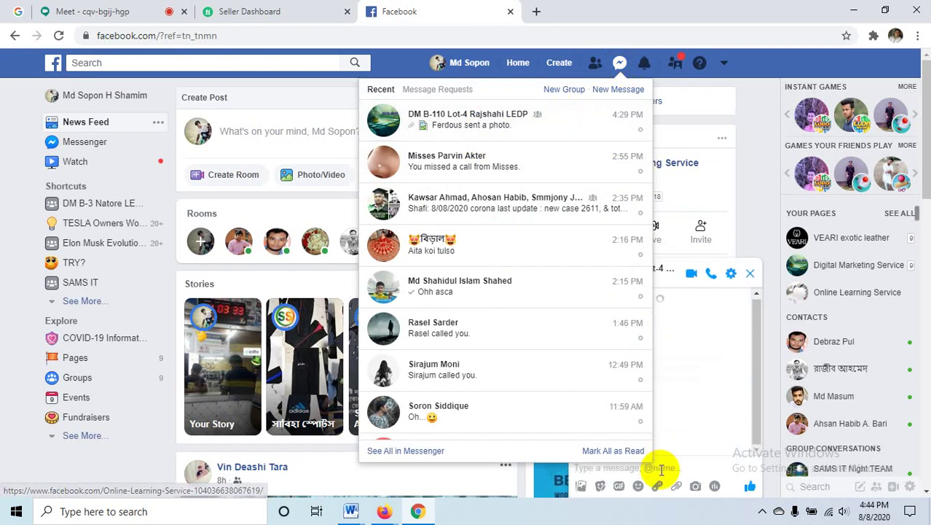
{"action": "left_click", "coordinate": [671, 472]}
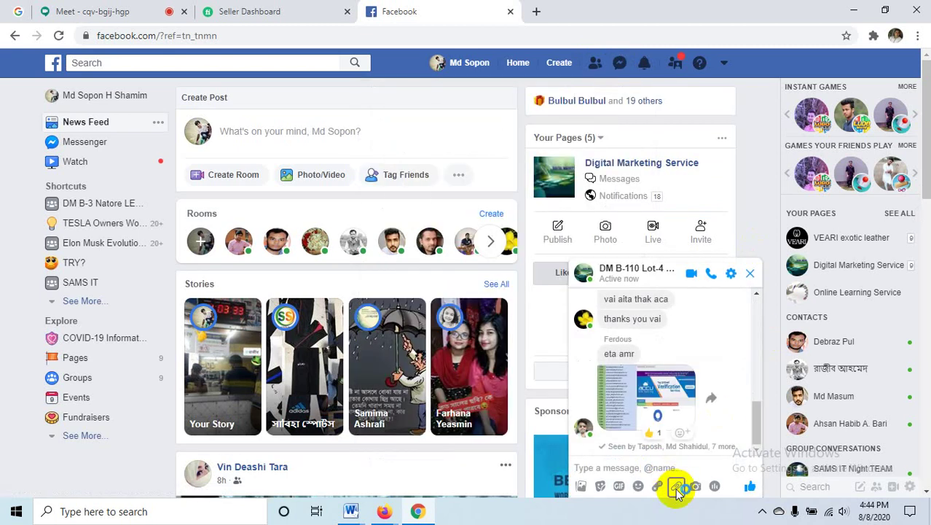
{"action": "left_click", "coordinate": [676, 487]}
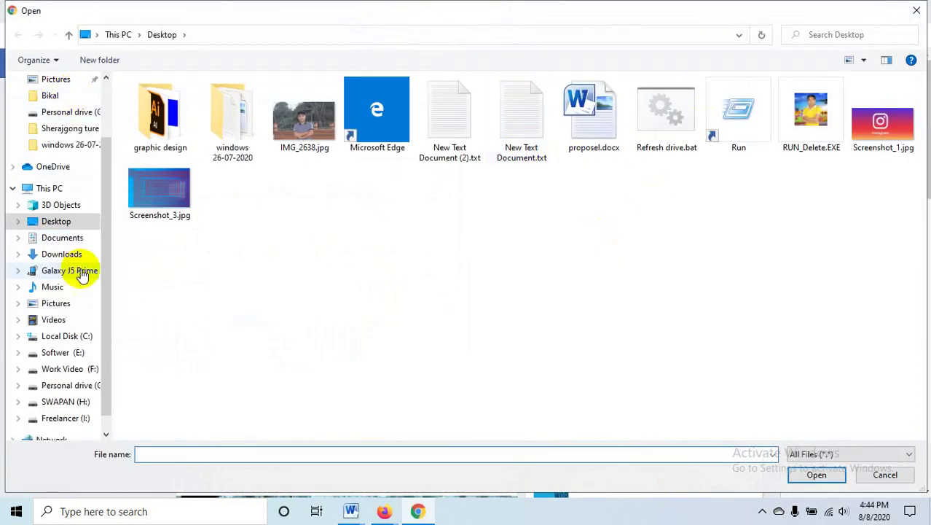
- Attach all eight screenshots from Freelancer (I:) > freelancer old work > mailchimp > 19-07-19
{"action": "mouse_move", "coordinate": [110, 185]}
{"action": "left_mouse_down"}
{"action": "mouse_move", "coordinate": [113, 216]}
{"action": "mouse_move", "coordinate": [110, 132]}
{"action": "mouse_move", "coordinate": [107, 174]}
{"action": "left_mouse_up"}
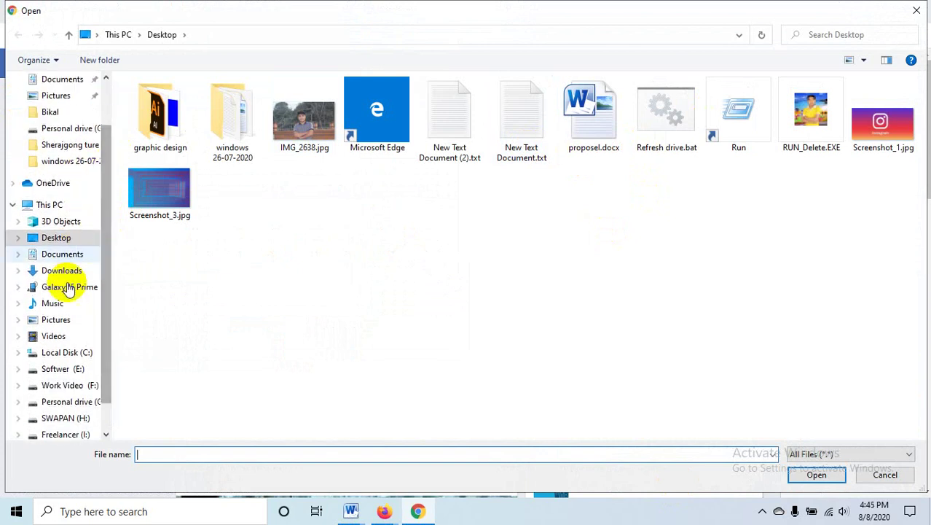
{"action": "left_click", "coordinate": [72, 433]}
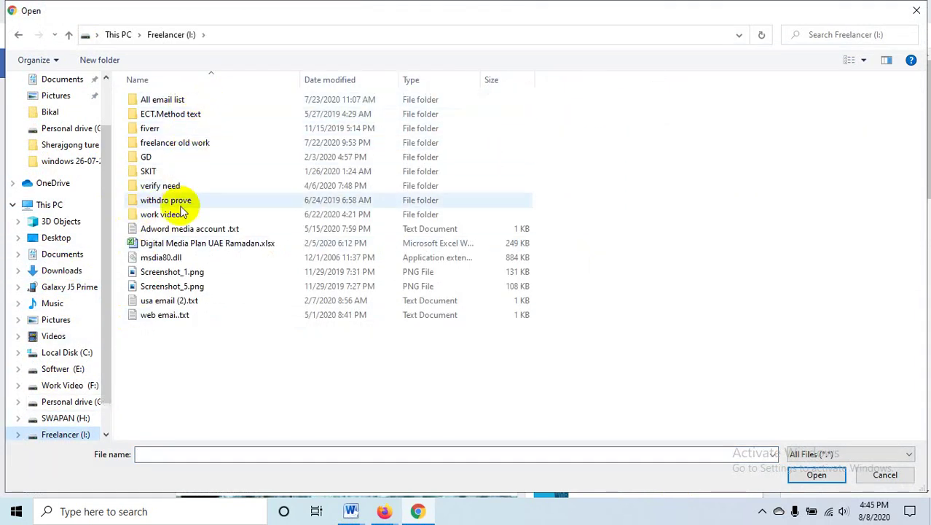
{"action": "double_click", "coordinate": [210, 143]}
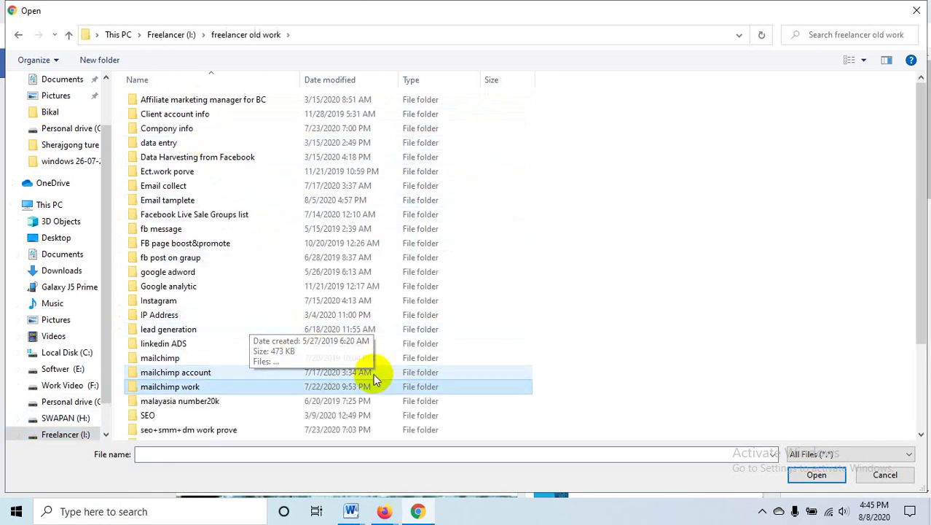
{"action": "left_click", "coordinate": [198, 360]}
{"action": "double_click", "coordinate": [198, 360]}
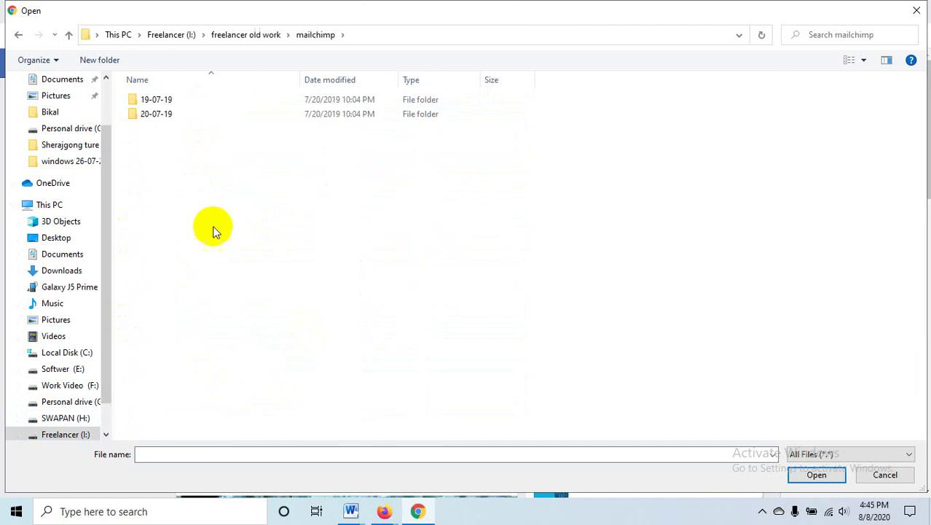
{"action": "double_click", "coordinate": [185, 99]}
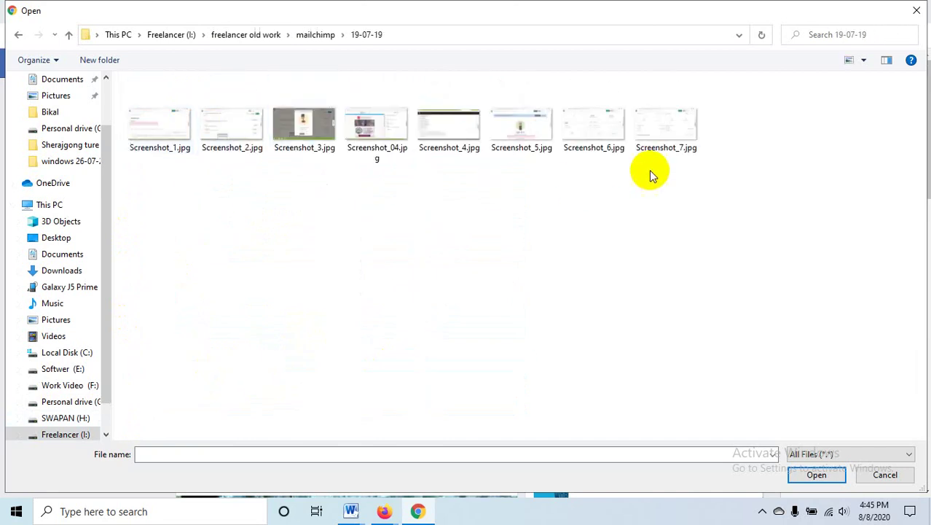
{"action": "left_click_drag", "start_coordinate": [831, 151], "coordinate": [114, 131]}
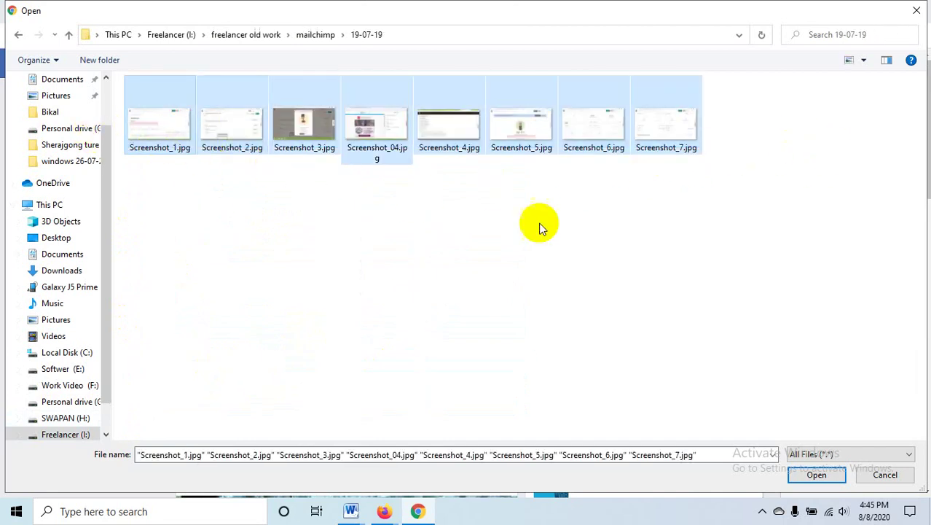
{"action": "left_click", "coordinate": [830, 481]}
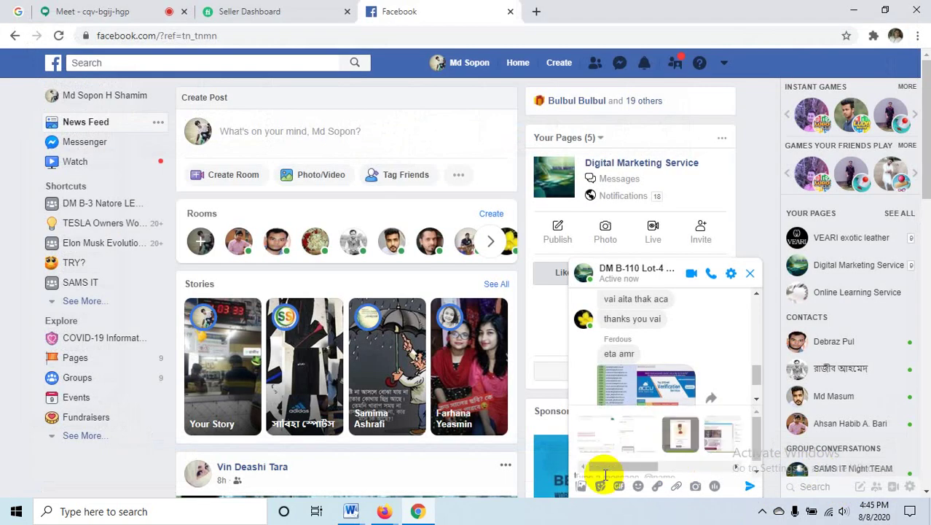
- Send the screenshots captioned 'Mailchimp work prove', close the chat, and minimize Chrome
{"action": "type", "text": "ailchimp work prove"}
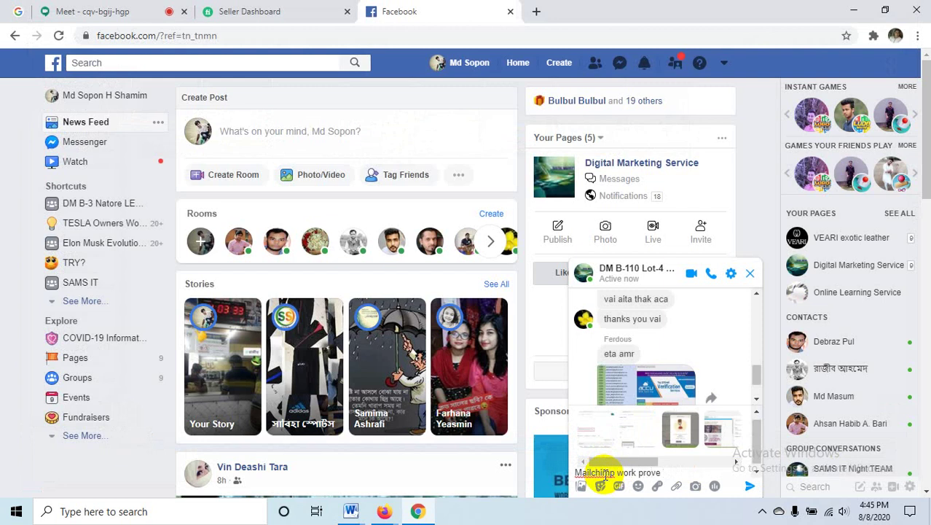
{"action": "key", "text": "Return"}
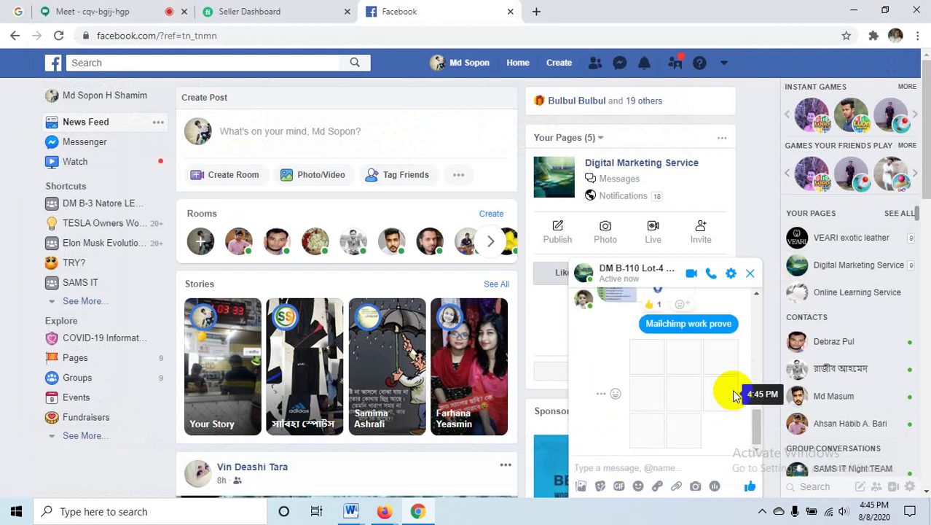
{"action": "left_click", "coordinate": [749, 275]}
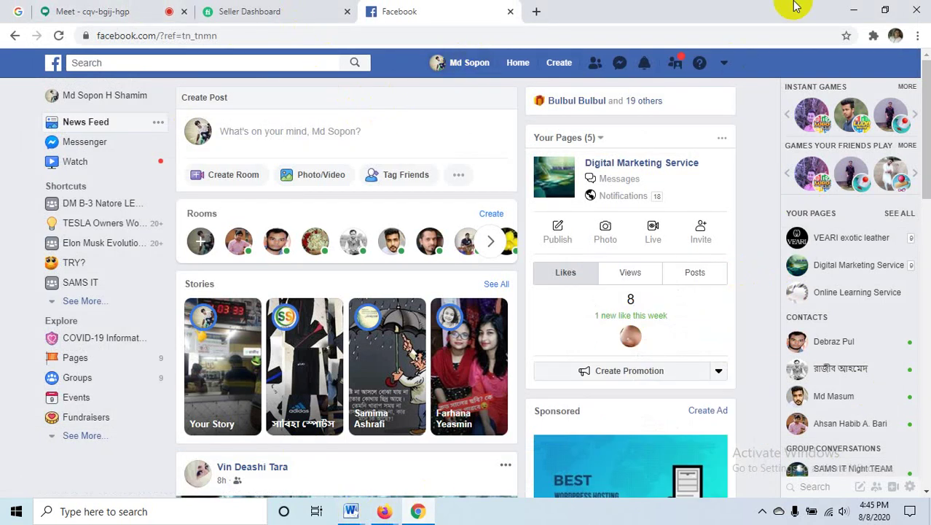
{"action": "left_click", "coordinate": [854, 10]}
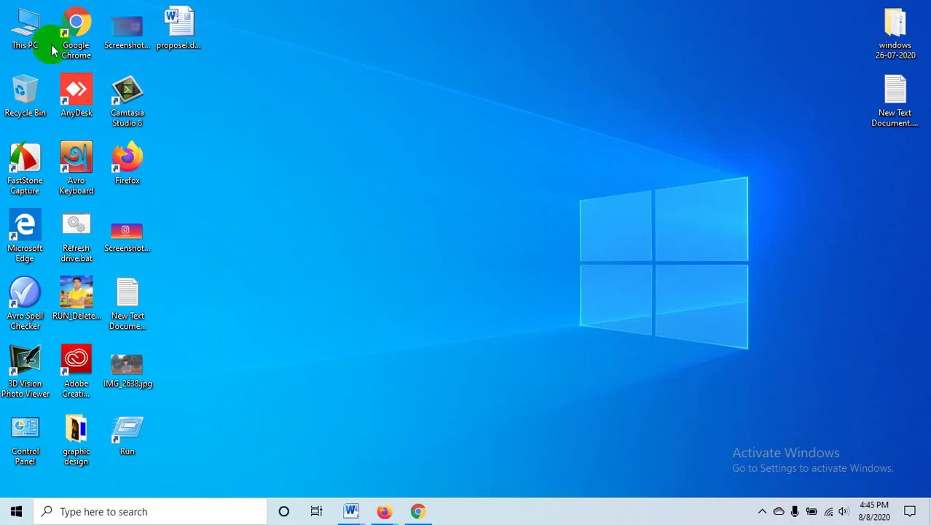
- Open This PC > Freelancer (I:) > All email list folder in File Explorer
{"action": "double_click", "coordinate": [29, 29]}
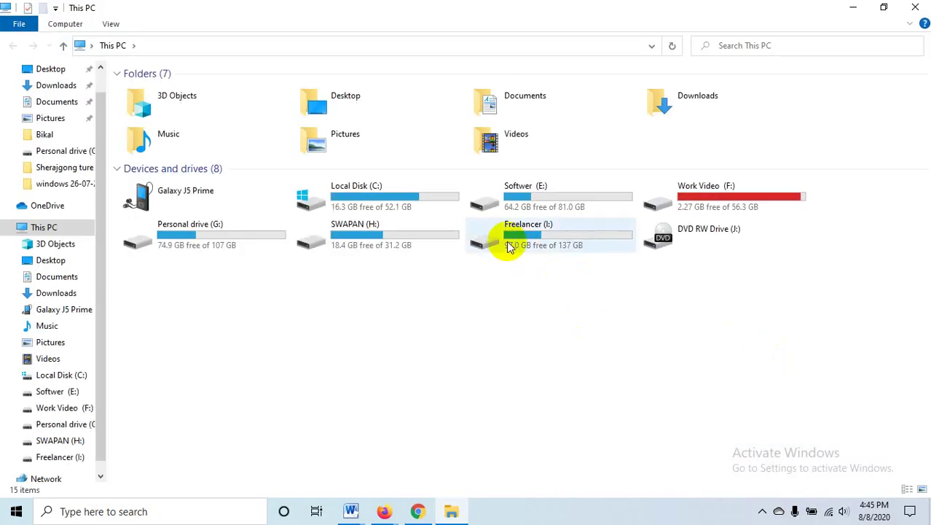
{"action": "left_click", "coordinate": [504, 239]}
{"action": "double_click", "coordinate": [503, 239]}
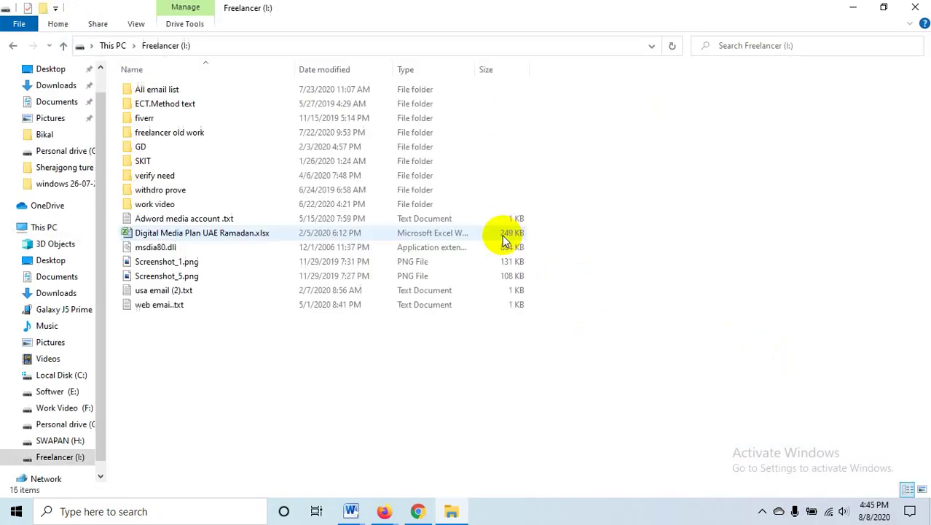
{"action": "double_click", "coordinate": [209, 90]}
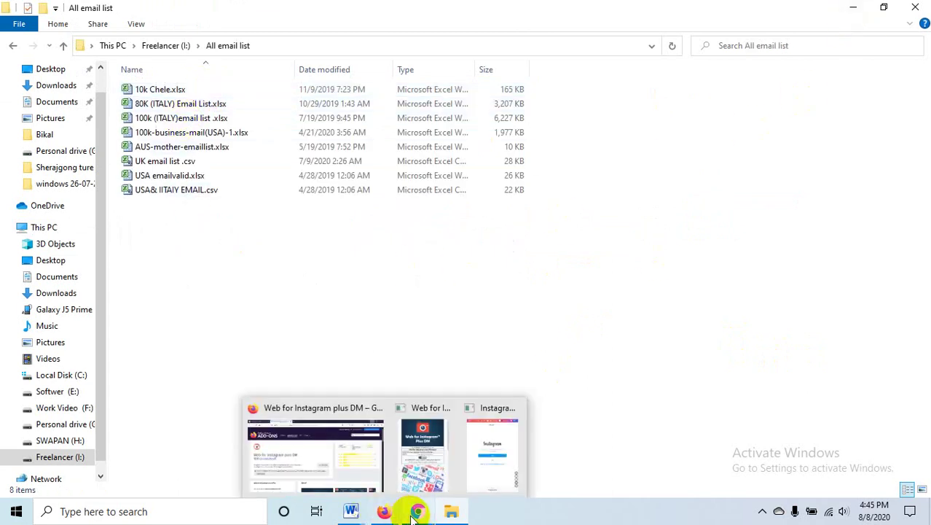
{"action": "mouse_move", "coordinate": [355, 511]}
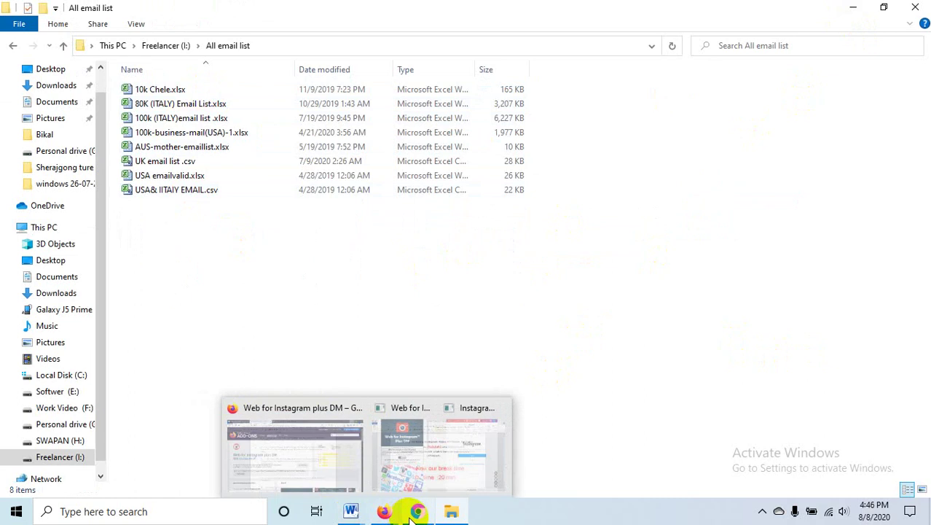
{"action": "mouse_move", "coordinate": [417, 513]}
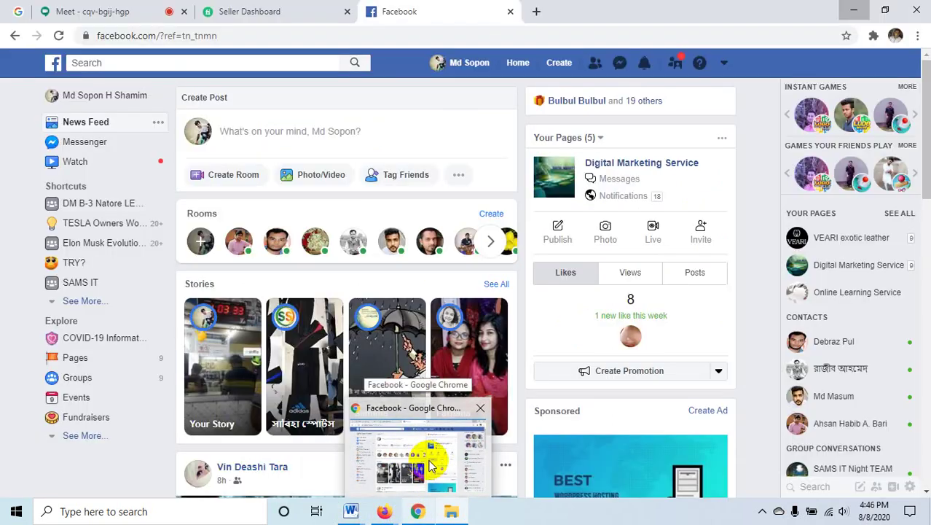
- Reopen the DM B-110 chat to check the sent screenshots, then close it and leave Facebook
{"action": "left_click", "coordinate": [430, 466]}
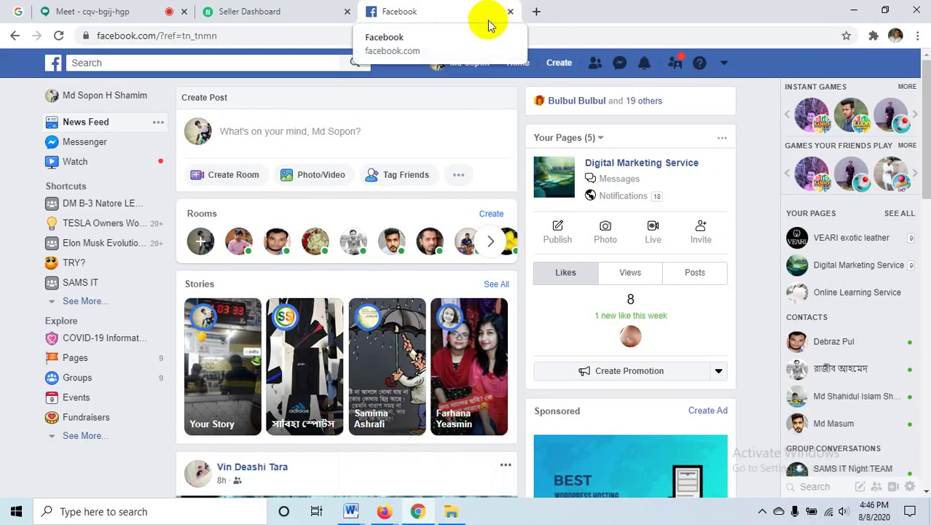
{"action": "left_click", "coordinate": [619, 63]}
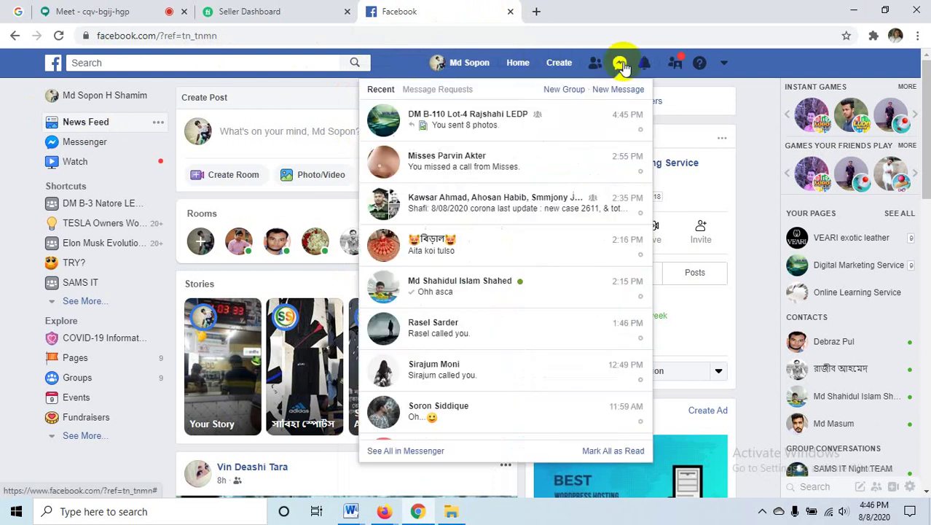
{"action": "left_click", "coordinate": [477, 135]}
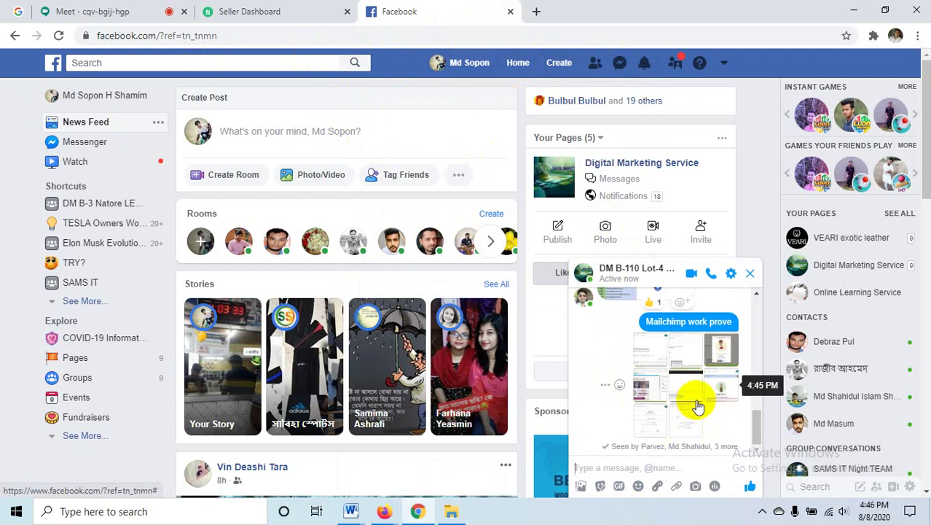
{"action": "left_click", "coordinate": [749, 273]}
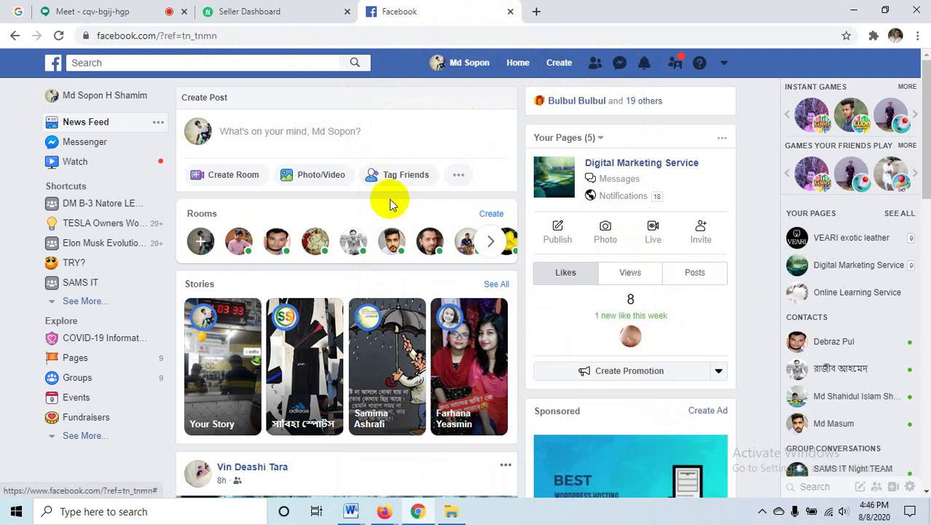
{"action": "left_click", "coordinate": [245, 9]}
- Present the entire screen in Google Meet, hide the sharing bar, and return to All email list
{"action": "left_click", "coordinate": [62, 10]}
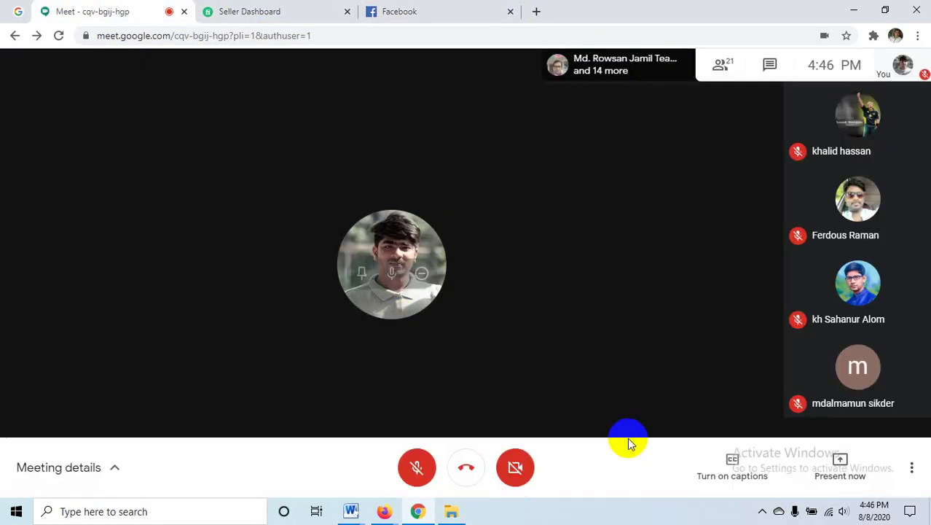
{"action": "left_click", "coordinate": [831, 462]}
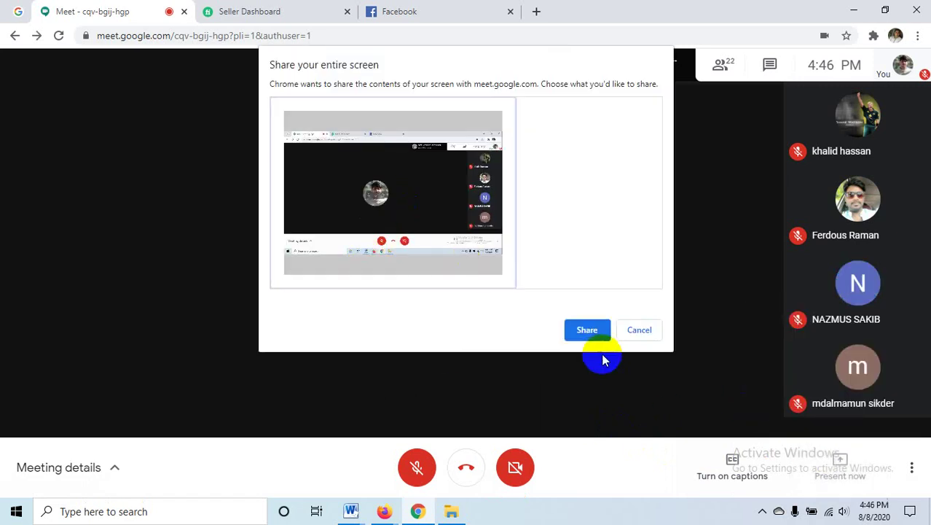
{"action": "key", "text": "Return"}
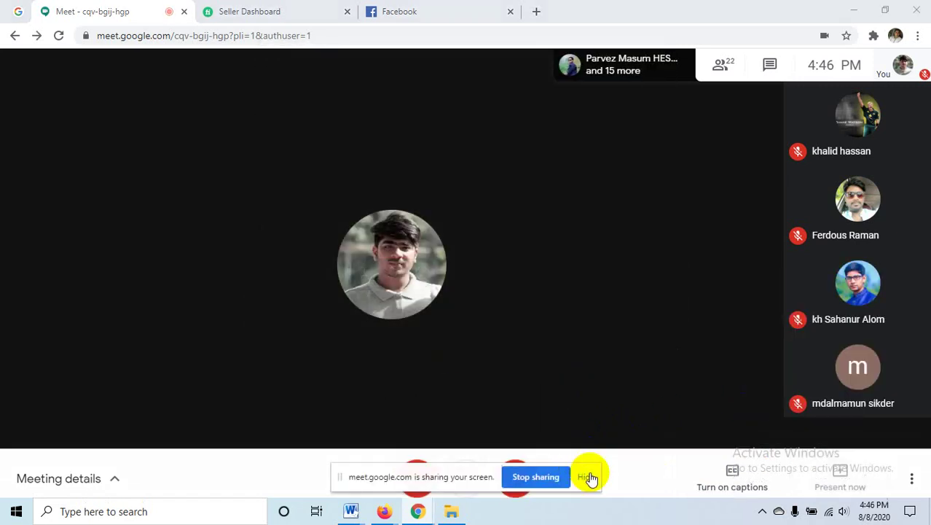
{"action": "left_click", "coordinate": [588, 474]}
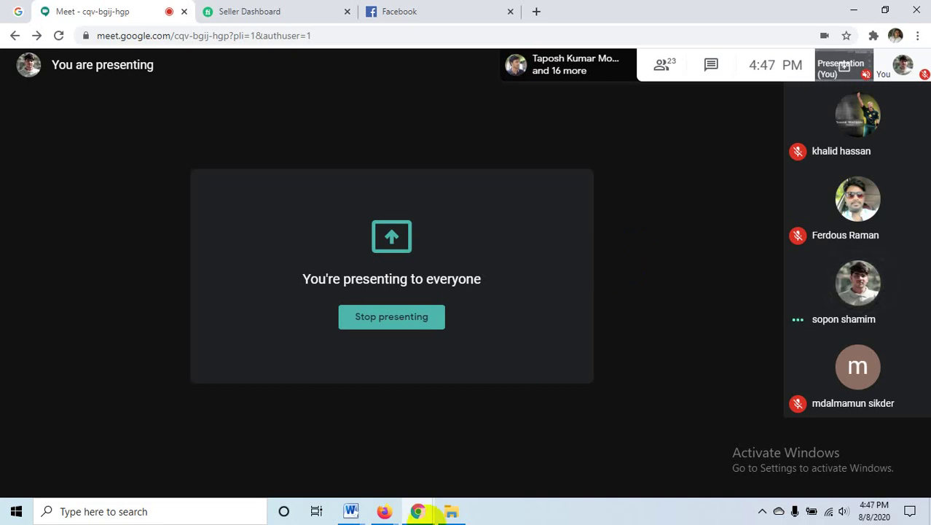
{"action": "left_click", "coordinate": [452, 511]}
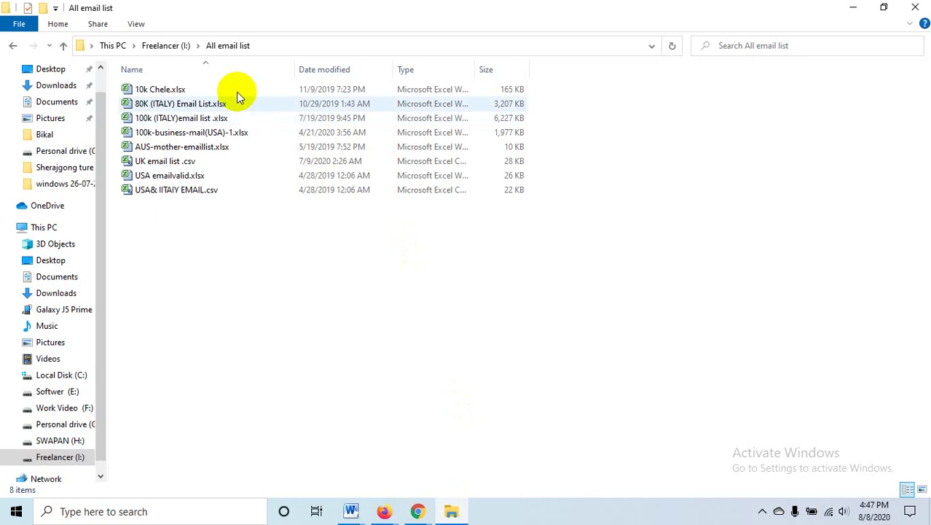
- Open 100k-business-mail(USA)-1.xlsx from the All email list folder and scroll through it
{"action": "left_click", "coordinate": [183, 89]}
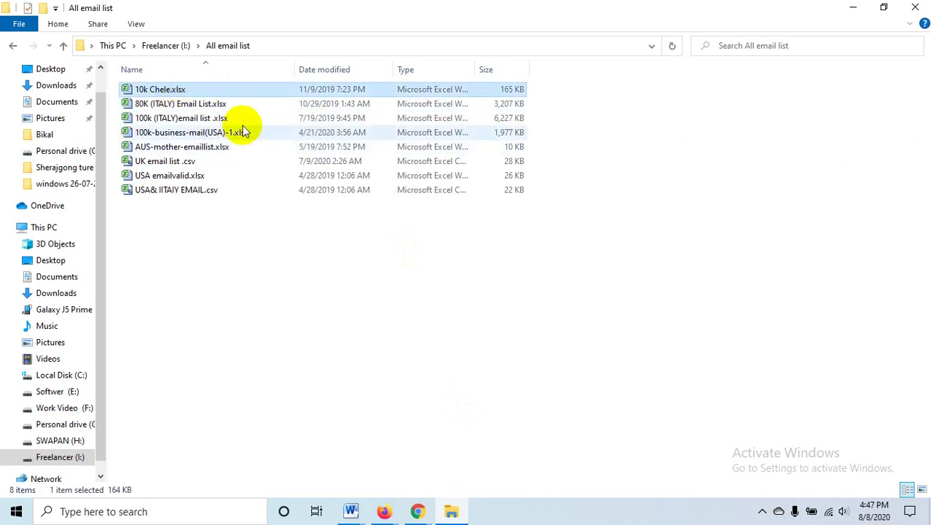
{"action": "left_click", "coordinate": [182, 132]}
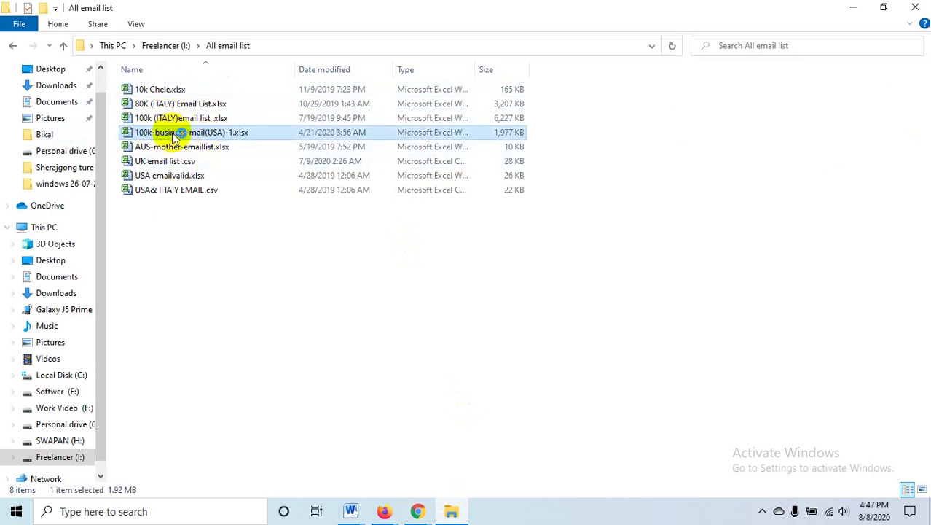
{"action": "double_click", "coordinate": [177, 133]}
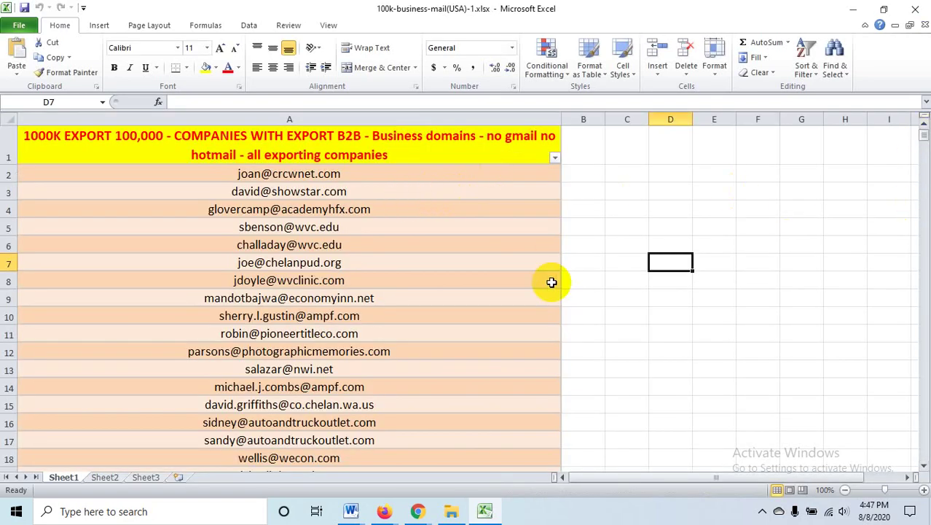
{"action": "scroll", "coordinate": [552, 281], "scroll_direction": "down", "scroll_amount": 4}
{"action": "scroll", "coordinate": [552, 282], "scroll_direction": "down", "scroll_amount": 20}
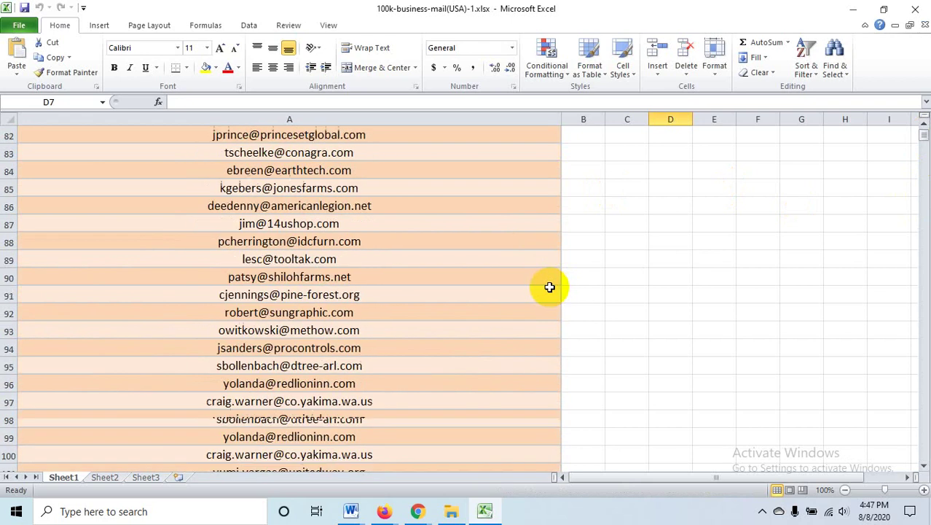
{"action": "scroll", "coordinate": [549, 286], "scroll_direction": "down", "scroll_amount": 20}
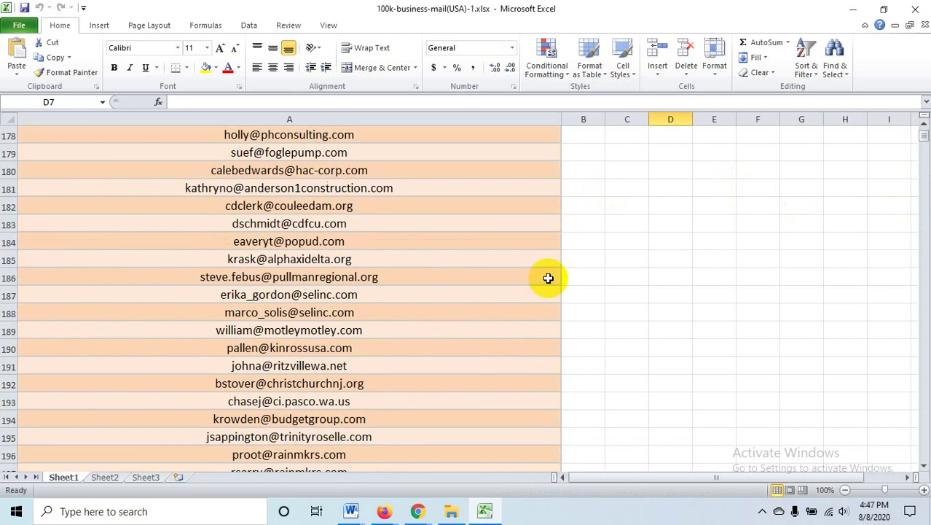
{"action": "scroll", "coordinate": [548, 277], "scroll_direction": "down", "scroll_amount": 12}
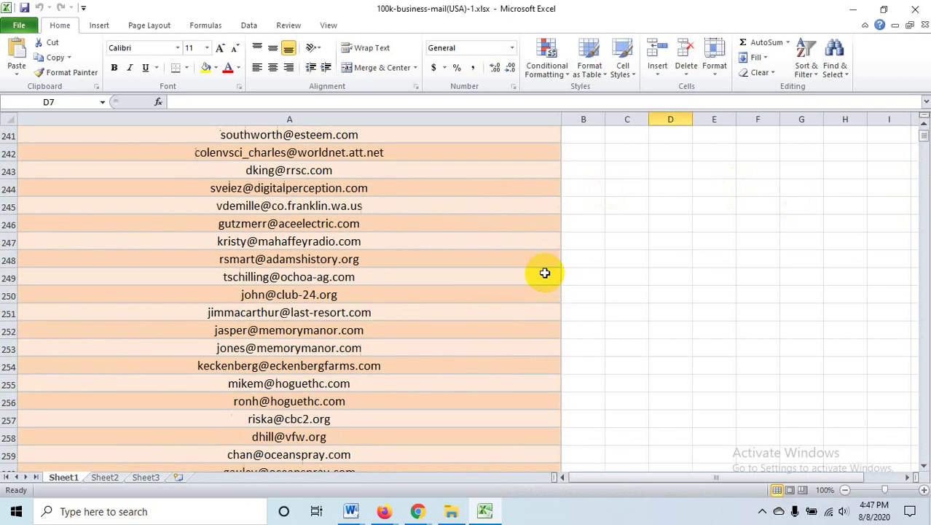
- Select emails A242:A255, scroll further, then close the workbook and the folder window
{"action": "left_click", "coordinate": [342, 154]}
{"action": "left_click", "coordinate": [331, 390], "text": "shift"}
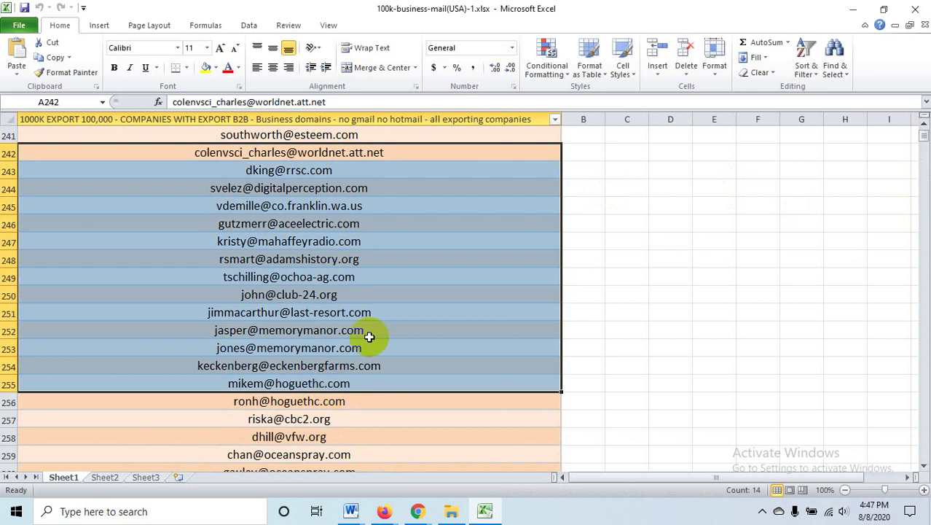
{"action": "left_click", "coordinate": [658, 226]}
{"action": "scroll", "coordinate": [590, 274], "scroll_direction": "down", "scroll_amount": 3}
{"action": "scroll", "coordinate": [590, 275], "scroll_direction": "down", "scroll_amount": 20}
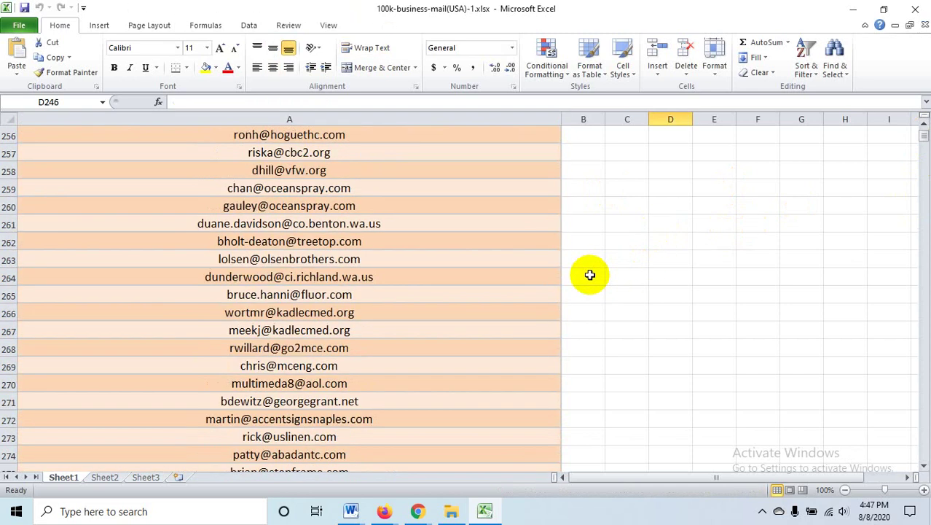
{"action": "scroll", "coordinate": [584, 267], "scroll_direction": "down", "scroll_amount": 20}
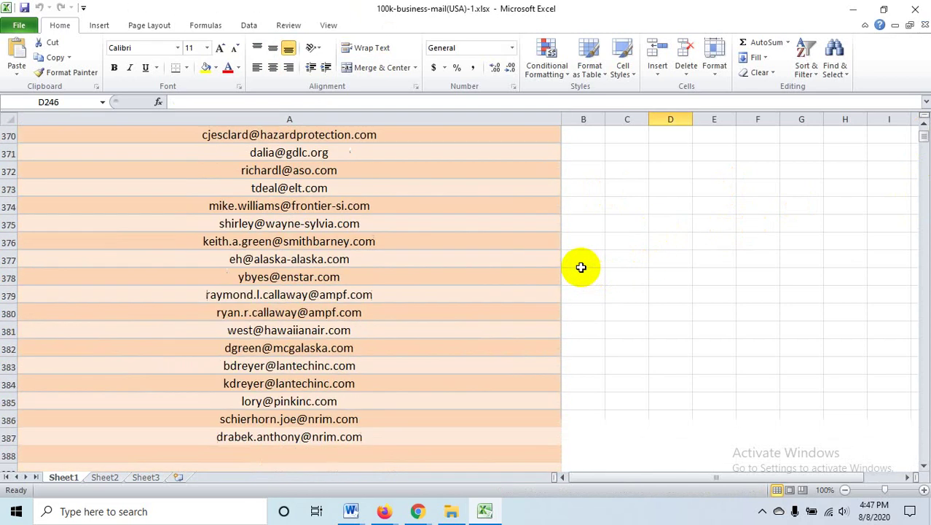
{"action": "scroll", "coordinate": [579, 260], "scroll_direction": "down", "scroll_amount": 6}
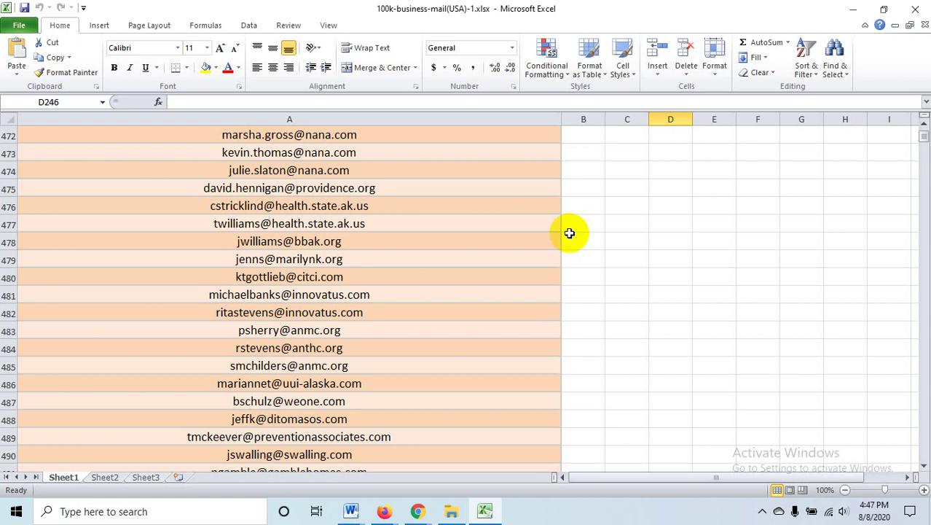
{"action": "left_click", "coordinate": [915, 7]}
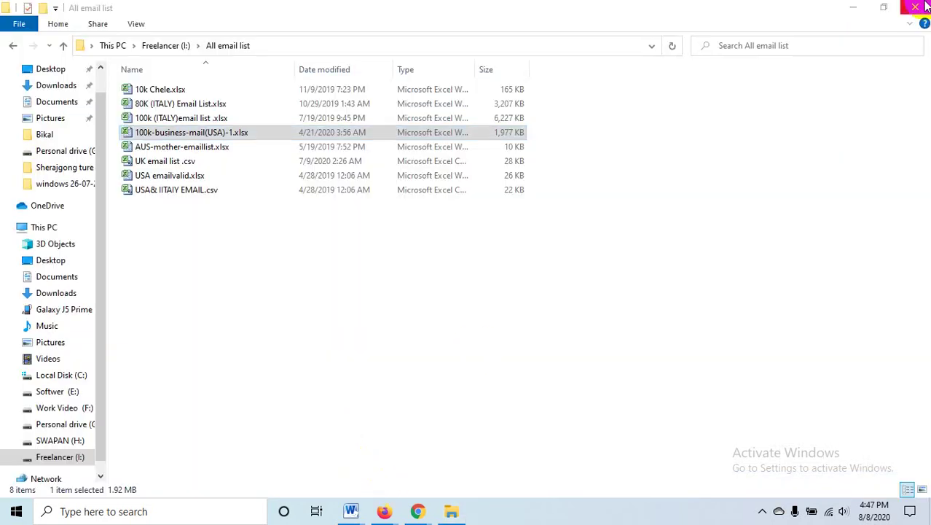
{"action": "left_click", "coordinate": [916, 7]}
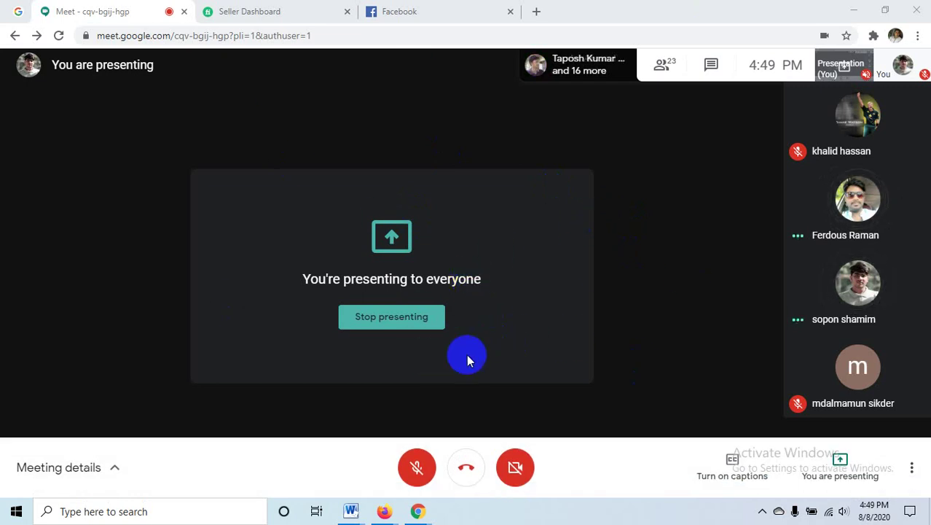
{"action": "mouse_move", "coordinate": [385, 514]}
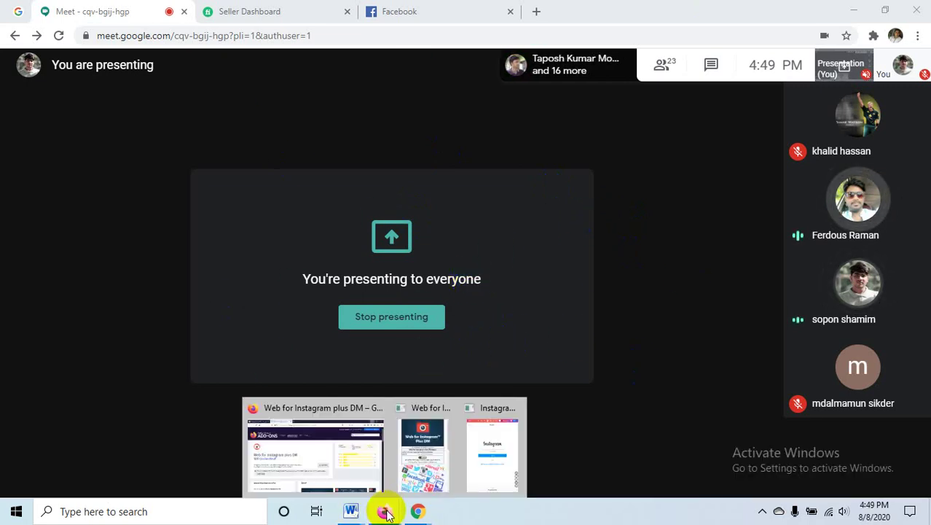
- Acknowledge the Web for Instagram plus DM install notice and close the instagram for firefox search tab
{"action": "left_click", "coordinate": [340, 466]}
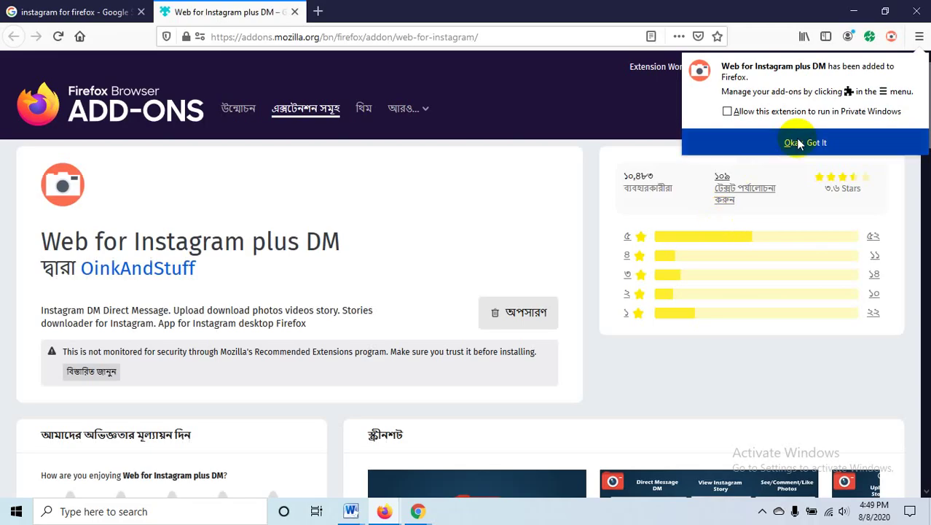
{"action": "left_click", "coordinate": [786, 142]}
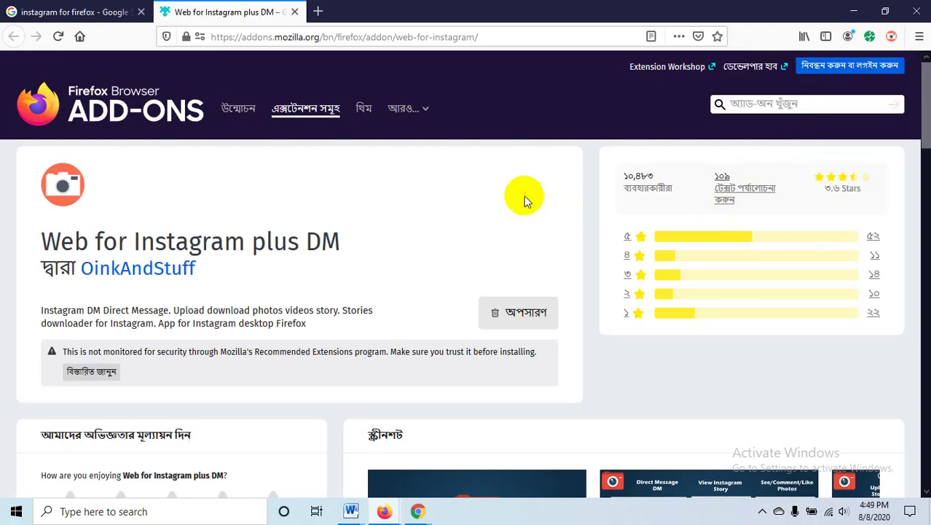
{"action": "left_click", "coordinate": [102, 13]}
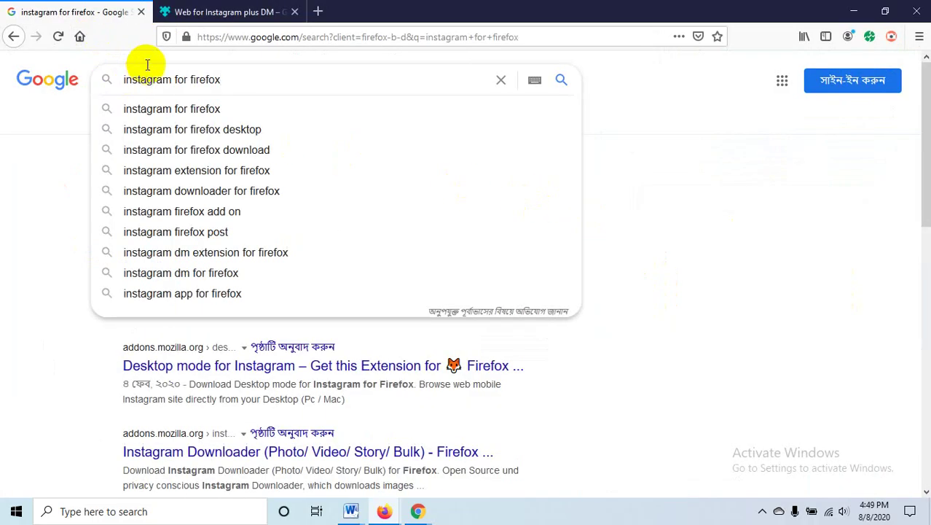
{"action": "left_click", "coordinate": [140, 11]}
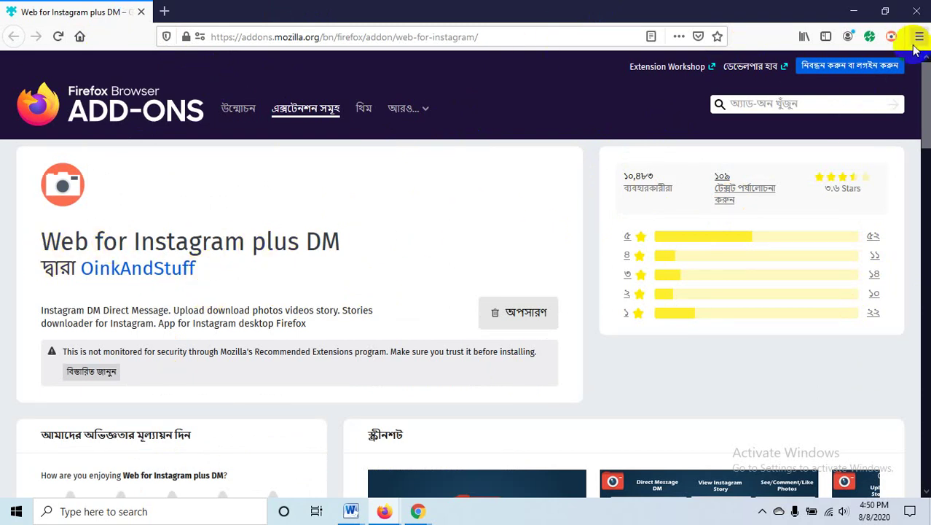
- In a new tab, search Google for instagram and open the Instagram website
{"action": "key", "text": "ctrl+t"}
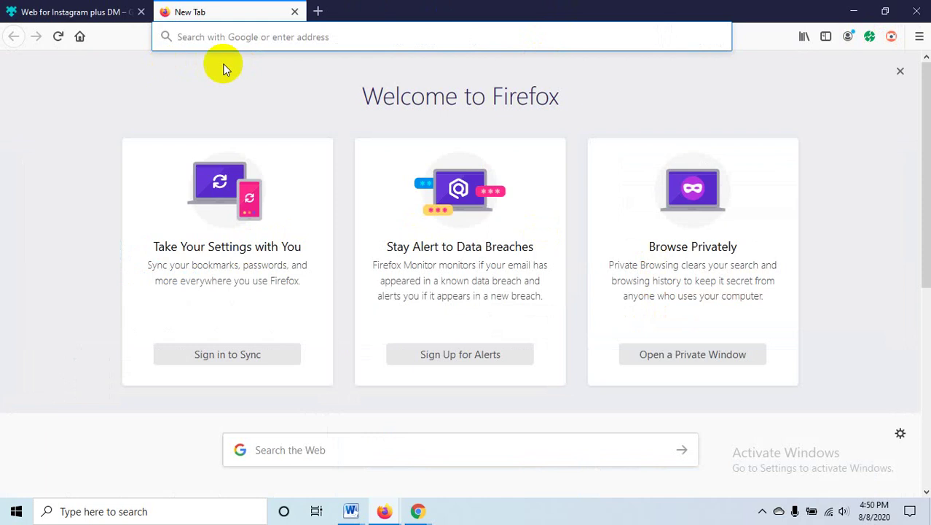
{"action": "left_click", "coordinate": [239, 34]}
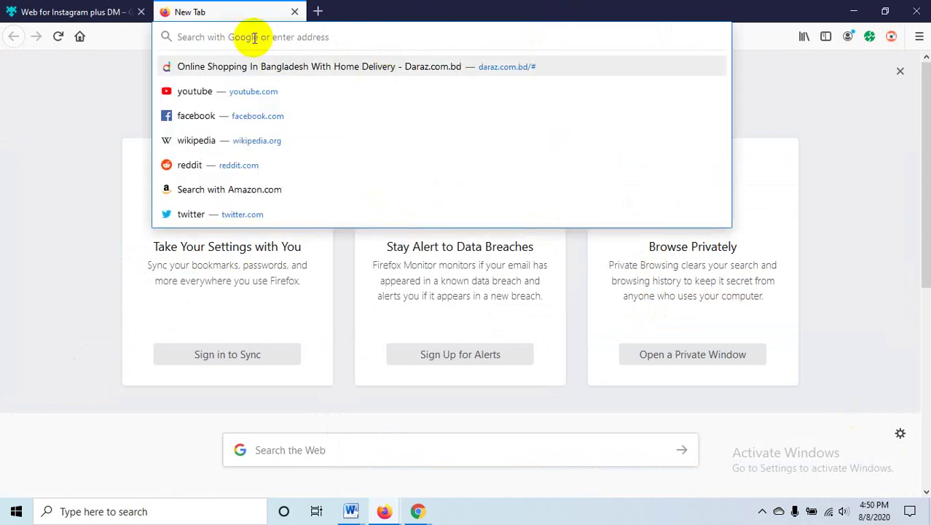
{"action": "type", "text": "in"}
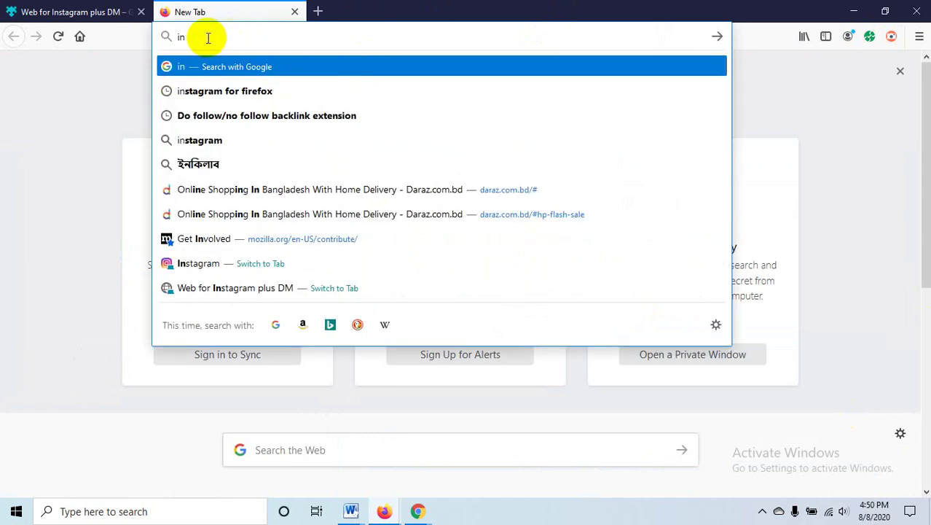
{"action": "left_click", "coordinate": [218, 139]}
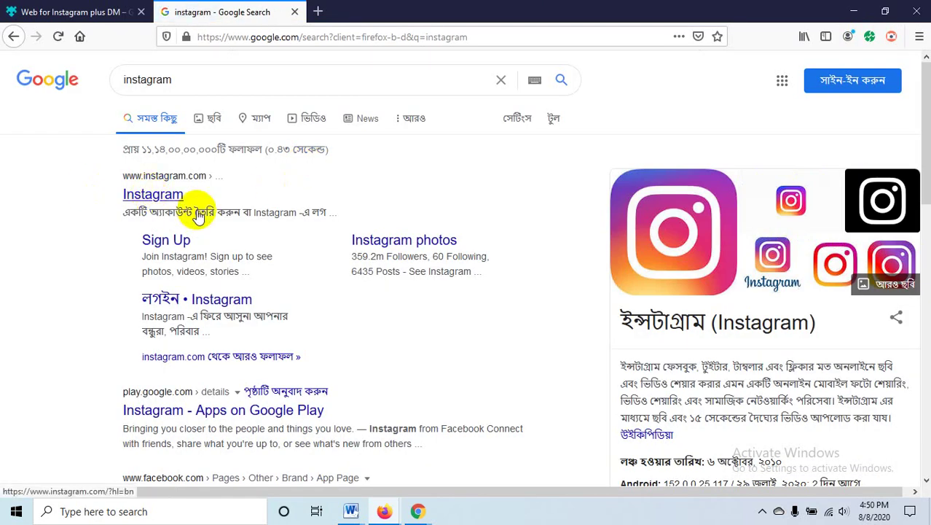
{"action": "left_click", "coordinate": [153, 195]}
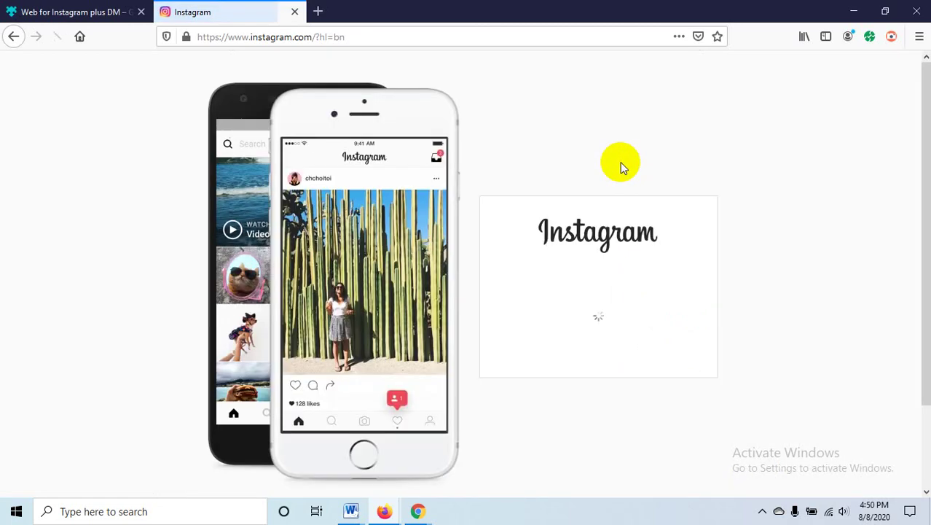
- Log in to Instagram with the account's phone number and password
{"action": "left_click", "coordinate": [554, 187]}
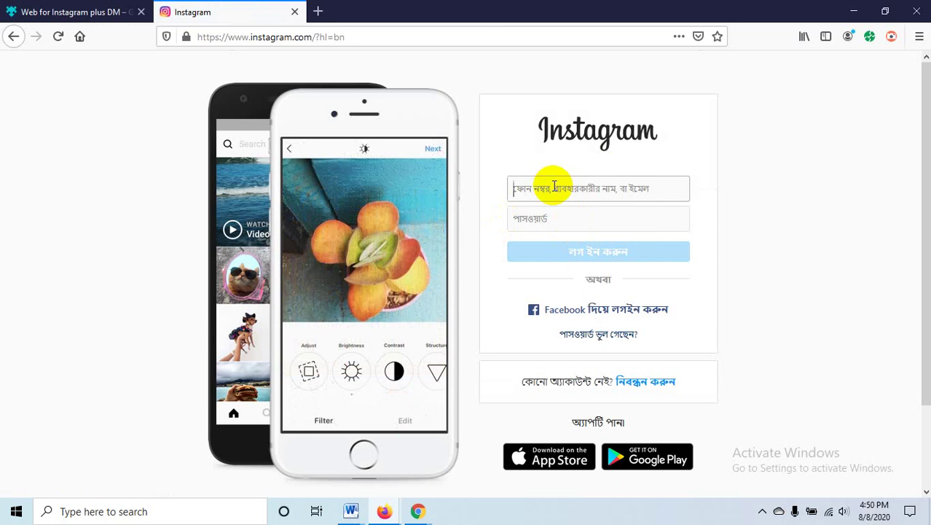
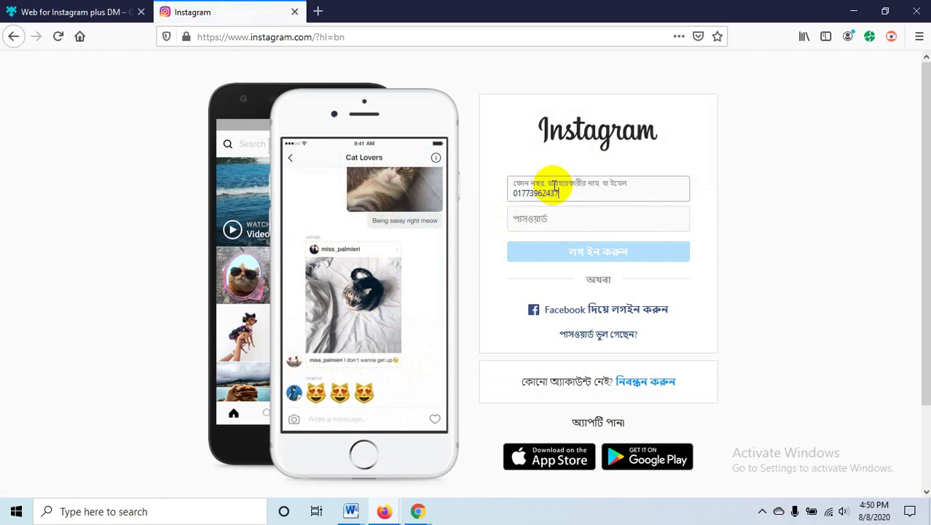
{"action": "left_click", "coordinate": [539, 219]}
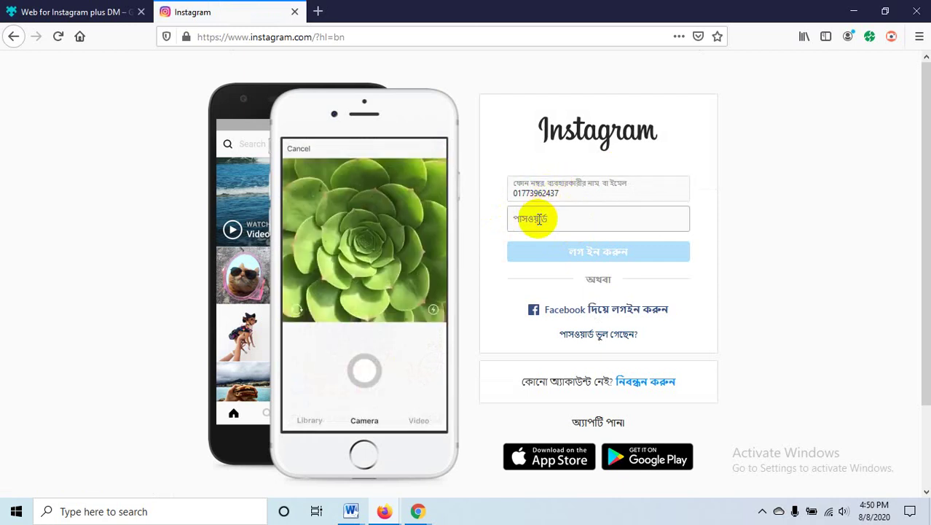
{"action": "type", "text": "•••••"}
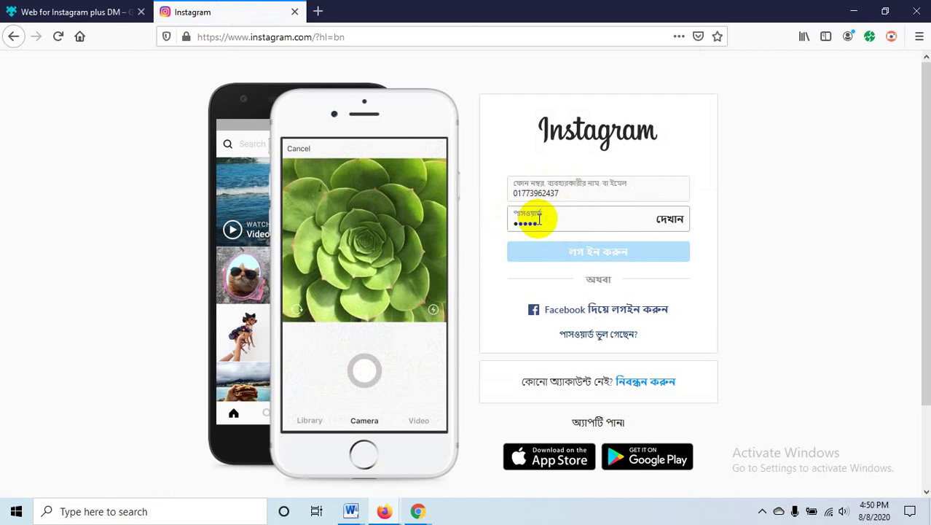
{"action": "type", "text": "•••••"}
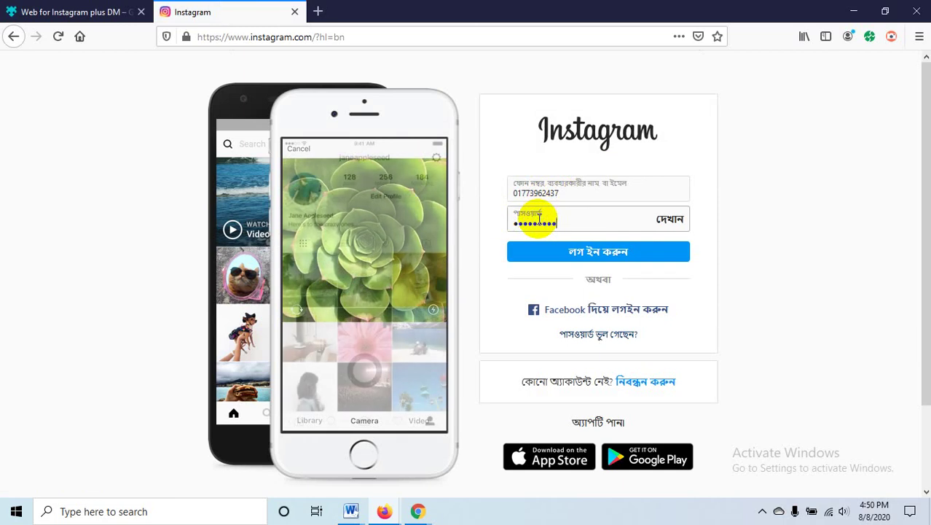
{"action": "key", "text": "Return"}
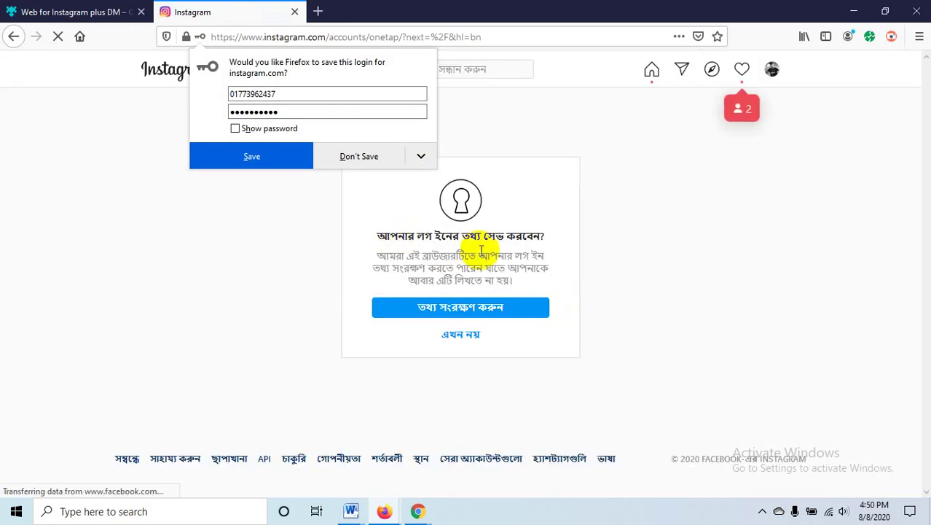
- Decline Firefox's save-login offer and skip turning on Instagram notifications
{"action": "left_click", "coordinate": [470, 343]}
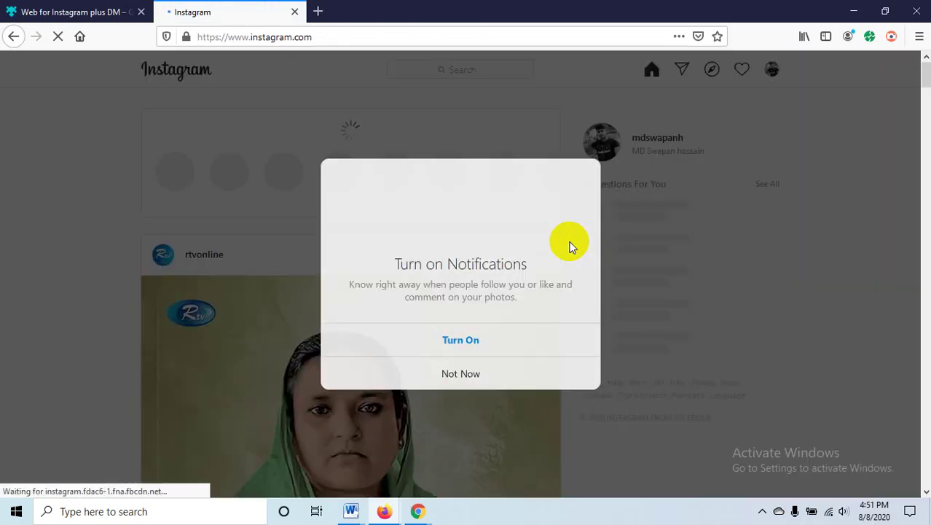
{"action": "left_click", "coordinate": [467, 373]}
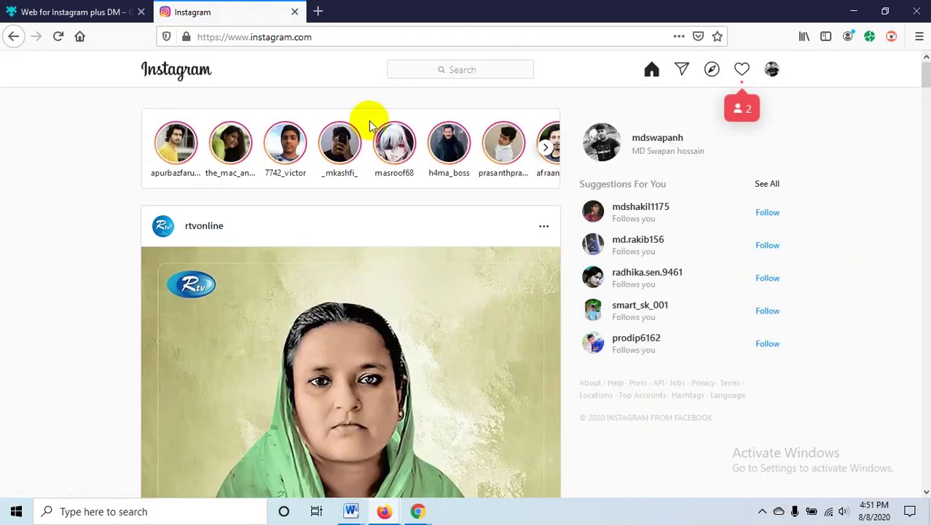
{"action": "scroll", "coordinate": [493, 357], "scroll_direction": "down", "scroll_amount": 6}
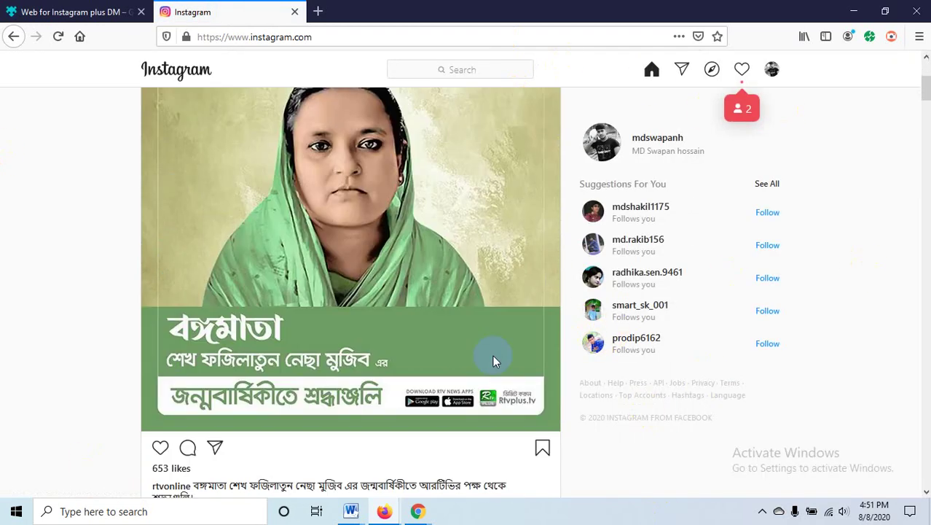
{"action": "scroll", "coordinate": [690, 297], "scroll_direction": "up", "scroll_amount": 6}
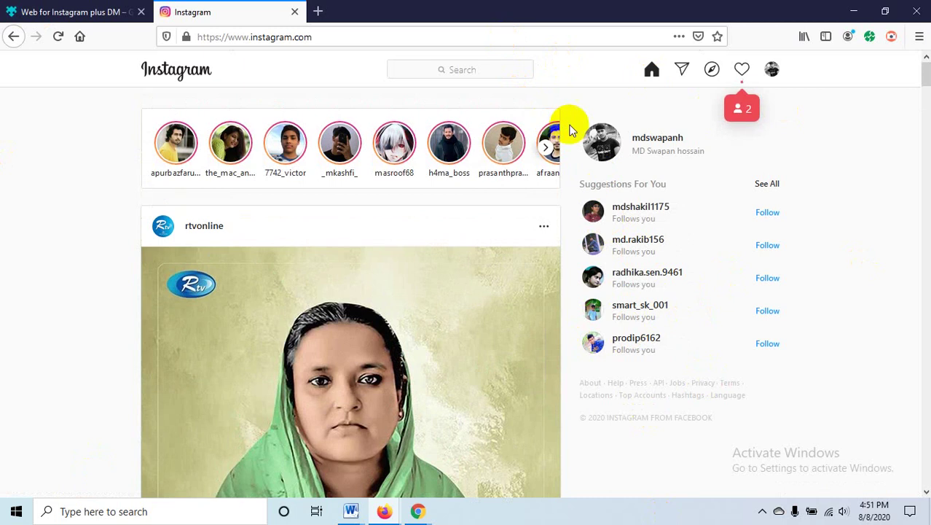
- Open and close the activity notifications list on the Instagram home feed
{"action": "left_click", "coordinate": [744, 70]}
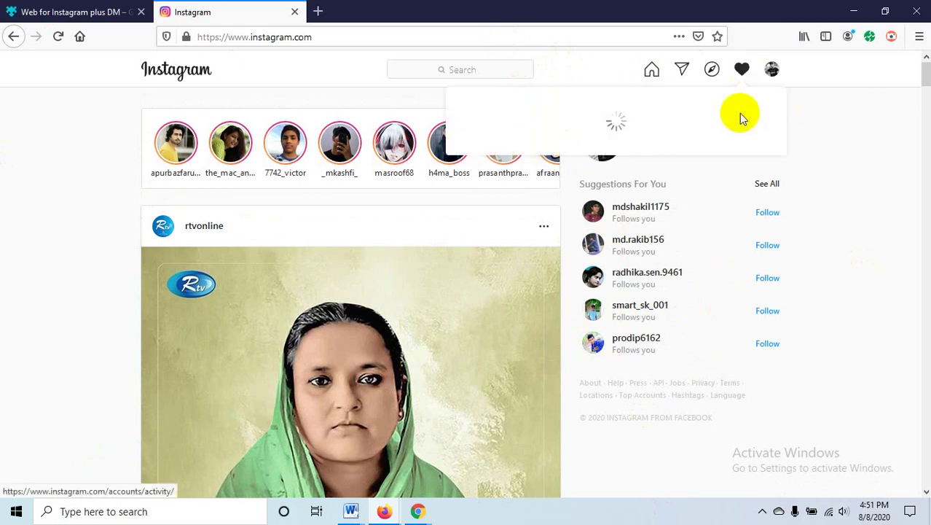
{"action": "left_click", "coordinate": [741, 69]}
{"action": "scroll", "coordinate": [162, 223], "scroll_direction": "down", "scroll_amount": 5}
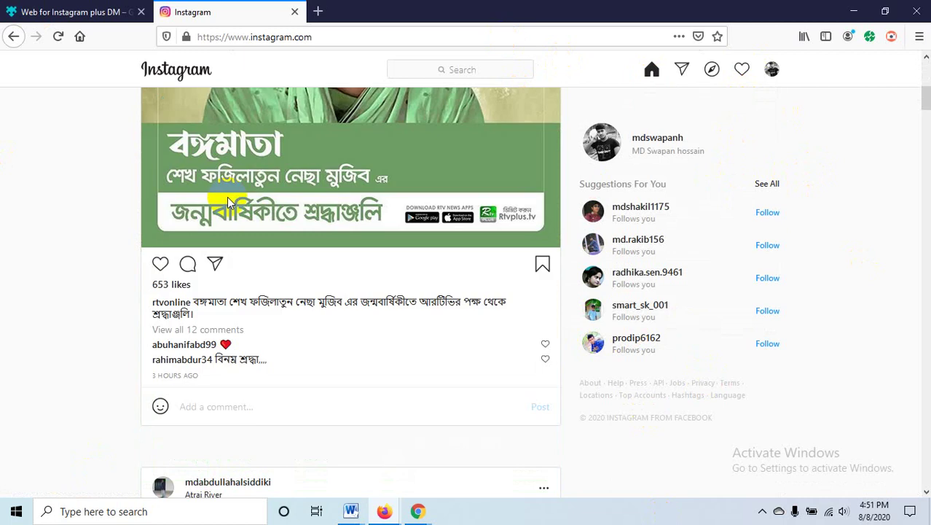
{"action": "scroll", "coordinate": [218, 189], "scroll_direction": "up", "scroll_amount": 5}
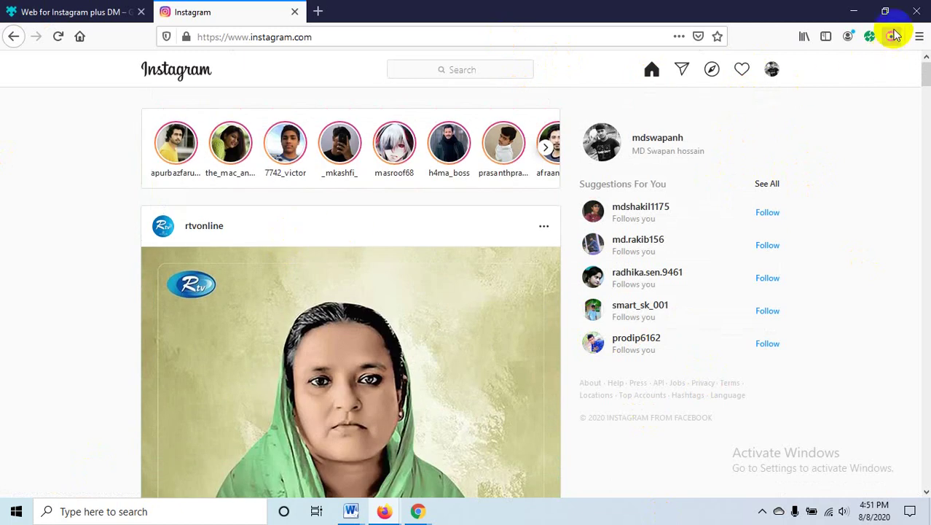
- Return to the Web for Instagram plus DM add-on page
{"action": "left_click", "coordinate": [72, 12]}
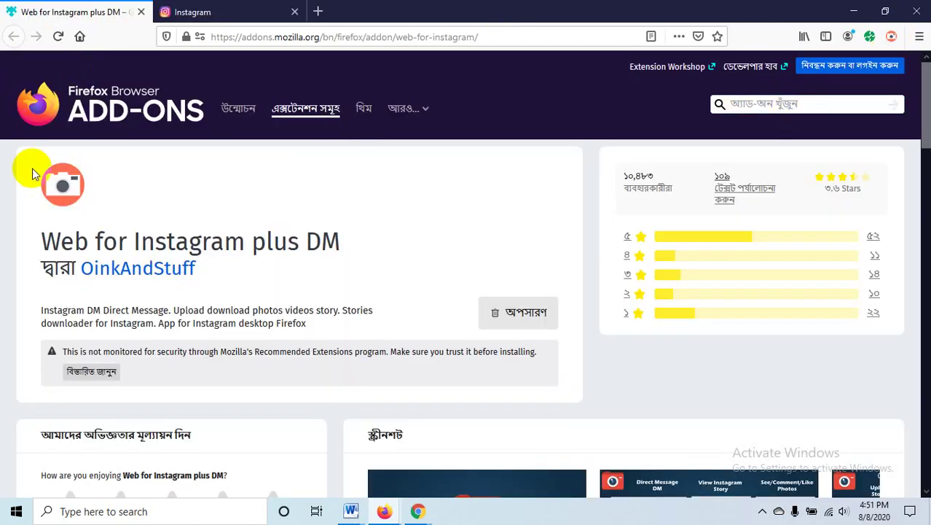
{"action": "left_click", "coordinate": [18, 260]}
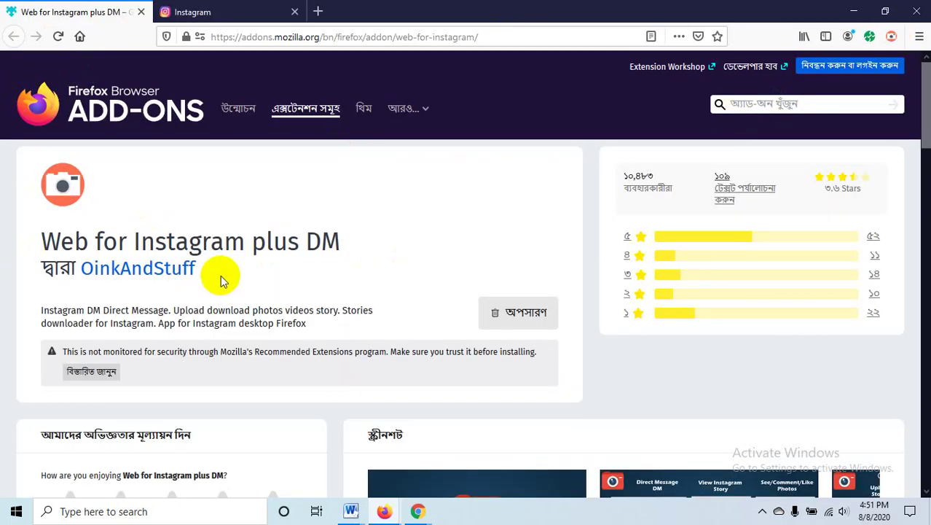
{"action": "right_click", "coordinate": [228, 111]}
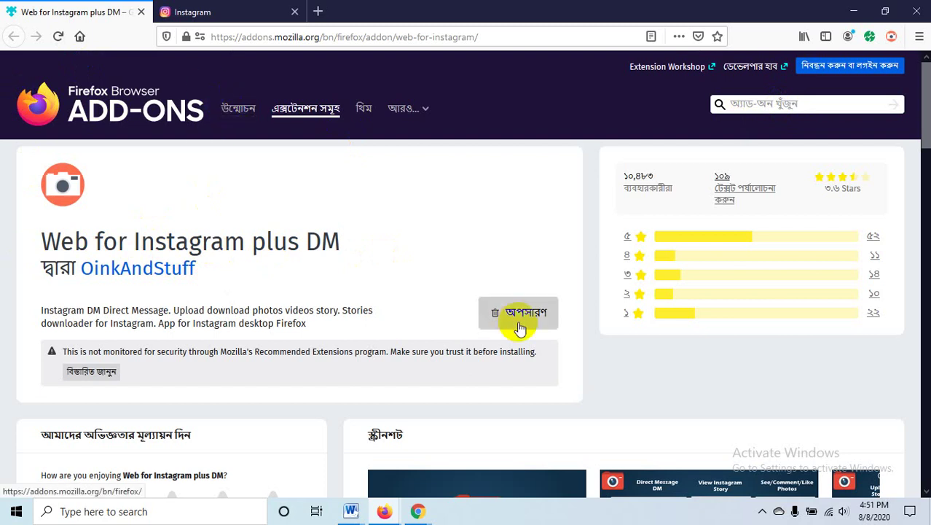
- From the Instagram tab, open the add-on's popup and bring up its login form
{"action": "left_click", "coordinate": [231, 10]}
{"action": "left_click", "coordinate": [890, 37]}
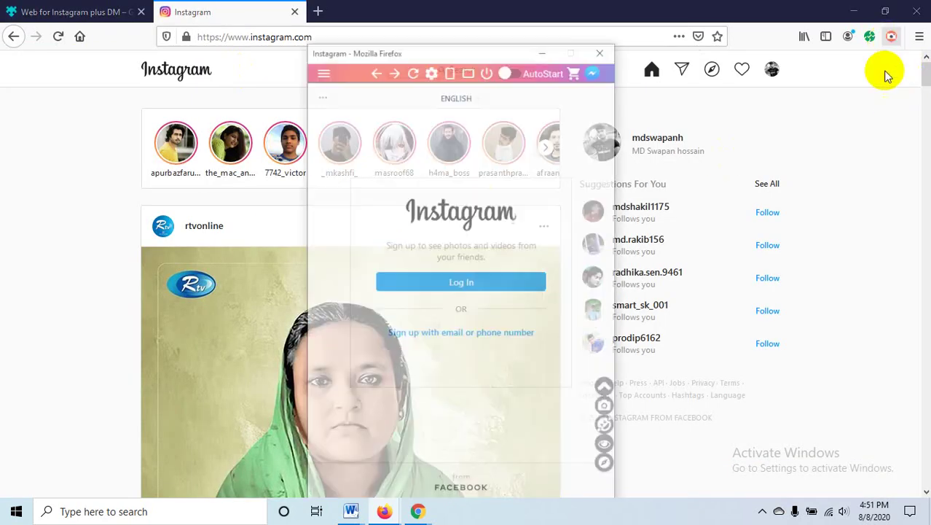
{"action": "left_click", "coordinate": [470, 257]}
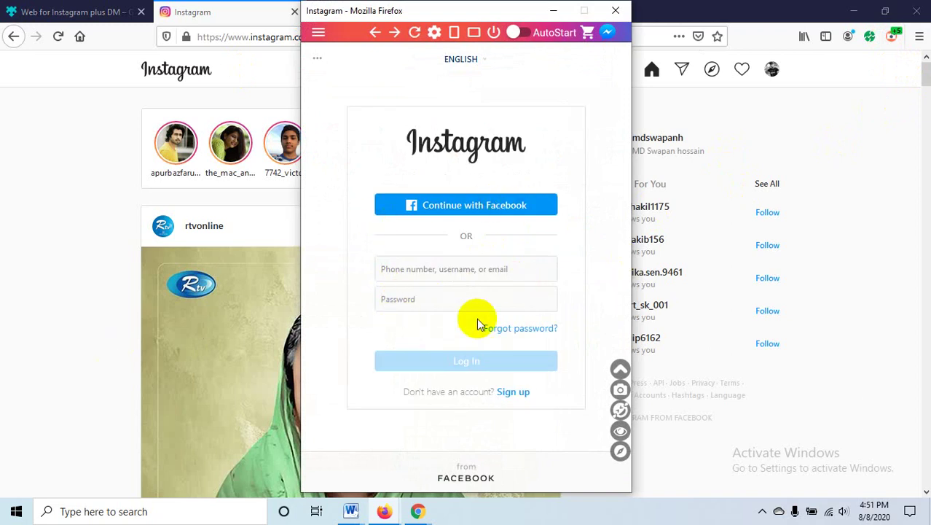
{"action": "left_click", "coordinate": [410, 274]}
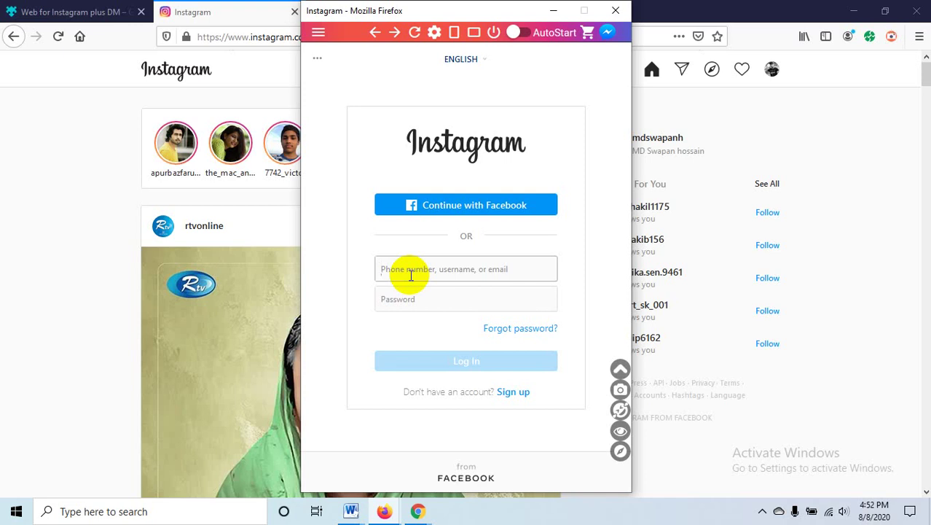
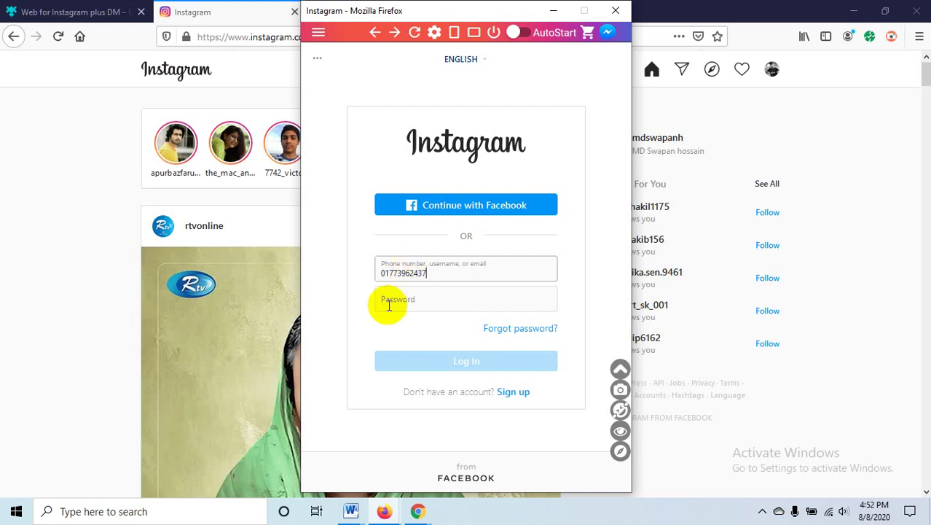
- Sign in to the popup with the phone number and password, declining Firefox's save-login offer
{"action": "left_click", "coordinate": [401, 299]}
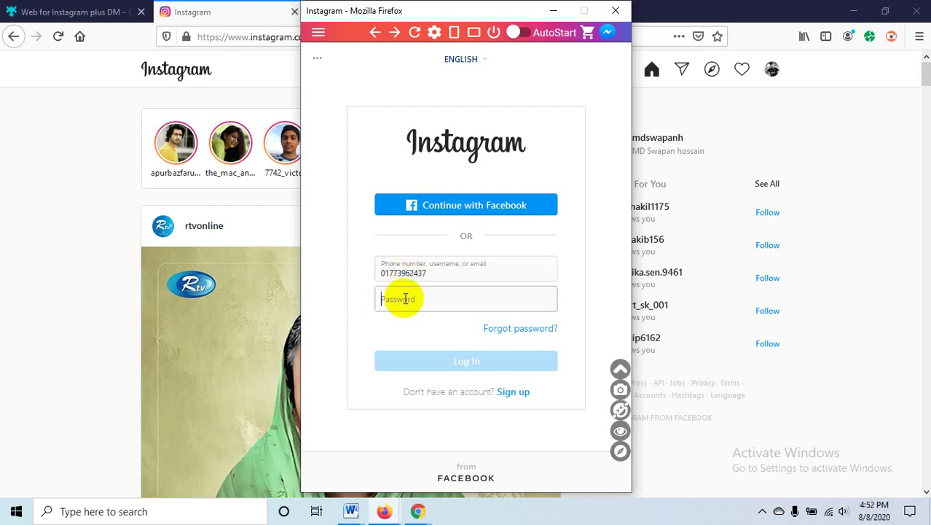
{"action": "type", "text": "***"}
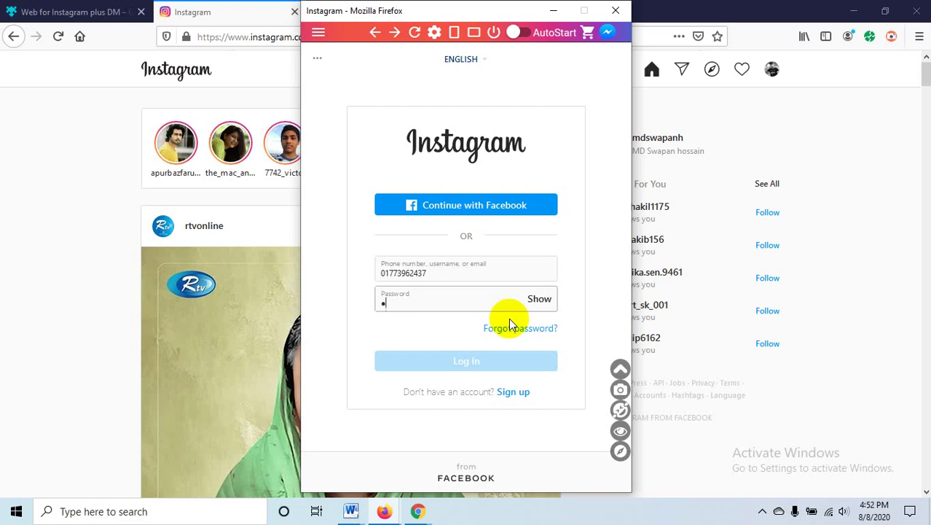
{"action": "type", "text": "*******"}
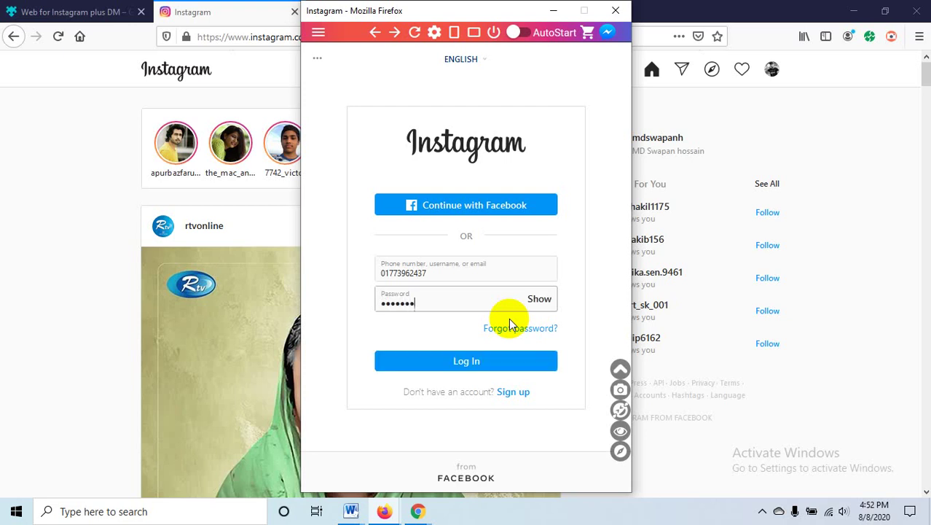
{"action": "key", "text": "Return"}
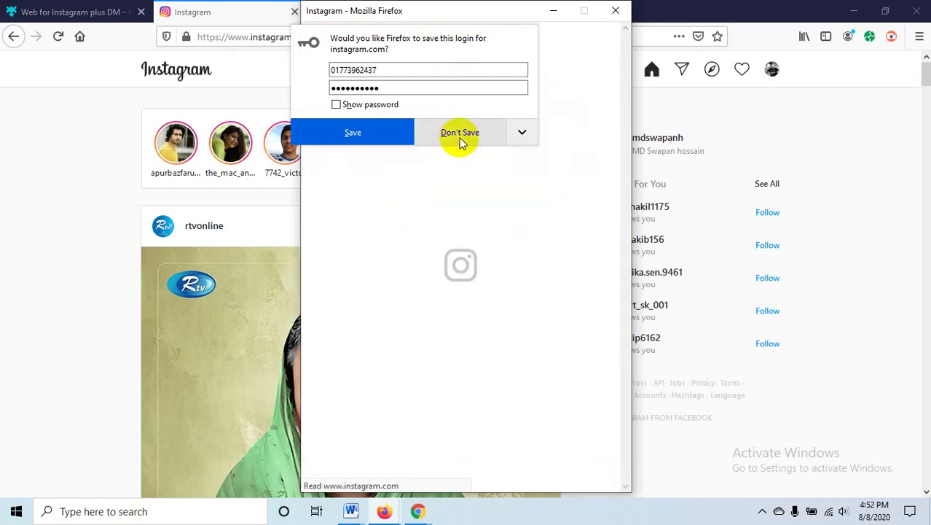
{"action": "left_click", "coordinate": [459, 139]}
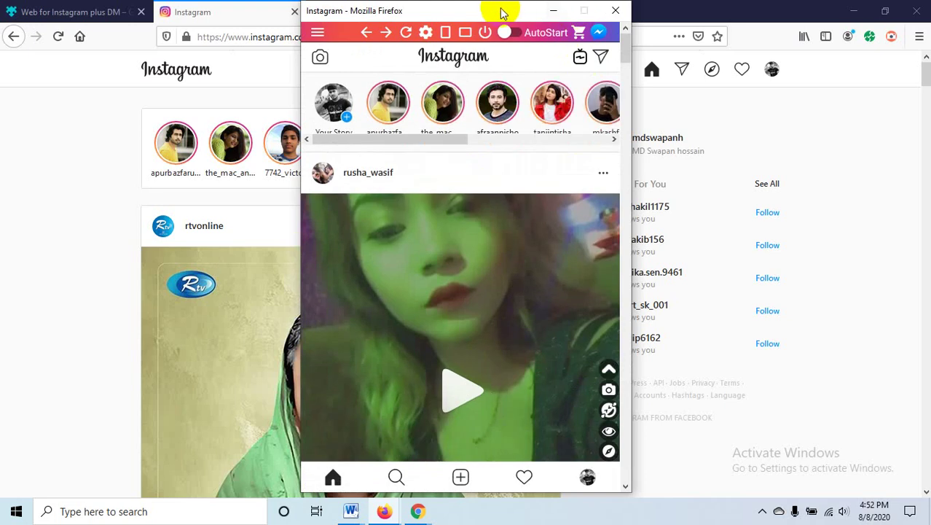
- Close the main Firefox window with all its tabs and minimize the Meet window
{"action": "left_click_drag", "start_coordinate": [501, 13], "coordinate": [362, 27]}
{"action": "scroll", "coordinate": [365, 307], "scroll_direction": "down", "scroll_amount": 10}
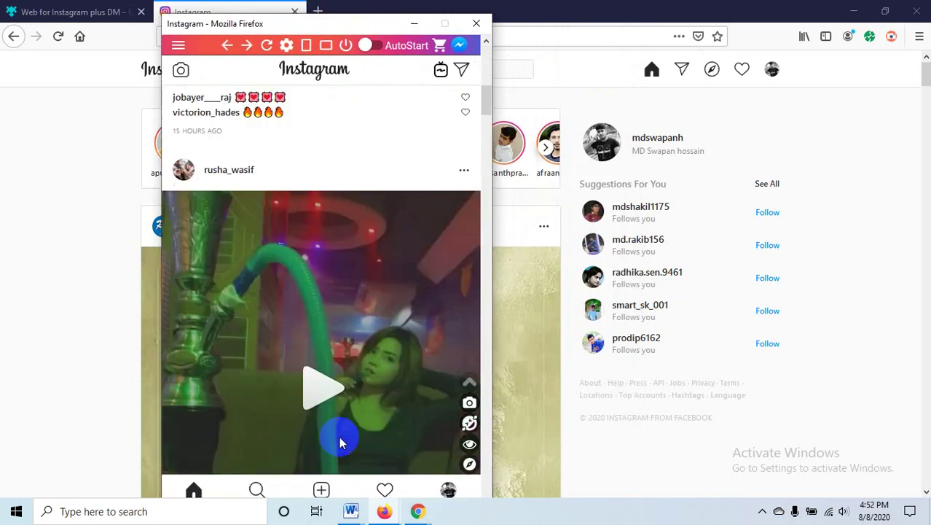
{"action": "left_click", "coordinate": [475, 23]}
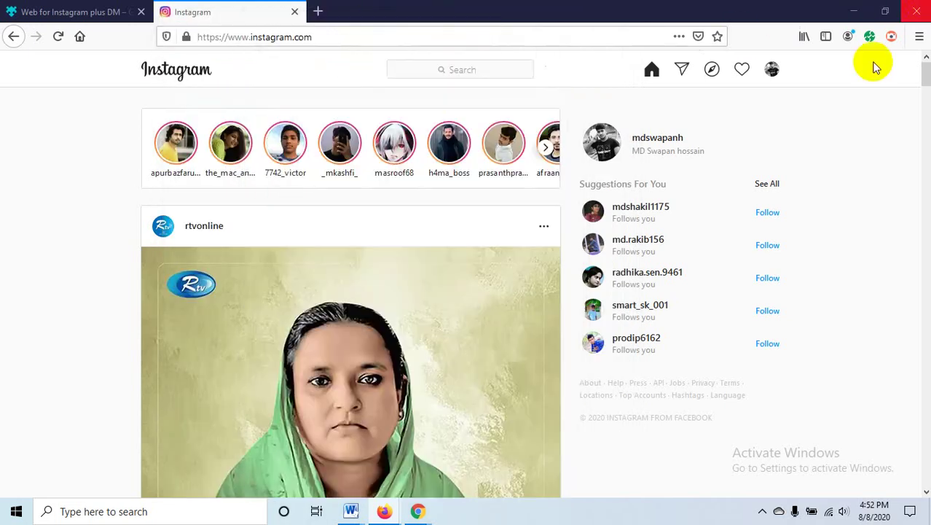
{"action": "left_click", "coordinate": [916, 11]}
{"action": "left_click", "coordinate": [434, 275]}
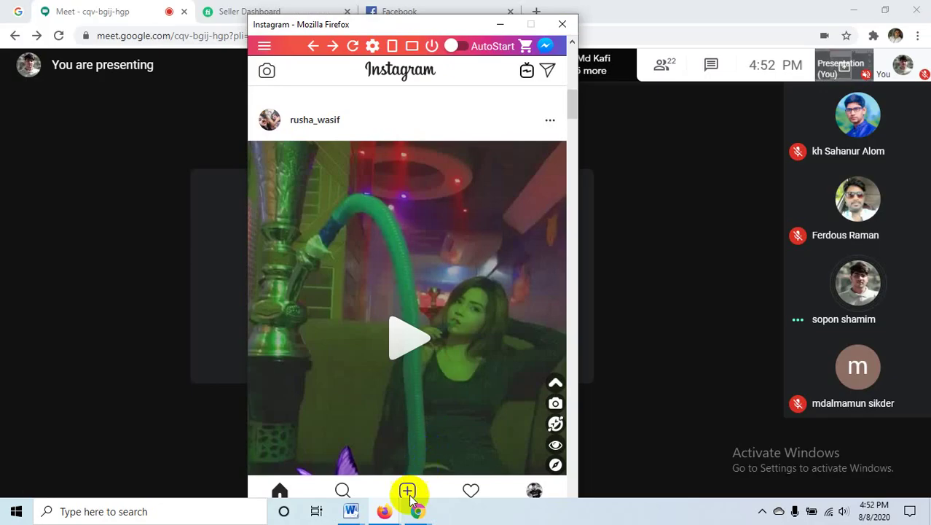
{"action": "left_click", "coordinate": [385, 508]}
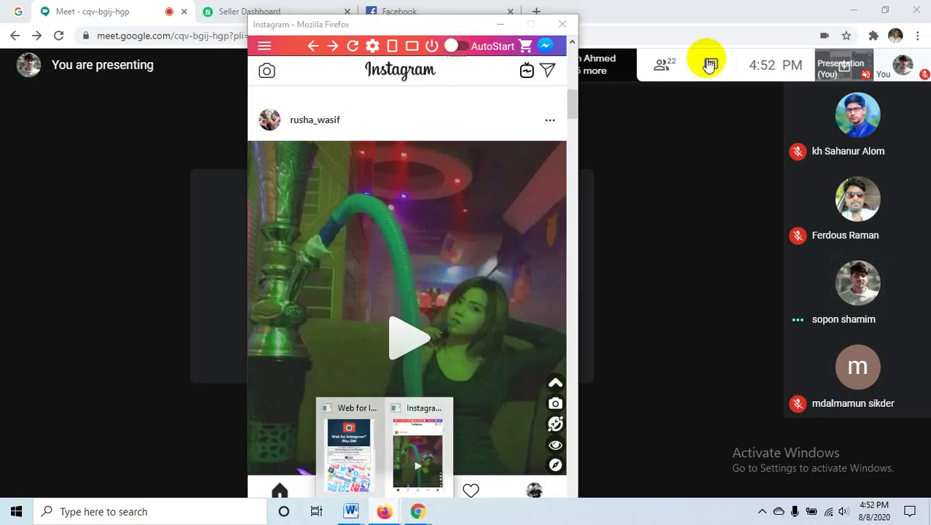
{"action": "left_click", "coordinate": [853, 10]}
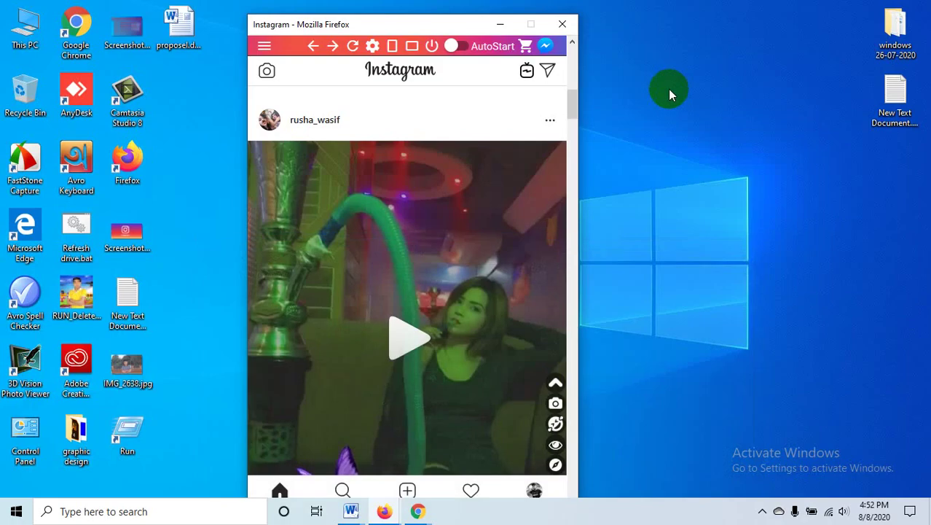
- Browse the Instagram popup feed, reposition it, view account Options, then close the popup
{"action": "left_click_drag", "start_coordinate": [406, 24], "coordinate": [632, 10]}
{"action": "scroll", "coordinate": [677, 257], "scroll_direction": "down", "scroll_amount": 3}
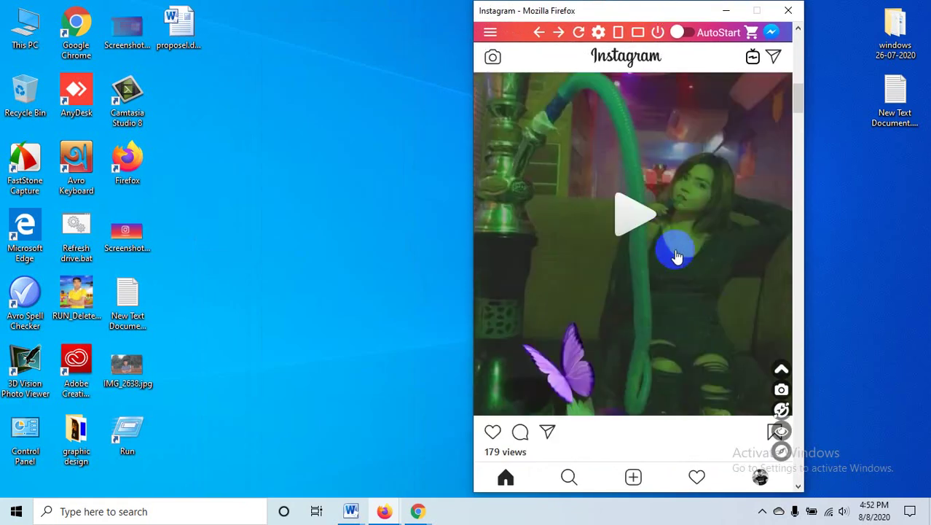
{"action": "scroll", "coordinate": [677, 256], "scroll_direction": "down", "scroll_amount": 15}
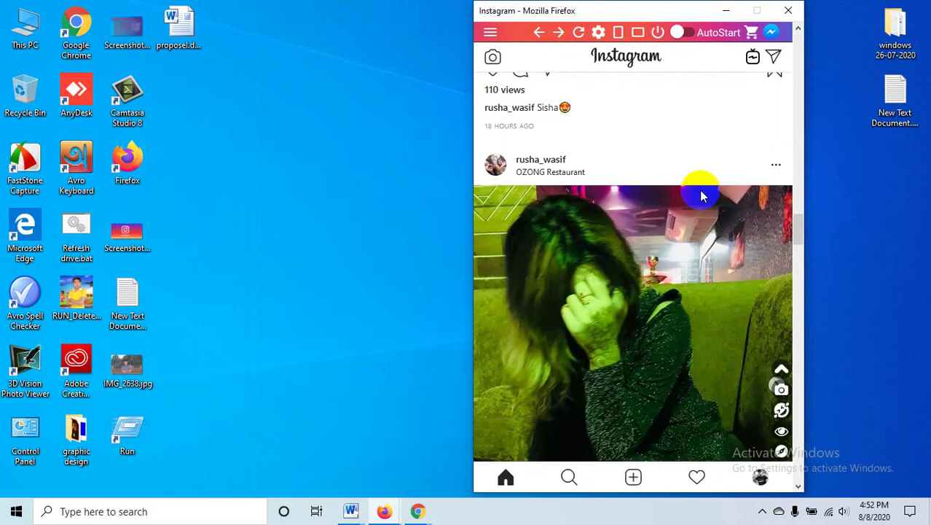
{"action": "scroll", "coordinate": [700, 193], "scroll_direction": "down", "scroll_amount": 10}
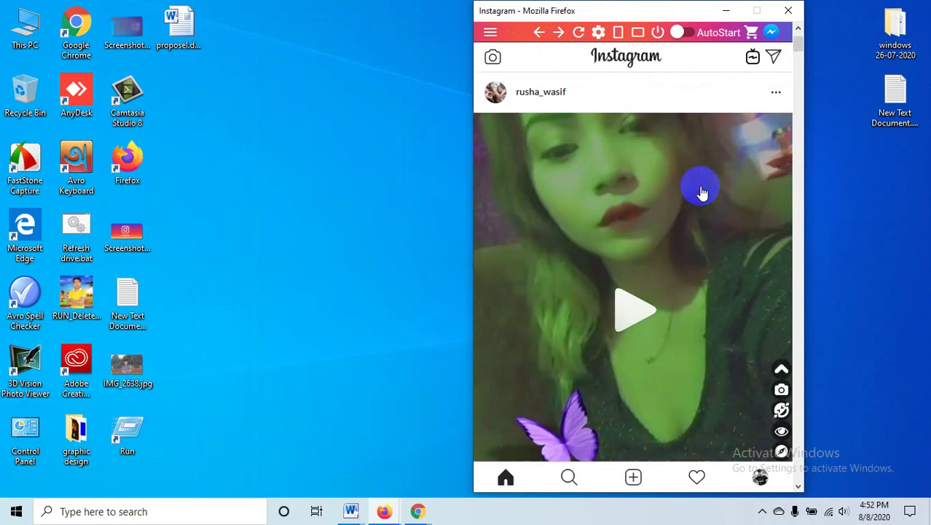
{"action": "scroll", "coordinate": [702, 192], "scroll_direction": "up", "scroll_amount": 5}
{"action": "left_click_drag", "start_coordinate": [579, 15], "coordinate": [235, 21]}
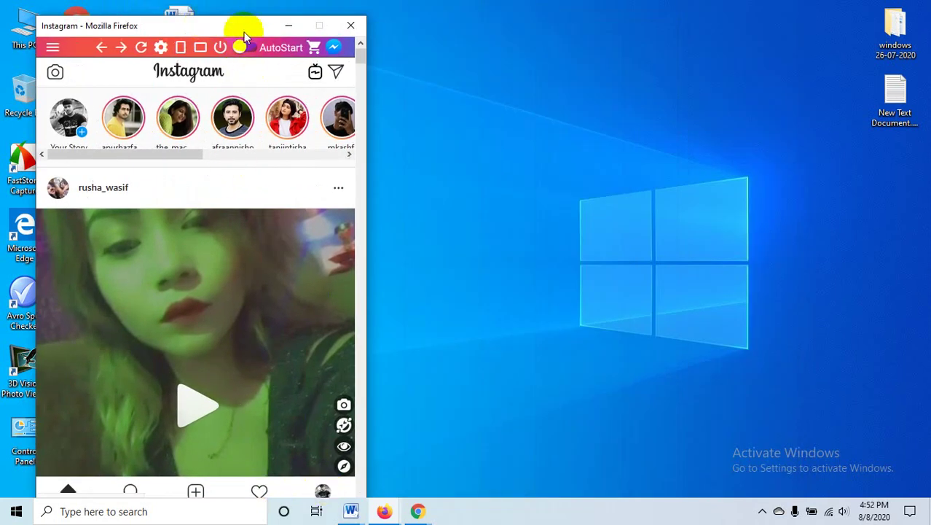
{"action": "left_click_drag", "start_coordinate": [245, 36], "coordinate": [396, 21]}
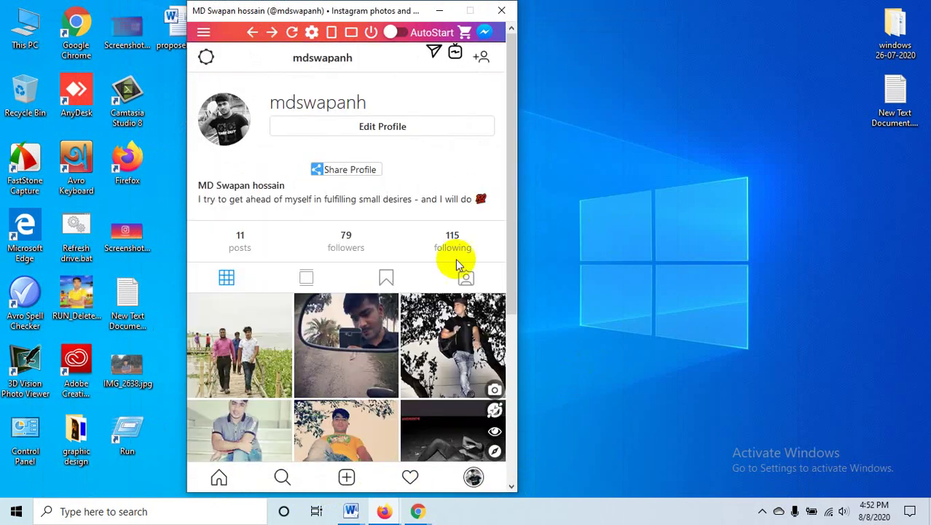
{"action": "left_click", "coordinate": [206, 57]}
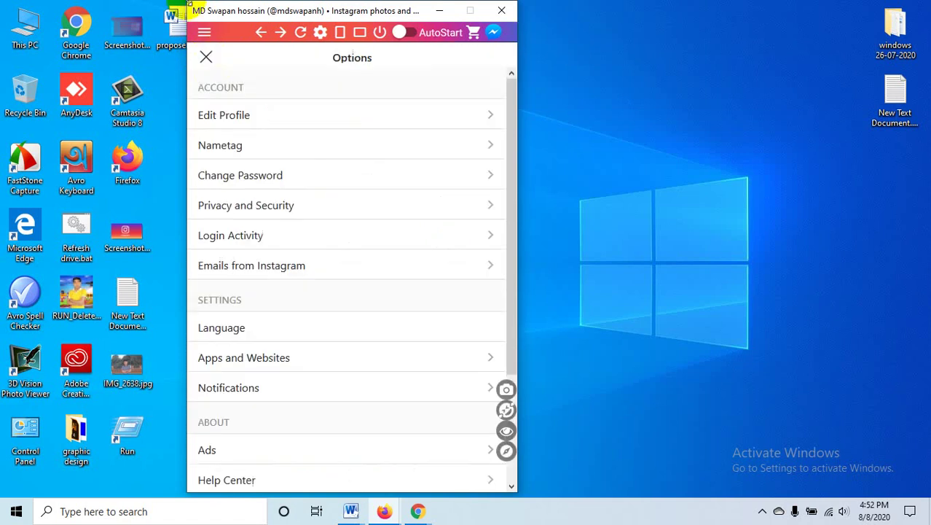
{"action": "left_click", "coordinate": [503, 13]}
- Restore the Google Meet window, still presenting to everyone in the 22-participant call
{"action": "mouse_move", "coordinate": [427, 514]}
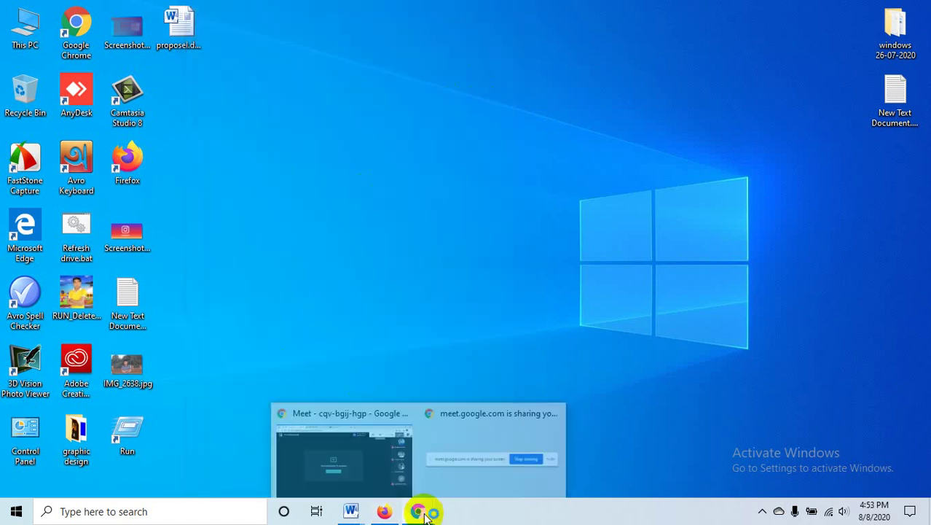
{"action": "left_click", "coordinate": [336, 460]}
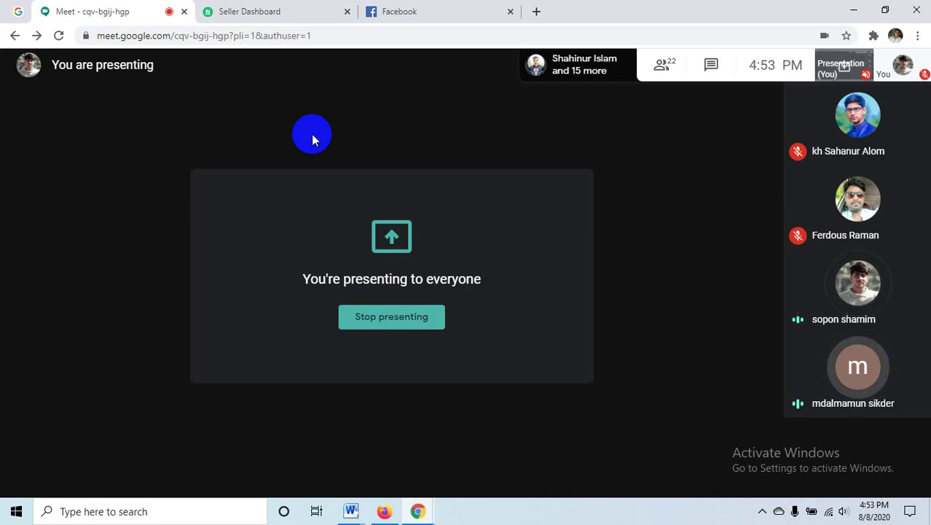
{"action": "mouse_move", "coordinate": [501, 432]}
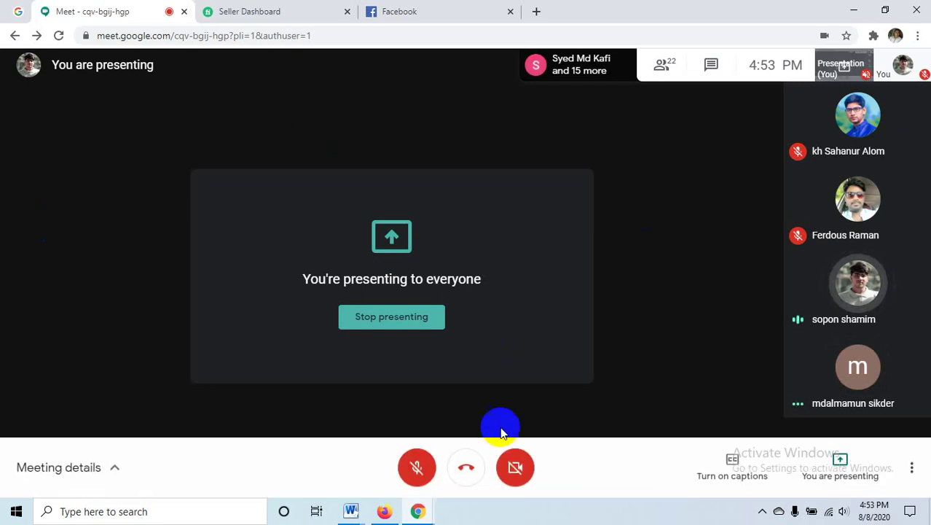
{"action": "mouse_move", "coordinate": [876, 392]}
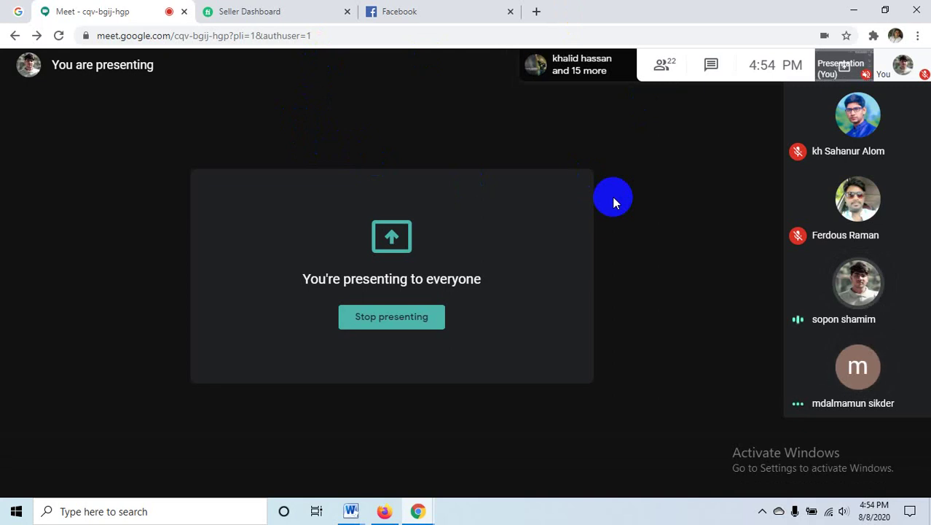
{"action": "mouse_move", "coordinate": [476, 195]}
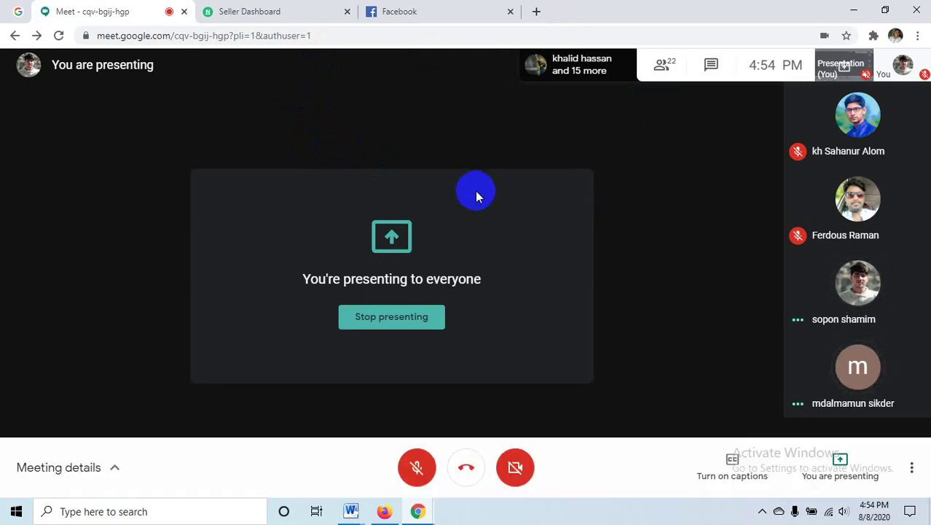